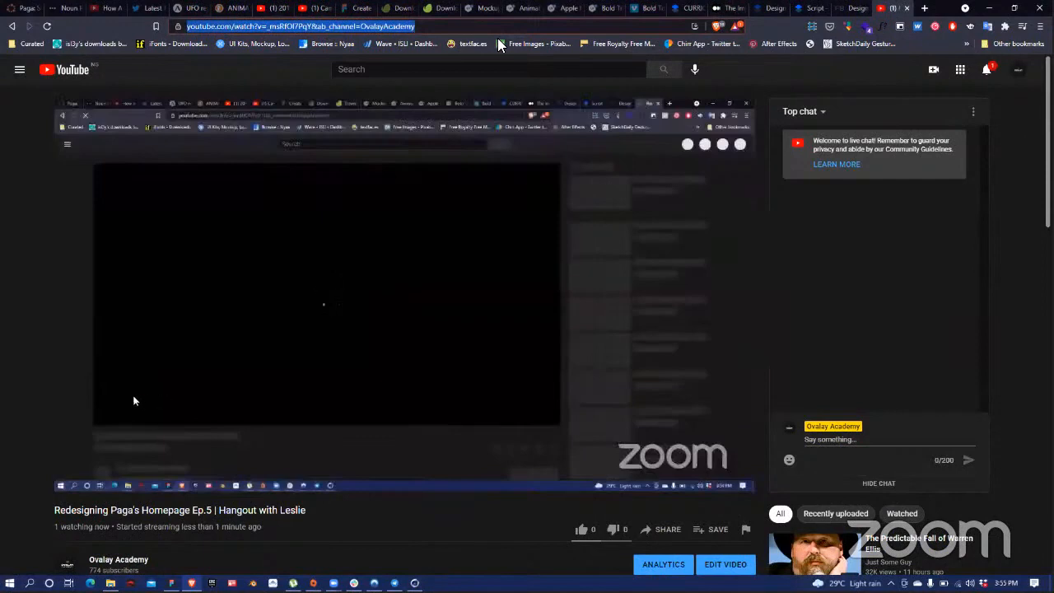
Step: Leave the YouTube live stream for the Twitter home tab and reload the suspended page
click(304, 12)
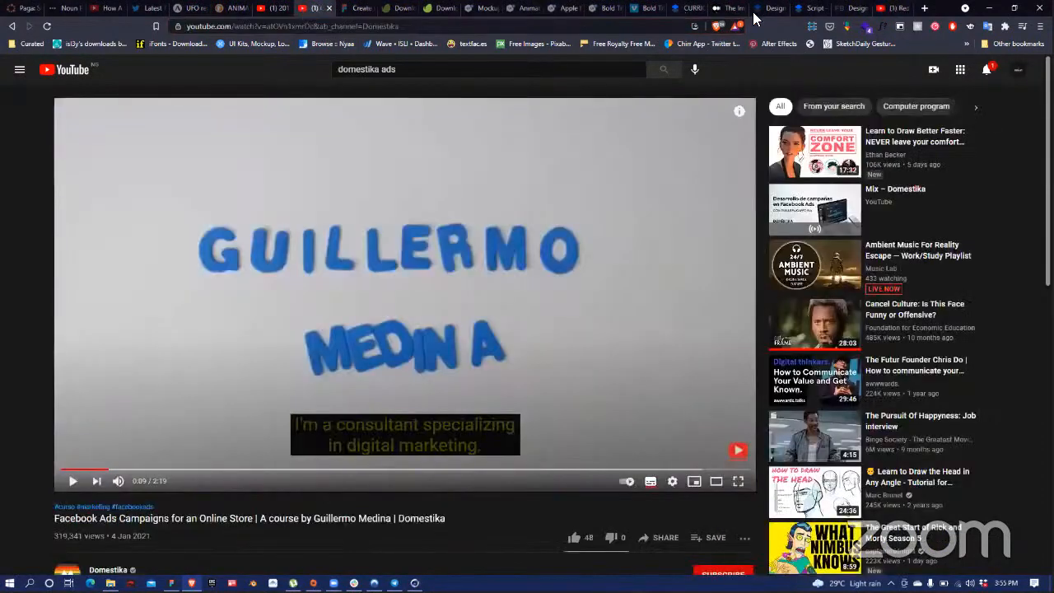
click(142, 12)
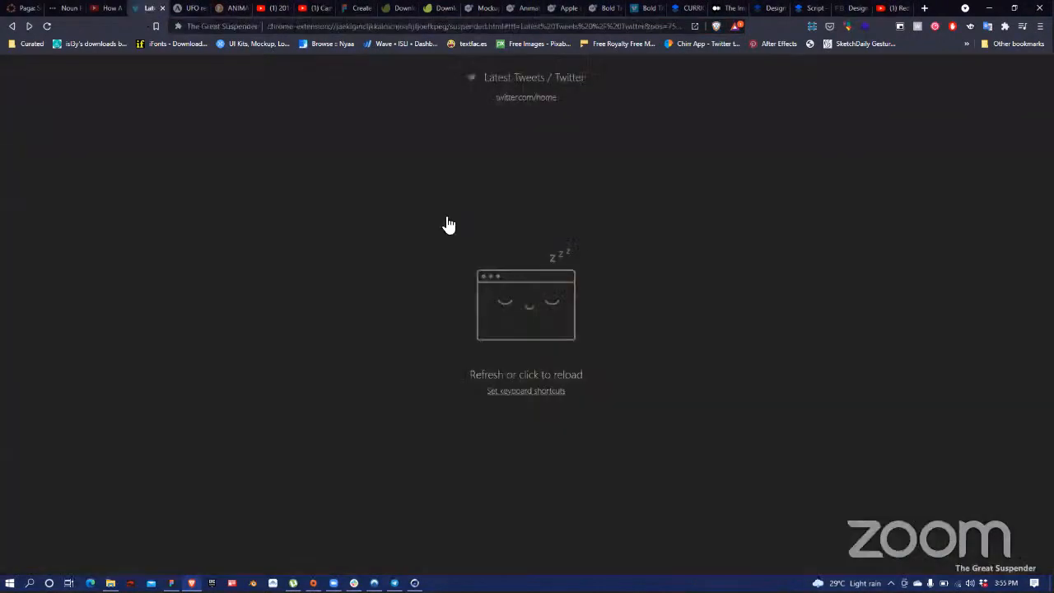
click(449, 221)
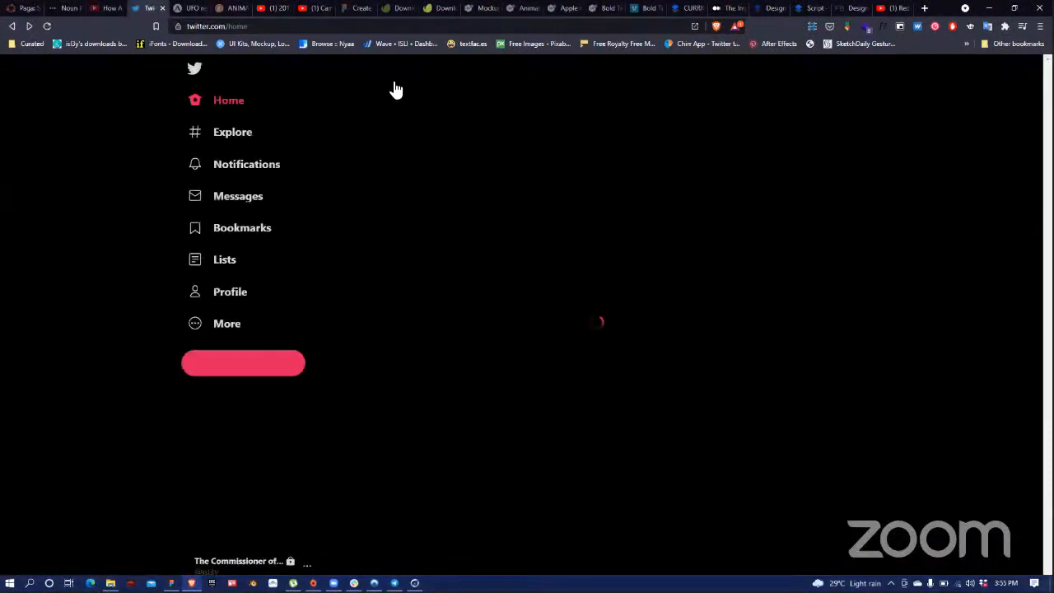
Step: Tweet 'Happening now::-' with the pasted live-stream YouTube link on the line below
click(455, 114)
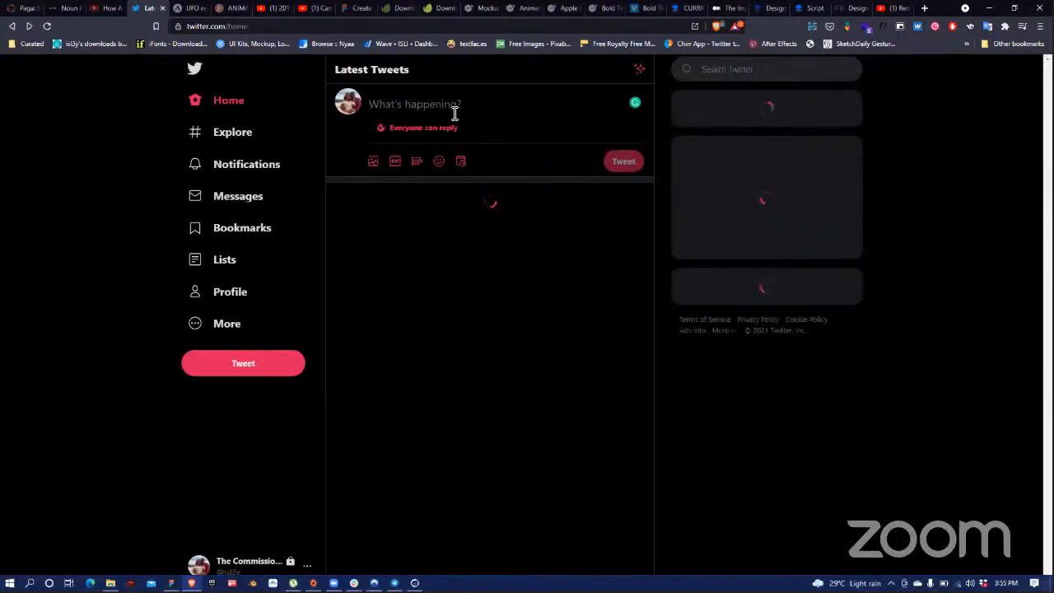
text(https://www.youtube.com/watch?v=_msRfOI7PqY&ab_channel=OvalayAcademy)
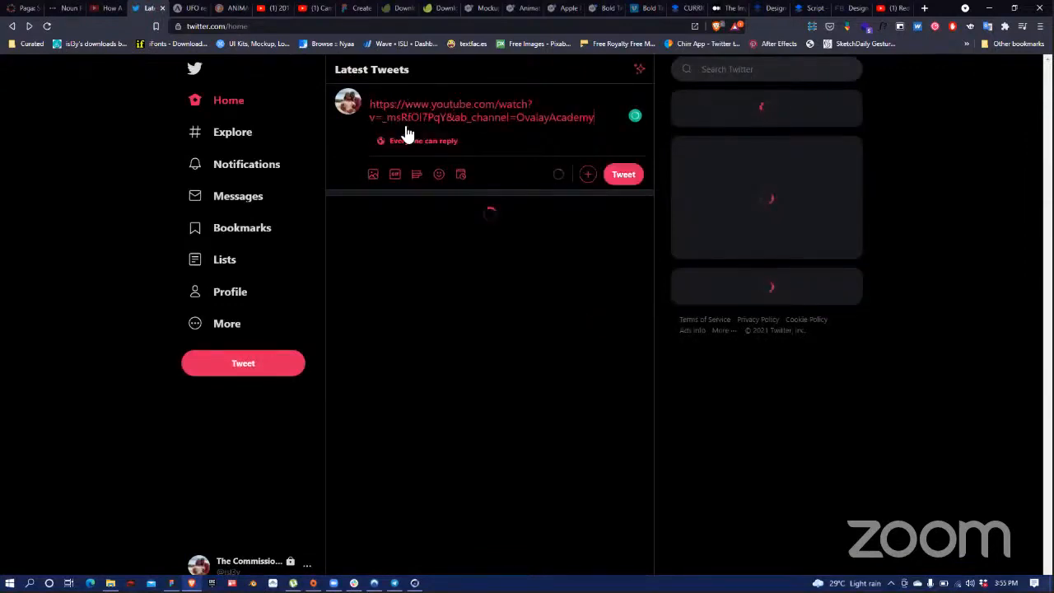
click(370, 105)
key(Return)
key(Up)
text(Ha)
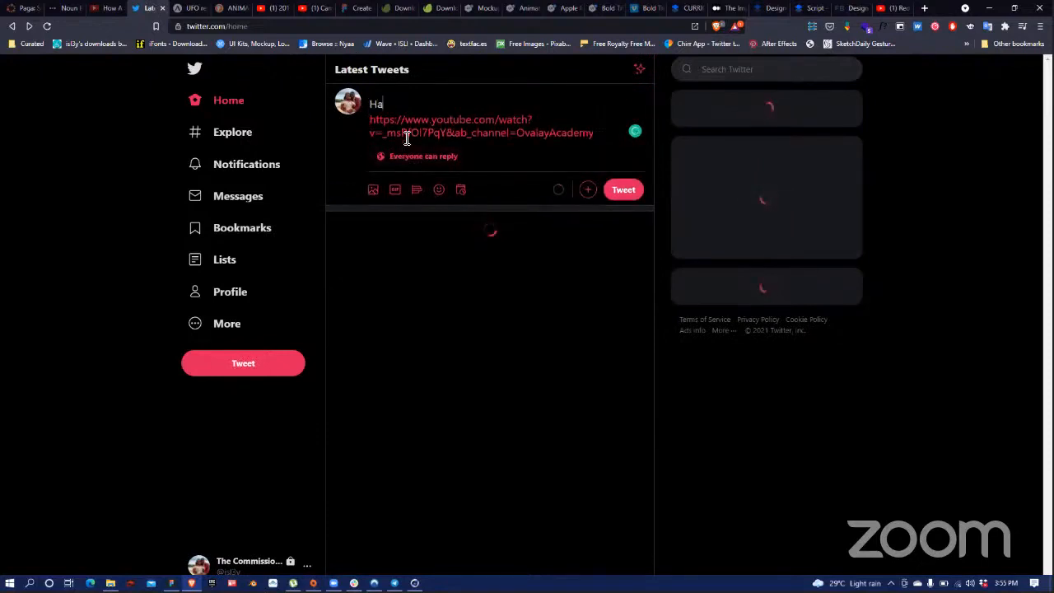
text(ppening now)
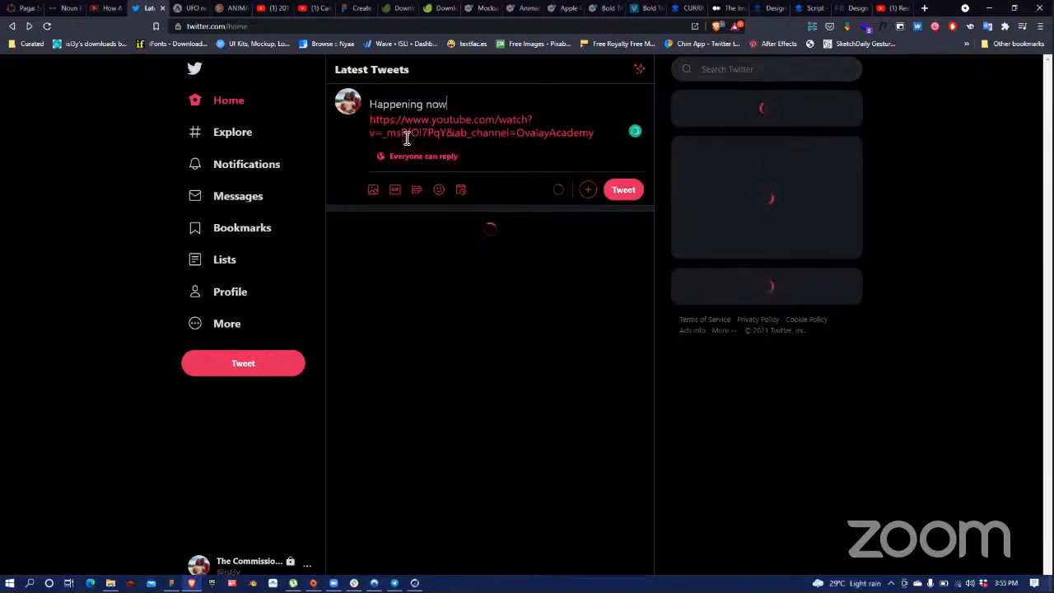
text(:)
text(:-)
click(629, 189)
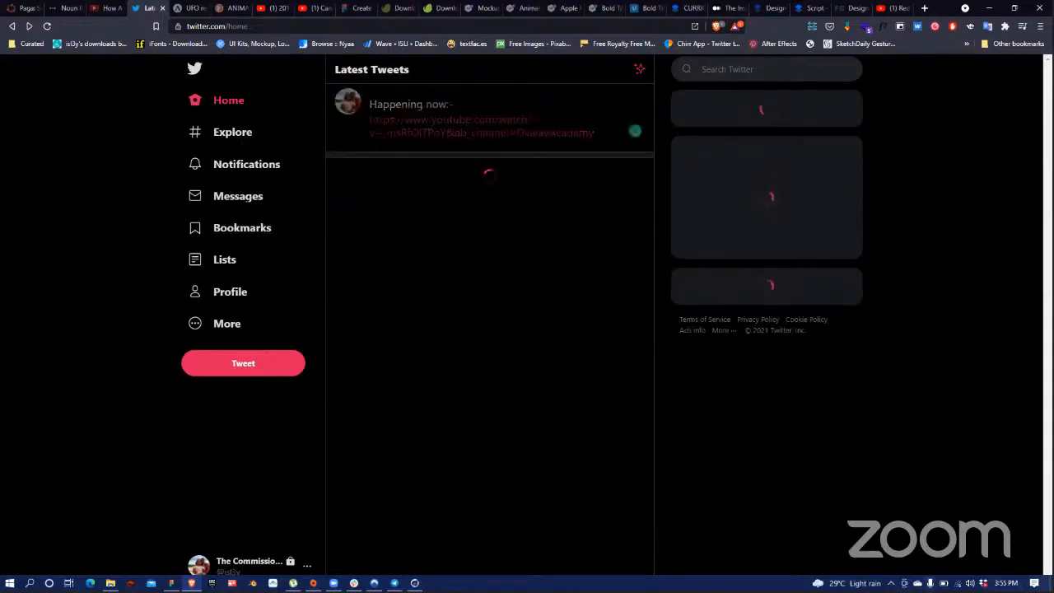
click(891, 583)
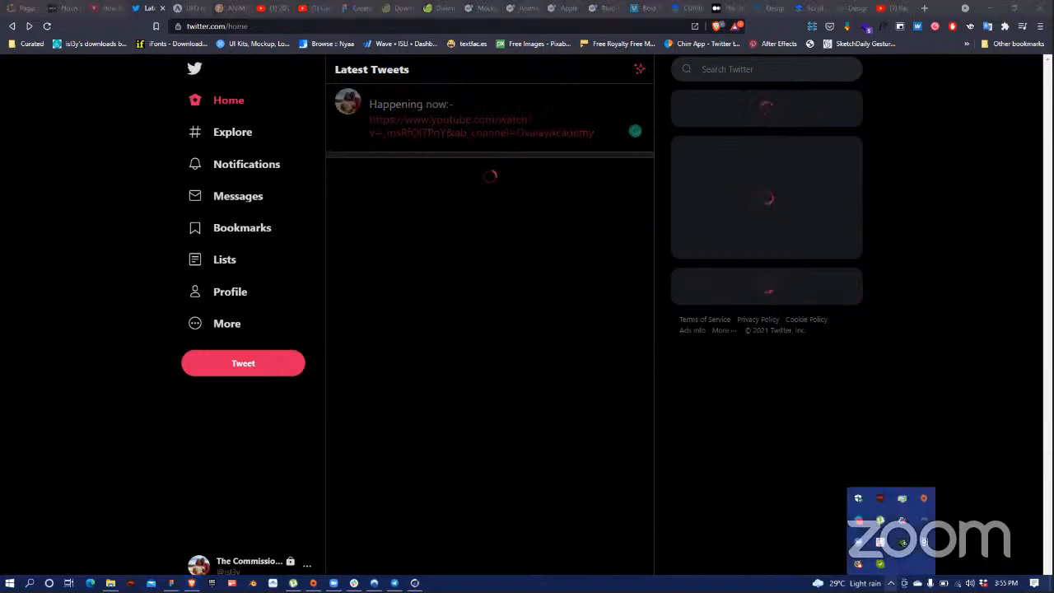
click(919, 517)
Step: Quick-connect NordVPN to the best server and return to the Paga file in Figma
click(697, 418)
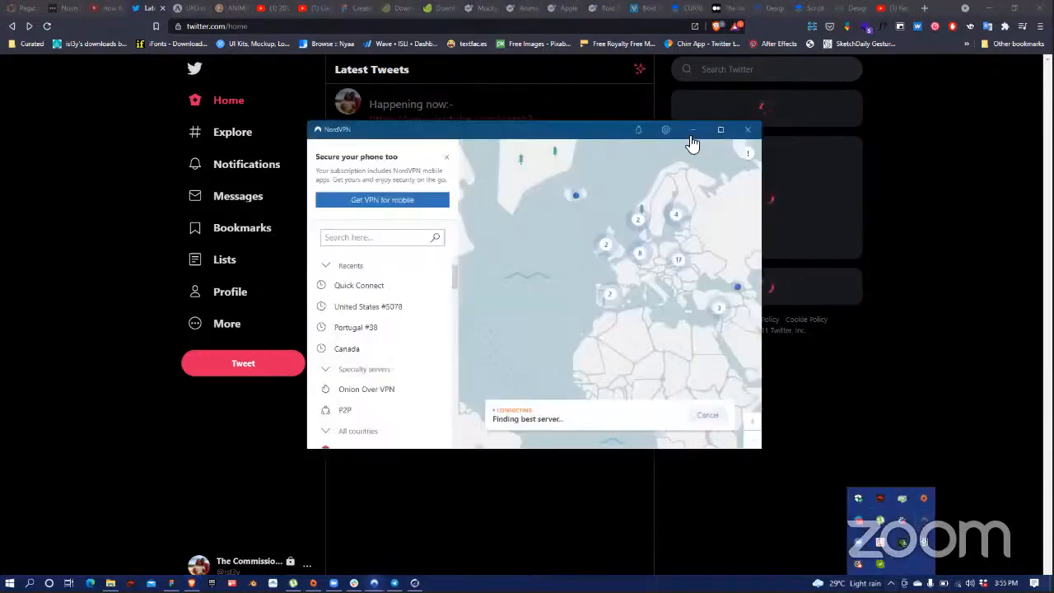
click(766, 216)
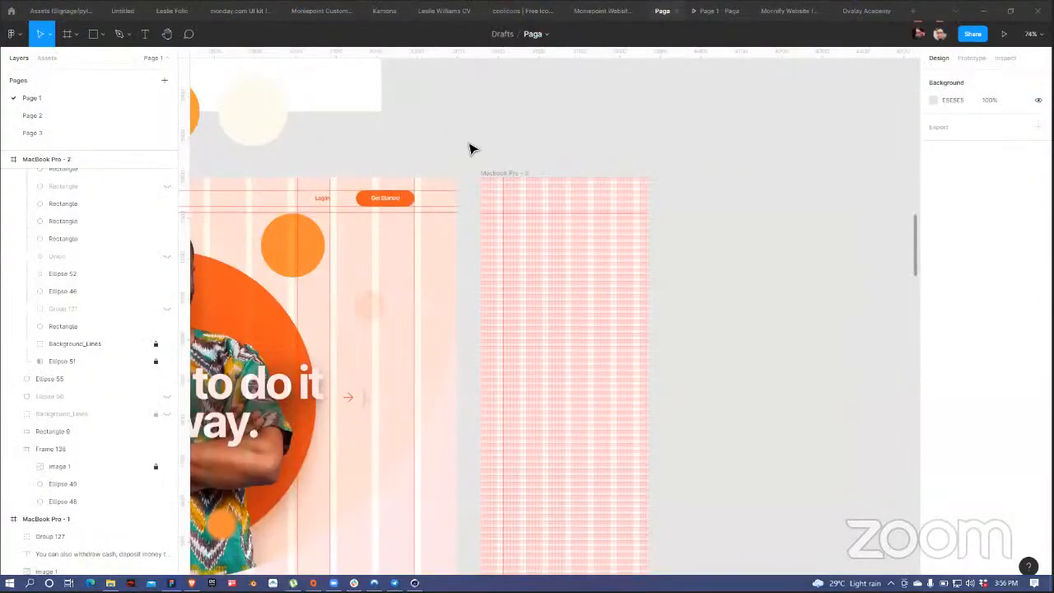
Step: Paste a copy of the pale Ellipse 55 circle into the MacBook Pro - 3 frame
scroll(643, 107, left, 1)
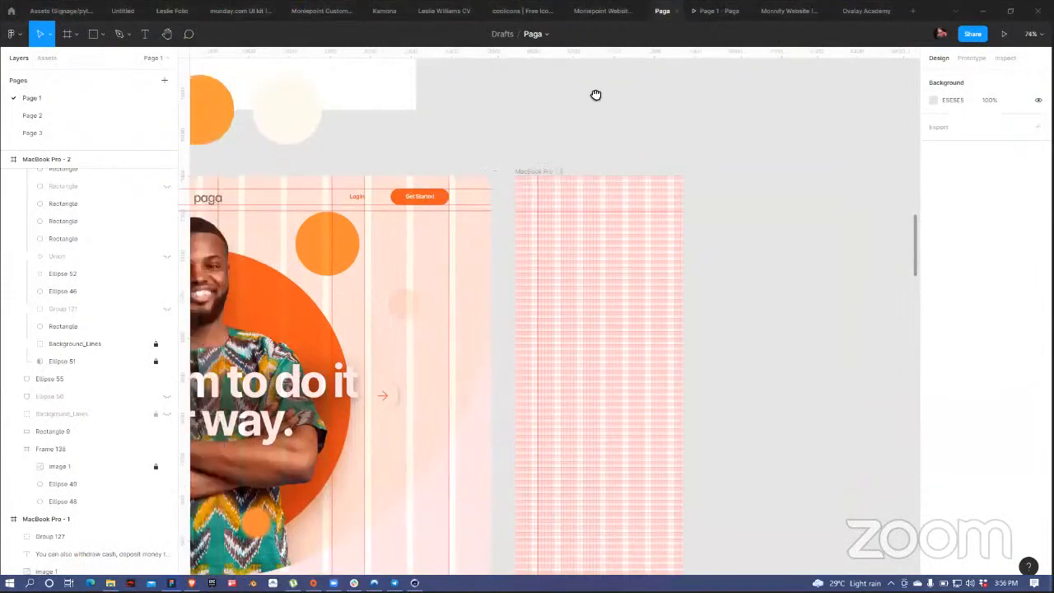
scroll(535, 164, left, 4)
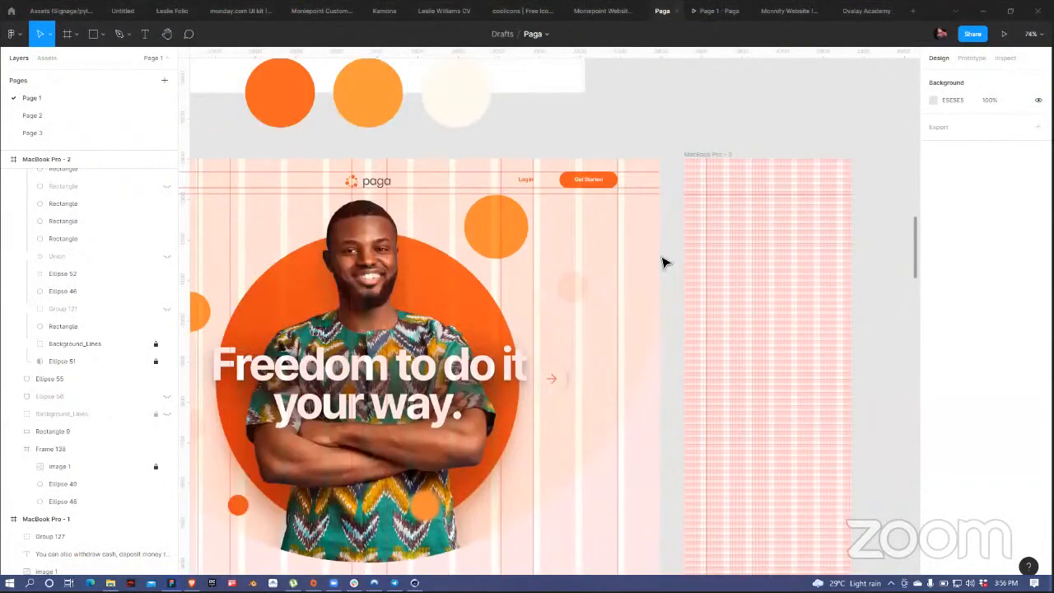
scroll(717, 305, left, 3)
scroll(716, 305, down, 1)
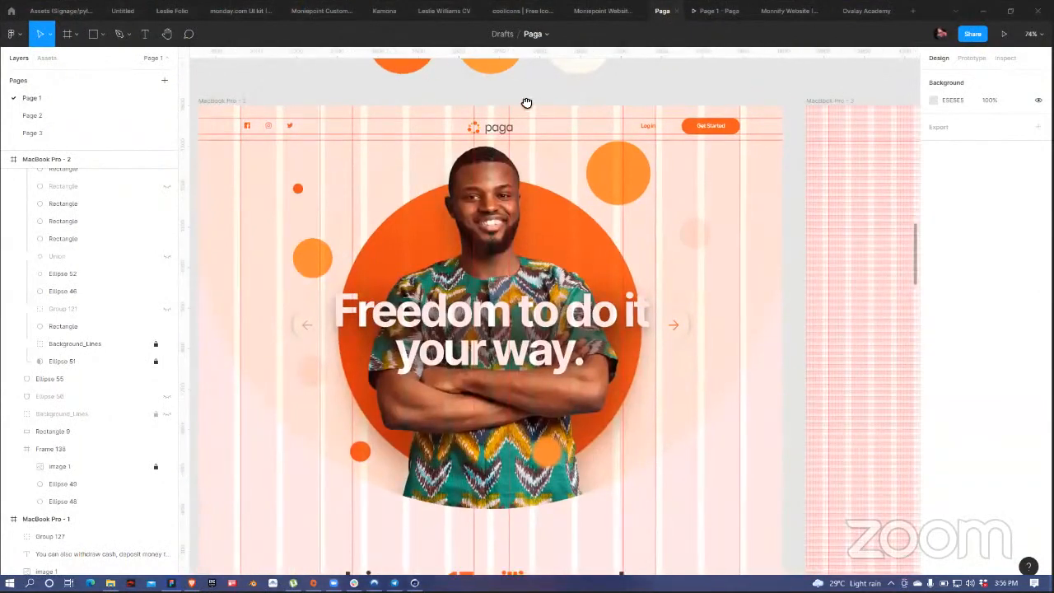
scroll(767, 102, right, 1)
scroll(593, 120, right, 2)
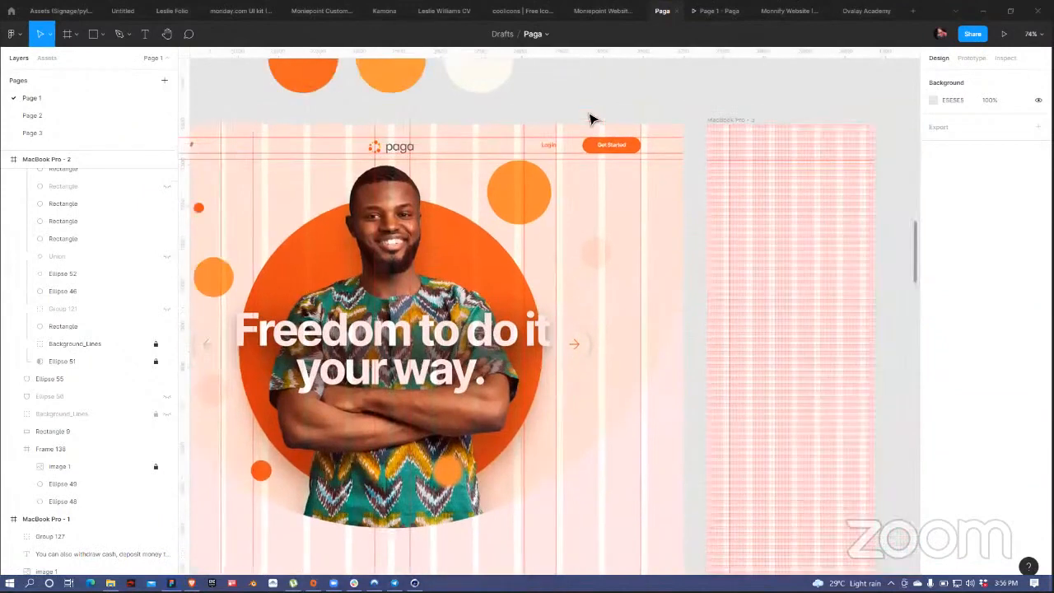
scroll(453, 161, left, 1)
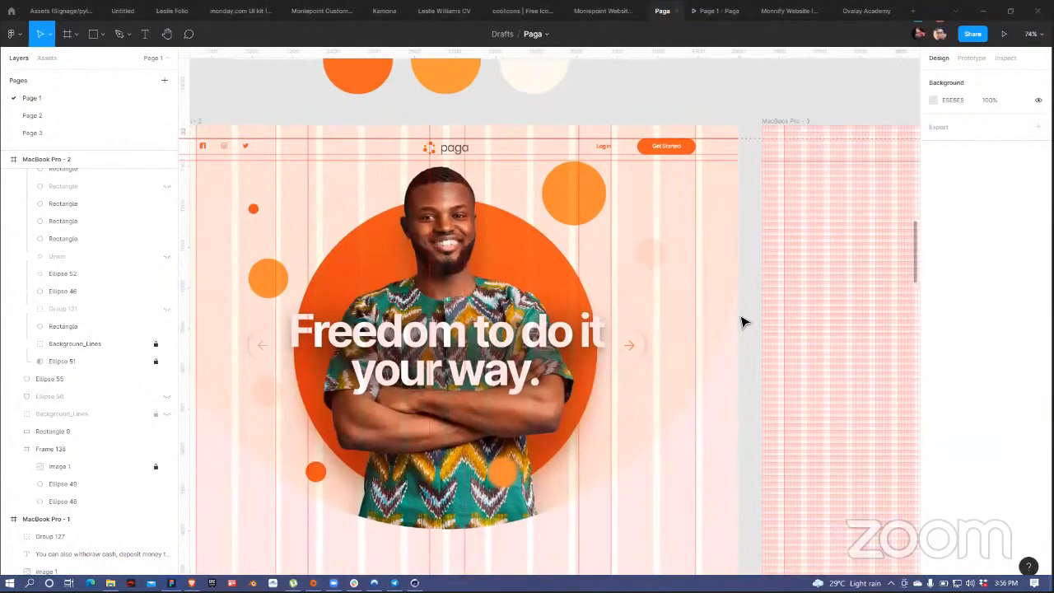
click(675, 325)
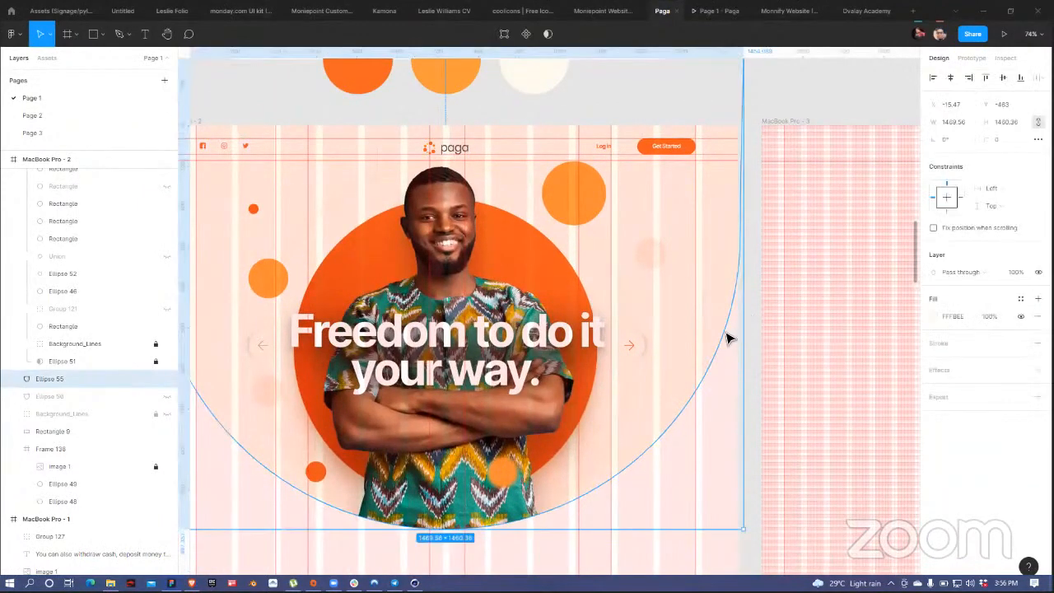
click(803, 126)
key(ctrl+v)
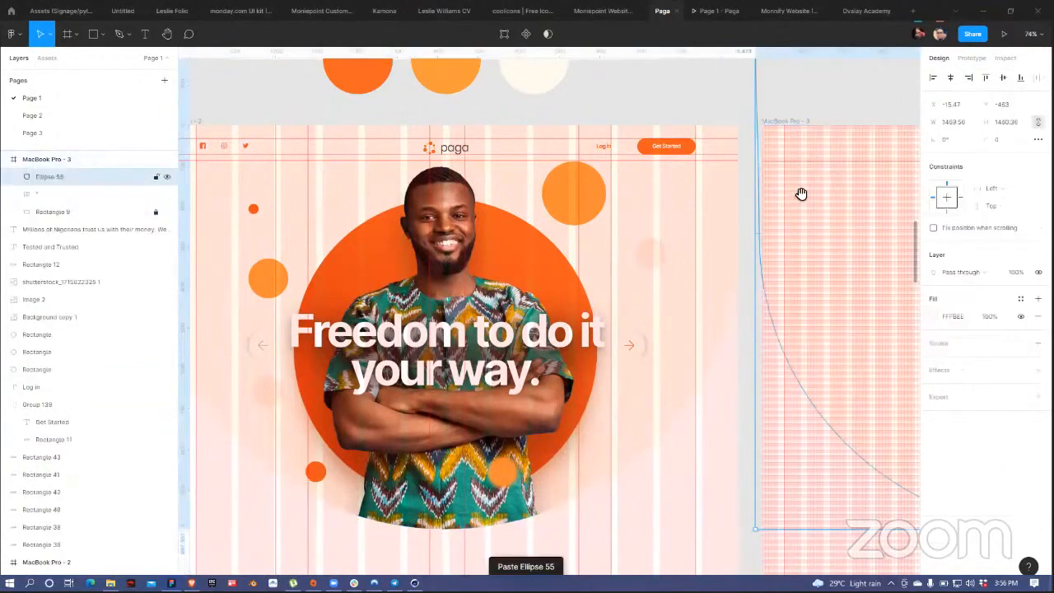
Step: Centre the ellipse horizontally in the frame and shrink it to roughly 893 × 888
scroll(869, 157, right, 5)
click(955, 78)
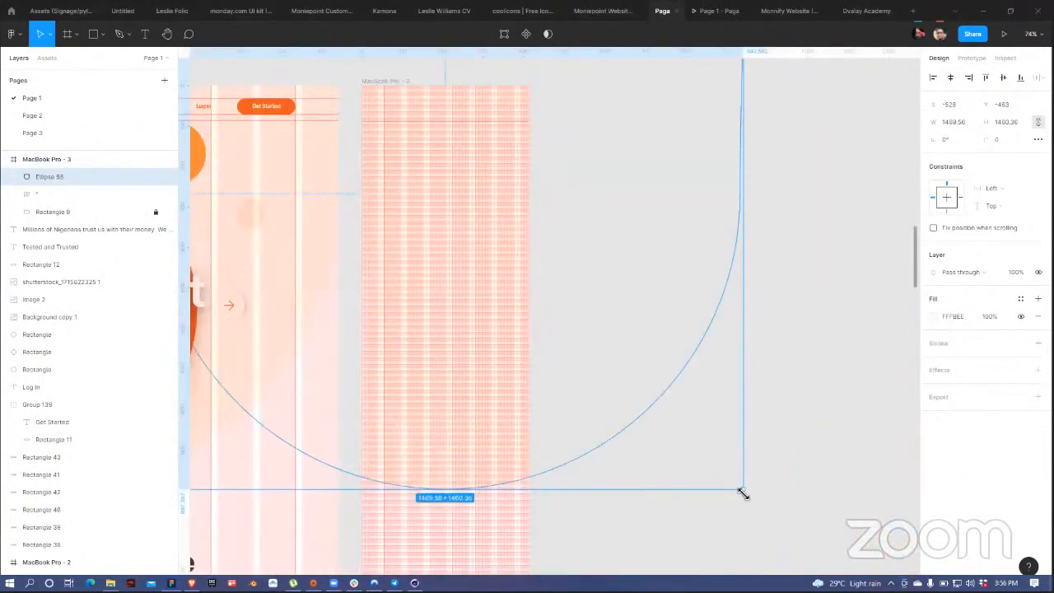
drag(743, 488, 643, 389)
click(605, 165)
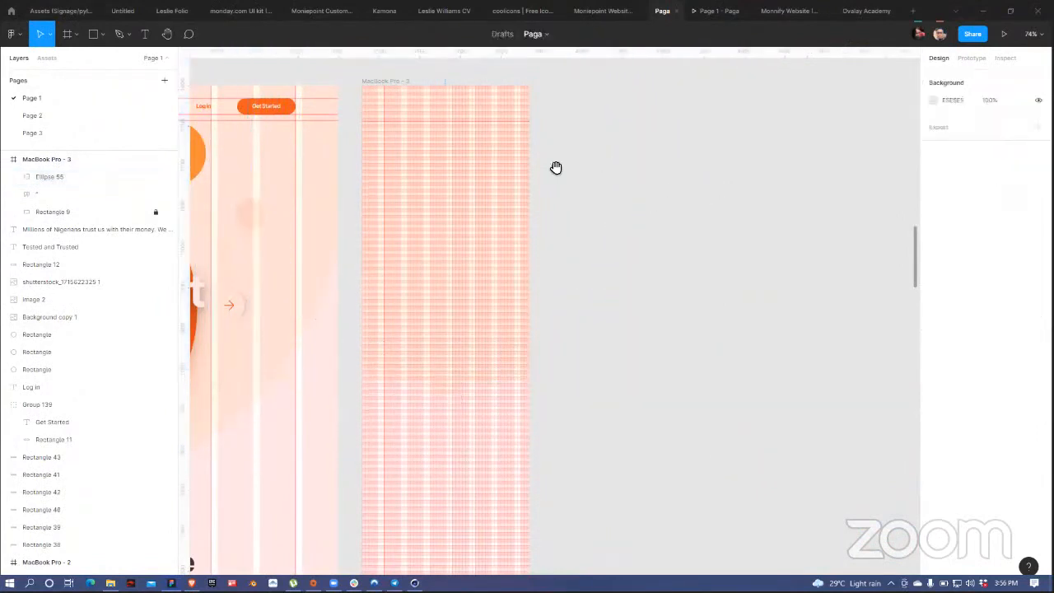
scroll(495, 129, left, 5)
scroll(494, 129, up, 2)
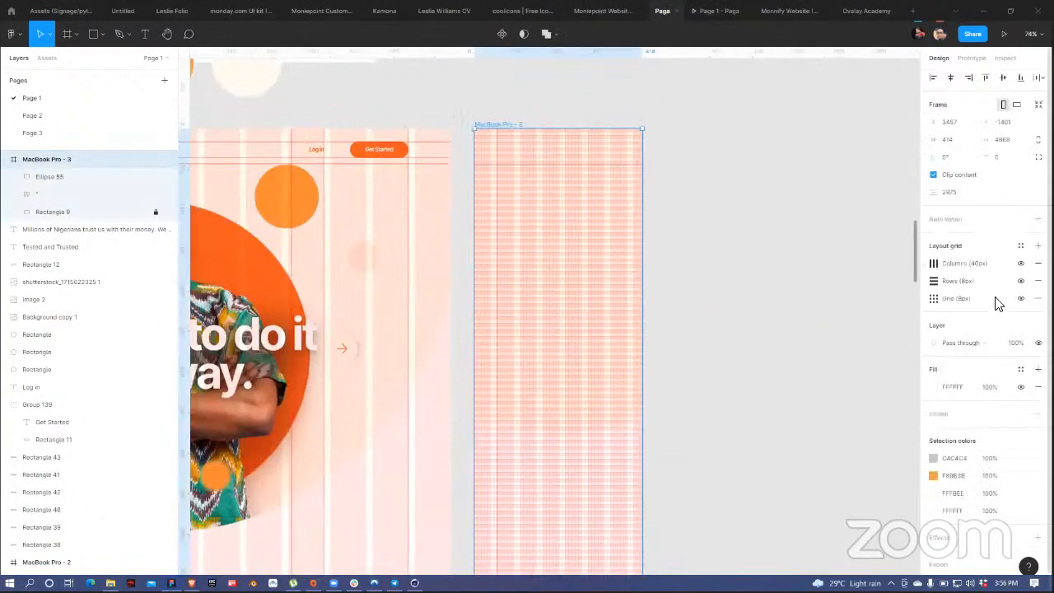
Step: Hide the Columns, Rows and Grid layout grids on MacBook Pro - 3
click(1021, 263)
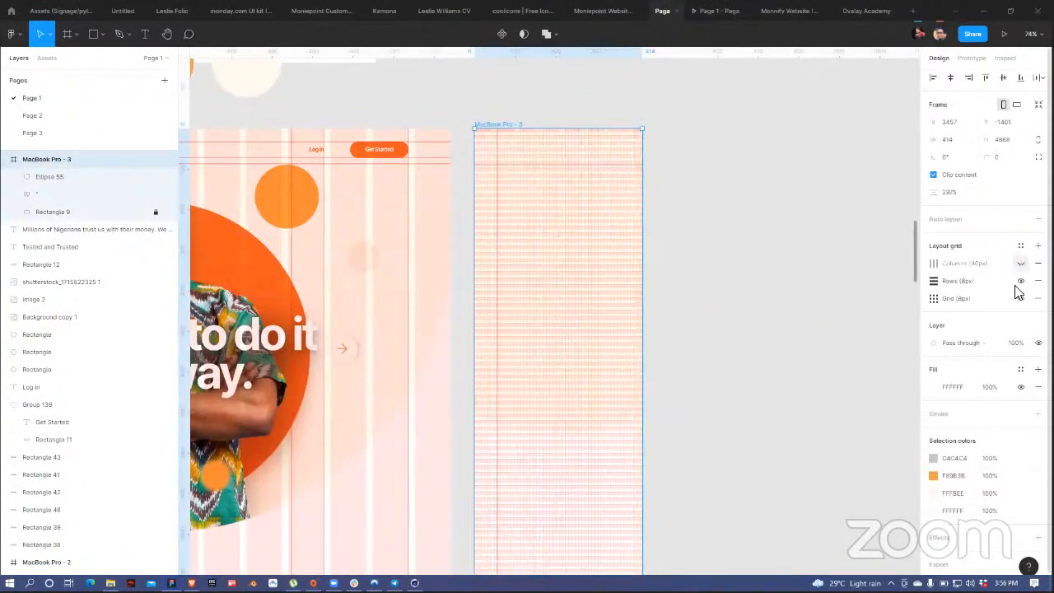
click(1021, 281)
click(1022, 298)
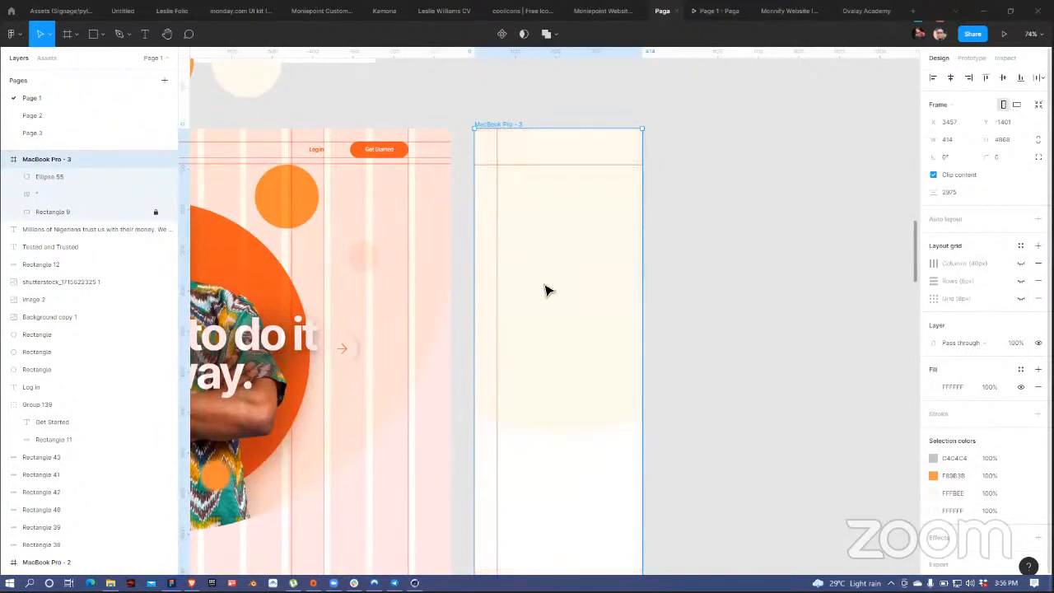
Step: Place vertical guides on the frame, one down its centre and one near its right edge
drag(533, 234, 560, 237)
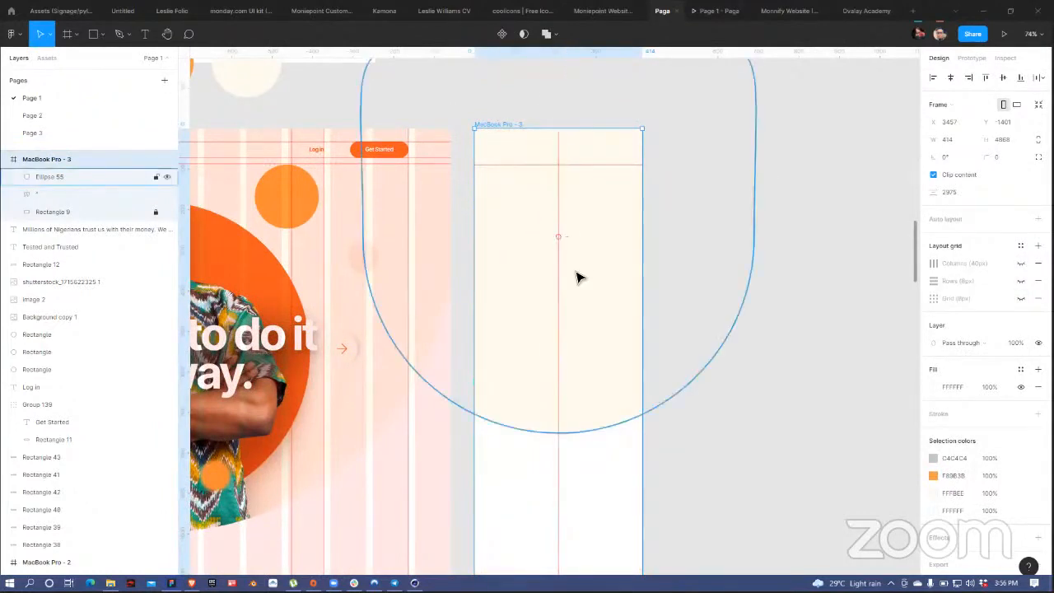
drag(188, 366, 639, 375)
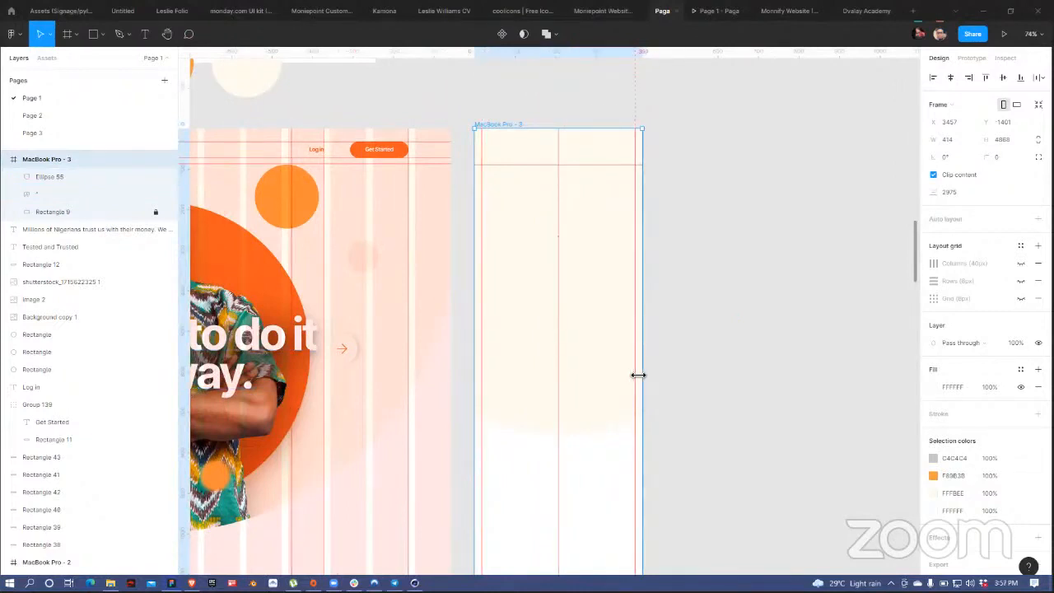
drag(638, 375, 641, 377)
click(666, 297)
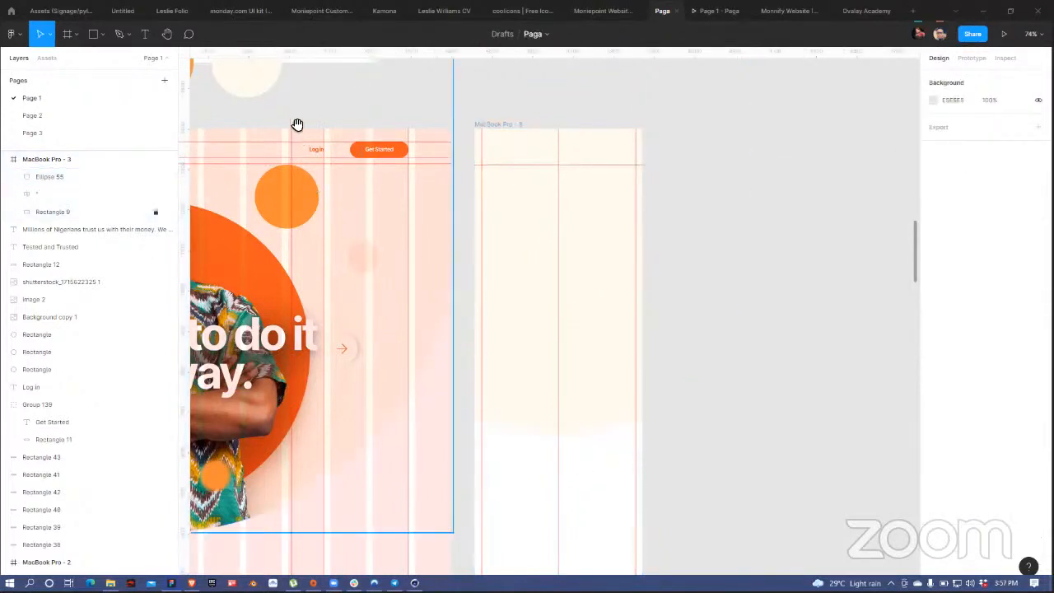
drag(539, 151, 551, 153)
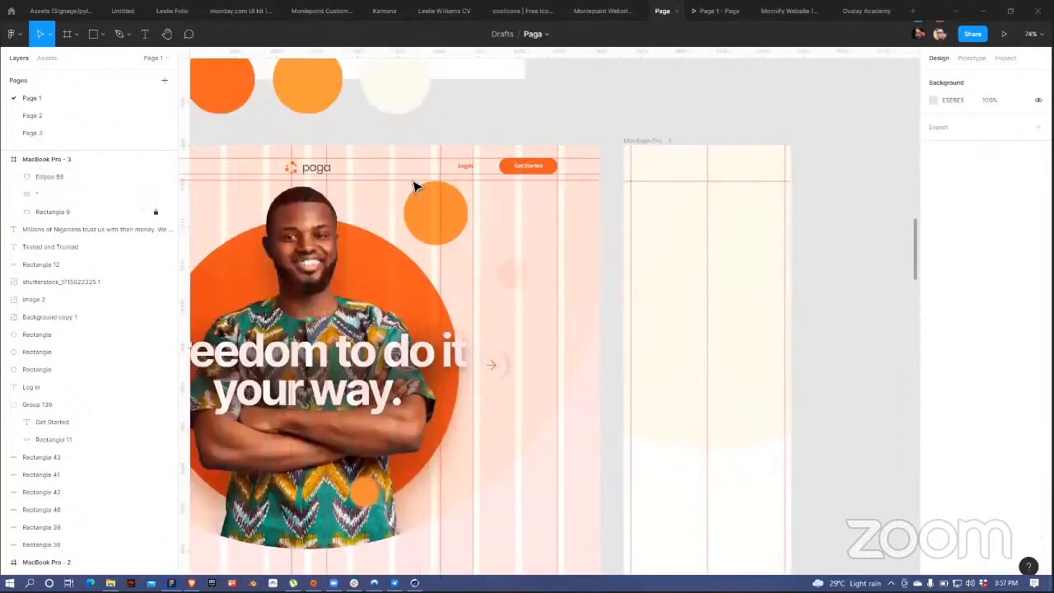
click(416, 186)
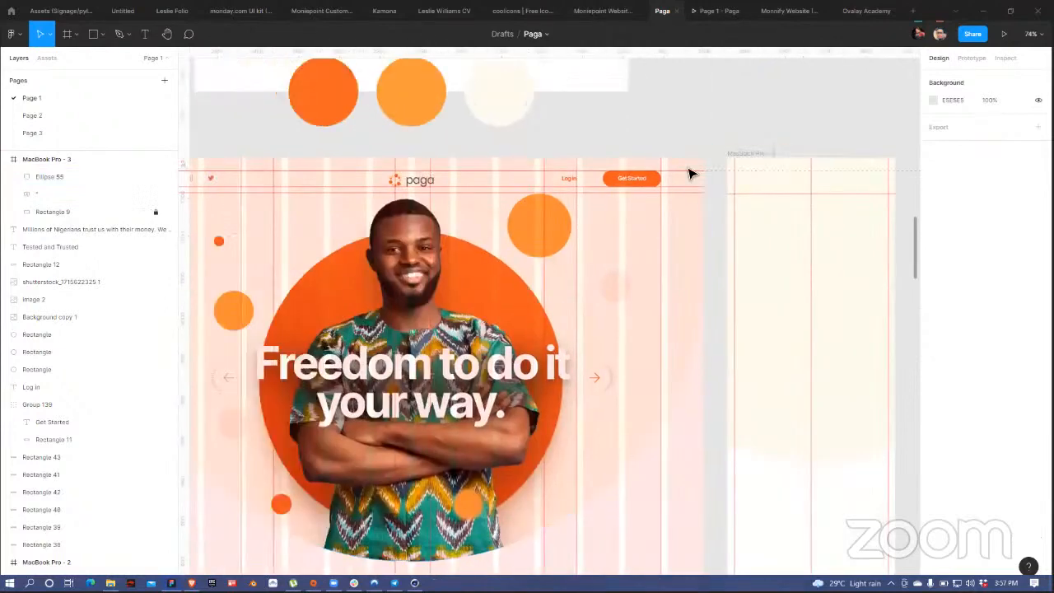
click(751, 153)
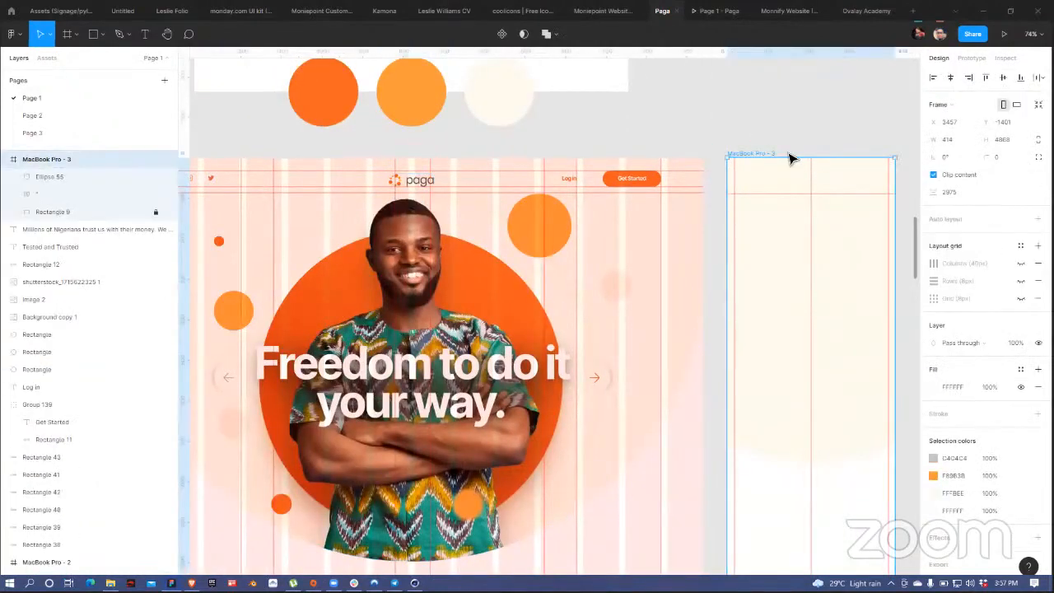
key(ctrl+v)
scroll(751, 134, right, 1)
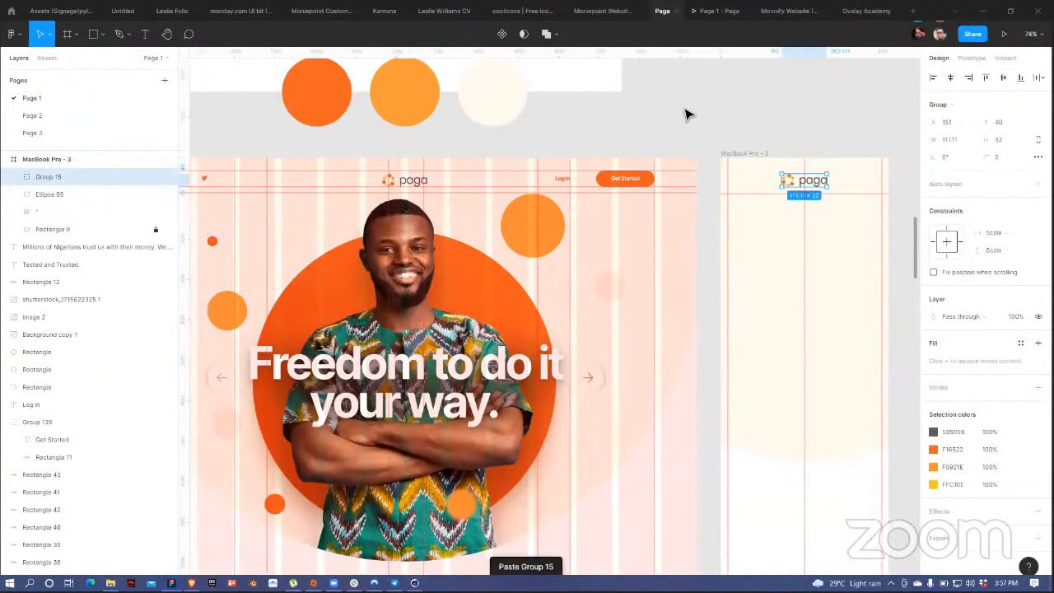
scroll(588, 134, right, 5)
key(Escape)
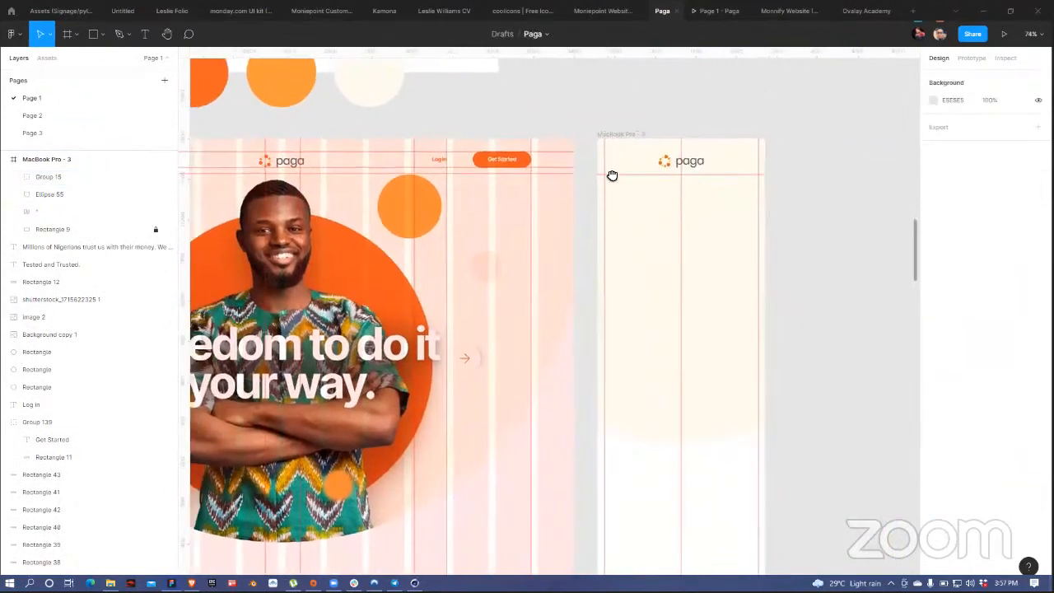
scroll(612, 175, left, 3)
scroll(639, 138, right, 3)
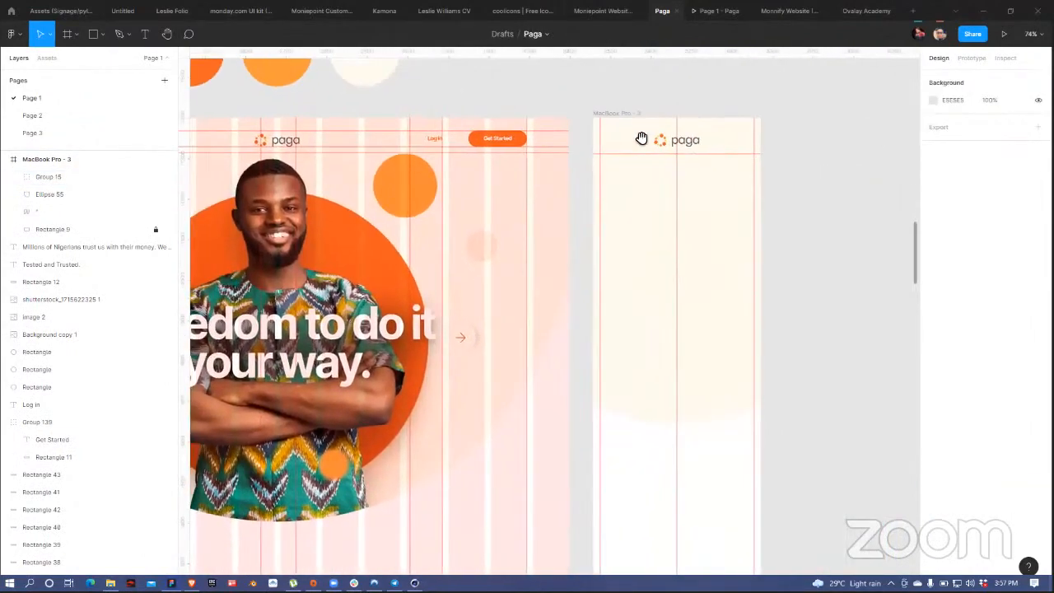
scroll(614, 136, left, 3)
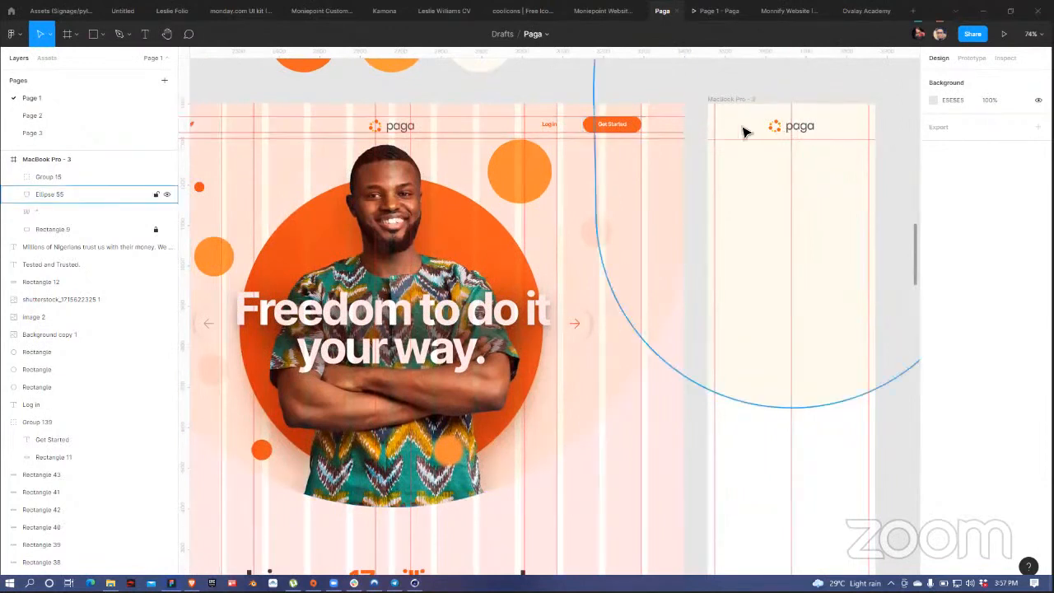
scroll(492, 232, left, 1)
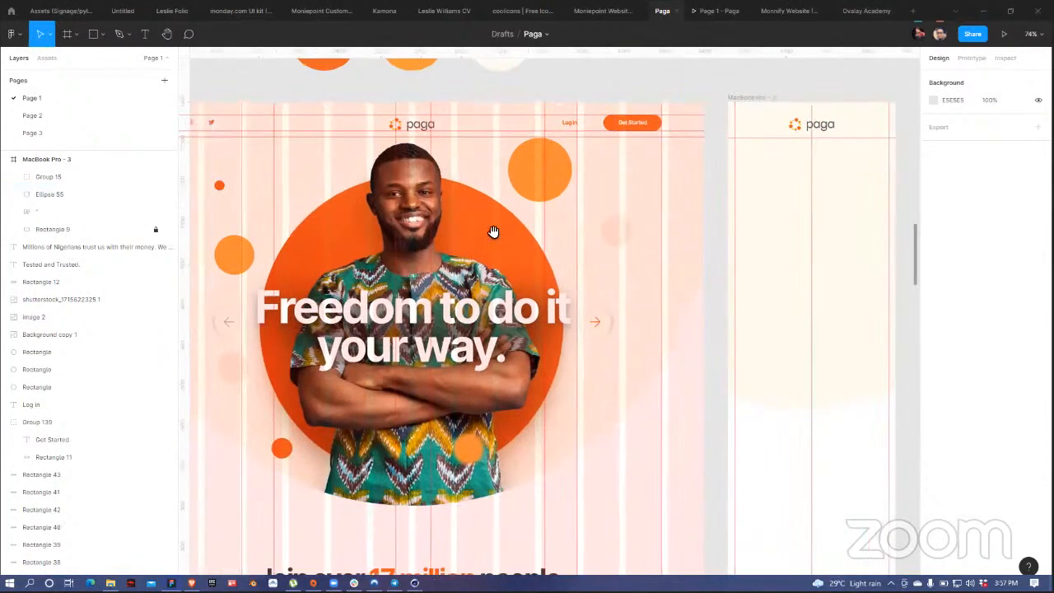
scroll(493, 232, left, 2)
scroll(492, 231, down, 1)
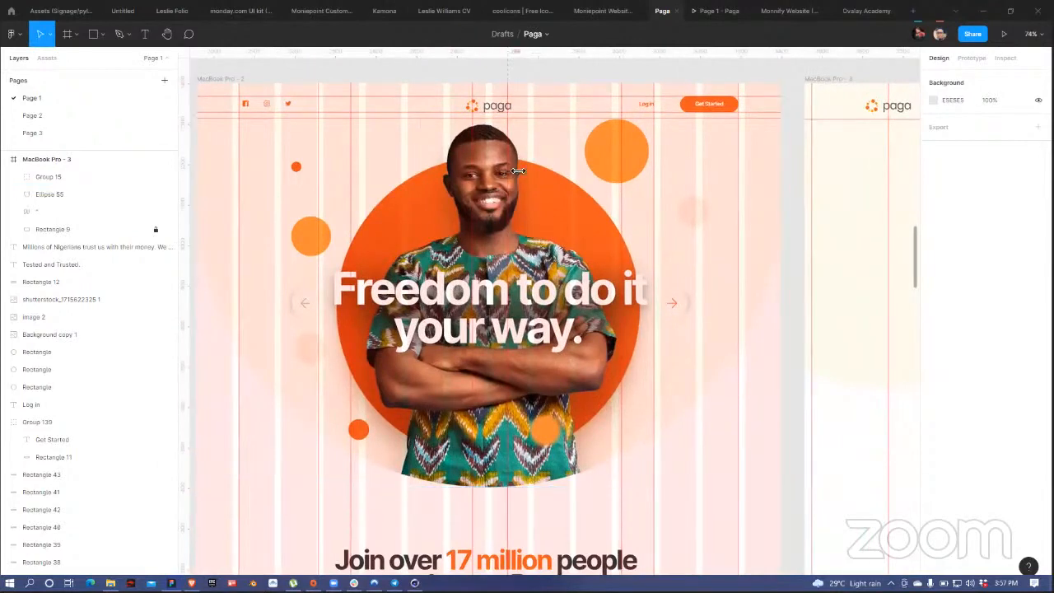
Step: Group the large orange circle behind the hero photo with Ellipse 46 and Ellipse 52 as Group 146
click(543, 192)
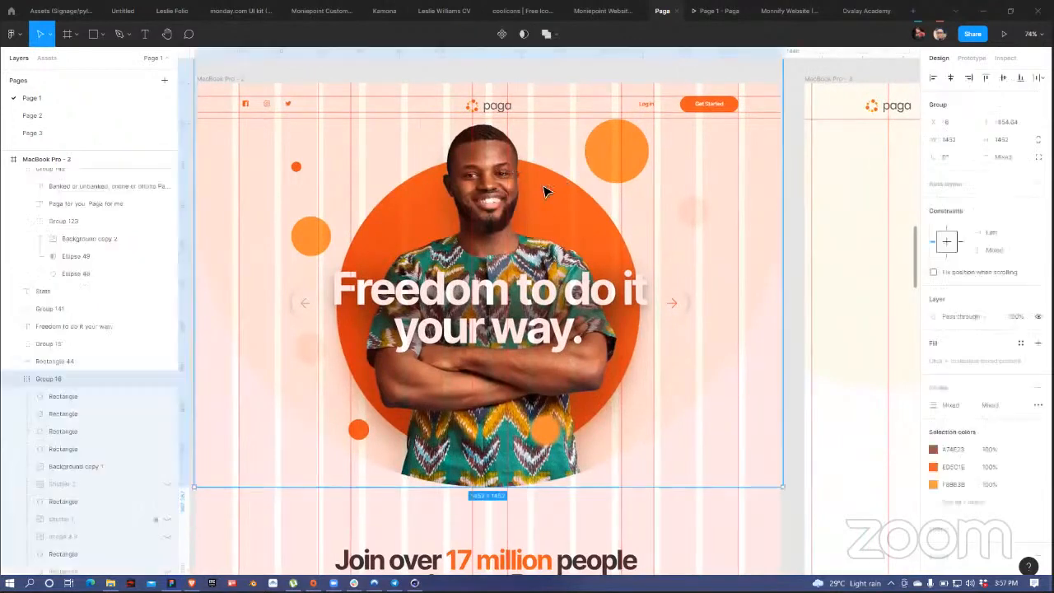
double_click(545, 190)
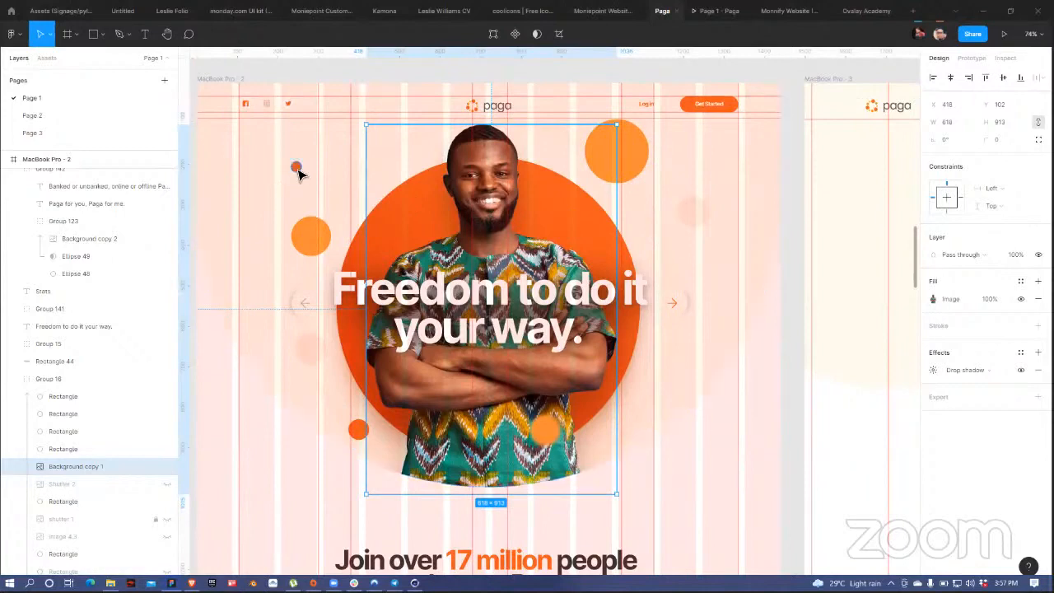
scroll(744, 313, right, 3)
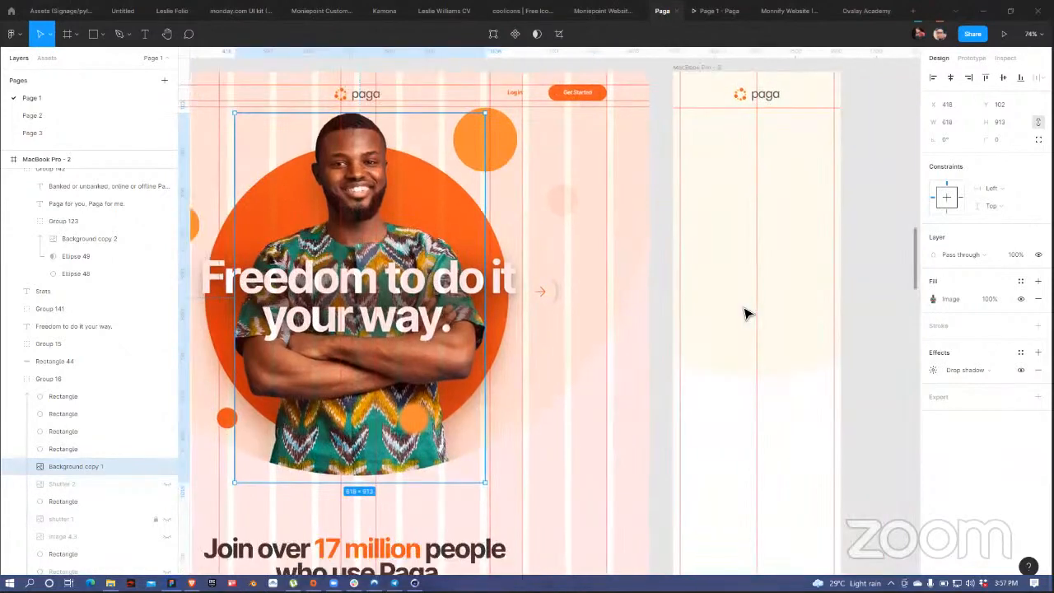
scroll(404, 265, left, 2)
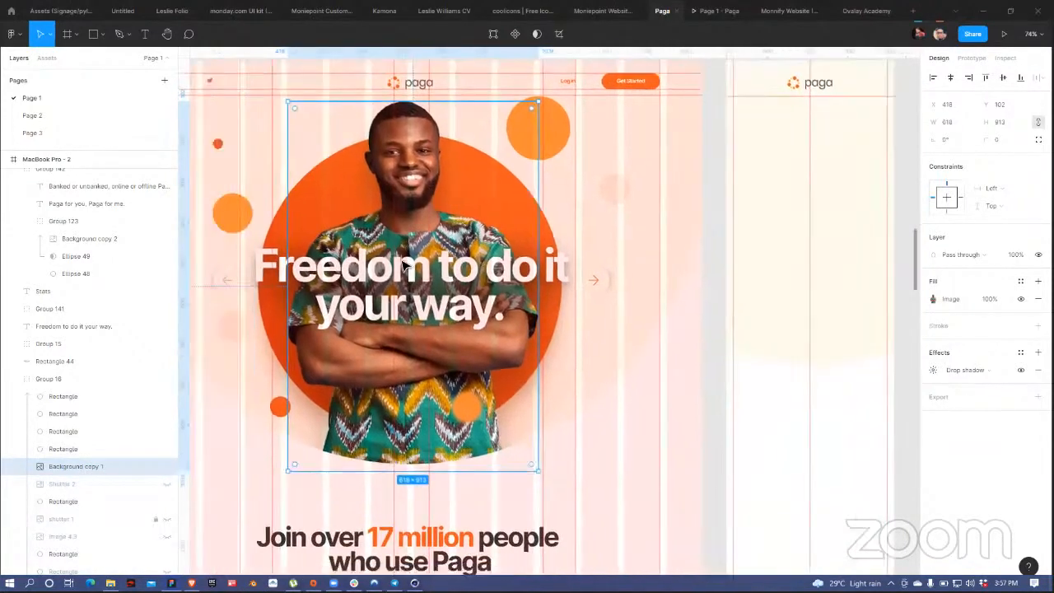
scroll(407, 269, left, 1)
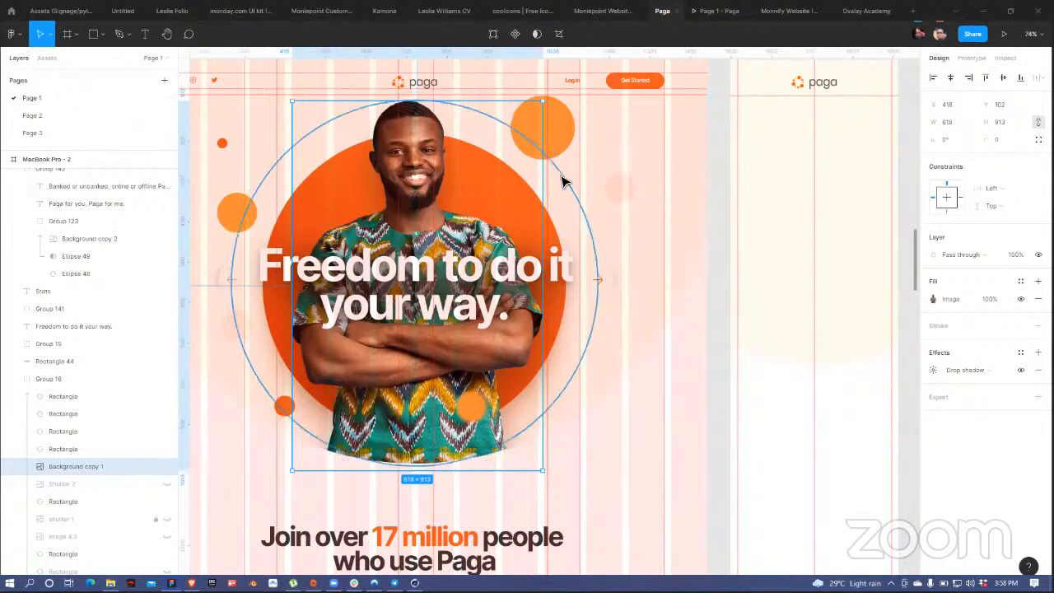
click(563, 201)
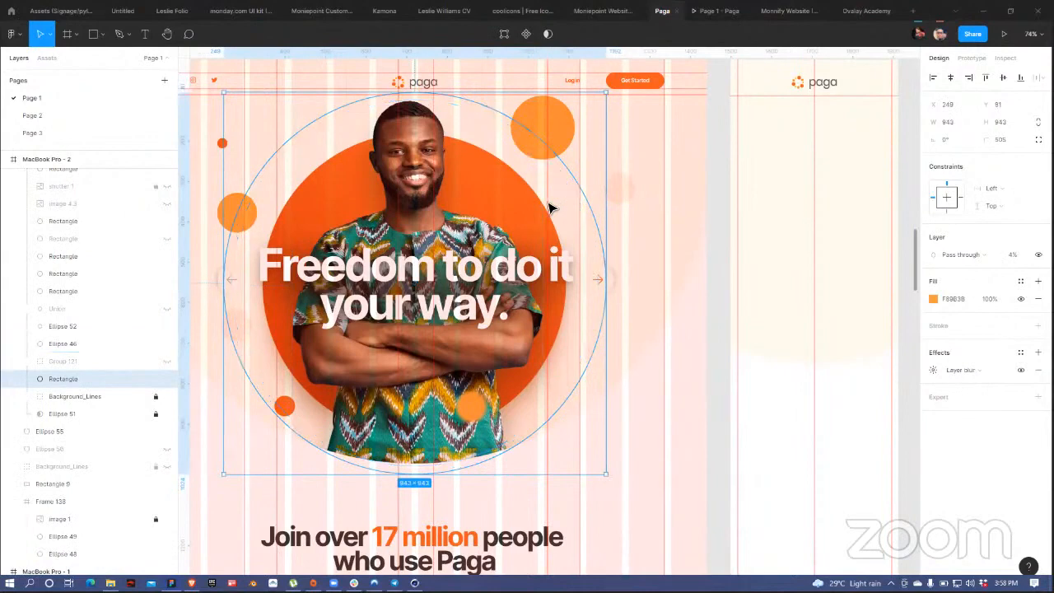
shift+click(541, 221)
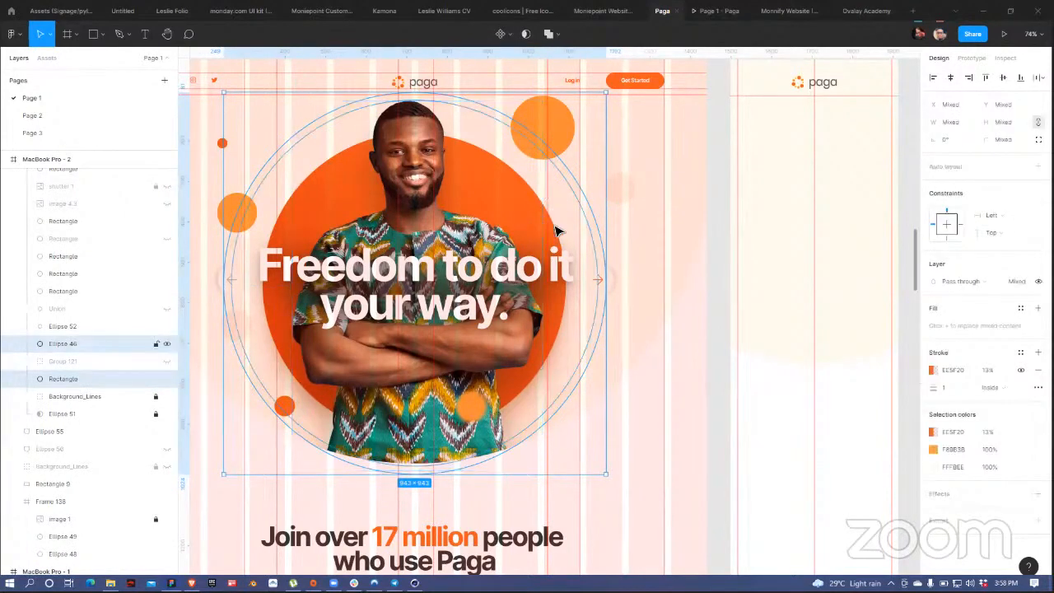
shift+click(551, 222)
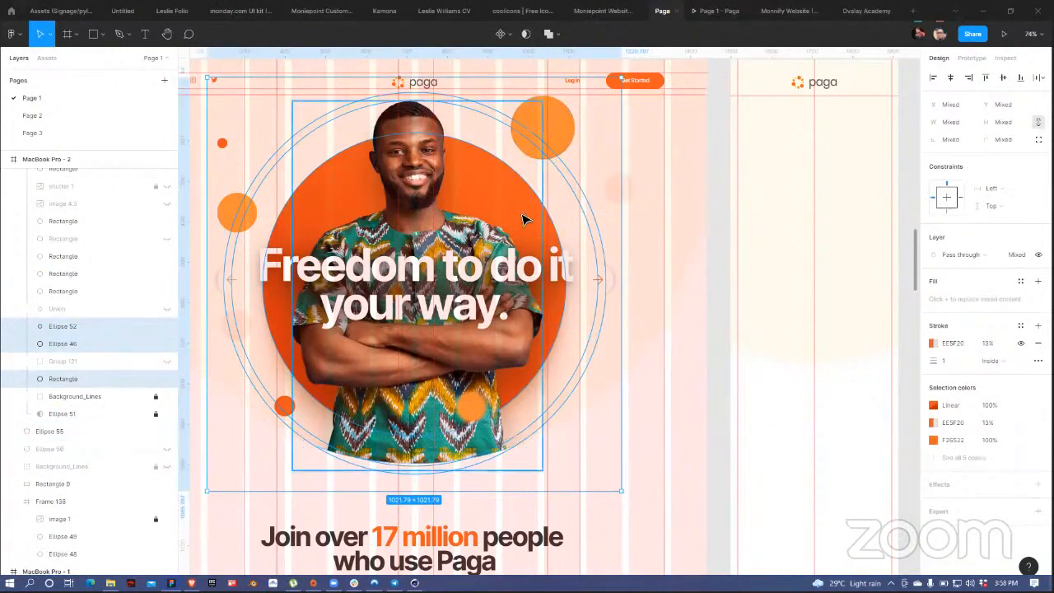
key(ctrl+g)
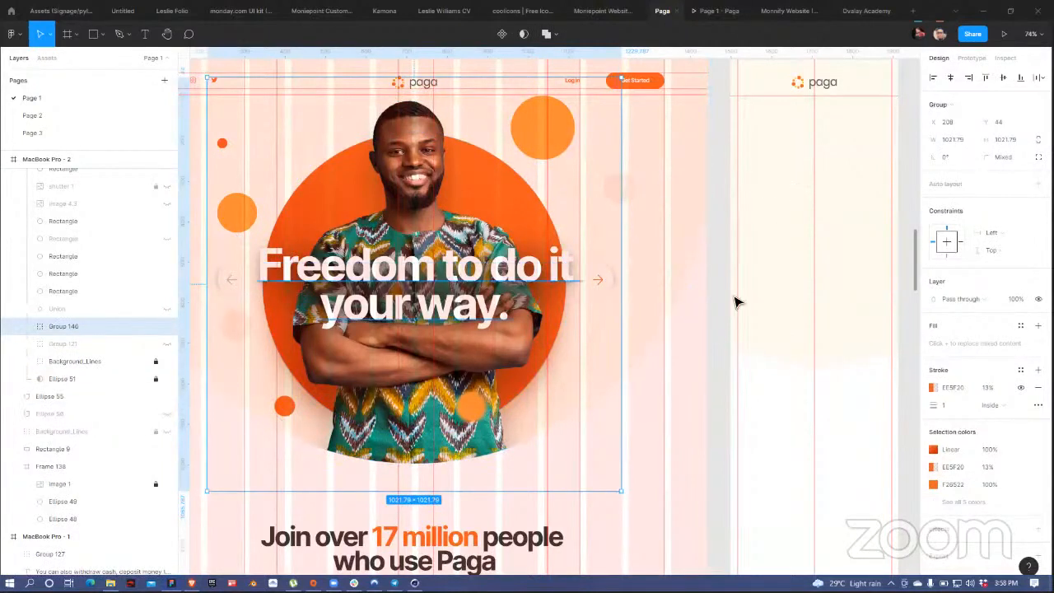
Step: Paste the orange circle group into the mobile MacBook Pro - 3 frame
drag(567, 301, 555, 309)
scroll(522, 159, right, 5)
scroll(522, 160, up, 3)
click(527, 168)
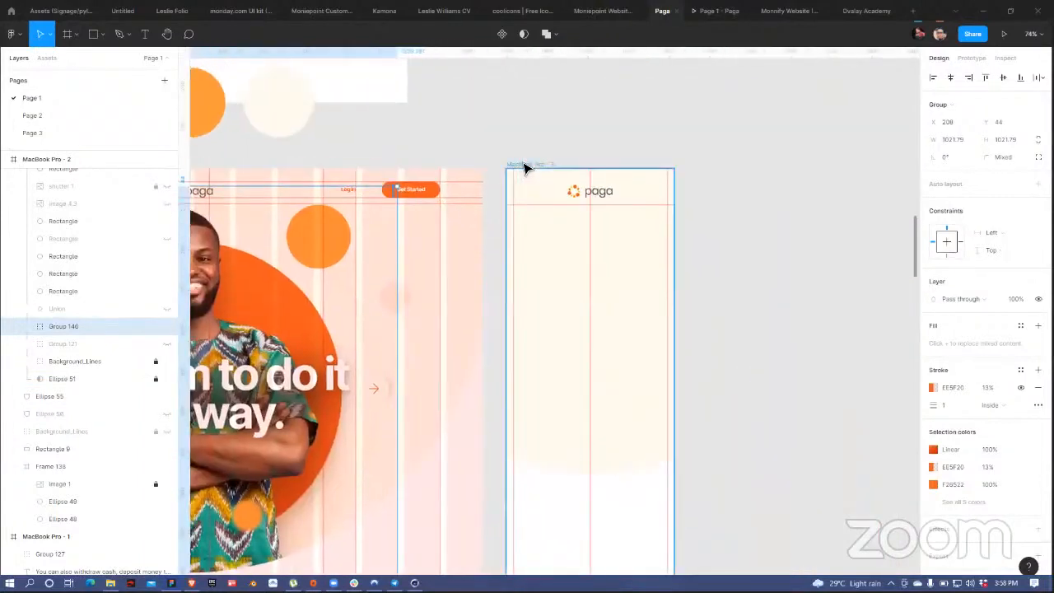
key(ctrl+v)
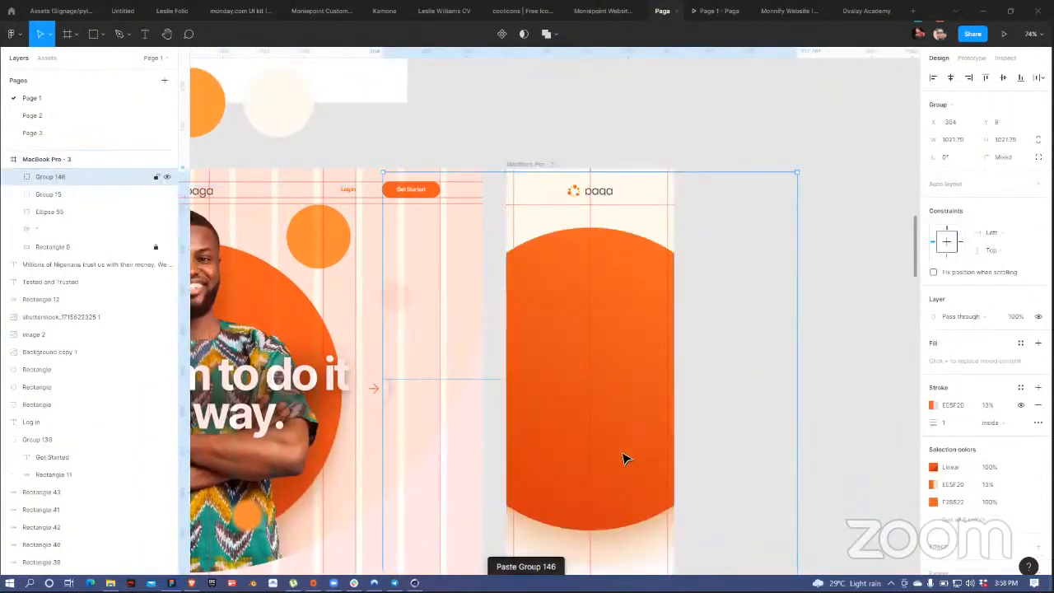
scroll(616, 417, down, 2)
scroll(616, 417, up, 3)
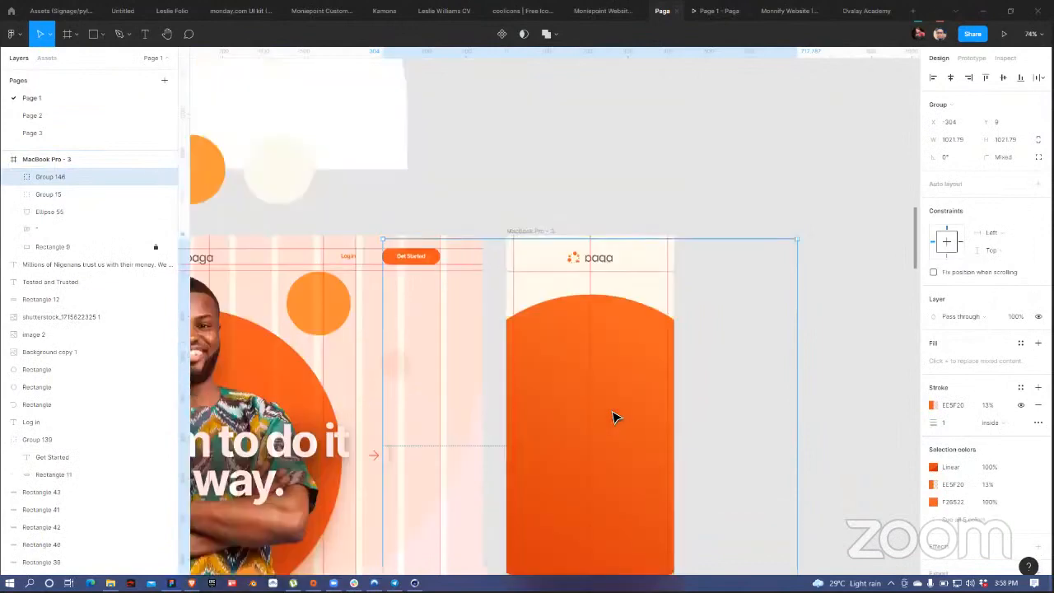
scroll(610, 415, down, 4)
Step: Shrink the circle group to 562.21 × 562.21 and centre it just below the logo
drag(602, 366, 647, 352)
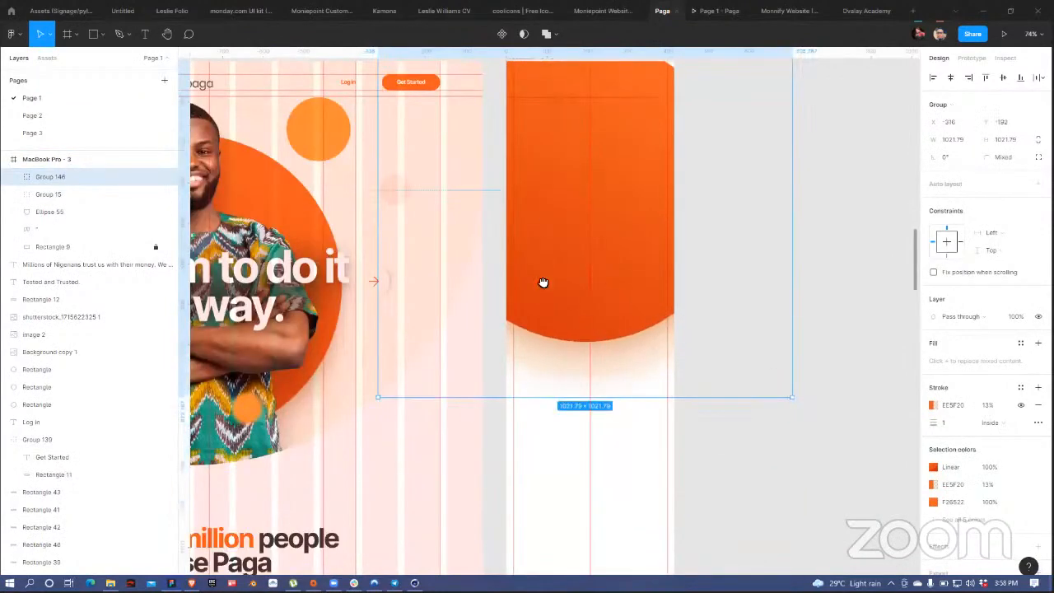
scroll(711, 377, up, 2)
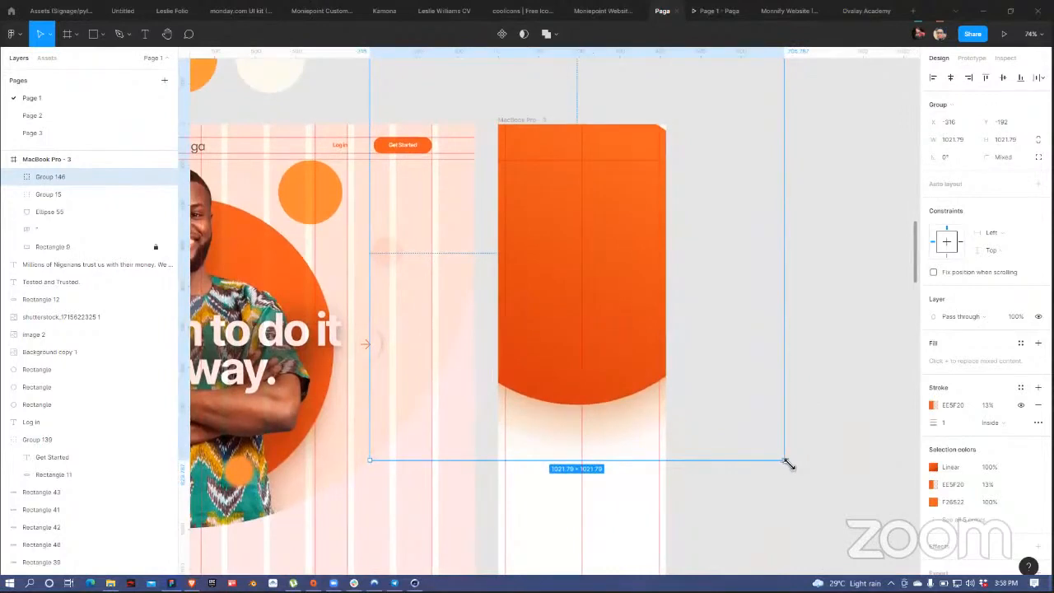
drag(784, 462, 692, 355)
drag(599, 304, 602, 360)
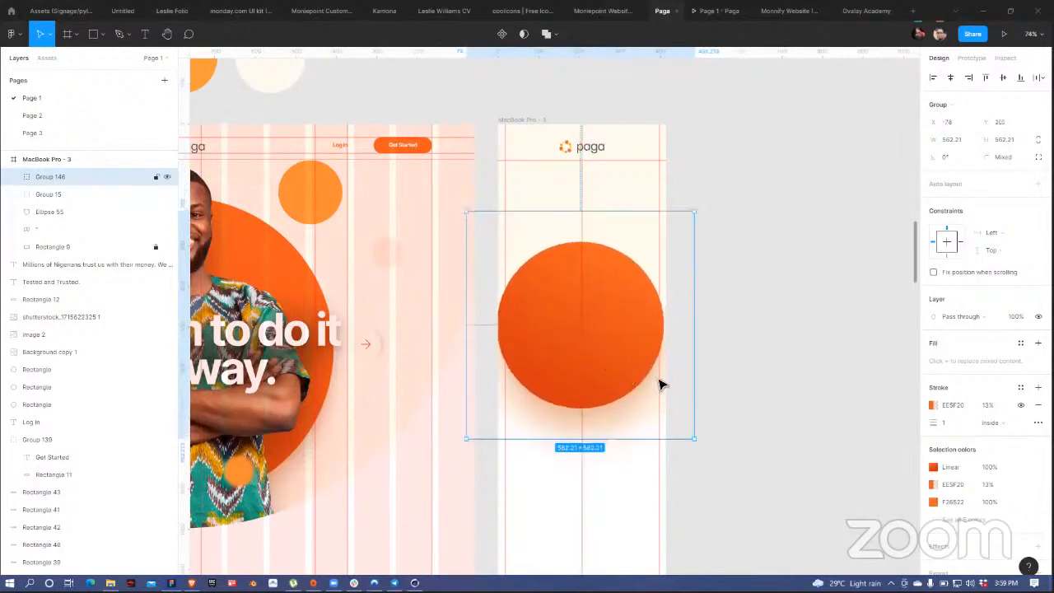
key(Right)
key(Right)
key(Right)
key(Right)
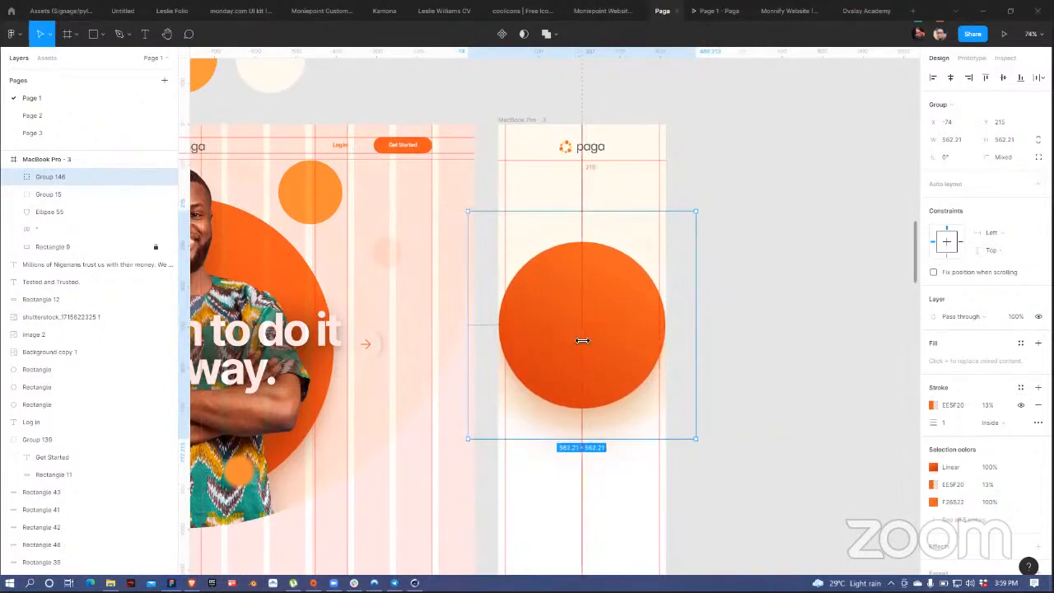
drag(601, 334, 602, 327)
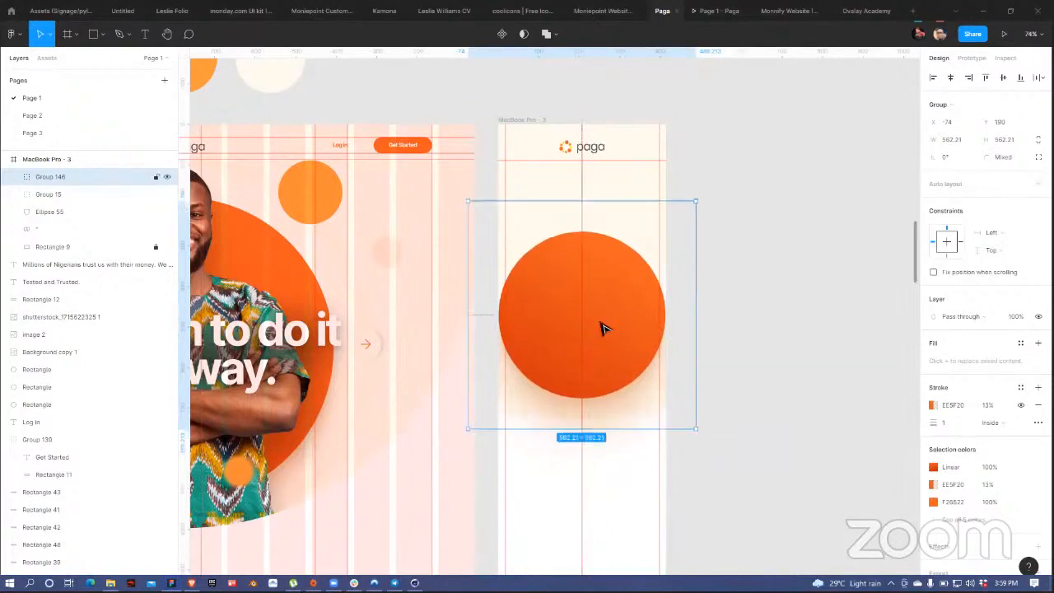
click(816, 286)
scroll(828, 284, left, 2)
scroll(379, 321, left, 5)
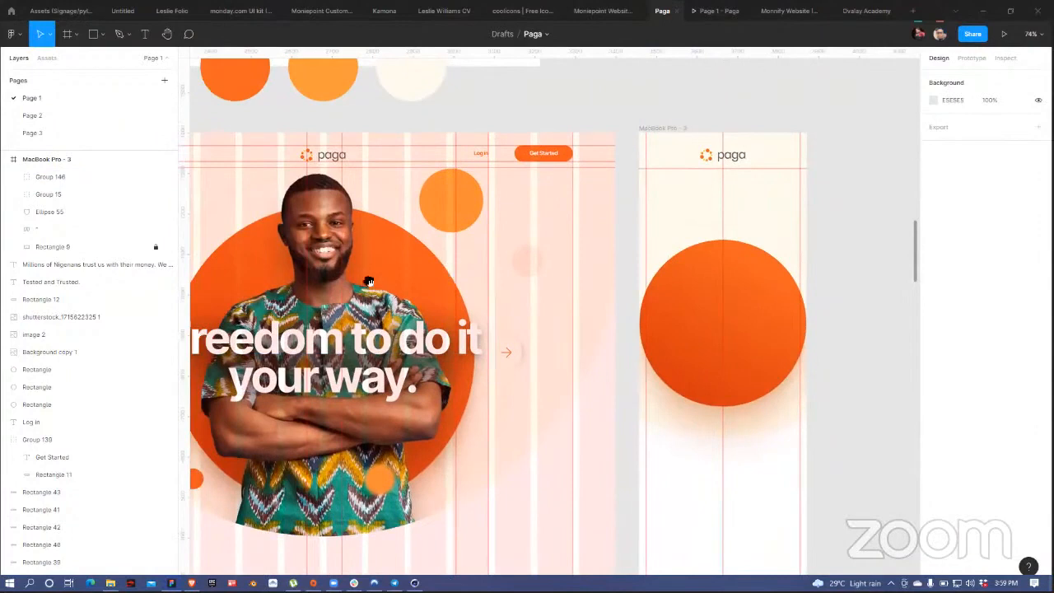
Step: Copy the small orange circle and outline ring into the mobile frame, shrunk above the large circle's top-right
scroll(370, 282, left, 3)
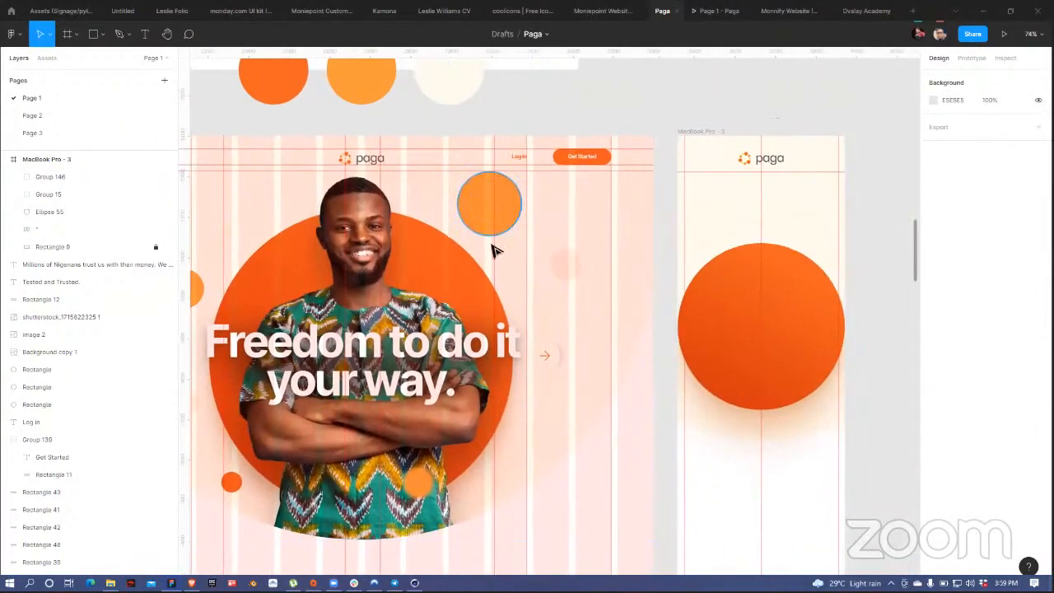
click(499, 227)
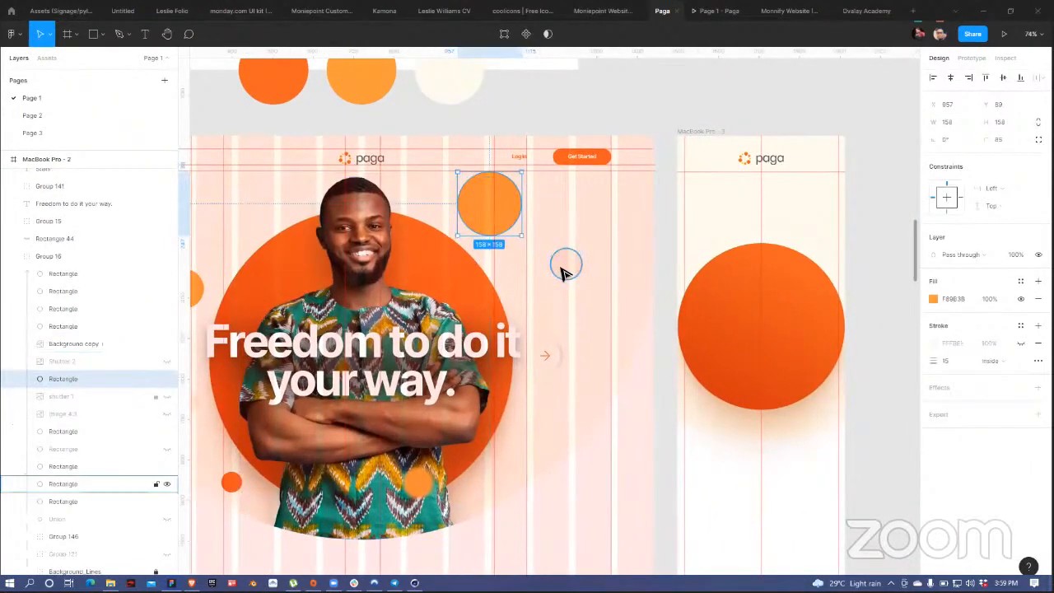
shift+click(563, 272)
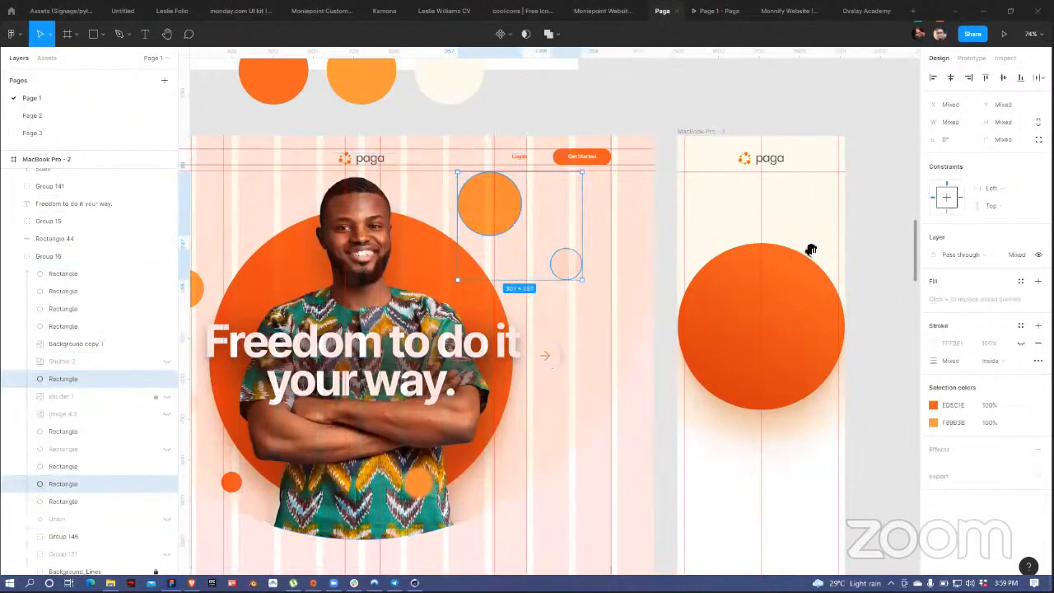
scroll(719, 212, right, 5)
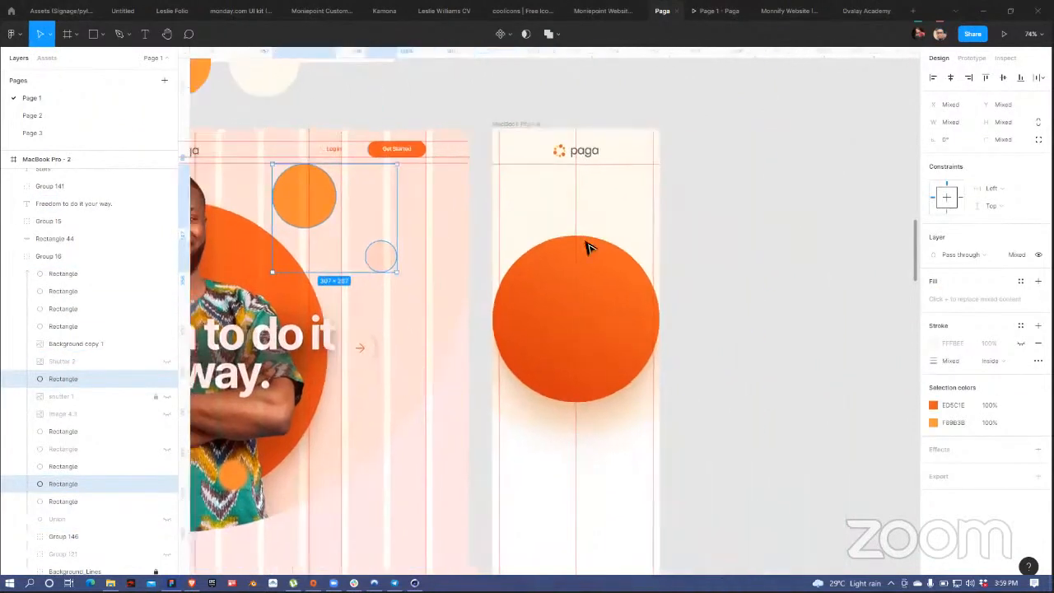
click(659, 223)
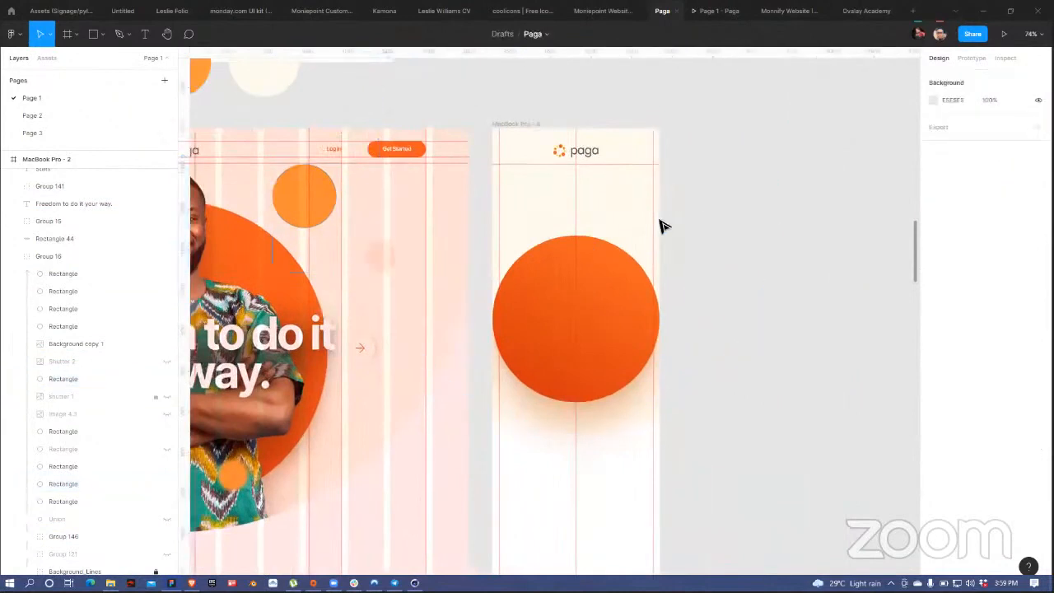
key(ctrl+v)
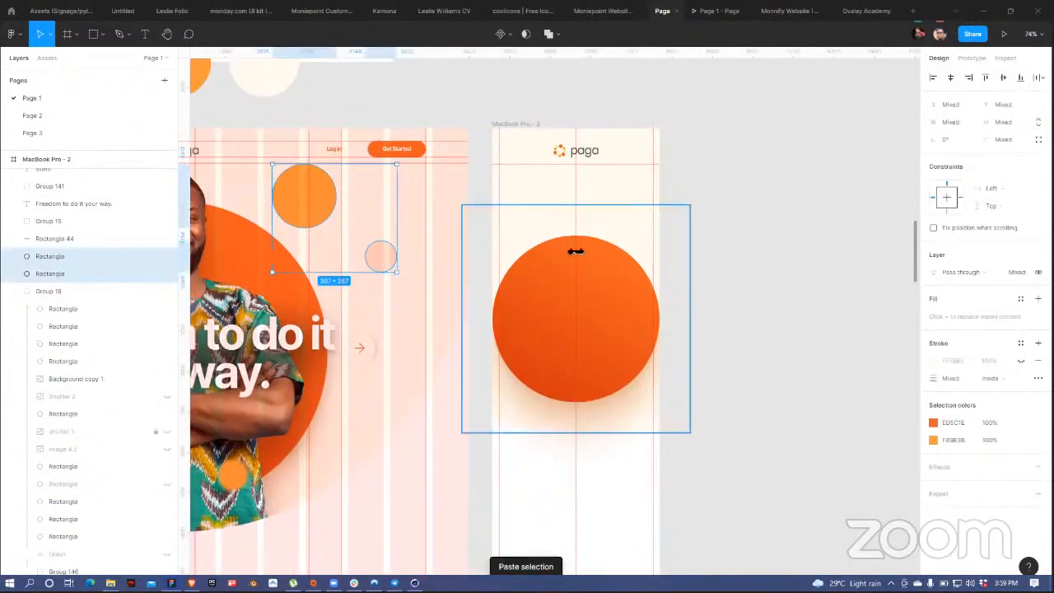
drag(285, 212, 536, 204)
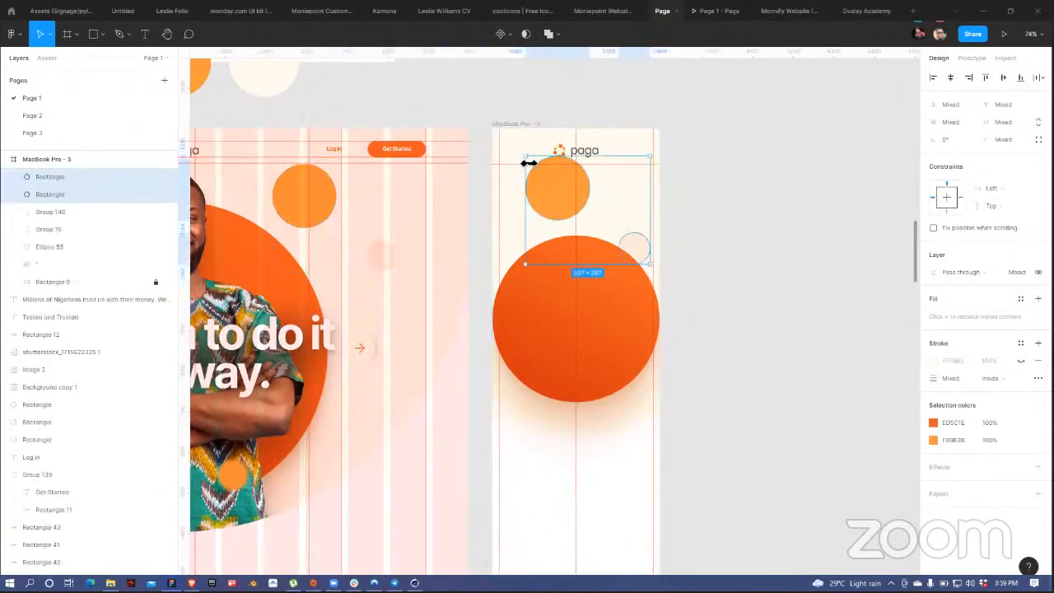
drag(528, 164, 627, 238)
click(717, 245)
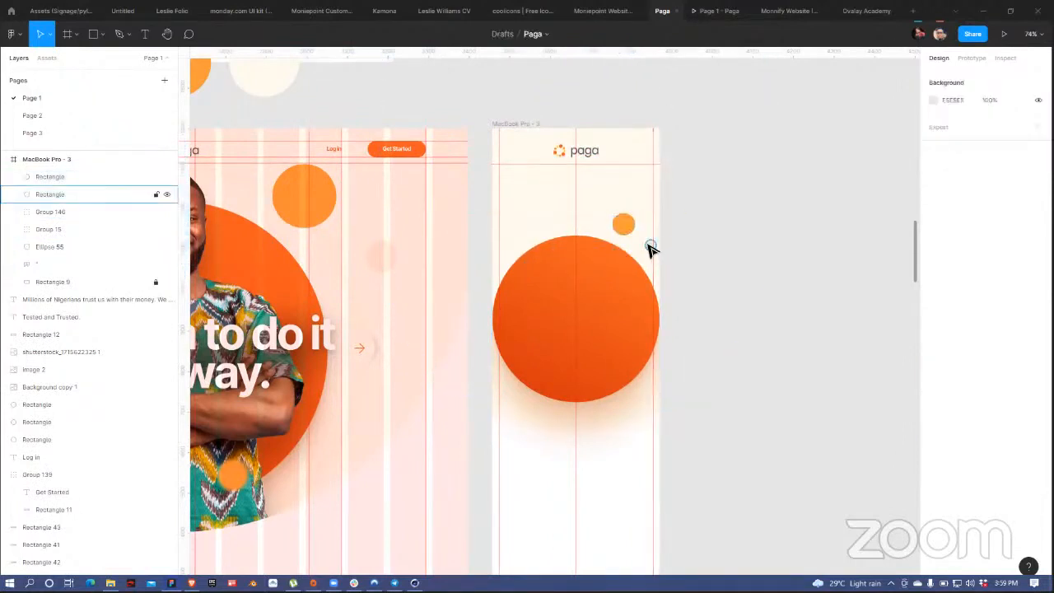
Step: Nudge the tiny circle in the mobile frame upward
click(649, 246)
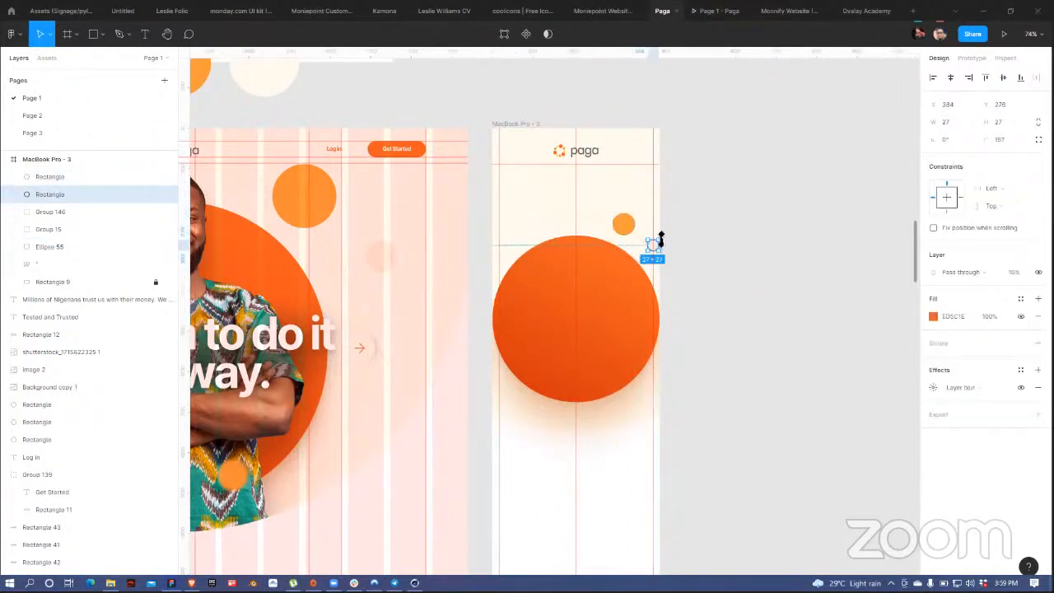
key(shift+Up)
key(shift+Up)
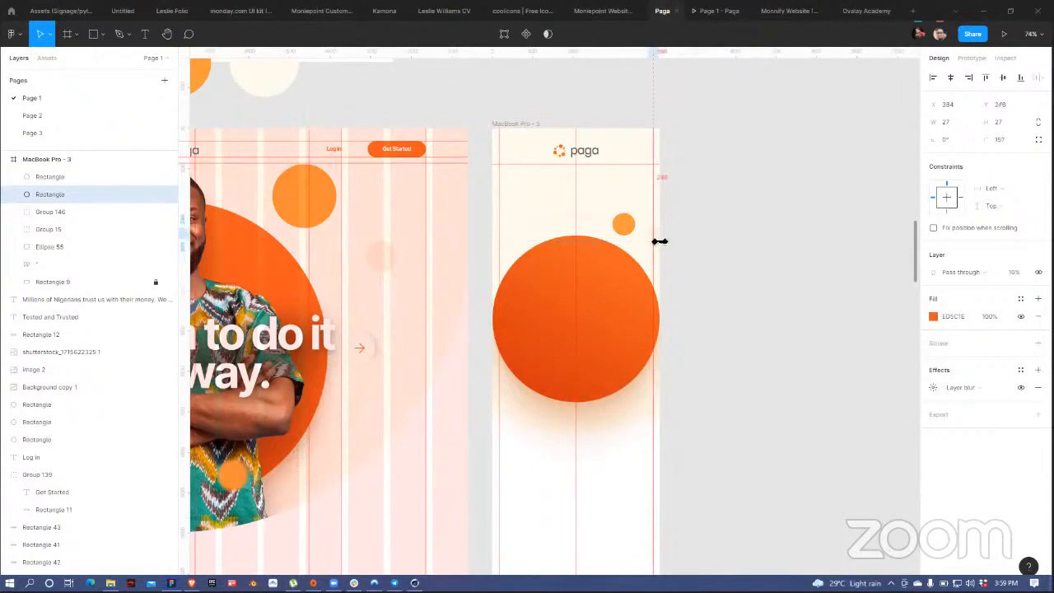
drag(711, 307, 827, 290)
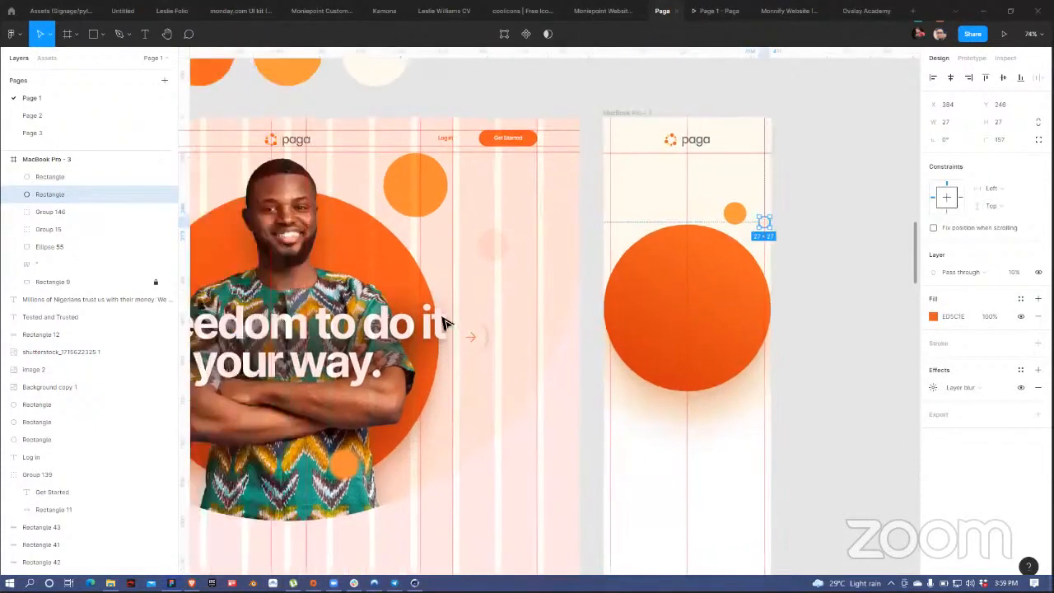
drag(445, 322, 562, 296)
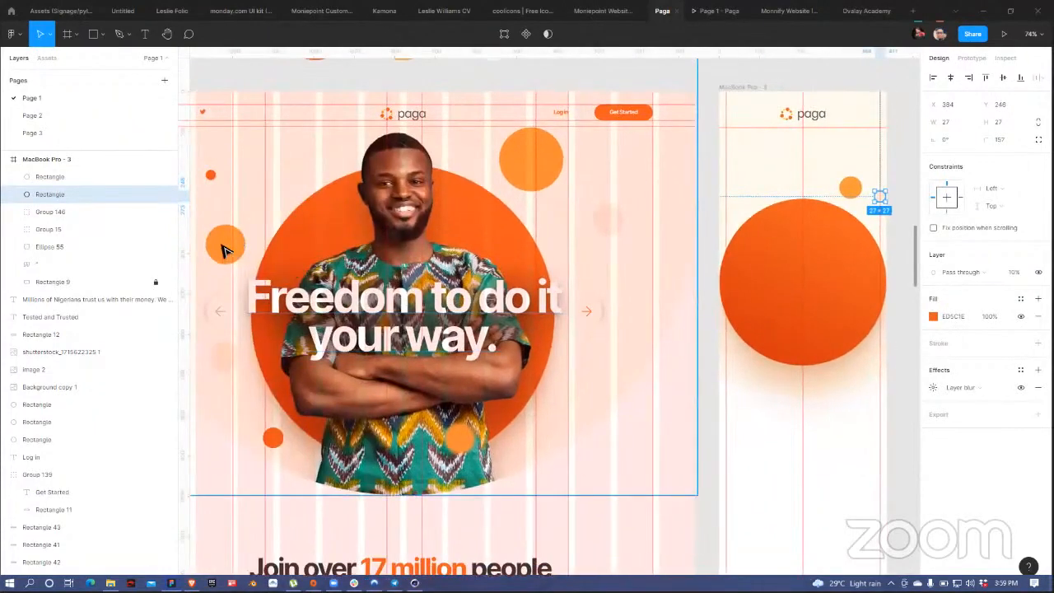
Step: Duplicate the desktop hero's 98 × 98 orange circle and leave the copy just above the mobile frame
drag(224, 246, 744, 237)
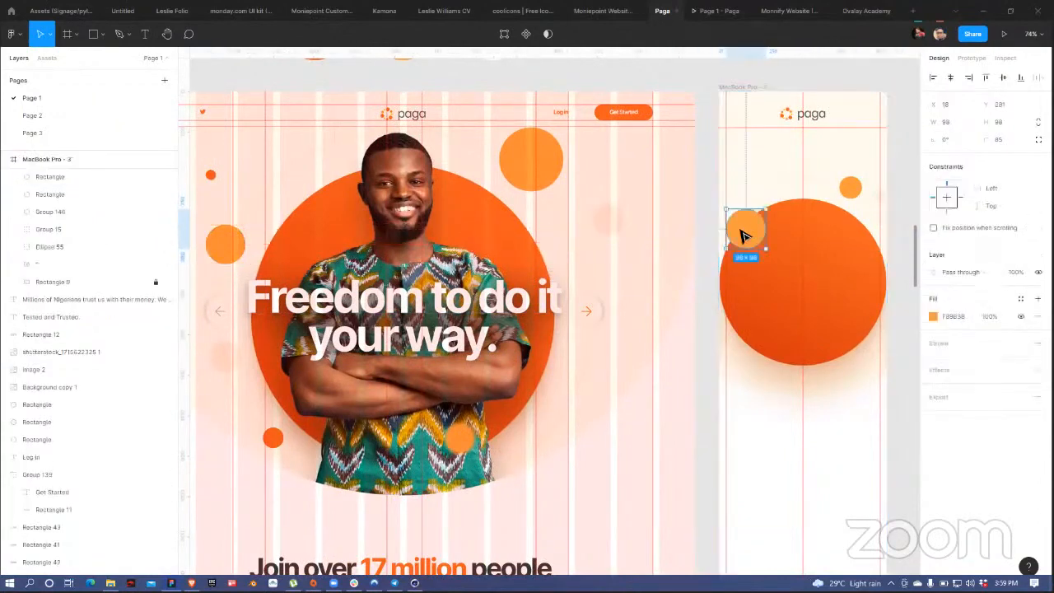
key(ctrl+[)
key(ctrl+[)
key(ctrl+[)
key(ctrl+[)
key(ctrl+])
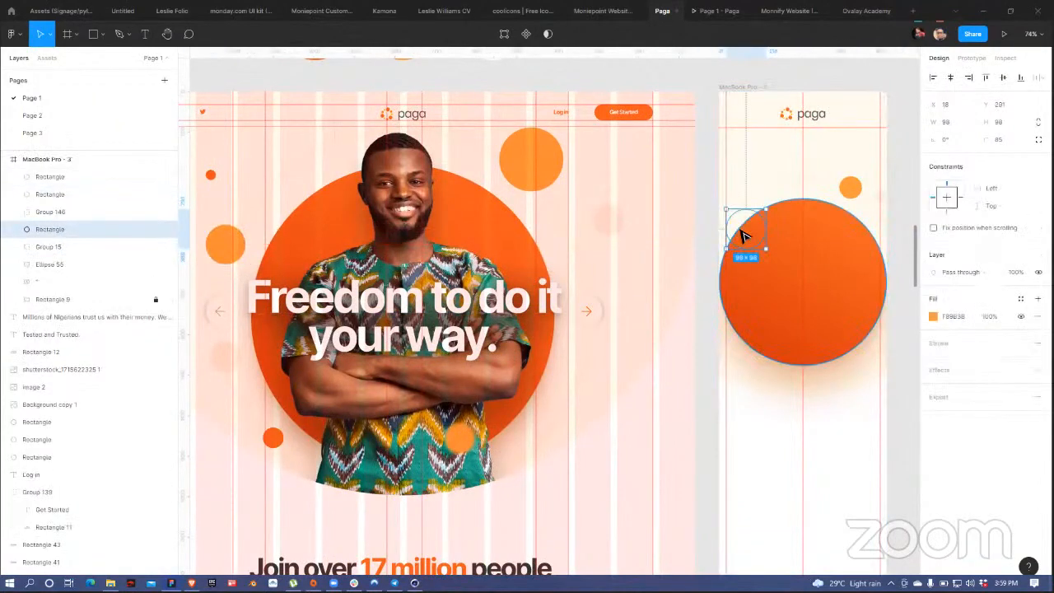
key(ctrl+])
drag(744, 236, 827, 77)
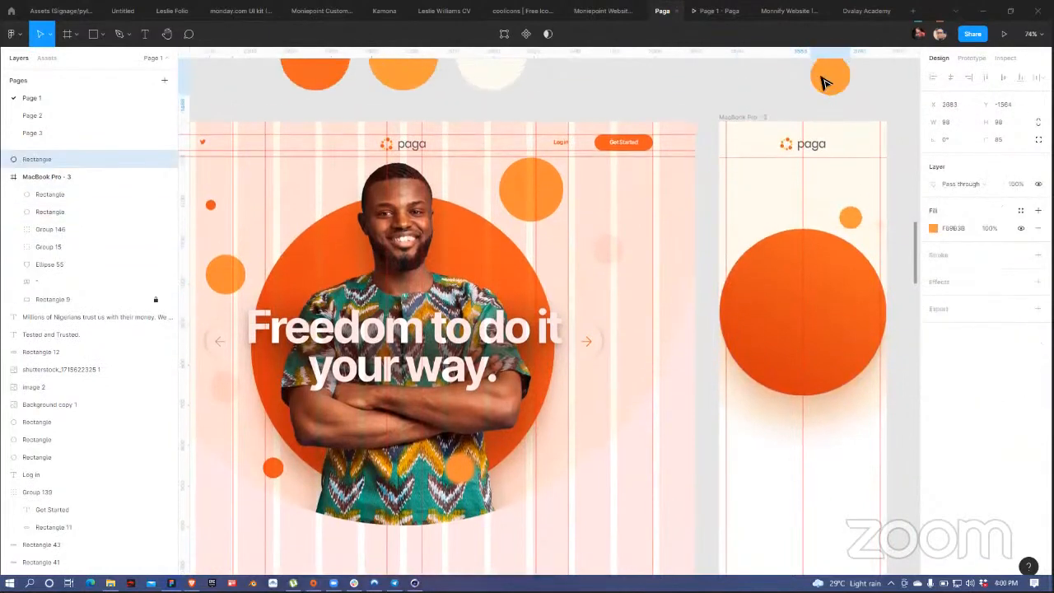
click(408, 230)
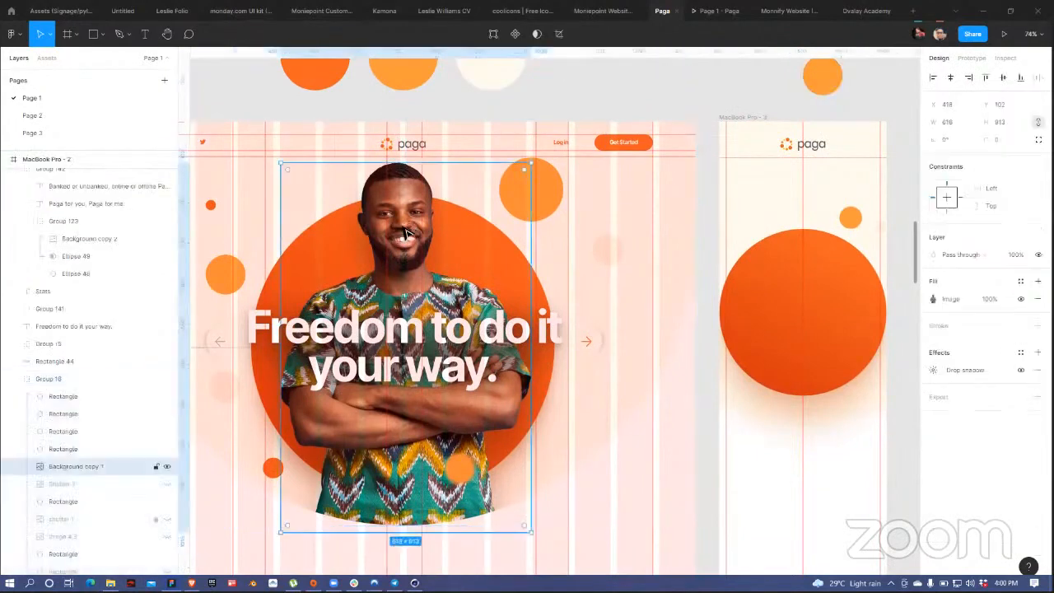
scroll(610, 260, right, 5)
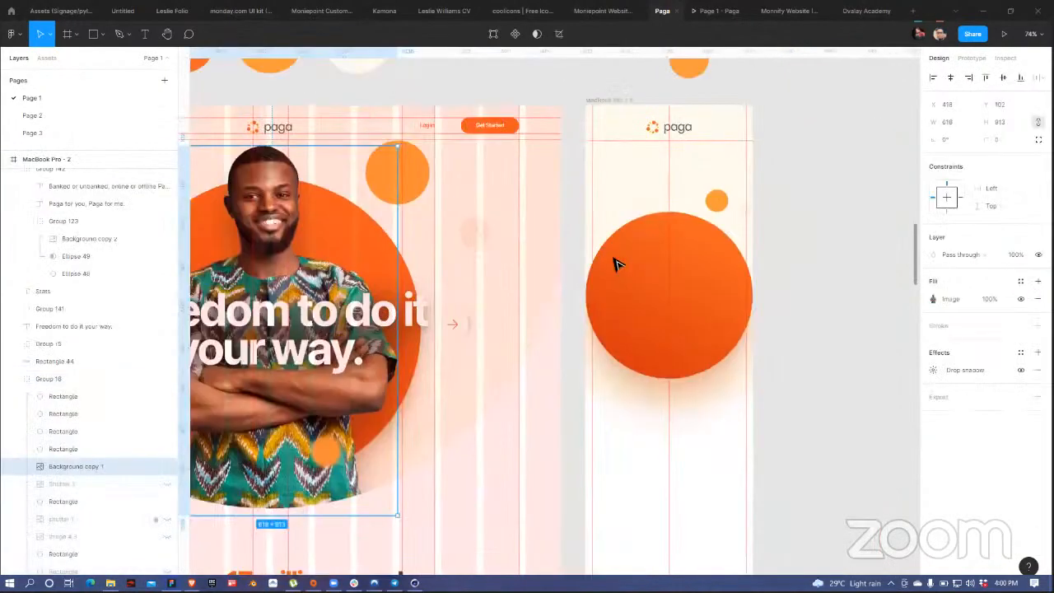
click(658, 296)
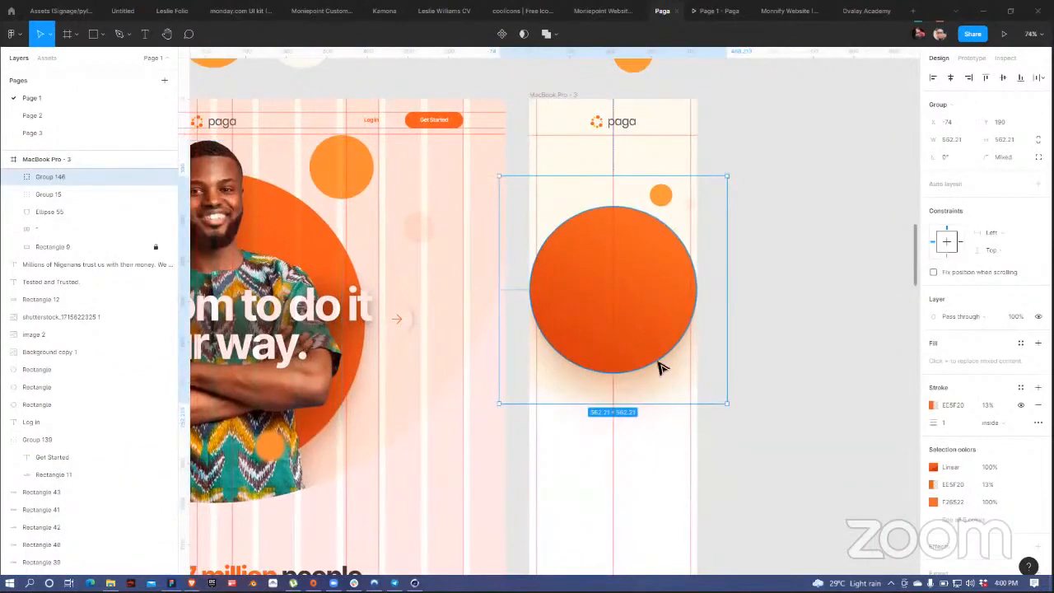
key(ctrl+v)
key(ctrl+z)
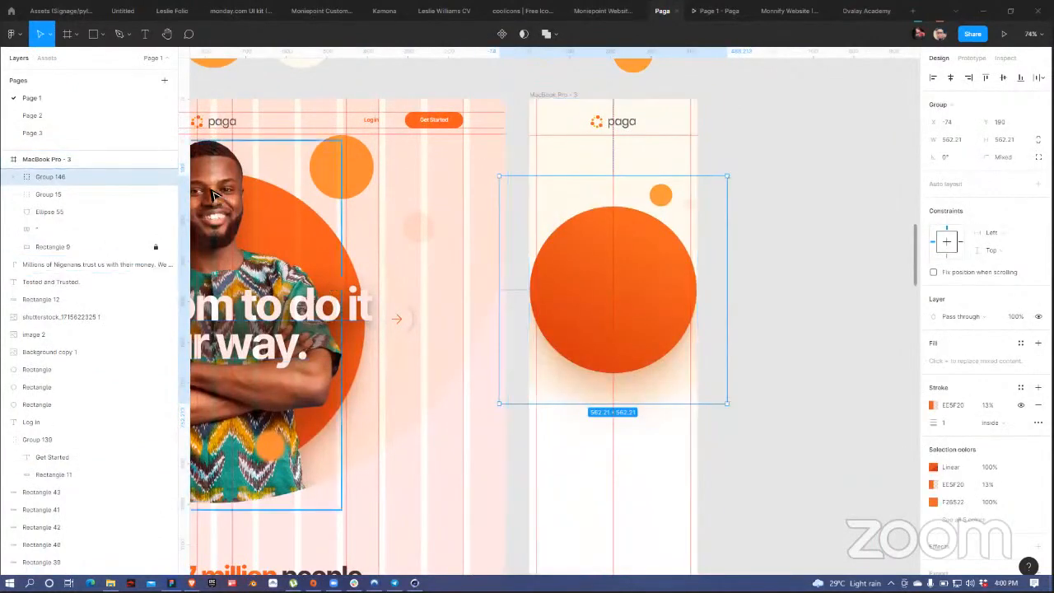
click(353, 293)
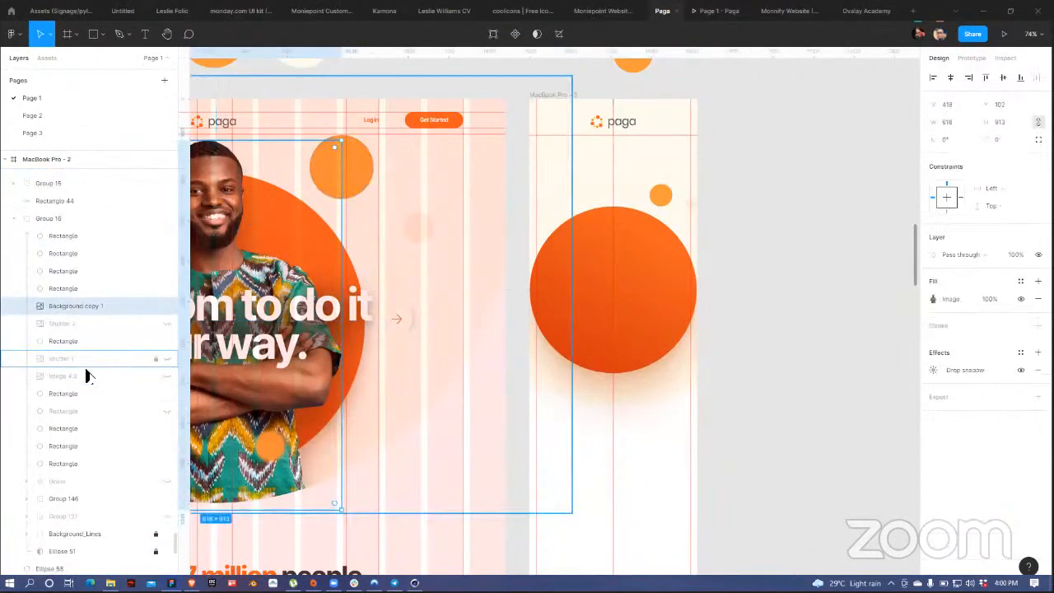
scroll(88, 379, down, 3)
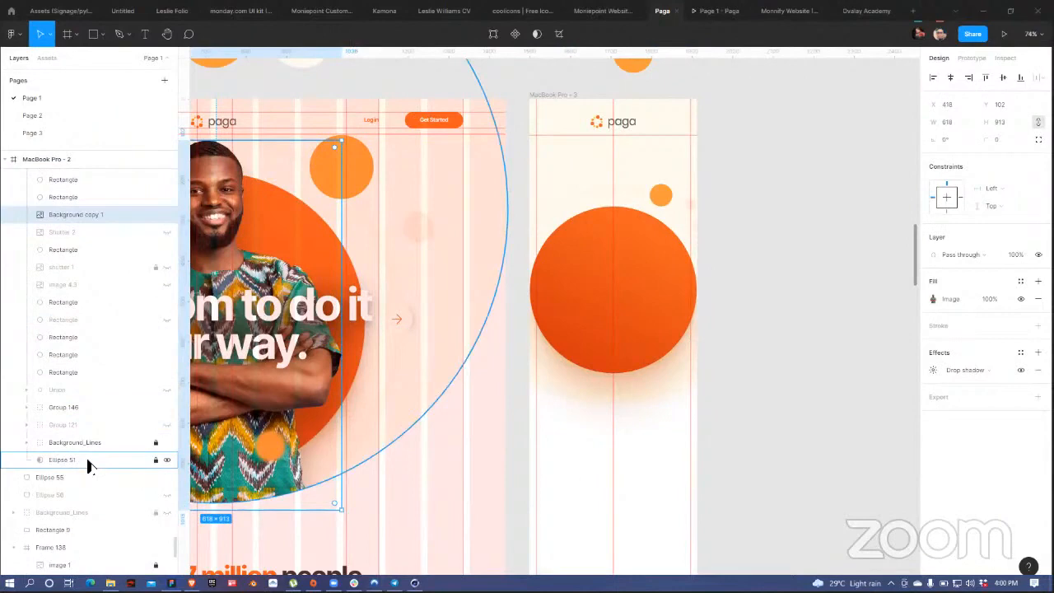
shift+click(88, 464)
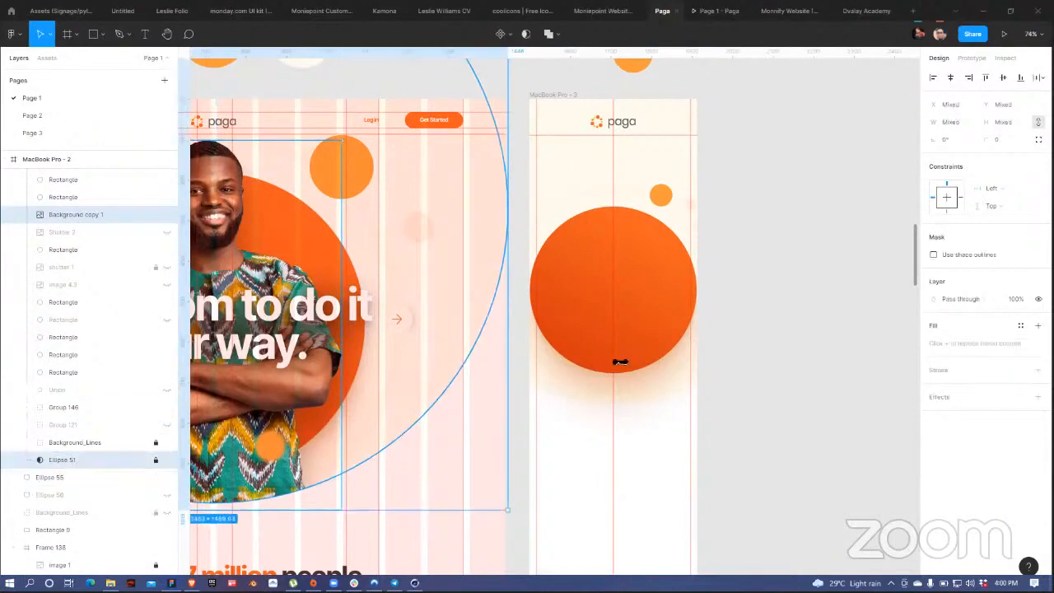
Step: Paste the masked man's photo into the mobile frame, unlock Ellipse 51, and shrink both over the circle
click(556, 98)
key(ctrl+v)
scroll(602, 287, down, 1)
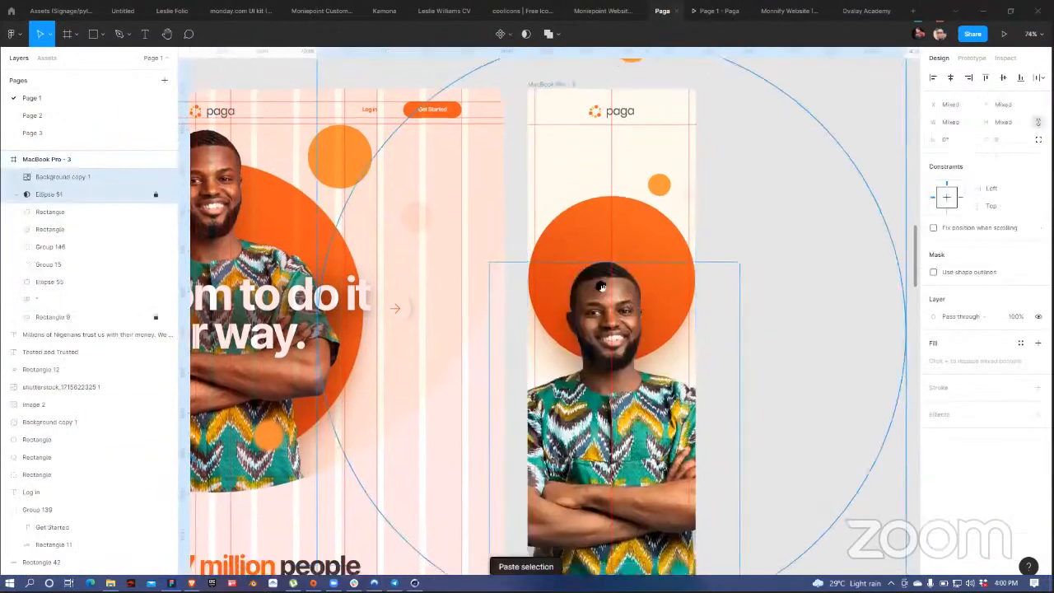
scroll(659, 338, down, 1)
scroll(884, 493, down, 1)
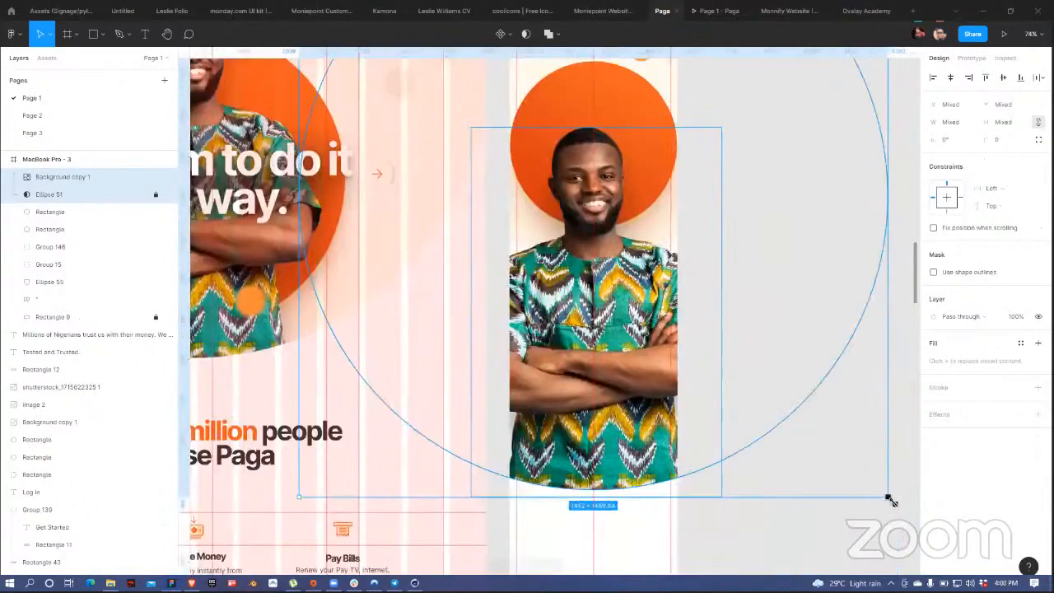
drag(890, 498, 810, 424)
key(ctrl+z)
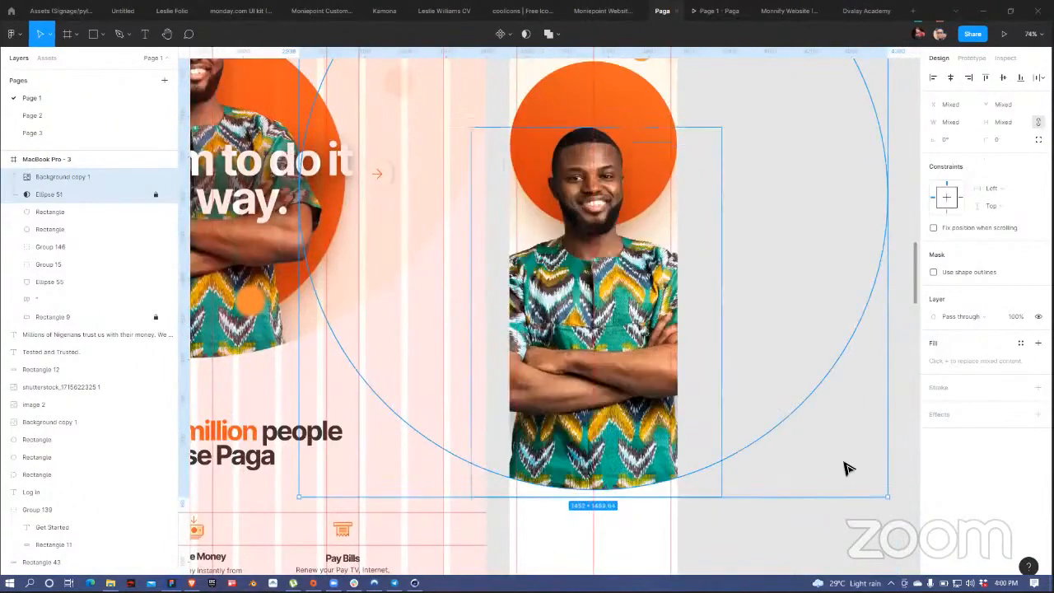
click(156, 195)
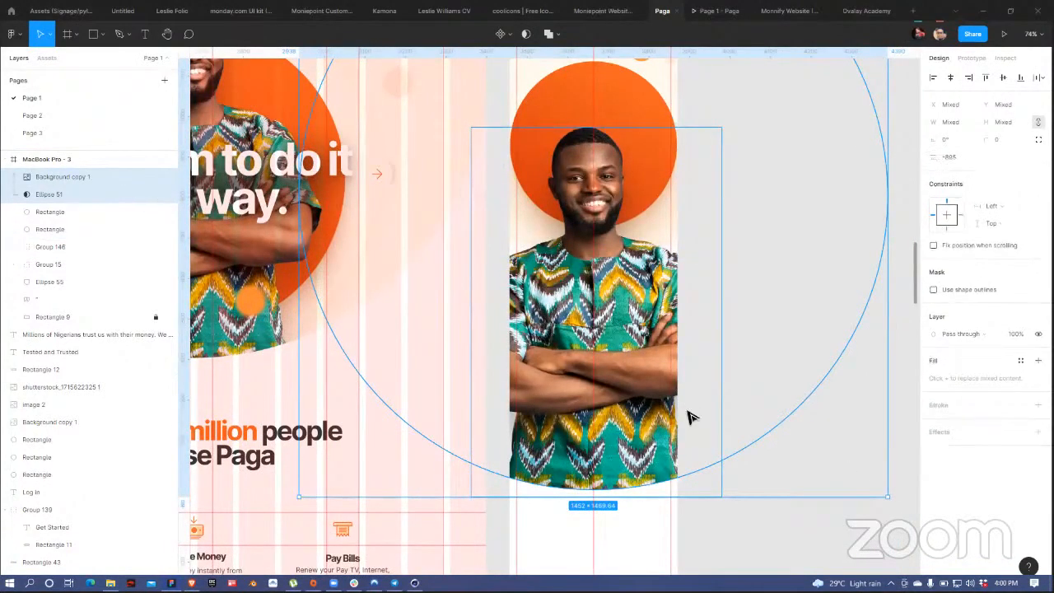
drag(857, 484, 735, 347)
scroll(632, 336, up, 3)
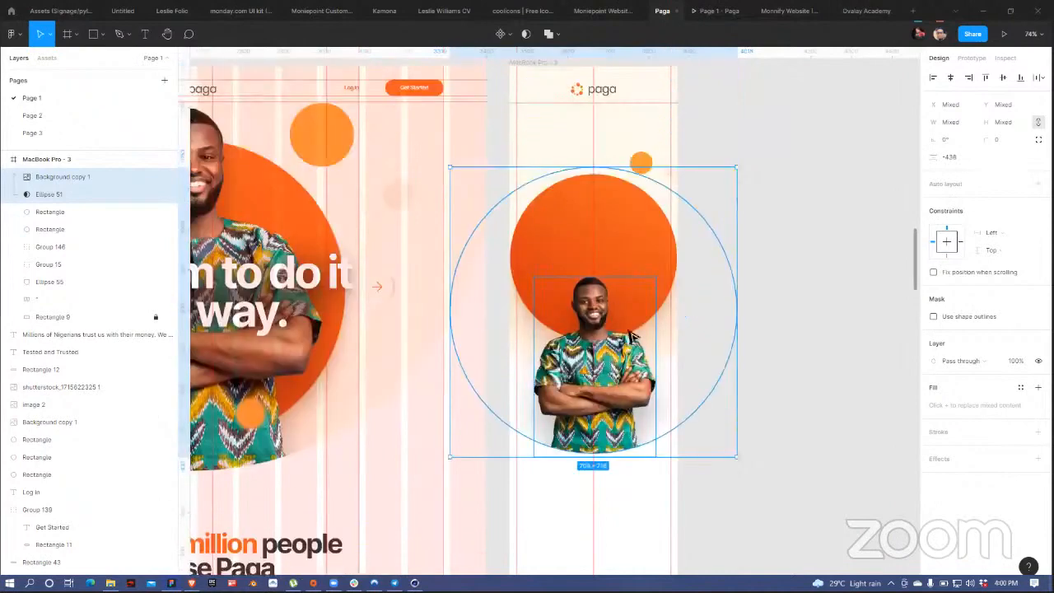
drag(623, 430, 607, 349)
Step: Enlarge the mask ellipse to about 780 × 751 and stretch the photo to 429 × 635
click(785, 235)
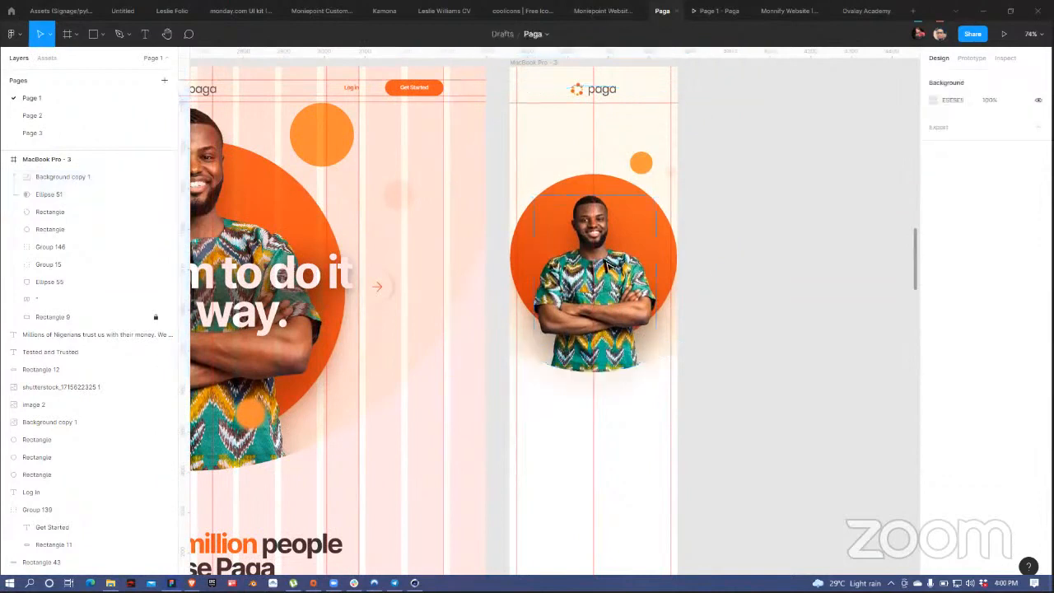
click(667, 348)
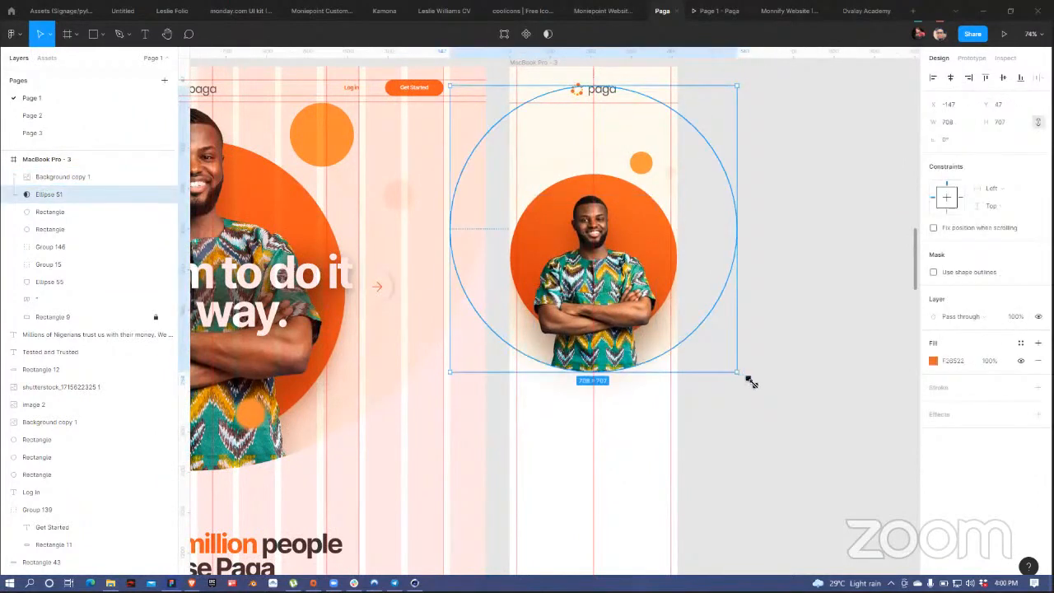
drag(751, 381, 754, 381)
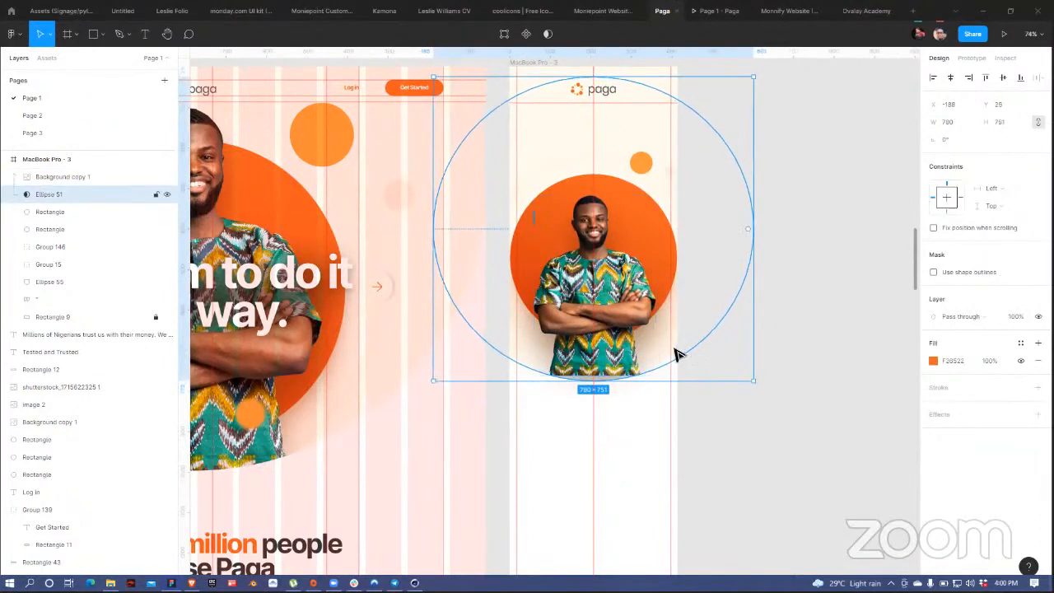
drag(666, 344, 666, 348)
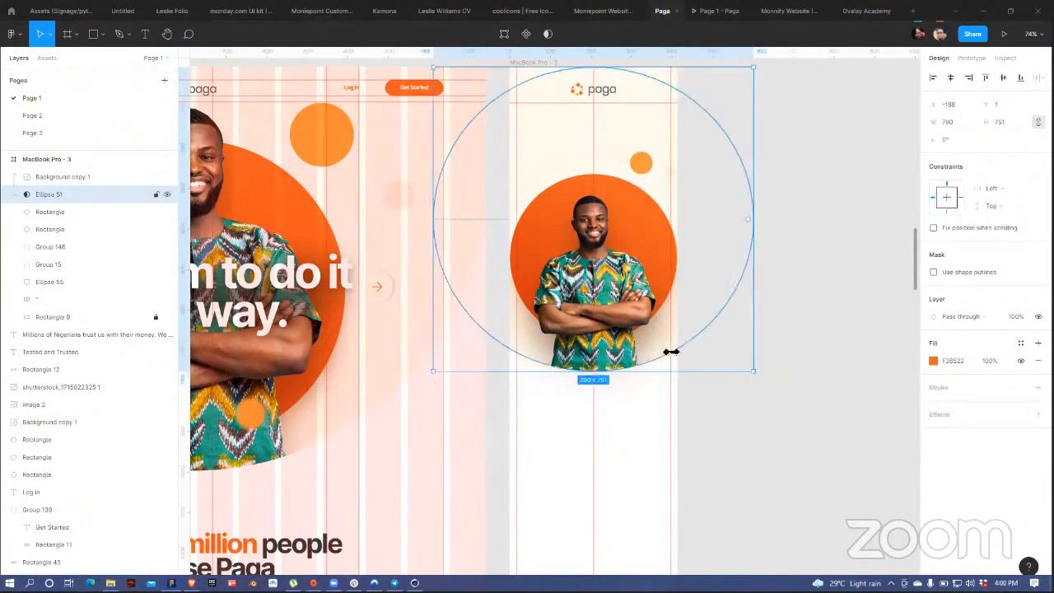
click(635, 280)
drag(662, 197, 684, 167)
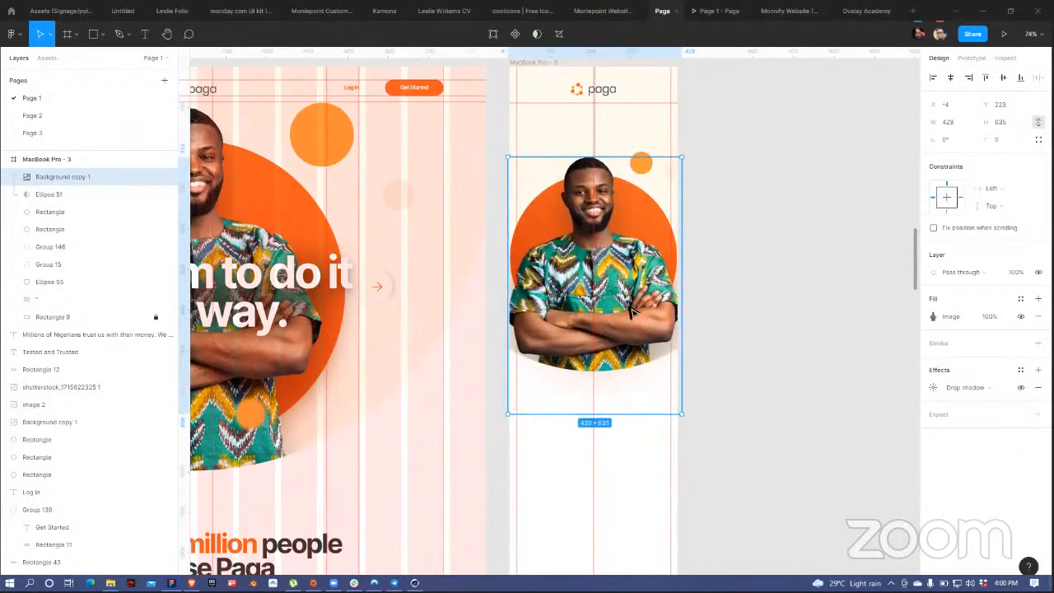
drag(635, 321, 627, 289)
click(739, 210)
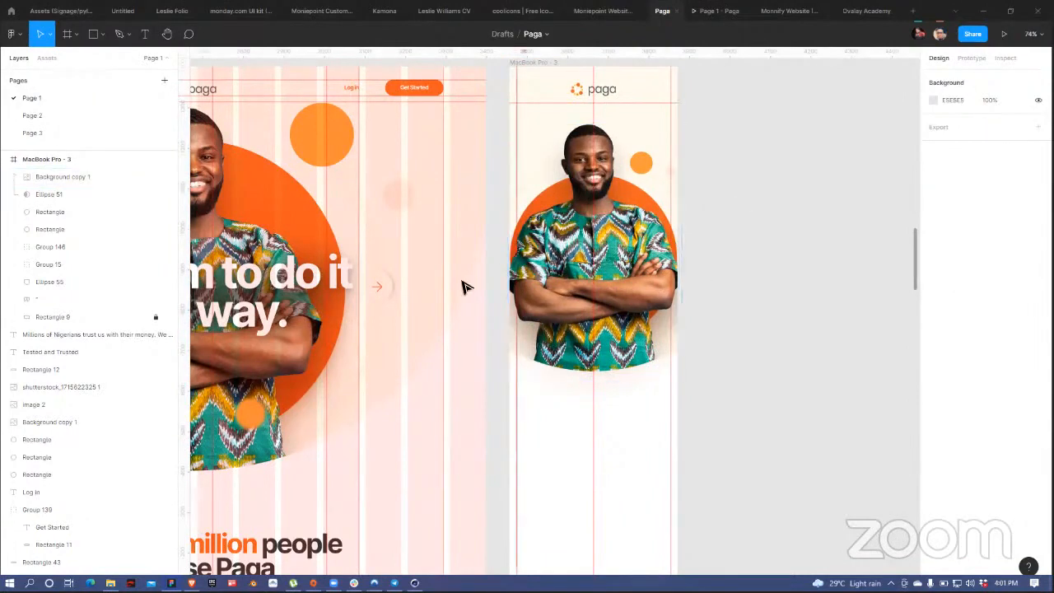
Step: Select the desktop headline 'Freedom to do it your way.' together with its backing Rectangle 44
drag(403, 266, 505, 258)
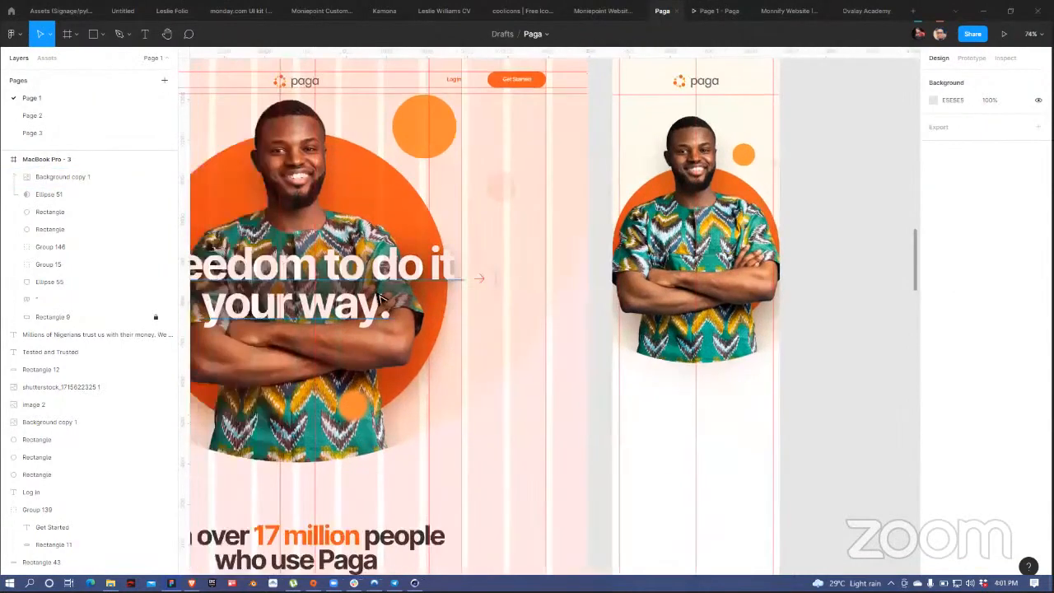
click(368, 296)
scroll(217, 369, left, 4)
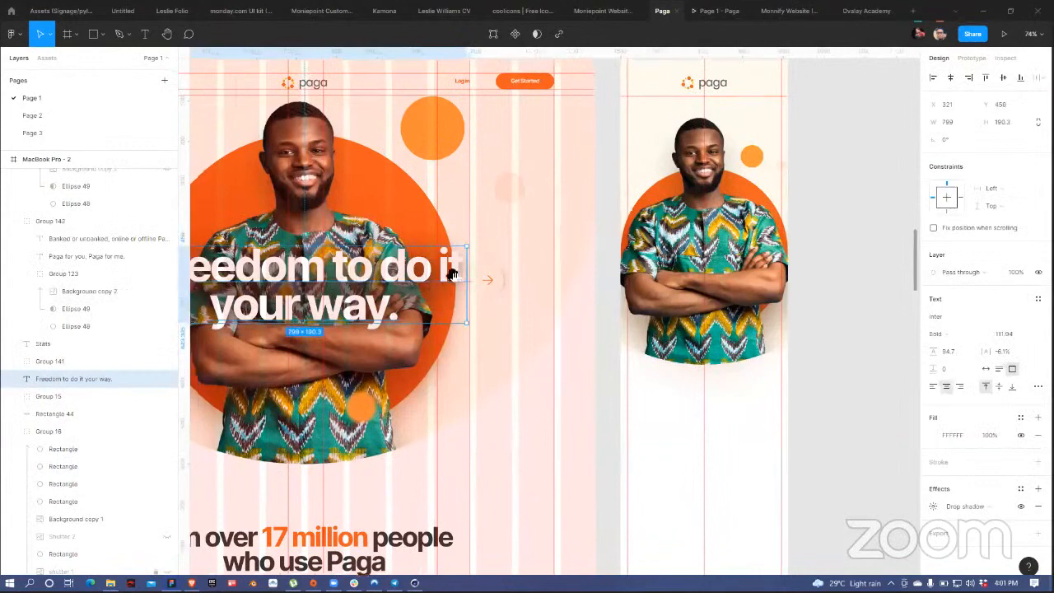
scroll(217, 368, left, 2)
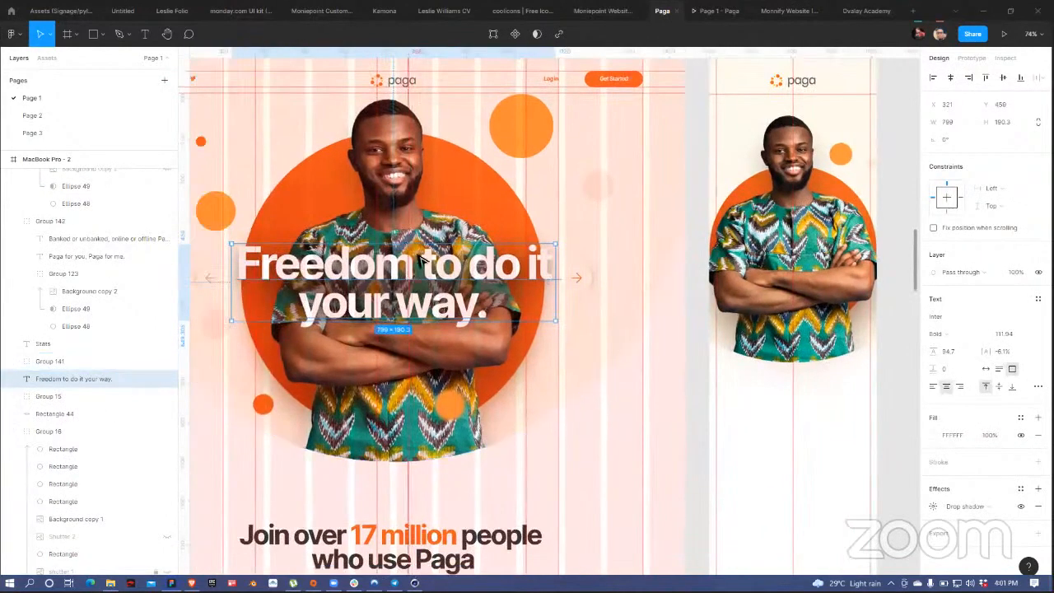
drag(431, 281, 438, 243)
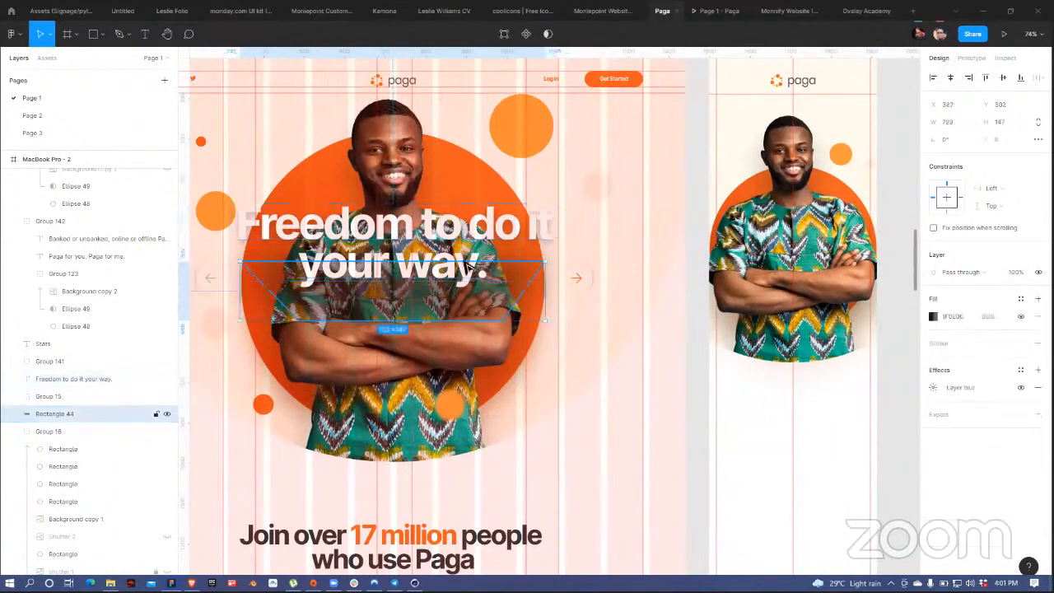
drag(472, 277, 476, 306)
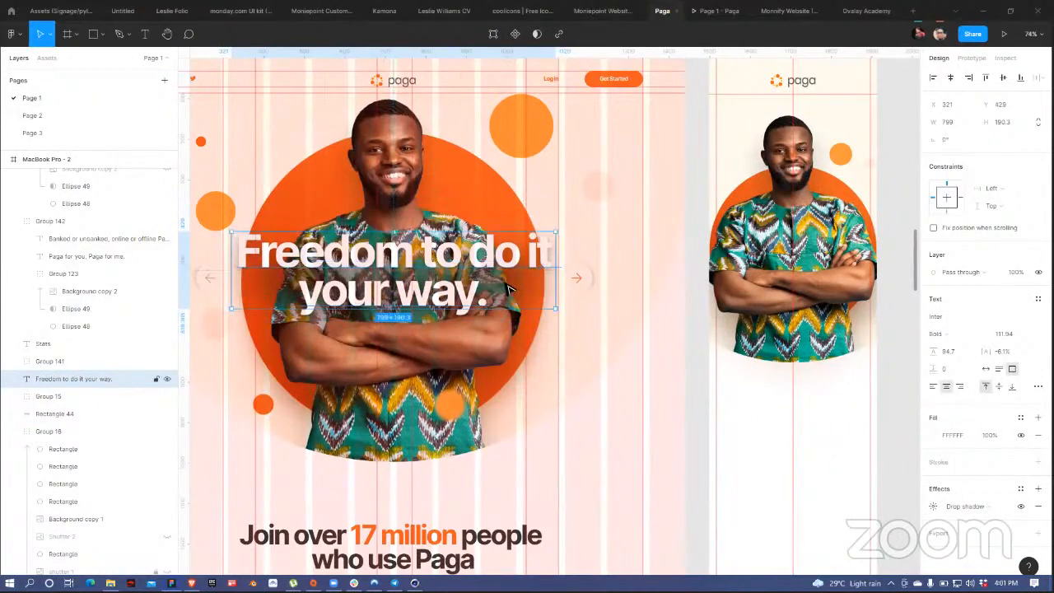
shift+click(547, 293)
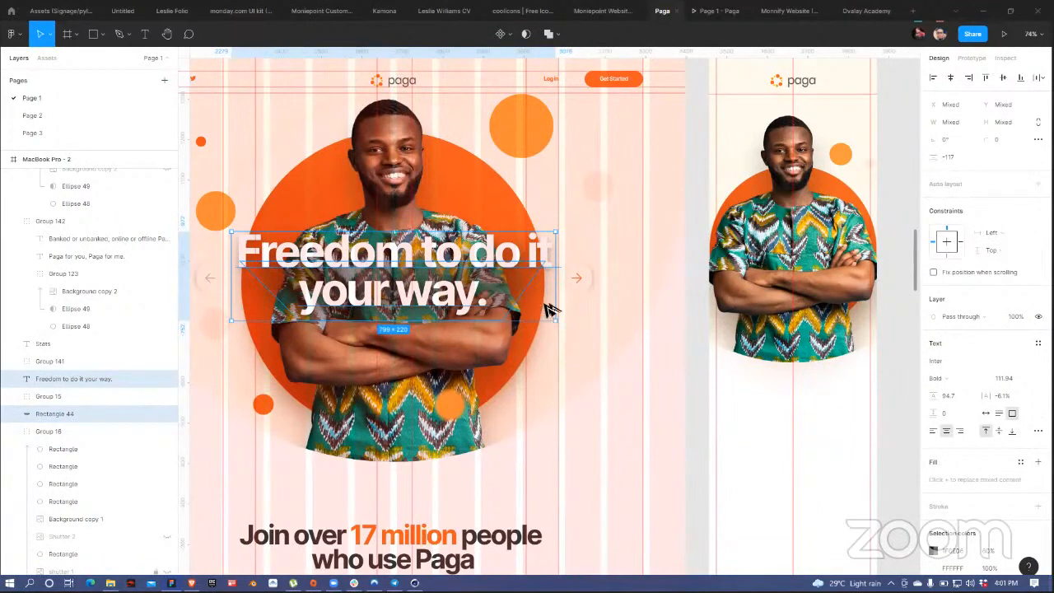
key(alt+Tab)
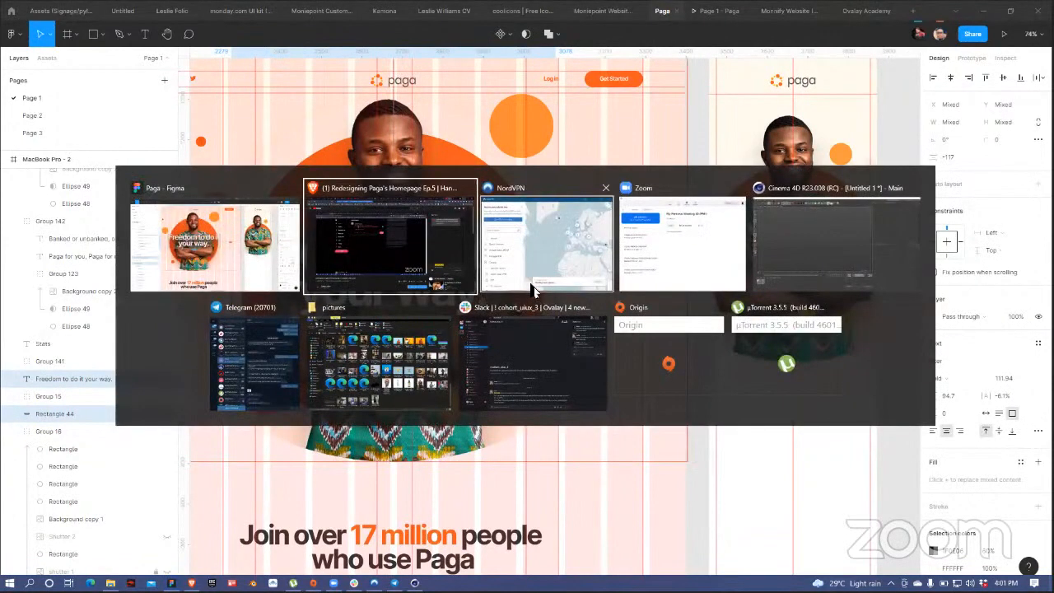
key(Escape)
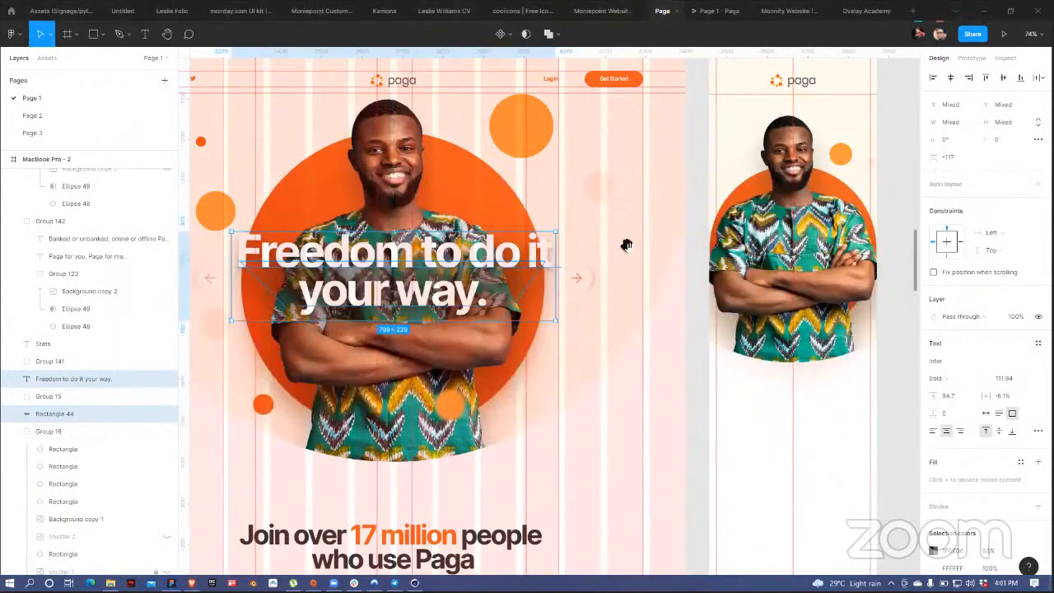
Step: Paste them into MacBook Pro - 3 over the hero photo, scaled to 571 × 138
scroll(577, 262, right, 3)
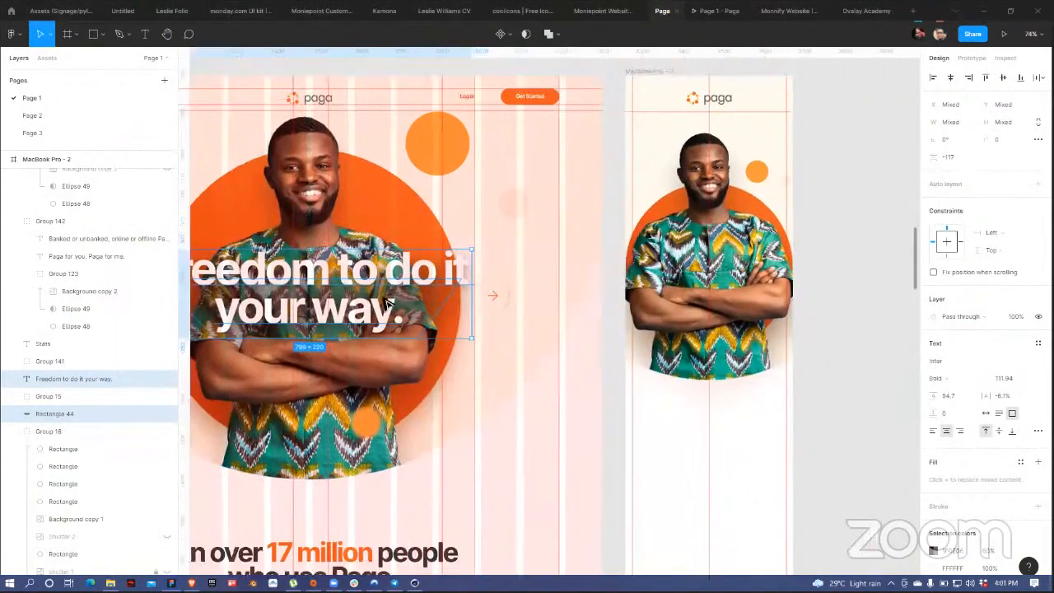
scroll(471, 108, right, 5)
scroll(470, 109, up, 2)
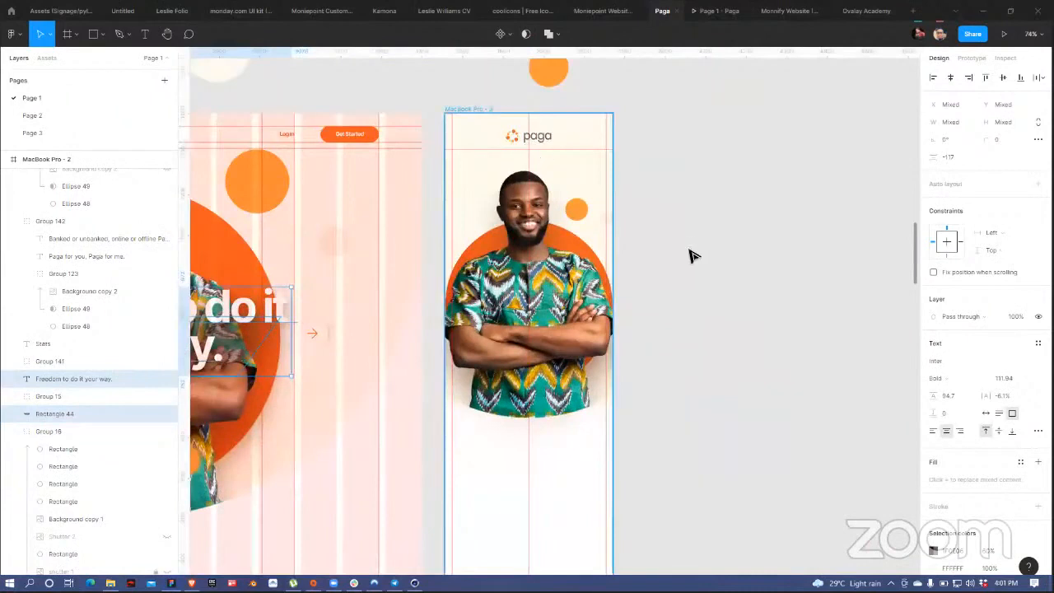
click(470, 108)
key(ctrl+v)
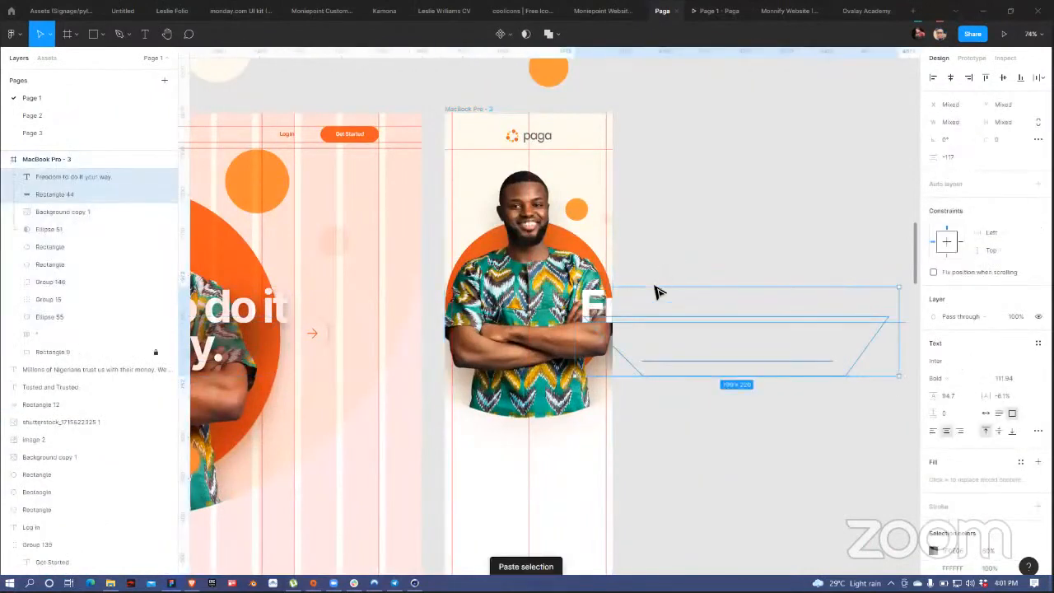
drag(645, 315, 569, 306)
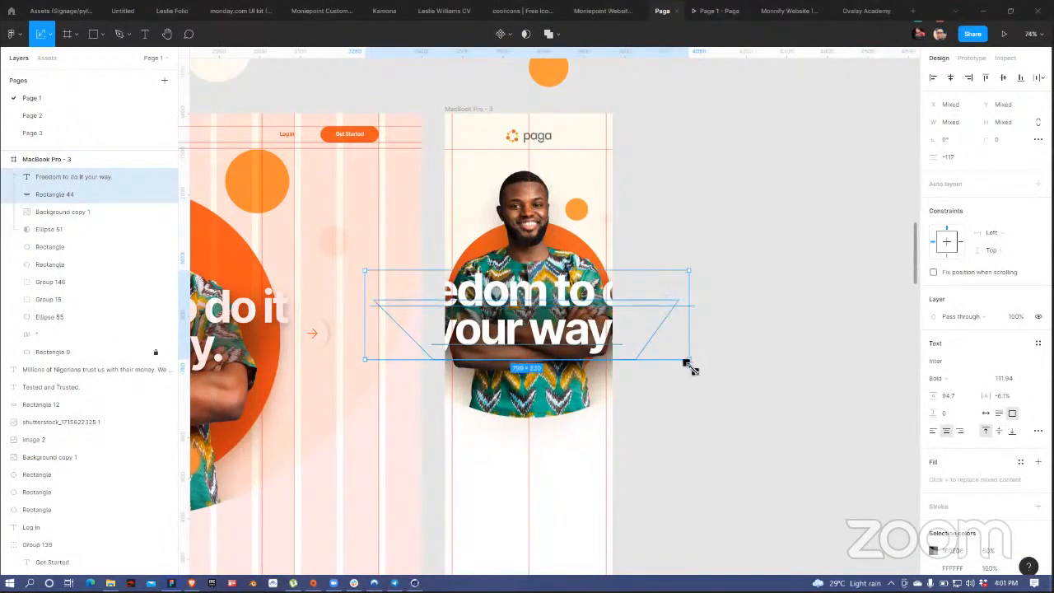
drag(696, 372, 636, 333)
drag(645, 333, 649, 336)
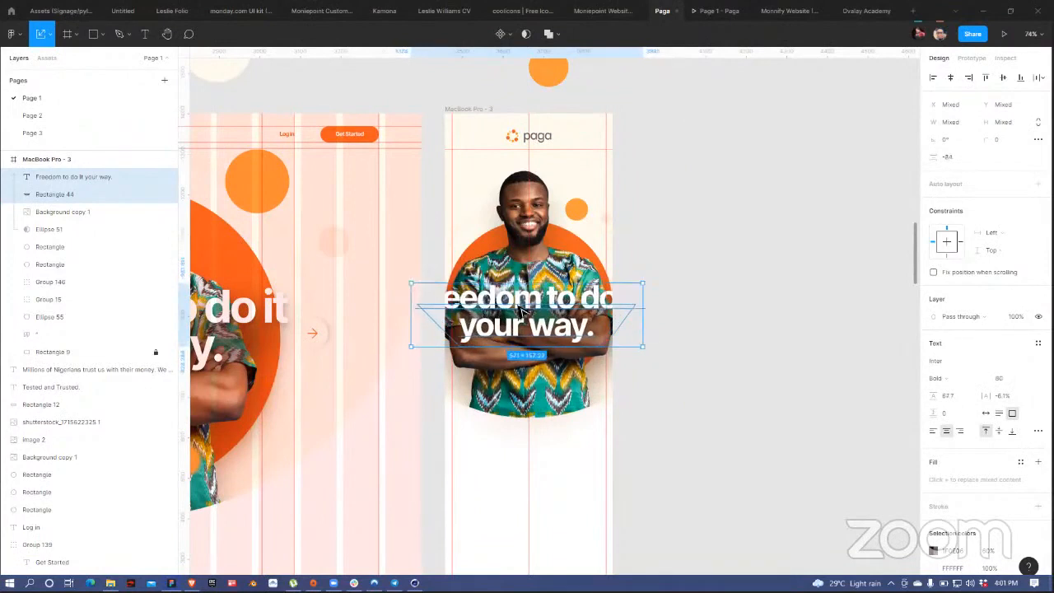
click(659, 280)
Step: Break the mobile headline into three lines: Freedom / to do it / your way
click(550, 301)
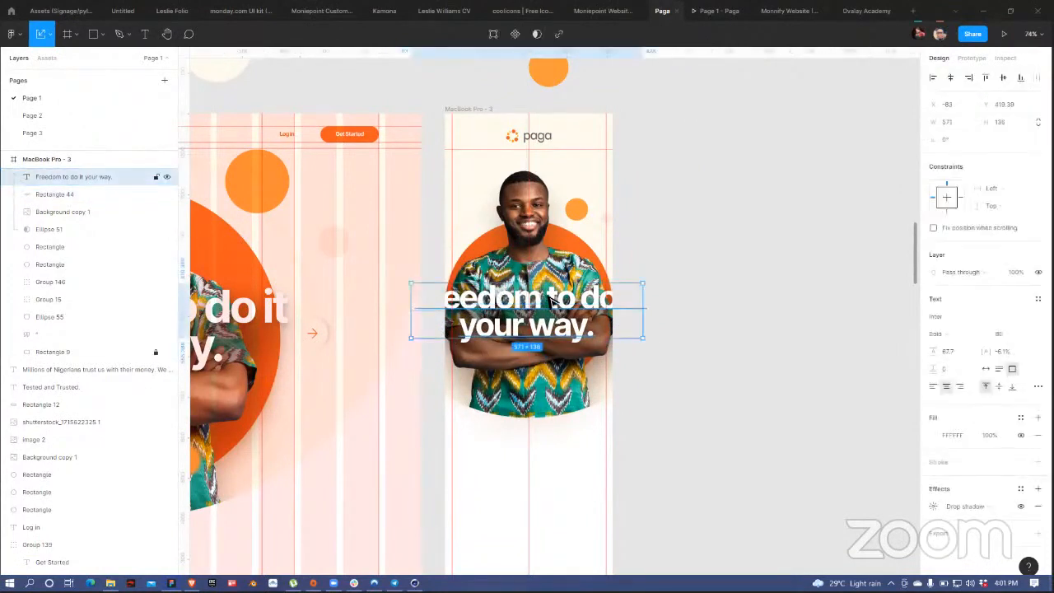
double_click(551, 302)
key(Escape)
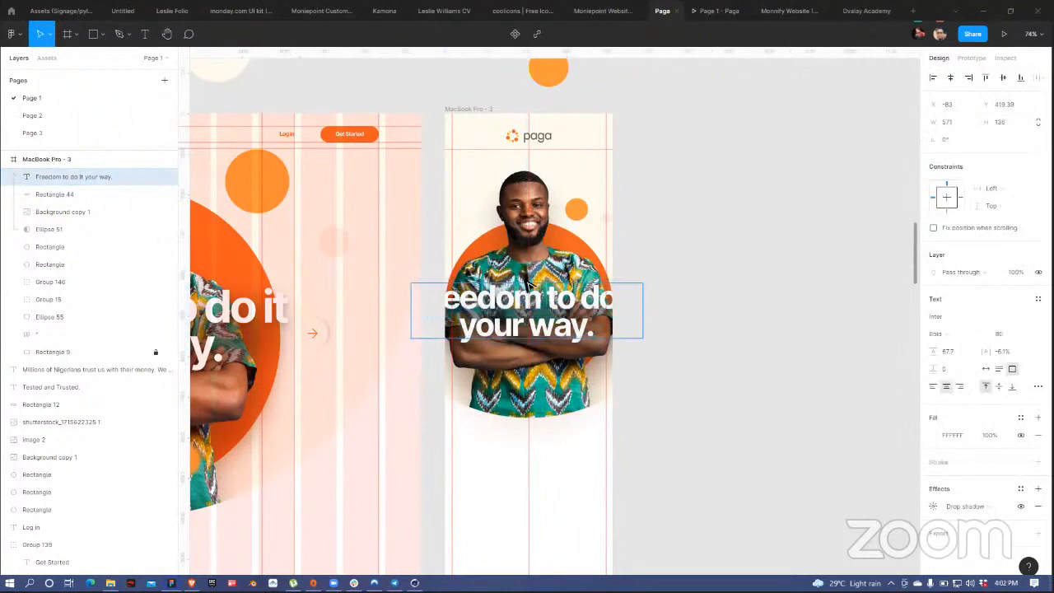
key(Return)
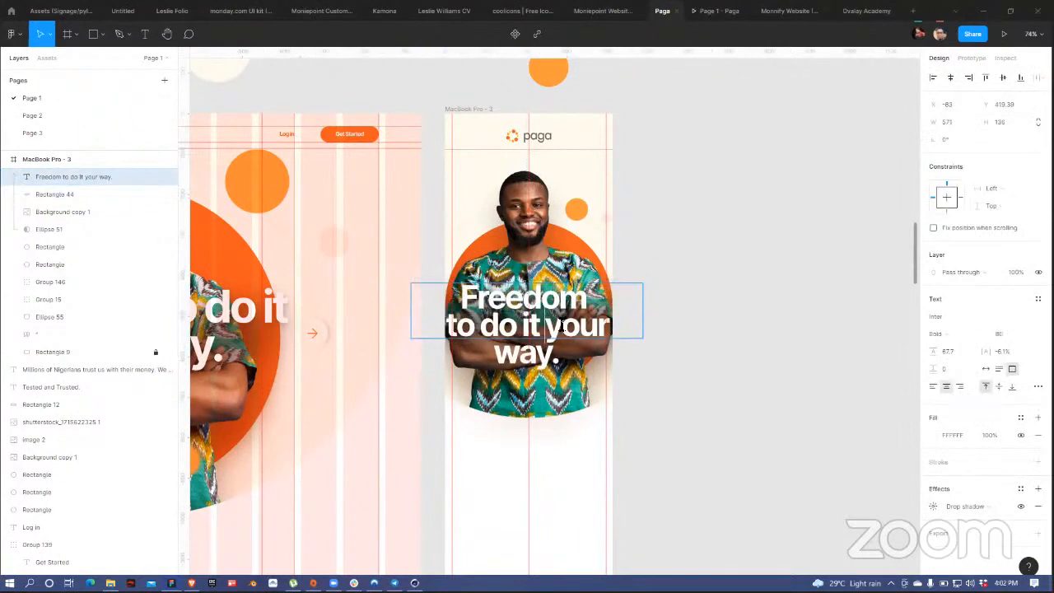
click(560, 326)
key(Return)
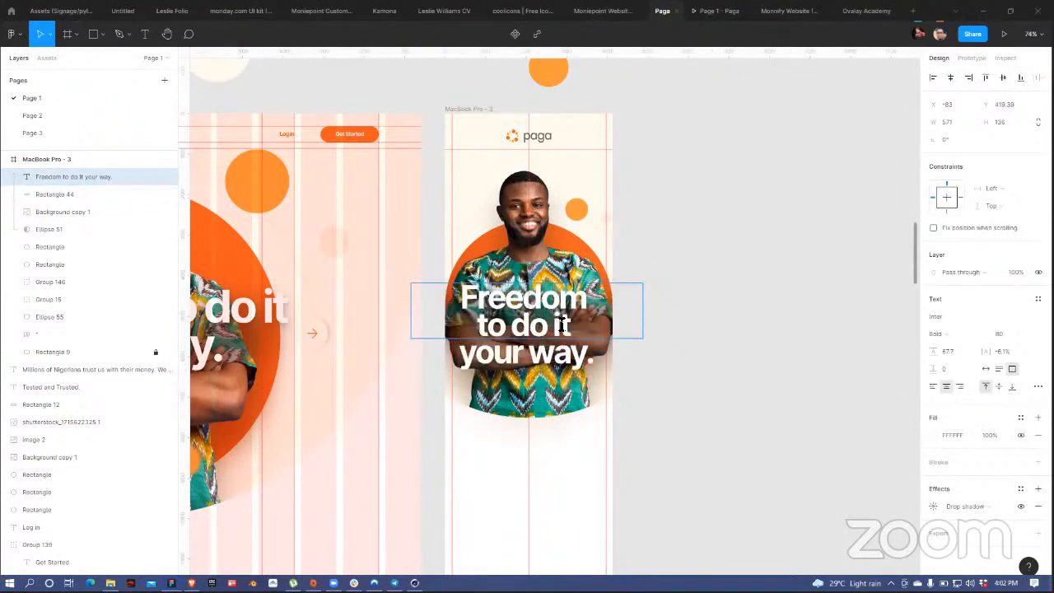
key(Escape)
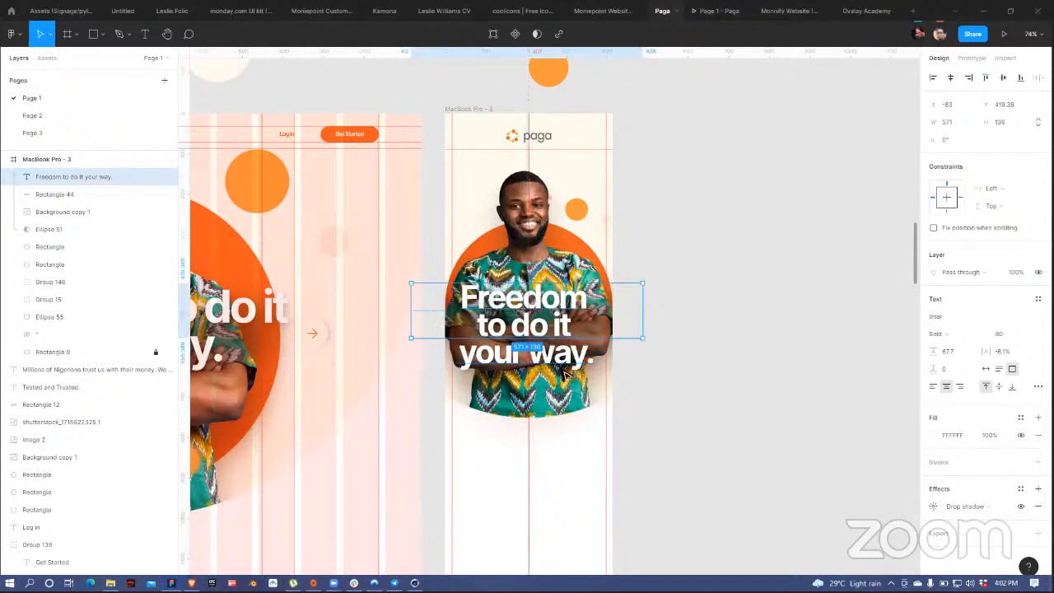
Step: Raise the headline, set it to Auto width, and stretch Rectangle 44's top edge upward
drag(553, 330, 558, 315)
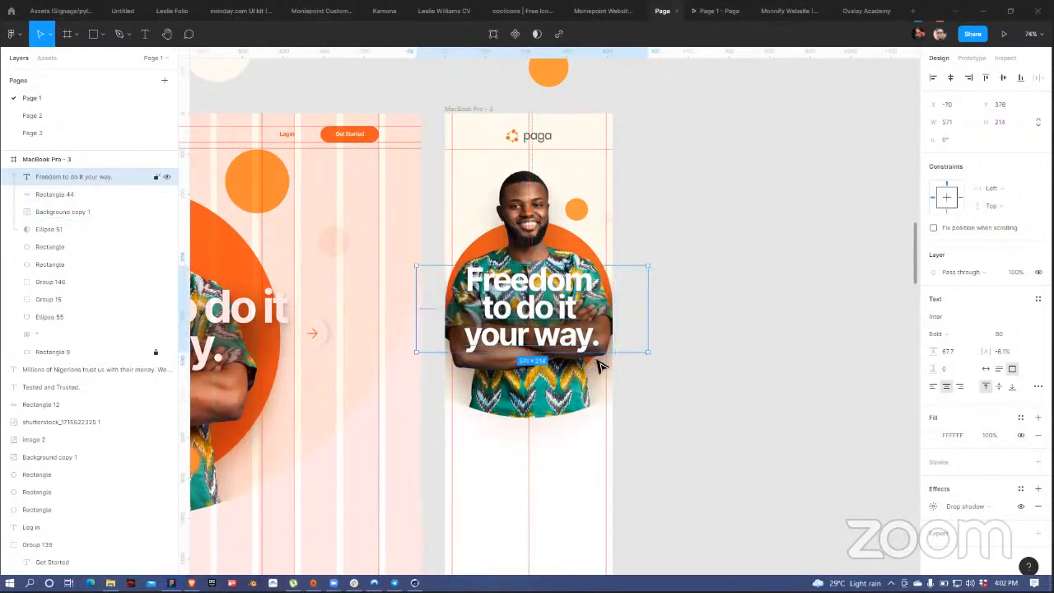
click(986, 369)
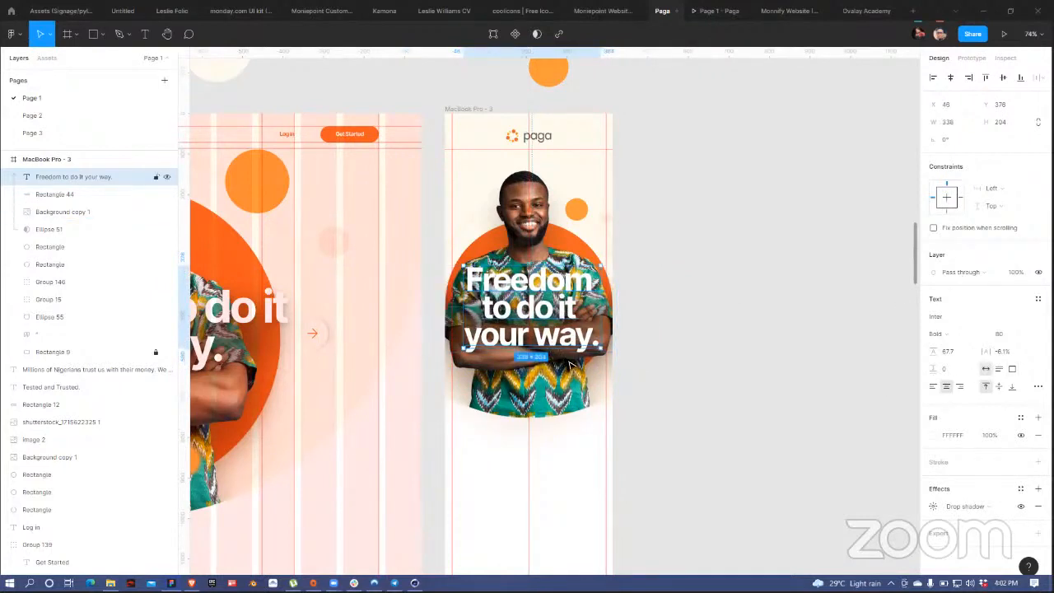
click(616, 334)
drag(537, 292, 531, 258)
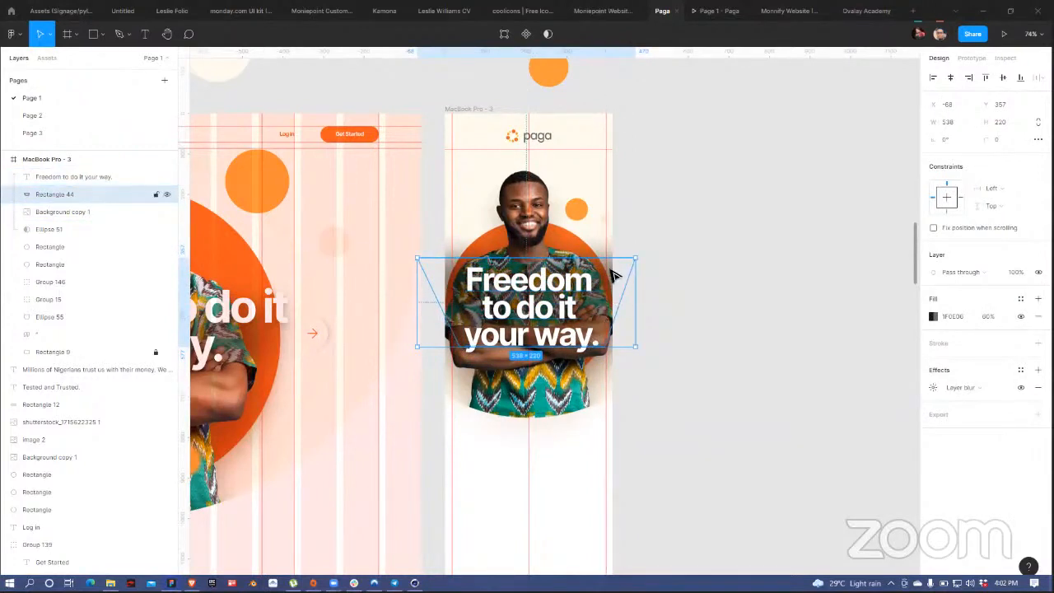
Step: Pull Rectangle 44's left and right vertices in to the frame edges, making it 357.24 × 220
drag(600, 268, 599, 269)
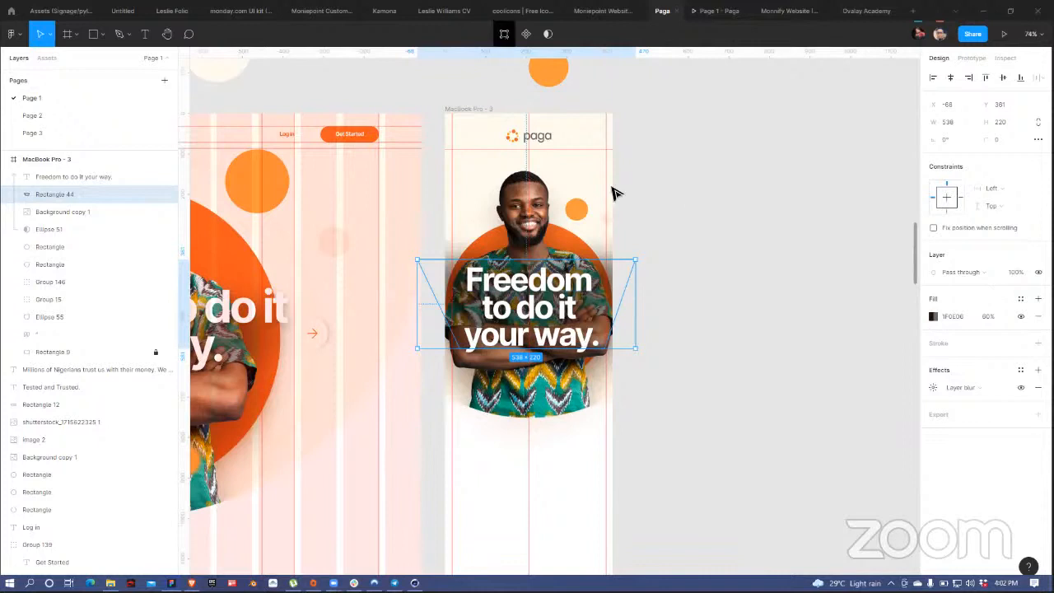
double_click(635, 266)
drag(635, 262, 606, 258)
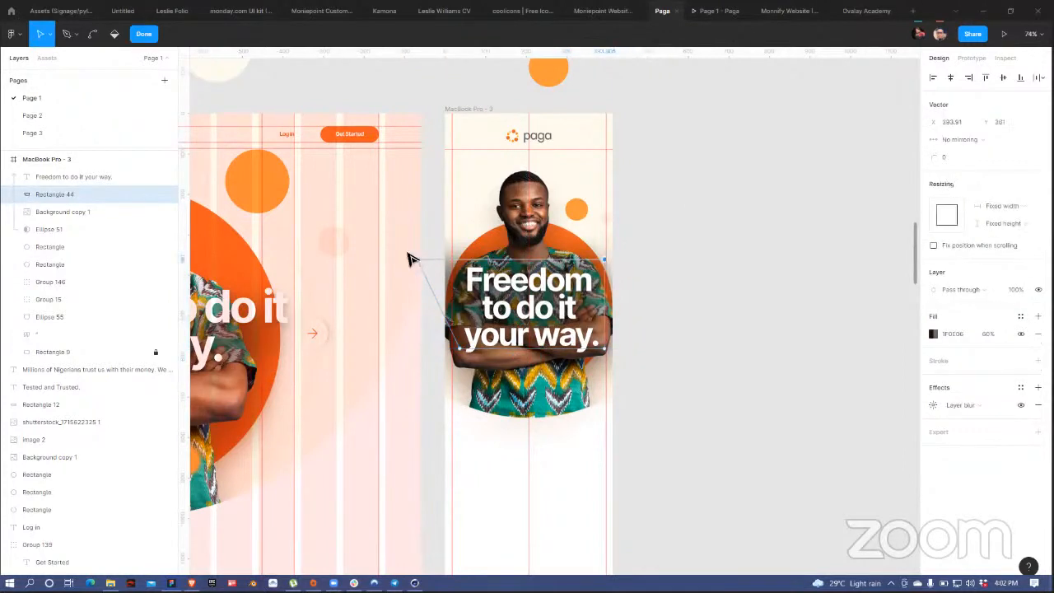
click(417, 261)
drag(419, 264, 458, 267)
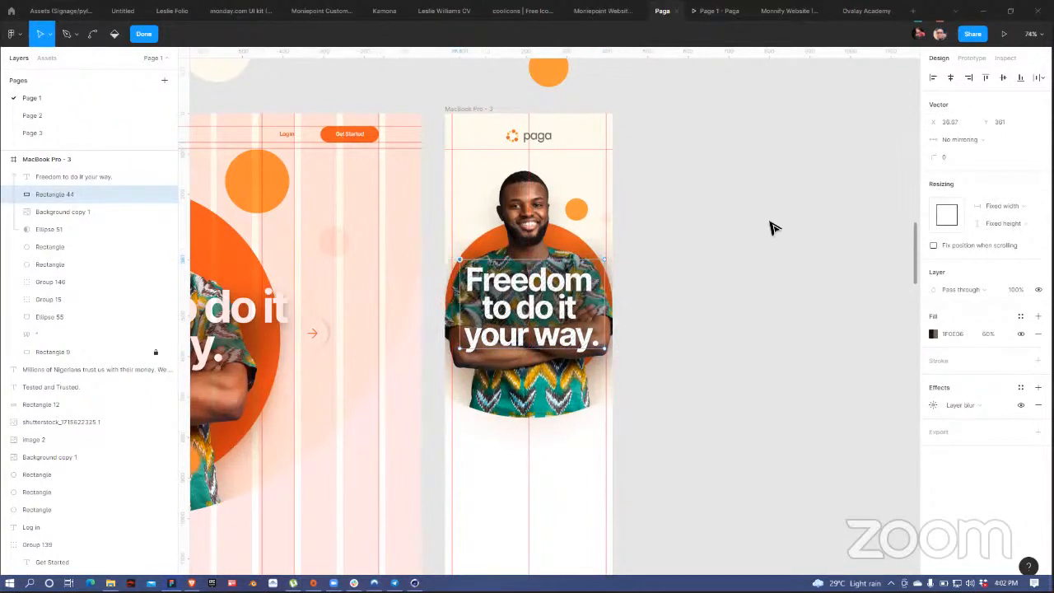
key(Escape)
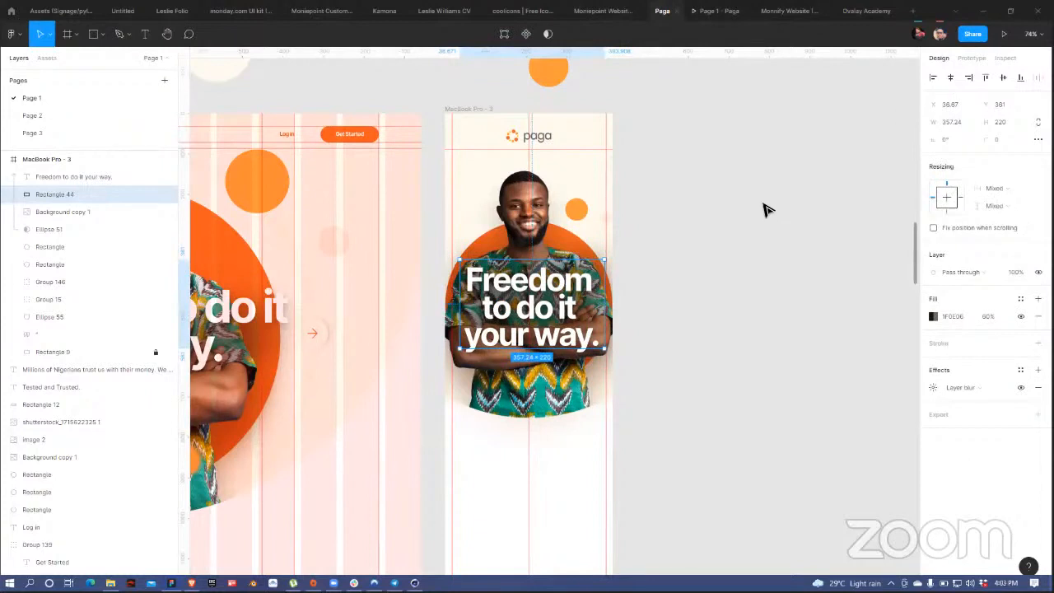
click(735, 329)
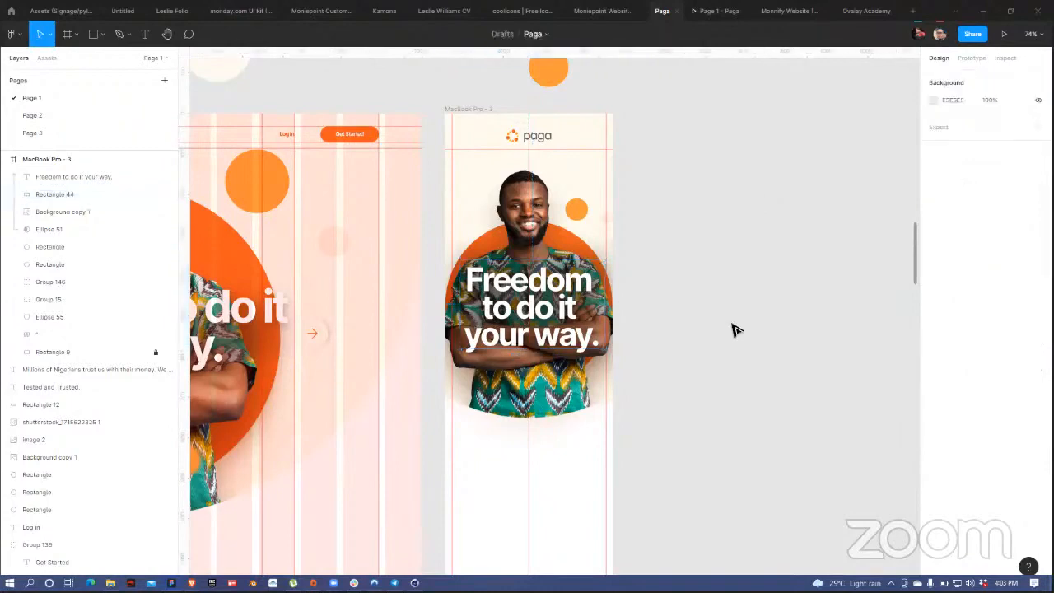
scroll(681, 346, down, 5)
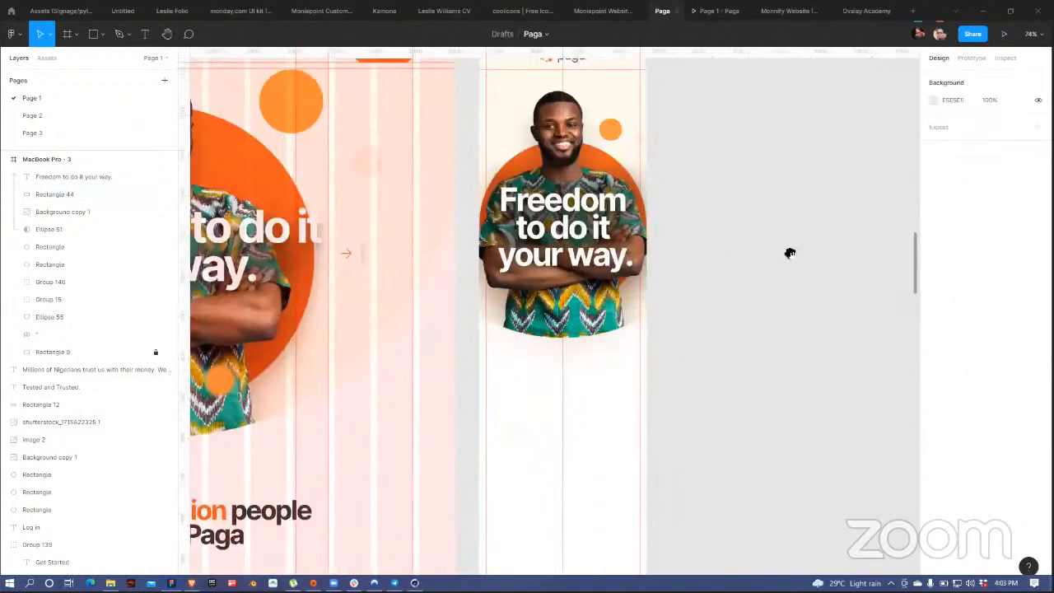
scroll(818, 307, up, 4)
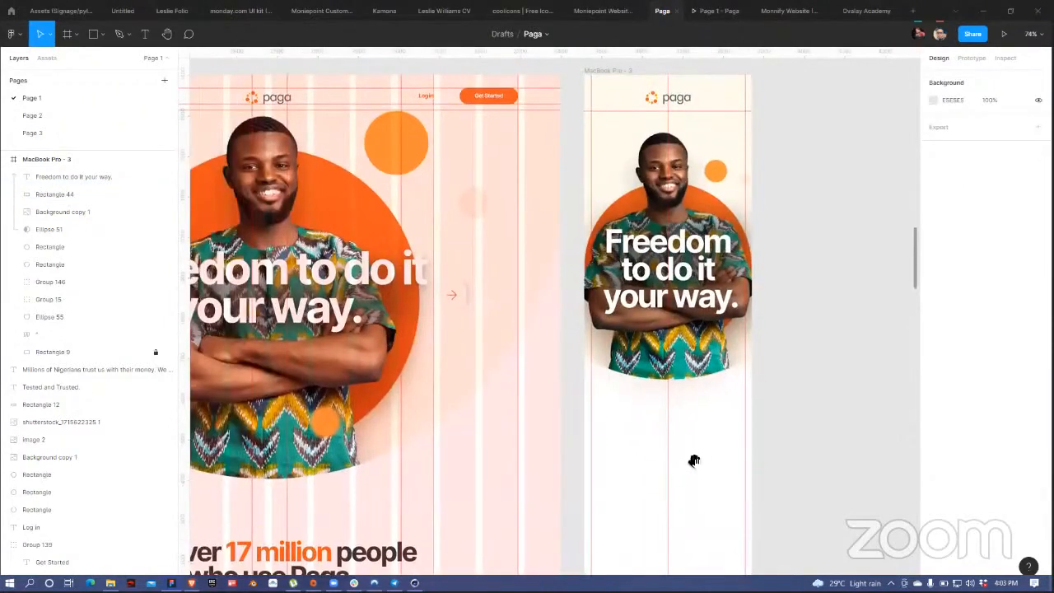
scroll(536, 377, down, 3)
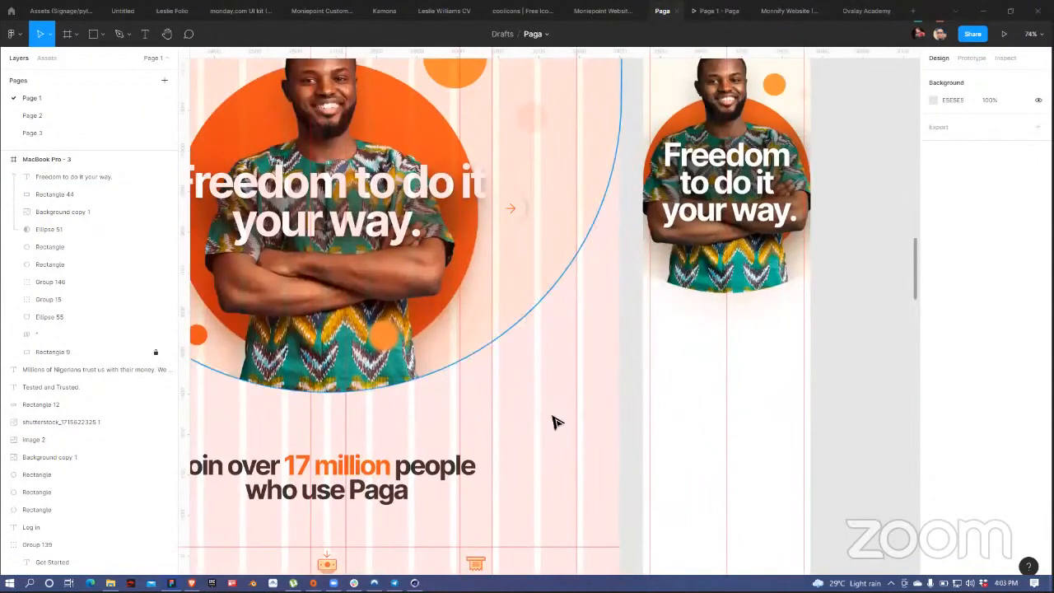
scroll(715, 409, down, 2)
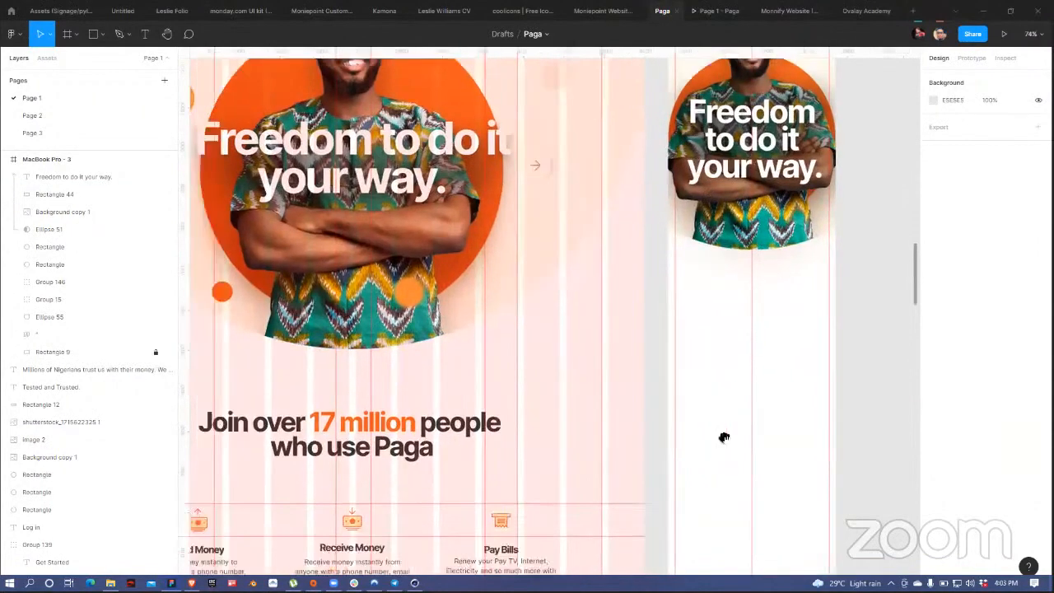
scroll(351, 398, down, 4)
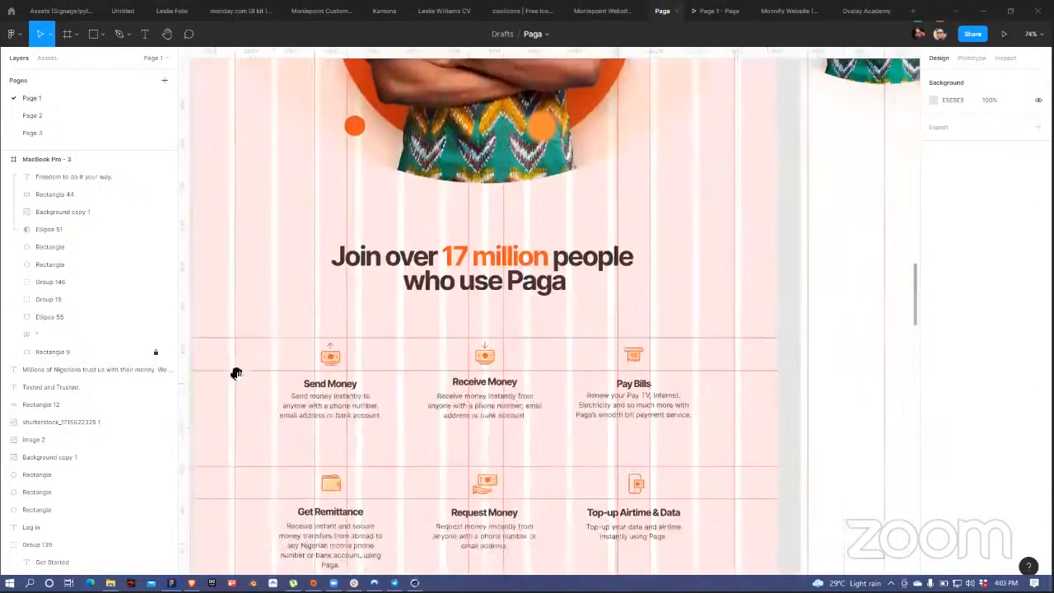
scroll(404, 202, up, 5)
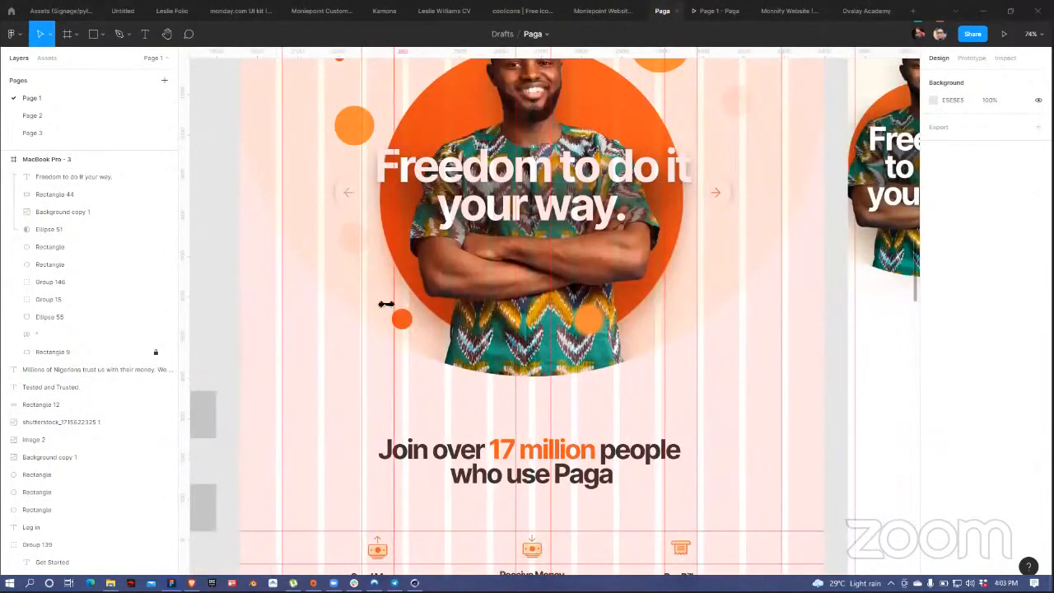
click(328, 337)
click(286, 351)
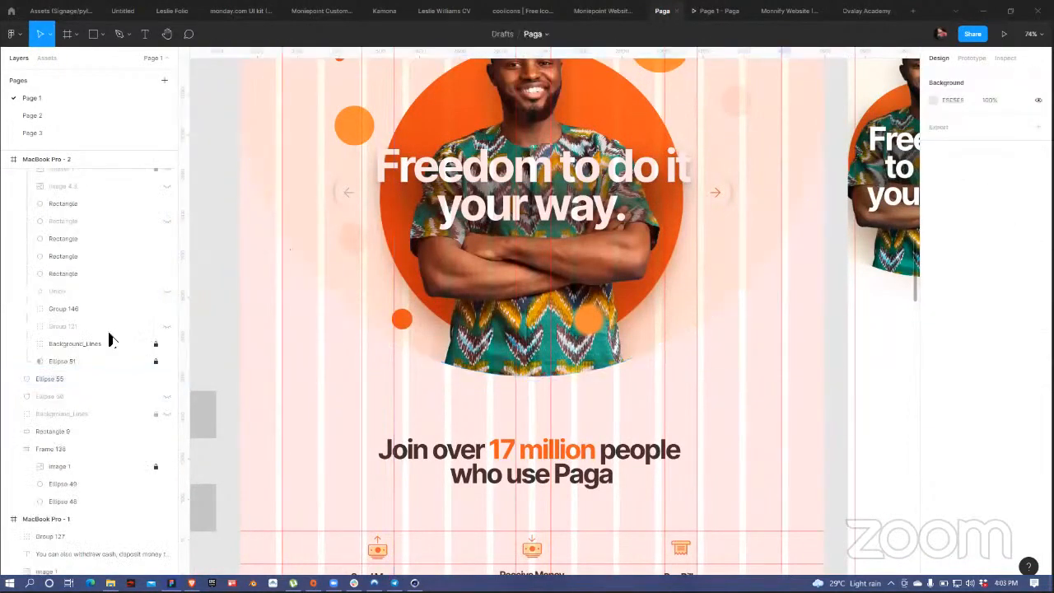
Step: Paste the Background_Lines group above Ellipse 51 in the mobile frame
click(153, 346)
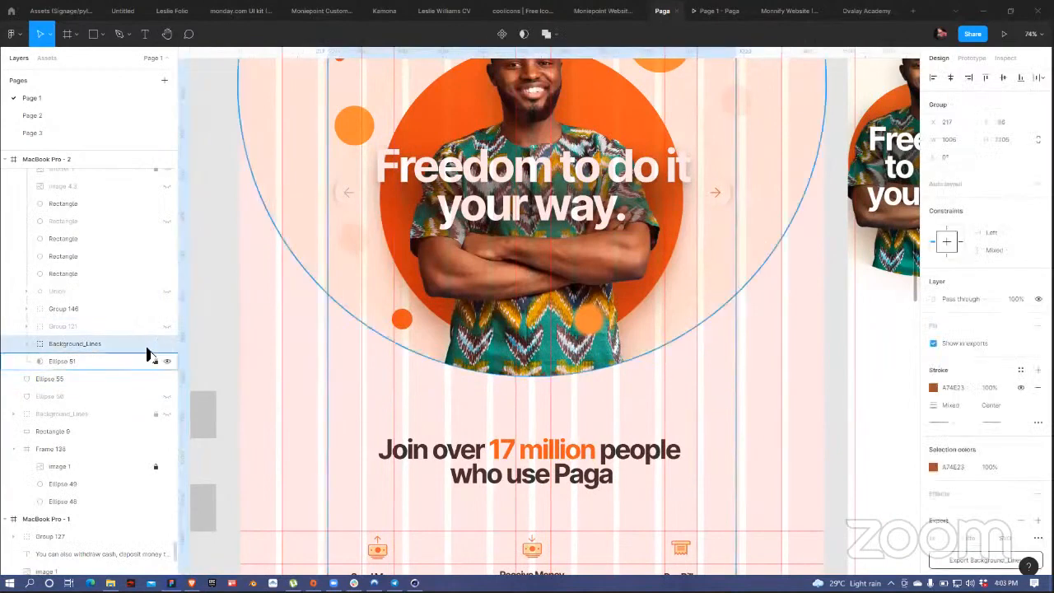
drag(765, 294, 540, 504)
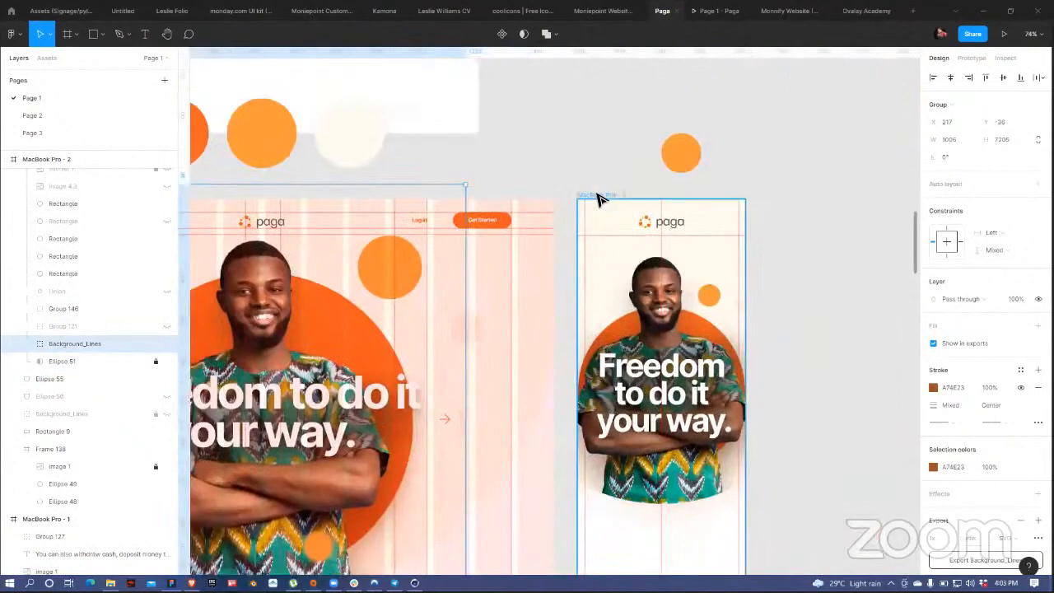
click(601, 260)
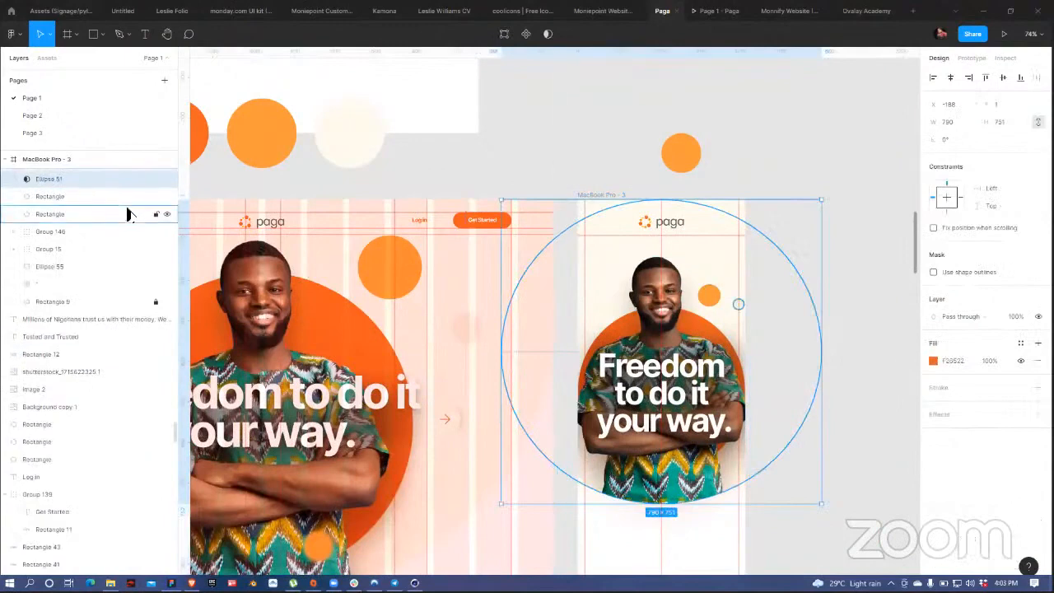
scroll(128, 215, up, 3)
key(ctrl+v)
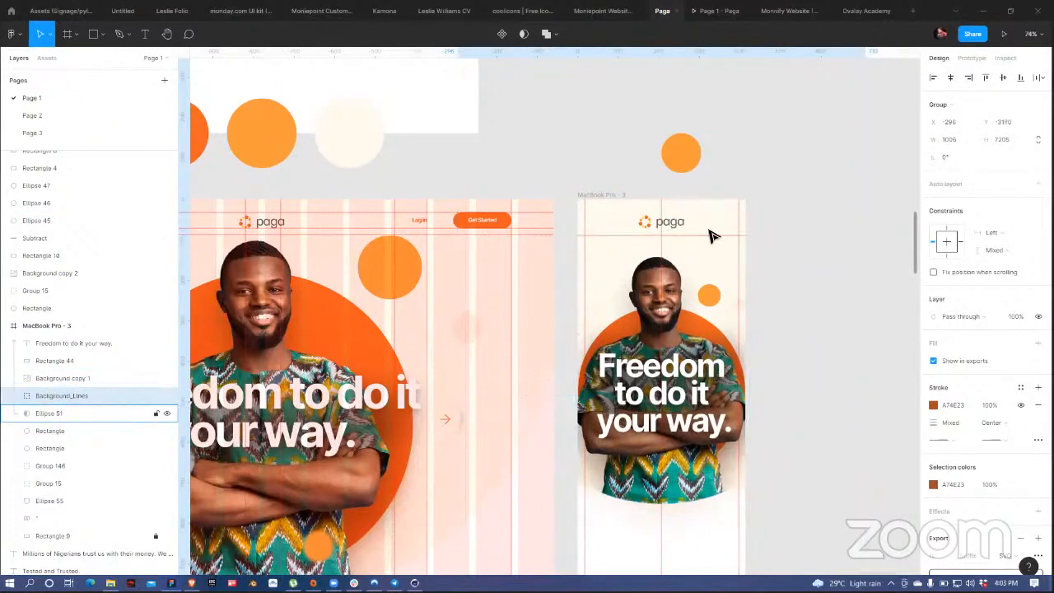
Step: Stretch Ellipse 51 upward so it measures 790 × 823
click(51, 414)
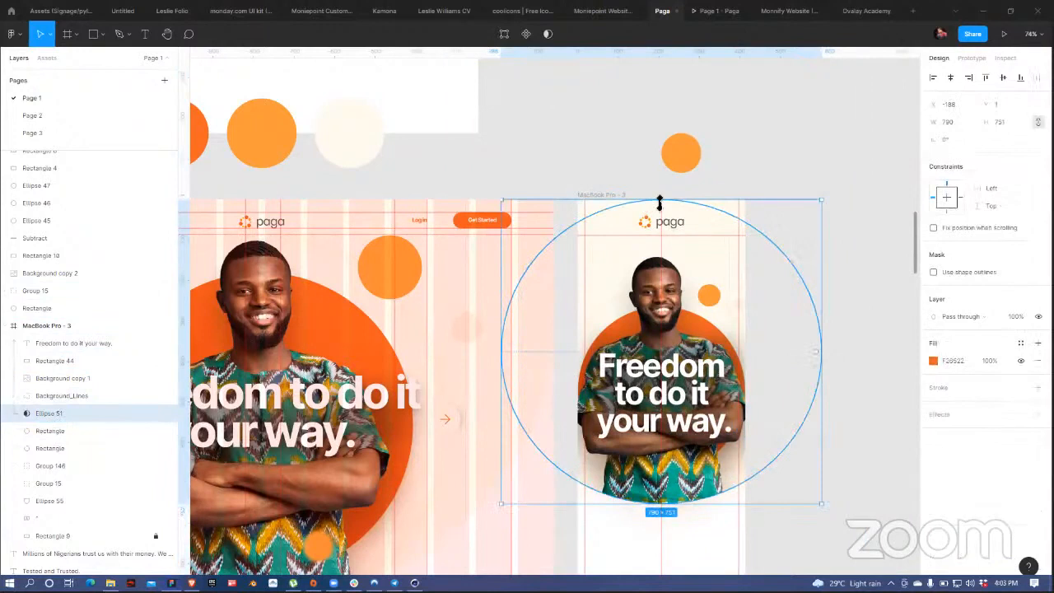
drag(662, 196, 664, 171)
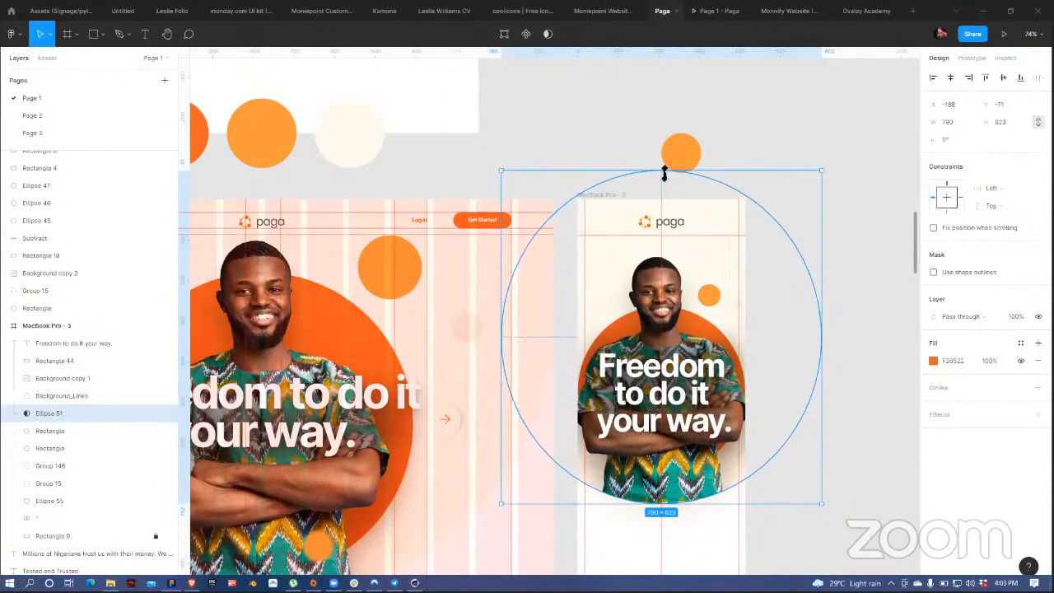
click(803, 140)
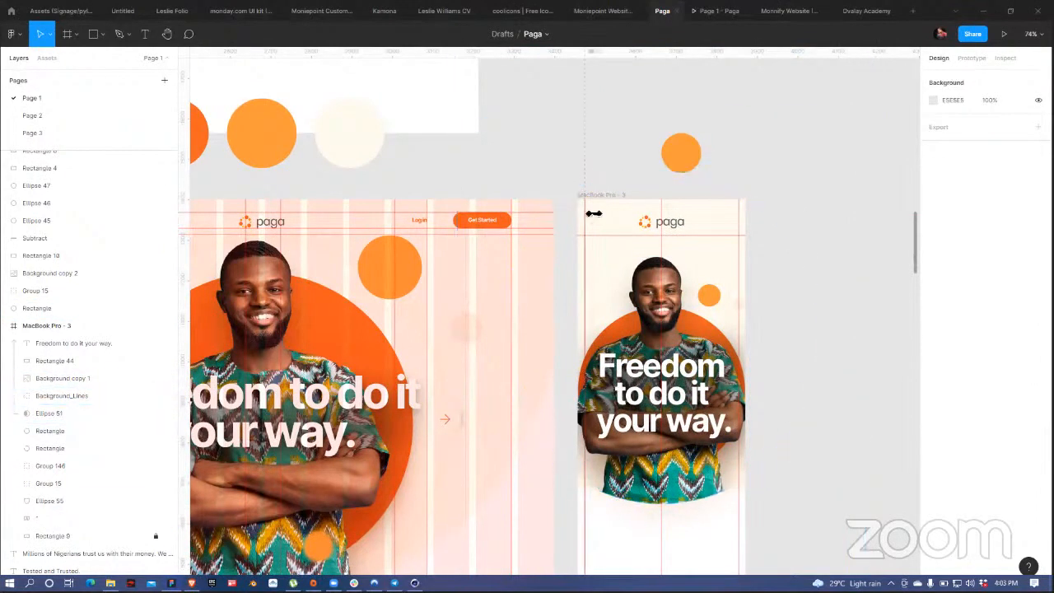
Step: Lock the Background_Lines layer in the Layers panel
click(72, 396)
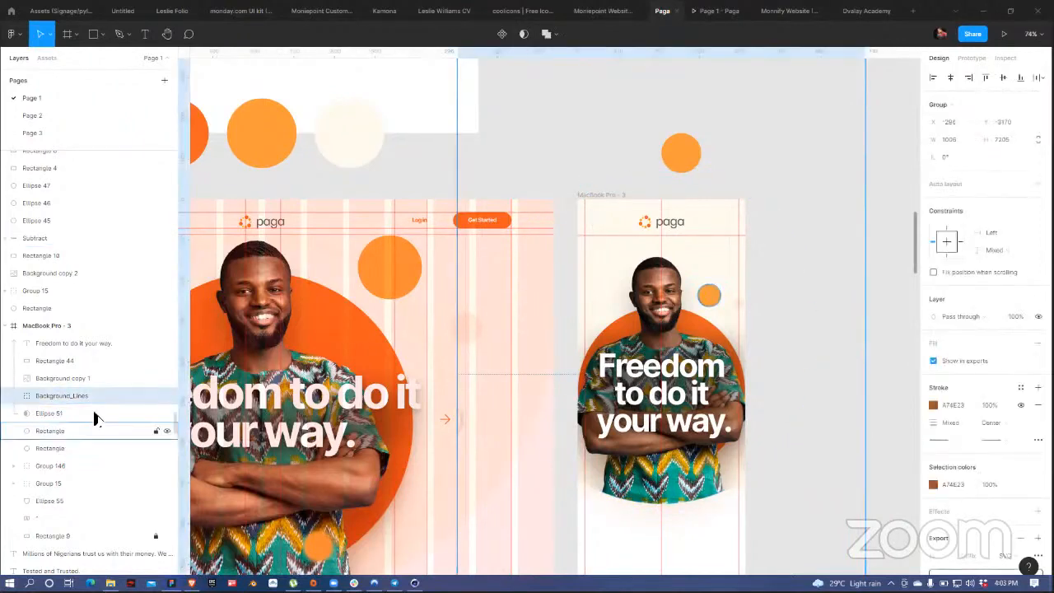
scroll(71, 379, up, 3)
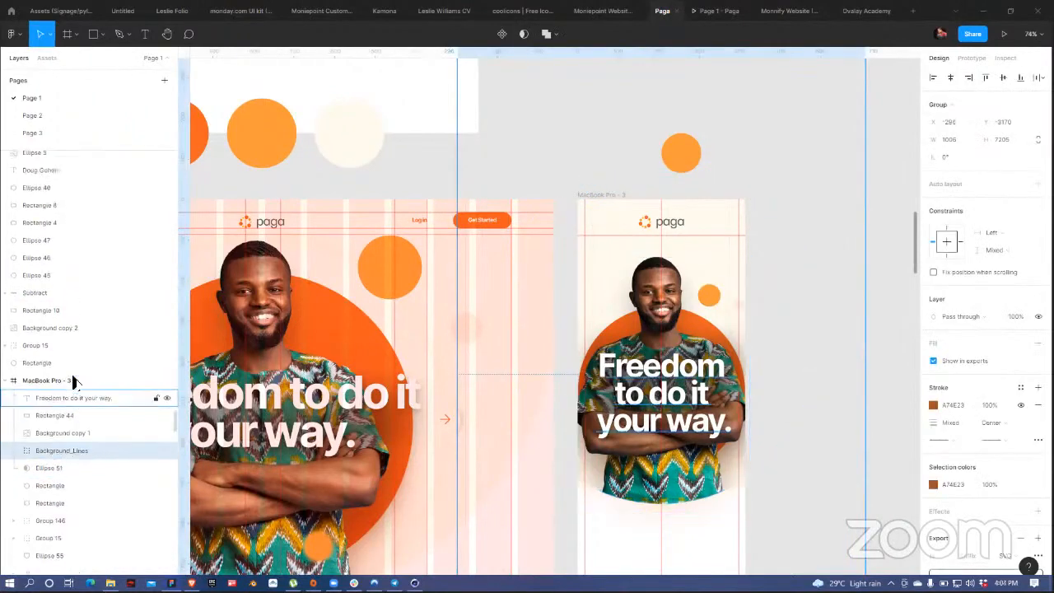
scroll(124, 484, down, 3)
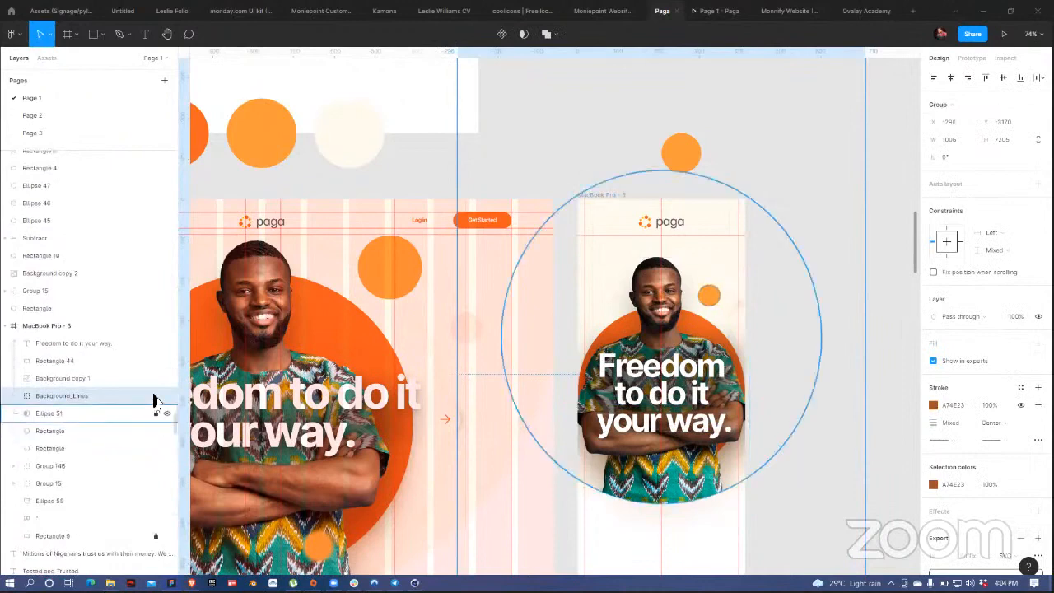
click(804, 175)
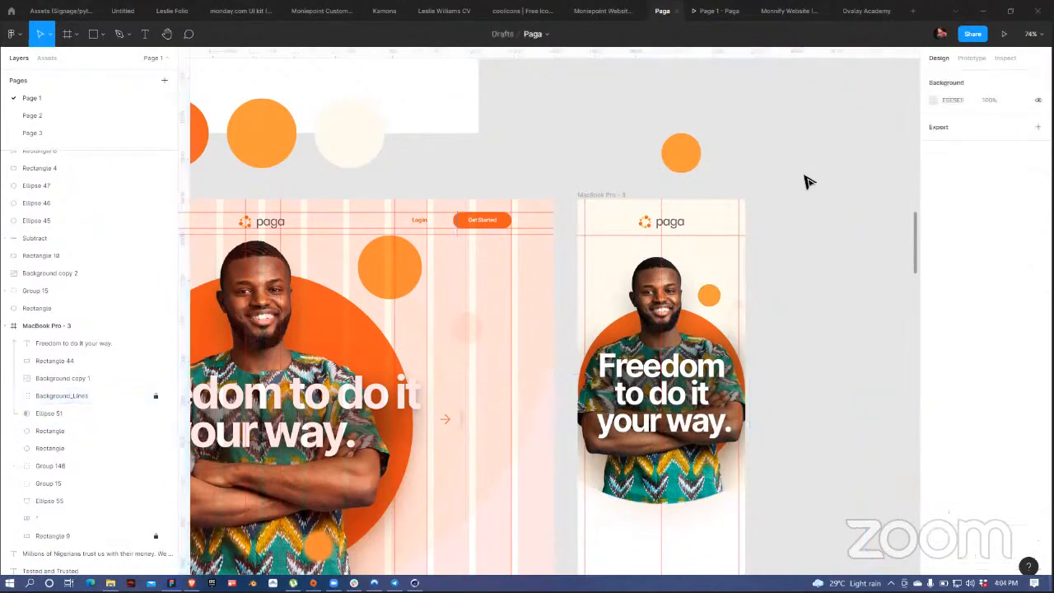
scroll(553, 302, down, 3)
scroll(553, 302, right, 4)
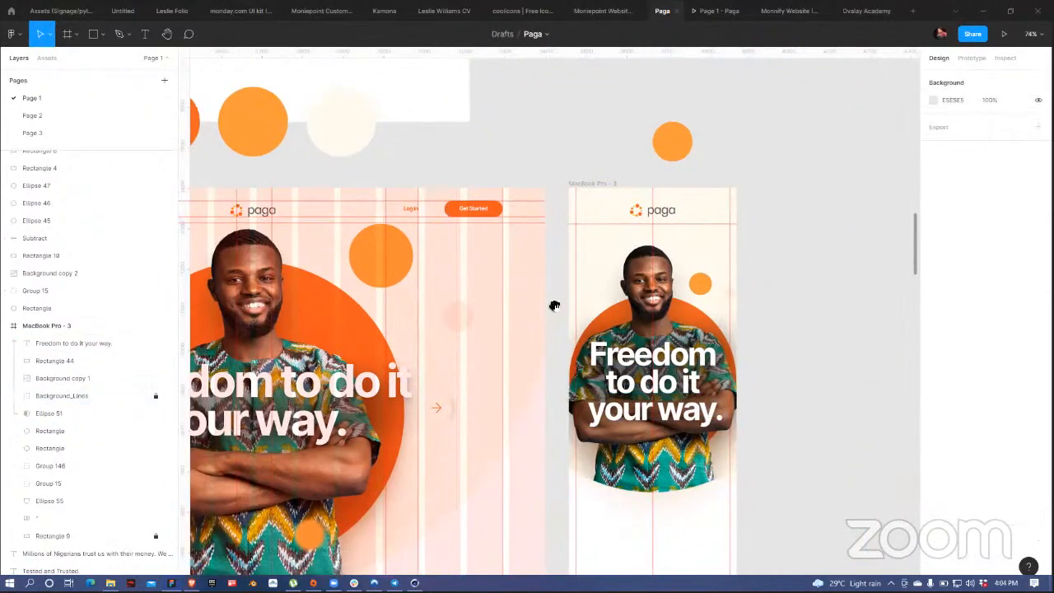
scroll(595, 311, down, 2)
scroll(595, 312, left, 3)
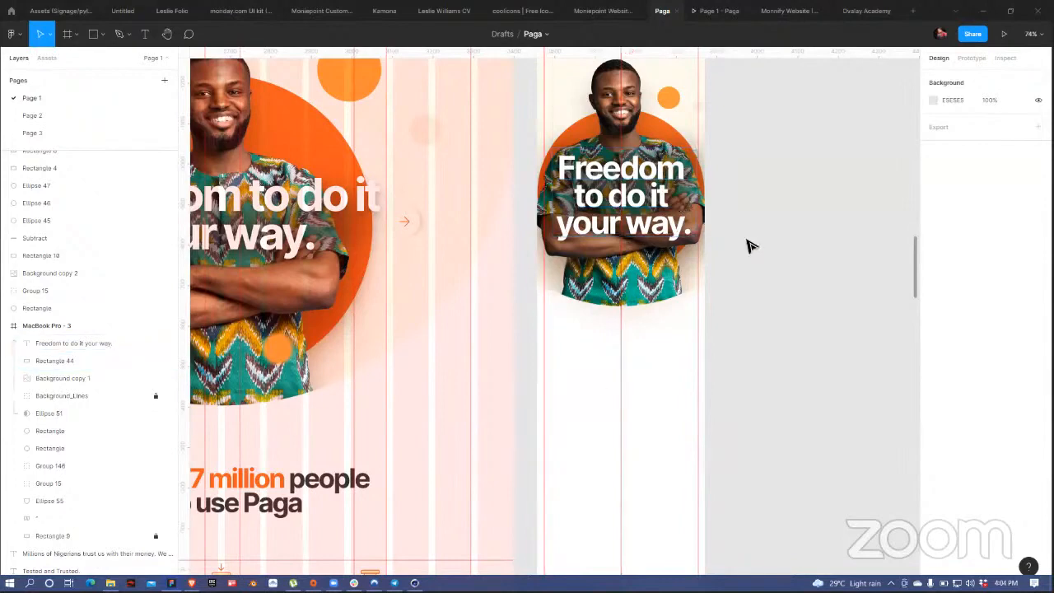
scroll(748, 242, up, 3)
Step: Select the MacBook Pro - 3 frame to view its properties
click(556, 105)
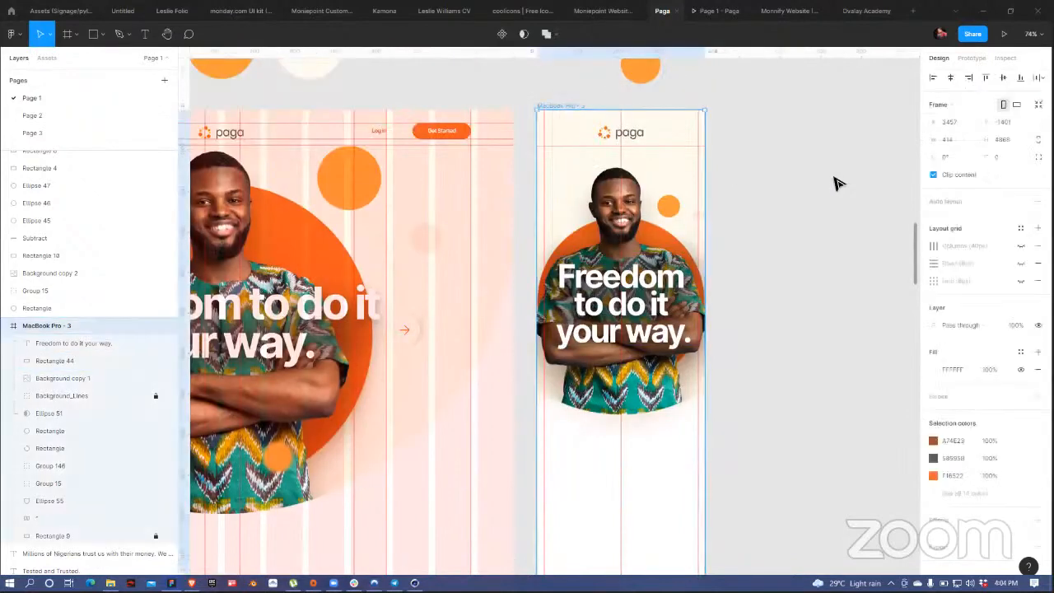
click(536, 92)
click(576, 107)
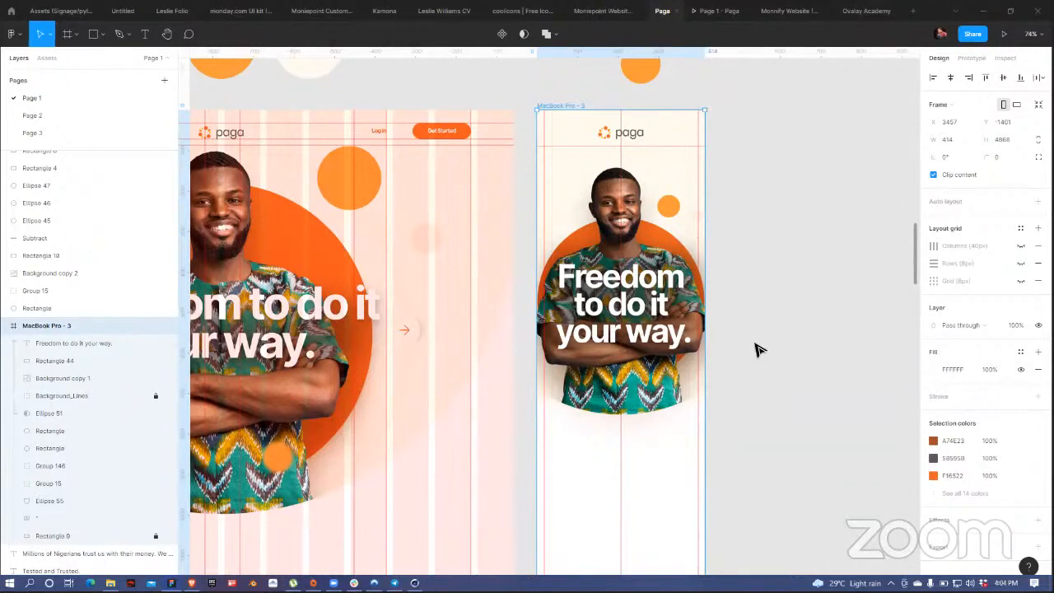
Step: Unlock Ellipse 51, widen it to 882 px, and lock it again
double_click(636, 140)
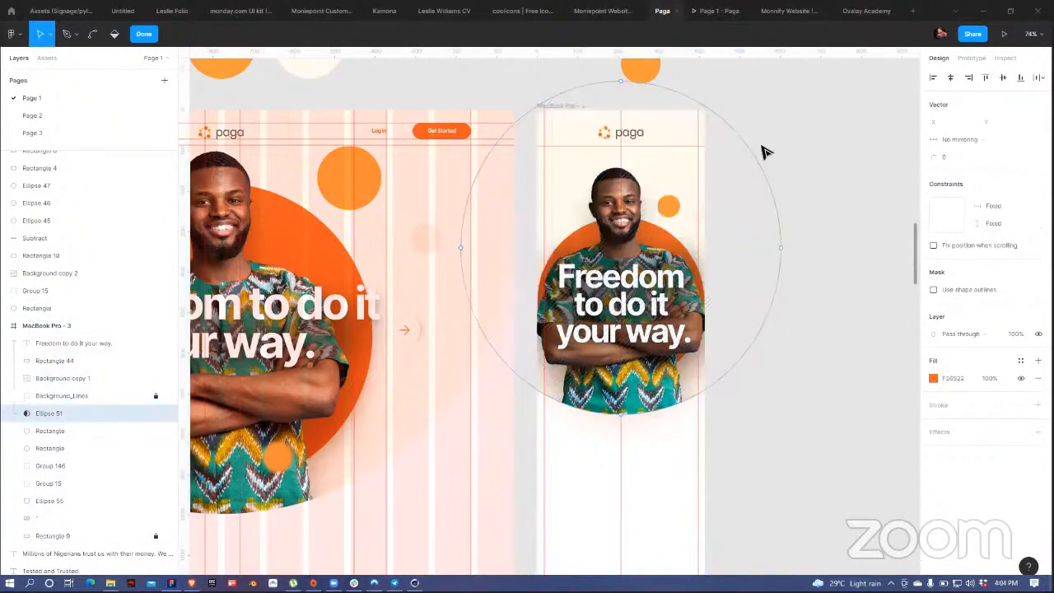
key(Escape)
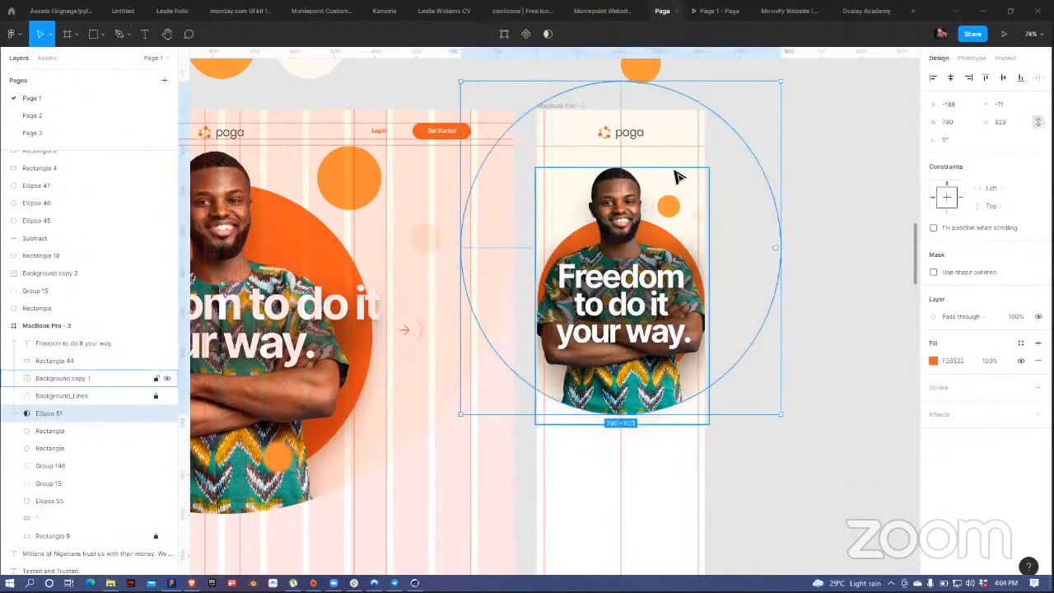
click(155, 413)
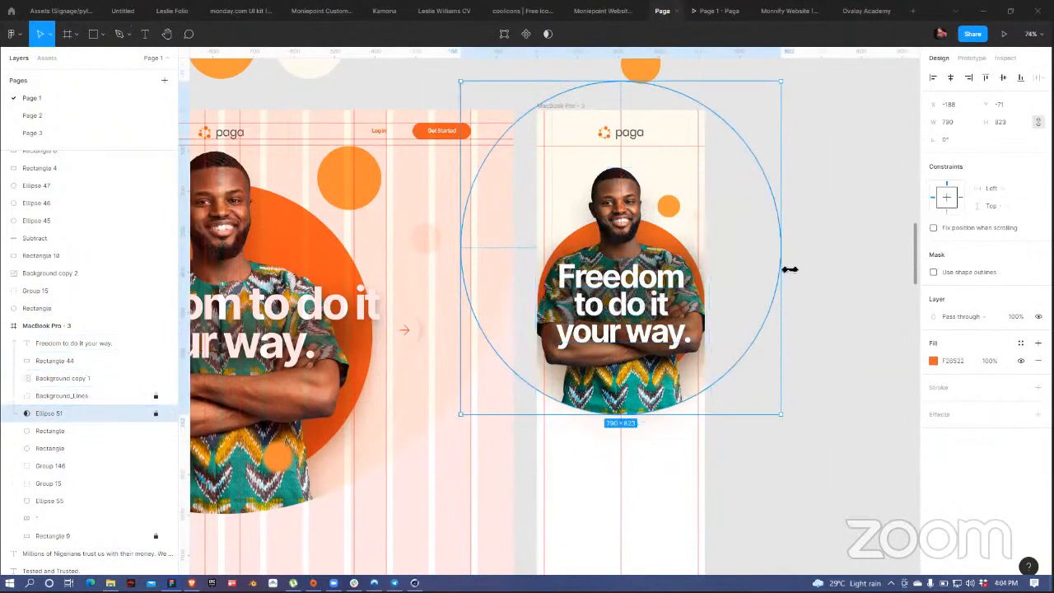
click(155, 413)
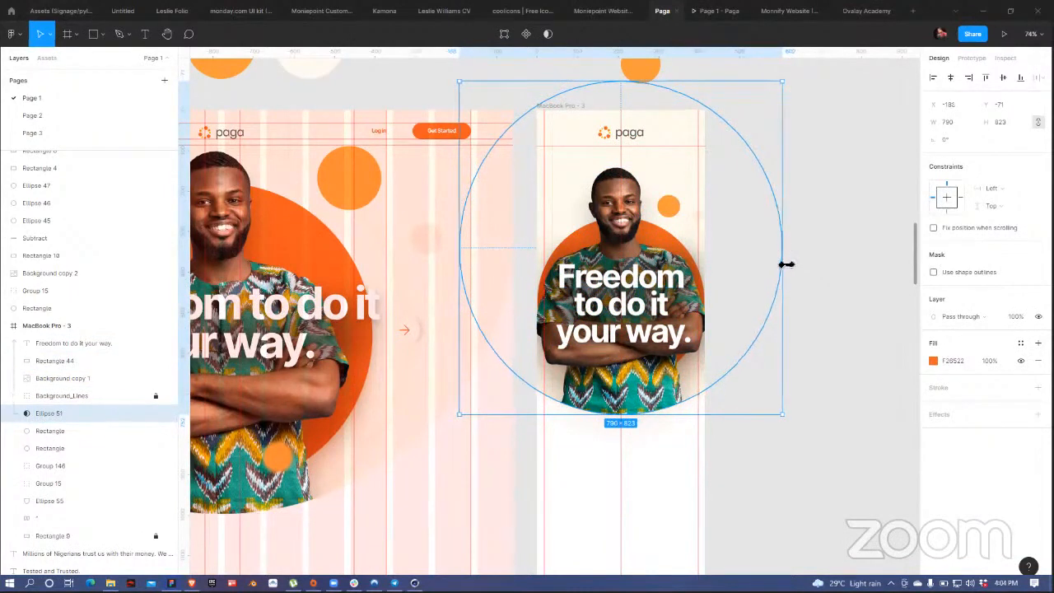
drag(787, 265, 801, 271)
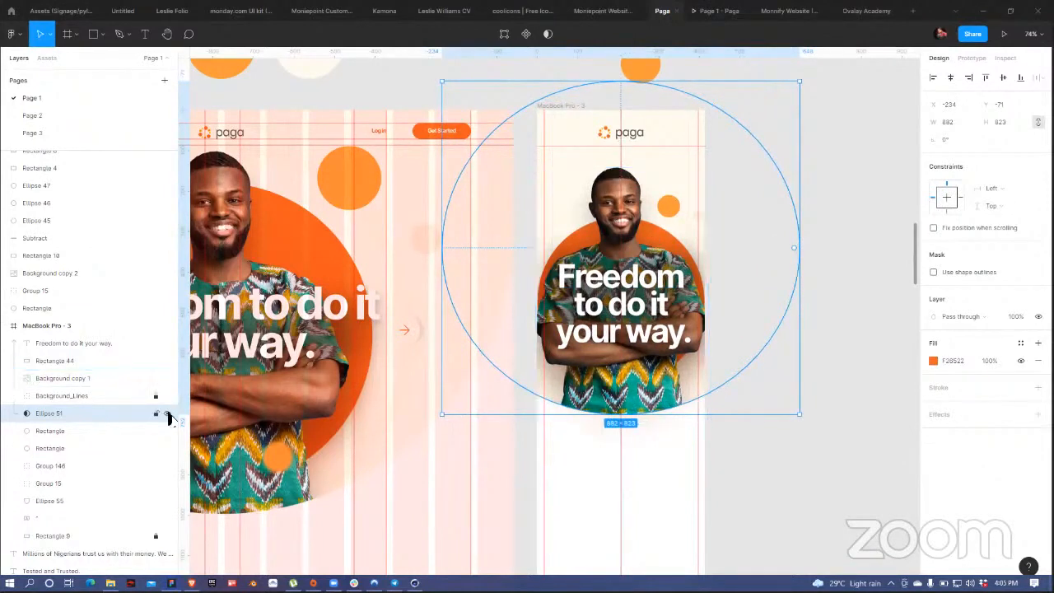
click(156, 413)
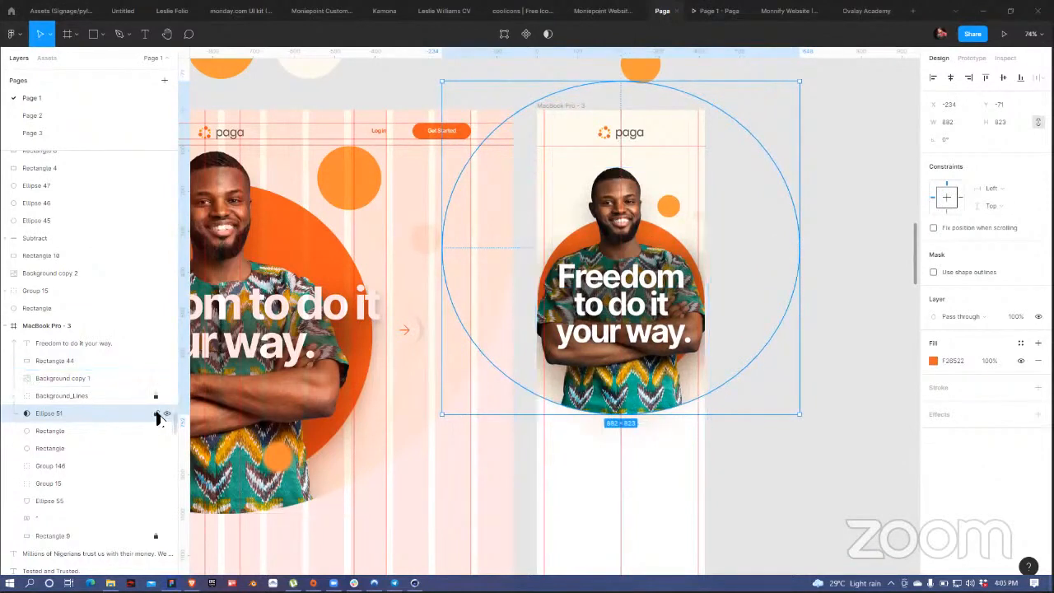
Step: Move the paga logo group slightly down to Y 57
click(636, 137)
drag(642, 145, 639, 149)
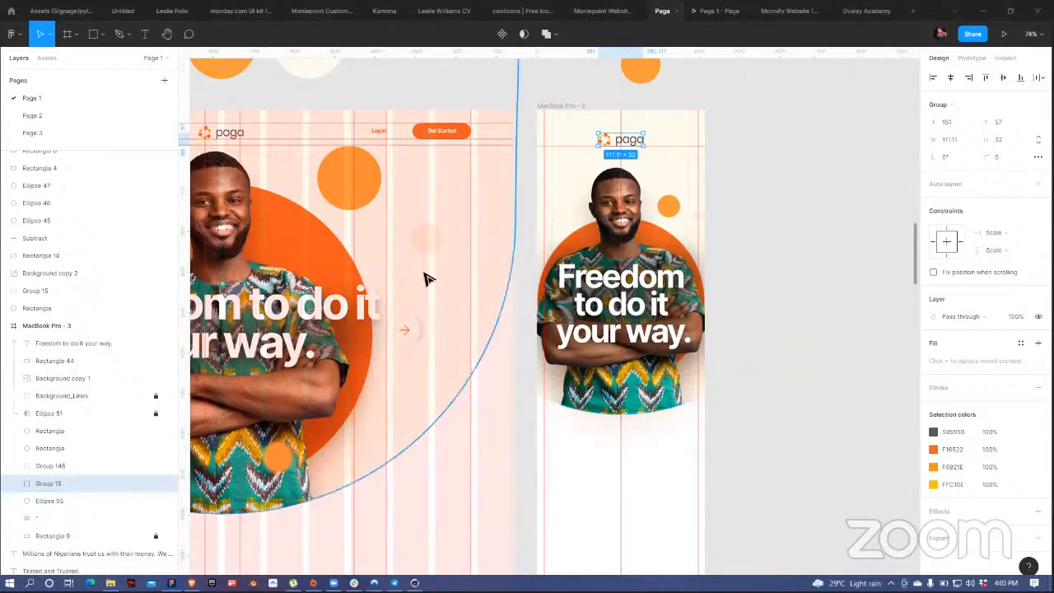
scroll(532, 330, down, 2)
scroll(531, 329, left, 2)
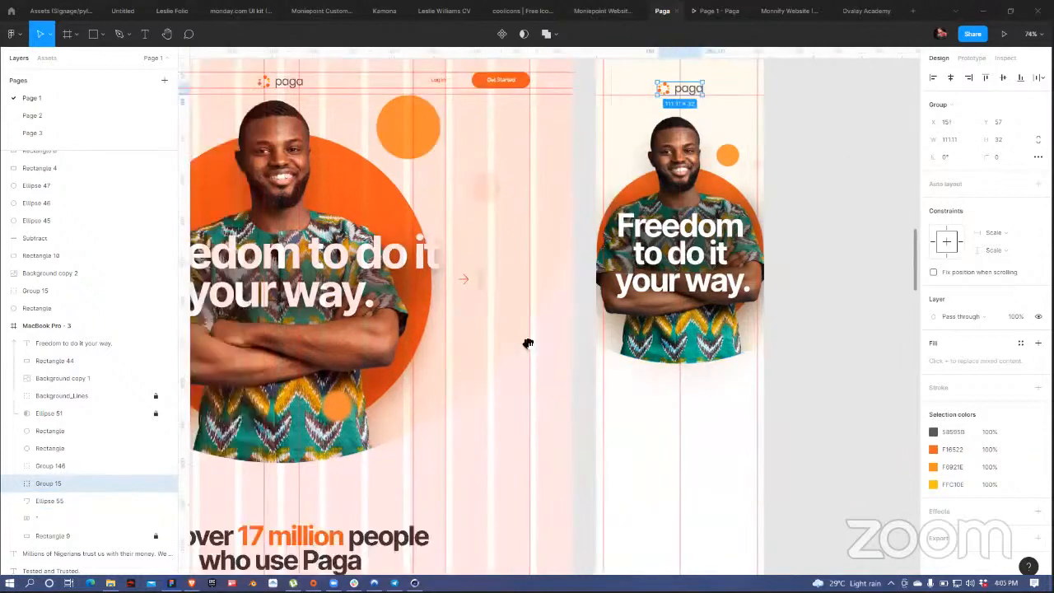
drag(528, 344, 466, 207)
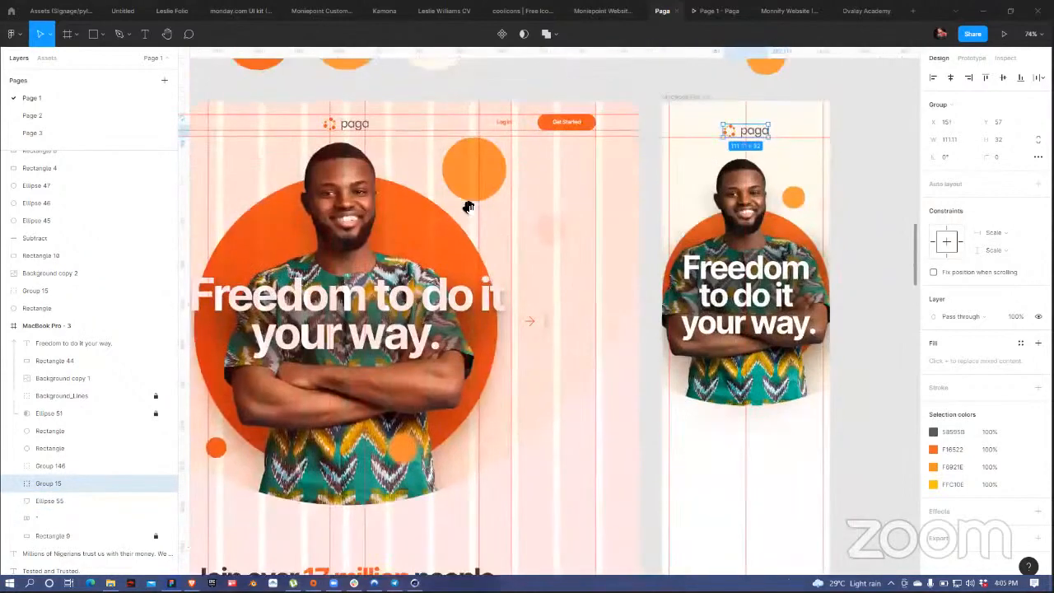
click(566, 124)
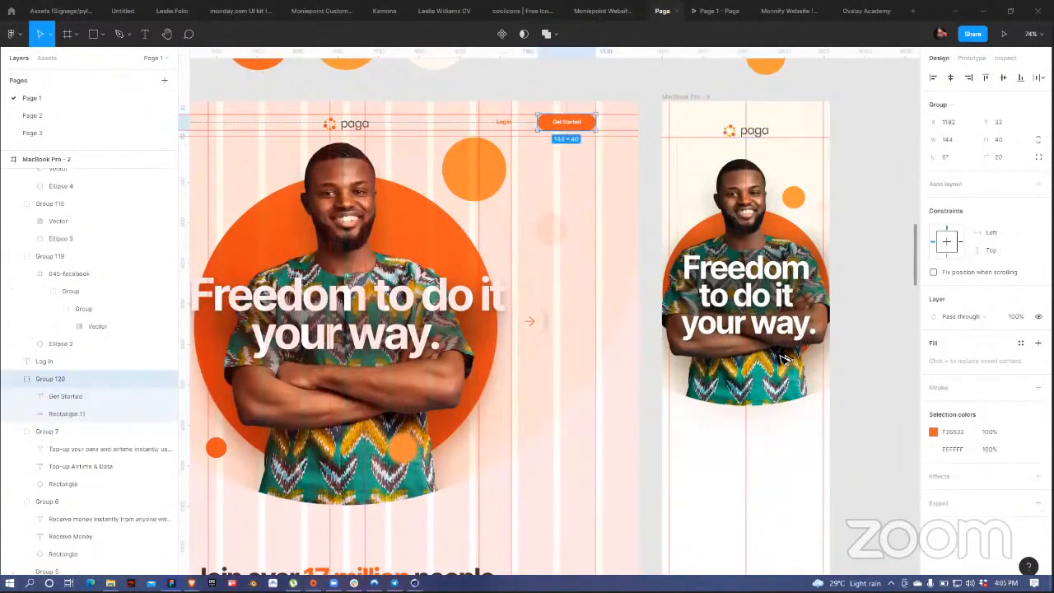
Step: Place a copy of the Get Started button below the mobile headline, widened and horizontally centred
drag(575, 124, 775, 364)
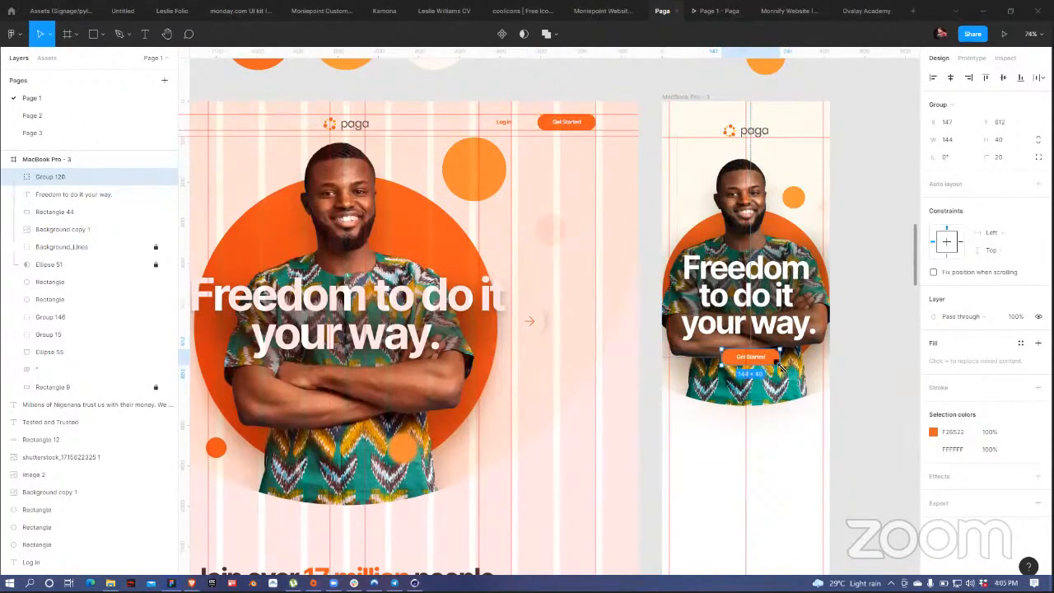
double_click(776, 360)
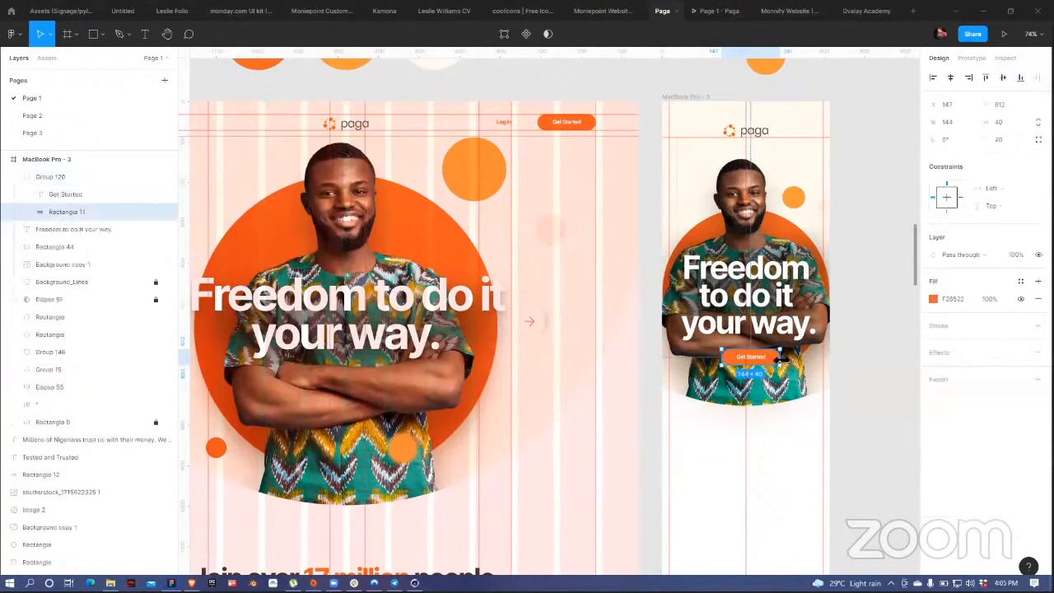
drag(782, 361, 764, 374)
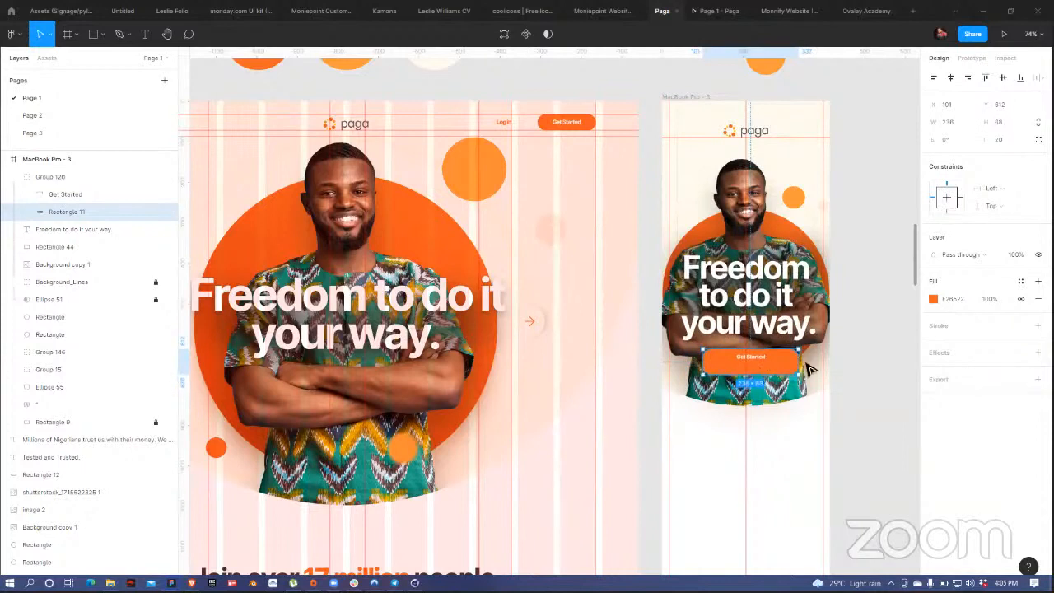
click(878, 322)
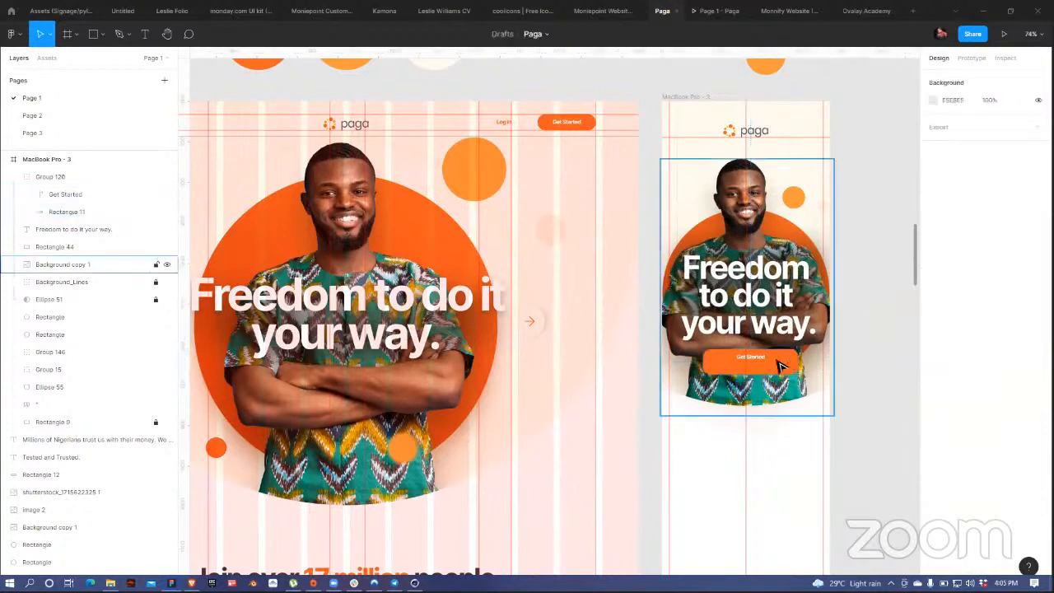
click(777, 365)
click(951, 78)
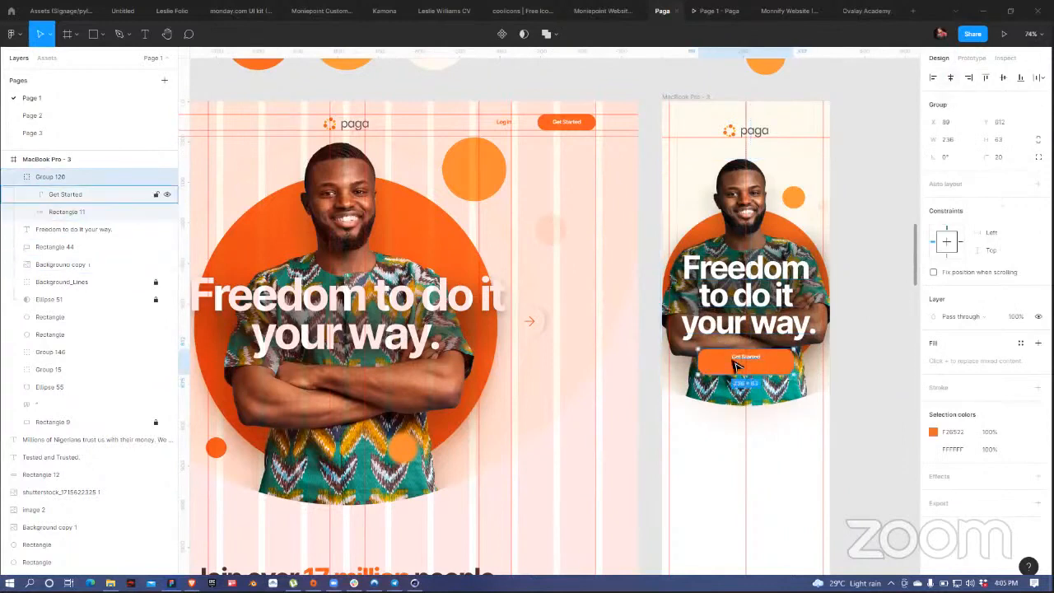
Step: Make the Get Started label 20 px with wider letter spacing, centred in the button
double_click(746, 357)
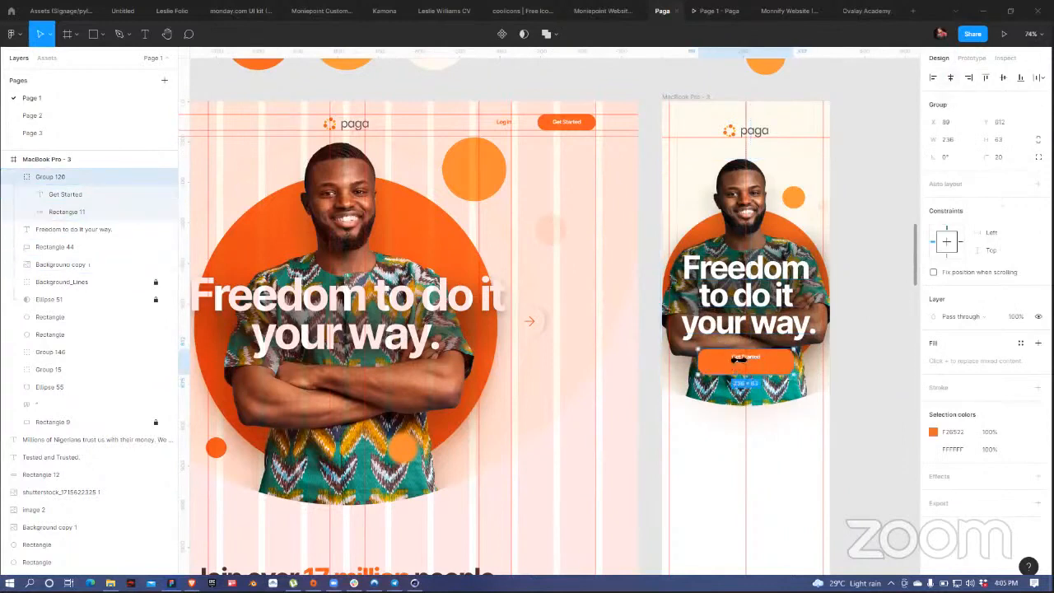
click(1003, 78)
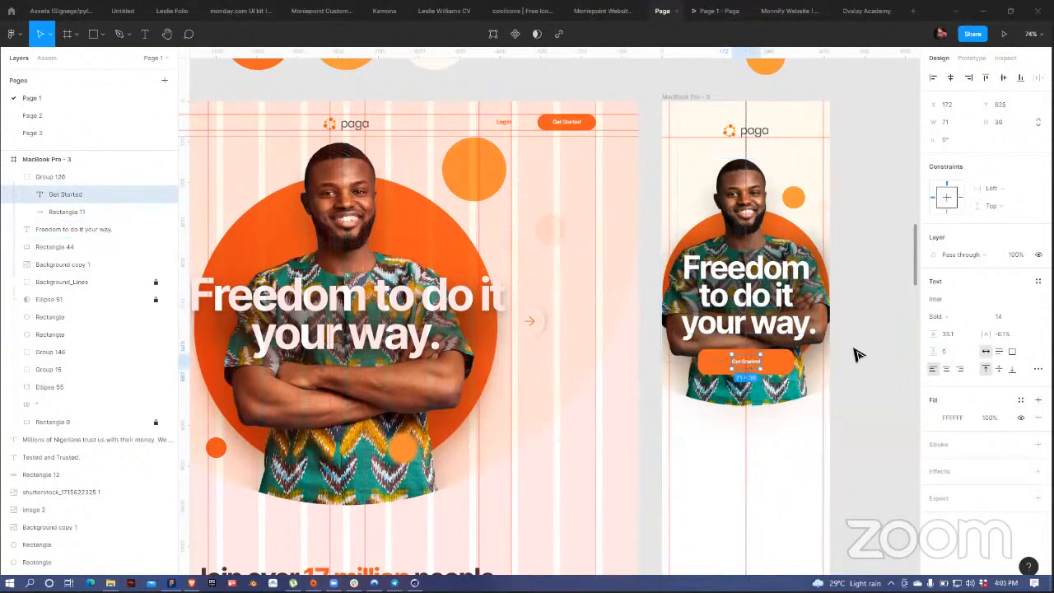
key(alt+period)
key(alt+period)
key(alt+period)
key(ctrl+shift+period)
key(ctrl+shift+period)
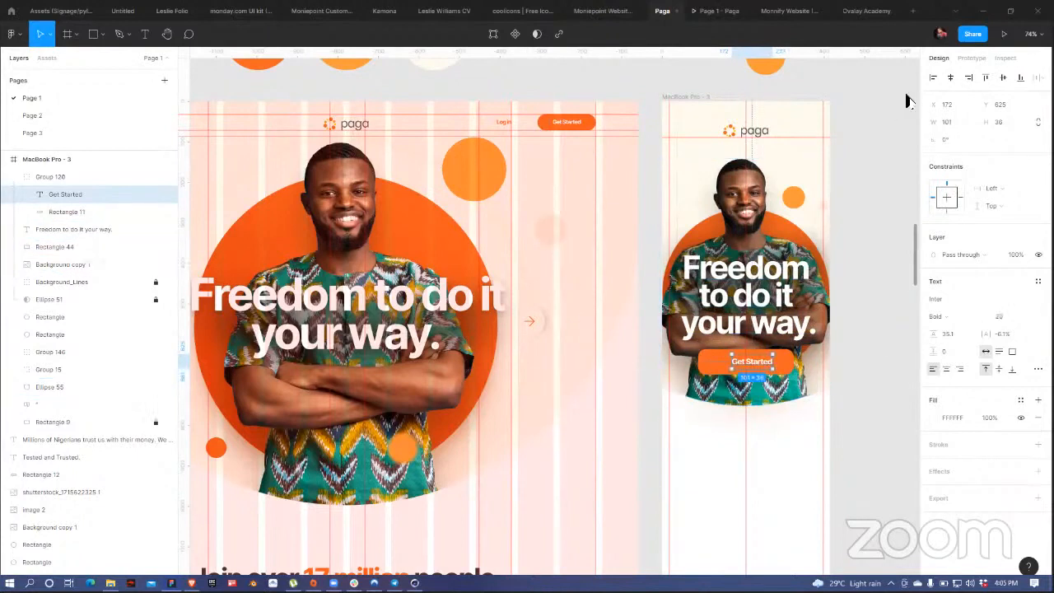
click(950, 78)
Step: Round the button corners to 38 and move the button about 45 px lower
click(791, 372)
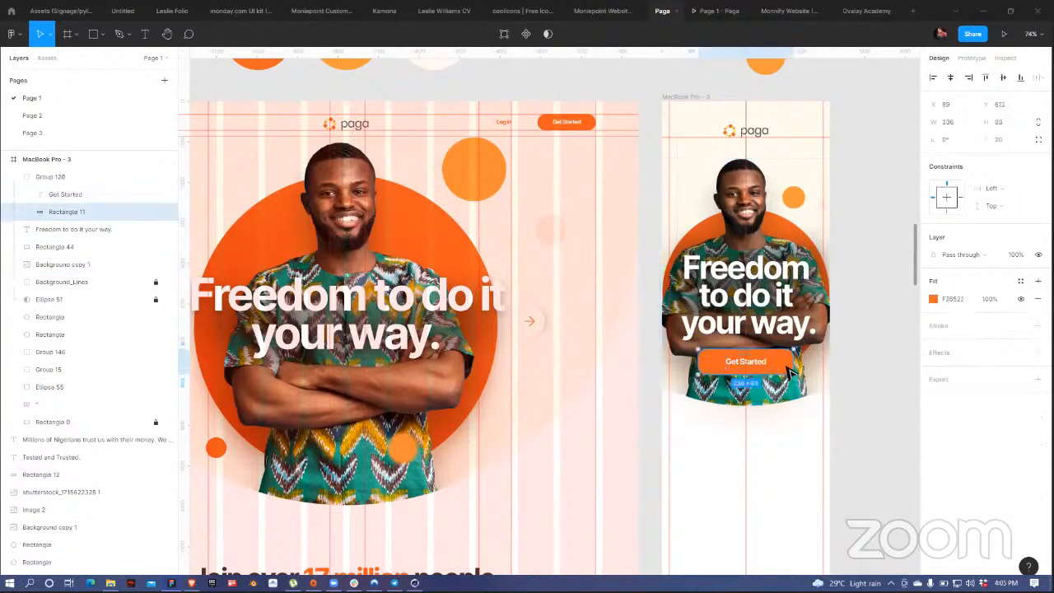
drag(982, 140, 155, 154)
click(864, 376)
mouse_move(779, 373)
mouse_down()
mouse_move(785, 414)
mouse_move(796, 382)
mouse_up()
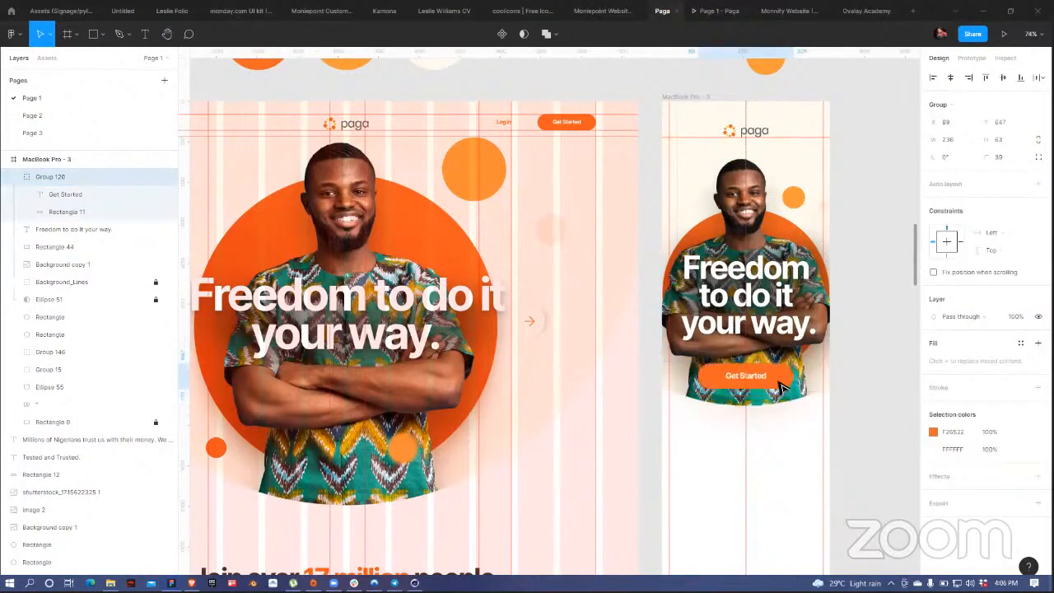
scroll(52, 278, up, 5)
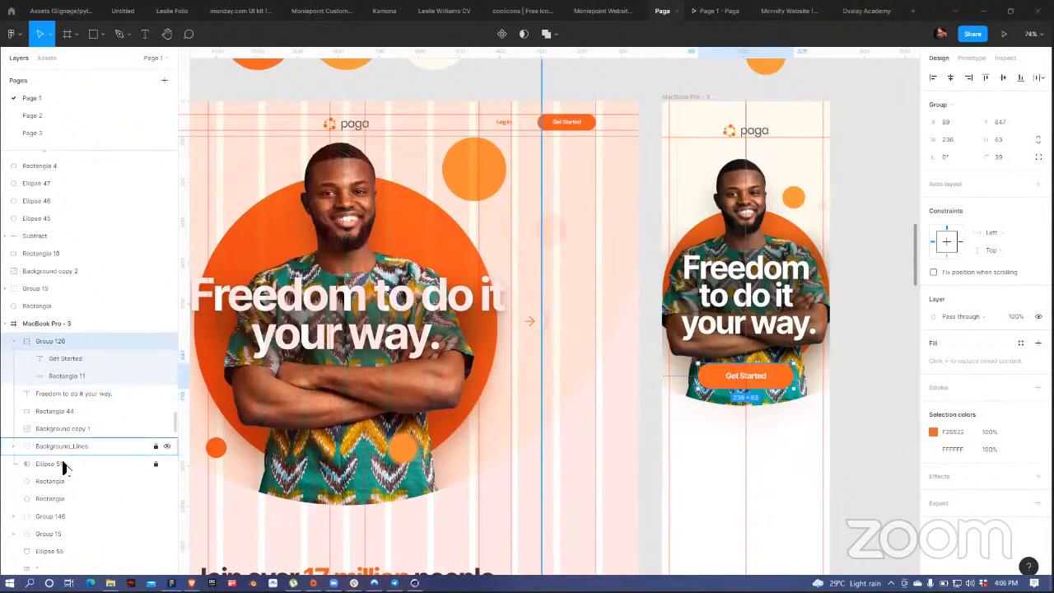
Step: Group the hero layers from the headline down to Ellipse 51, then move Group 120 lower
click(13, 346)
click(46, 358)
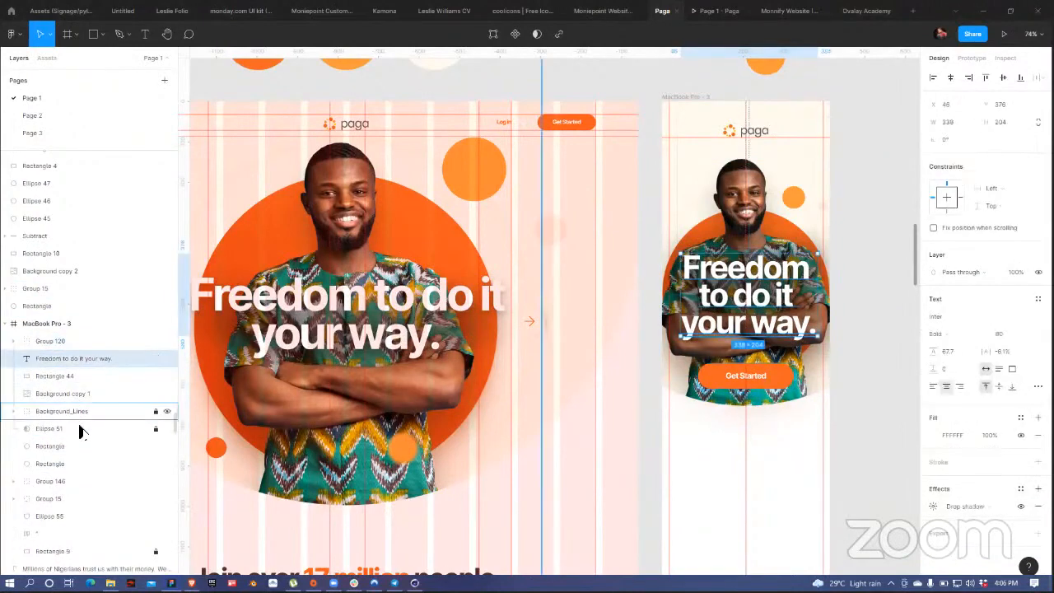
shift+click(83, 429)
key(ctrl+g)
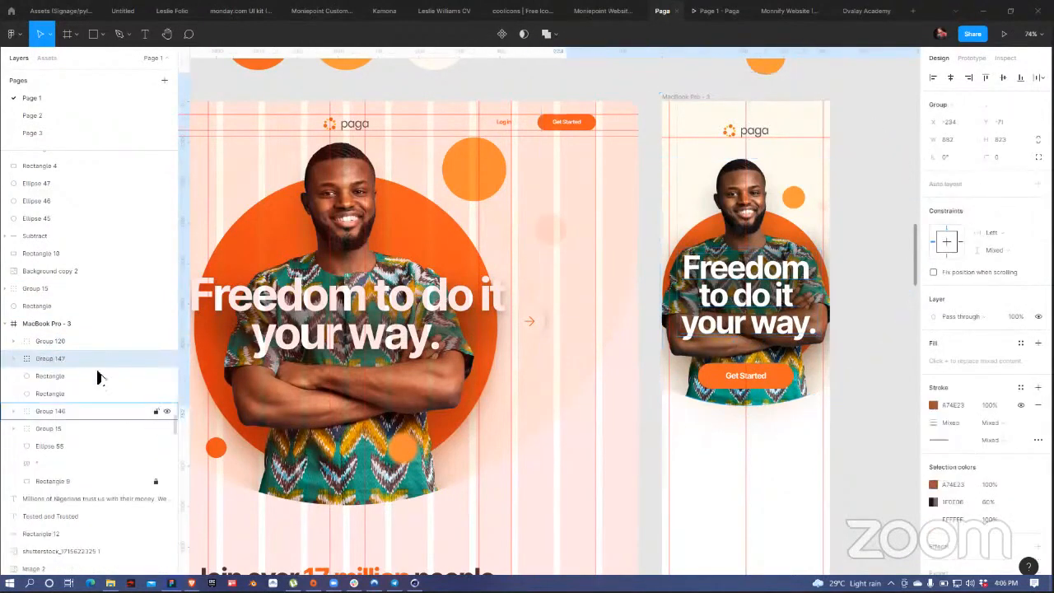
click(59, 341)
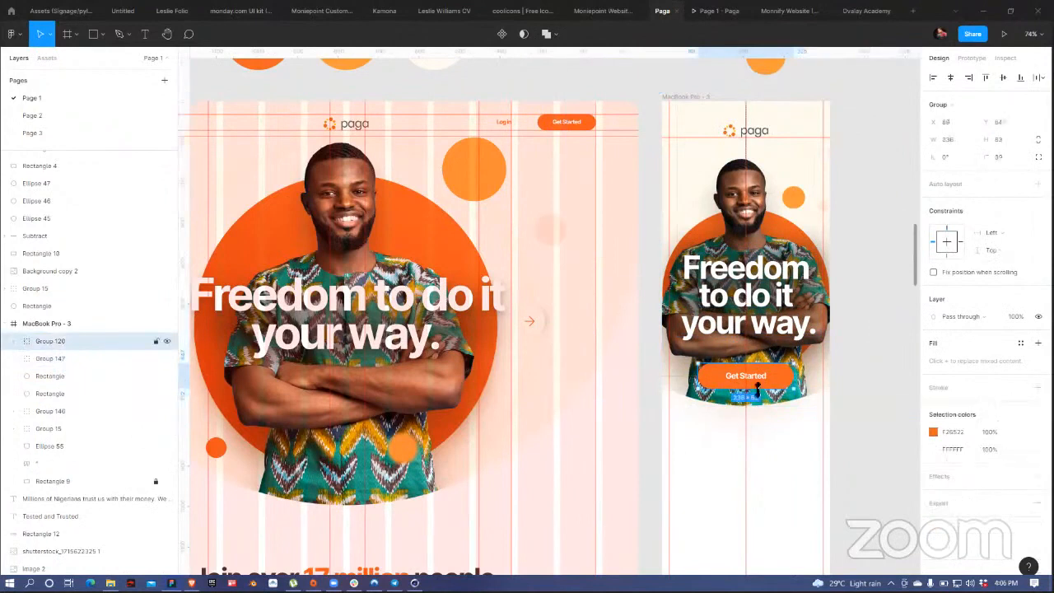
drag(764, 387, 766, 412)
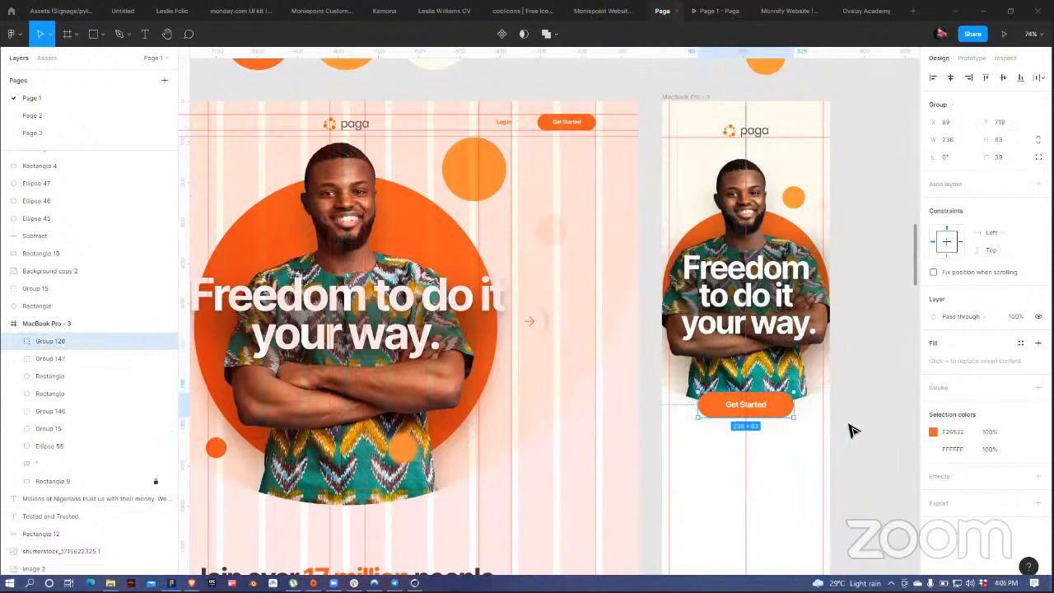
Step: Group the headline with Rectangle 44 into Group 148
click(775, 309)
double_click(774, 310)
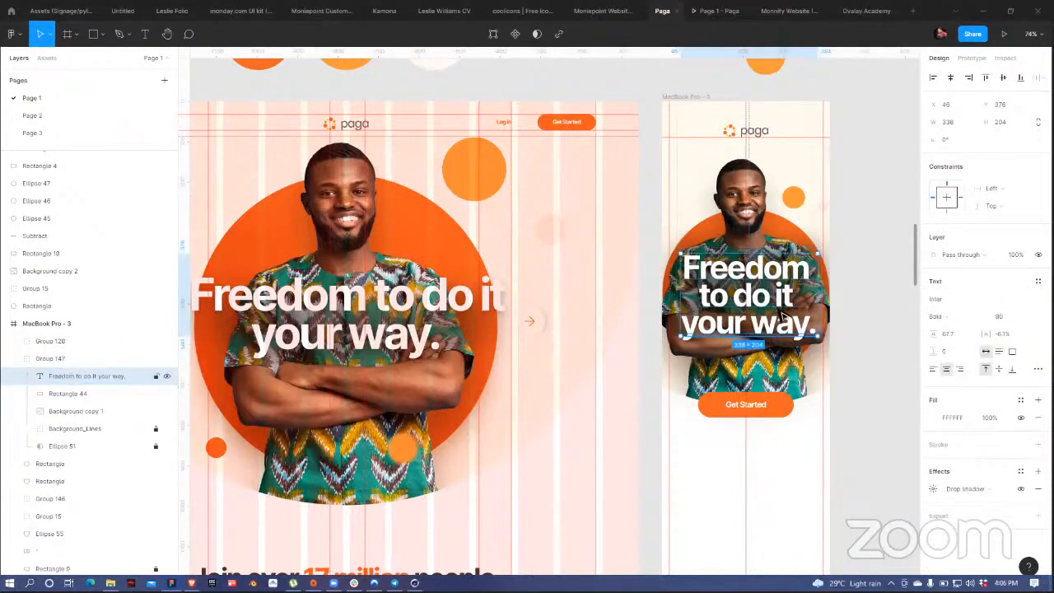
shift+click(71, 394)
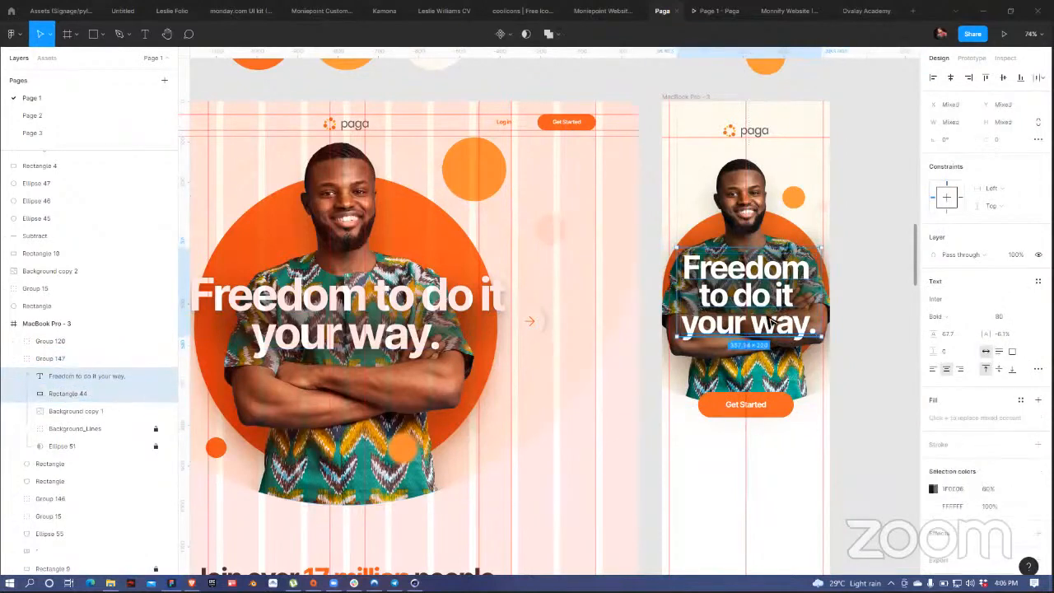
key(ctrl+g)
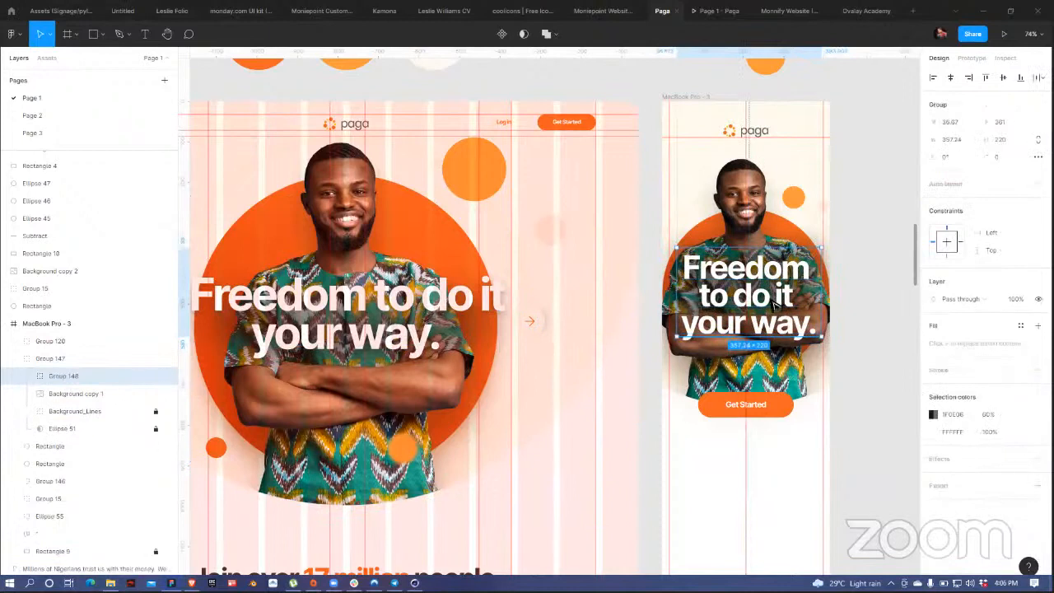
Step: Centre Group 148 horizontally on the mobile frame
drag(774, 302, 767, 327)
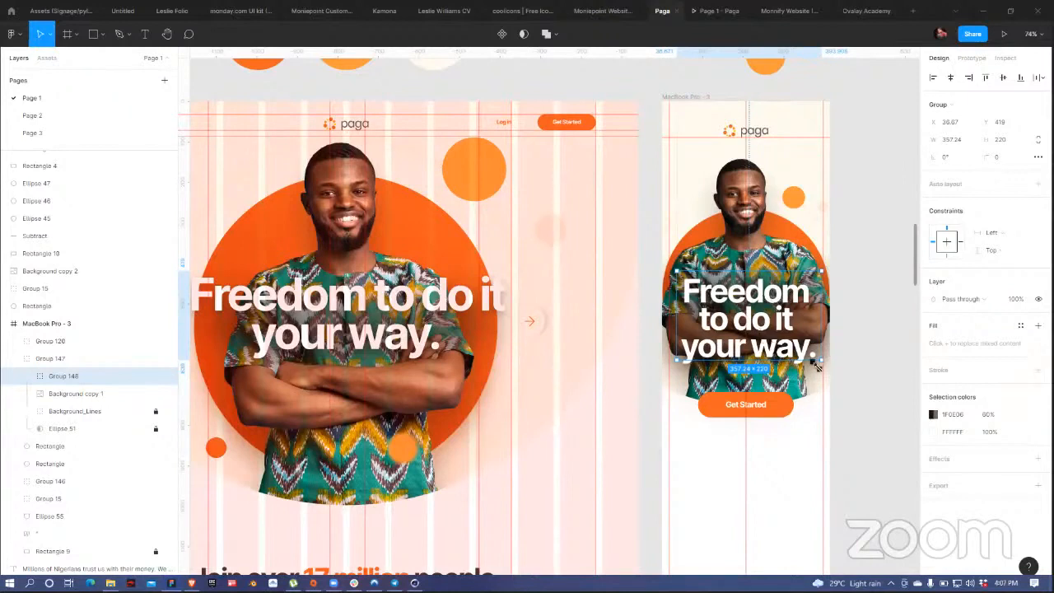
key(k)
click(951, 79)
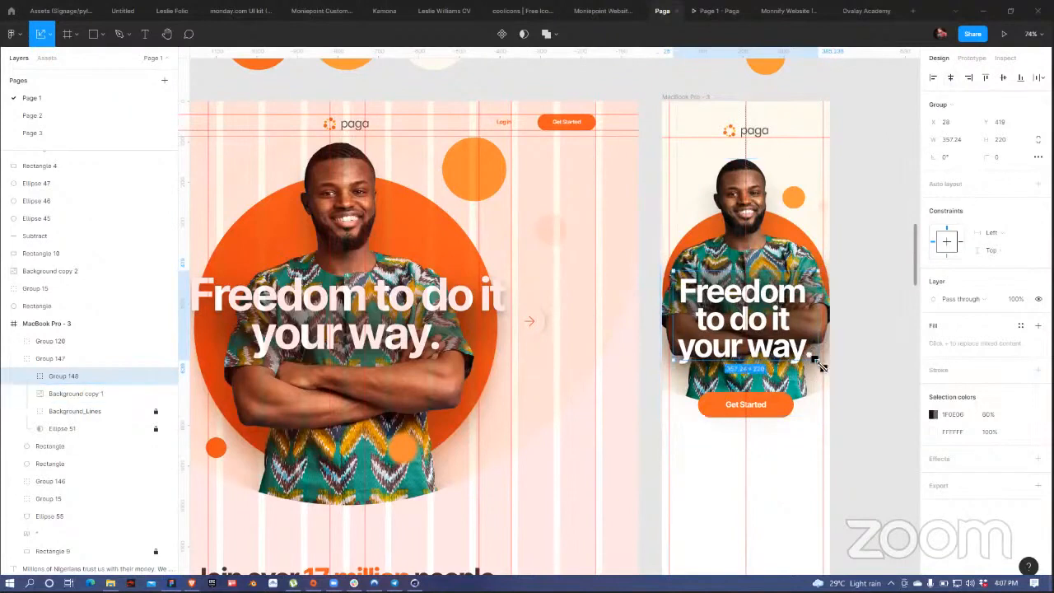
drag(815, 360, 815, 361)
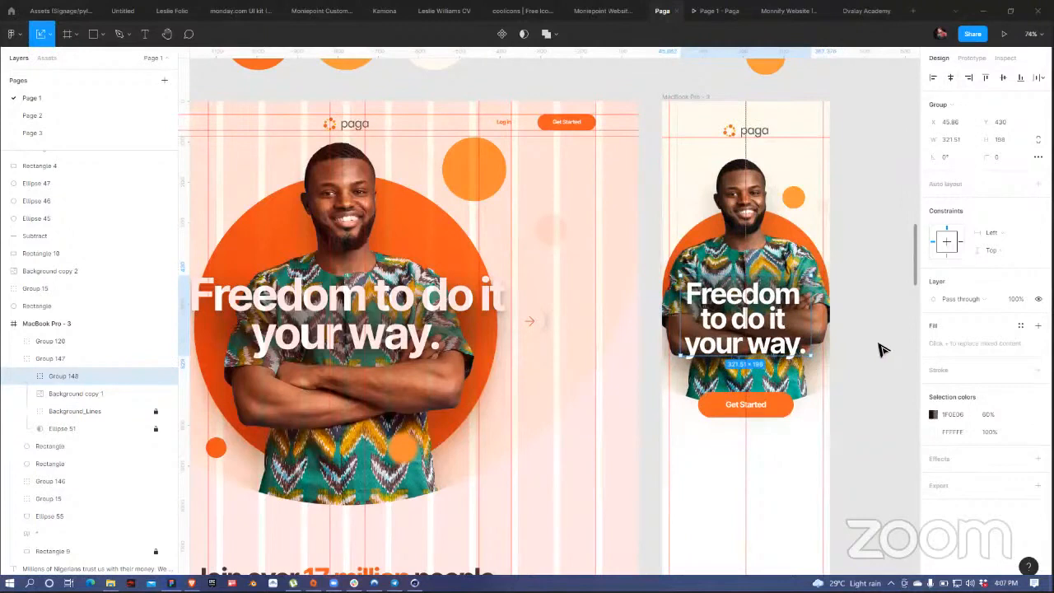
key(ctrl+z)
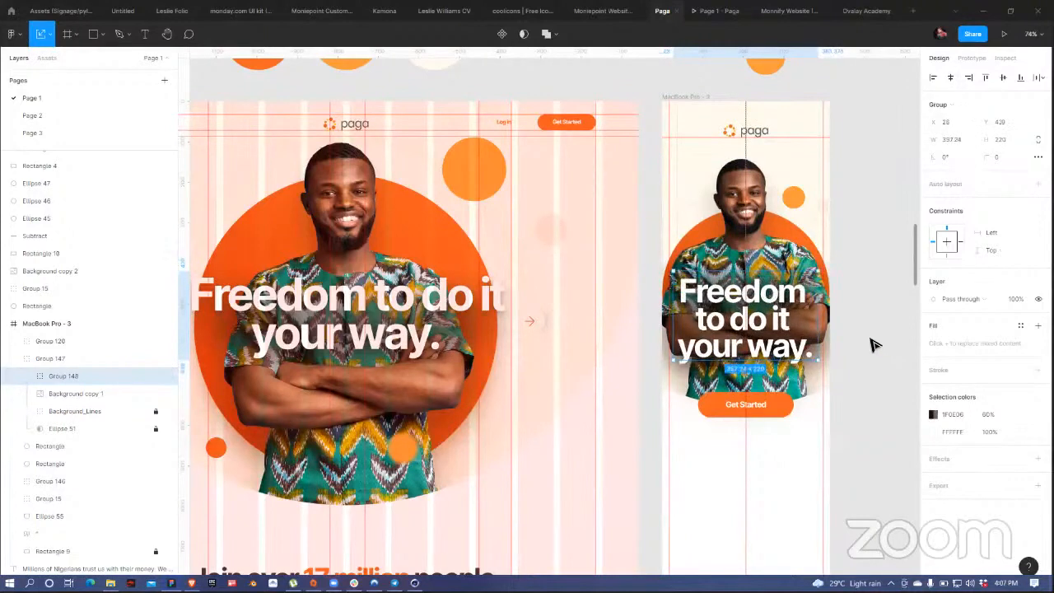
Step: Narrow the hero photo to about 415 px, lower it slightly, and raise Group 148 to Y 385
click(744, 208)
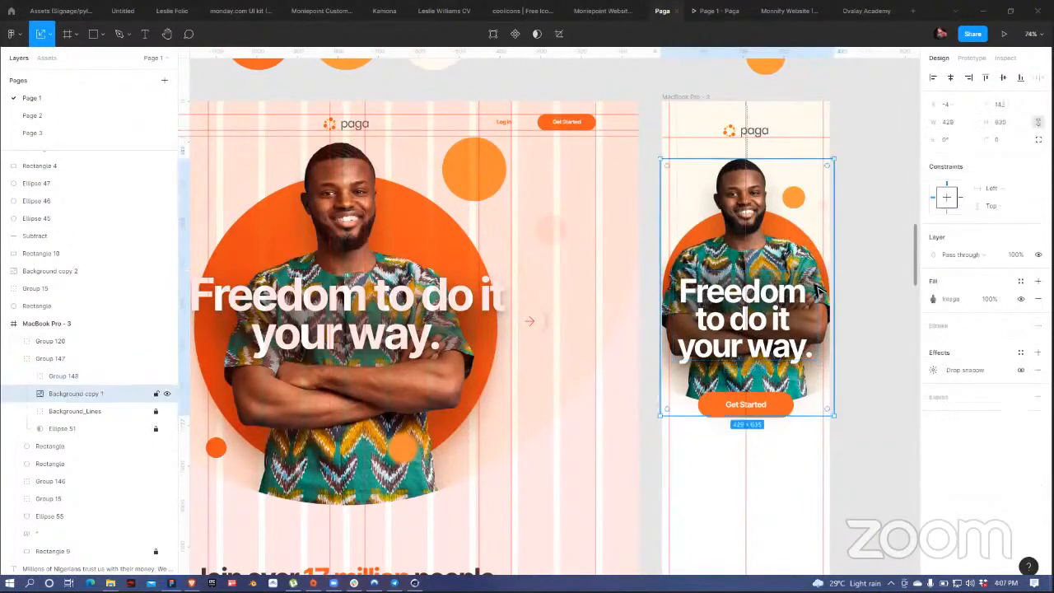
drag(836, 420, 827, 407)
drag(757, 221, 761, 233)
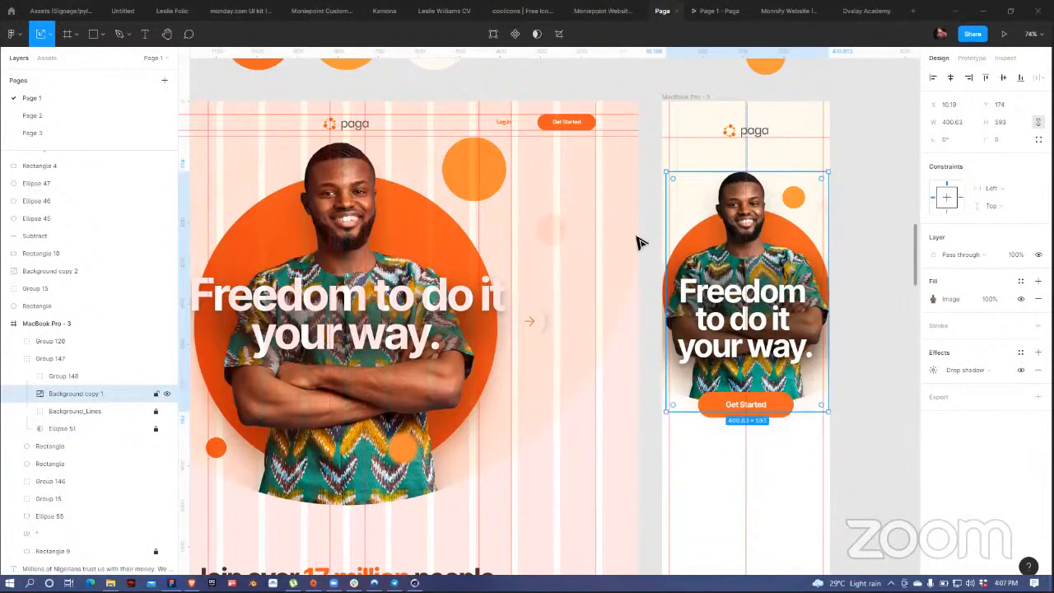
click(779, 325)
drag(778, 326, 774, 316)
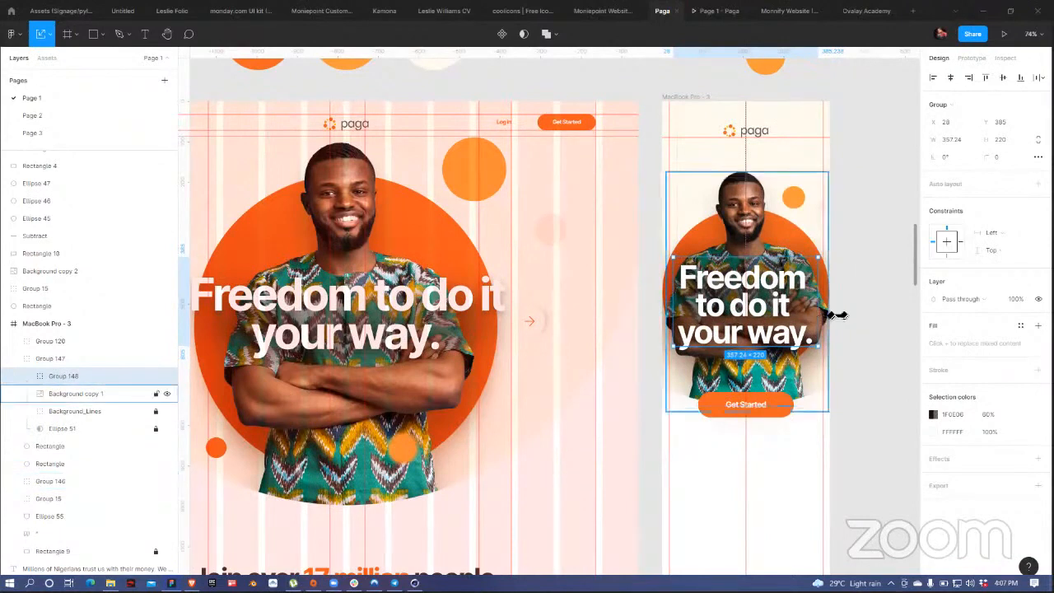
click(848, 298)
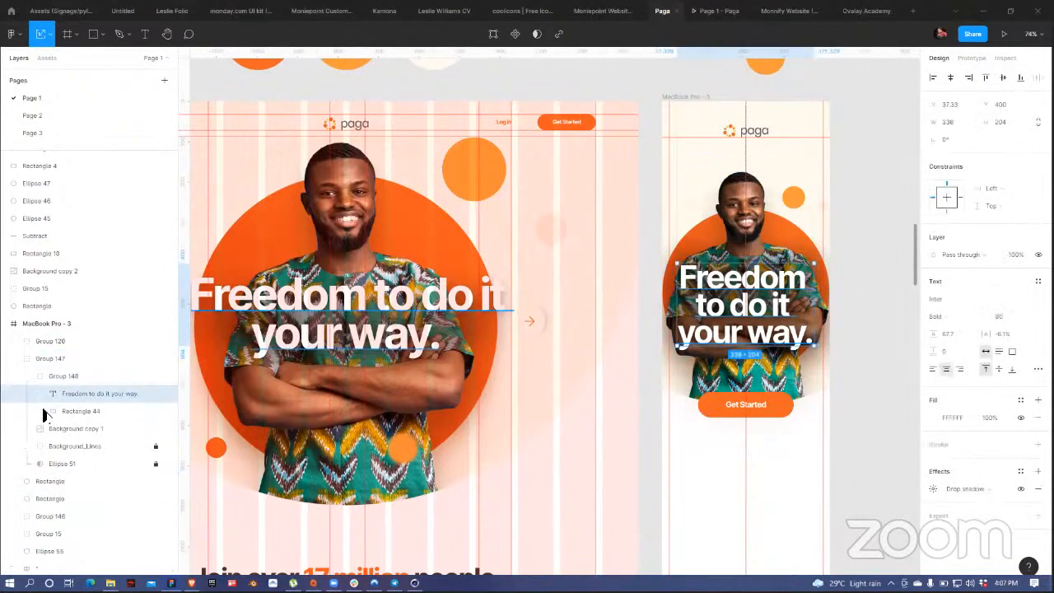
Step: Set Rectangle 44's fill opacity to 44%
click(75, 411)
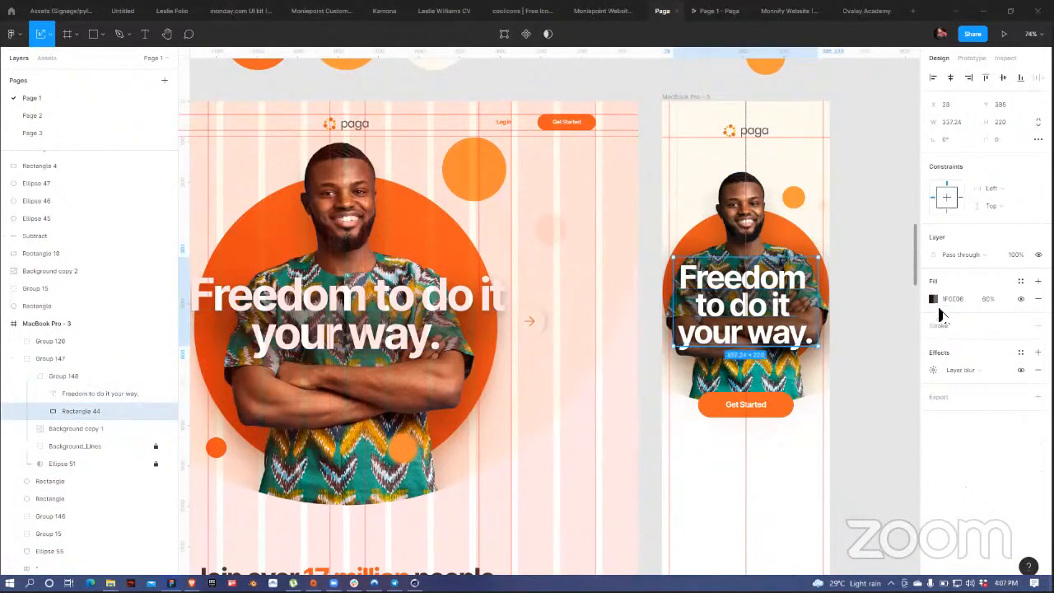
click(933, 298)
drag(872, 478, 864, 478)
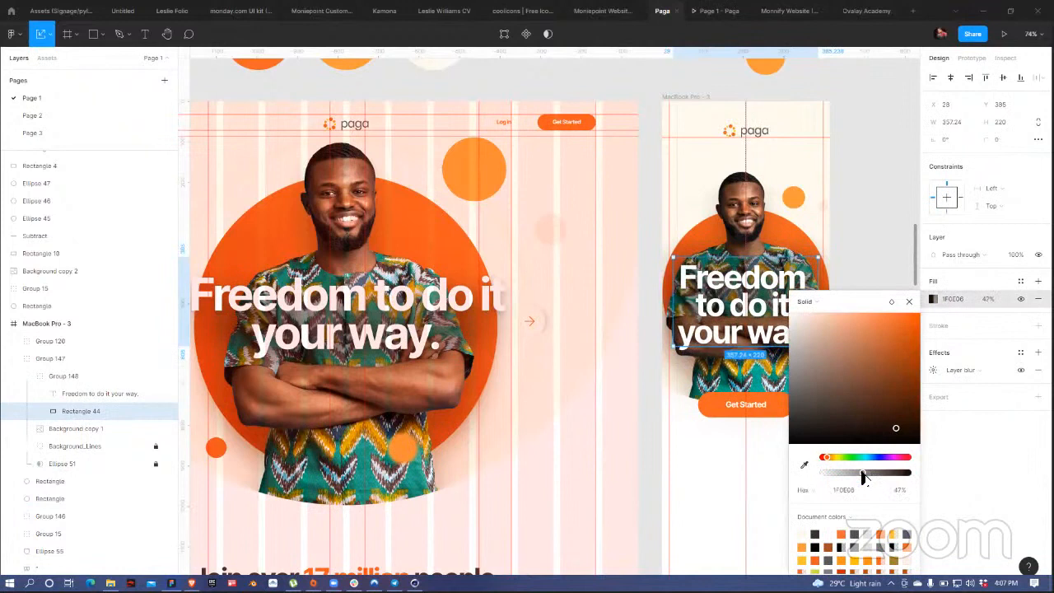
drag(865, 478, 862, 478)
click(909, 303)
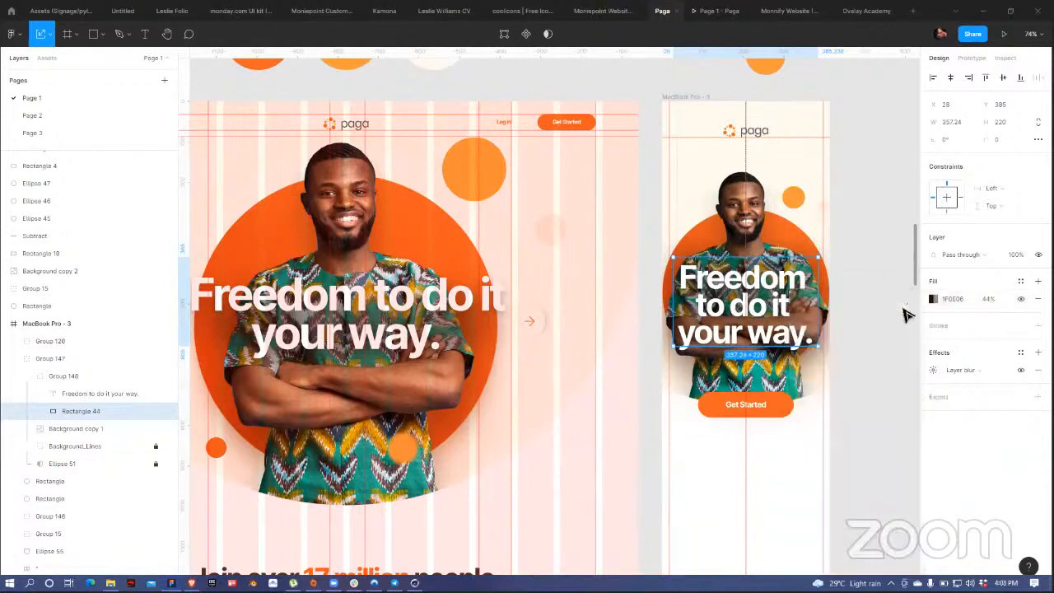
Step: Toggle Rectangle 44's visibility off and on to compare the headline backing
click(882, 245)
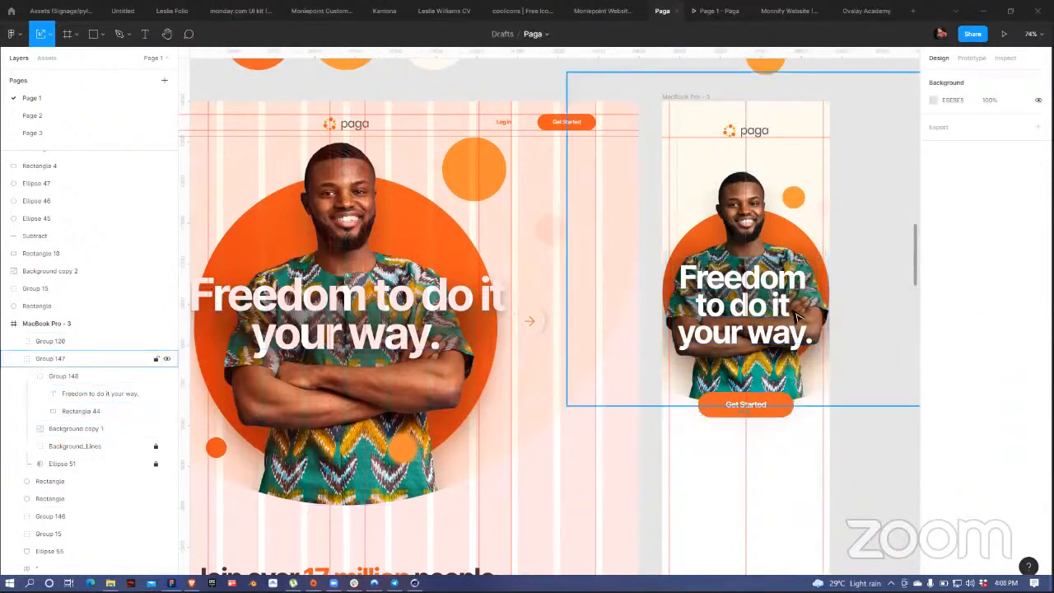
click(103, 394)
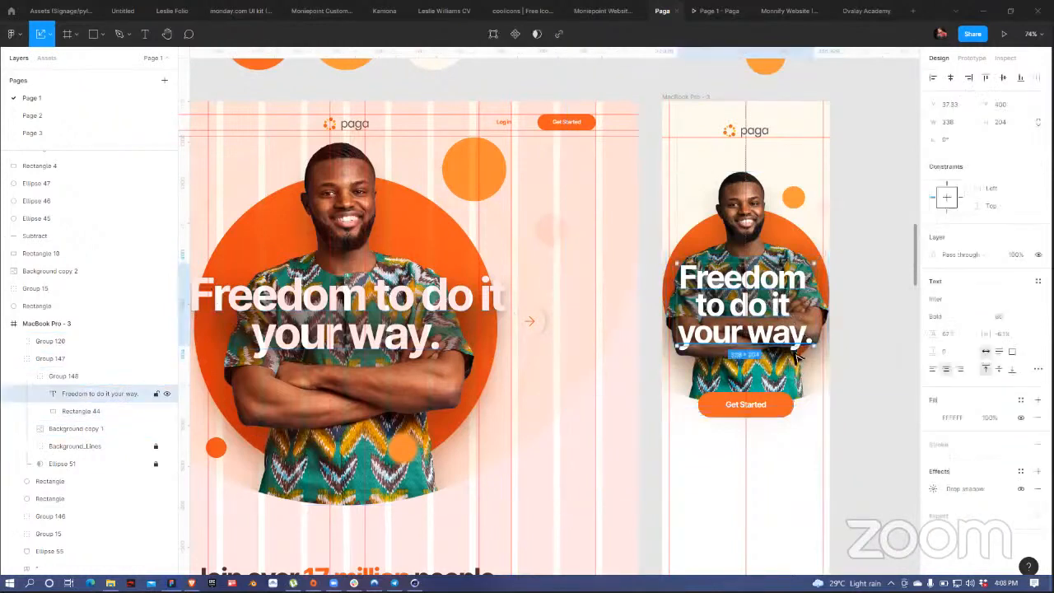
click(168, 412)
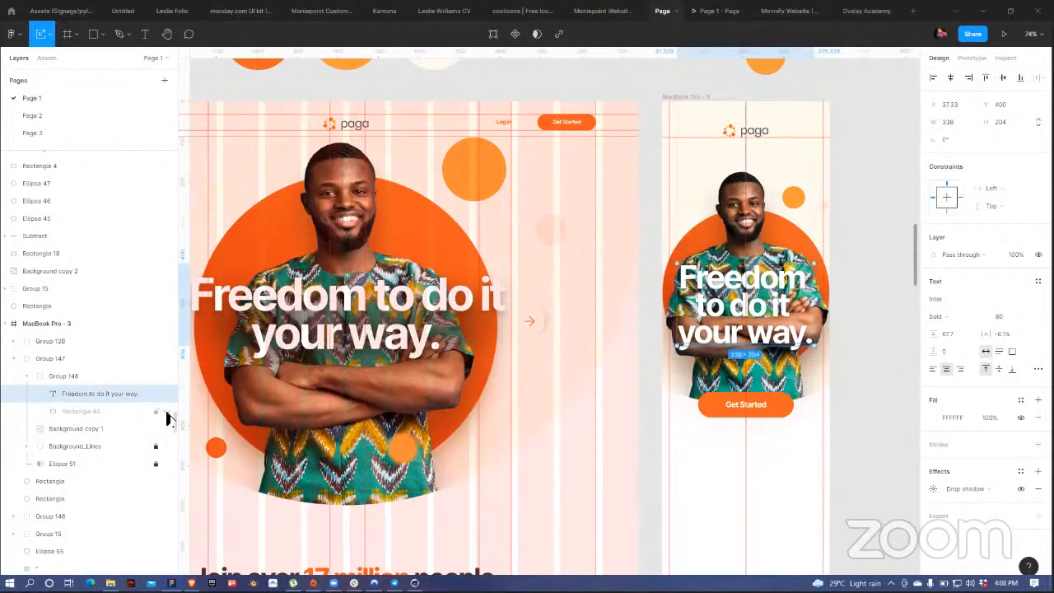
click(167, 415)
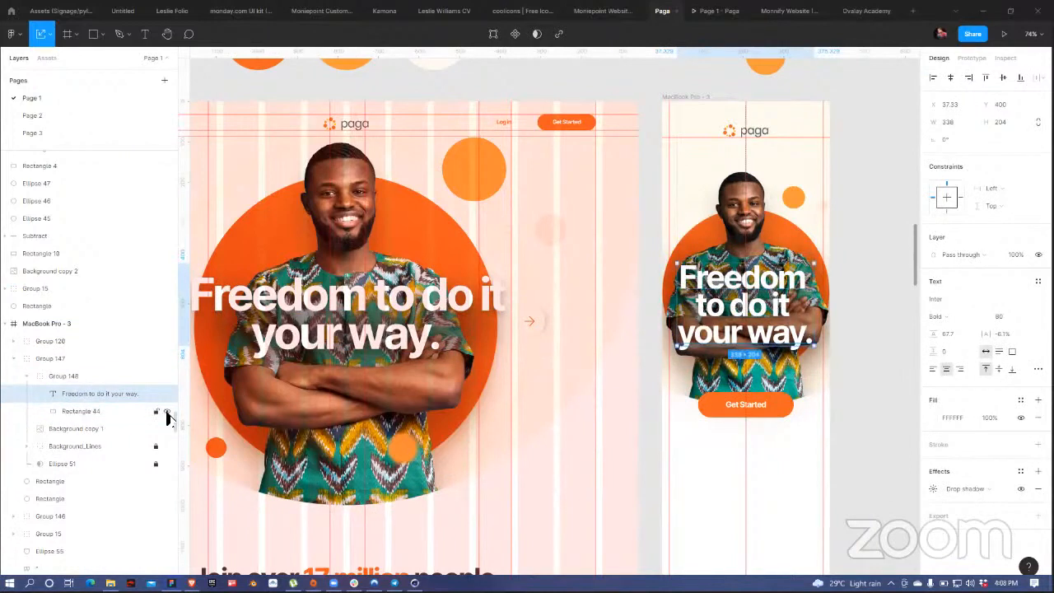
Step: Give the Get Started button an orange F26522 drop shadow
click(710, 412)
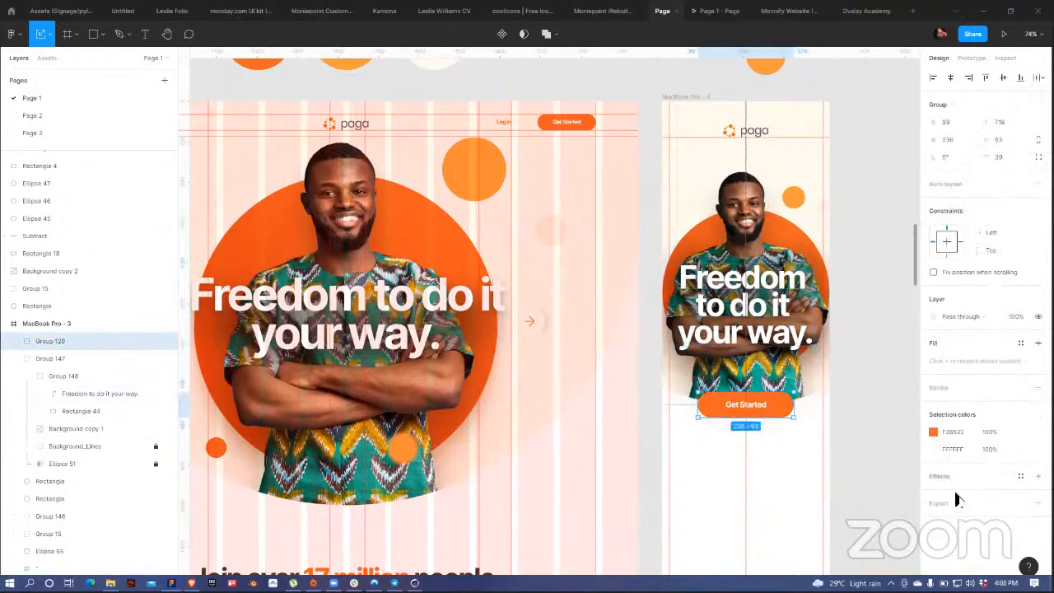
click(1038, 477)
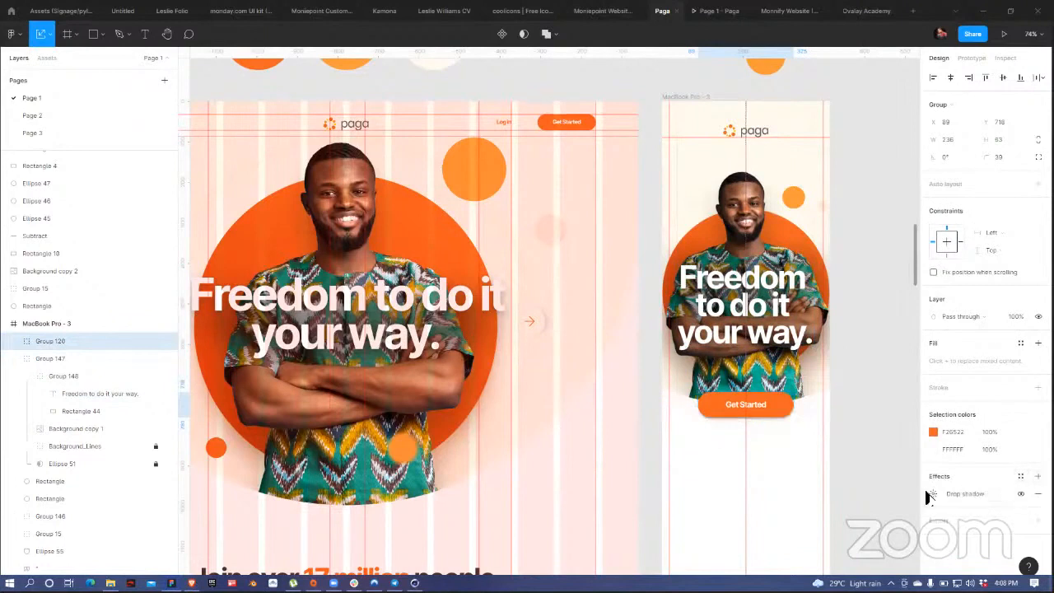
click(930, 494)
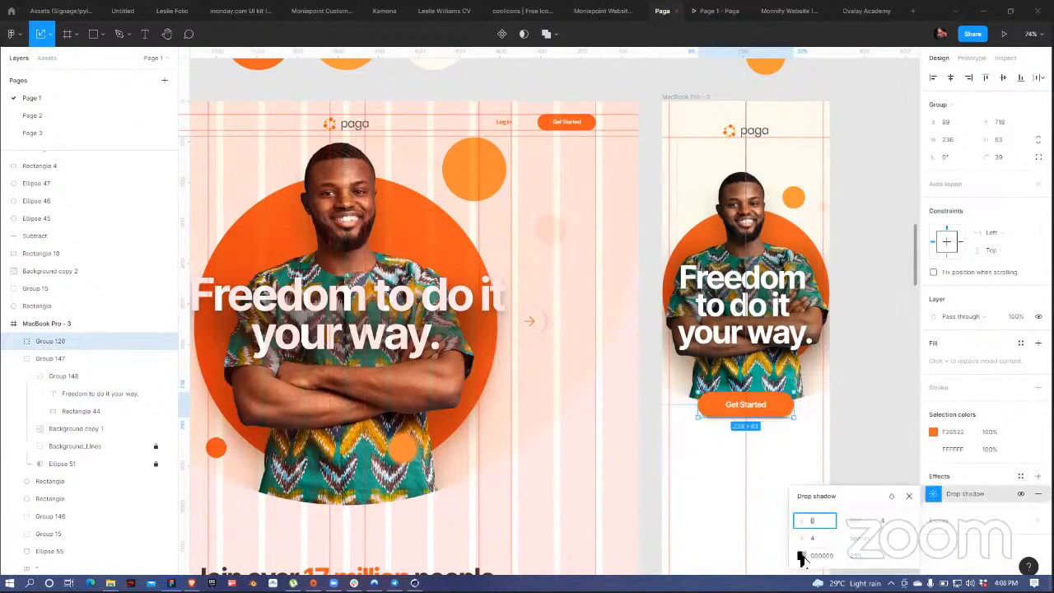
click(802, 556)
click(750, 540)
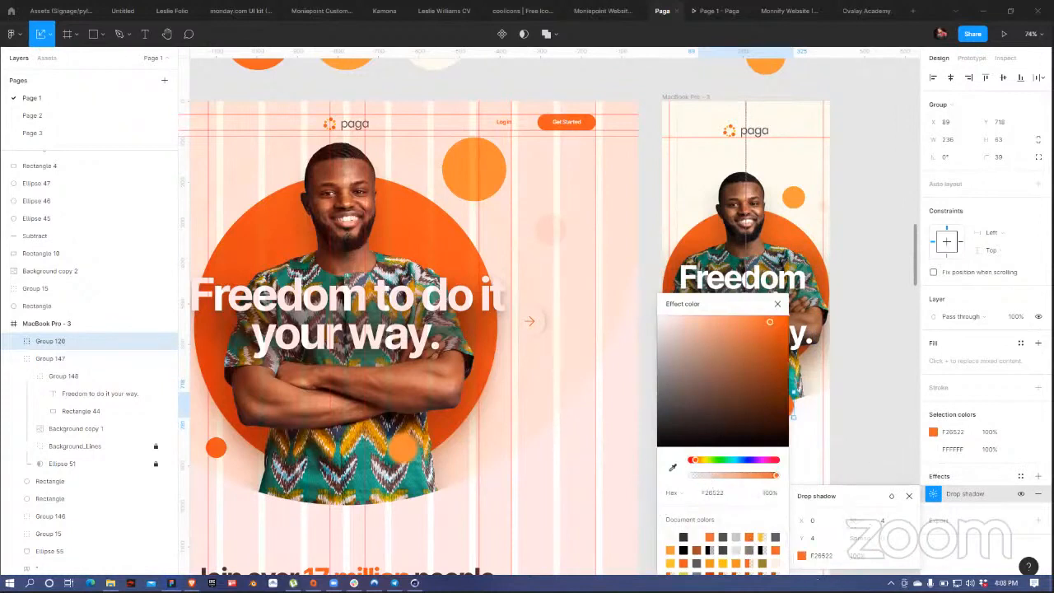
Step: Soften the button shadow to blur 22, Y offset 13 and about 34% opacity
scroll(807, 352, up, 1)
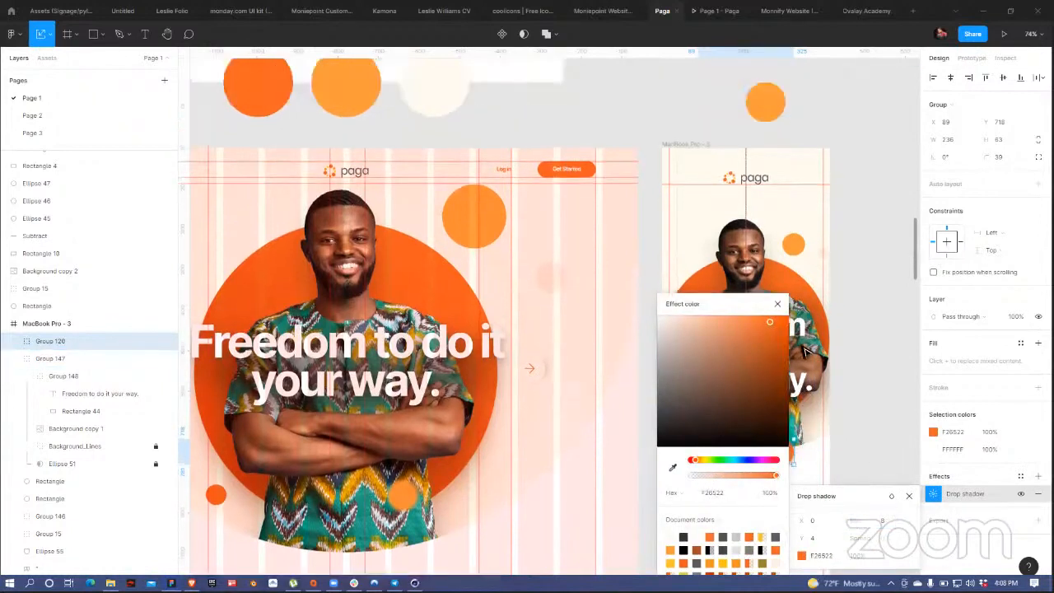
scroll(807, 352, down, 1)
scroll(783, 411, down, 4)
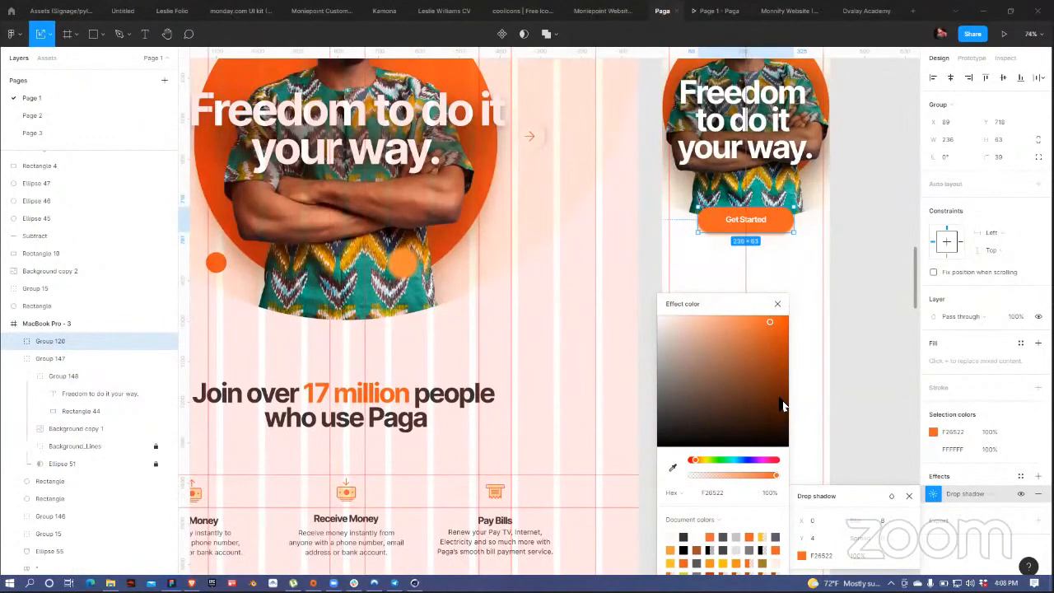
drag(856, 521, 1006, 512)
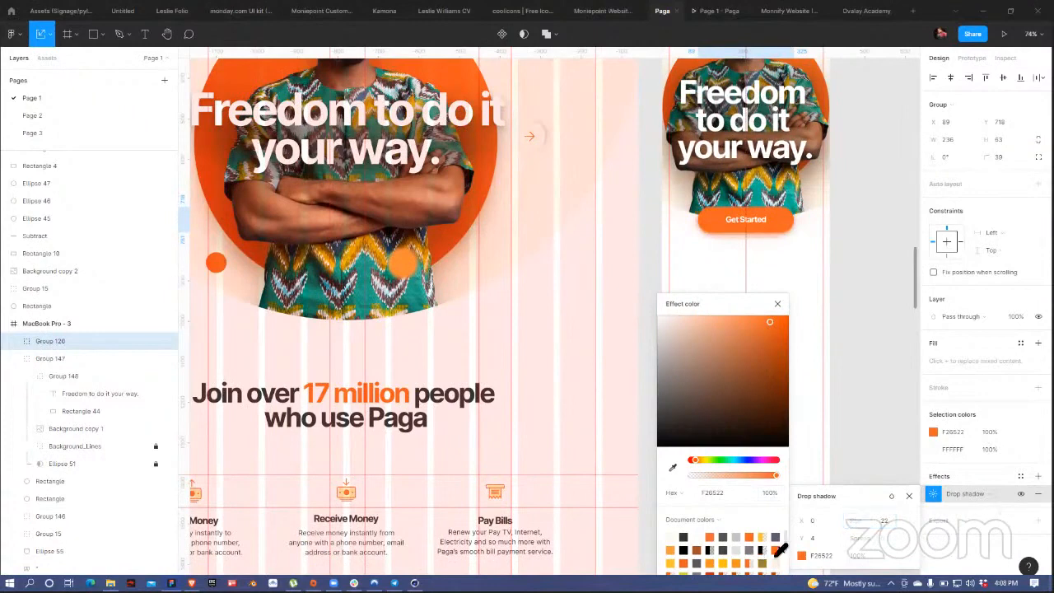
drag(802, 538, 812, 537)
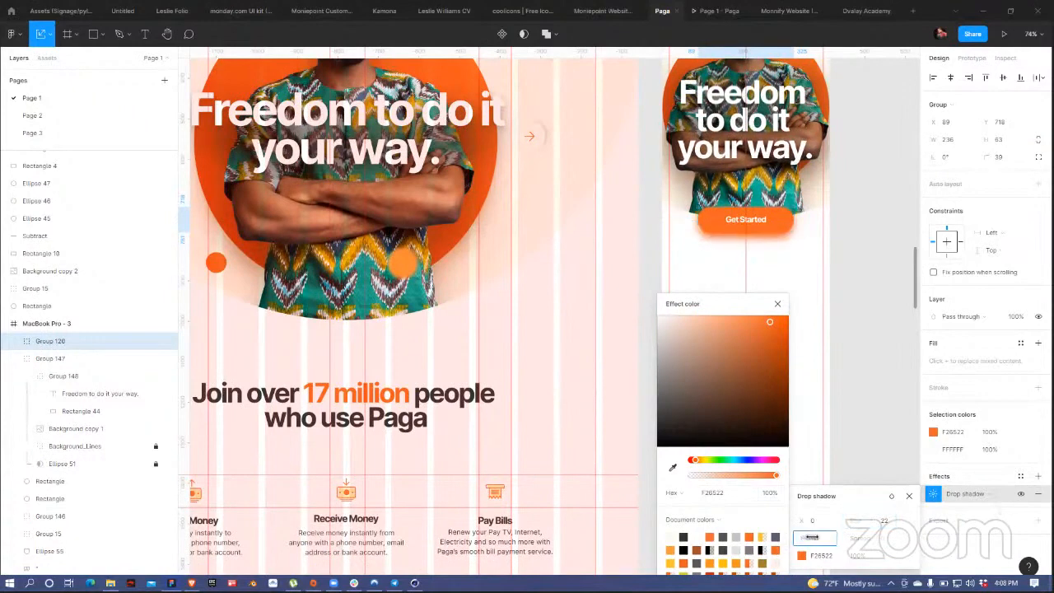
click(802, 556)
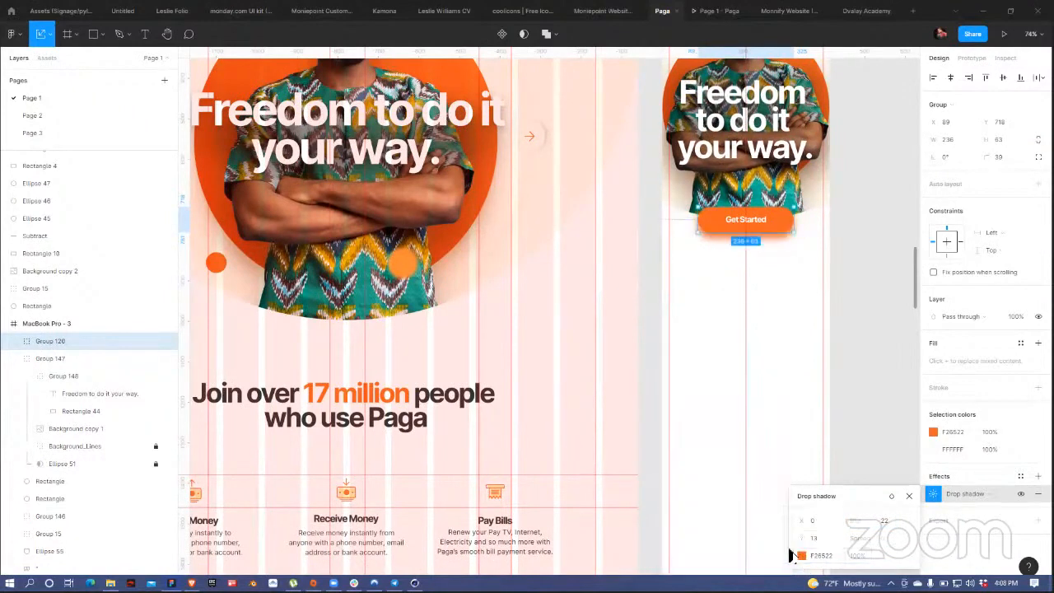
click(802, 556)
click(762, 492)
drag(753, 481, 718, 475)
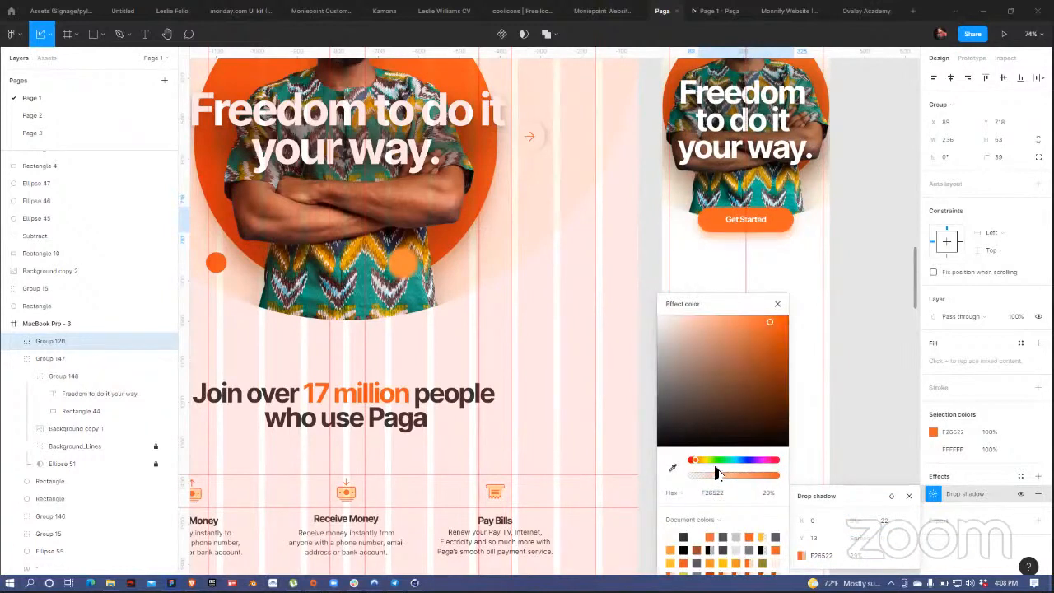
drag(716, 472, 721, 474)
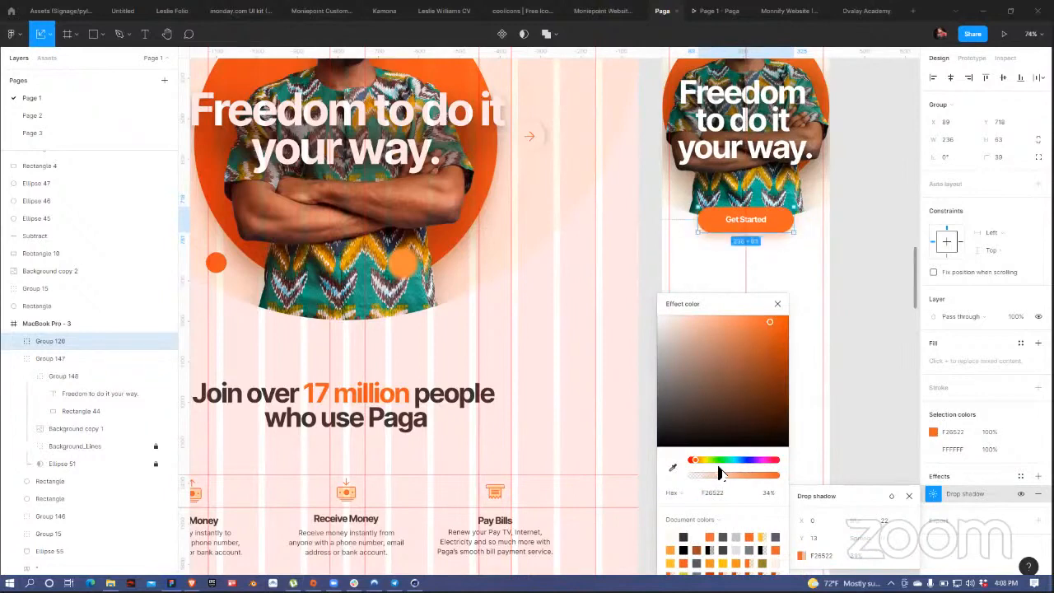
Step: Close the shadow colour and drop shadow settings, deselecting the Get Started button
click(811, 313)
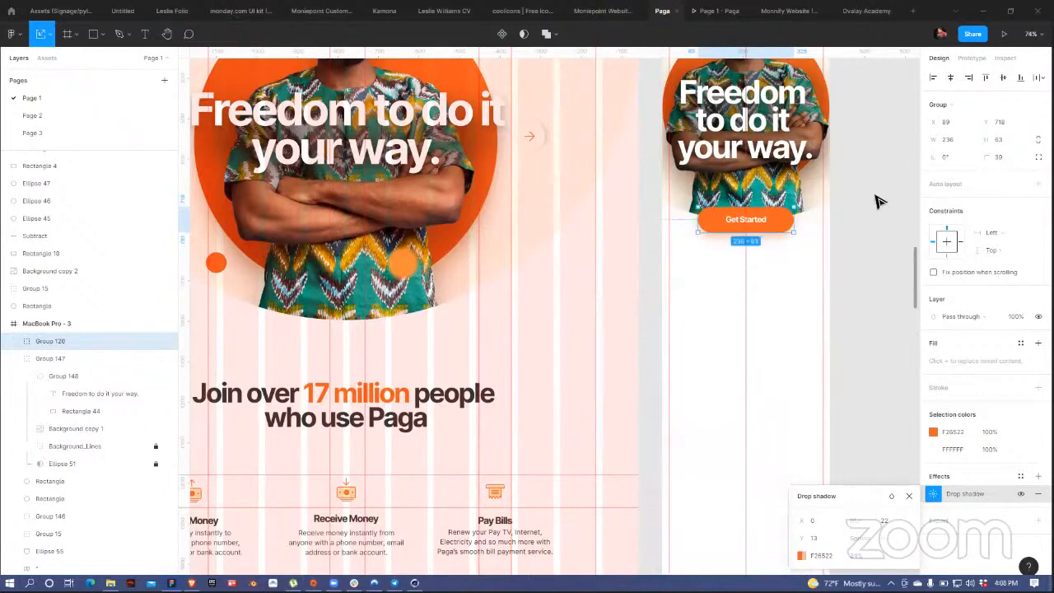
click(865, 278)
scroll(865, 278, up, 5)
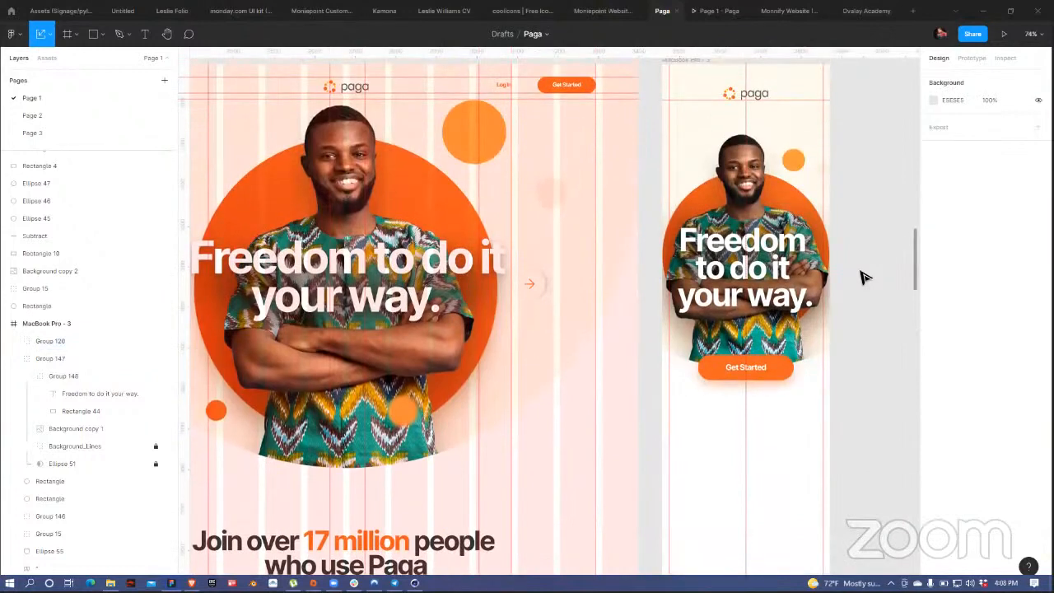
scroll(869, 283, up, 1)
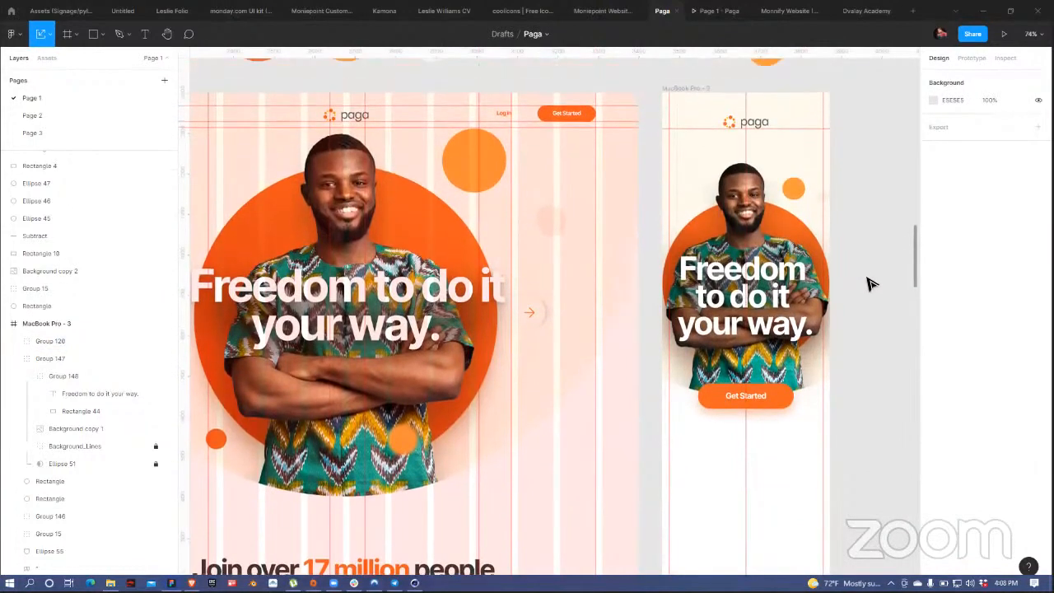
scroll(840, 288, down, 2)
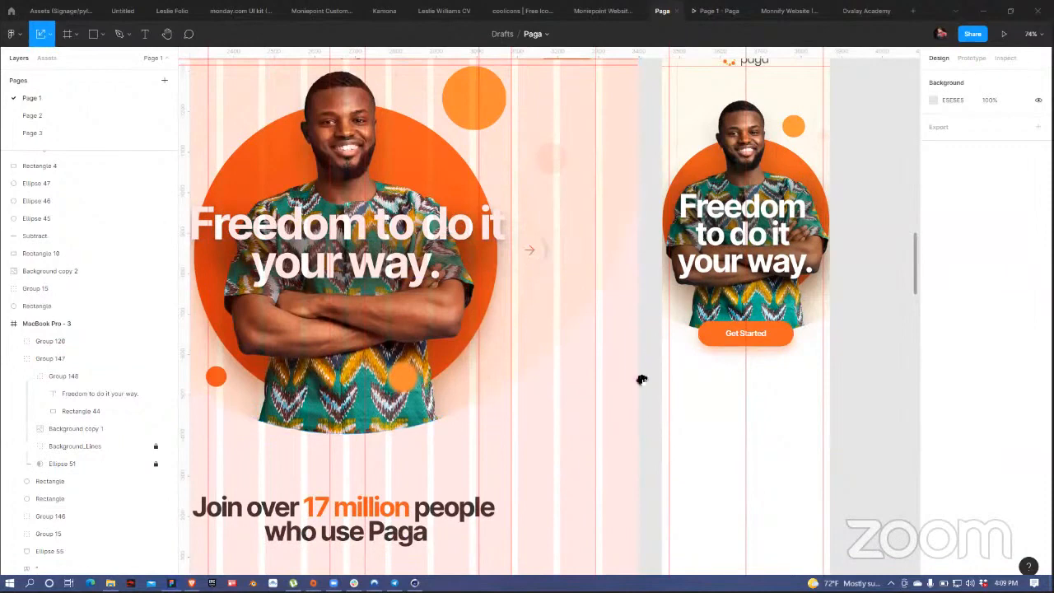
Step: Alt-drag a copy of the 'Join over 17 million people' heading toward the mobile frame
drag(570, 500, 557, 534)
drag(750, 423, 601, 443)
drag(260, 162, 534, 171)
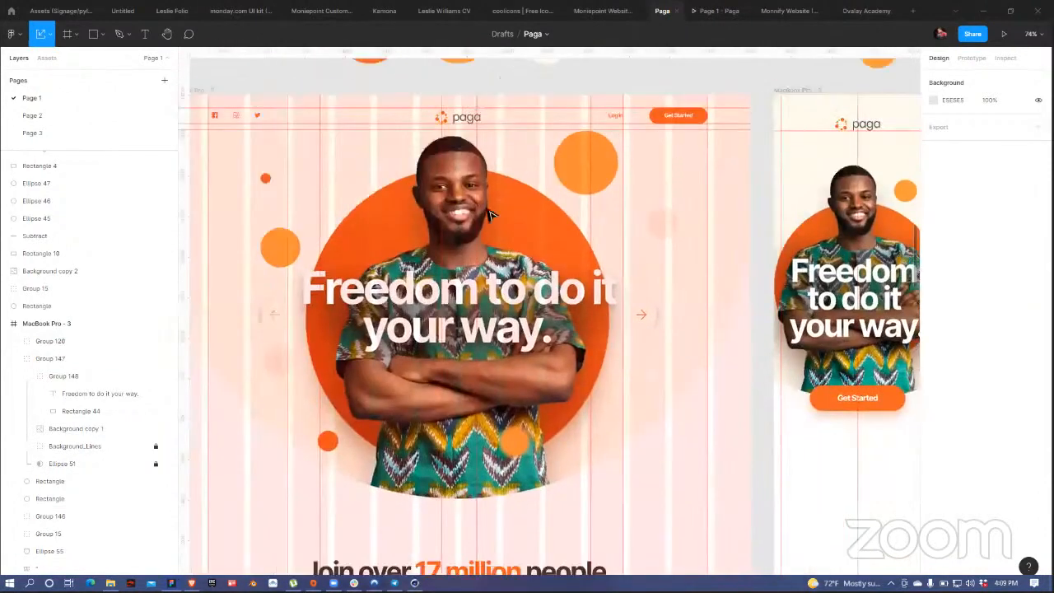
drag(477, 410, 533, 353)
scroll(447, 436, down, 3)
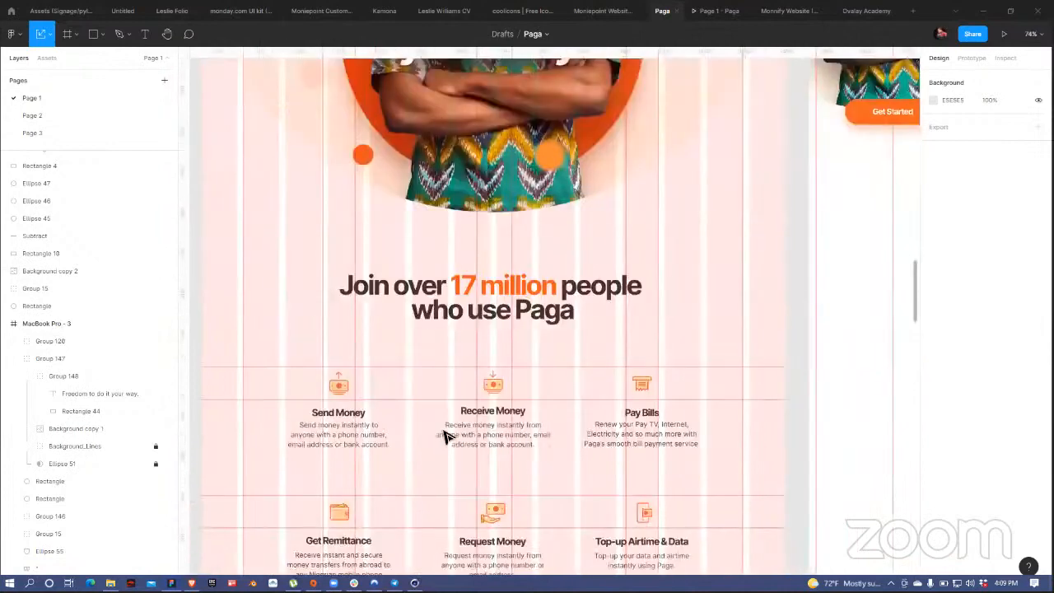
scroll(445, 412, up, 3)
scroll(442, 385, right, 2)
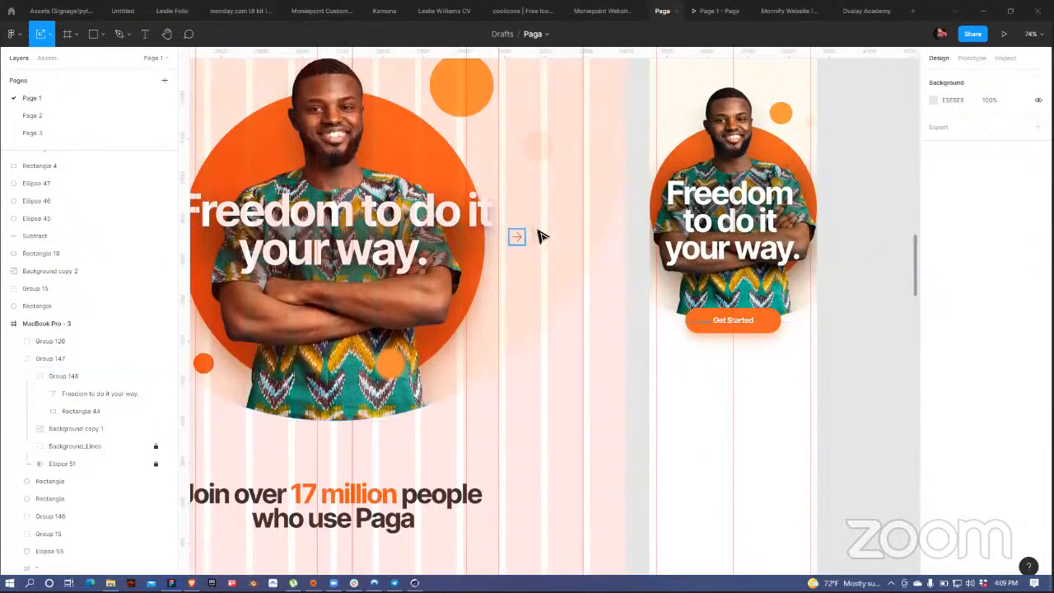
scroll(722, 122, up, 3)
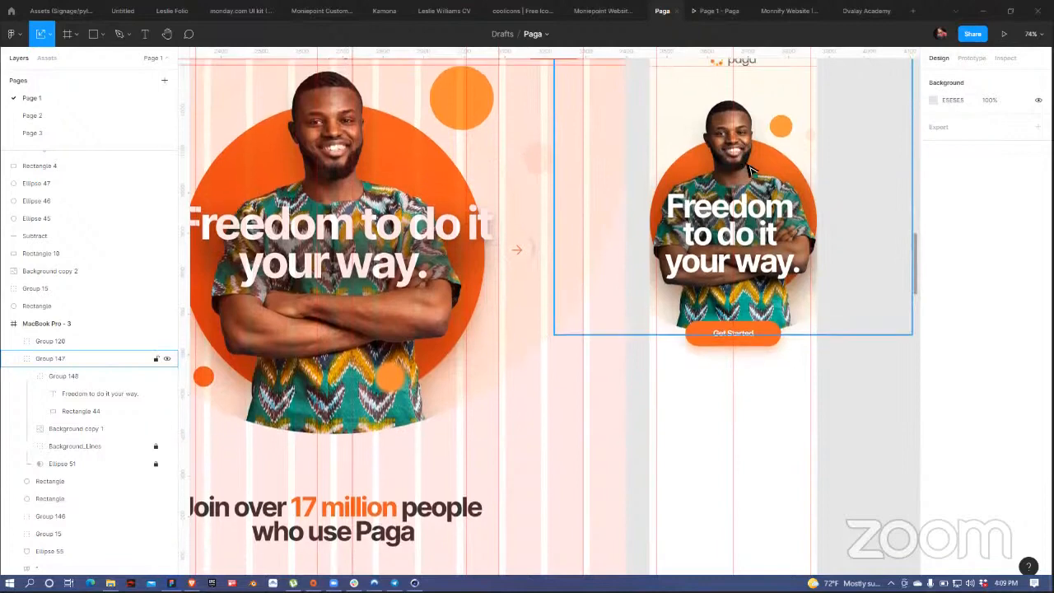
scroll(595, 402, down, 10)
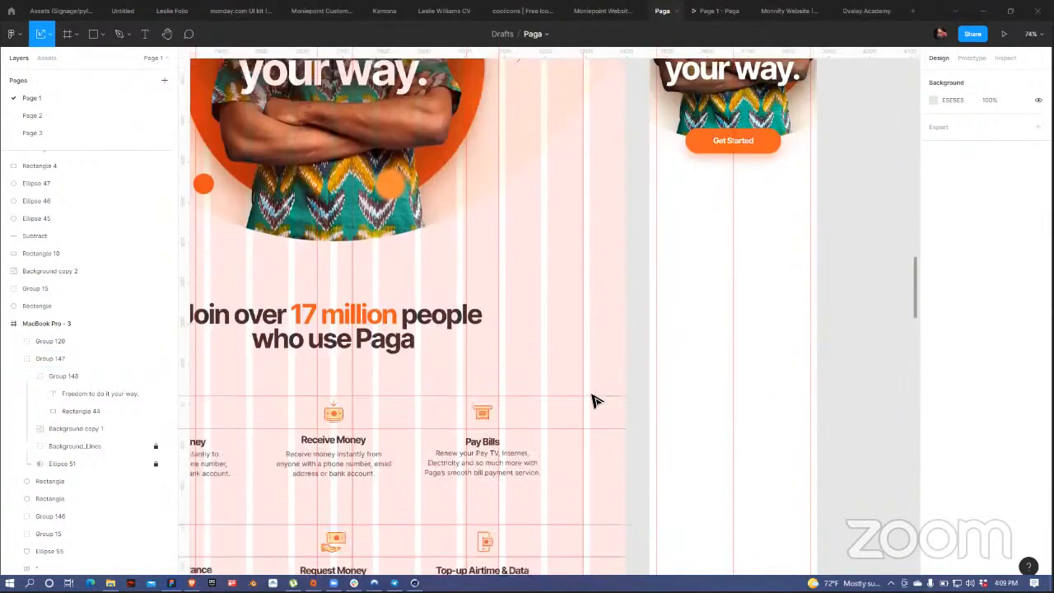
drag(388, 277, 796, 206)
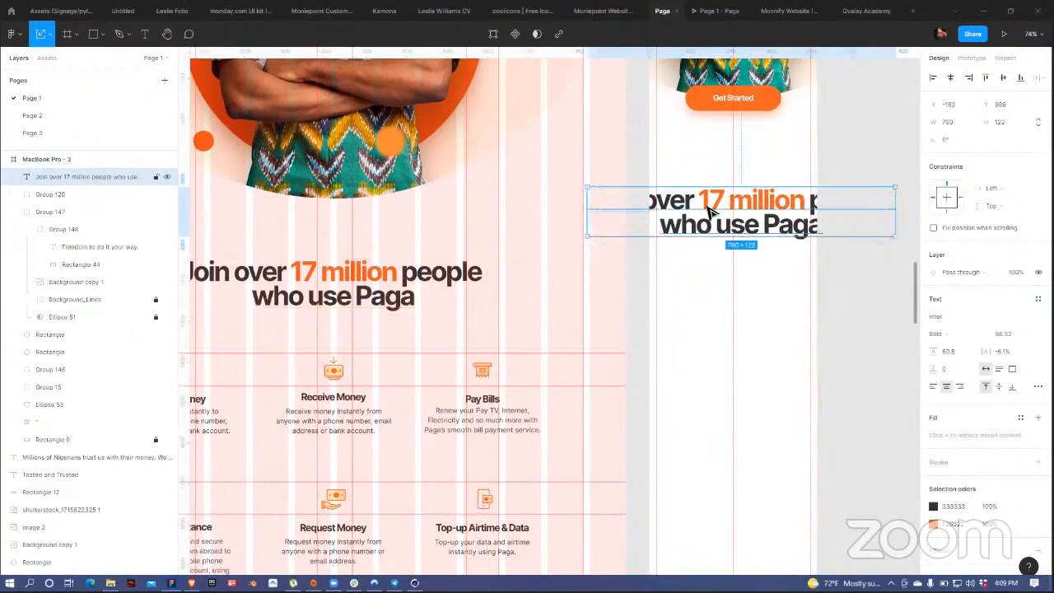
Step: Place the heading copy in the mobile frame with a line break before '17 million'
drag(684, 208, 781, 163)
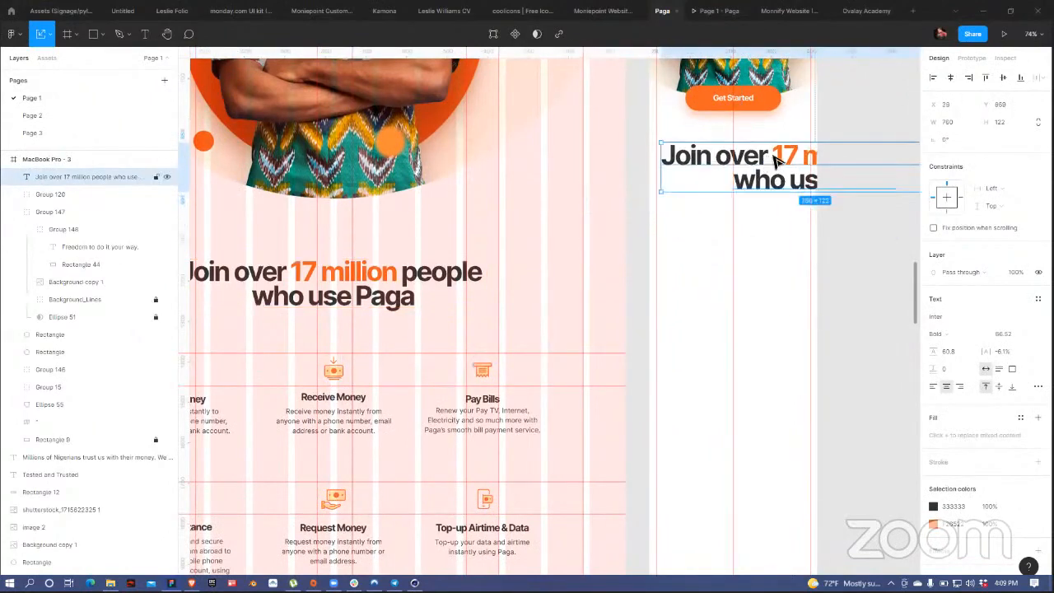
double_click(783, 163)
click(776, 158)
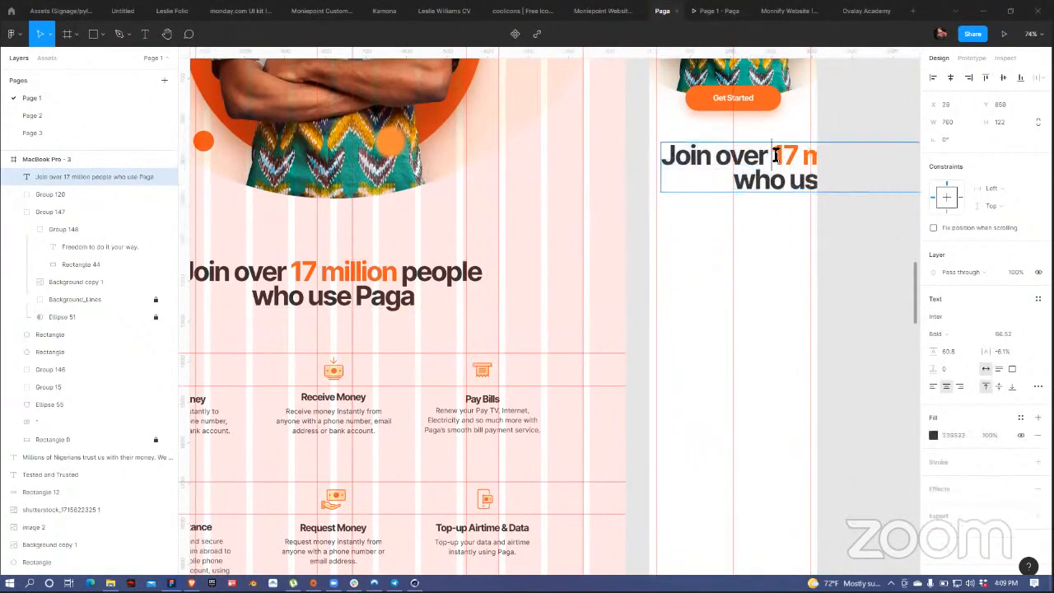
key(Return)
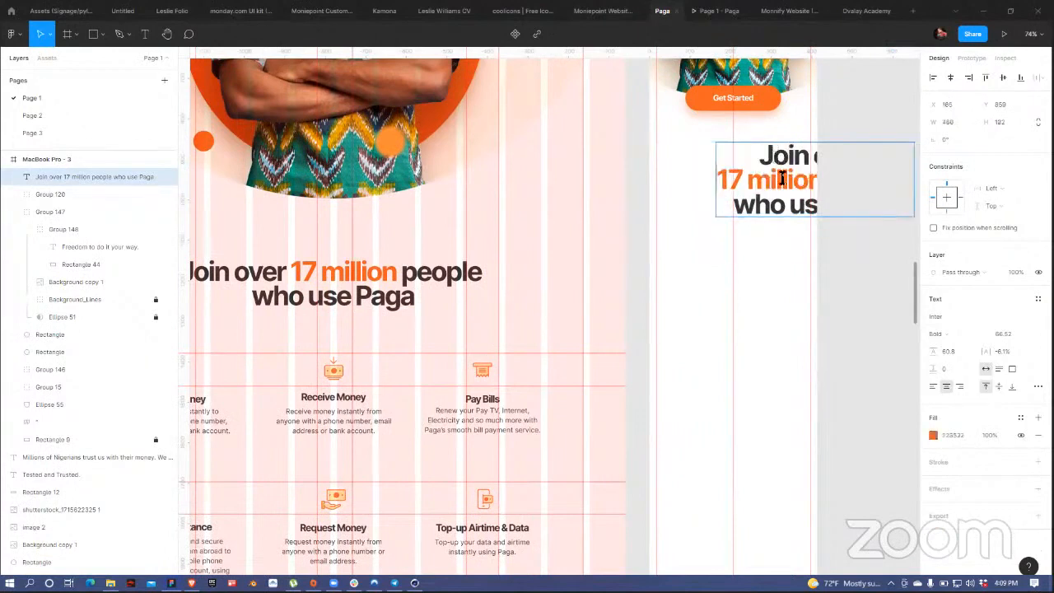
key(Escape)
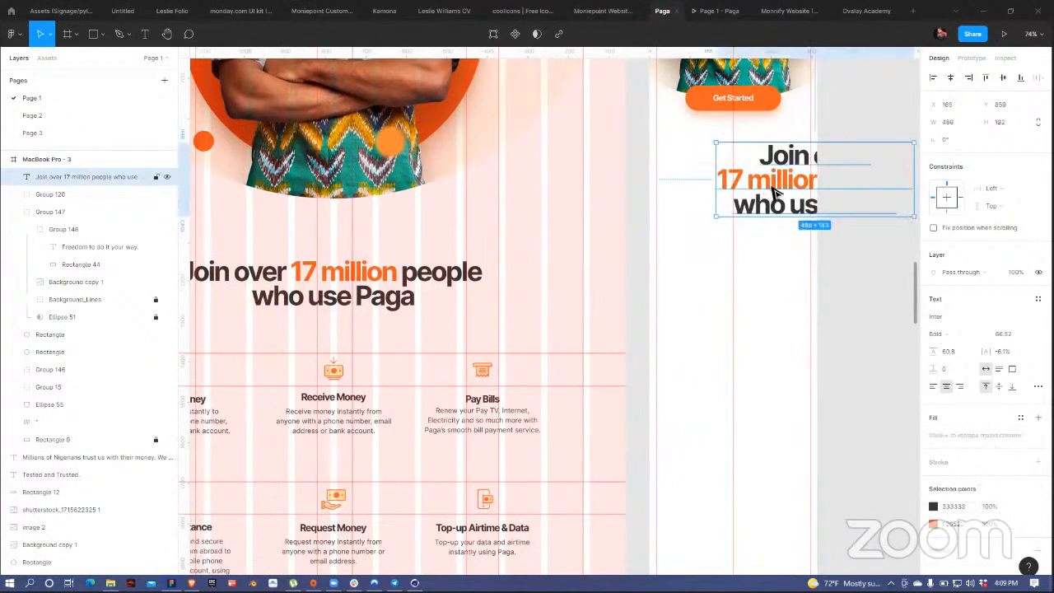
drag(772, 191, 728, 189)
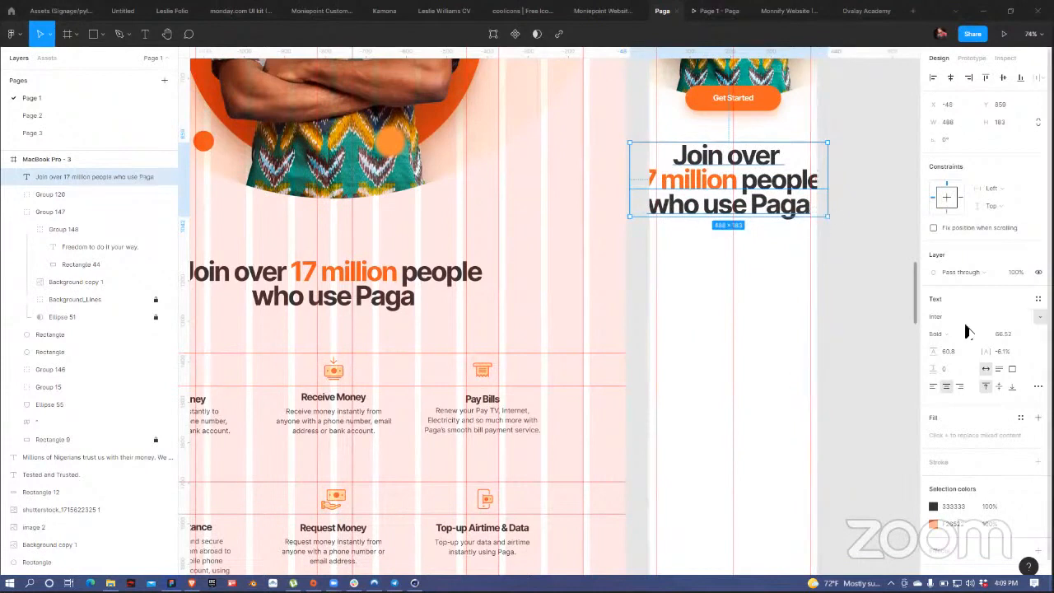
Step: Set the mobile heading to font size 50 with 50.8 line height
click(1009, 332)
text(40)
key(Return)
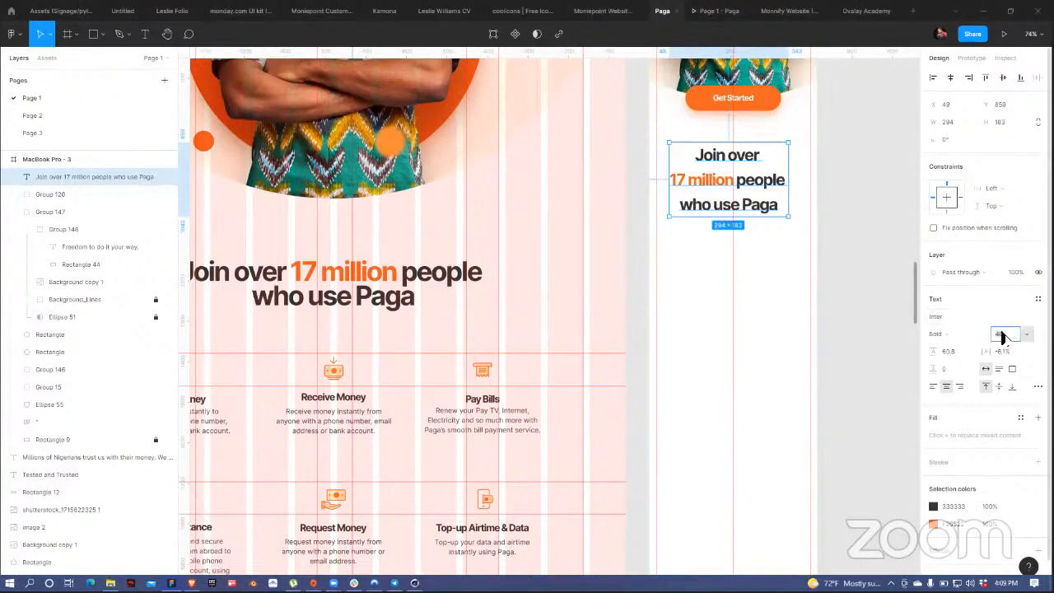
key(Return)
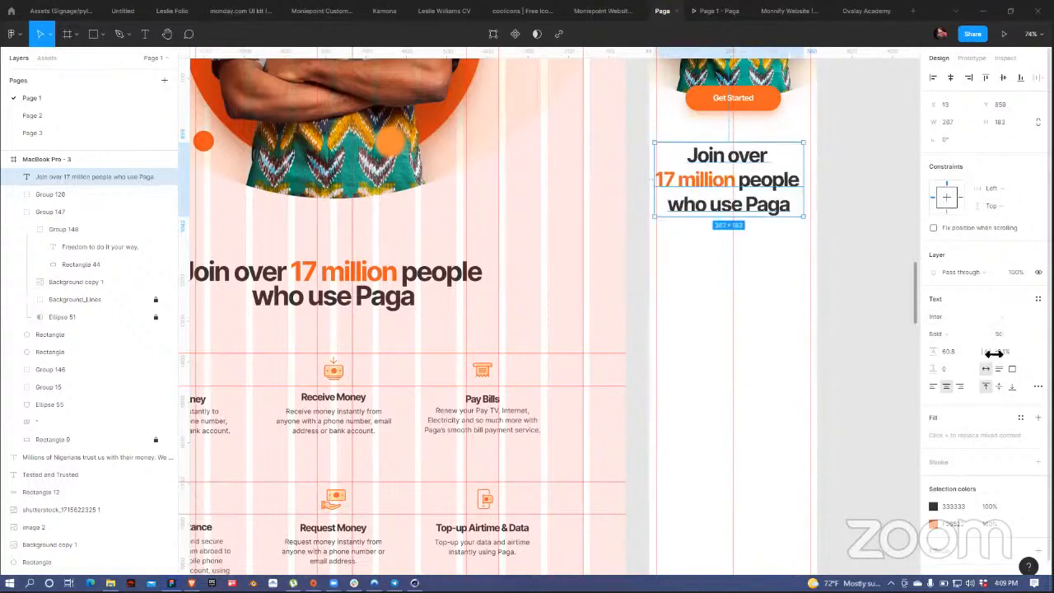
drag(934, 351, 928, 350)
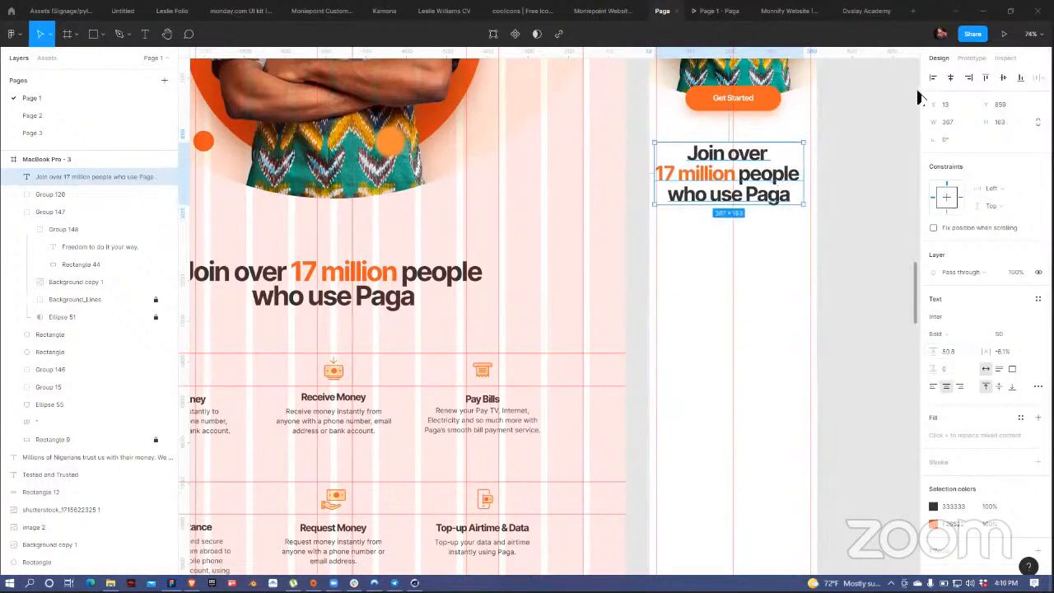
Step: Centre the heading just below the Get Started button
drag(758, 188, 762, 188)
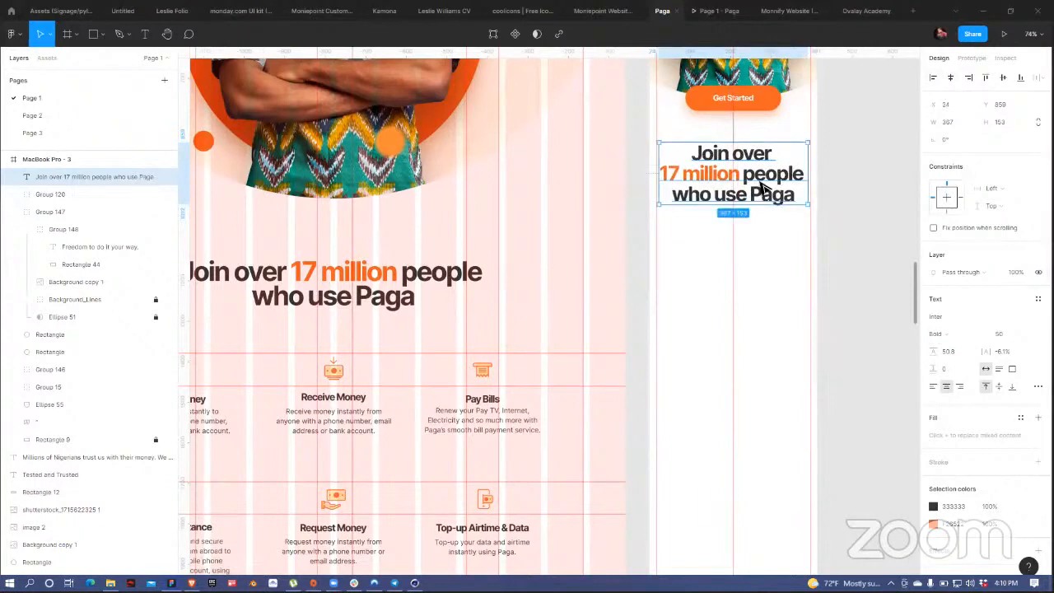
drag(762, 188, 766, 198)
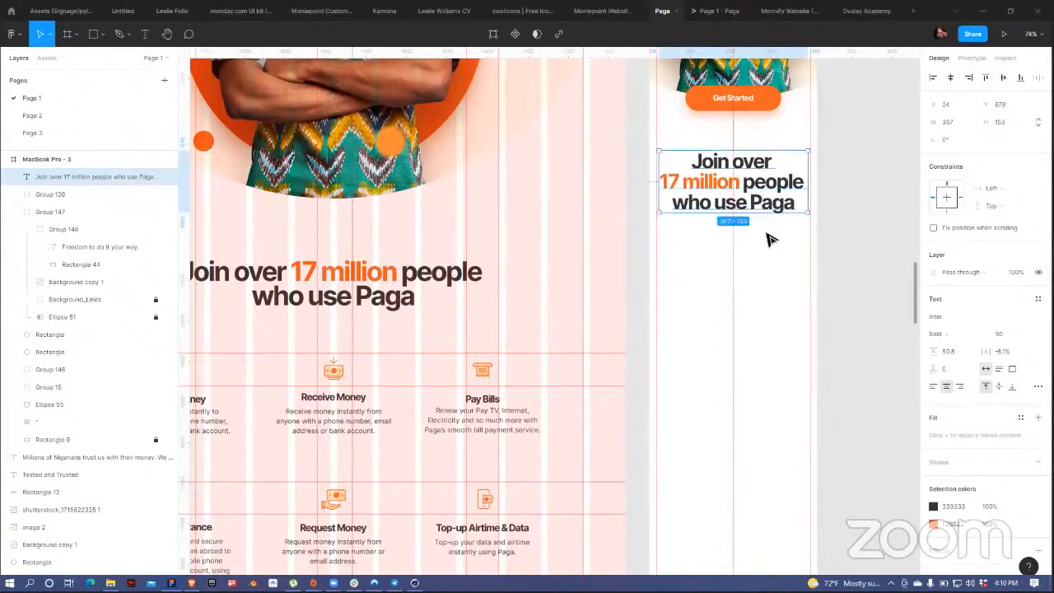
click(766, 235)
drag(648, 320, 739, 250)
drag(391, 298, 443, 258)
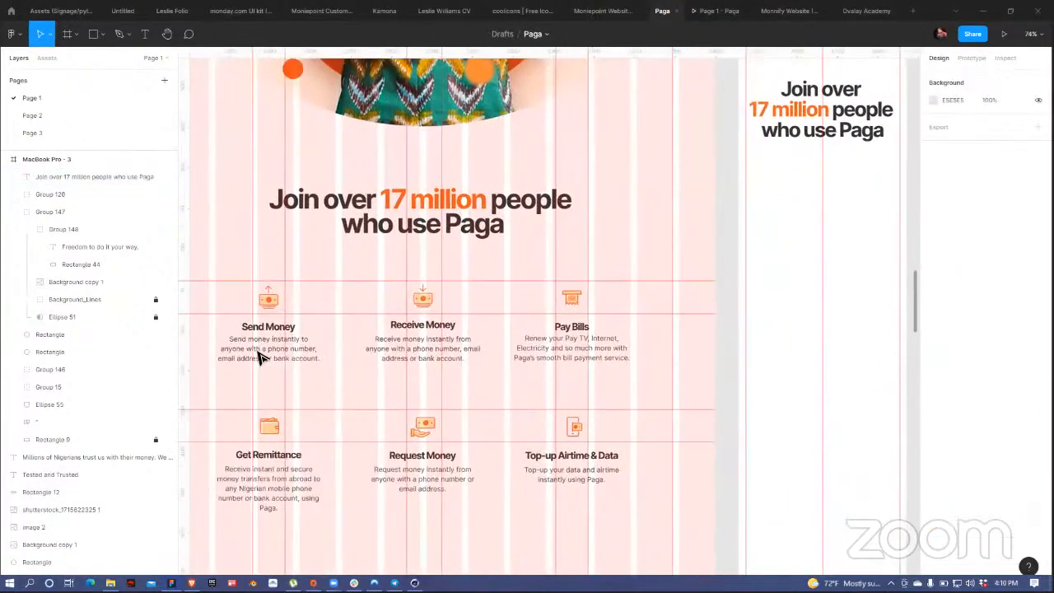
Step: Group the Send Money icon and text and copy it into the mobile frame
click(271, 341)
drag(331, 334, 795, 252)
click(268, 328)
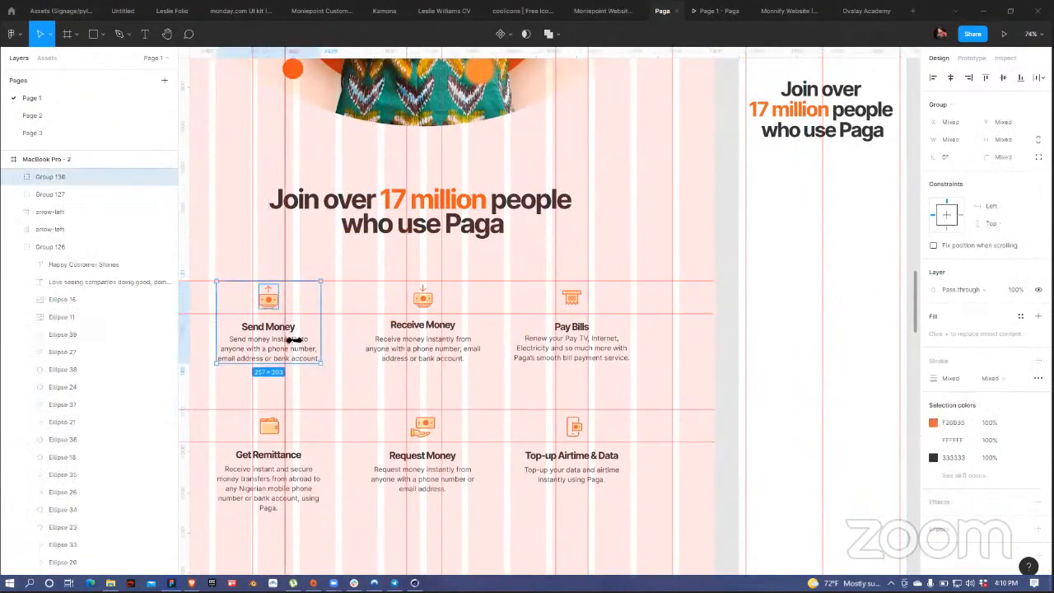
key(ctrl+g)
drag(270, 342, 823, 253)
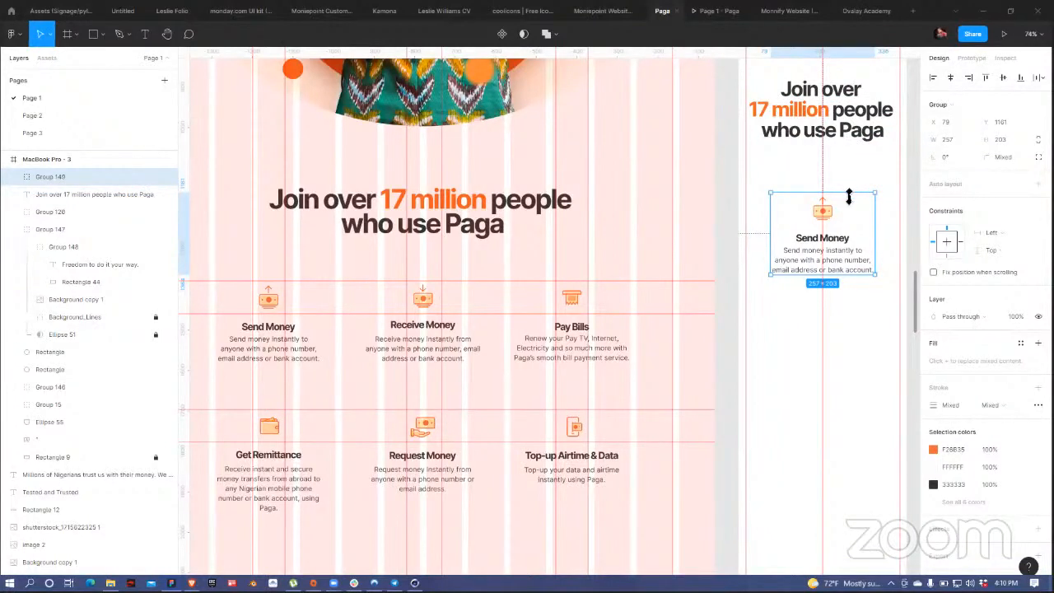
Step: Copy Receive Money and a grouped Pay Bills item into the mobile column below Send Money
click(427, 346)
drag(455, 305, 825, 333)
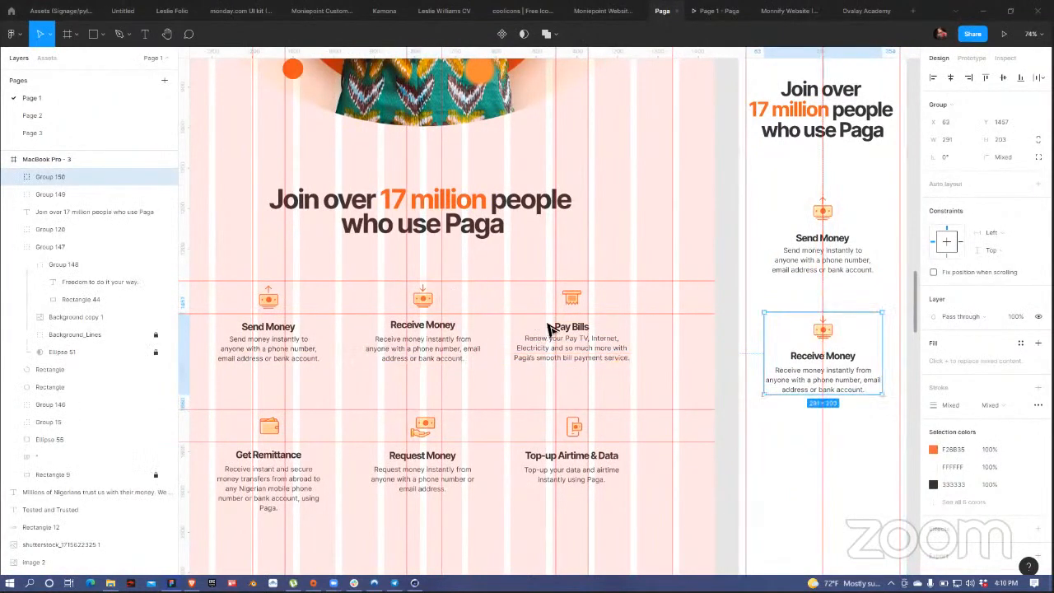
click(569, 300)
shift+click(628, 358)
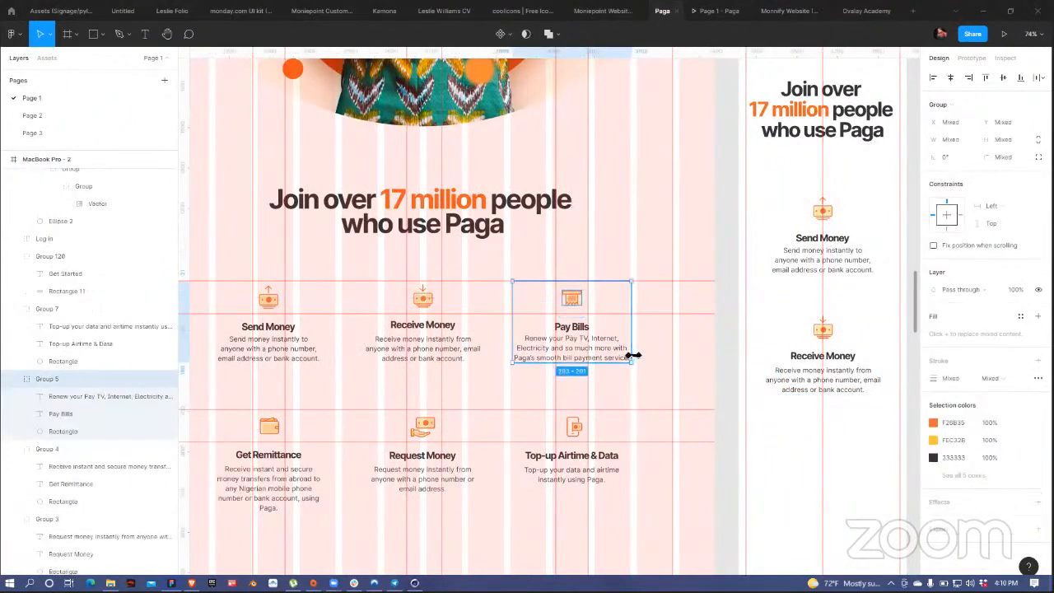
key(ctrl+g)
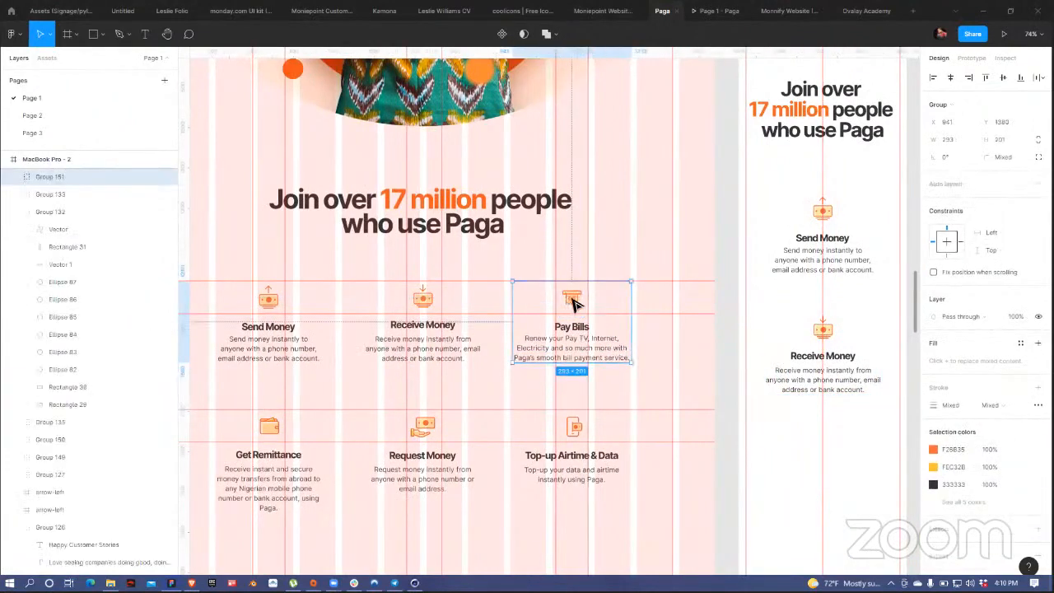
drag(574, 303, 828, 447)
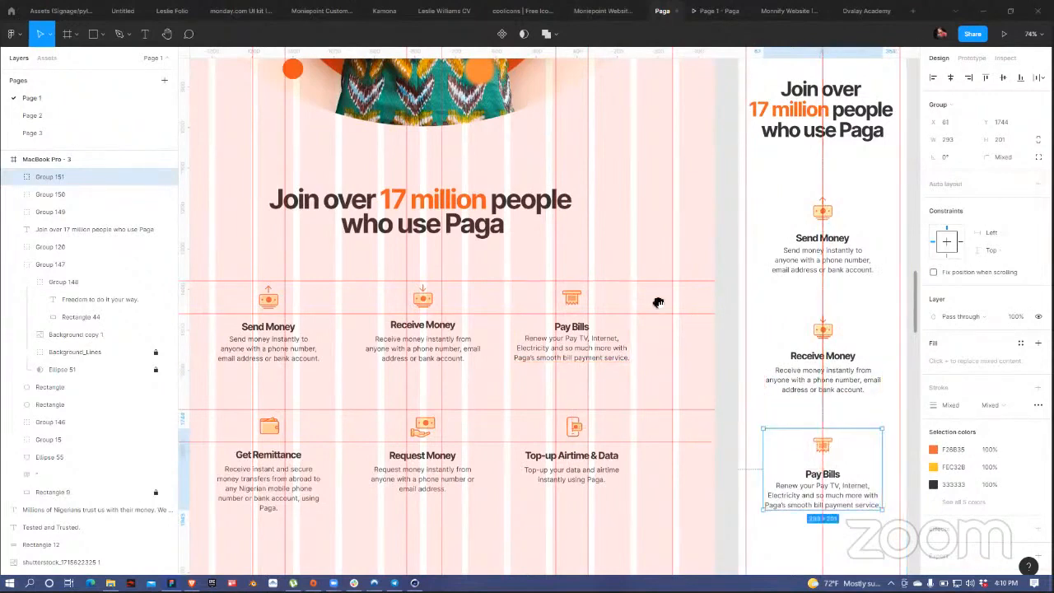
Step: Group the Get Remittance icon and text and copy it below Pay Bills
scroll(659, 302, down, 2)
scroll(658, 303, right, 1)
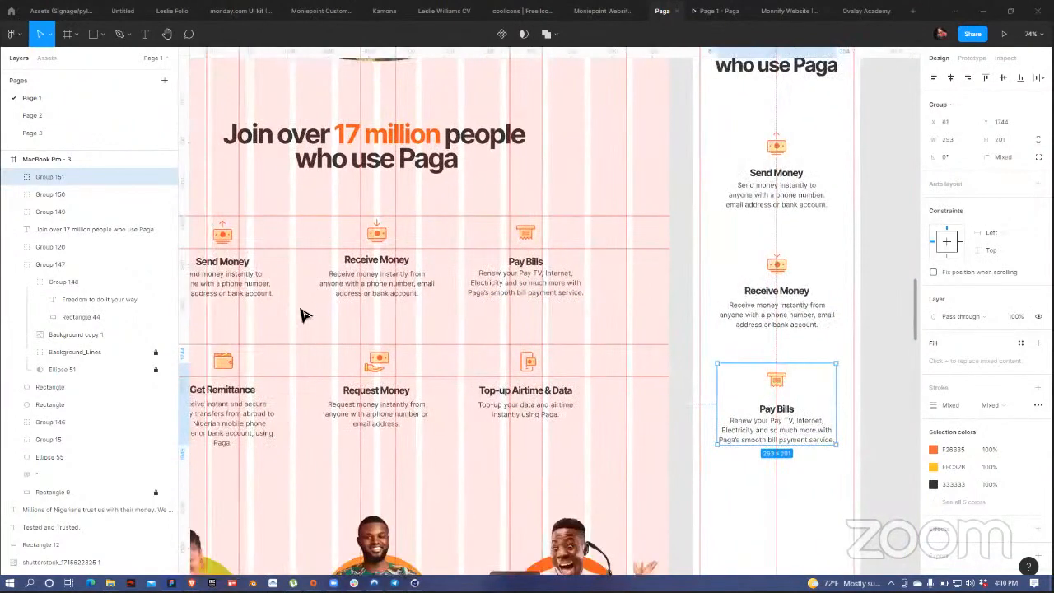
scroll(304, 315, down, 2)
scroll(305, 316, left, 1)
click(296, 253)
shift+click(306, 316)
key(ctrl+g)
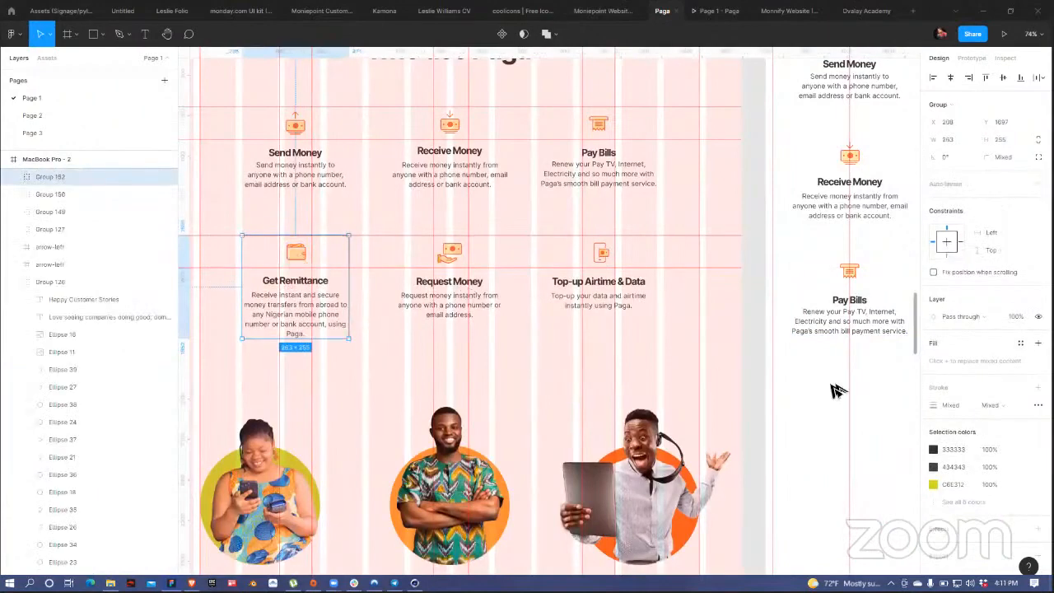
drag(832, 385, 849, 401)
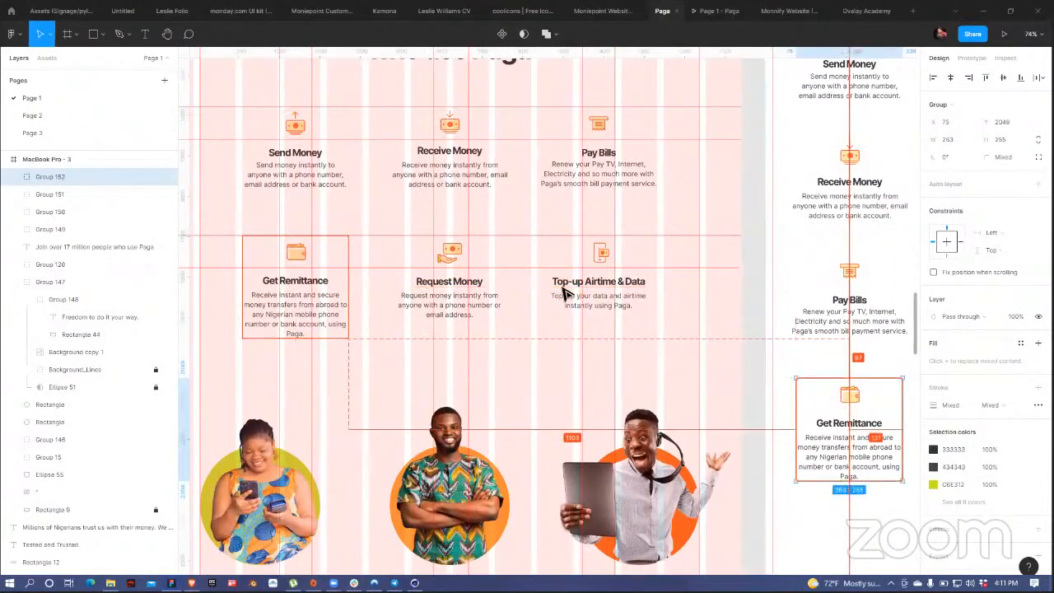
Step: Group the Request Money icon and text and copy it into the mobile service column
click(450, 257)
shift+click(492, 315)
key(ctrl+g)
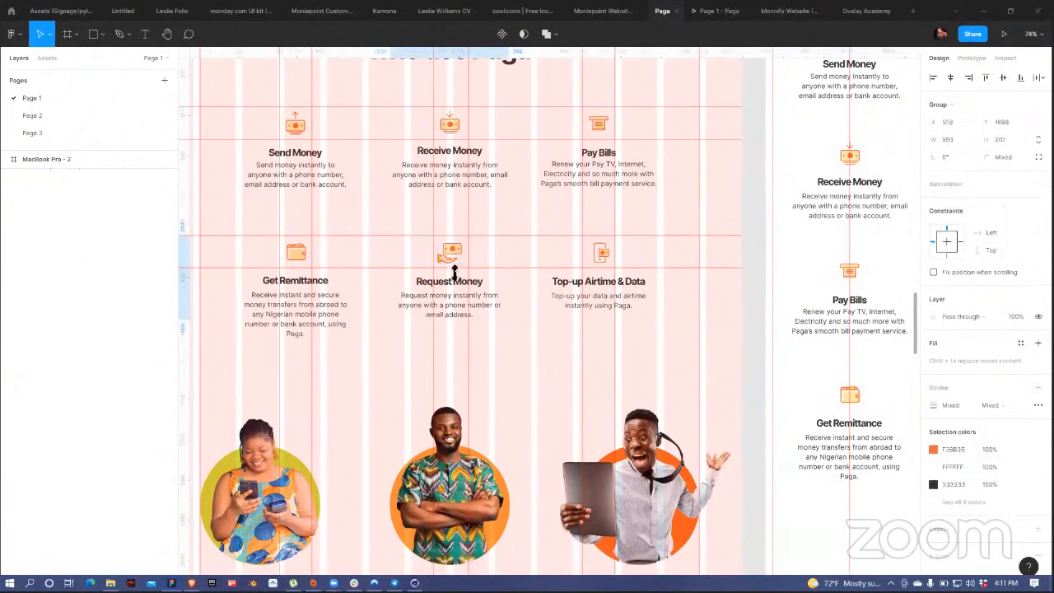
drag(452, 262, 854, 538)
Step: Copy the Top-up Airtime & Data item into the mobile frame's service column
click(605, 292)
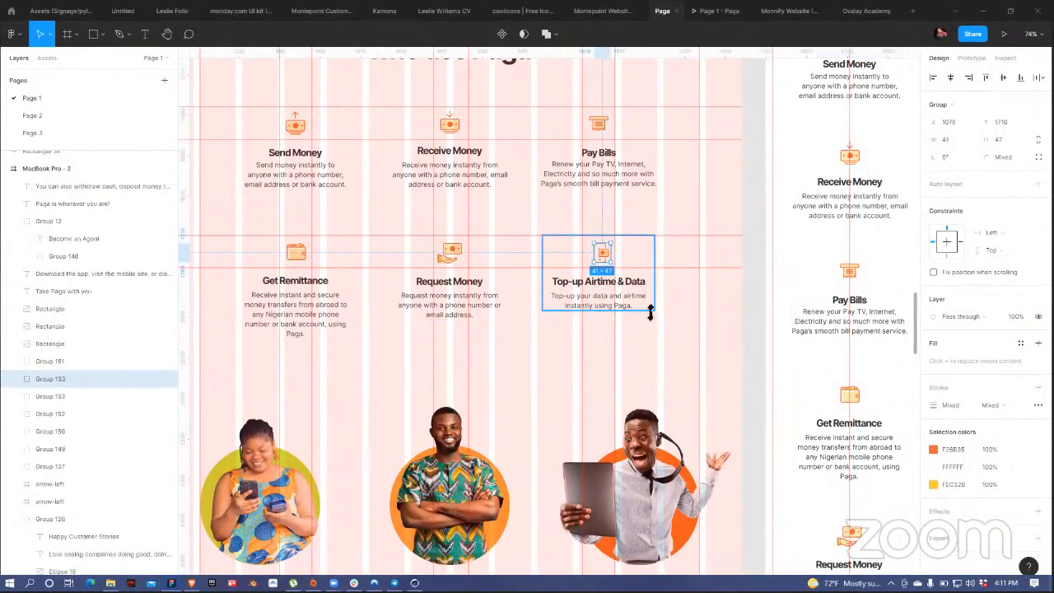
scroll(865, 329, down, 5)
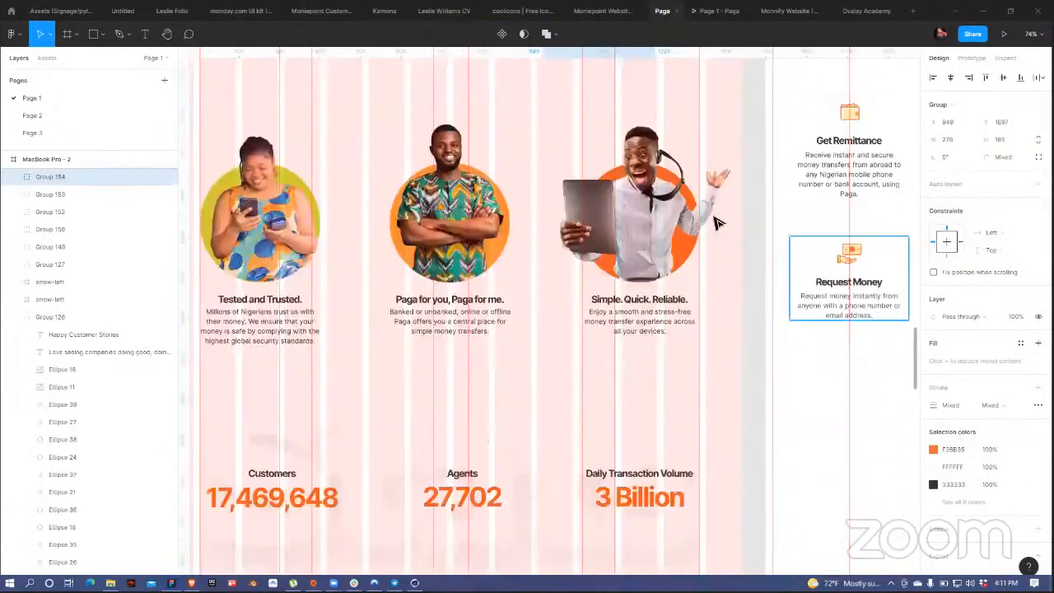
scroll(586, 113, up, 1)
drag(608, 68, 860, 477)
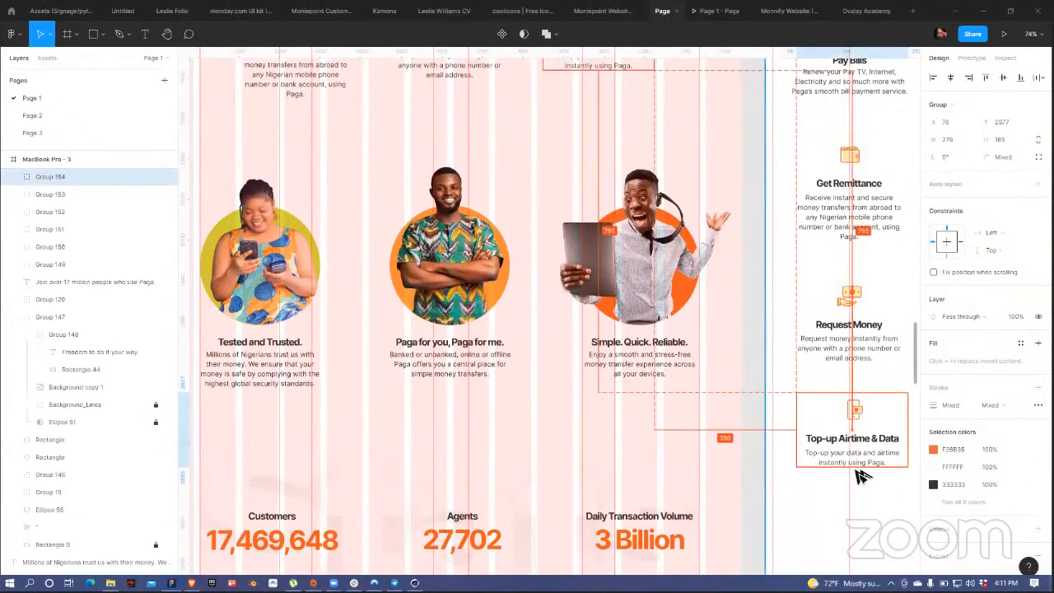
scroll(654, 319, right, 2)
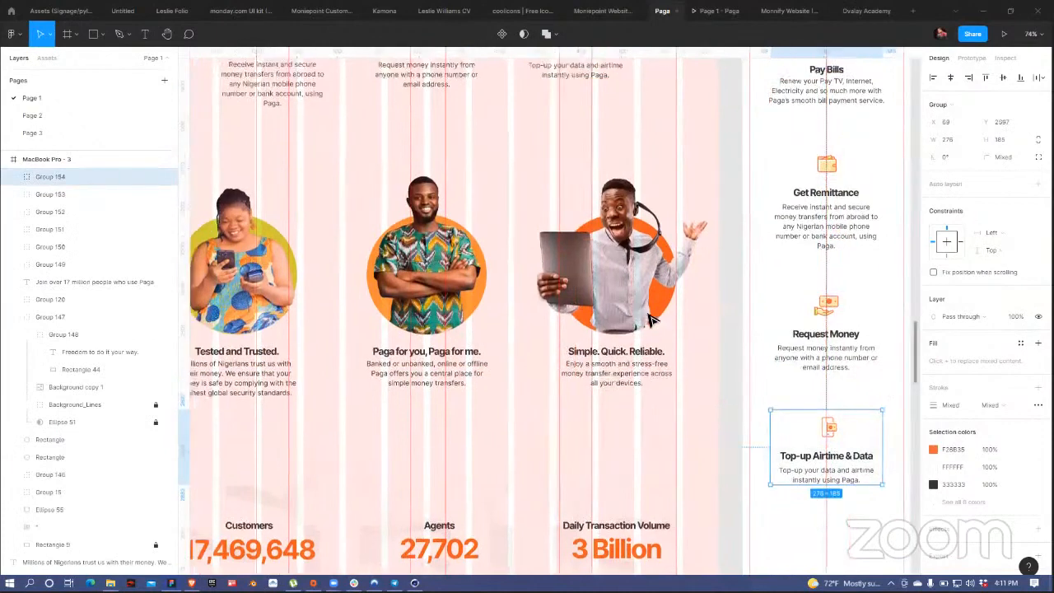
scroll(652, 320, up, 1)
scroll(651, 322, right, 2)
scroll(651, 321, up, 2)
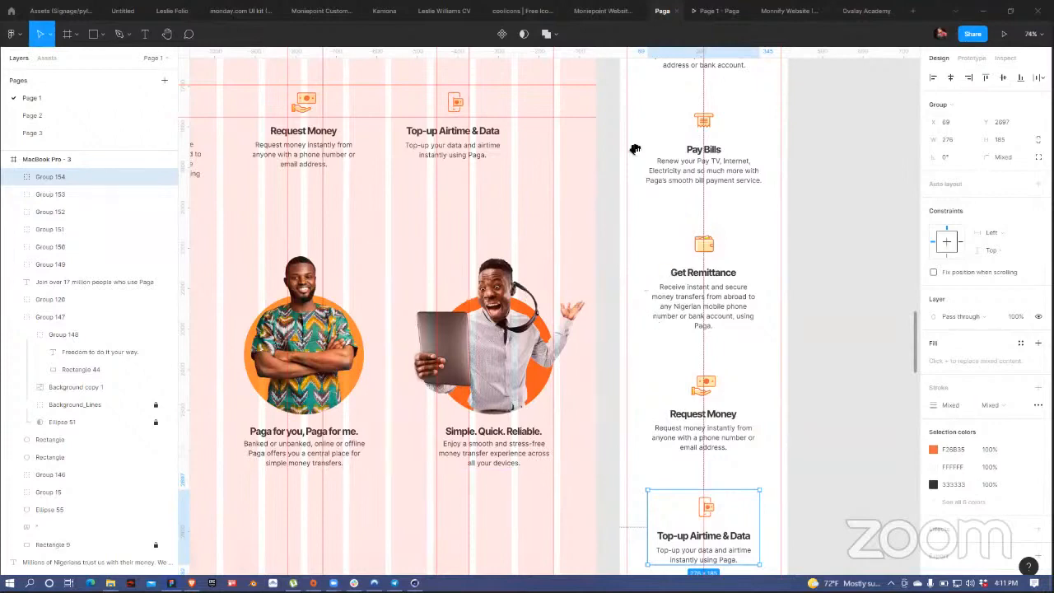
scroll(619, 437, up, 10)
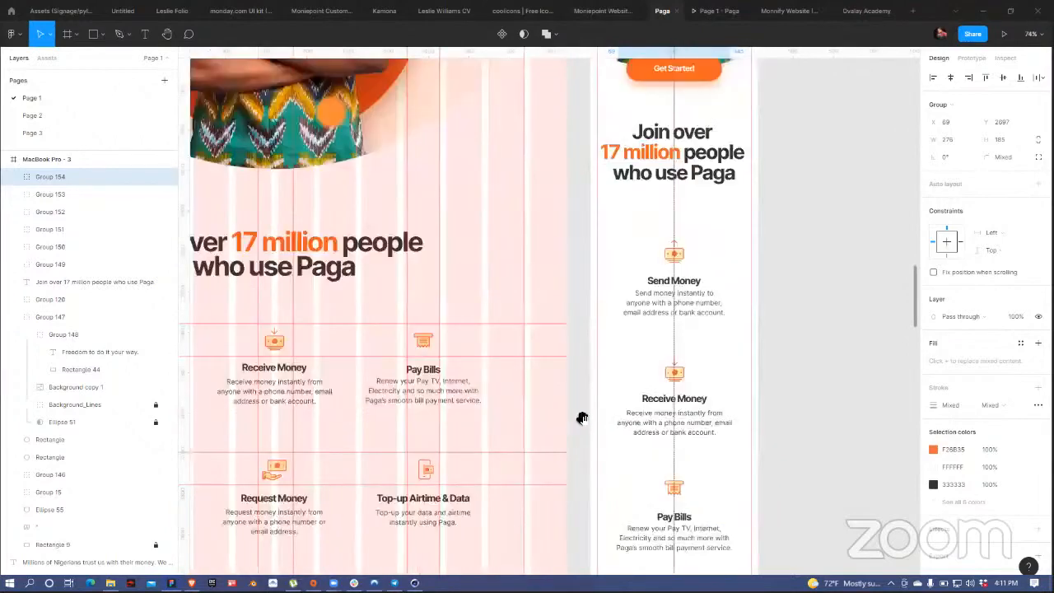
scroll(596, 365, up, 3)
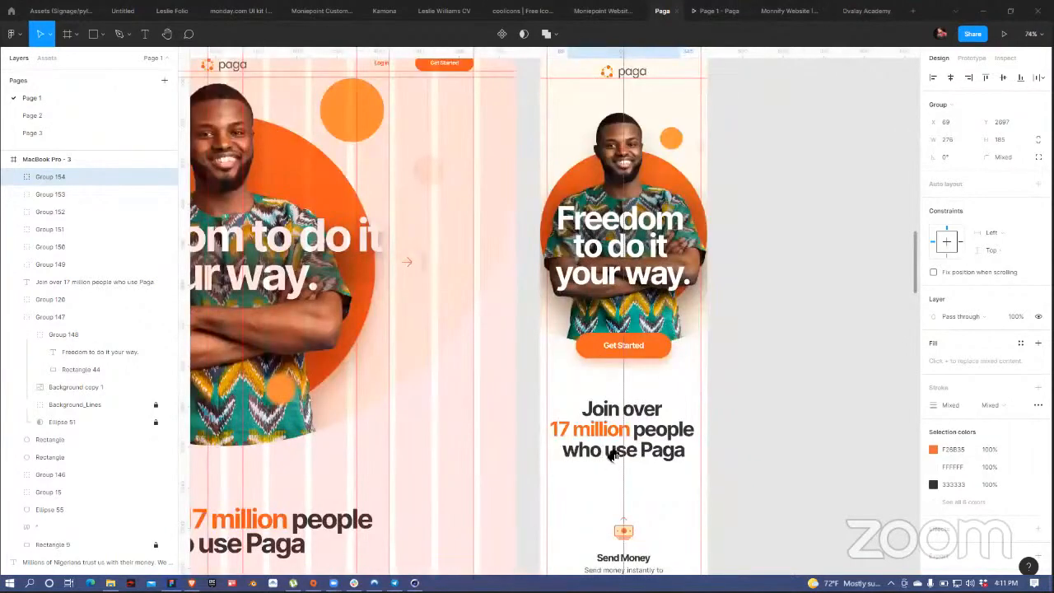
scroll(610, 363, down, 1)
scroll(616, 68, down, 10)
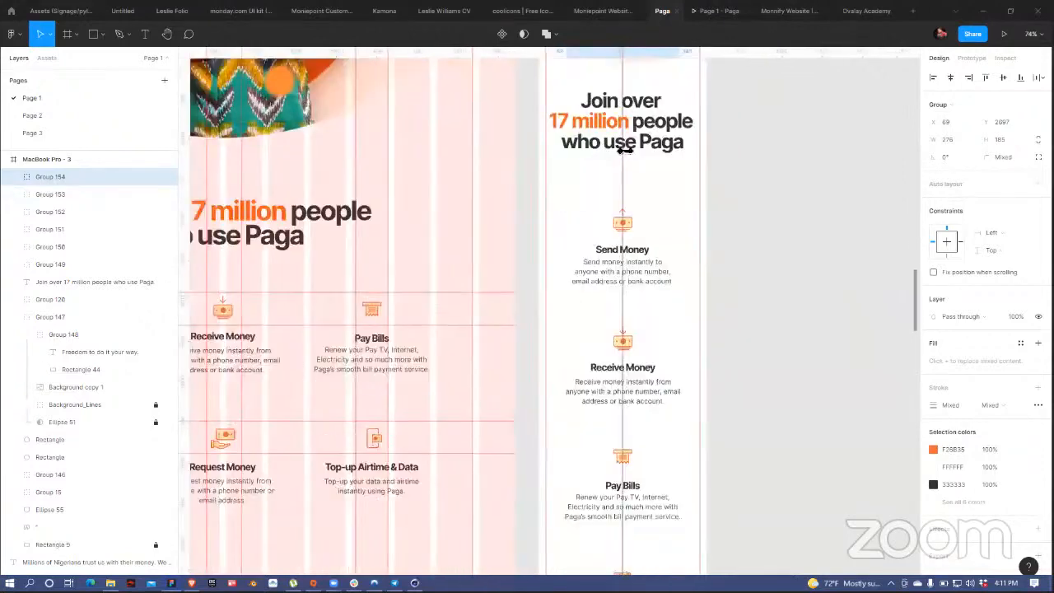
Step: Select the service items from Send Money to Top-up Airtime & Data and set their spacing to 80
click(666, 321)
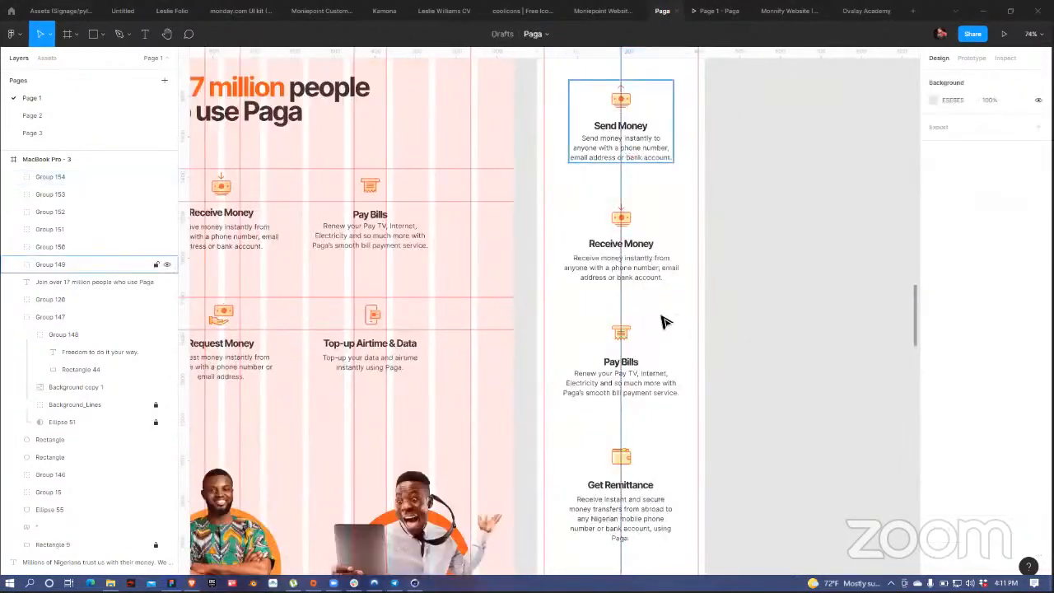
shift+click(664, 387)
shift+click(649, 487)
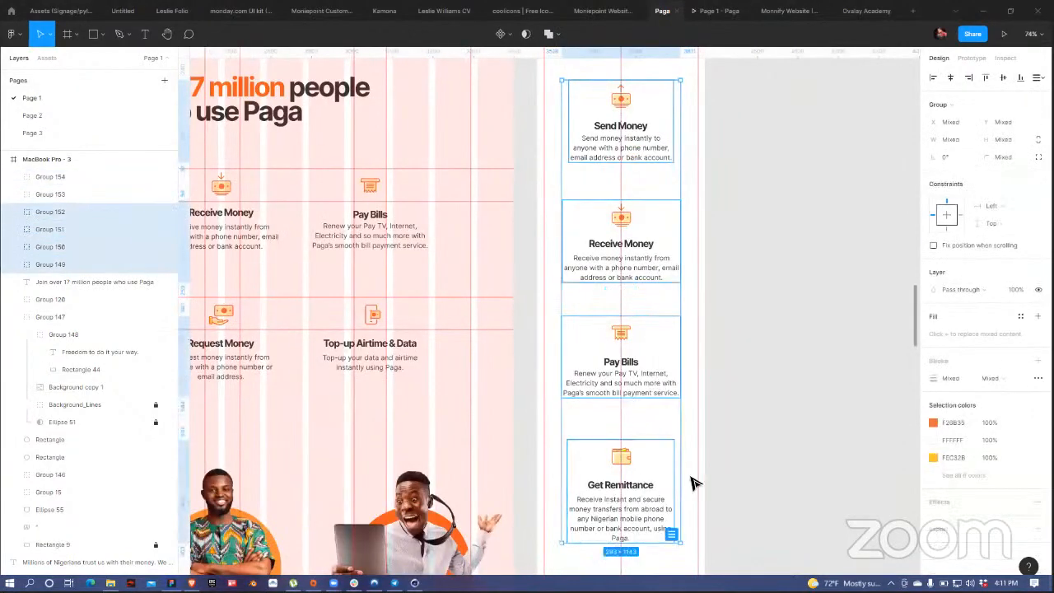
scroll(695, 485, down, 3)
shift+click(663, 507)
scroll(659, 349, down, 4)
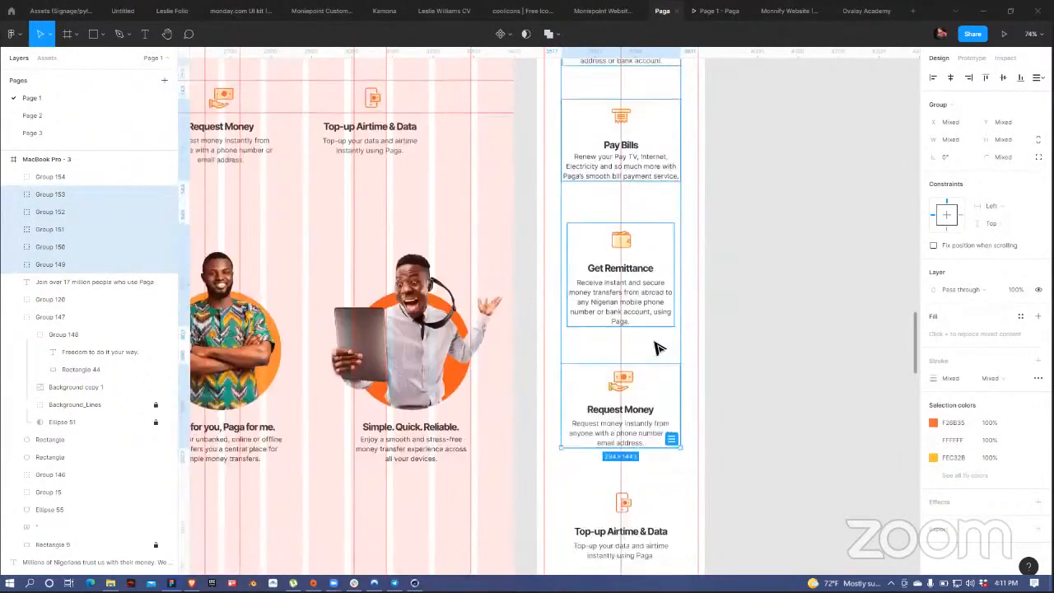
shift+click(648, 486)
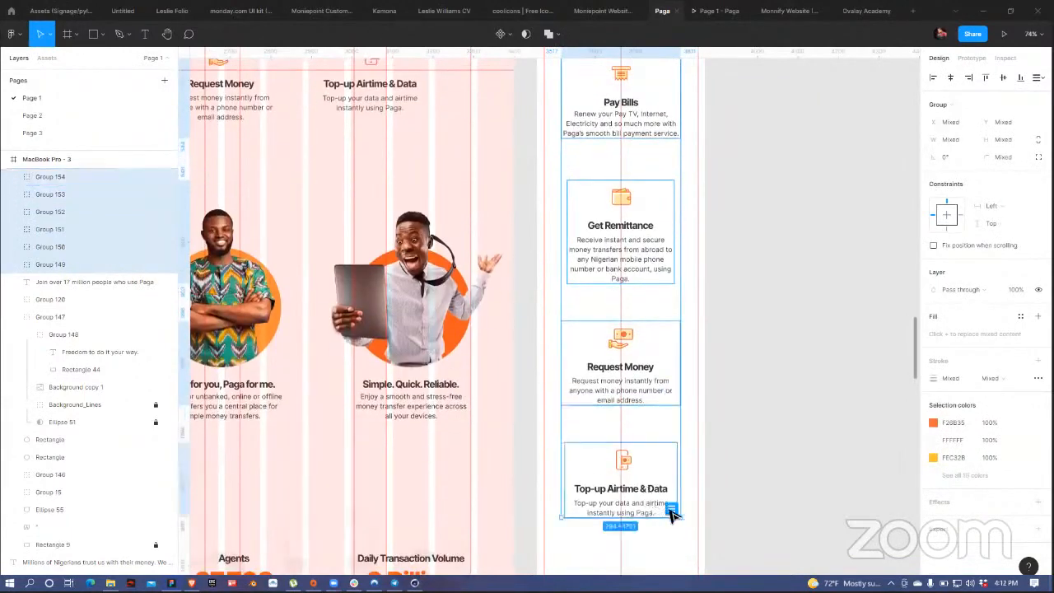
scroll(640, 198, up, 6)
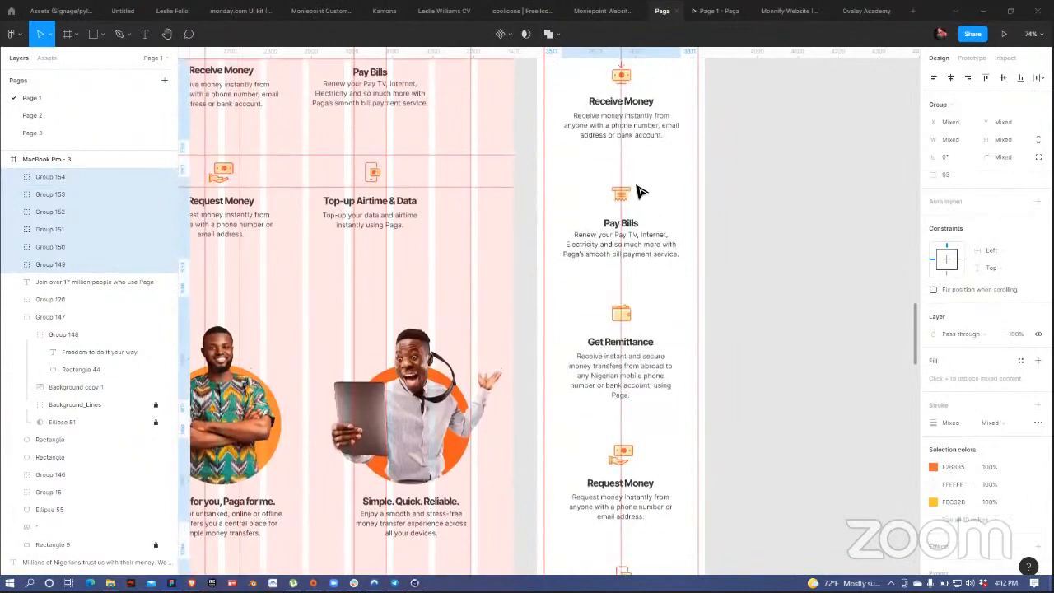
scroll(640, 191, up, 2)
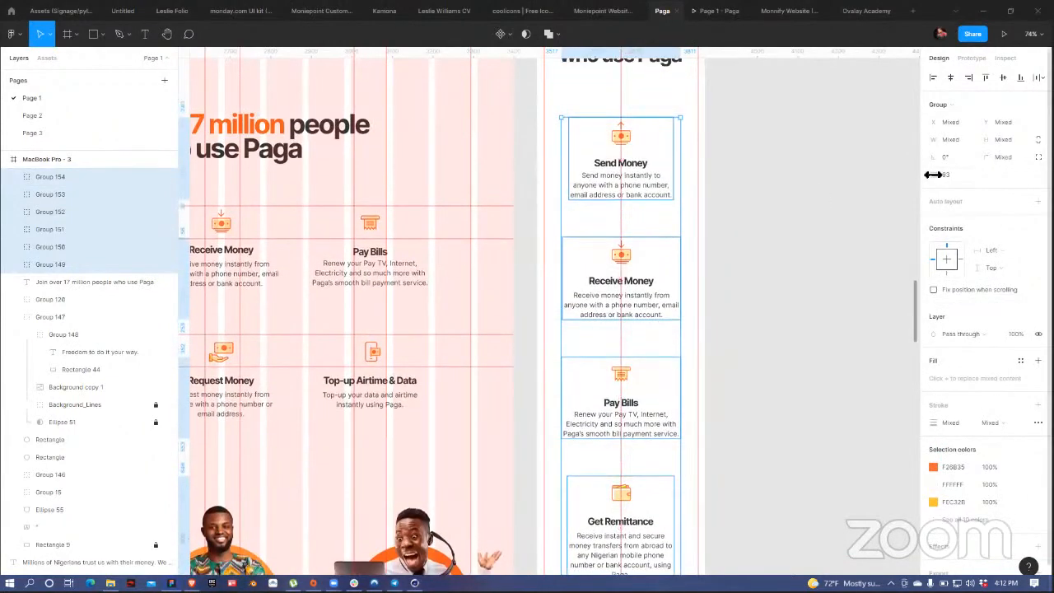
drag(933, 174, 917, 173)
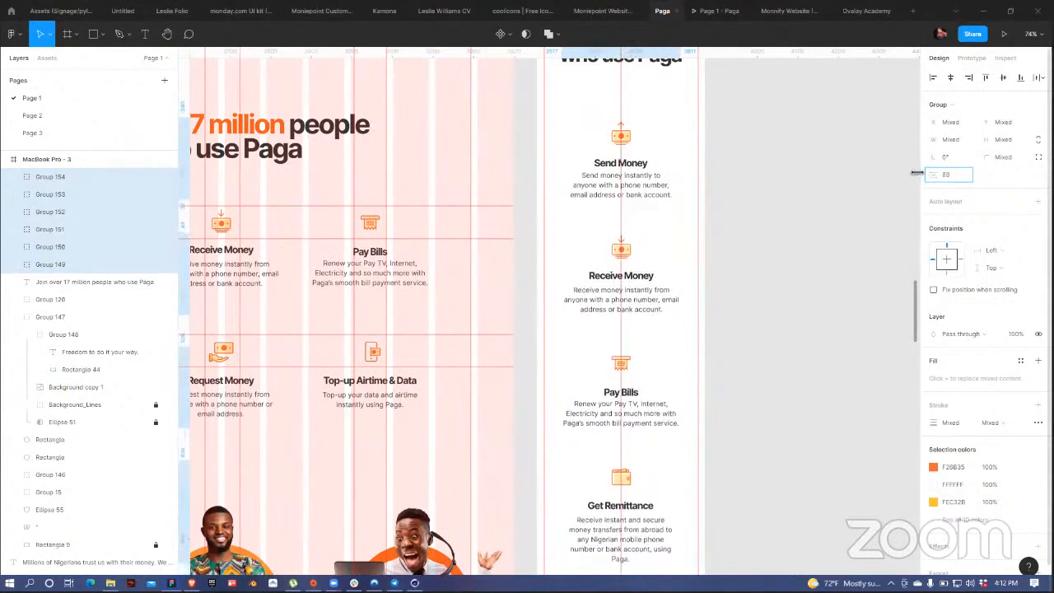
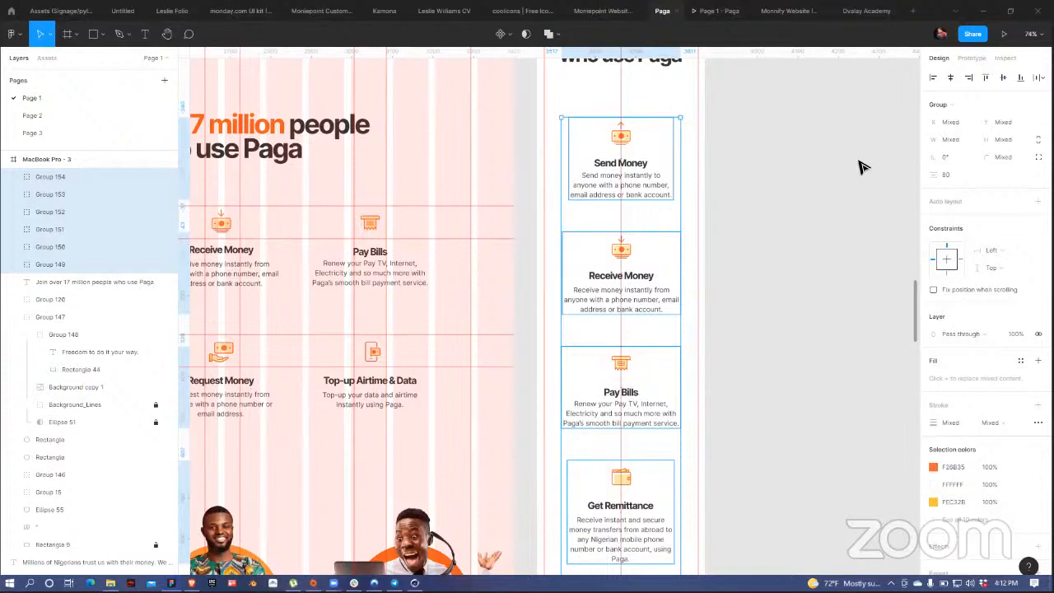
Step: Select the hero rectangles, Group 146 and Ellipse 55 layers, dropping the paga logo
scroll(723, 173, up, 6)
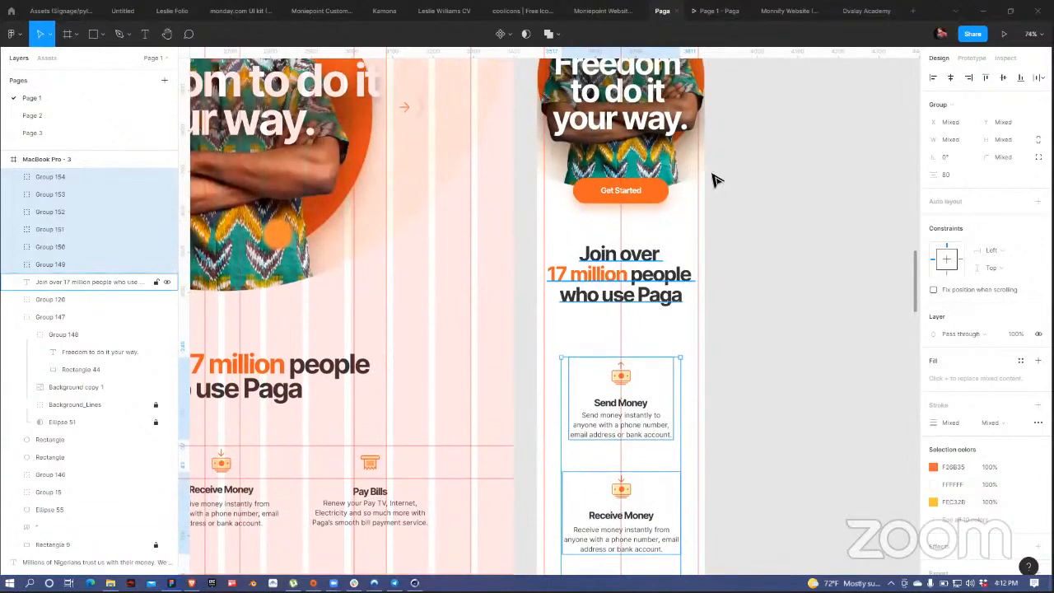
scroll(723, 344, up, 1)
scroll(680, 177, up, 4)
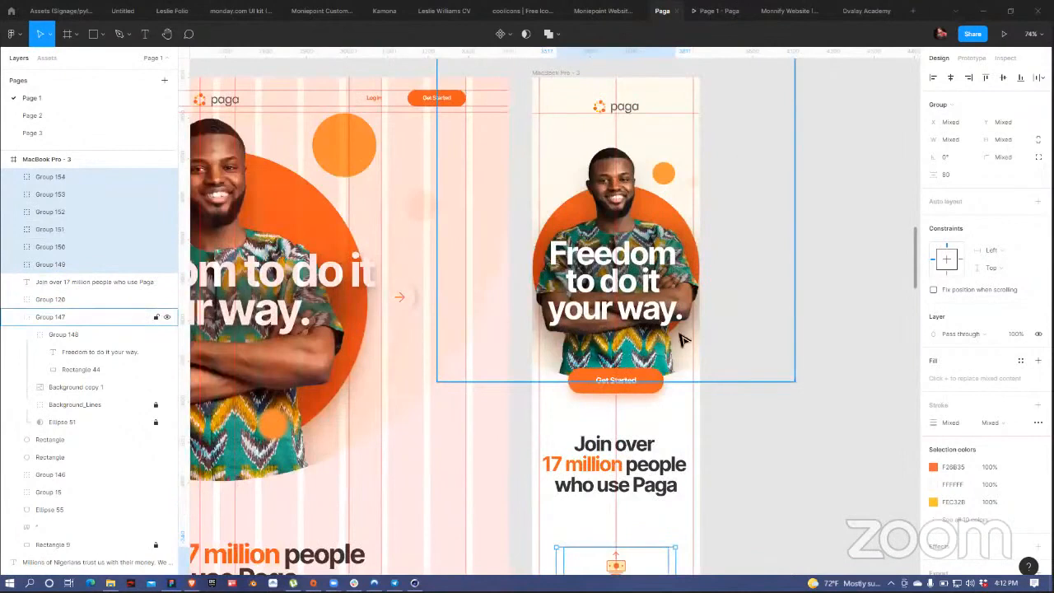
drag(681, 341, 680, 331)
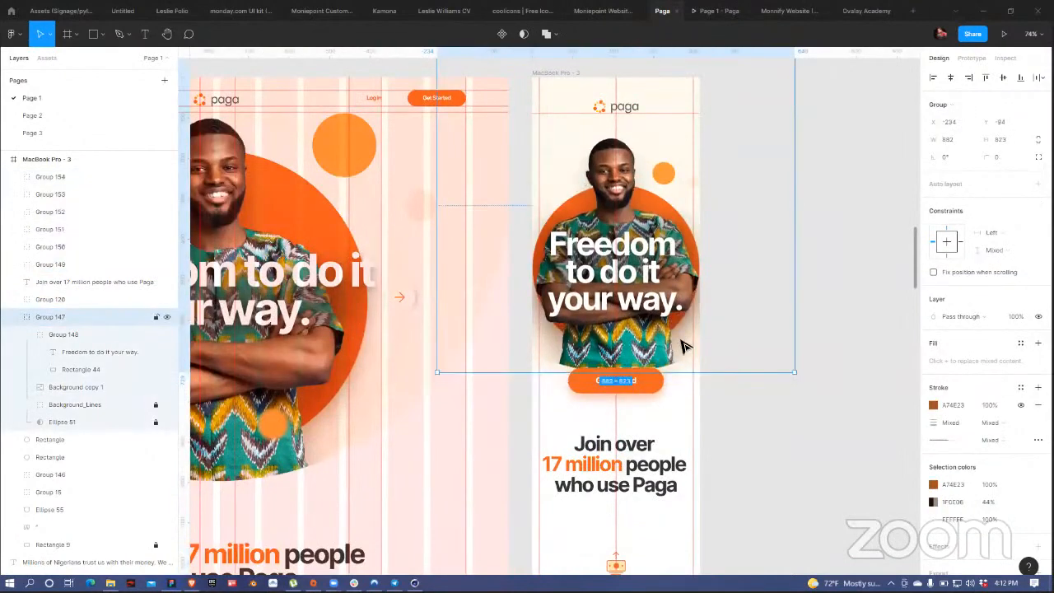
key(ctrl+z)
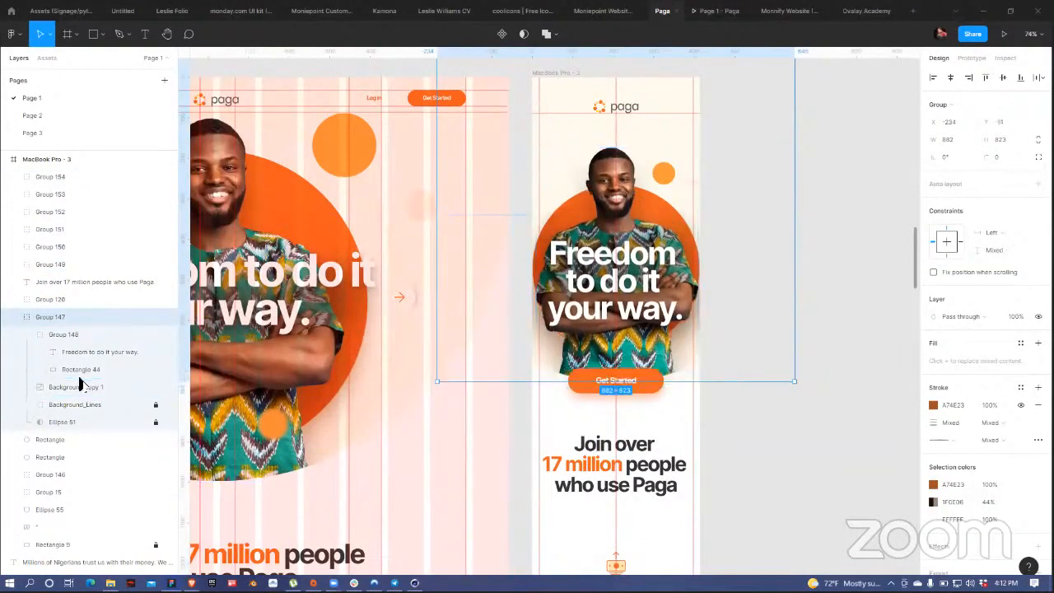
click(14, 321)
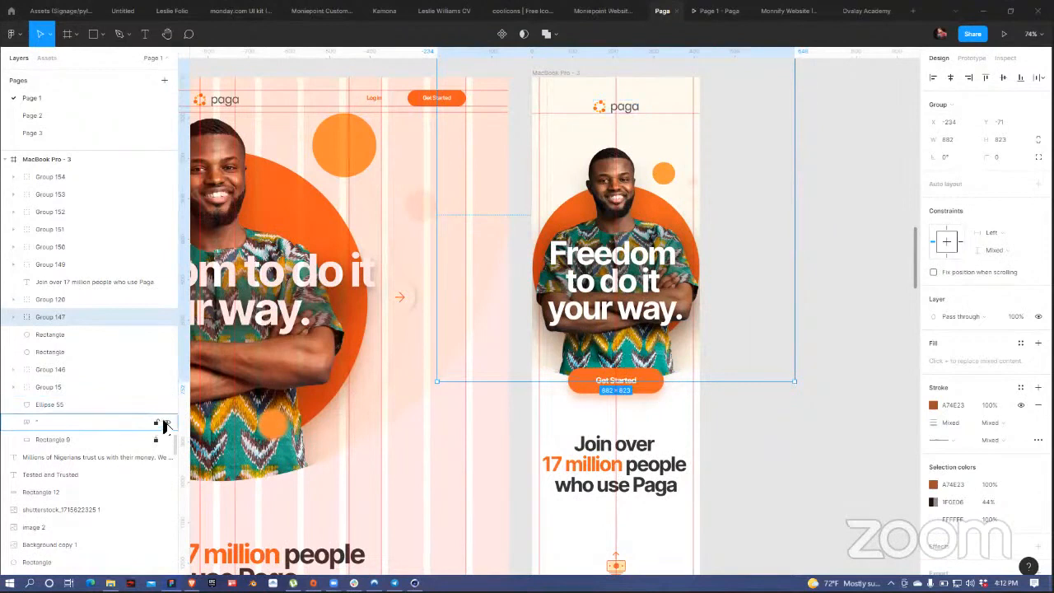
click(167, 422)
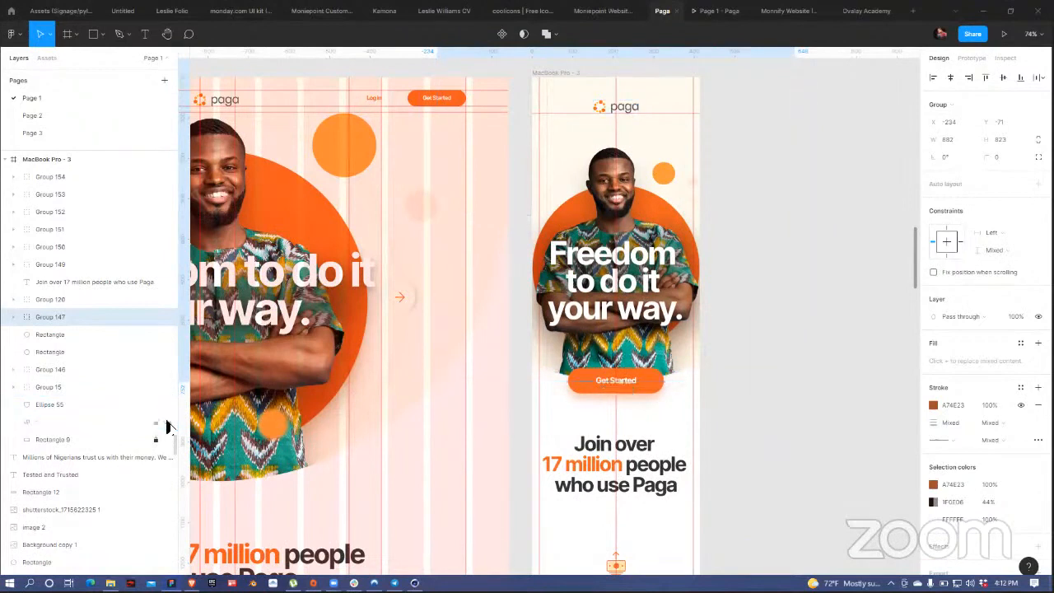
click(71, 407)
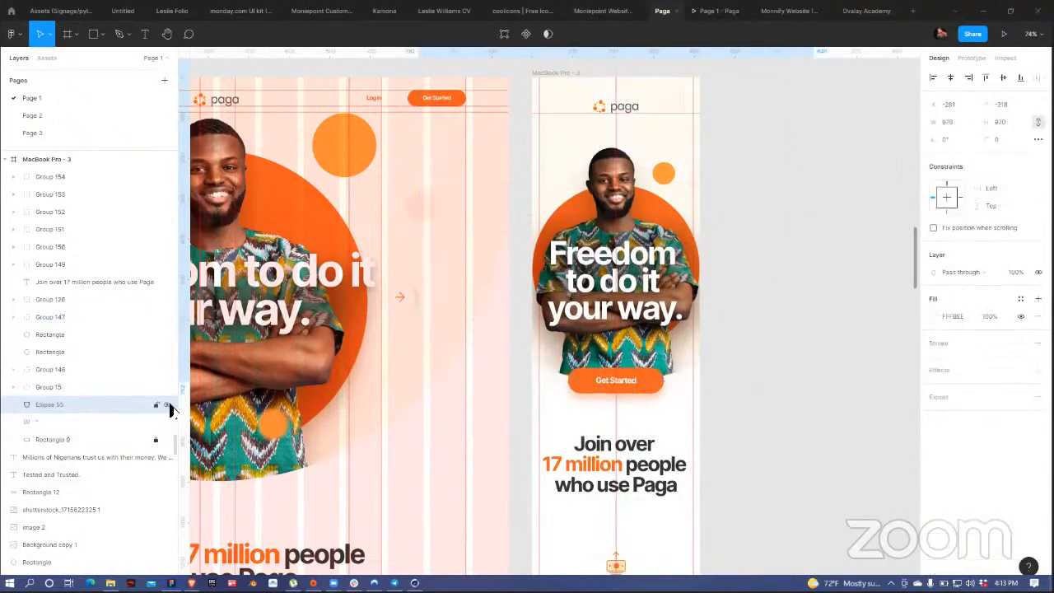
click(65, 391)
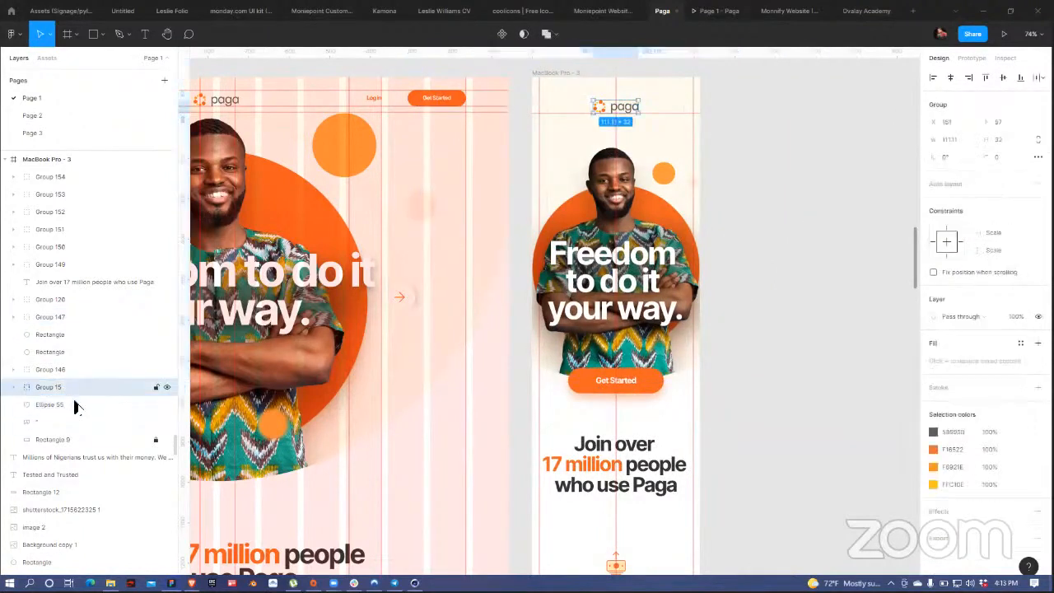
click(75, 405)
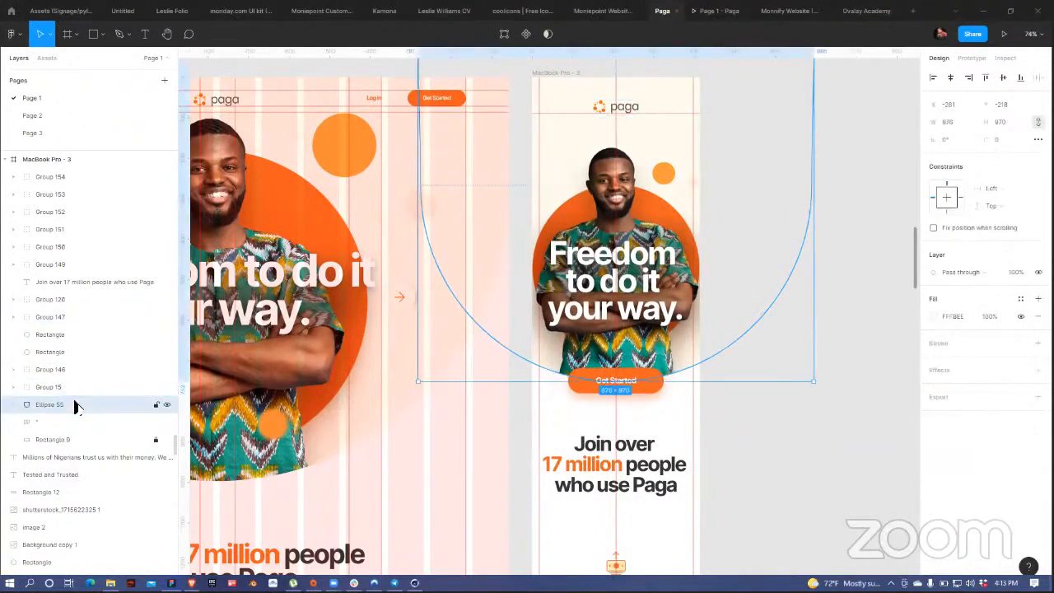
shift+click(74, 334)
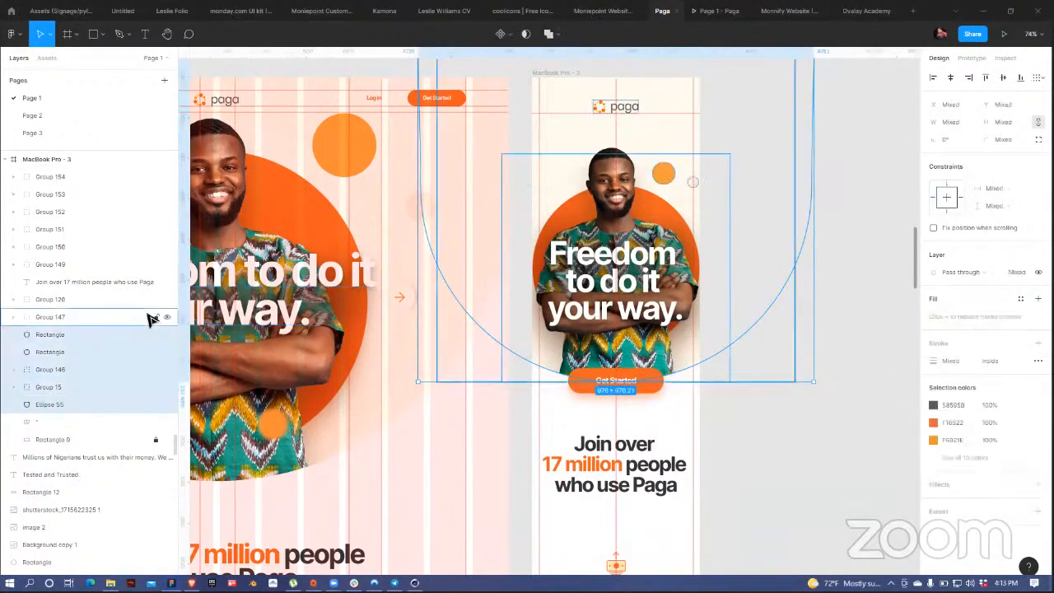
shift+click(631, 105)
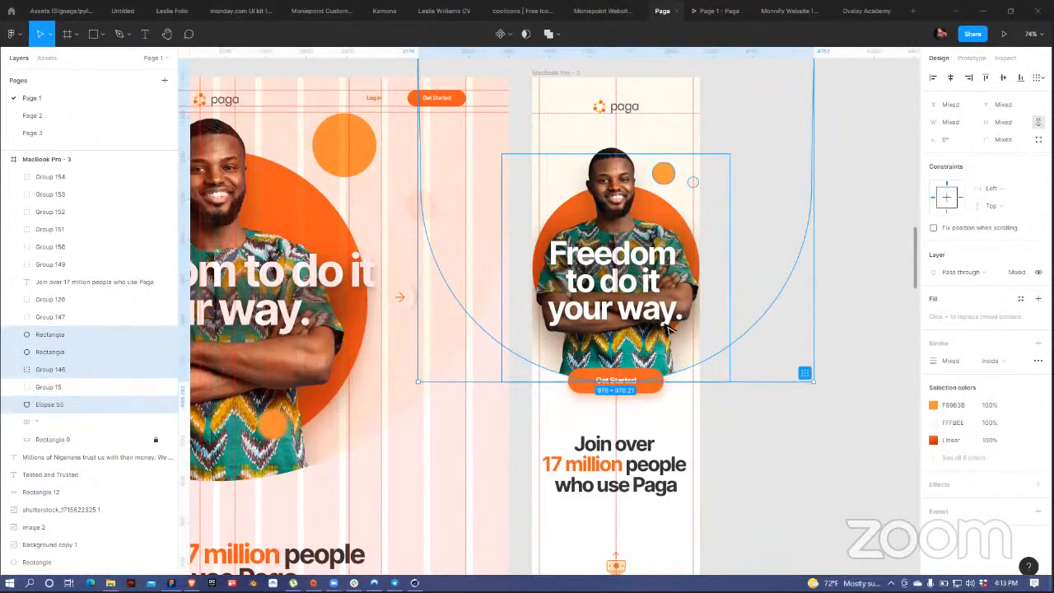
Step: Raise the hero image and orange circles slightly, and move Get Started up to Y 884
drag(668, 326, 666, 312)
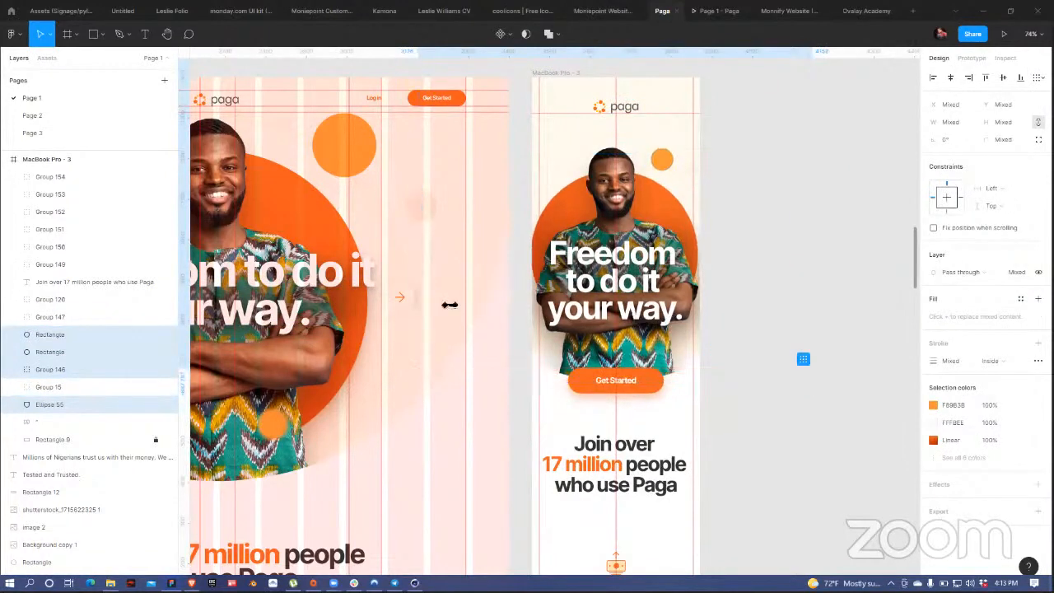
click(166, 317)
click(166, 317)
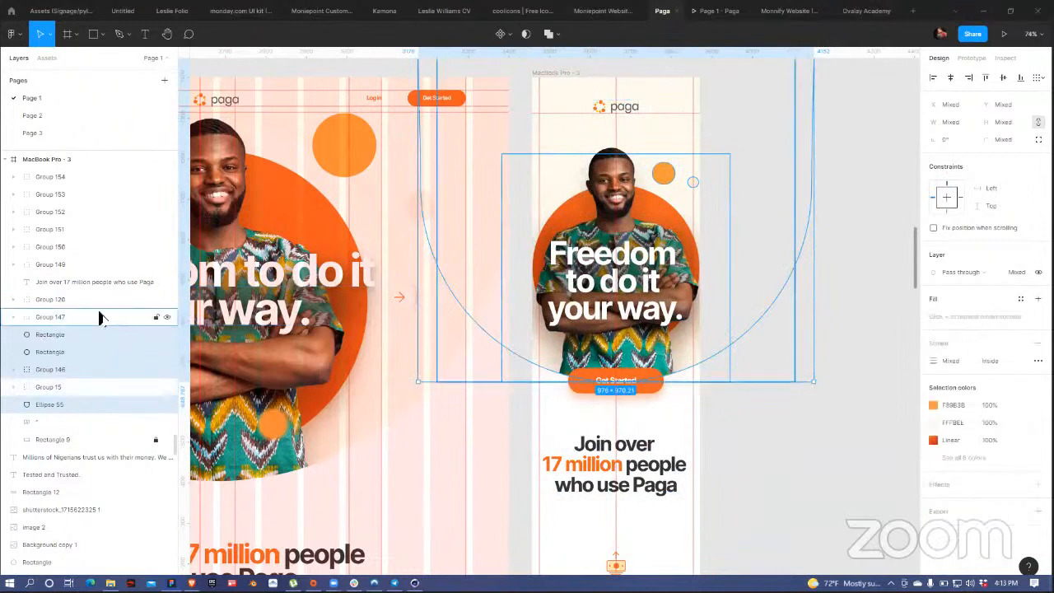
shift+click(105, 318)
mouse_move(675, 346)
mouse_down()
mouse_move(674, 332)
mouse_move(677, 341)
mouse_up()
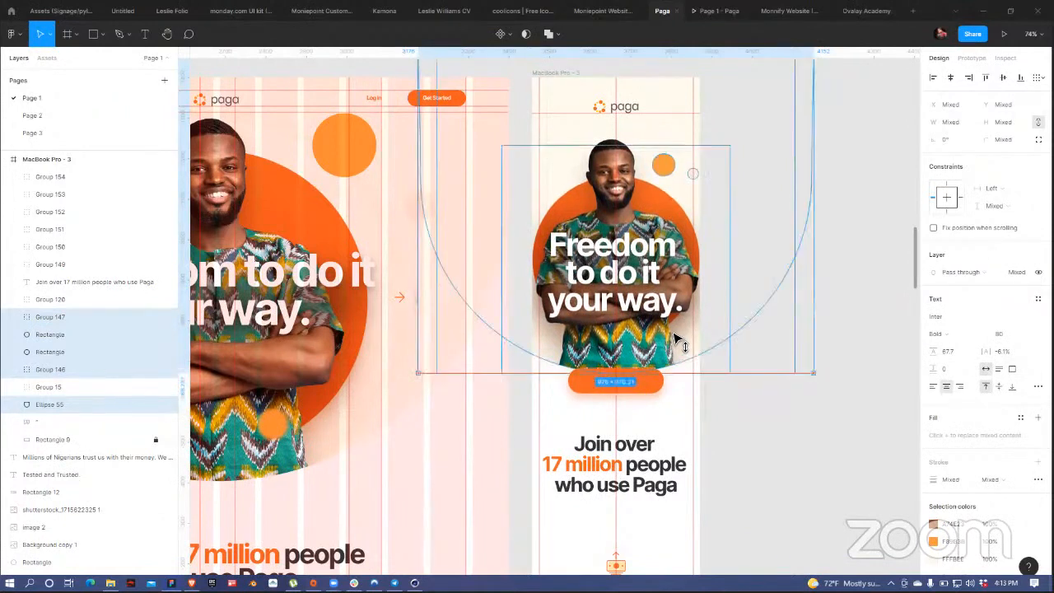
drag(675, 334, 675, 329)
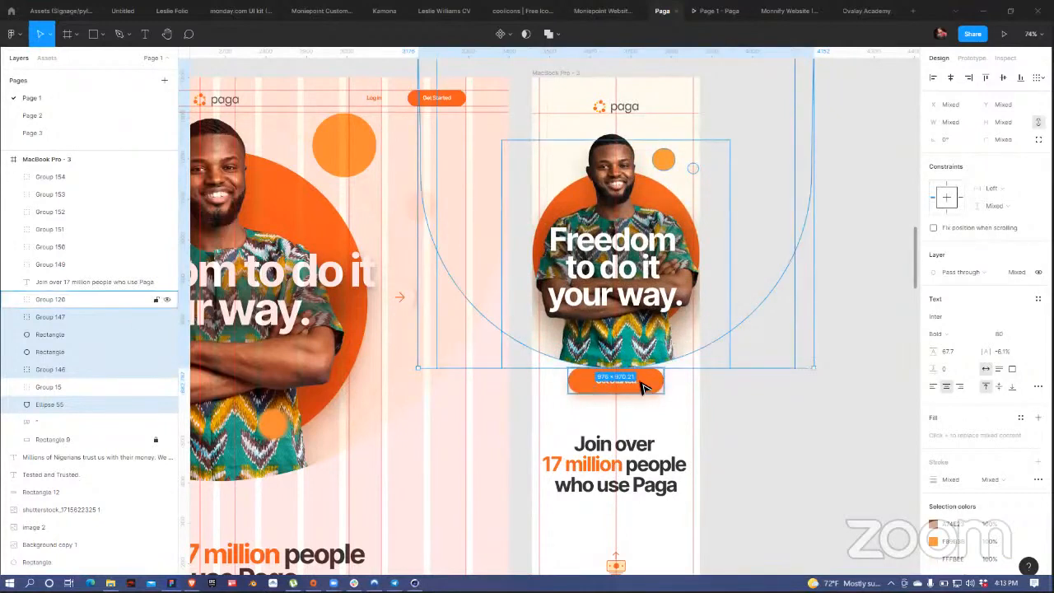
drag(637, 387, 648, 377)
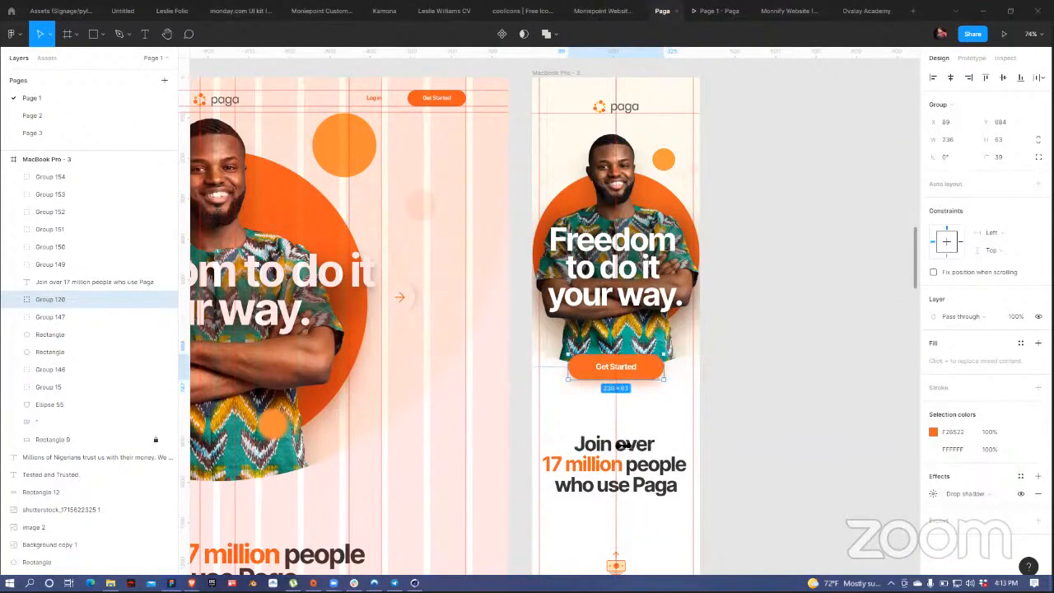
scroll(623, 410, down, 5)
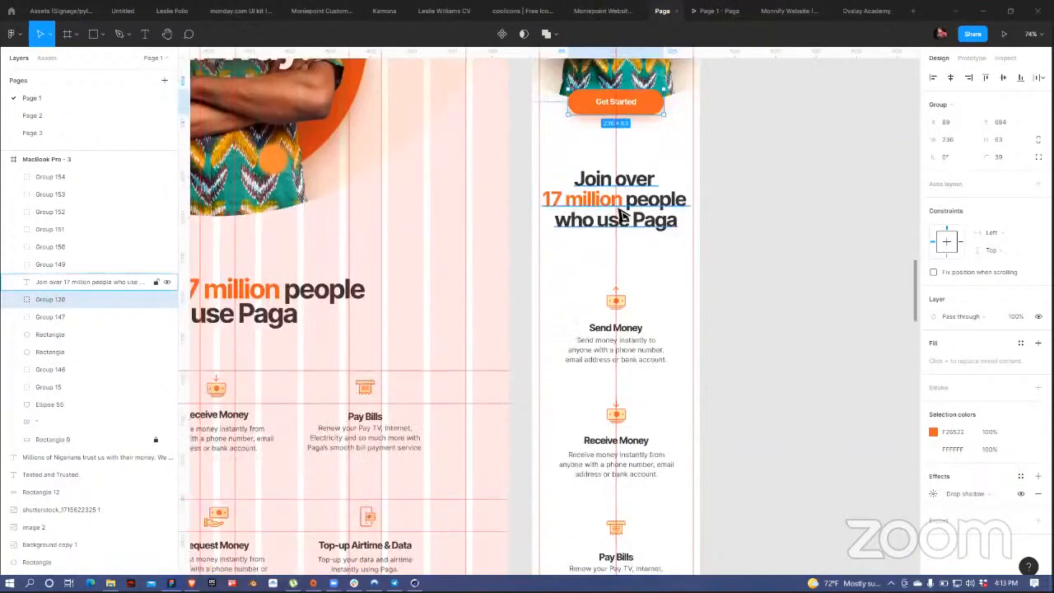
Step: Nudge the Join over 17 million heading and six feature blocks up together
click(644, 208)
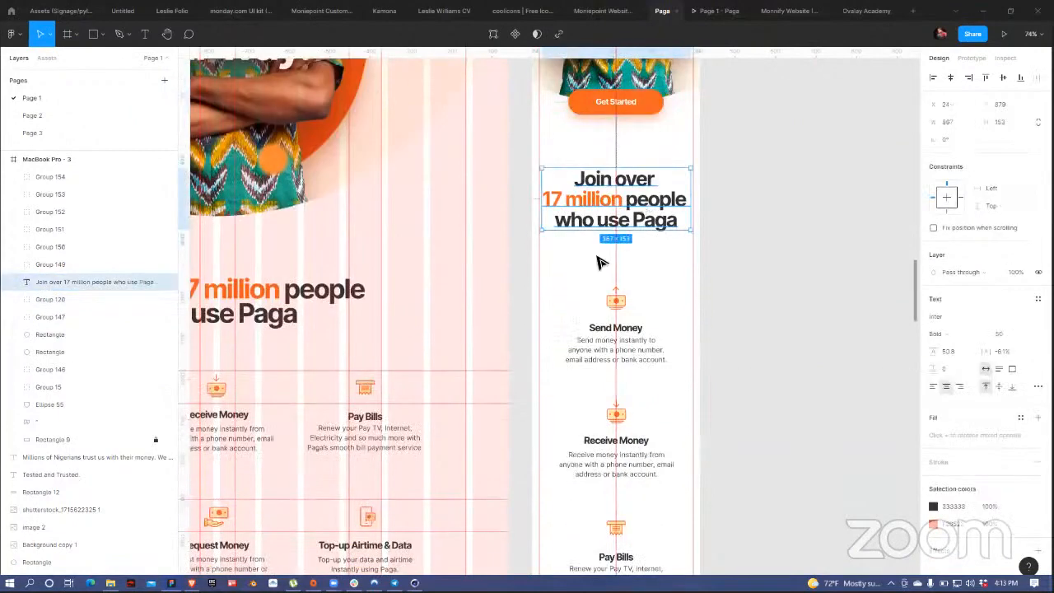
scroll(601, 262, down, 5)
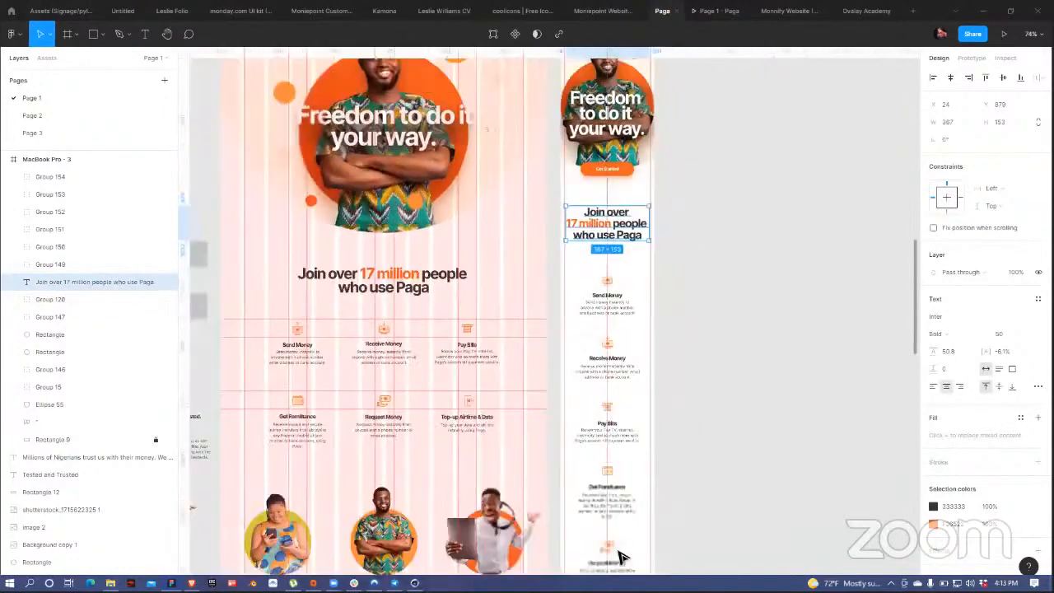
drag(618, 551, 605, 262)
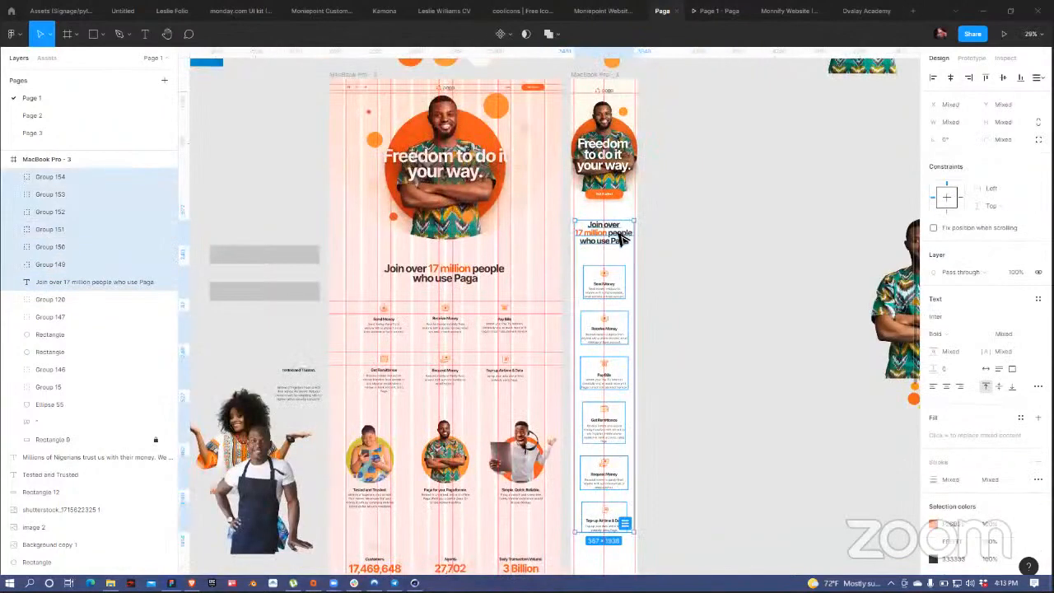
key(shift+Up)
key(shift+Up)
key(shift+Up)
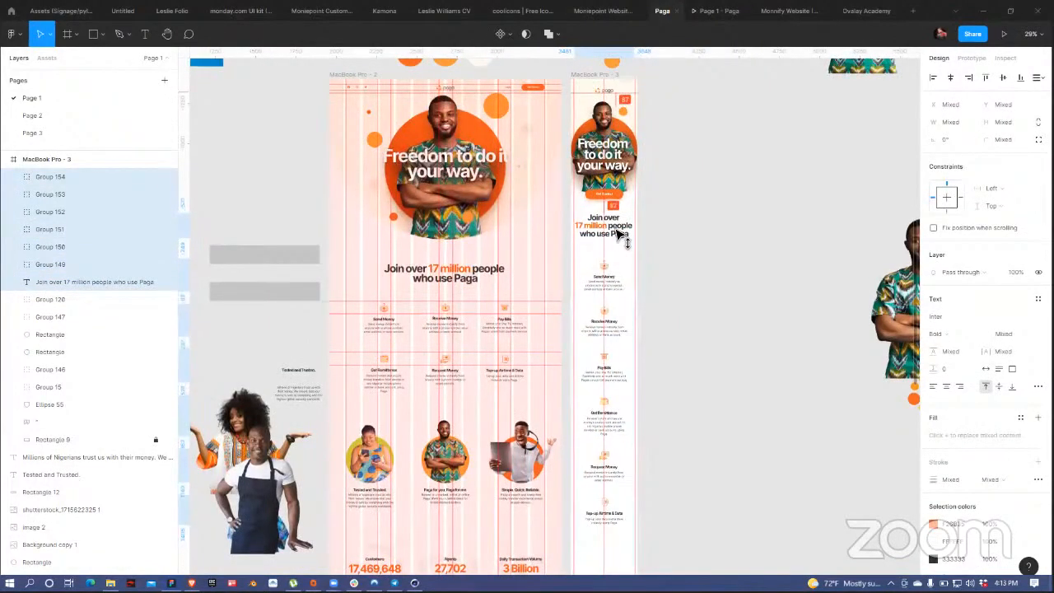
key(shift+Down)
key(shift+Down)
key(shift+Down)
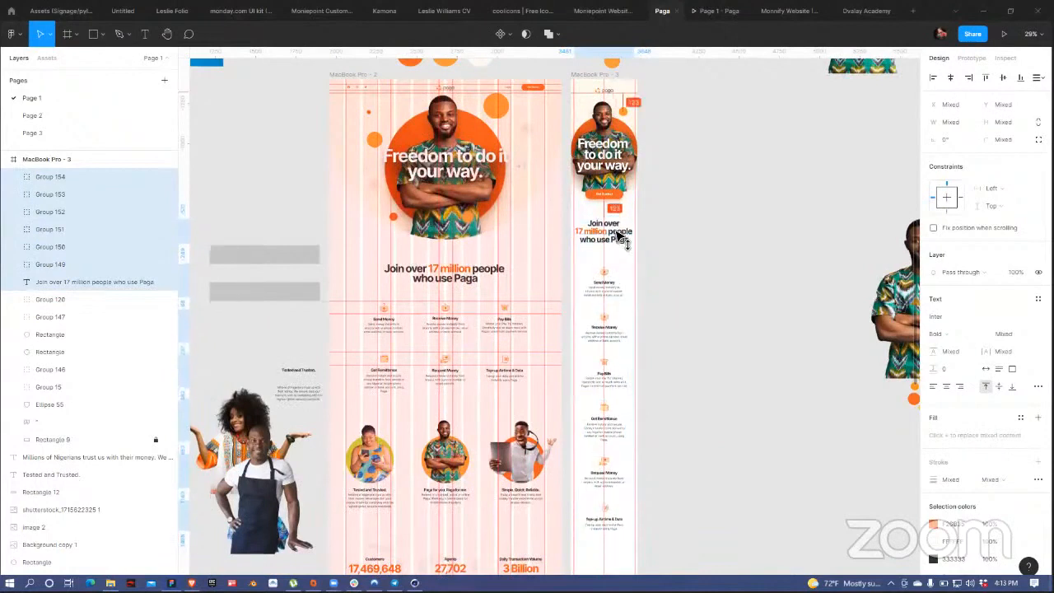
key(shift+Up)
key(shift+Up)
key(shift+Up)
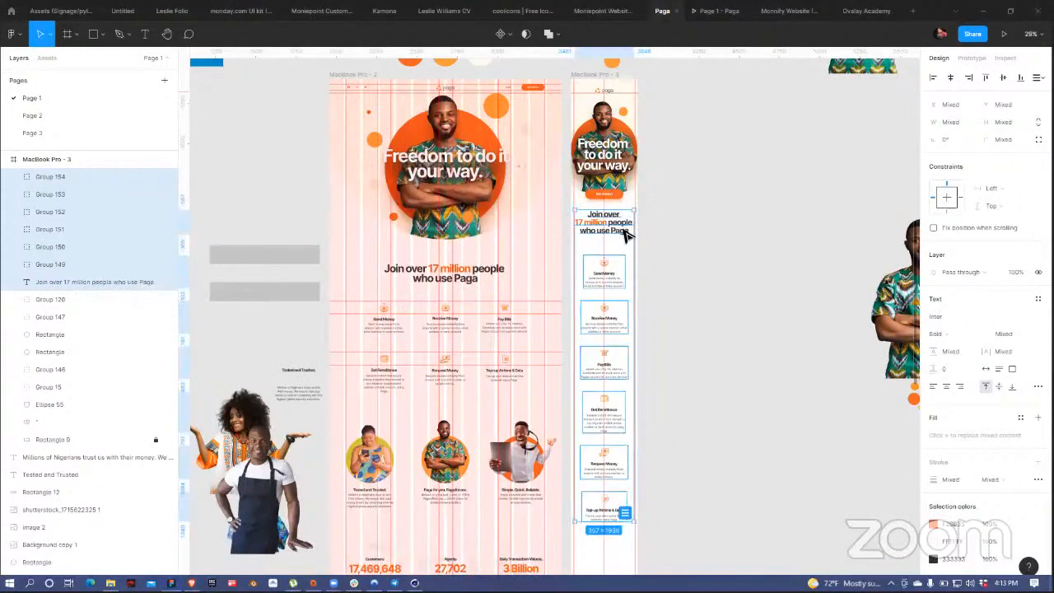
key(shift+Down)
key(shift+Down)
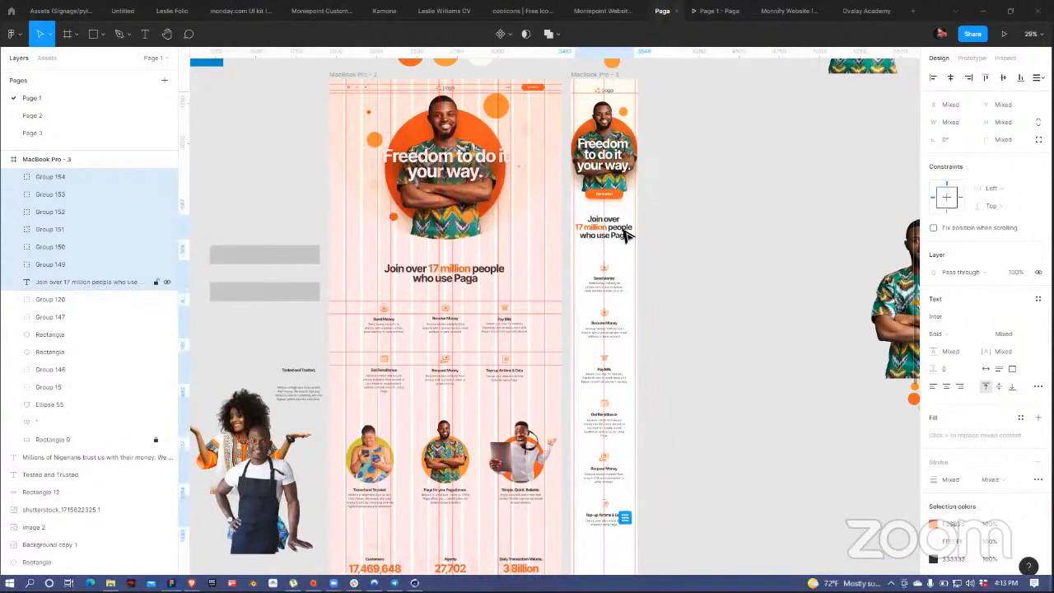
key(shift+Up)
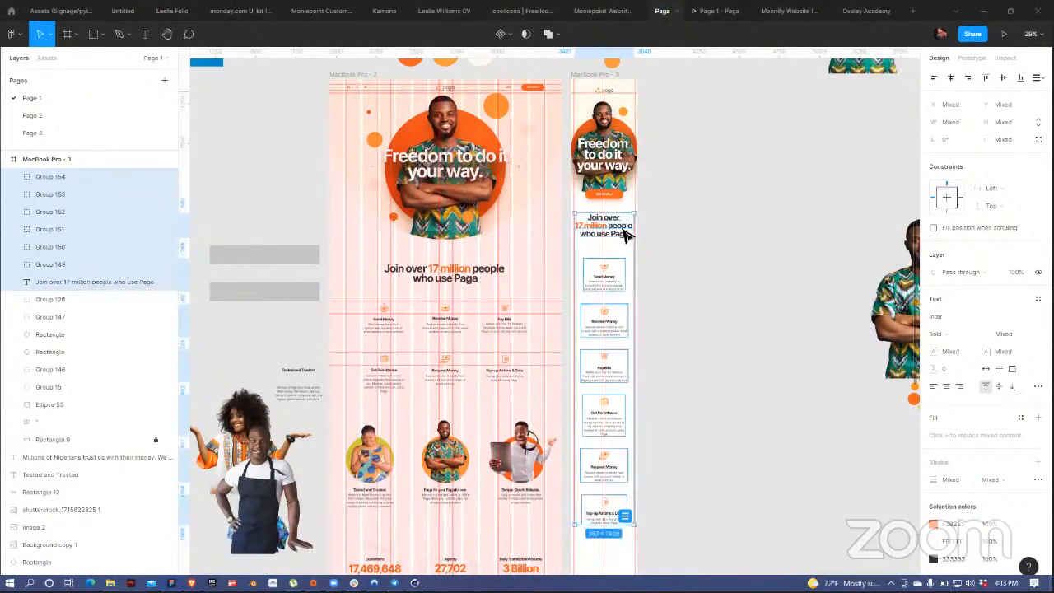
Step: Raise the six feature blocks (Groups 149–154) a bit further
click(668, 259)
scroll(598, 254, up, 4)
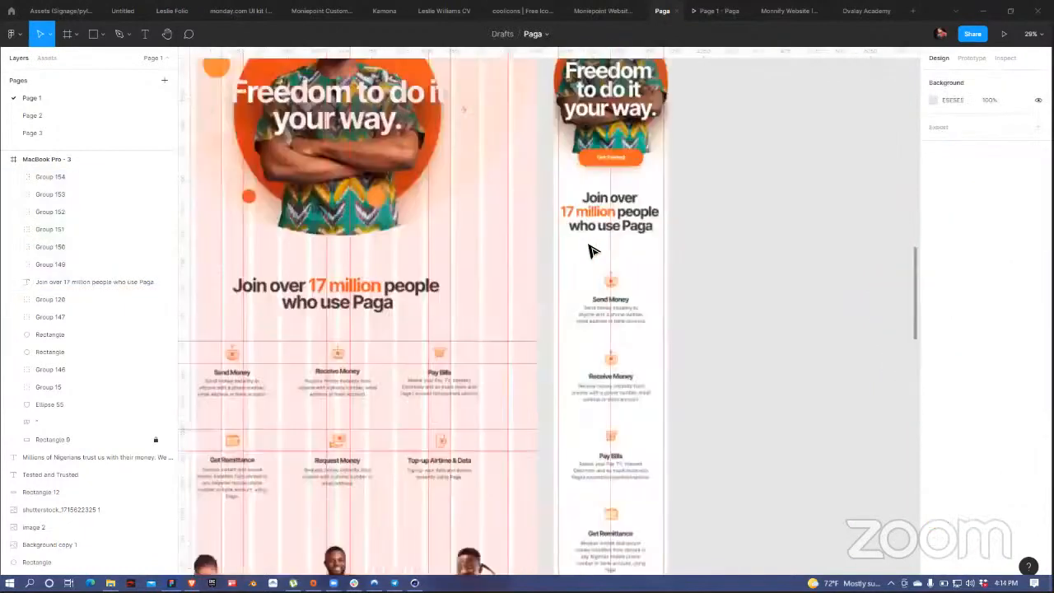
scroll(584, 271, down, 3)
drag(582, 251, 601, 480)
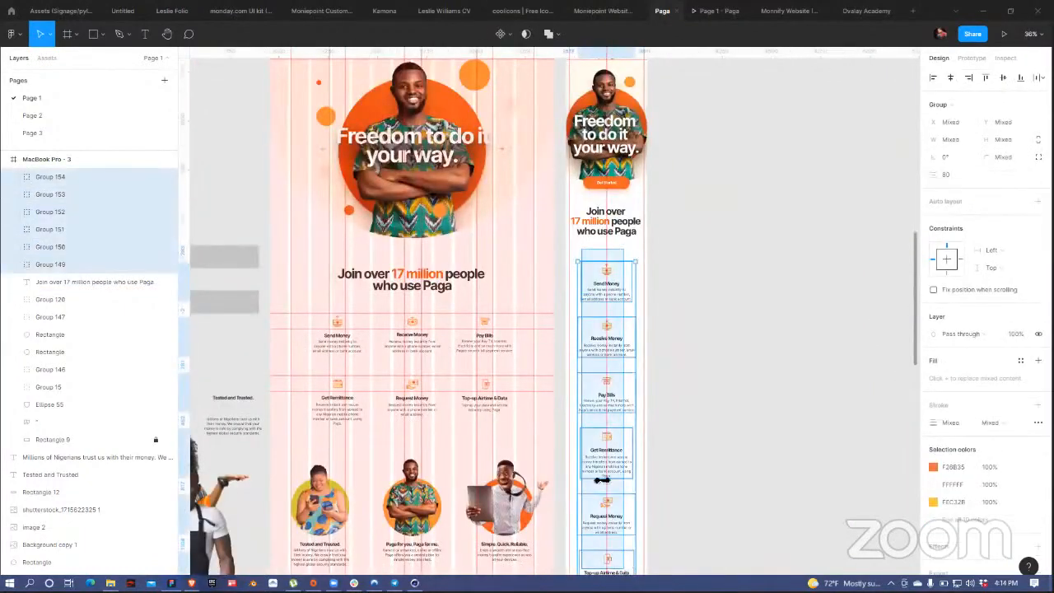
scroll(629, 296, down, 2)
scroll(626, 313, up, 3)
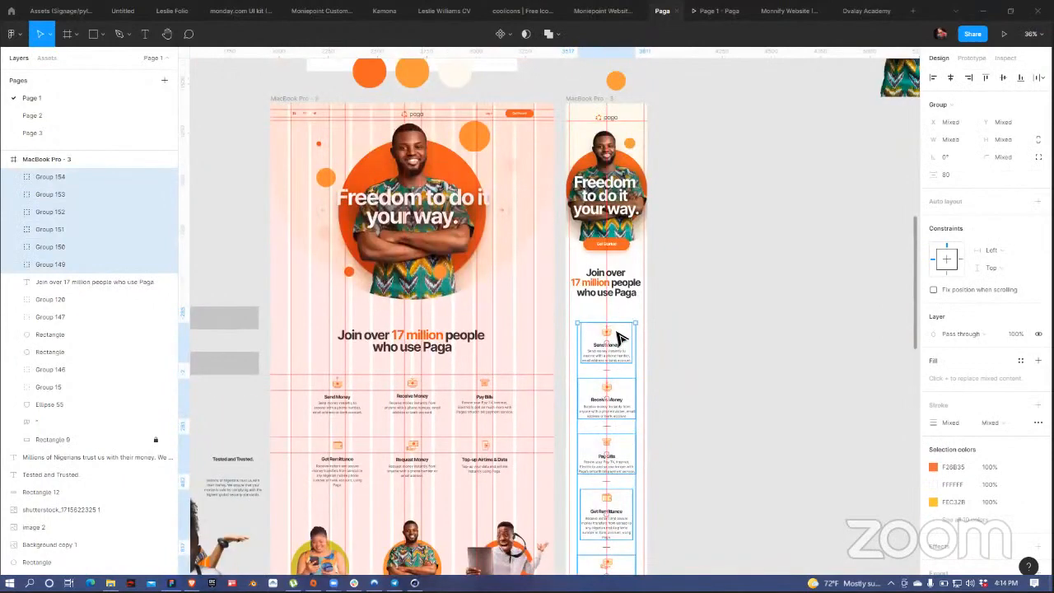
scroll(615, 364, up, 5)
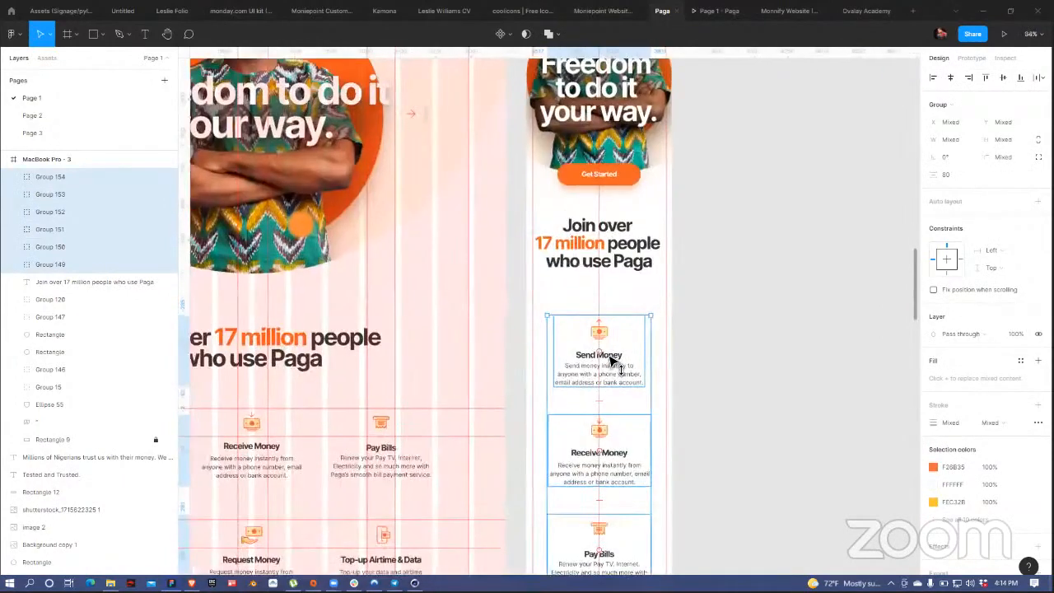
key(shift+Up)
key(shift+Up)
key(shift+Up)
key(shift+Up)
Step: Select the Tested and Trusted card group on the desktop page
click(781, 322)
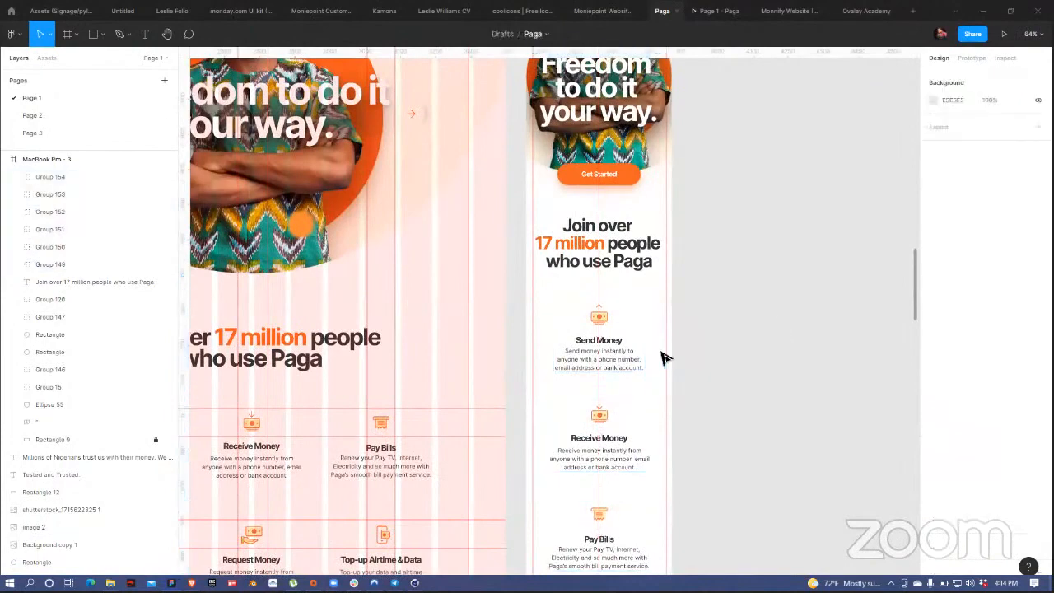
scroll(666, 358, down, 3)
scroll(570, 453, down, 5)
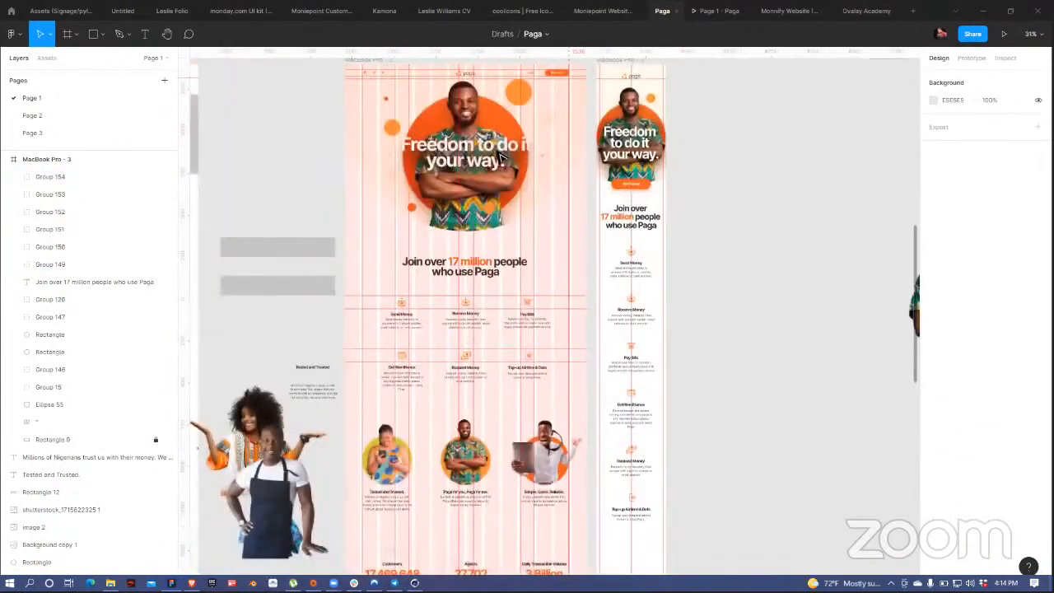
scroll(313, 195, down, 8)
click(336, 158)
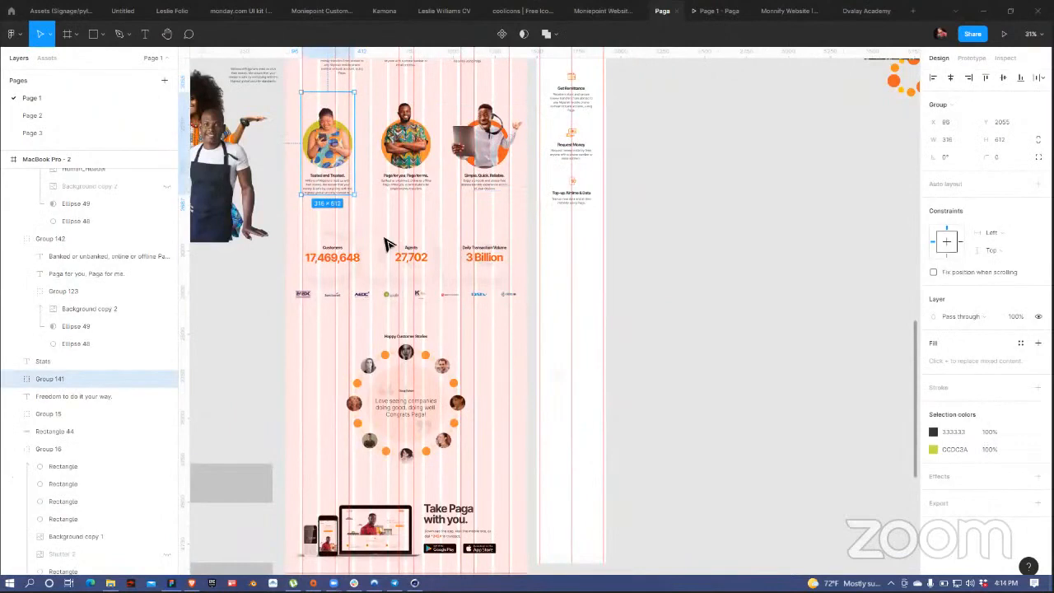
Step: Move the stats row (Group 155) above the three feature cards
scroll(416, 257, up, 1)
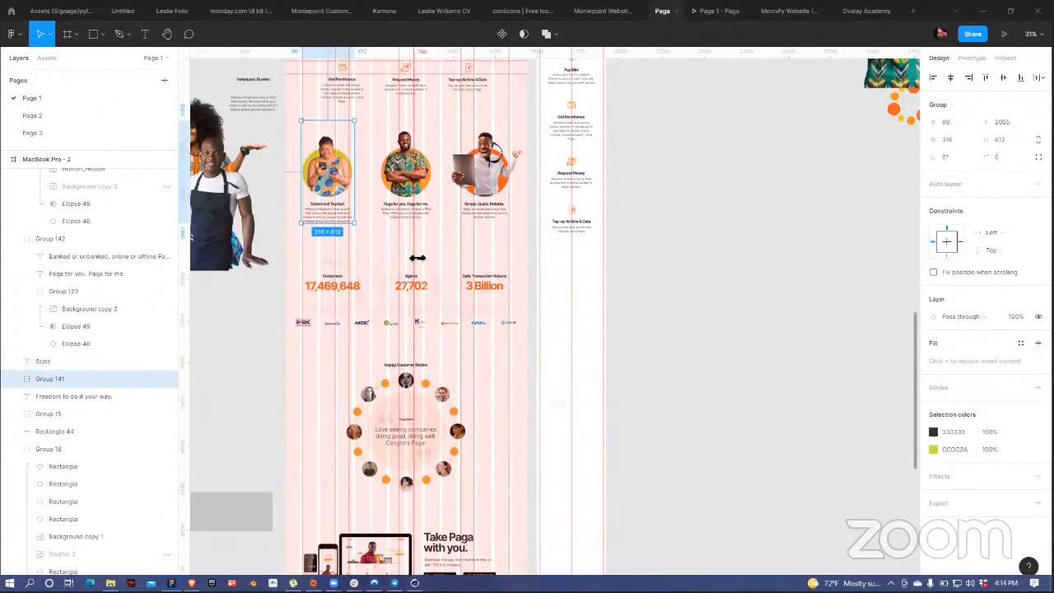
scroll(418, 258, up, 3)
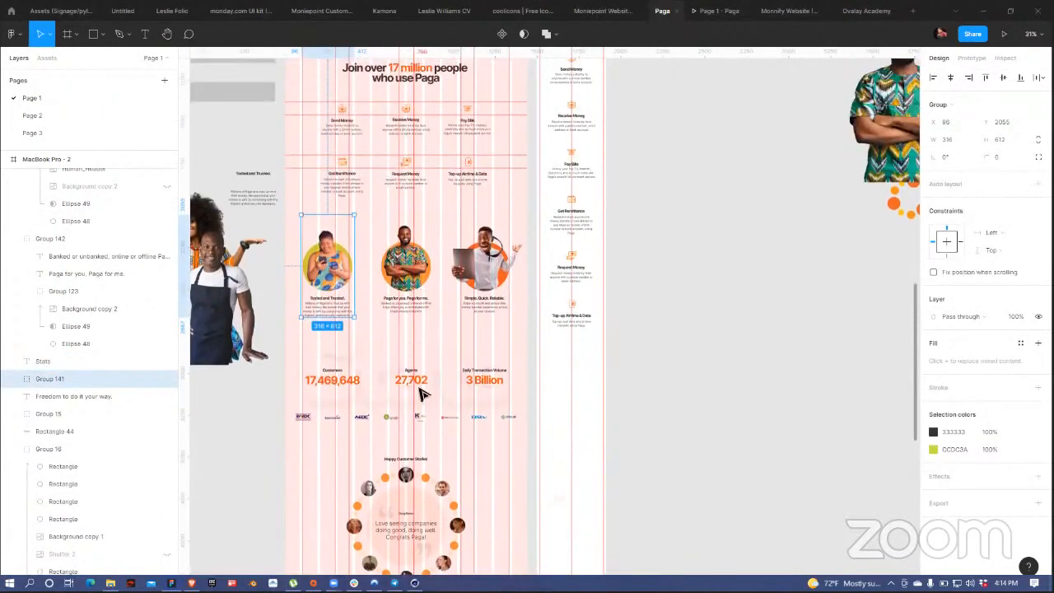
click(519, 354)
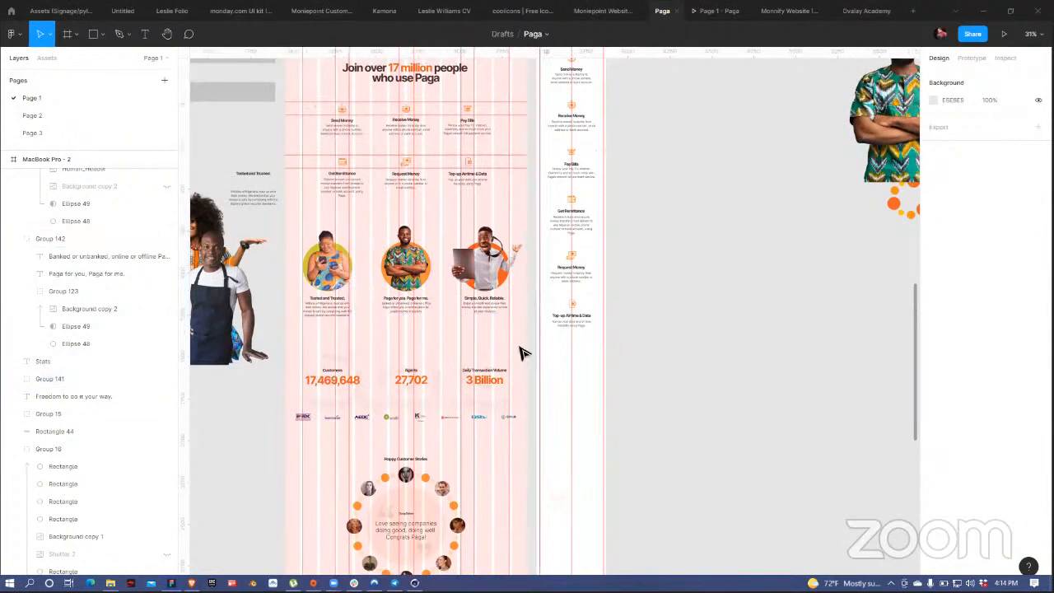
click(299, 396)
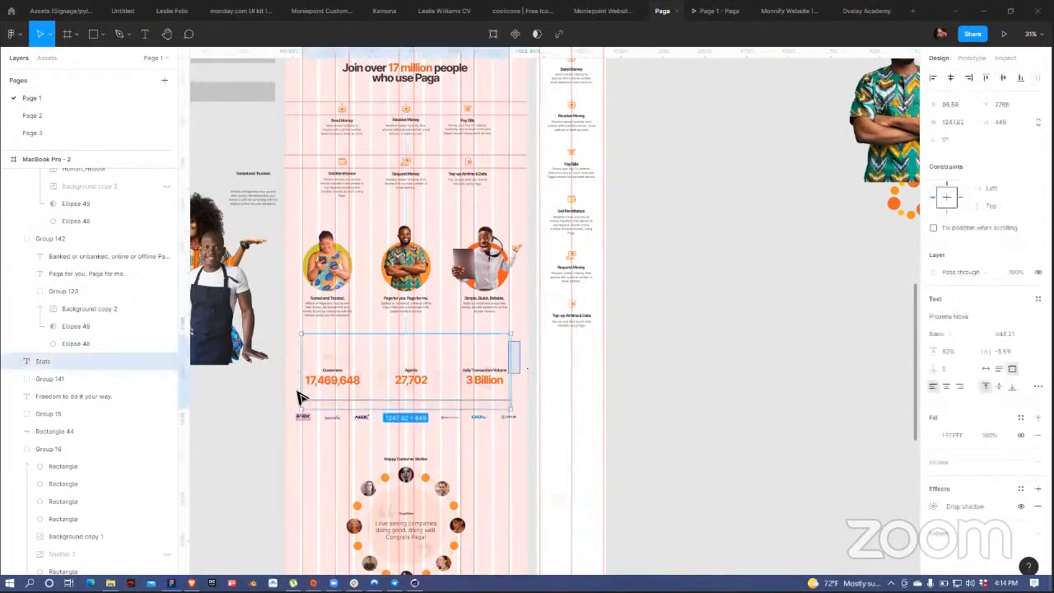
click(306, 397)
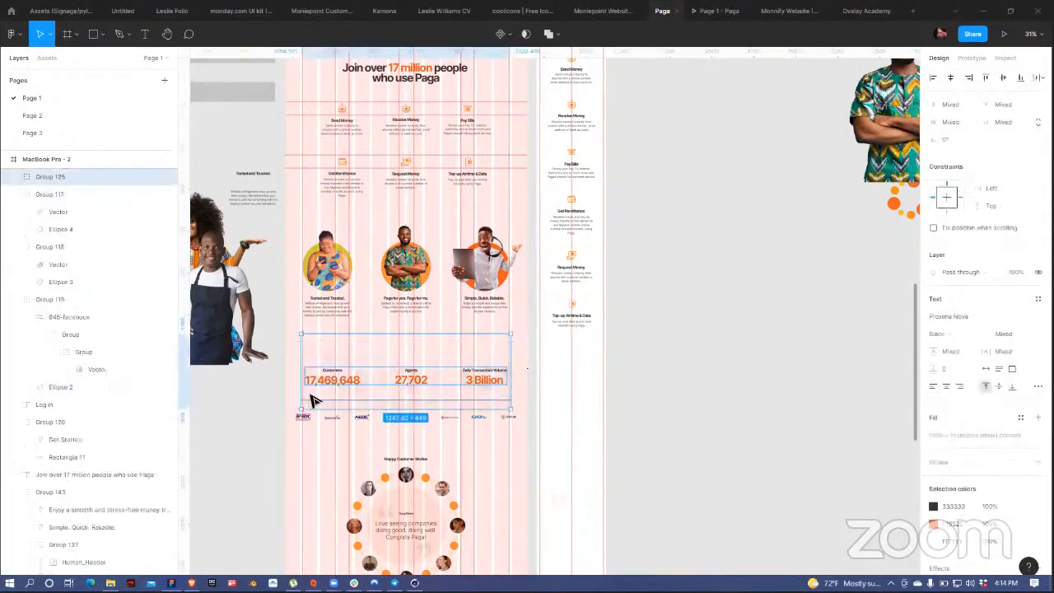
drag(287, 236, 301, 245)
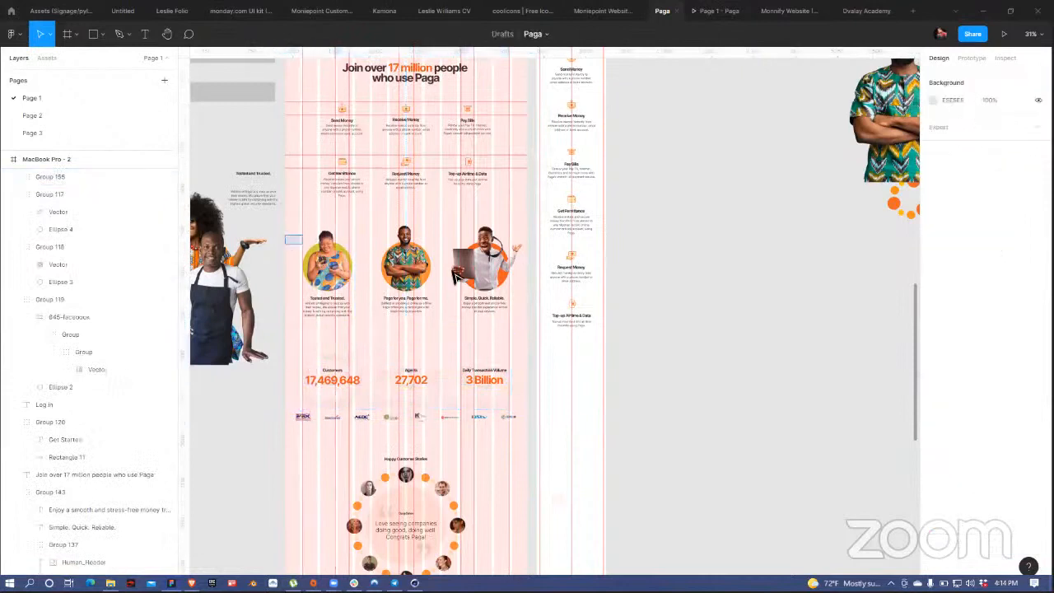
drag(458, 277, 494, 303)
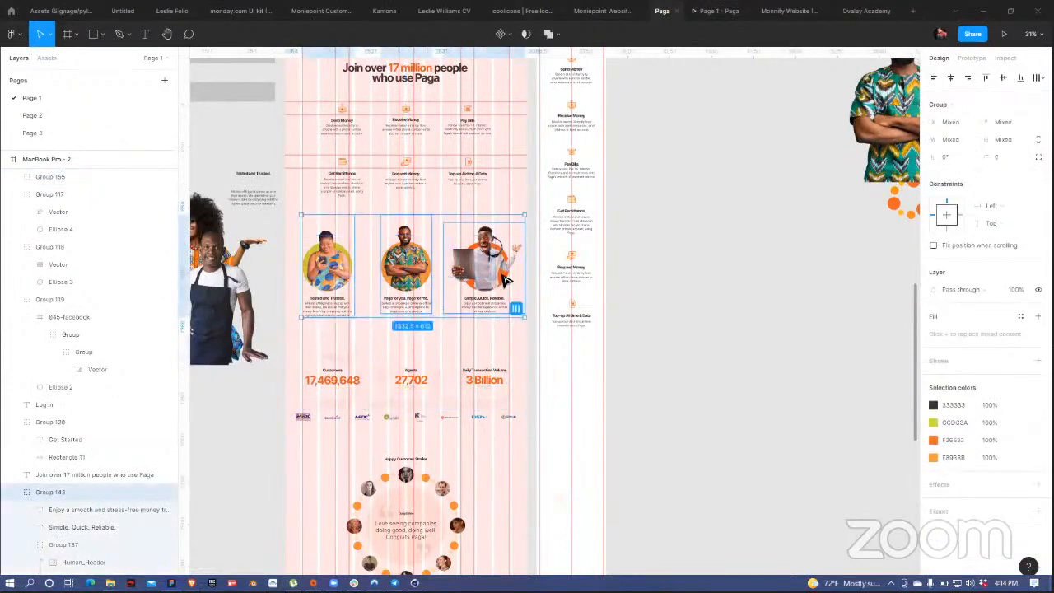
click(484, 359)
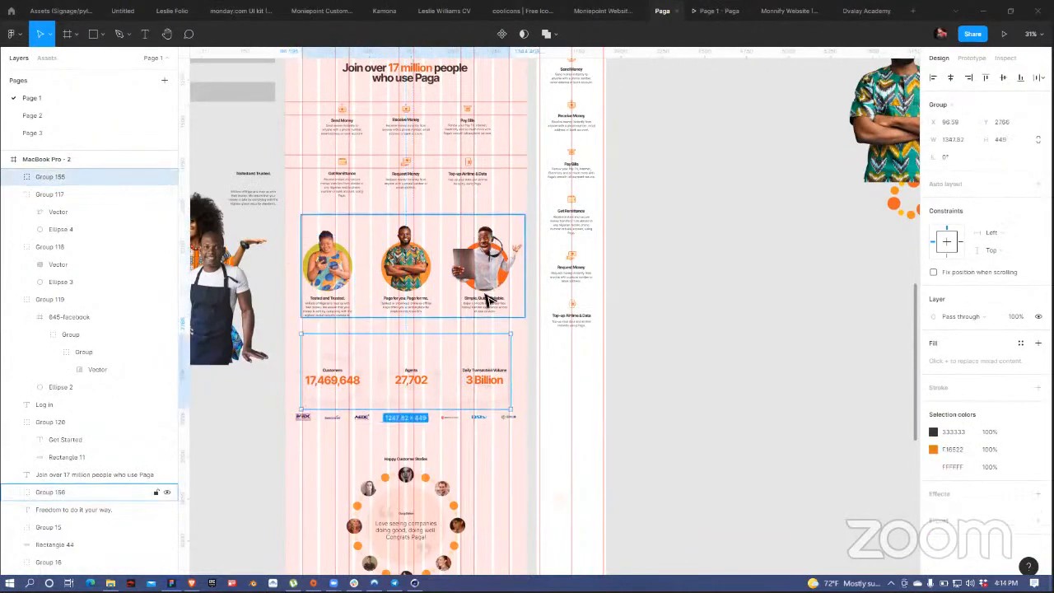
shift+click(487, 299)
drag(417, 377, 425, 288)
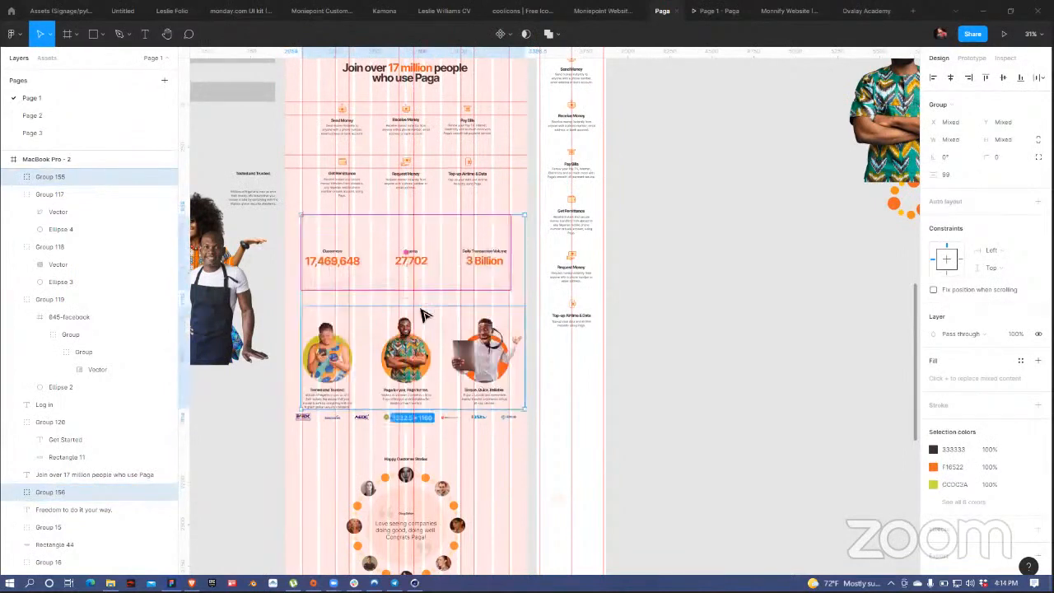
Step: Lower the partner logos row (Group 8) to Y 3207, then reselect the stats row
click(718, 264)
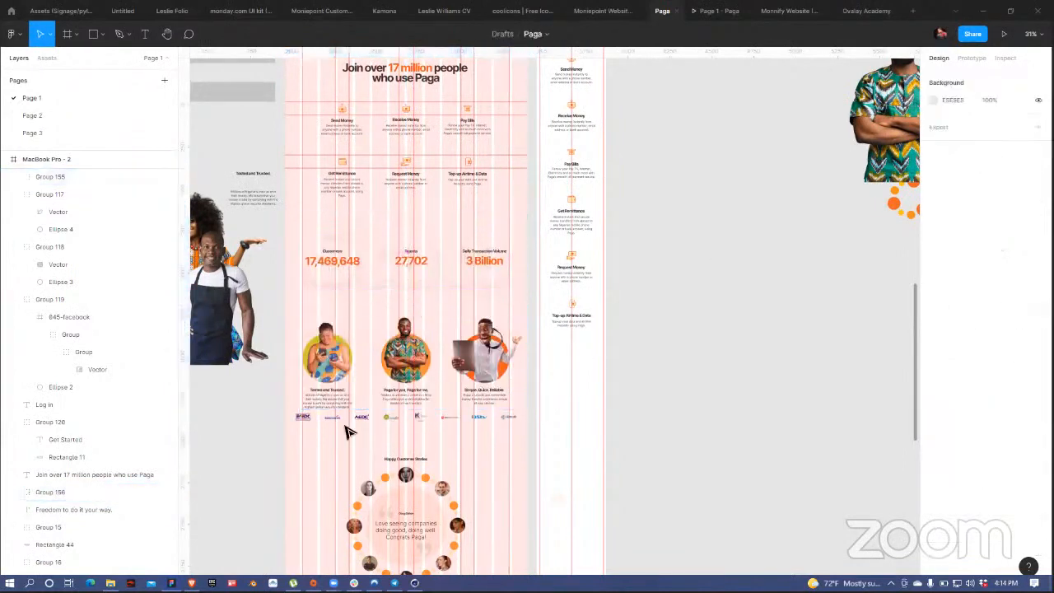
click(473, 418)
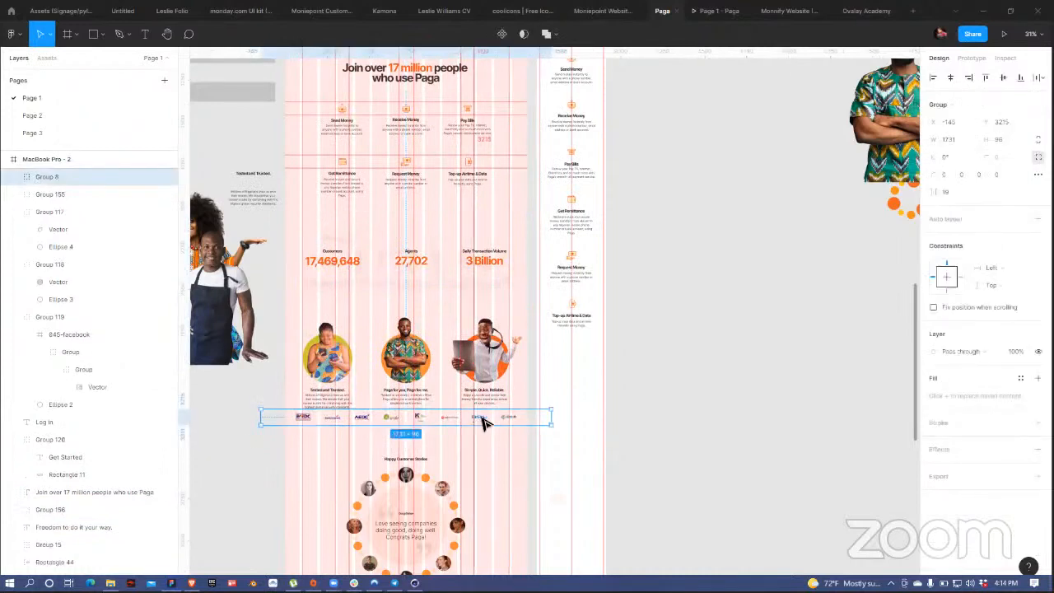
drag(487, 422, 491, 439)
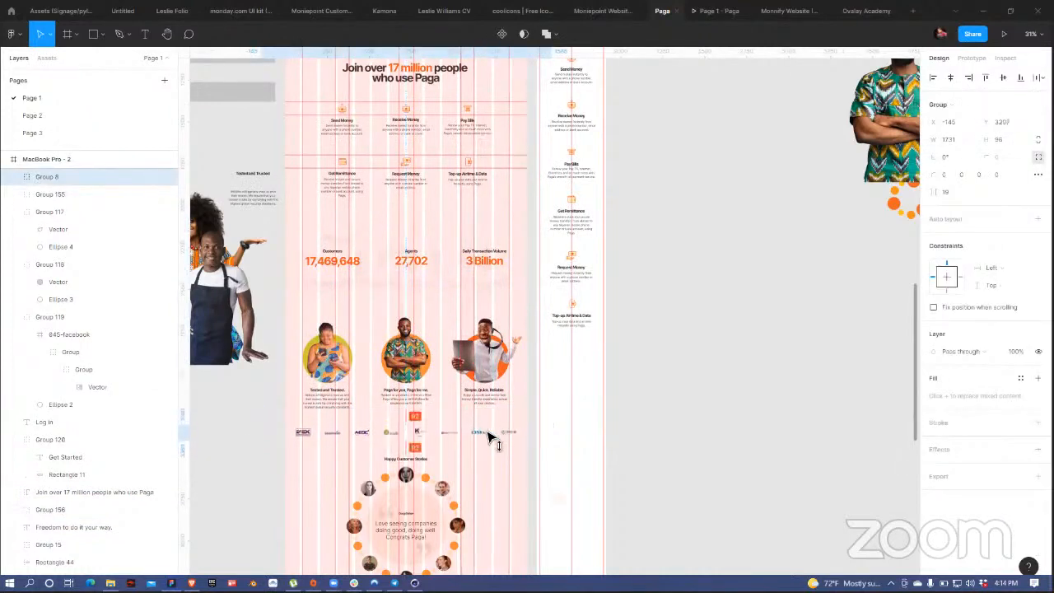
click(730, 337)
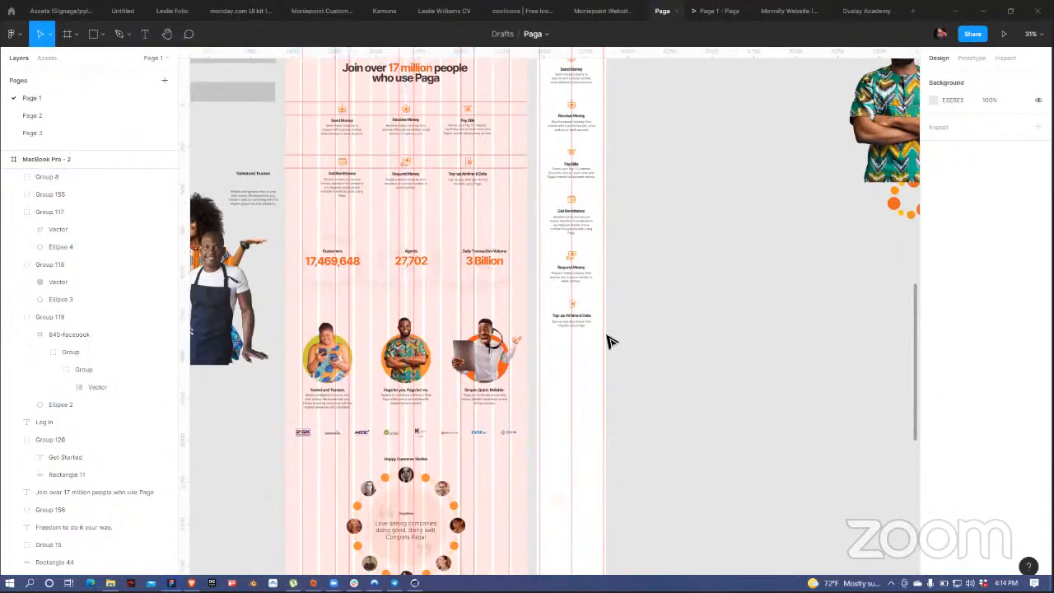
click(407, 252)
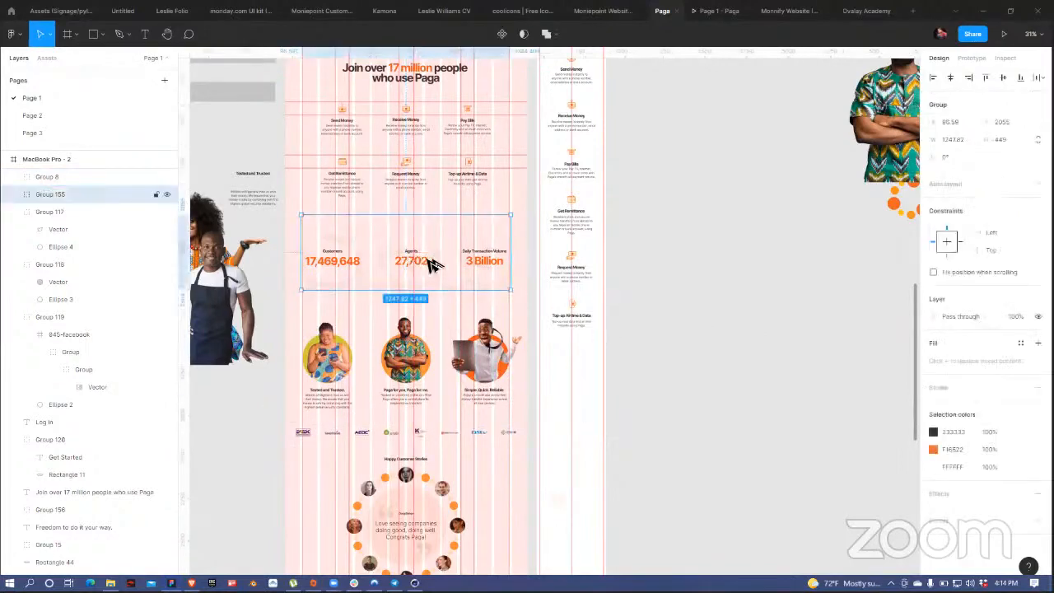
scroll(449, 260, up, 4)
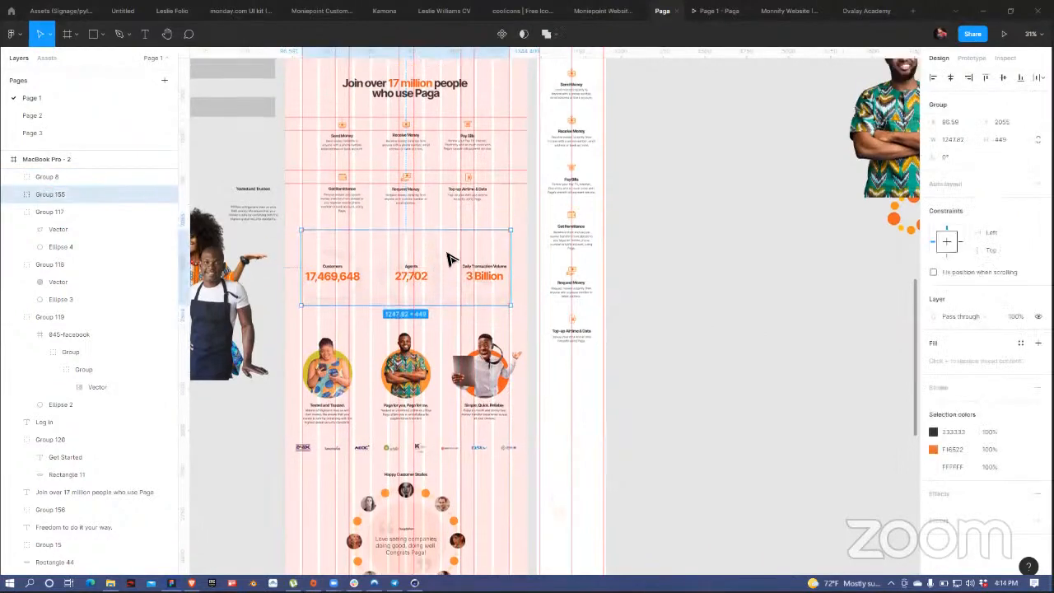
scroll(470, 253, down, 2)
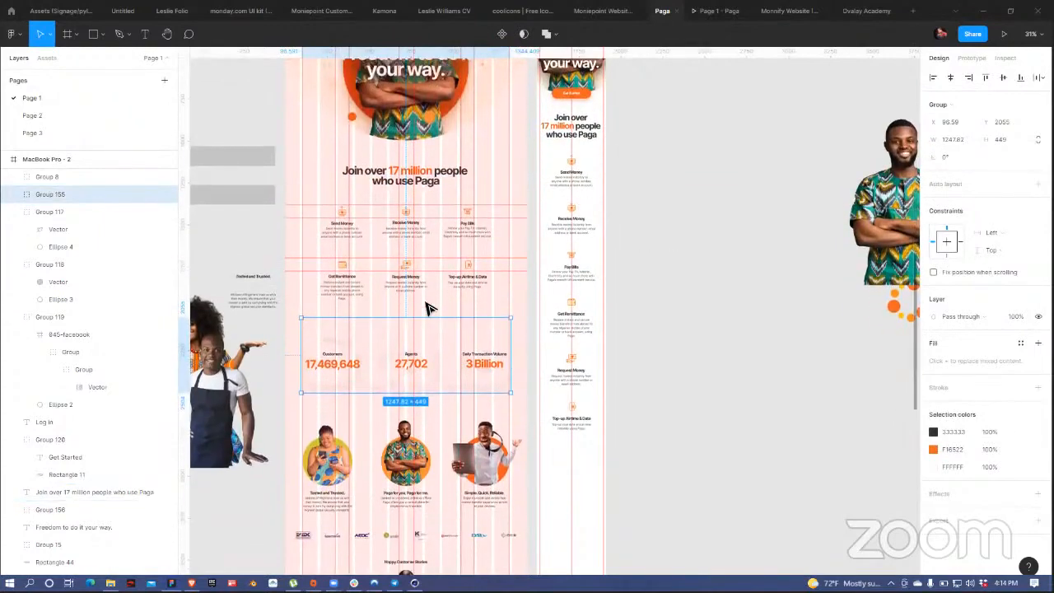
Step: Alt-drag a copy of the stats group beside the page and select its inner Group 125
scroll(426, 308, down, 2)
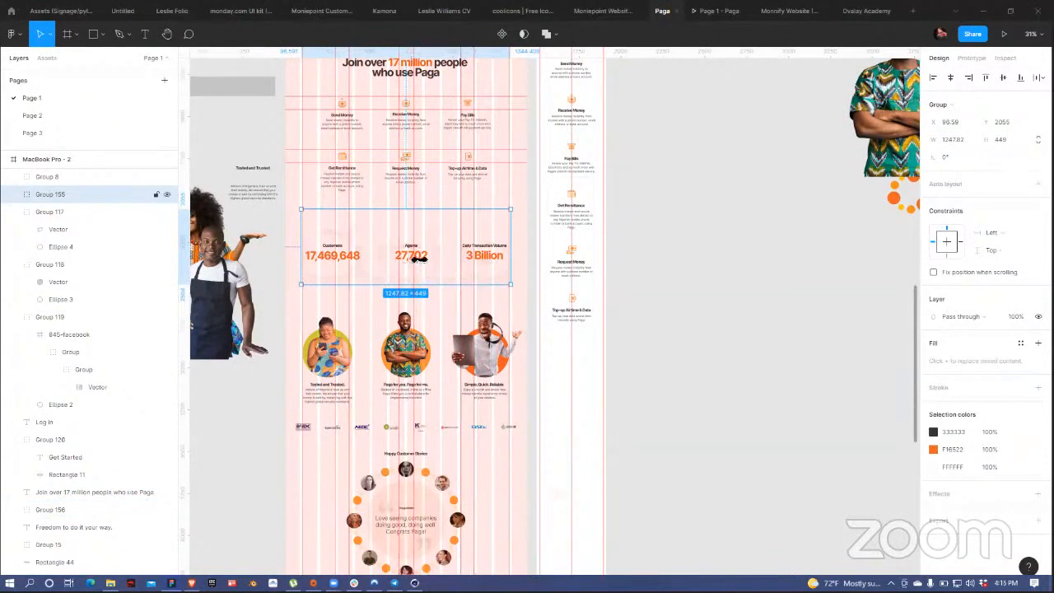
key(Escape)
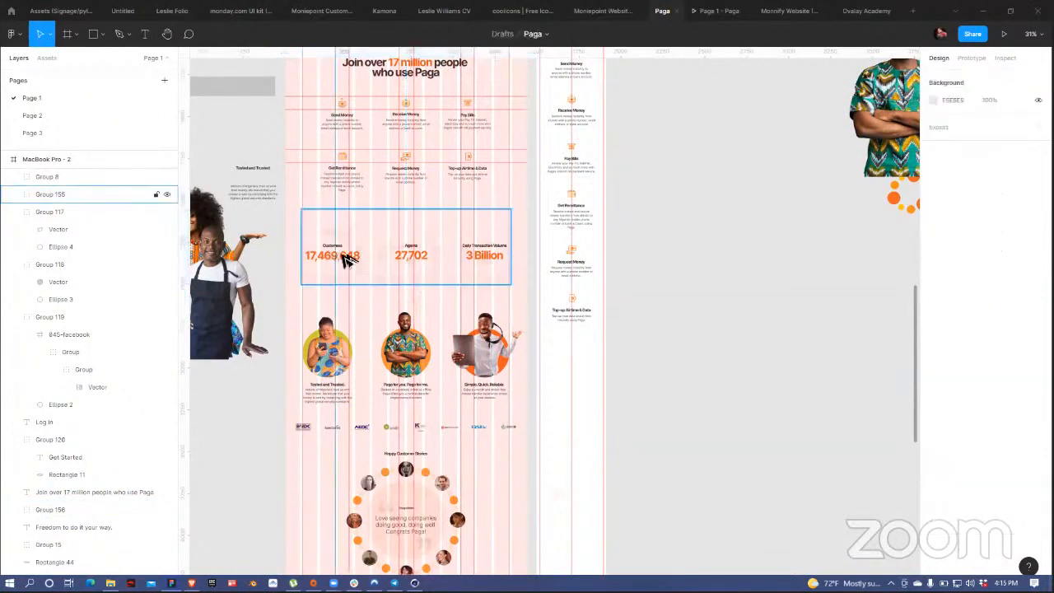
drag(349, 261, 683, 407)
key(Escape)
click(671, 389)
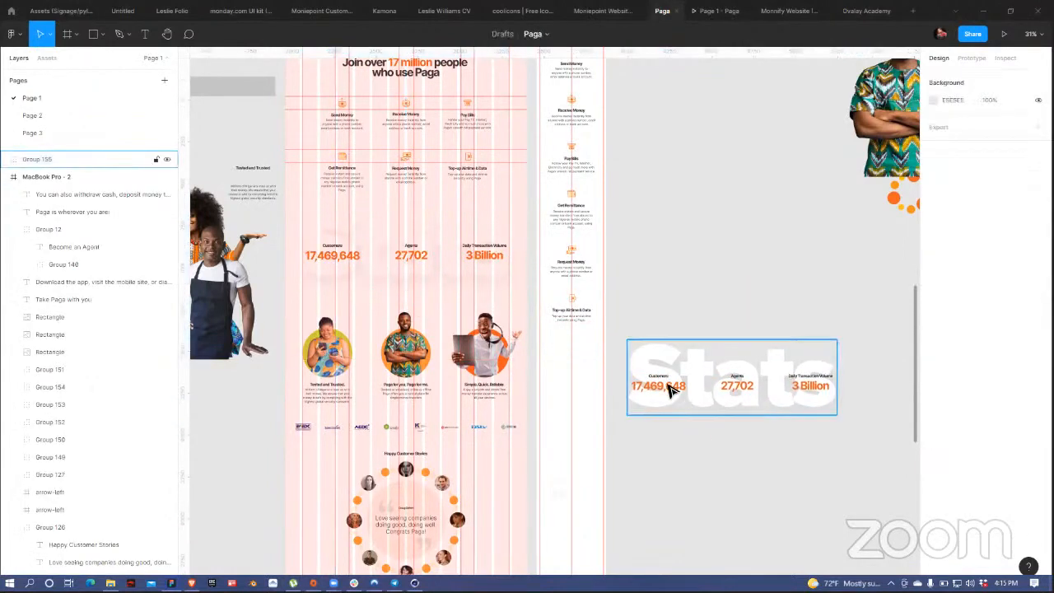
double_click(673, 391)
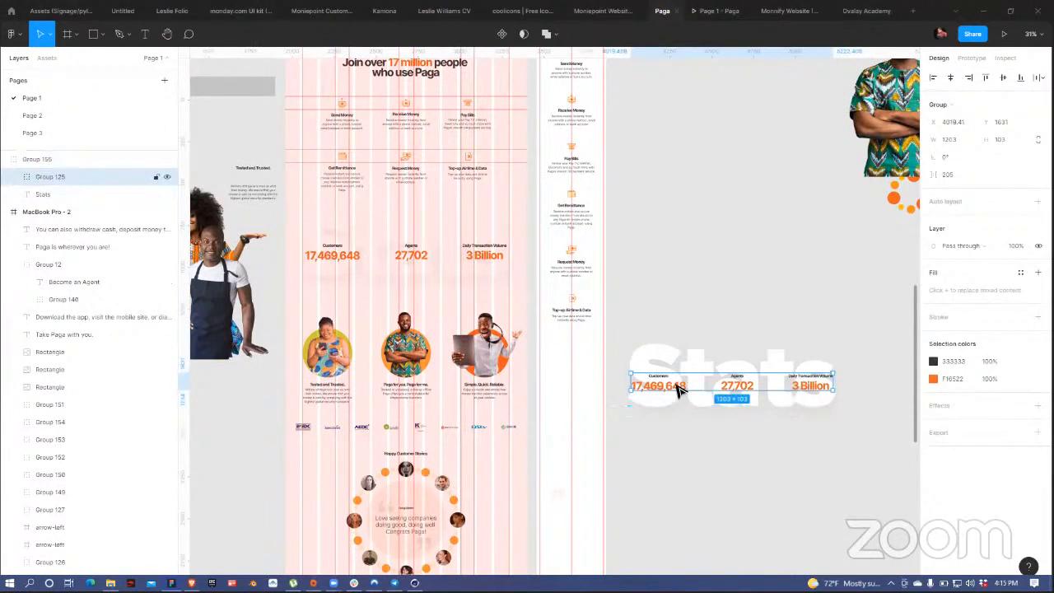
Step: Give the copied stats vertical, center-aligned auto layout and place them in the mobile frame
key(shift+a)
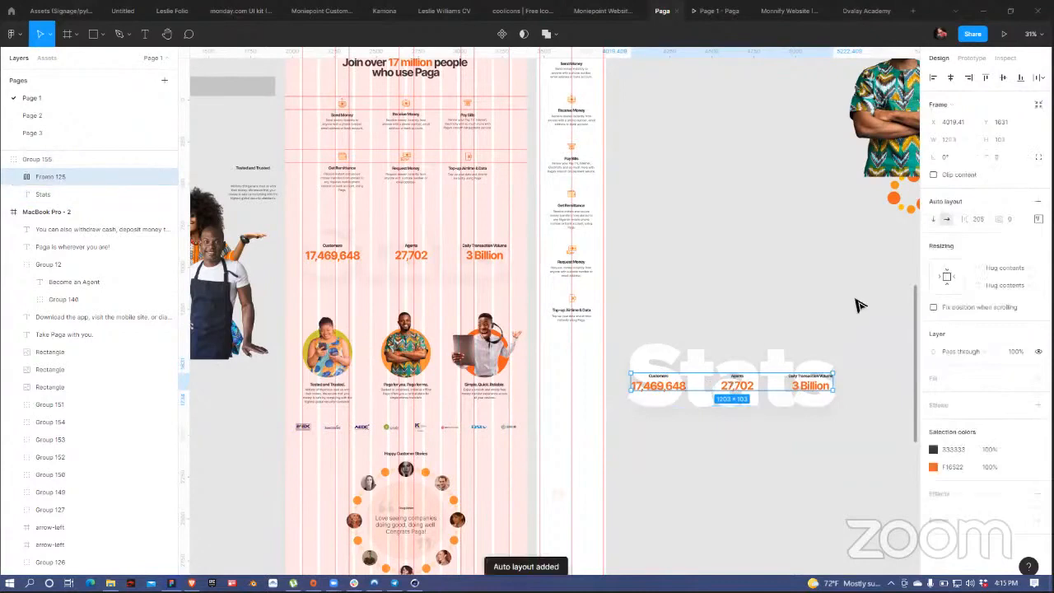
click(934, 220)
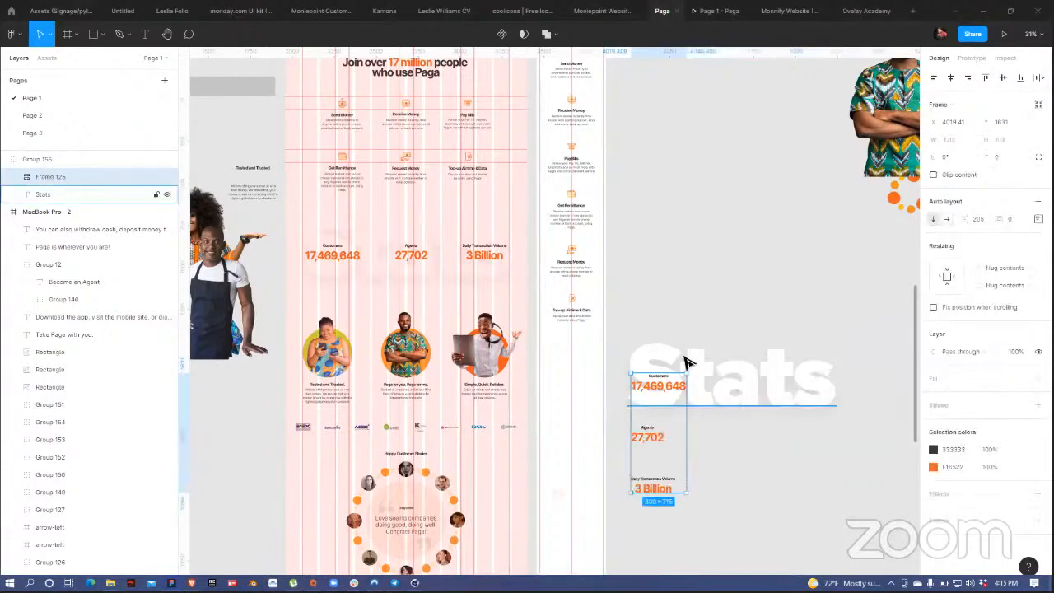
click(1039, 219)
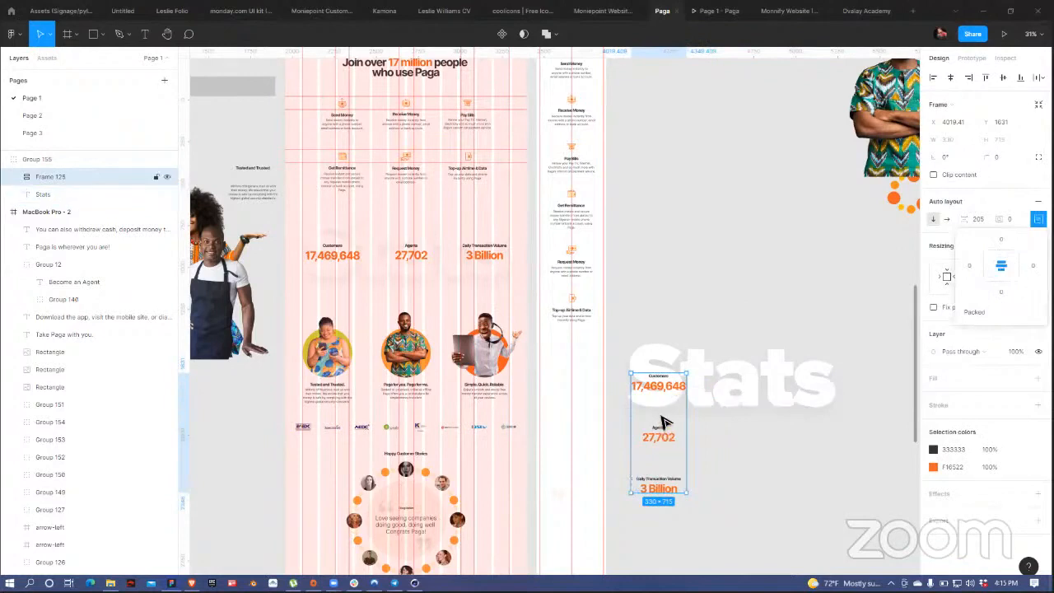
drag(665, 428, 577, 408)
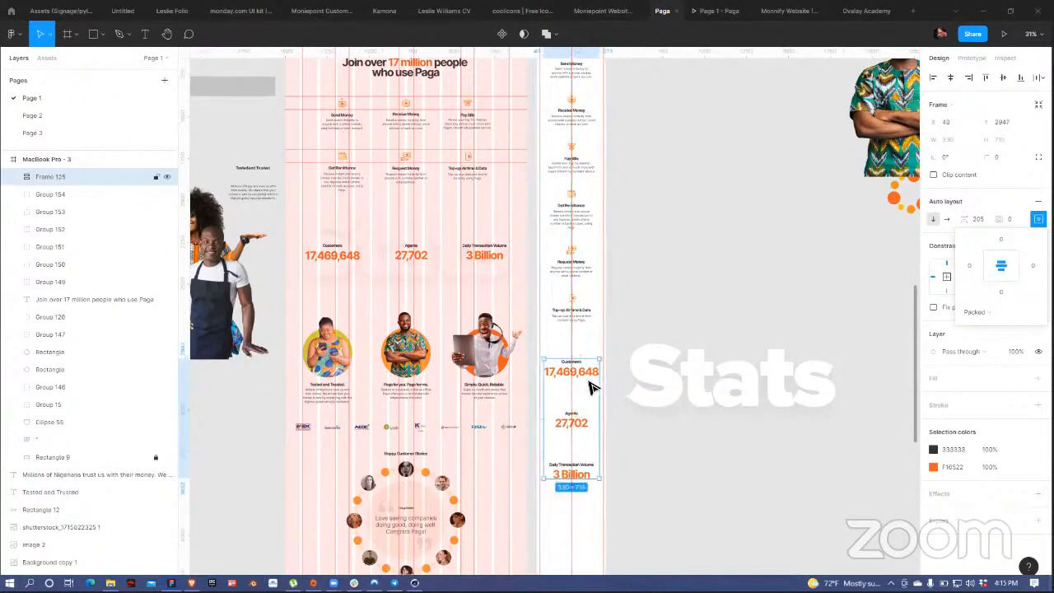
click(952, 78)
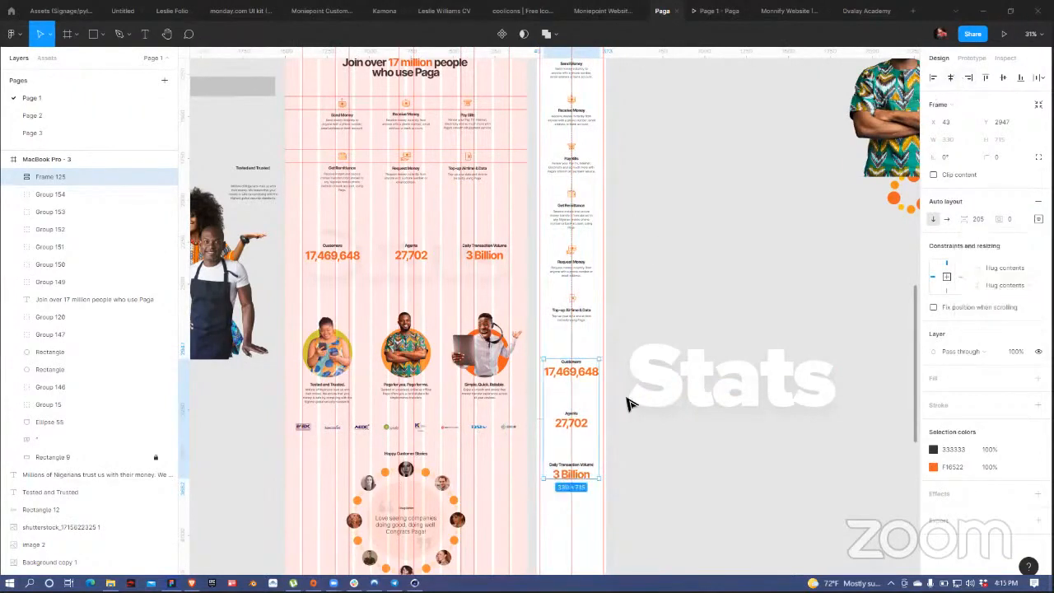
mouse_move(582, 404)
mouse_down()
mouse_move(582, 422)
mouse_move(582, 412)
mouse_up()
scroll(659, 371, down, 2)
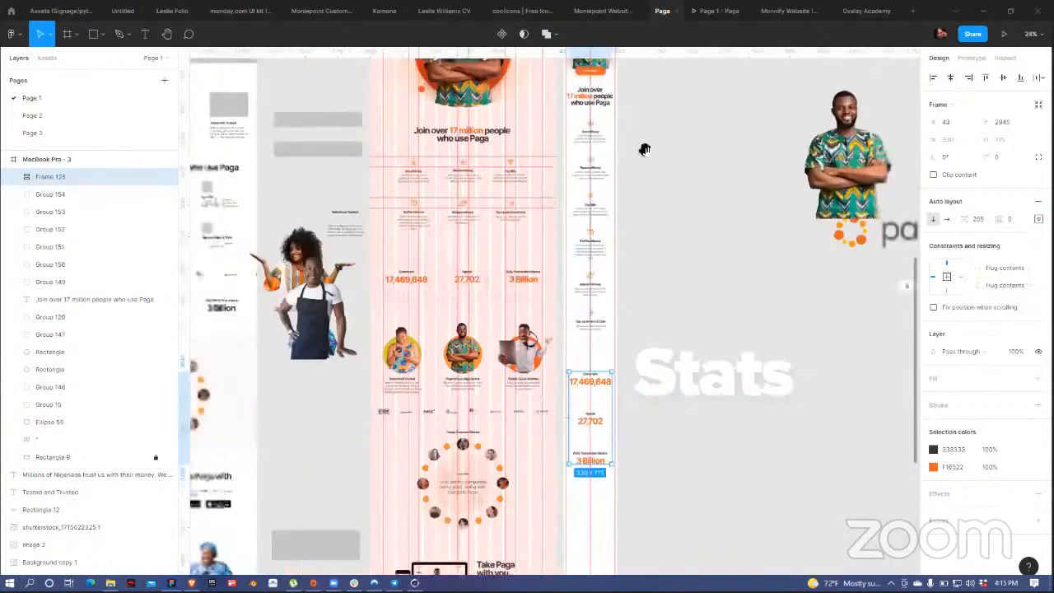
scroll(626, 393, down, 2)
drag(666, 171, 652, 386)
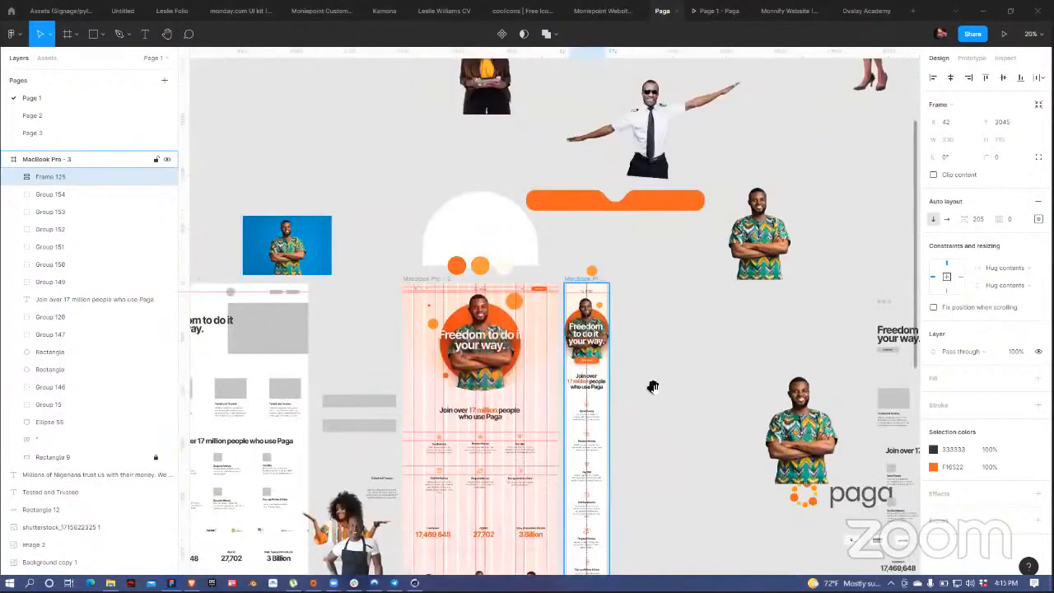
Step: Move the quotation-mark graphic overlapping 3 Billion out of the mobile frame
click(583, 269)
scroll(677, 389, down, 3)
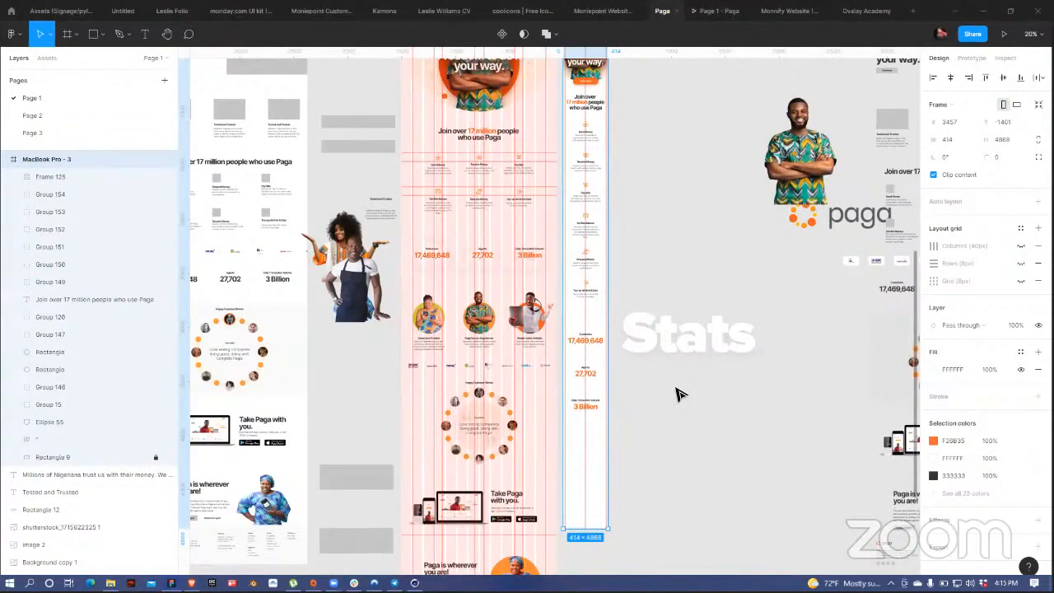
scroll(574, 434, up, 3)
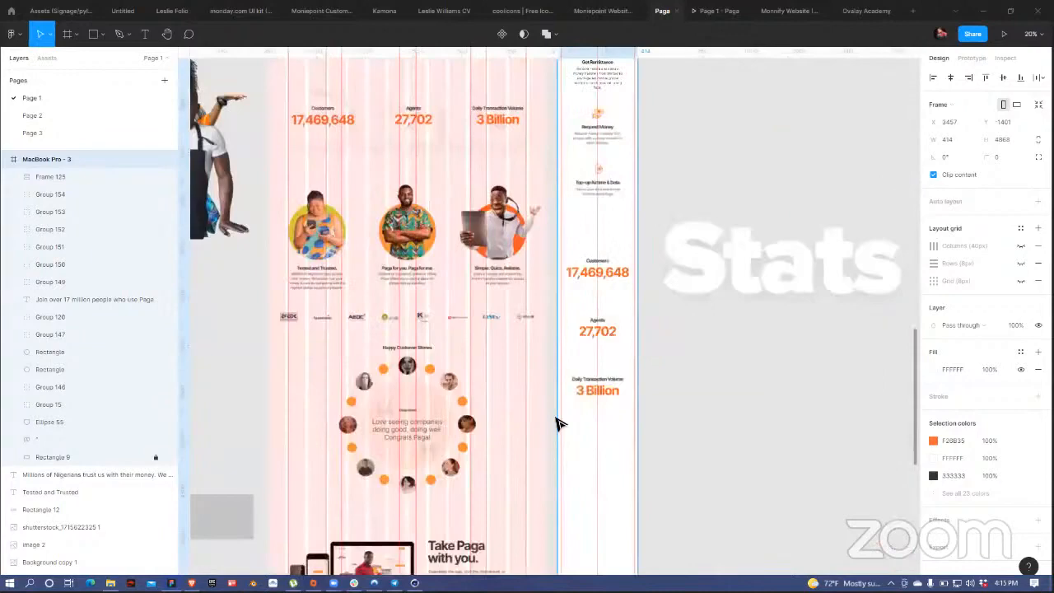
scroll(560, 424, up, 3)
click(589, 392)
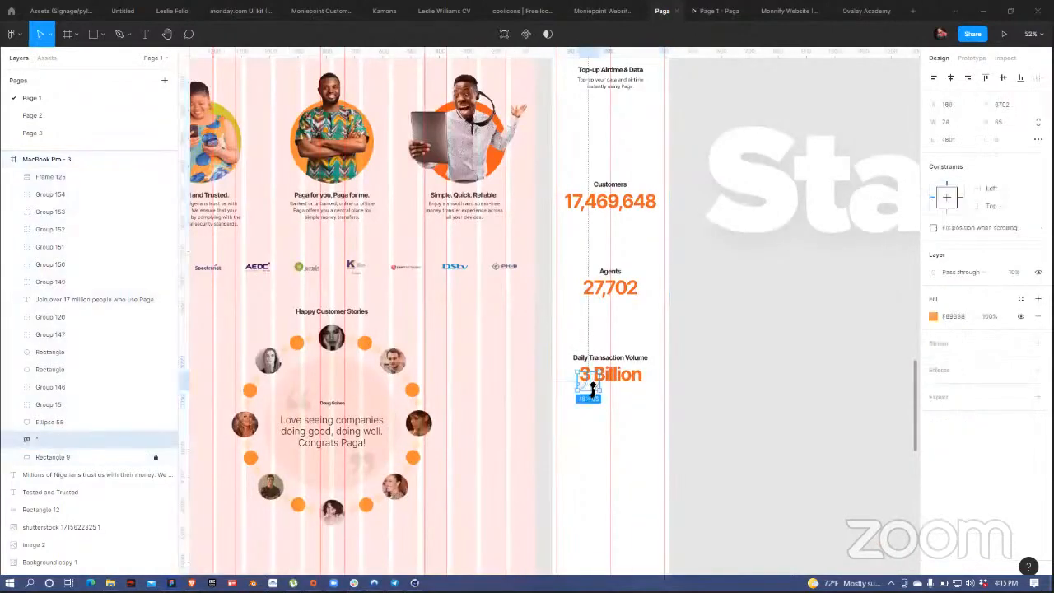
scroll(587, 392, up, 2)
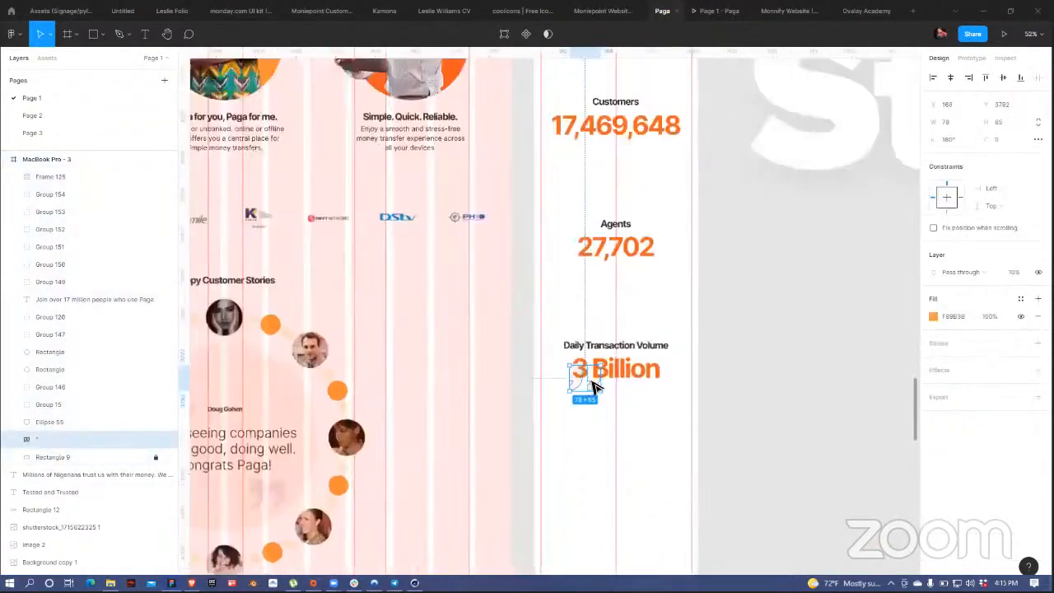
drag(834, 350, 813, 235)
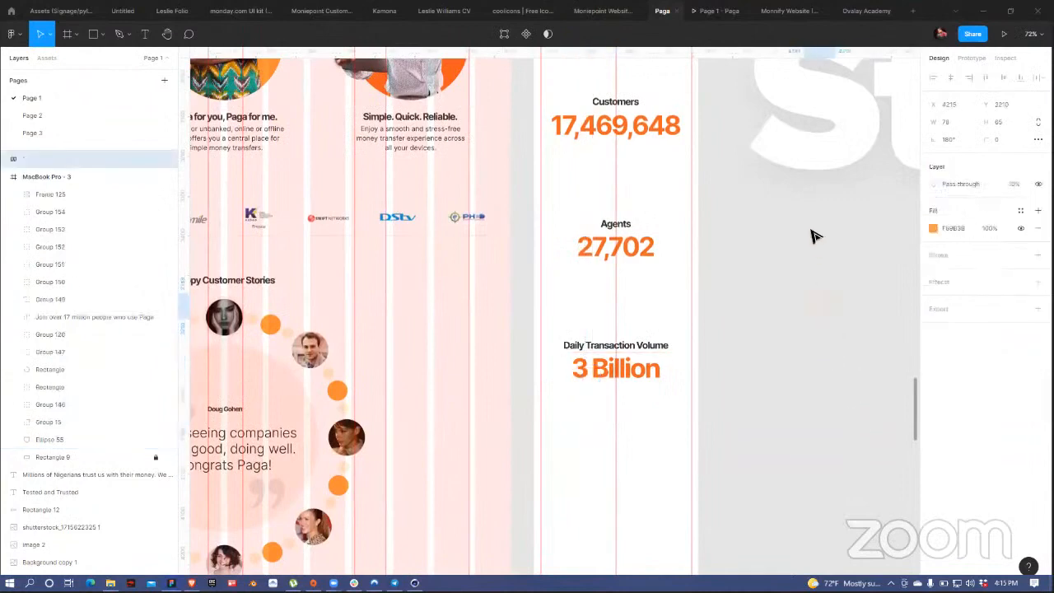
Step: Reduce Frame 125's auto-layout gap from 205 to about 120
drag(419, 384, 583, 291)
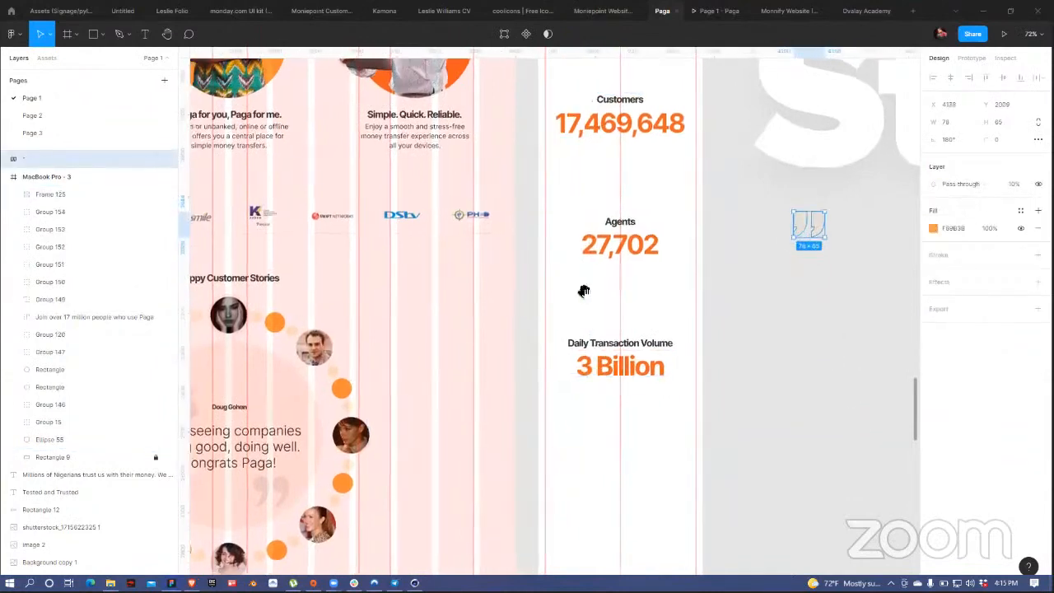
scroll(543, 338, down, 1)
scroll(544, 341, down, 3)
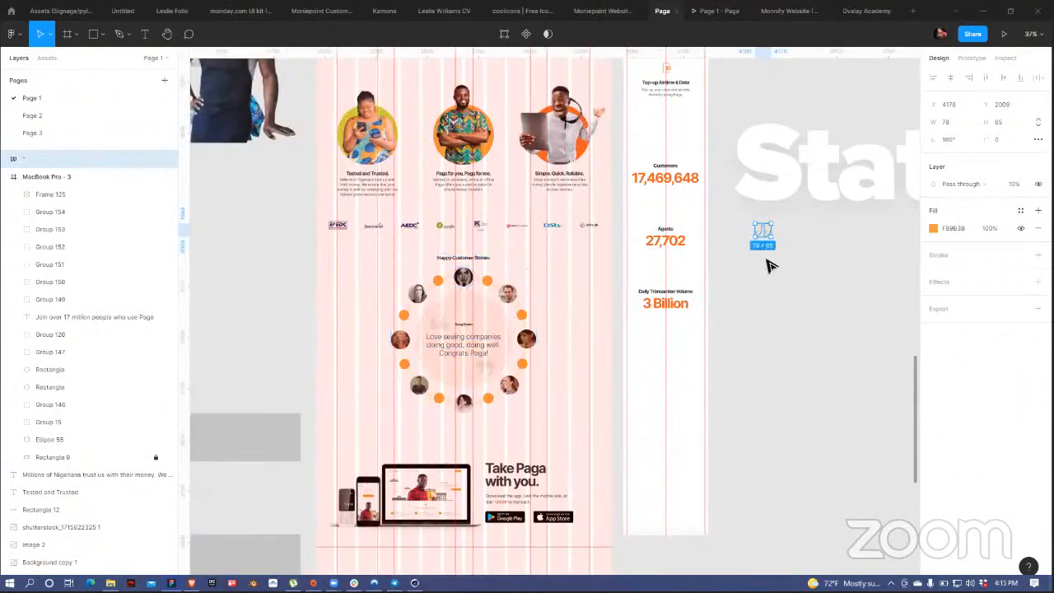
click(674, 245)
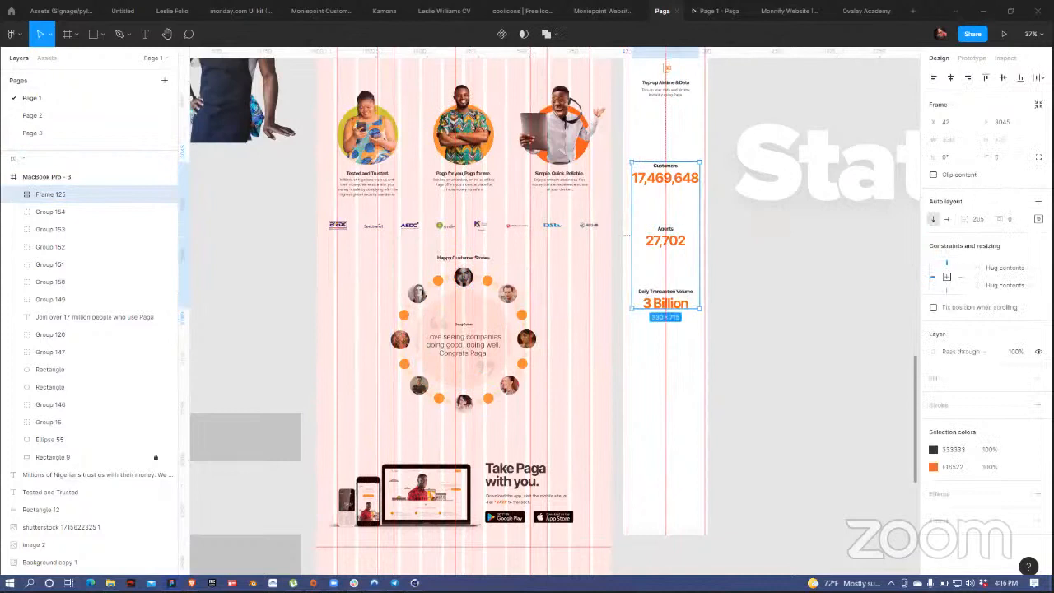
drag(965, 219, 870, 199)
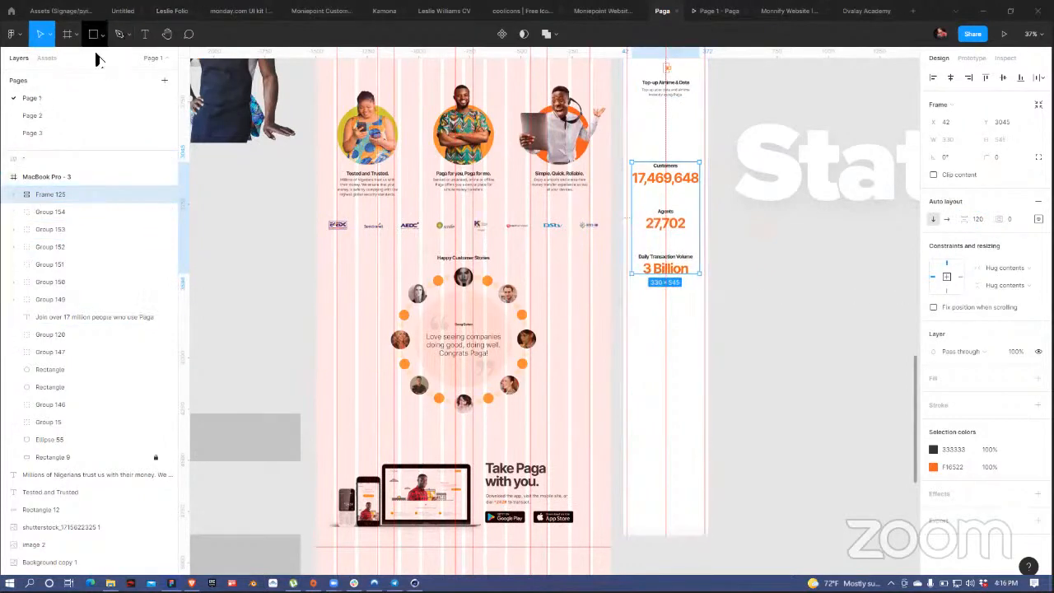
Step: Draw a horizontal divider line with 0.8 stroke at 14% opacity
click(87, 72)
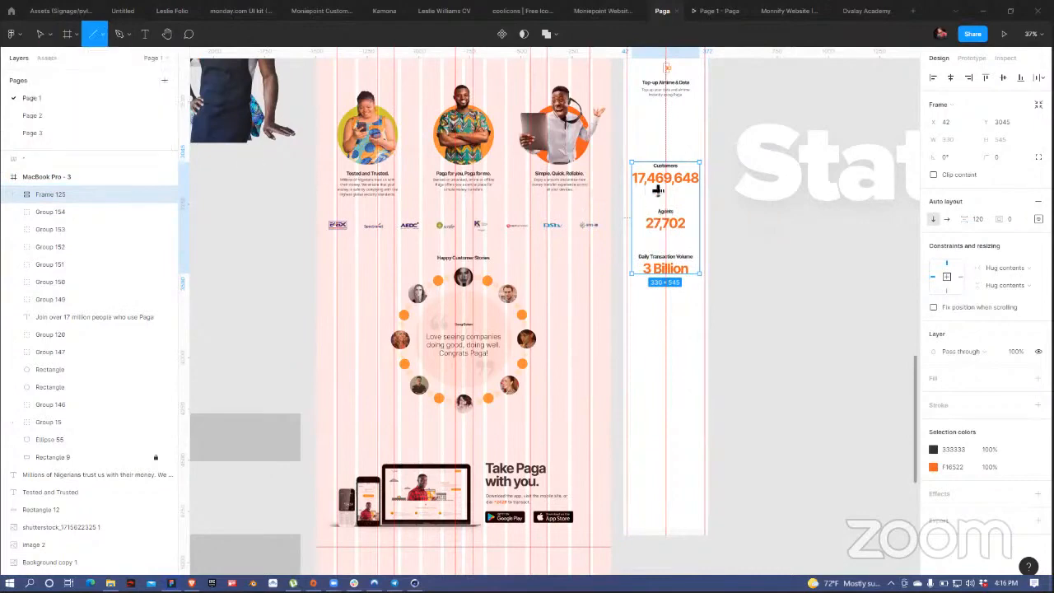
scroll(667, 194, up, 5)
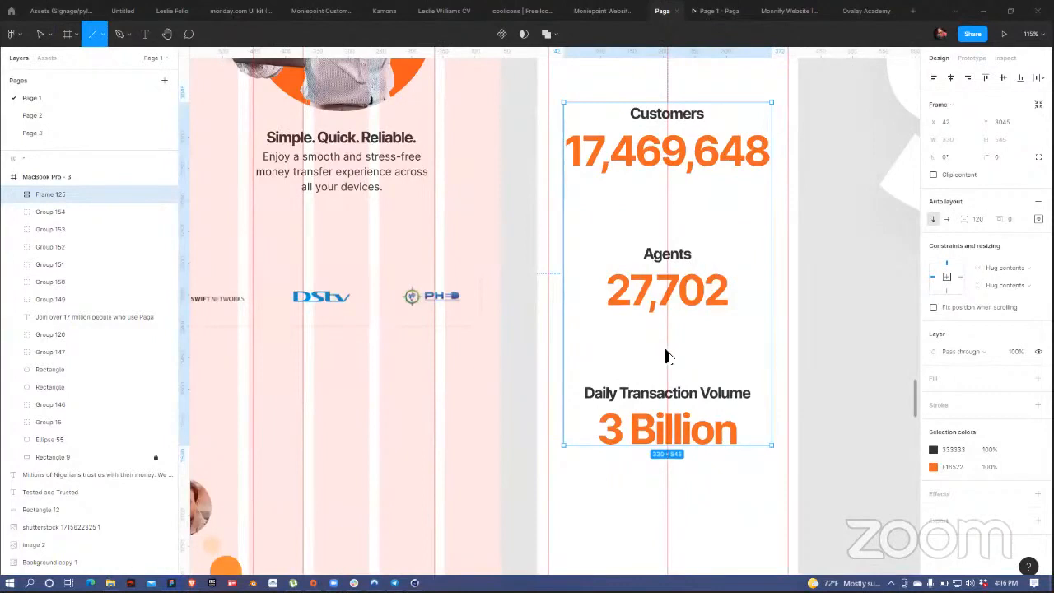
drag(563, 351, 772, 351)
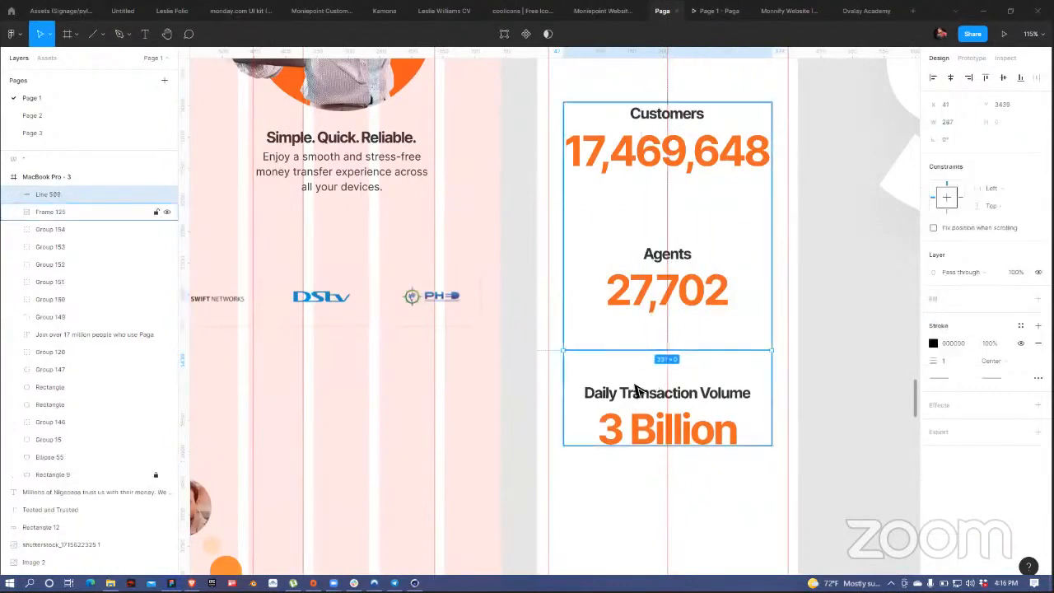
click(959, 364)
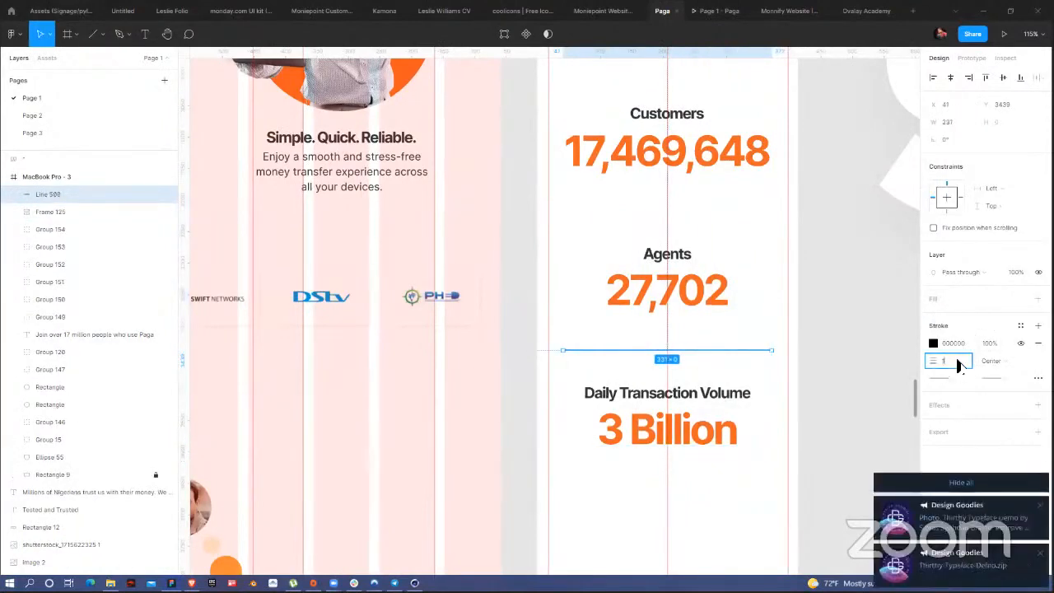
text(0.8)
key(Return)
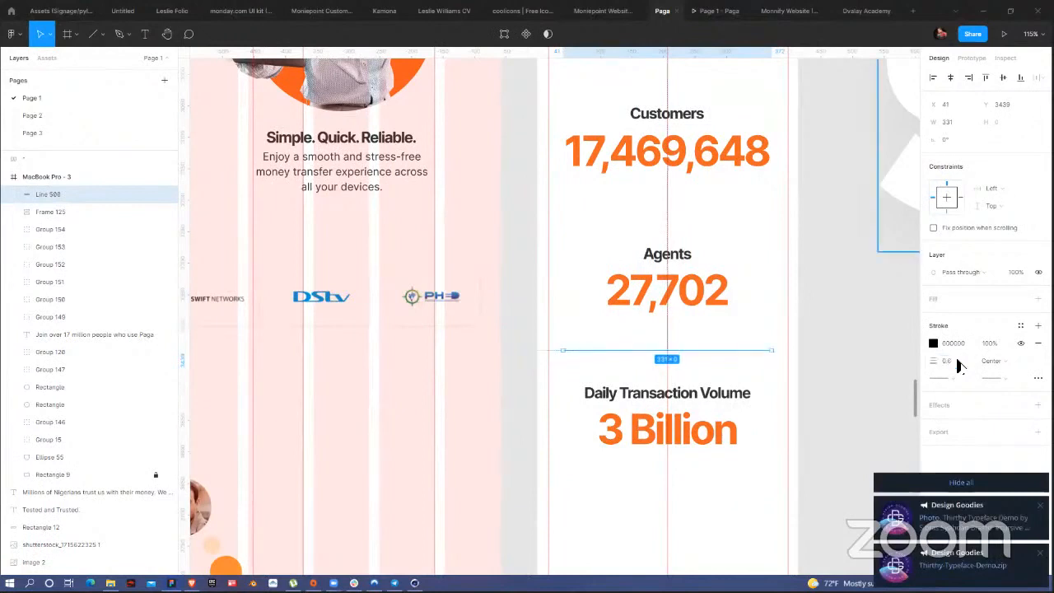
click(934, 343)
click(837, 477)
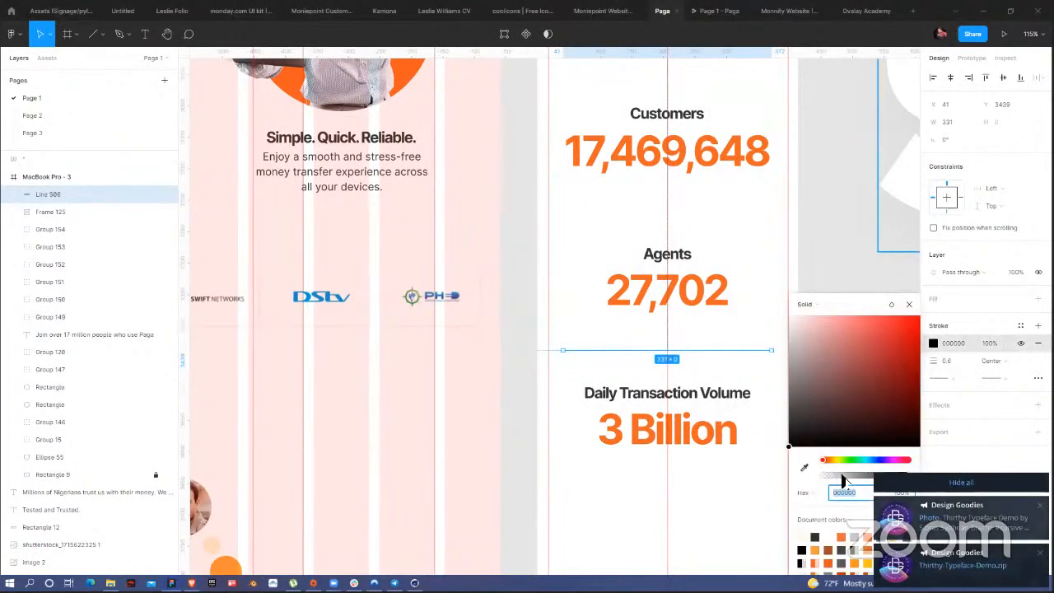
drag(838, 478, 834, 478)
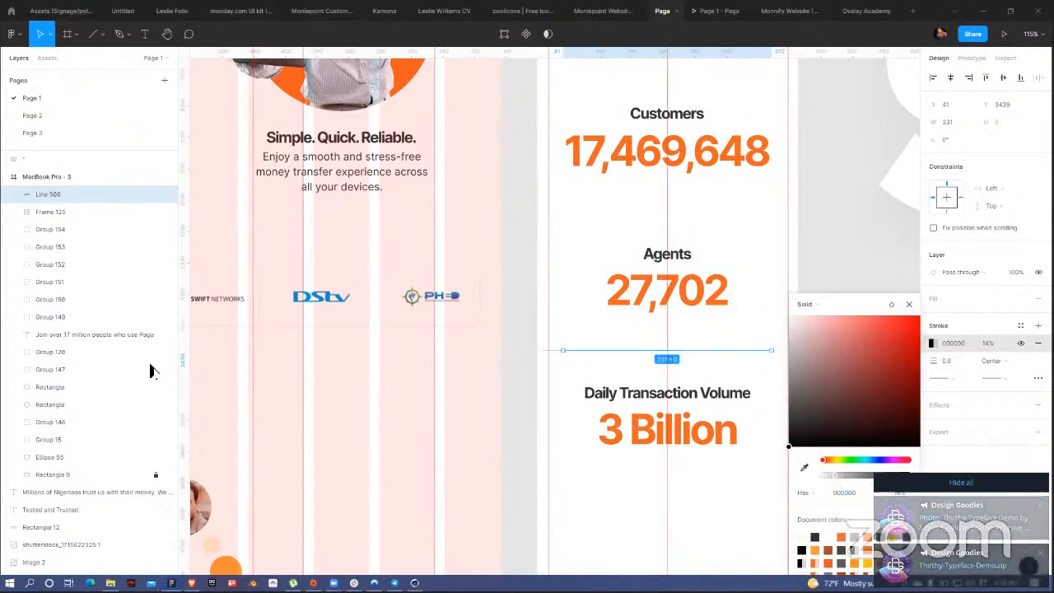
Step: Put the divider inside Frame 125 between the stats and duplicate it between the others
click(20, 214)
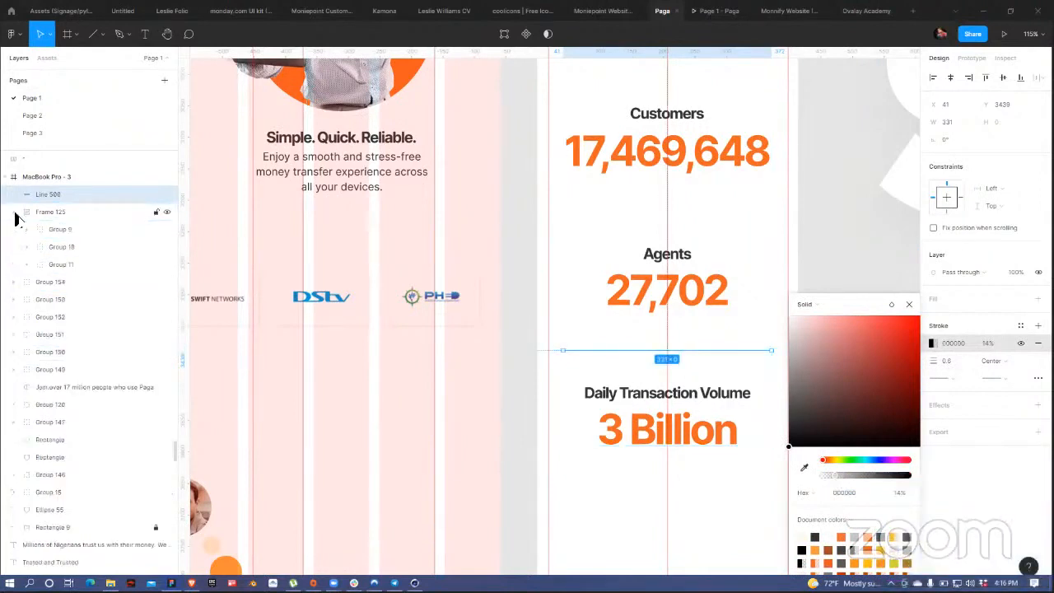
drag(39, 200, 51, 255)
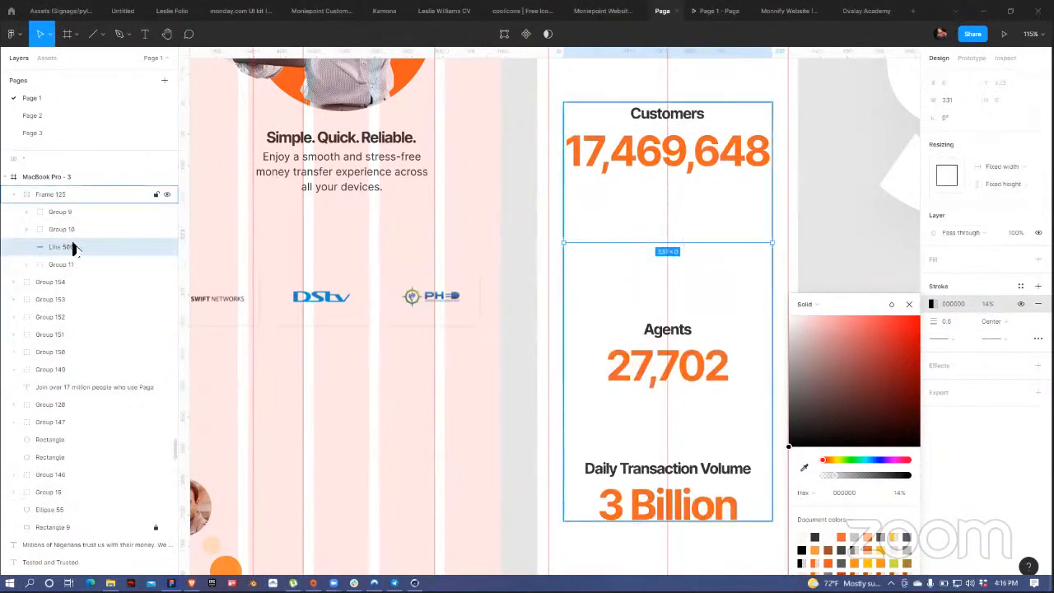
drag(65, 248, 63, 222)
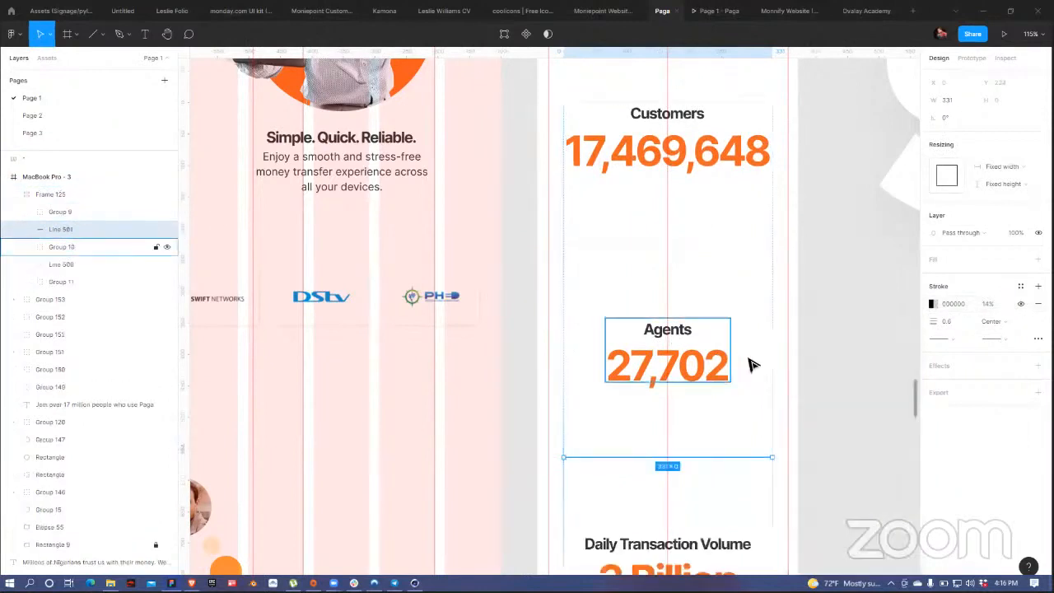
click(678, 367)
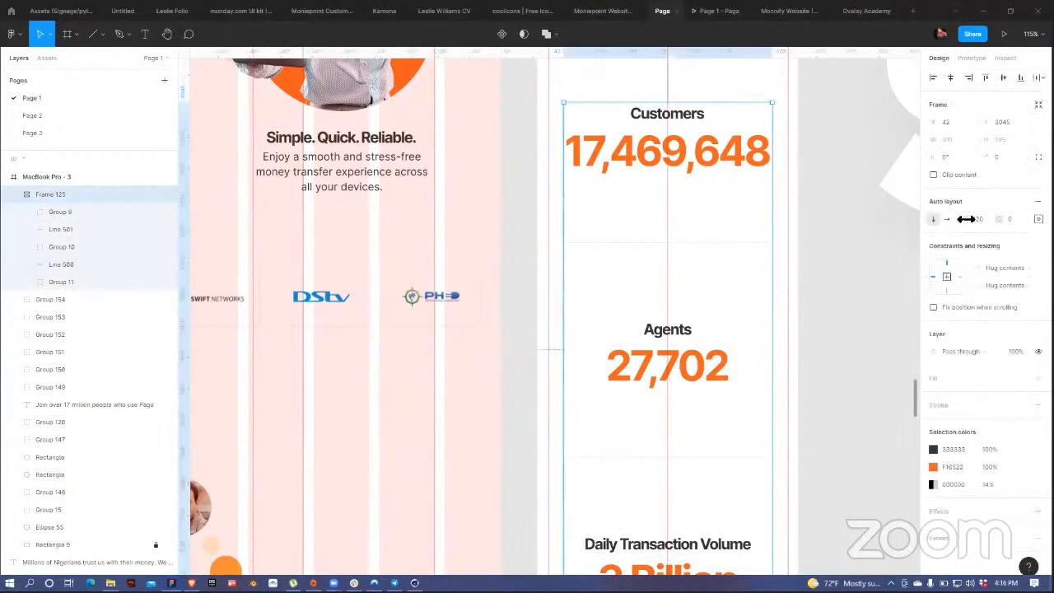
Step: Set Frame 125's item spacing to 70, then select the large Stats text group
drag(966, 219, 909, 215)
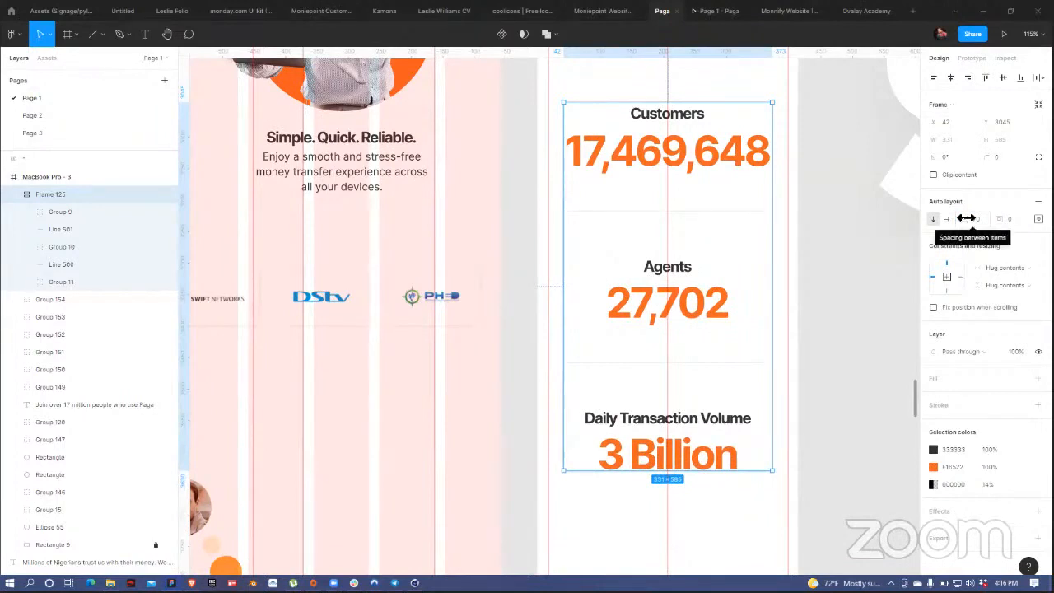
click(824, 239)
scroll(824, 238, down, 5)
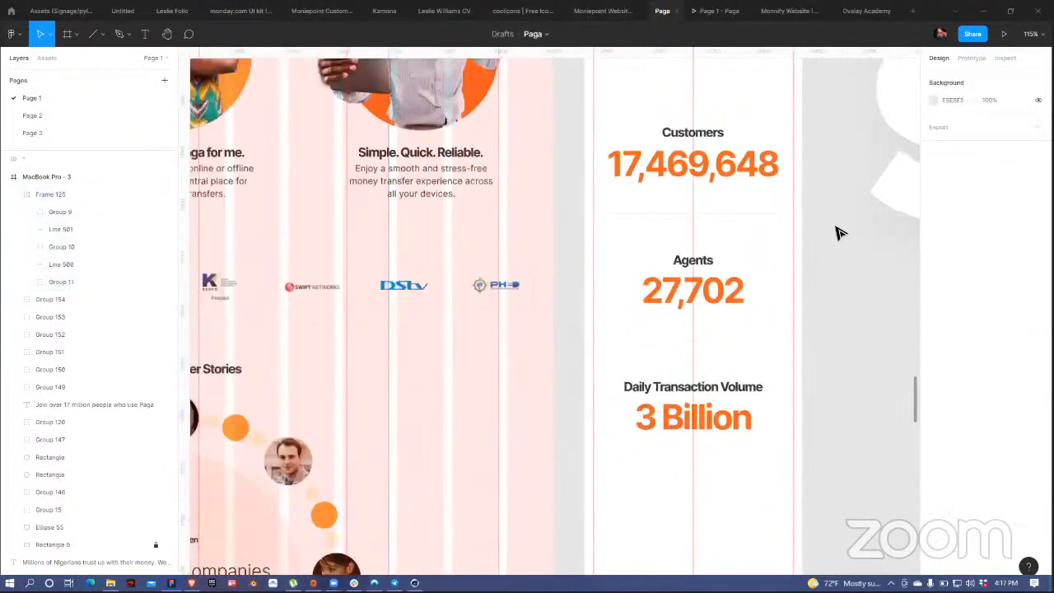
click(812, 332)
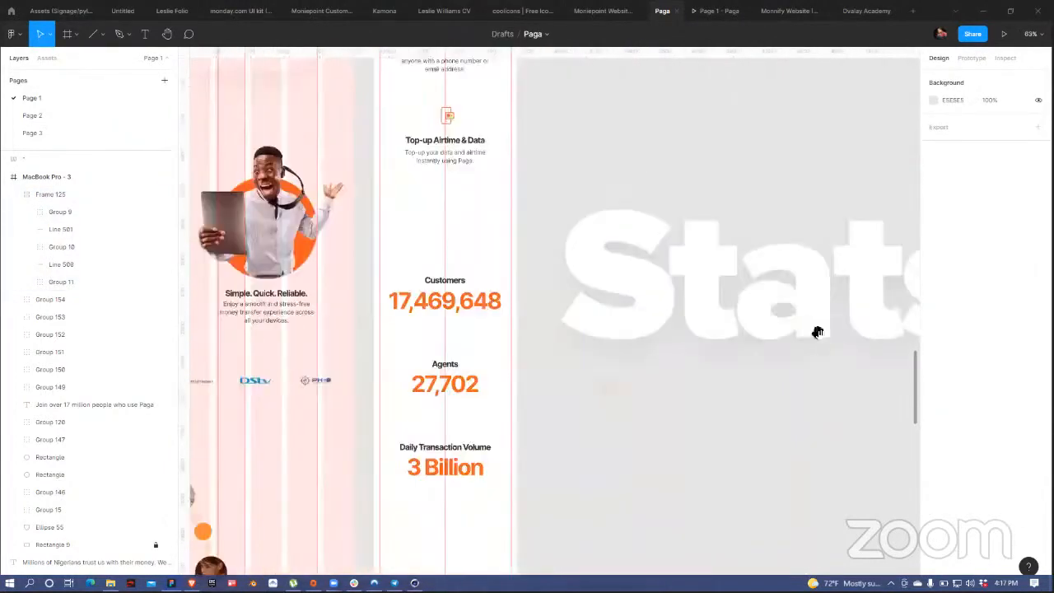
Step: Scale the Stats text to about half and place it over the mobile stats column
drag(817, 332, 532, 308)
drag(662, 368, 610, 349)
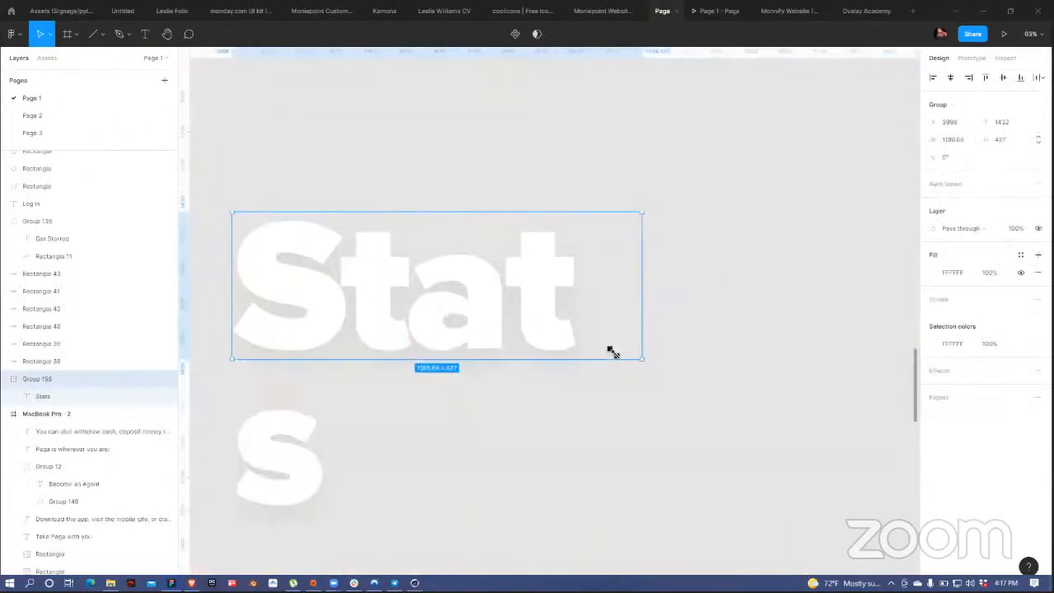
key(ctrl+z)
key(k)
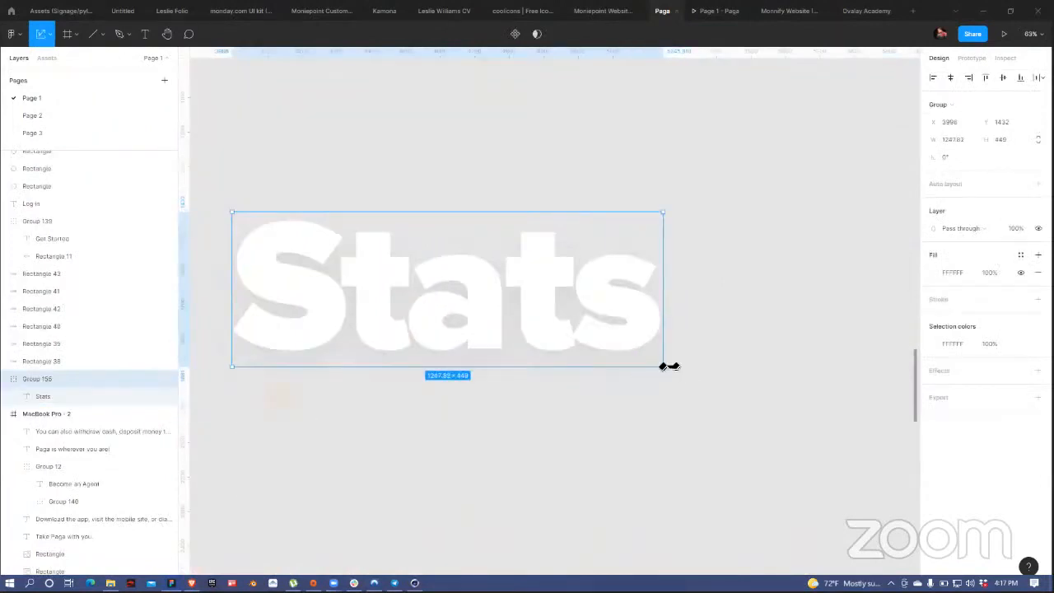
drag(664, 366, 876, 264)
drag(753, 243, 562, 241)
mouse_move(671, 257)
mouse_down()
mouse_move(690, 271)
mouse_move(684, 262)
mouse_up()
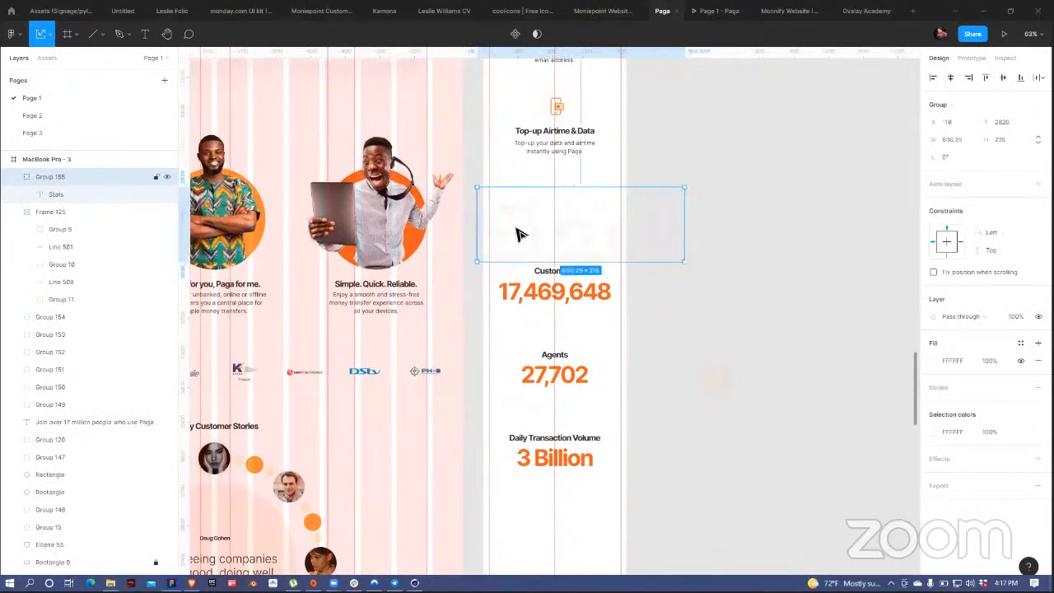
drag(591, 237, 531, 239)
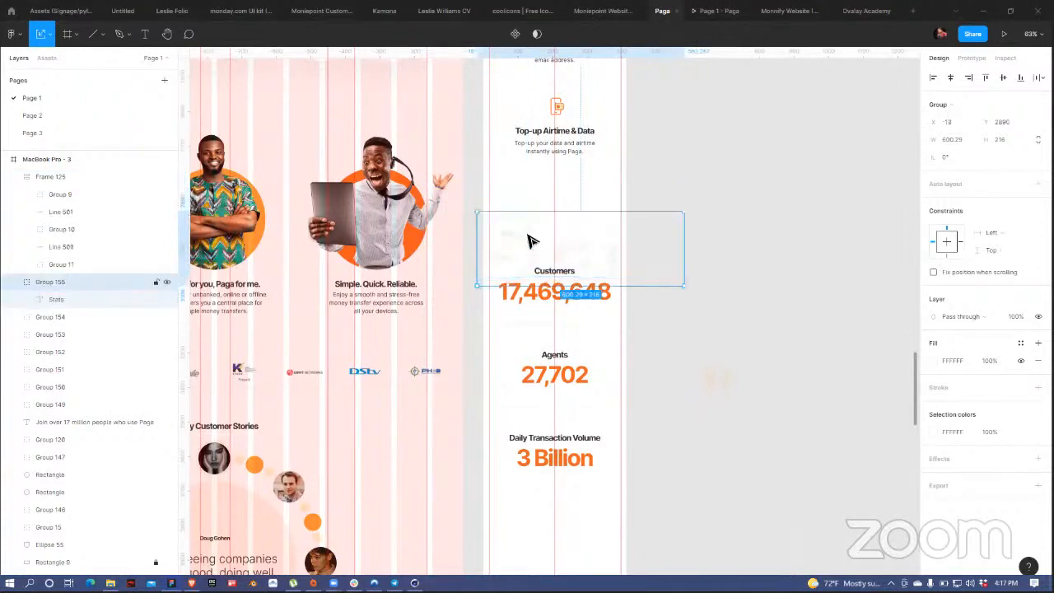
Step: Nudge the stats column and Stats heading up, then select the mobile page frame
shift+click(564, 431)
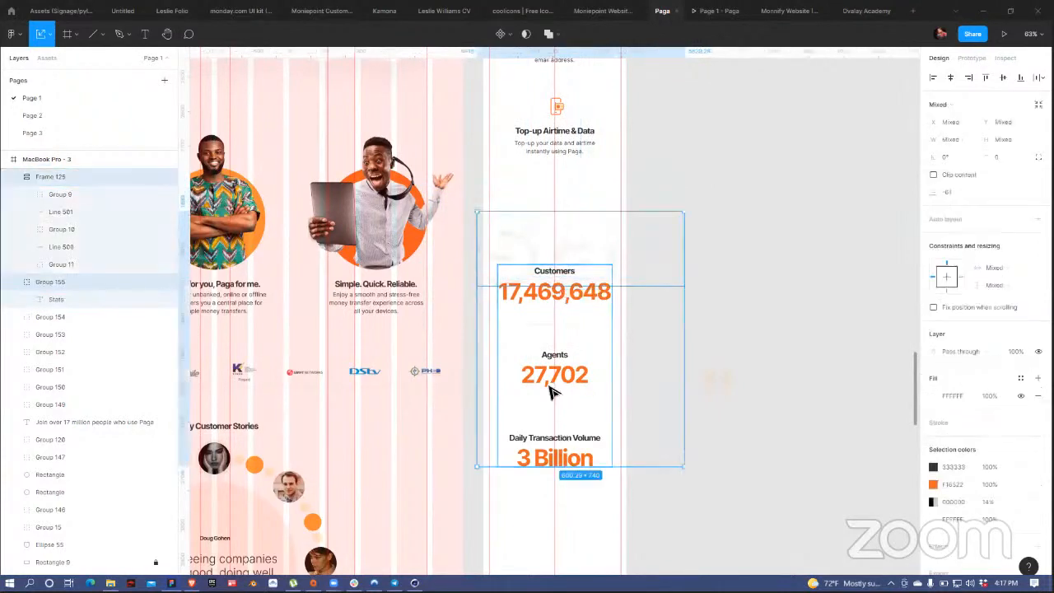
key(shift+Up)
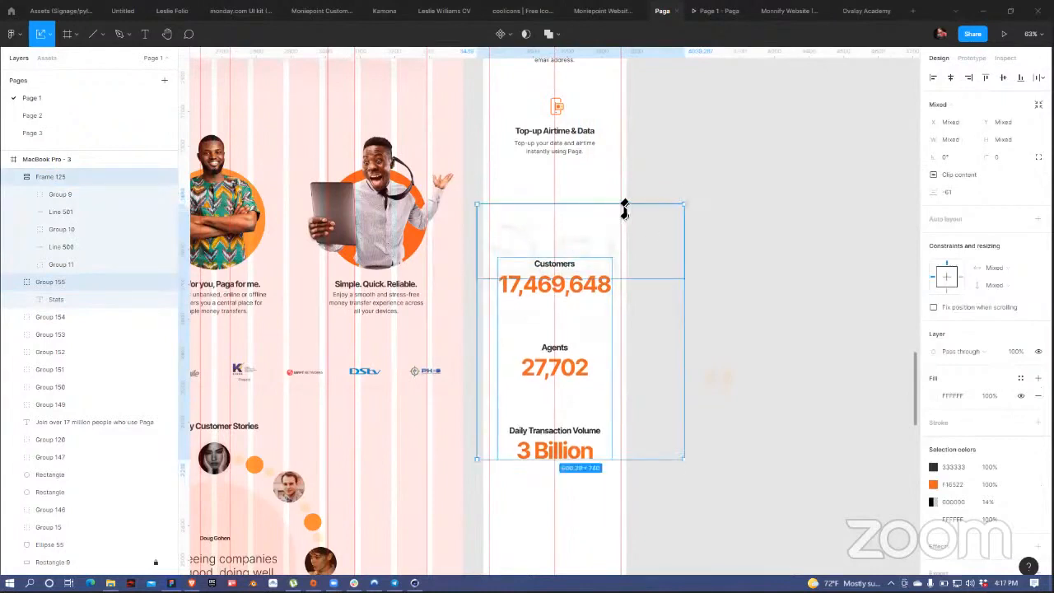
scroll(744, 219, up, 6)
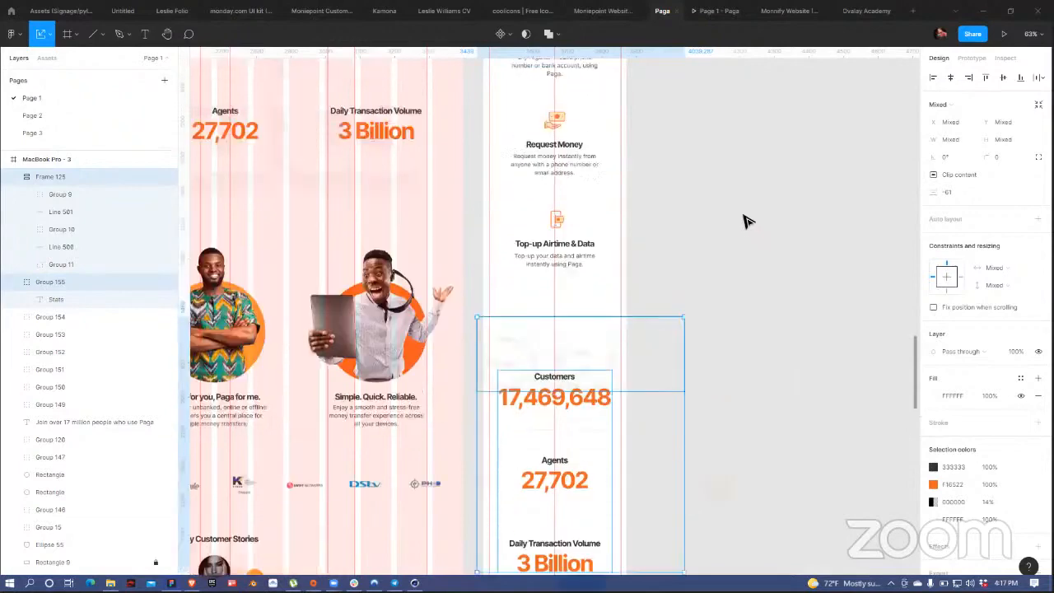
scroll(744, 221, up, 8)
click(519, 217)
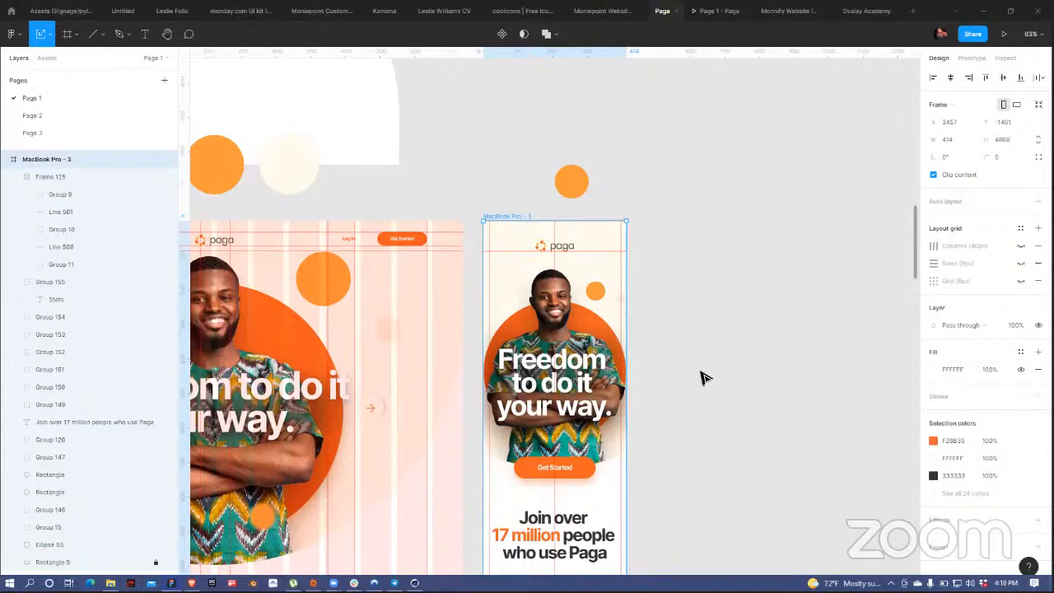
Step: Select the desktop frame's three-card feature group, Group 156
scroll(702, 378, down, 1)
scroll(650, 354, down, 10)
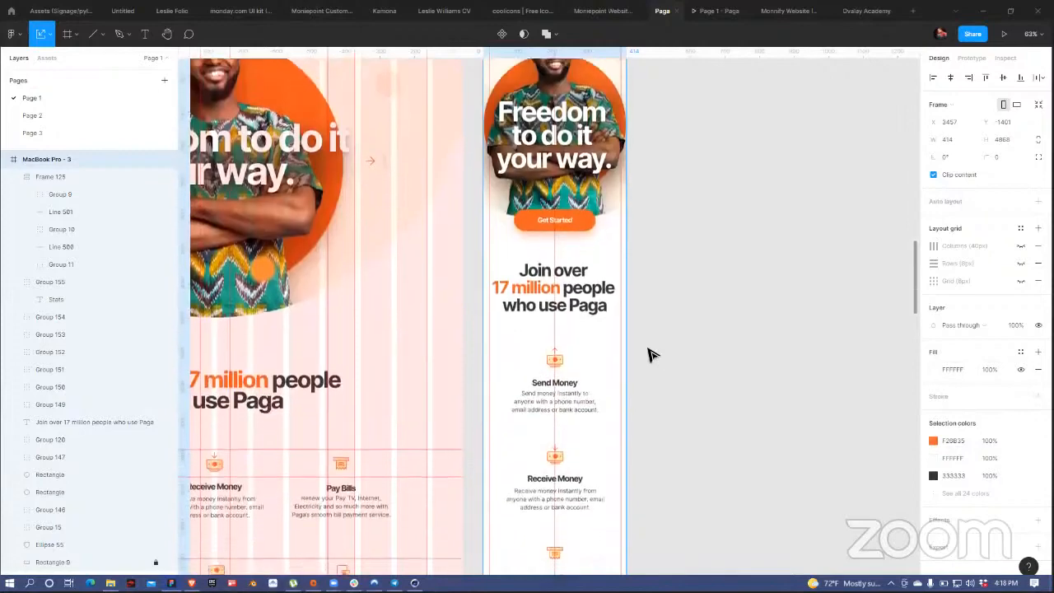
scroll(634, 352, down, 8)
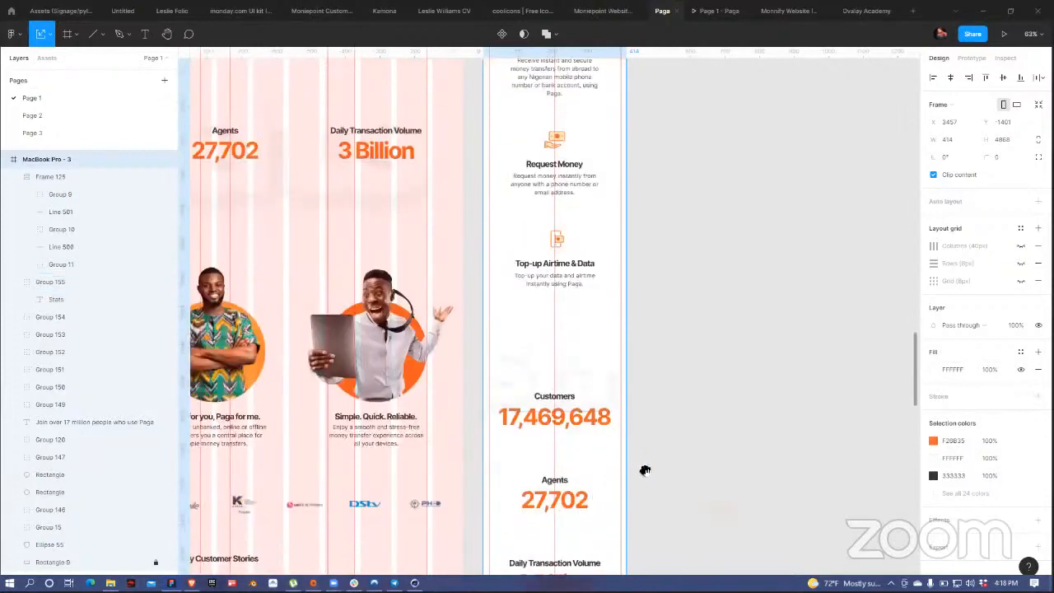
scroll(665, 145, down, 7)
drag(396, 330, 407, 219)
drag(614, 369, 649, 286)
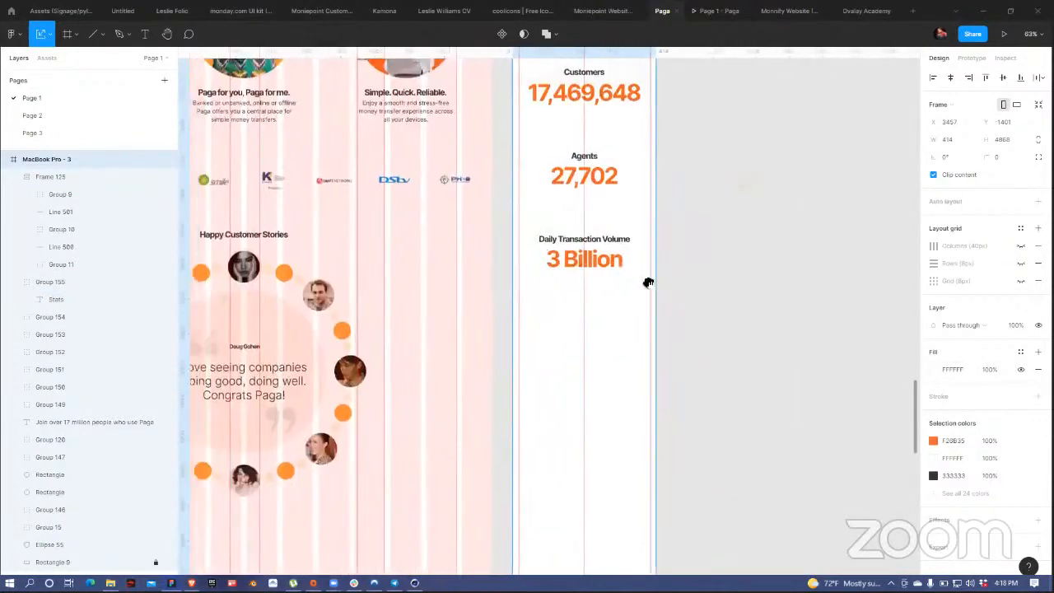
drag(509, 374, 642, 404)
drag(252, 173, 352, 206)
scroll(347, 206, up, 3)
click(347, 206)
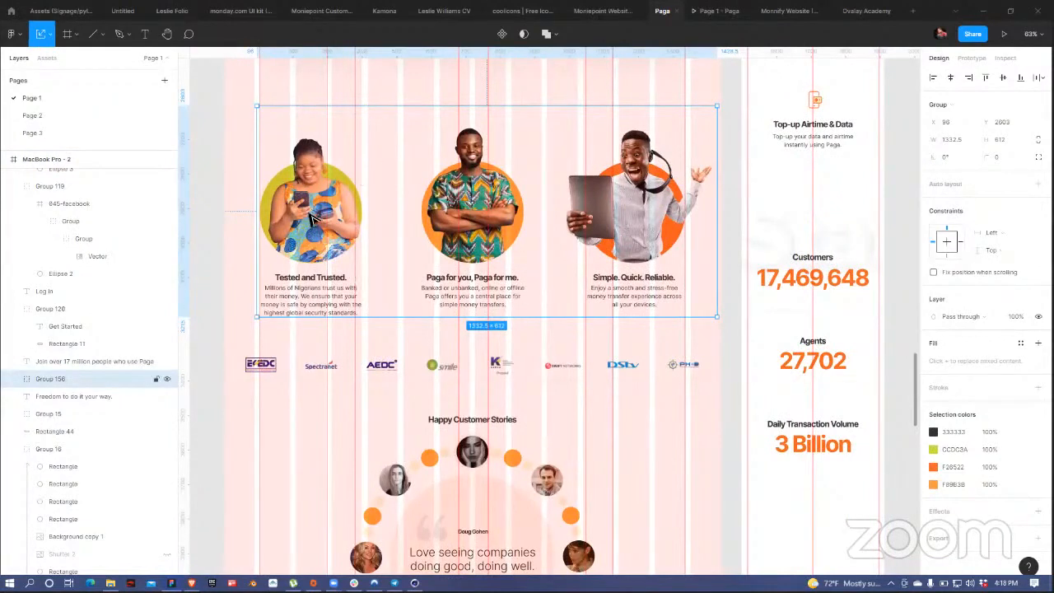
Step: Duplicate the three desktop feature cards beside the mobile page
scroll(473, 218, down, 1)
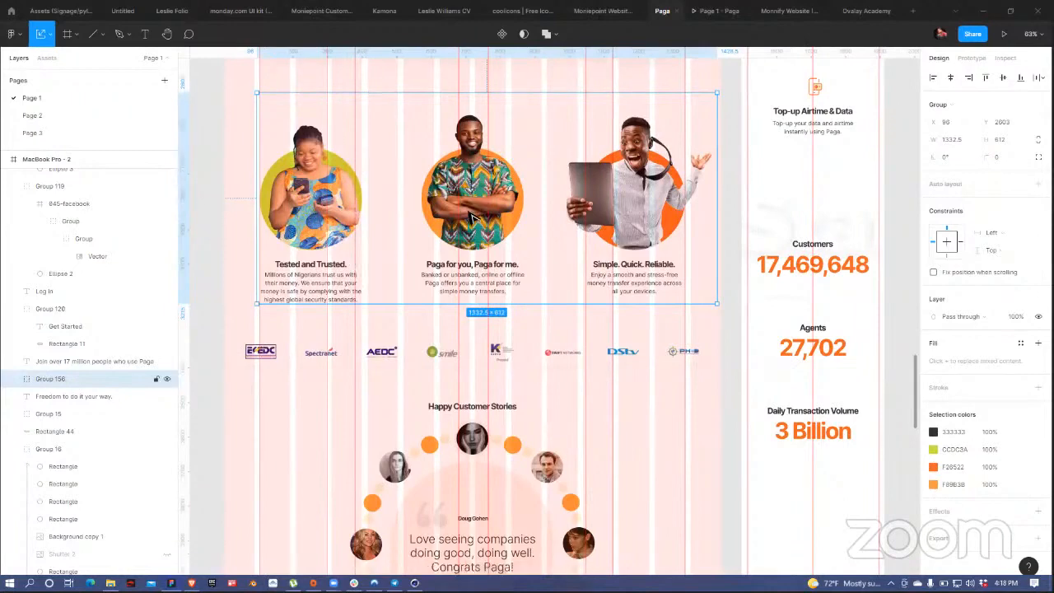
scroll(473, 218, down, 5)
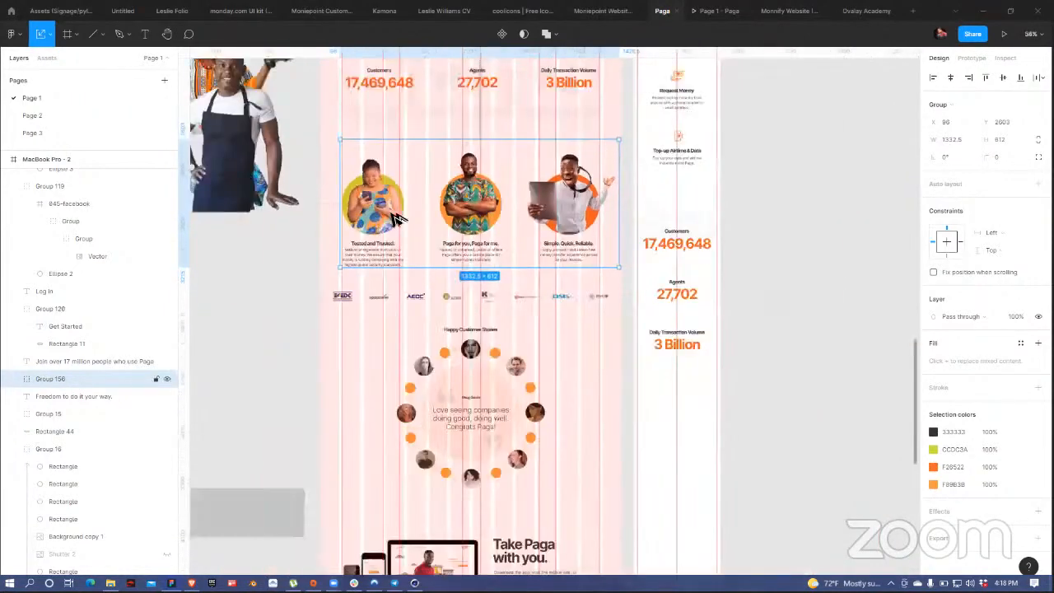
drag(771, 292, 772, 302)
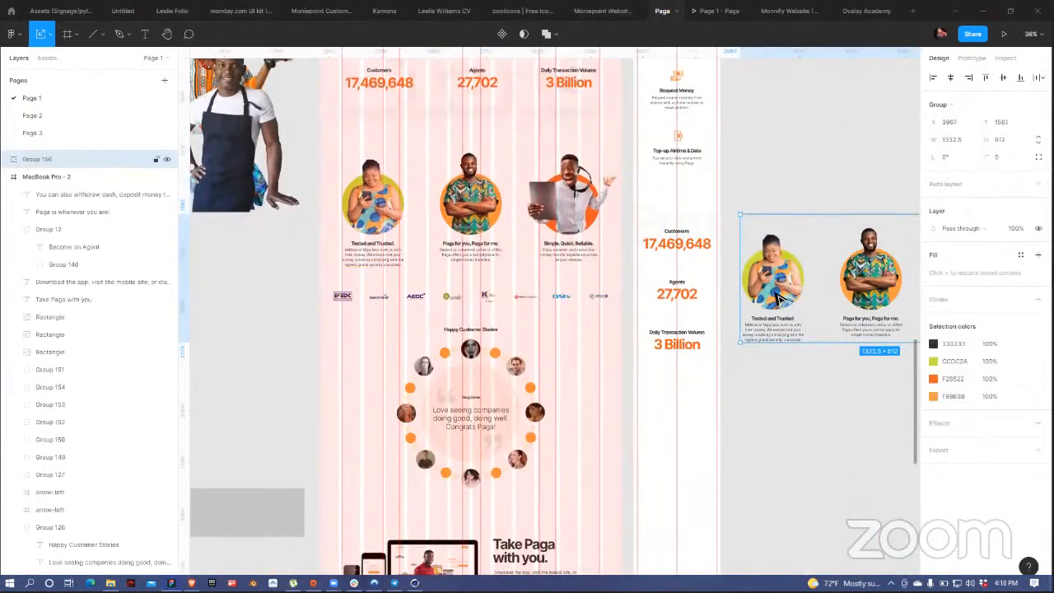
Step: Ungroup the card group and move the Tested and Trusted card under the 3 Billion stat
right_click(759, 355)
click(795, 394)
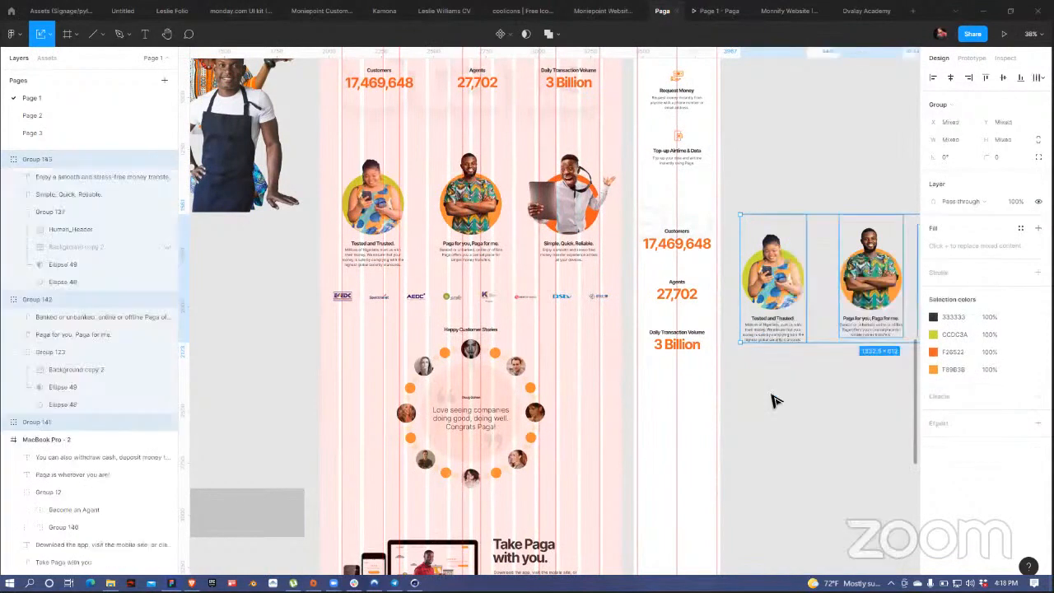
click(796, 397)
click(785, 331)
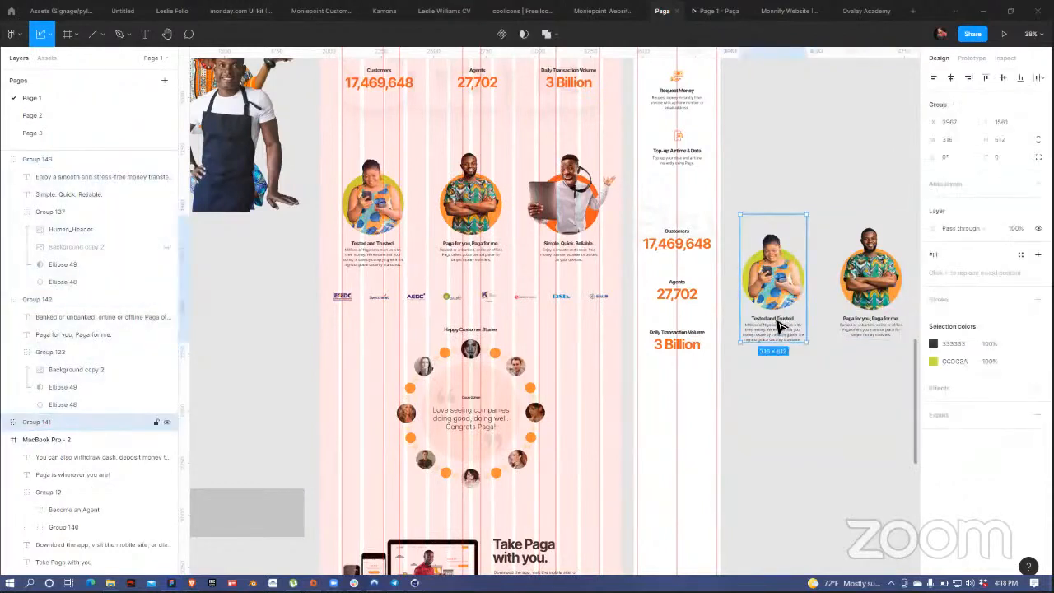
drag(785, 332, 685, 487)
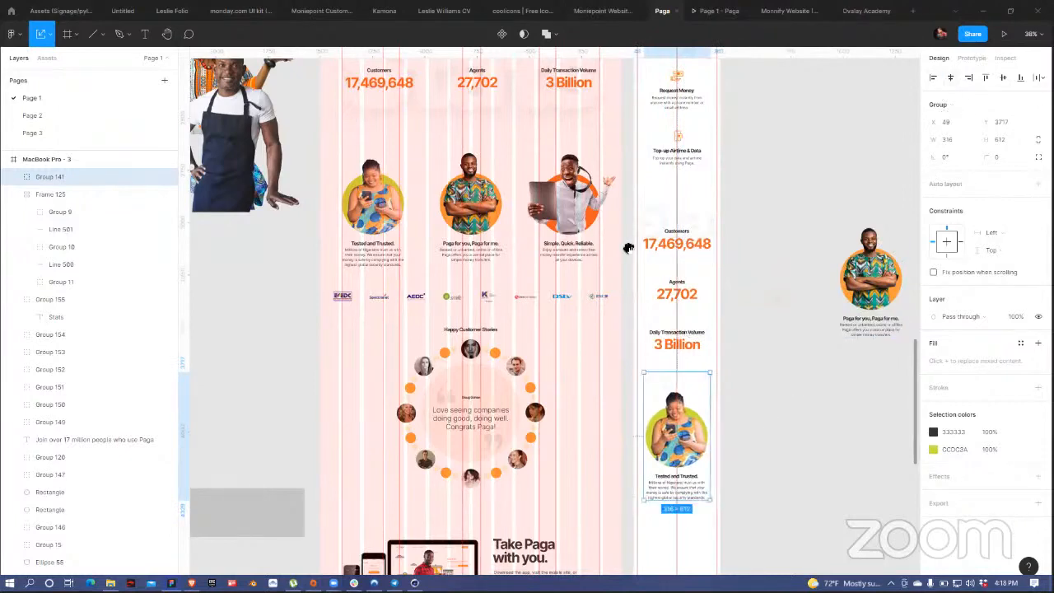
Step: Move the orange blob shapes aside, out of the way of the mobile frame
scroll(631, 245, down, 2)
scroll(631, 245, right, 2)
scroll(622, 286, down, 3)
scroll(622, 286, right, 3)
scroll(513, 506, down, 2)
scroll(513, 506, right, 1)
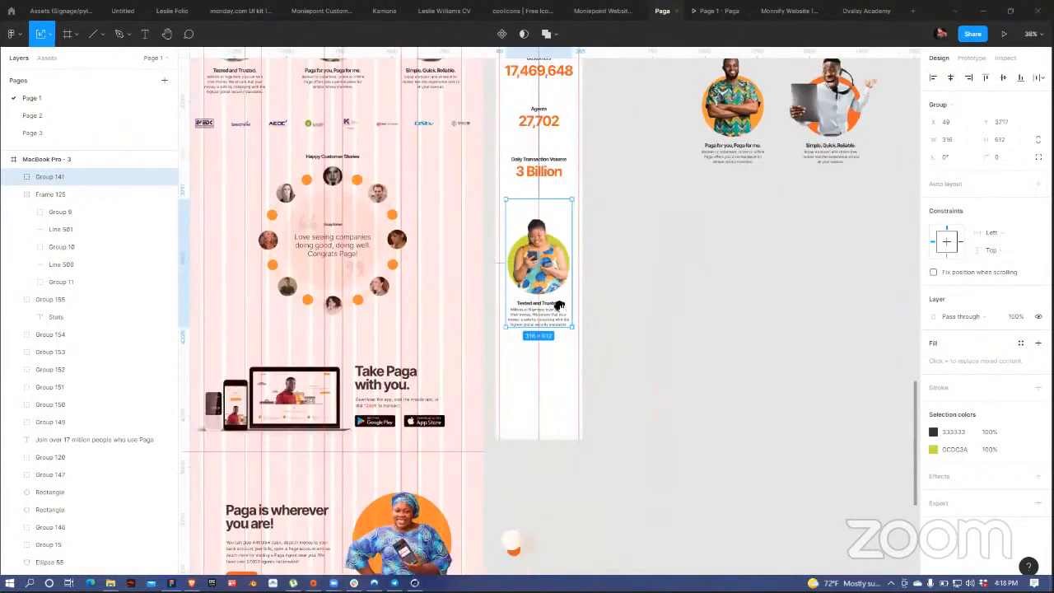
scroll(522, 294, down, 1)
scroll(563, 389, down, 3)
drag(516, 294, 910, 218)
click(605, 266)
Step: Undo the accidental scaling and stretch the MacBook Pro - 3 frame to about 7280 height
scroll(600, 274, down, 4)
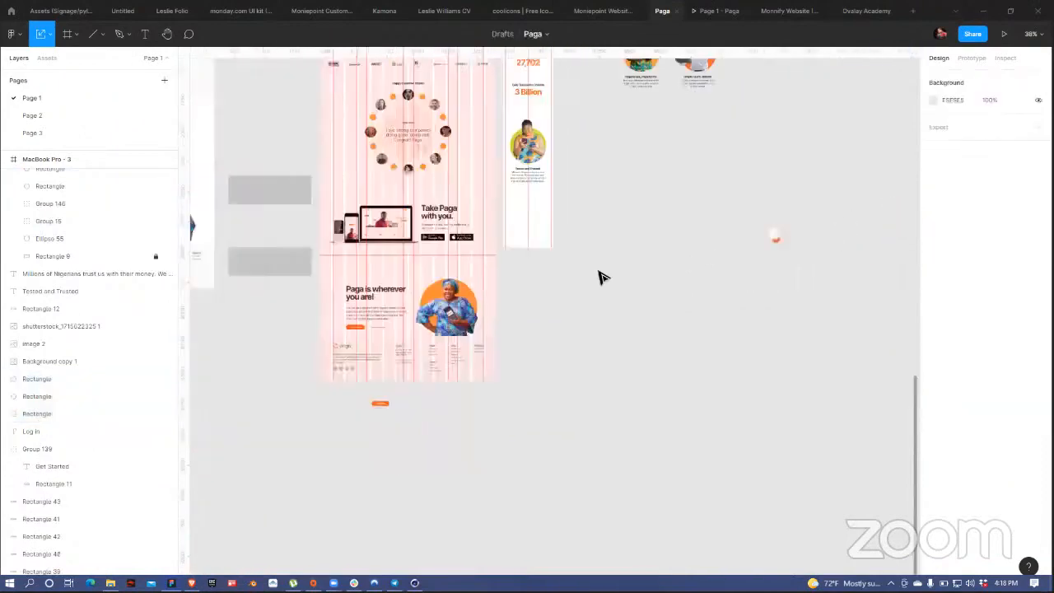
scroll(609, 266, down, 2)
drag(605, 175, 599, 294)
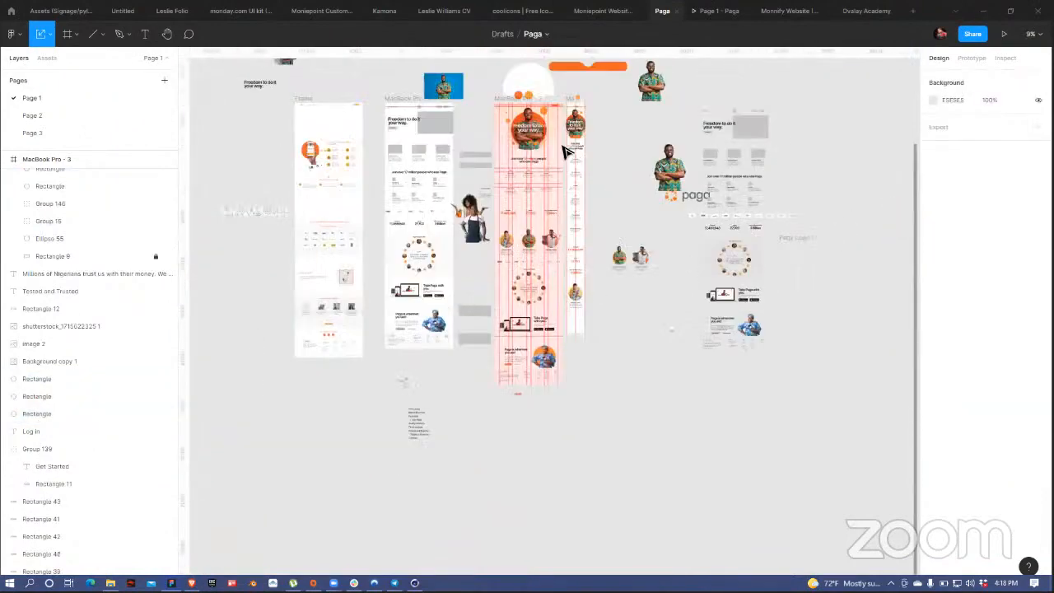
click(568, 367)
scroll(572, 303, down, 4)
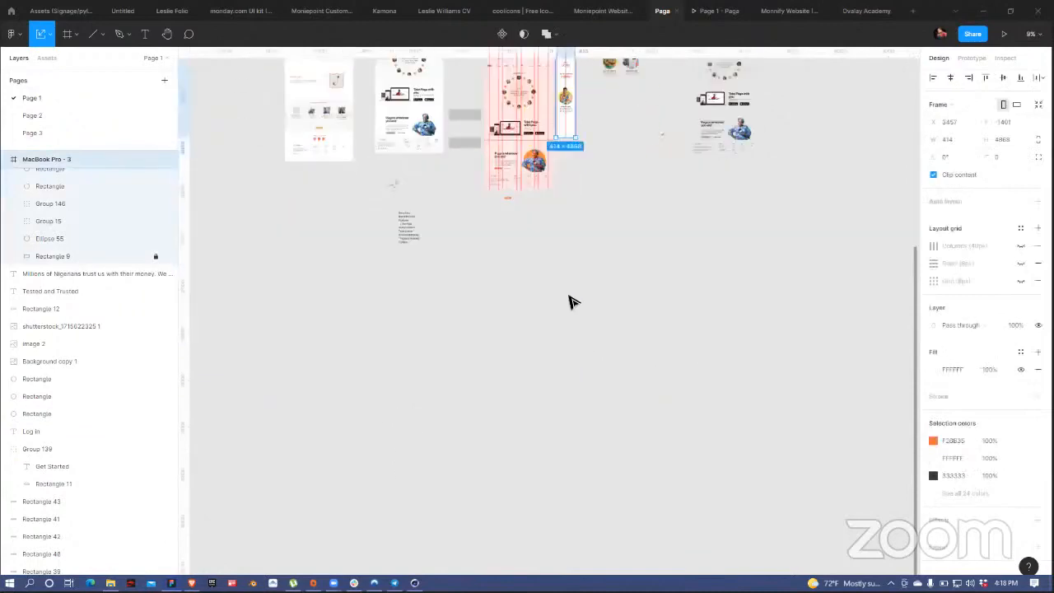
scroll(571, 302, up, 2)
scroll(571, 301, up, 5)
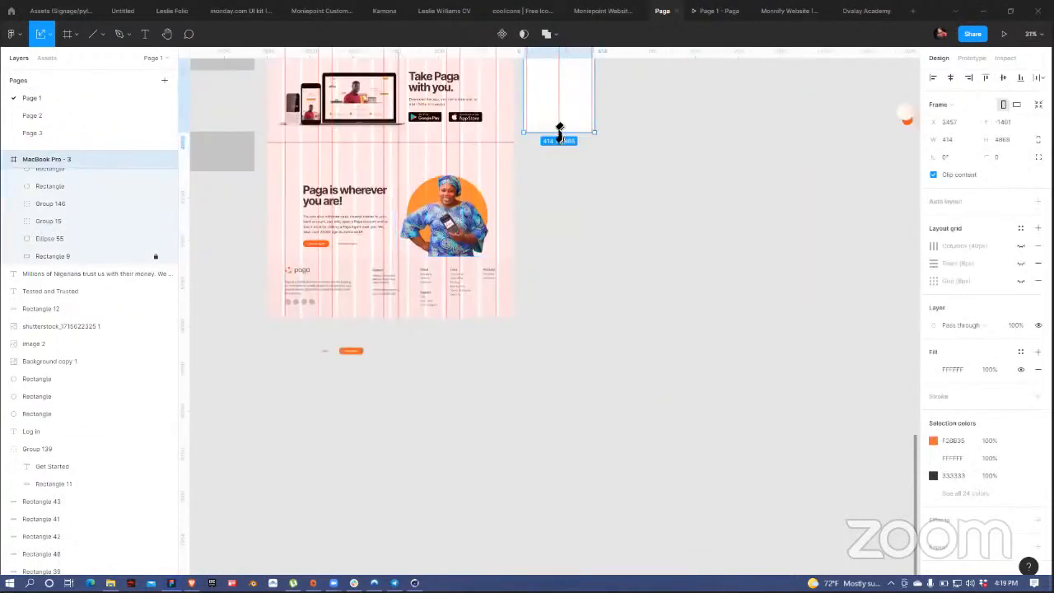
drag(556, 177, 558, 328)
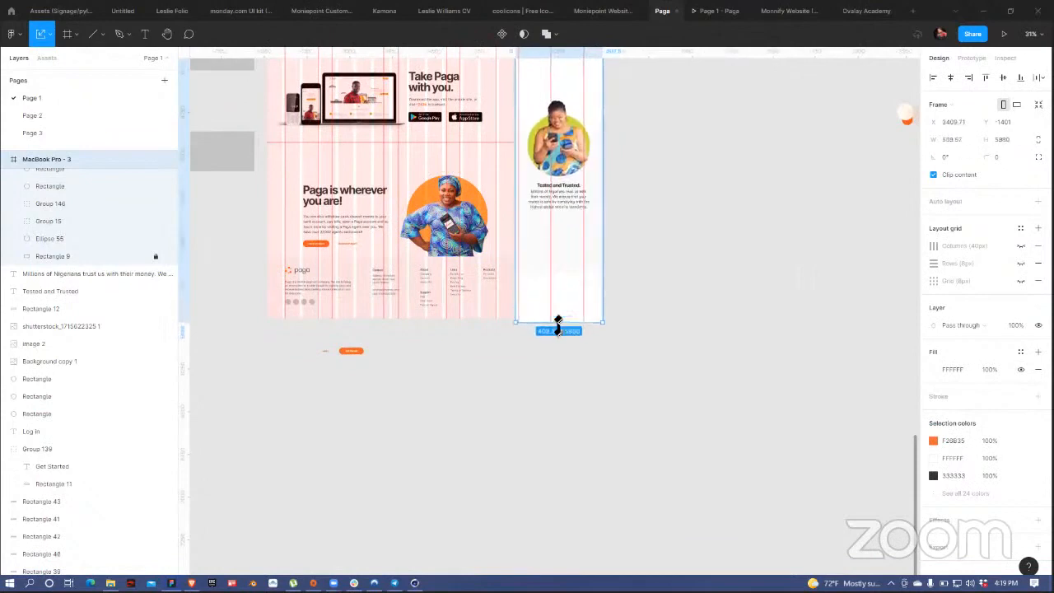
key(ctrl+z)
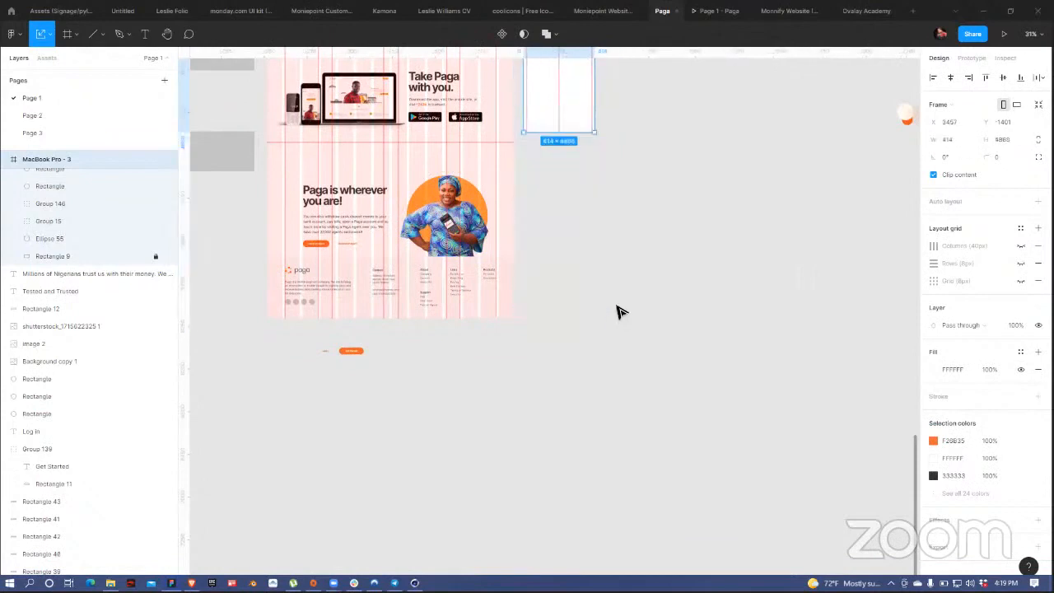
key(v)
drag(559, 136, 537, 546)
Step: Place the Paga for you and Simple. Quick. Reliable. cards under Tested and Trusted, centered
scroll(536, 407, up, 10)
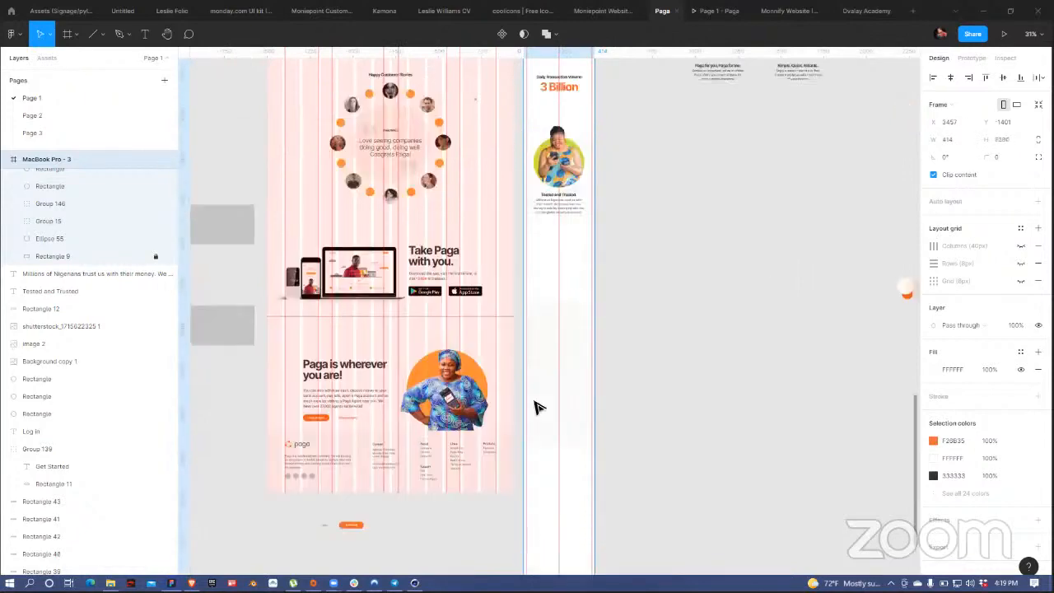
scroll(536, 407, down, 1)
scroll(536, 407, up, 5)
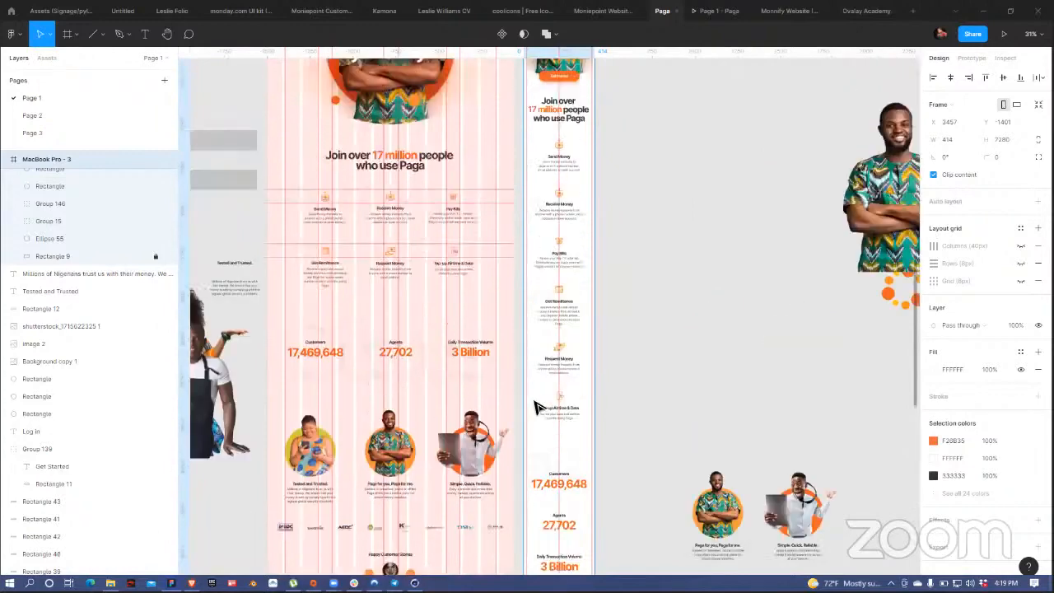
scroll(537, 407, down, 10)
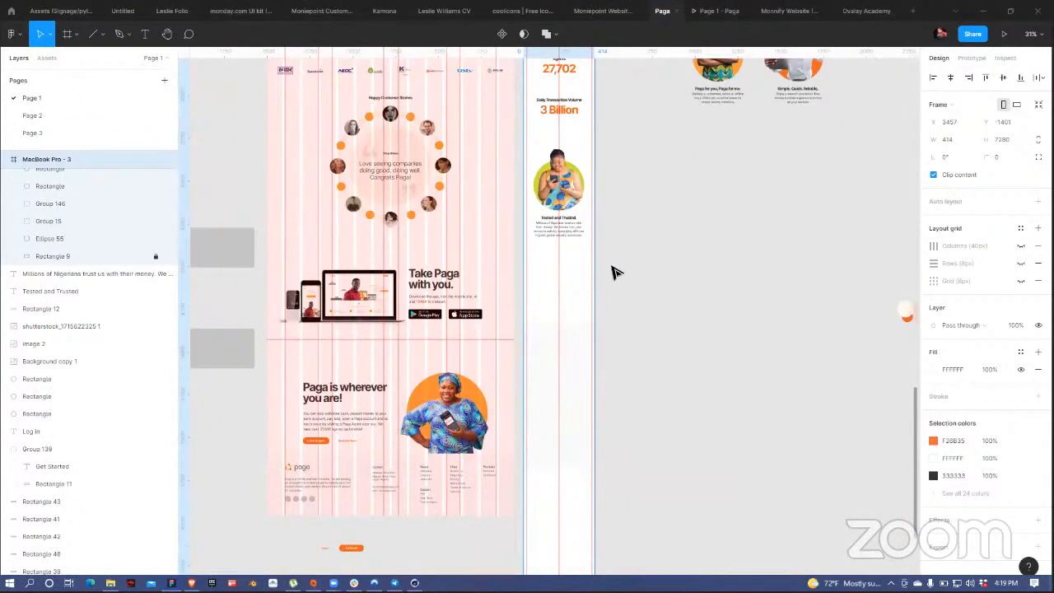
click(720, 79)
drag(720, 79, 559, 328)
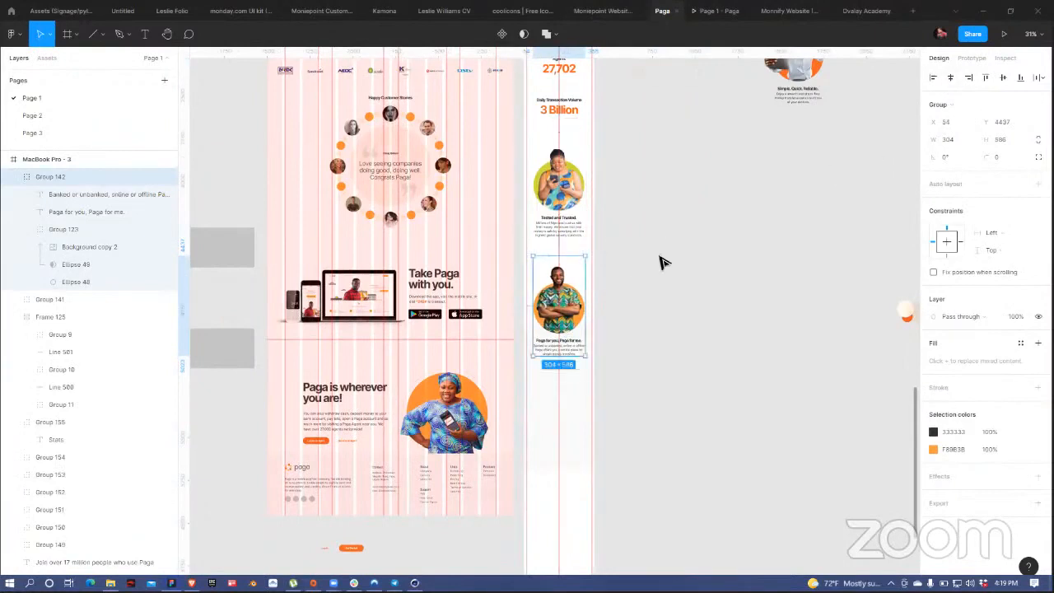
click(794, 82)
drag(797, 85, 557, 451)
click(950, 77)
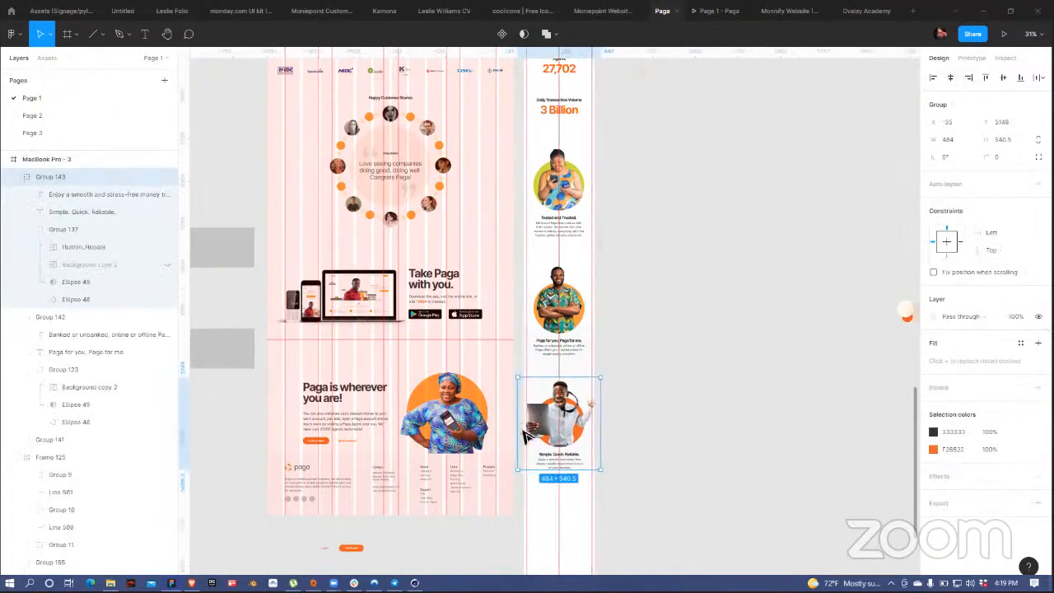
Step: Distribute the three feature cards vertically with 124 spacing between them
scroll(568, 427, up, 3)
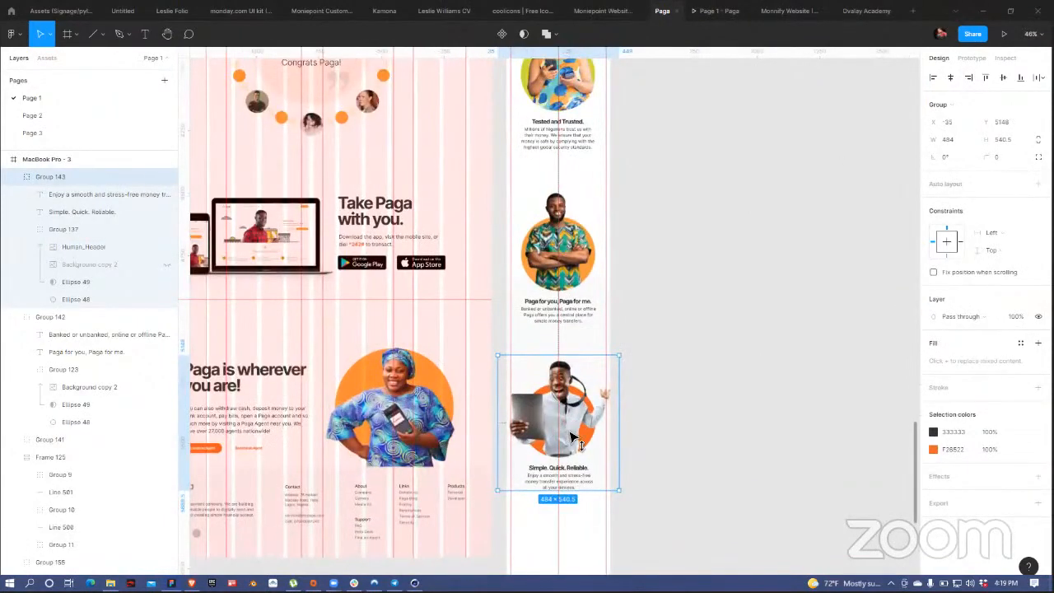
shift+click(593, 189)
shift+click(576, 129)
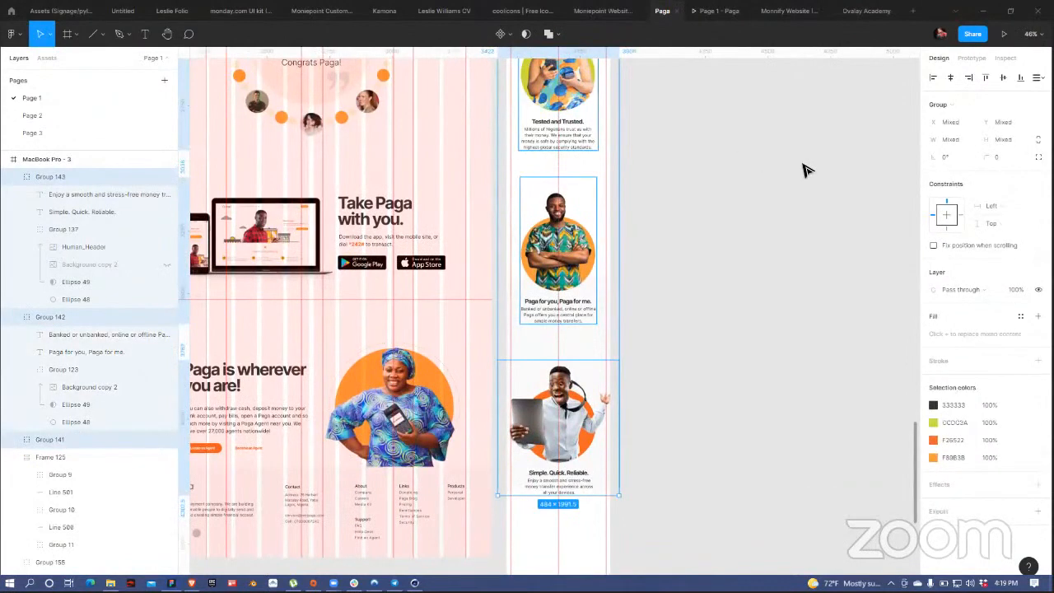
click(1038, 78)
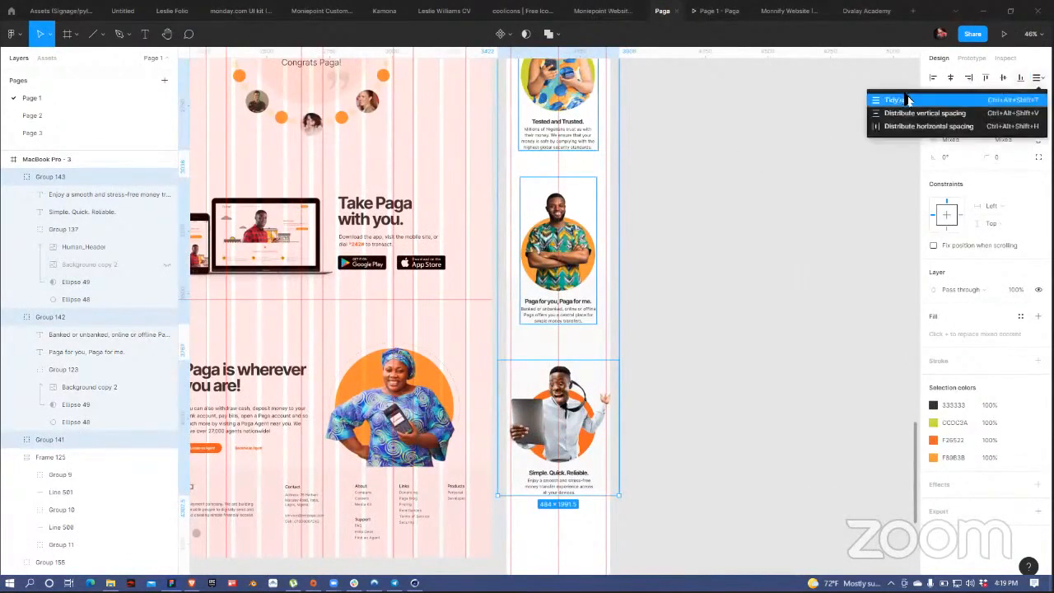
click(908, 108)
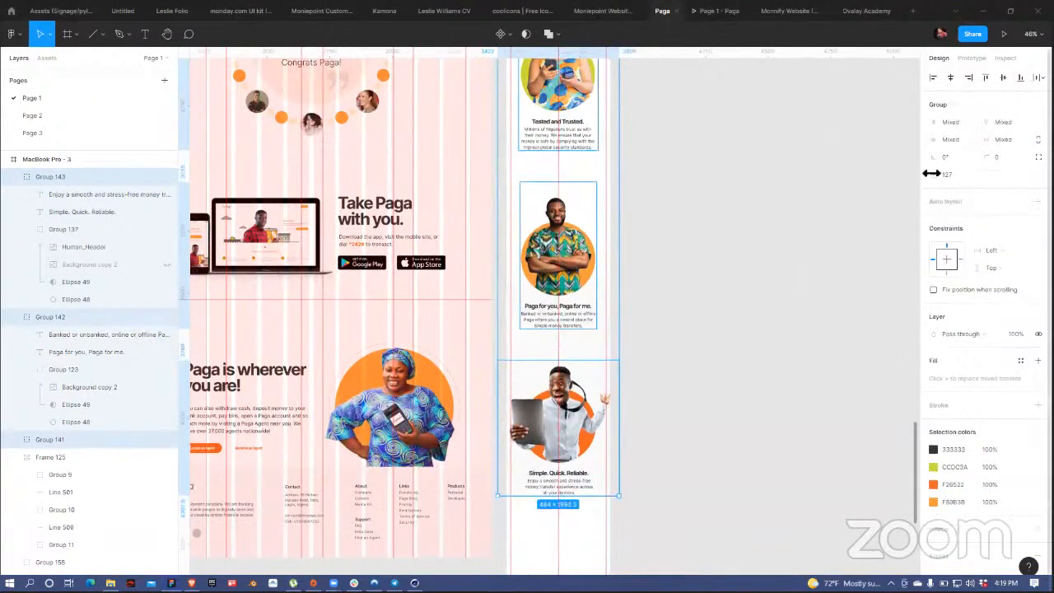
drag(935, 171, 931, 174)
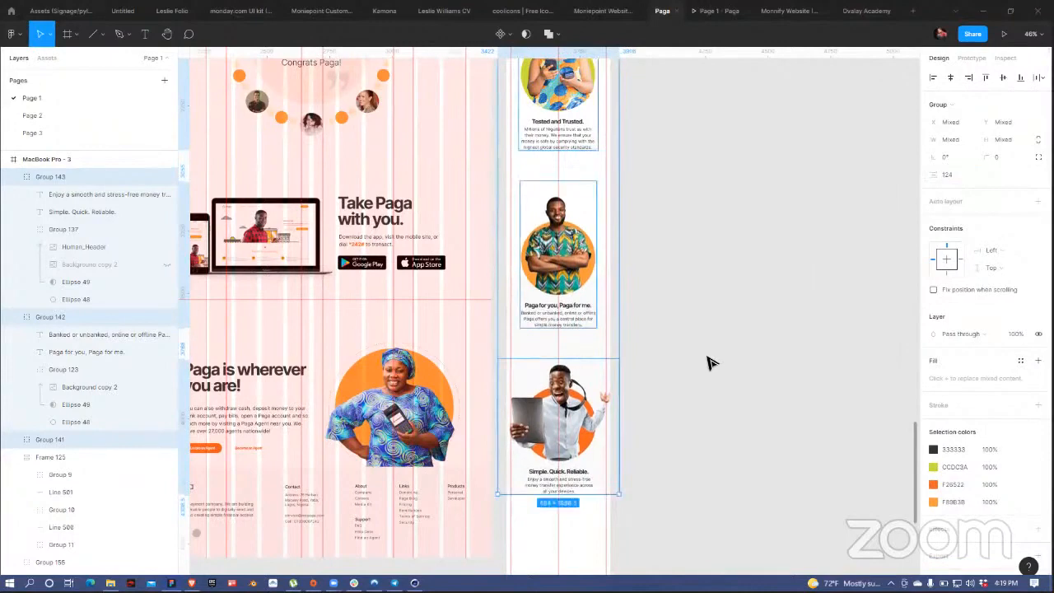
scroll(708, 363, down, 5)
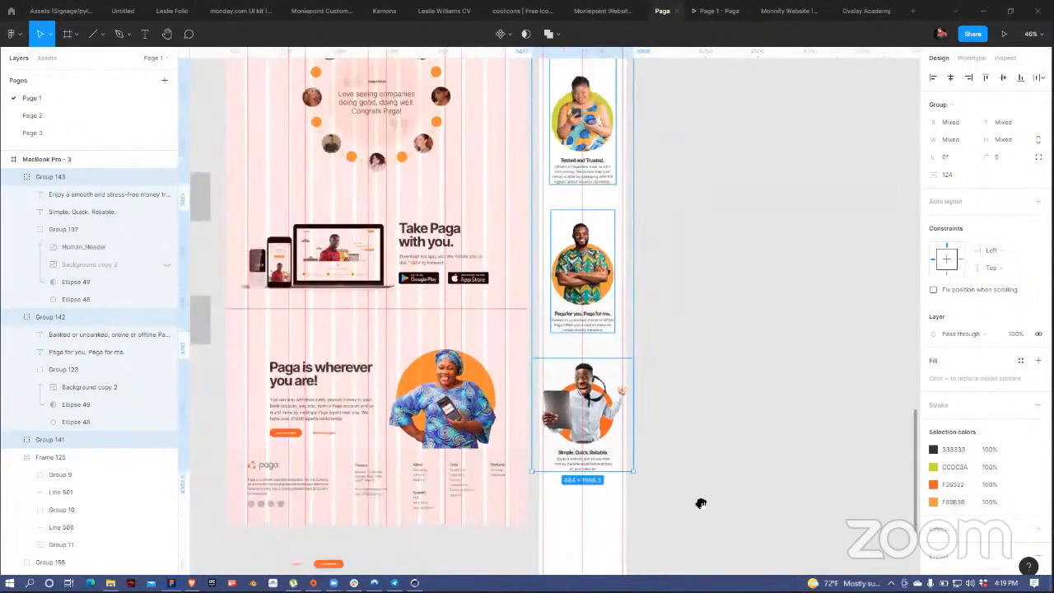
scroll(614, 251, up, 3)
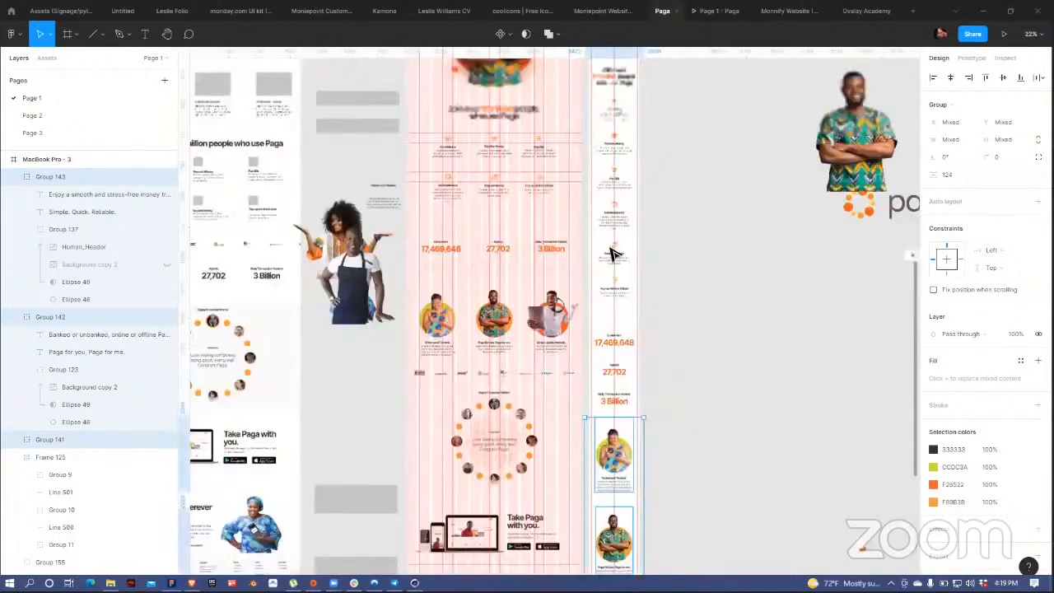
scroll(613, 251, up, 1)
scroll(614, 252, up, 3)
click(621, 250)
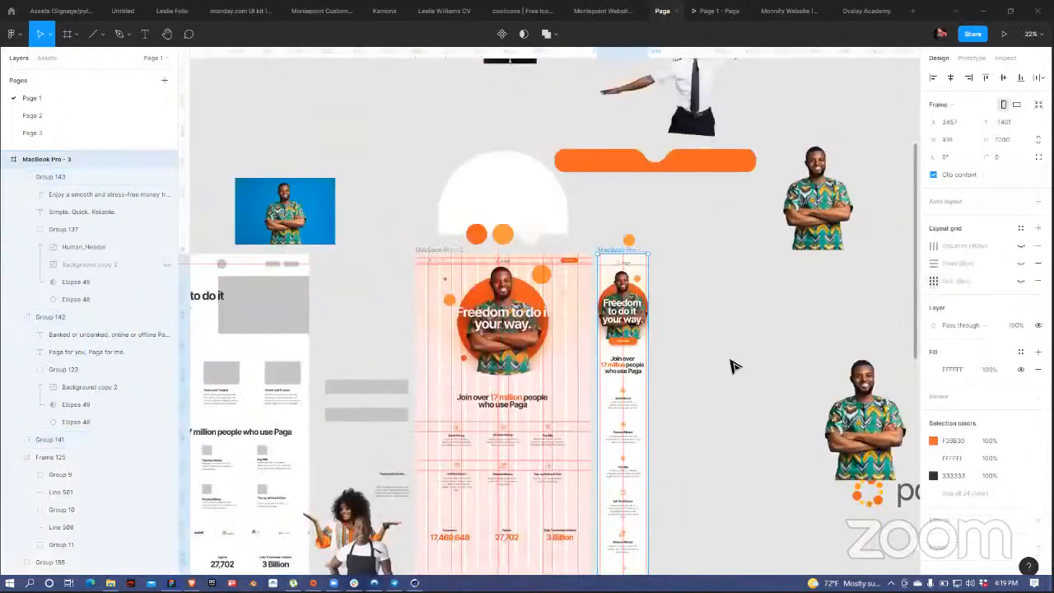
scroll(541, 414, down, 4)
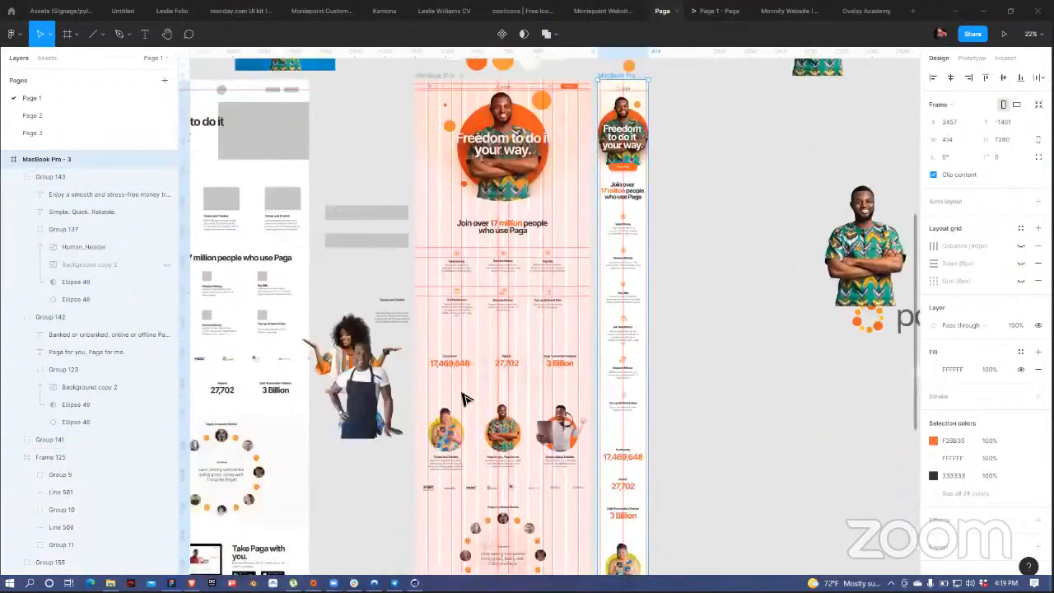
scroll(500, 365, down, 1)
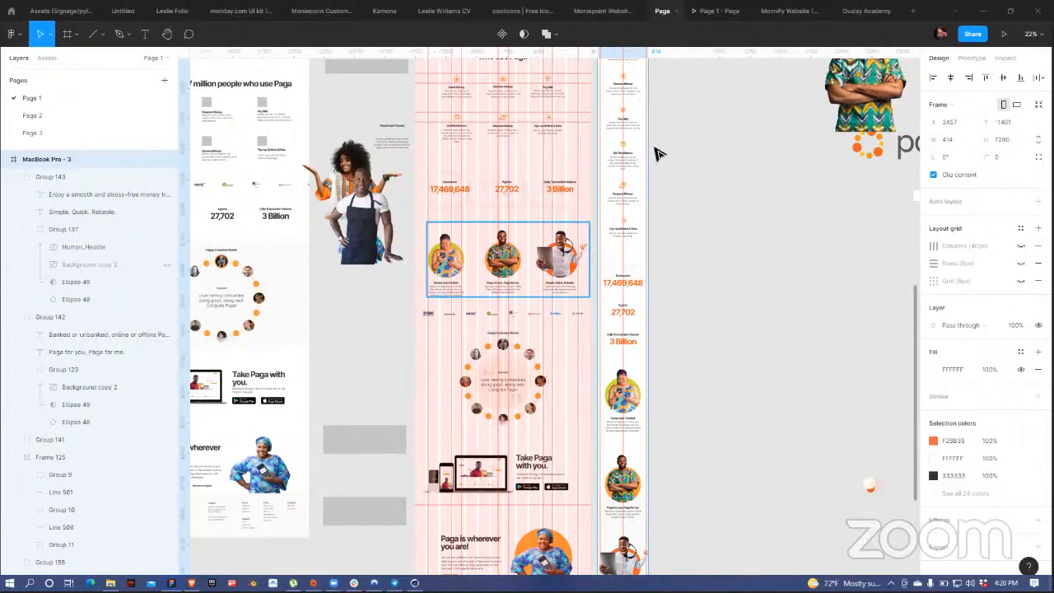
click(701, 272)
scroll(704, 228, down, 1)
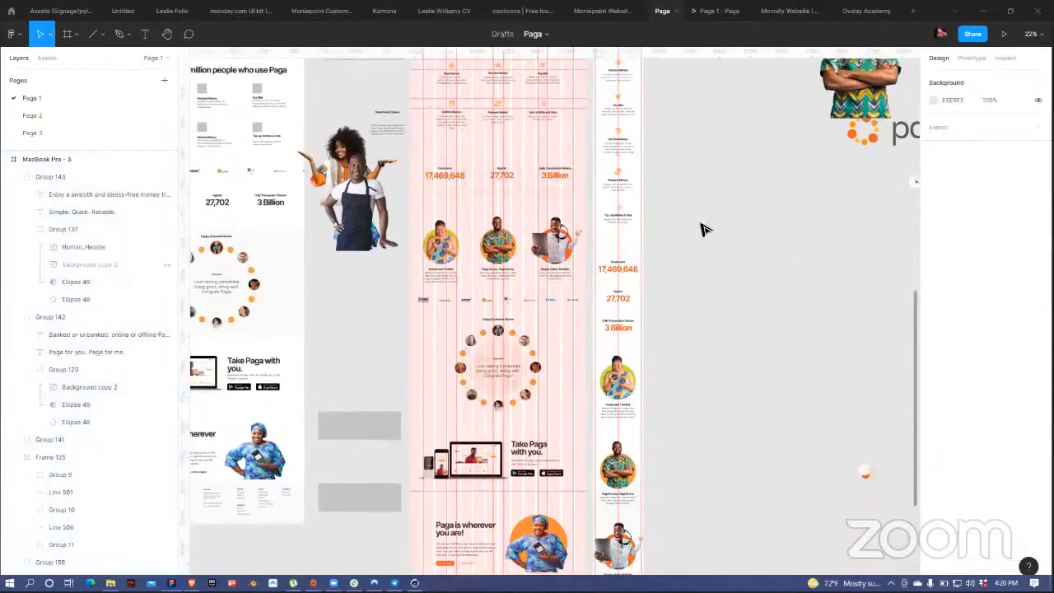
scroll(717, 226, down, 2)
scroll(730, 226, down, 2)
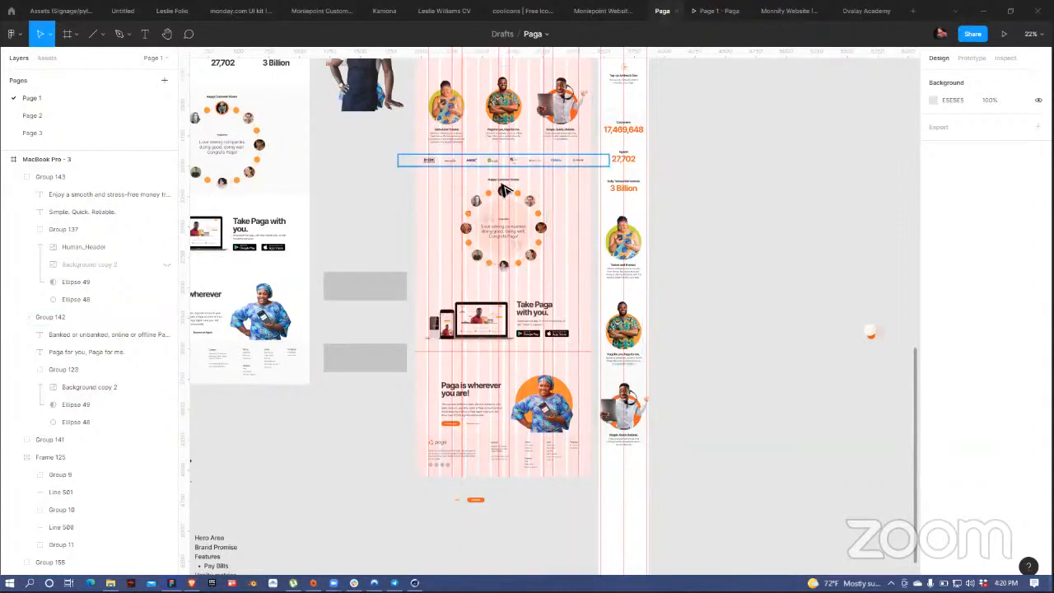
Step: Move the partner logos row into the mobile frame beneath the Simple. Quick. Reliable. card
click(541, 164)
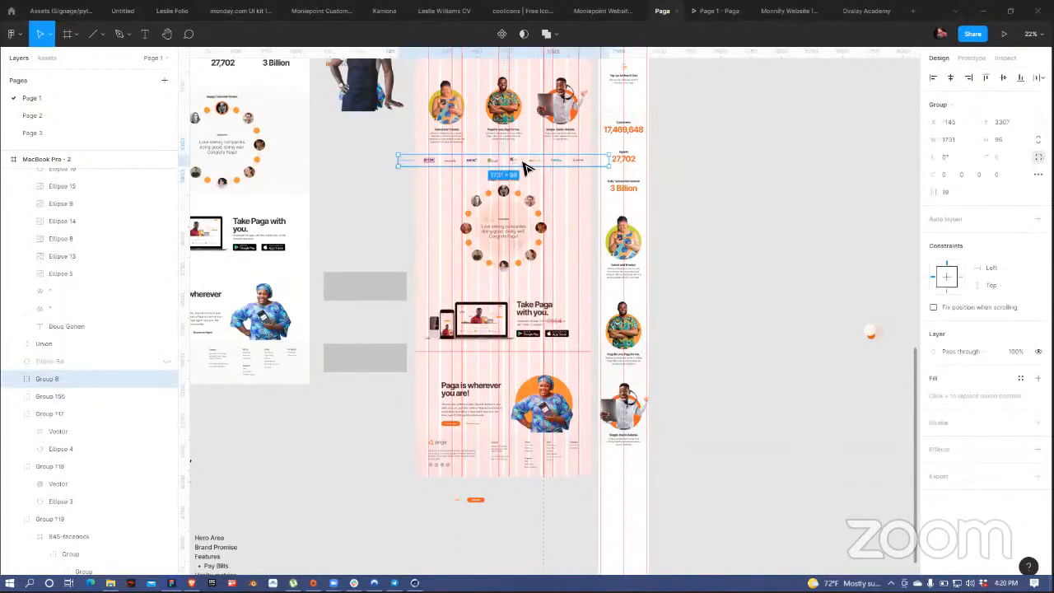
drag(695, 465, 633, 458)
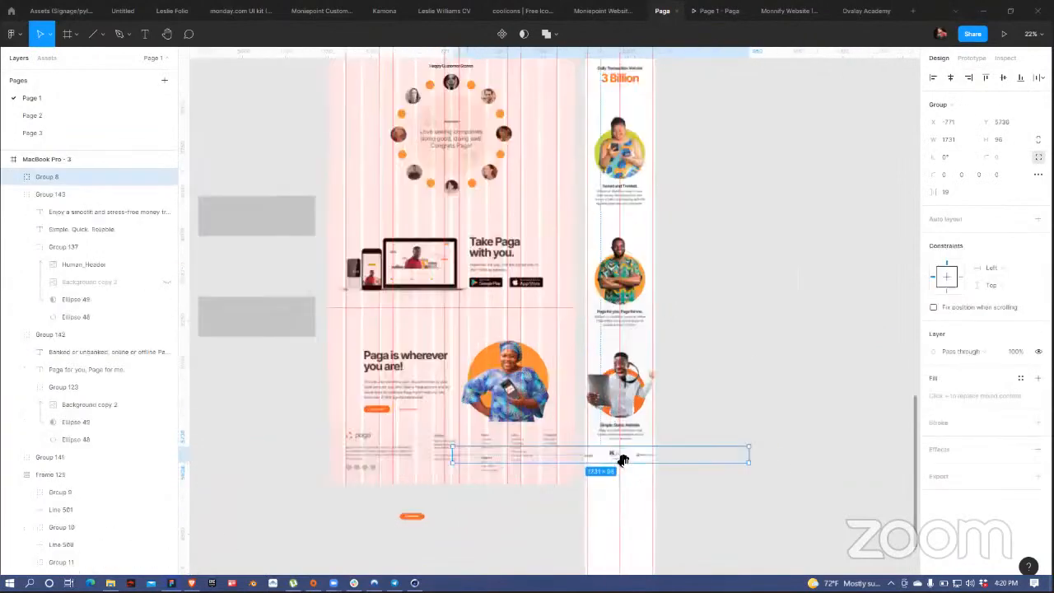
scroll(620, 454, up, 2)
scroll(593, 181, up, 2)
scroll(569, 182, down, 5)
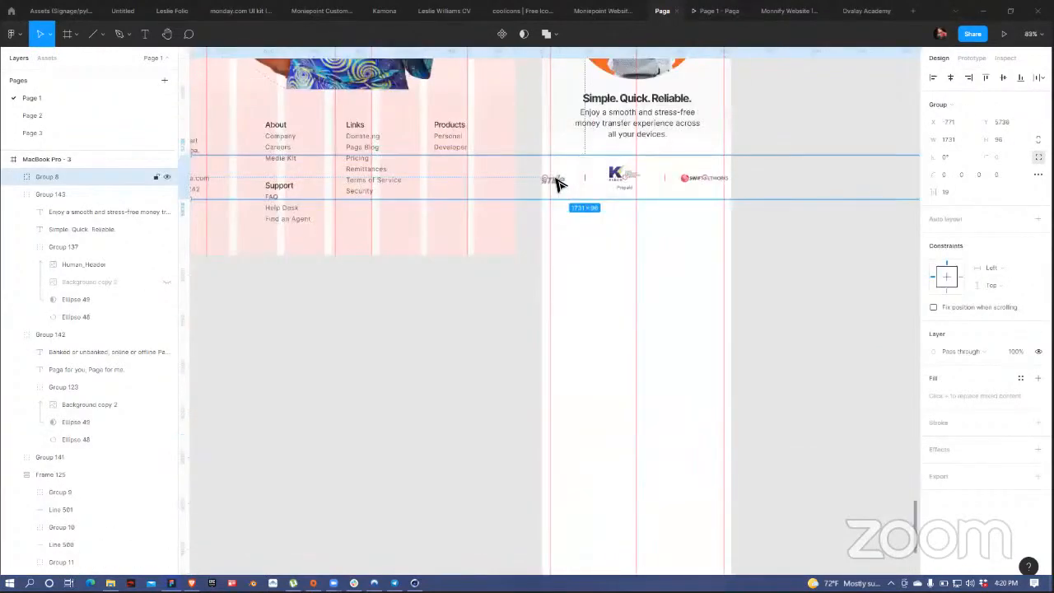
drag(564, 185, 677, 179)
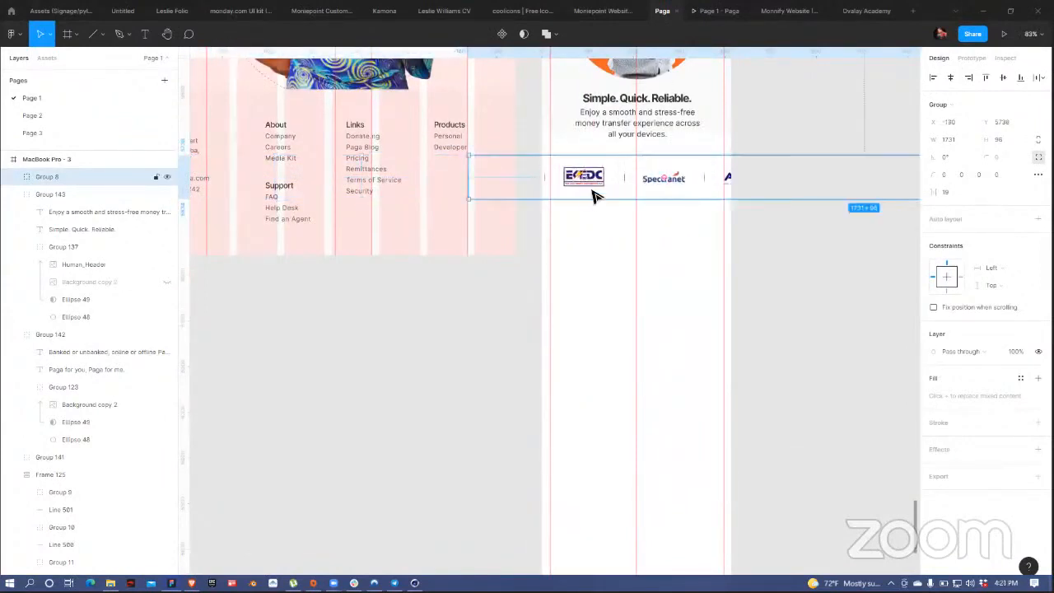
mouse_move(595, 197)
mouse_down()
mouse_move(666, 201)
mouse_move(596, 198)
mouse_up()
click(651, 267)
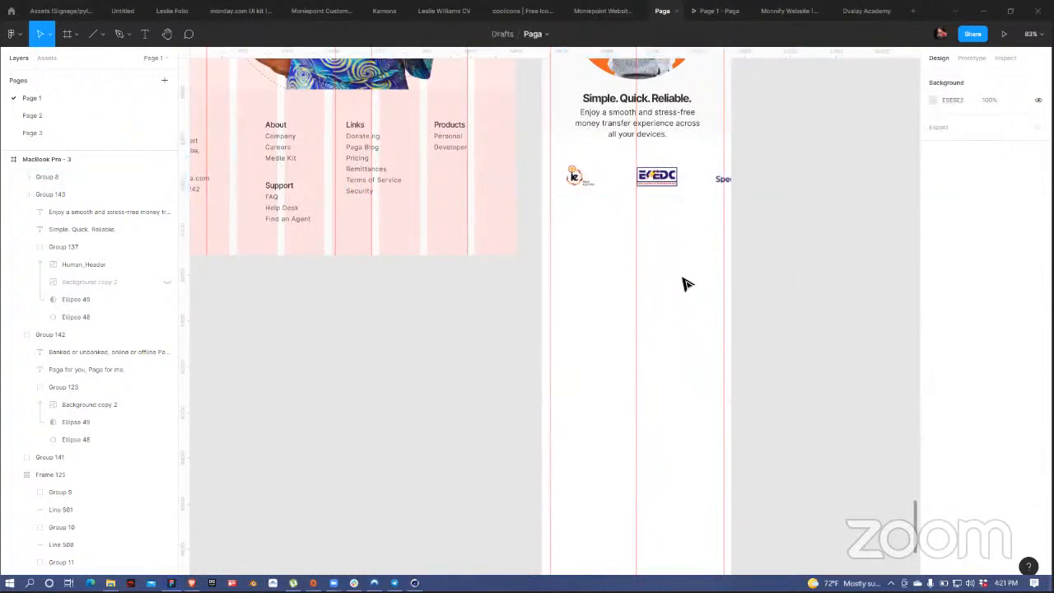
Step: Alt-drag a copy of the logo row out to the right of the MacBook Pro - 3 frame
drag(681, 292, 469, 371)
scroll(469, 371, right, 5)
scroll(469, 371, up, 4)
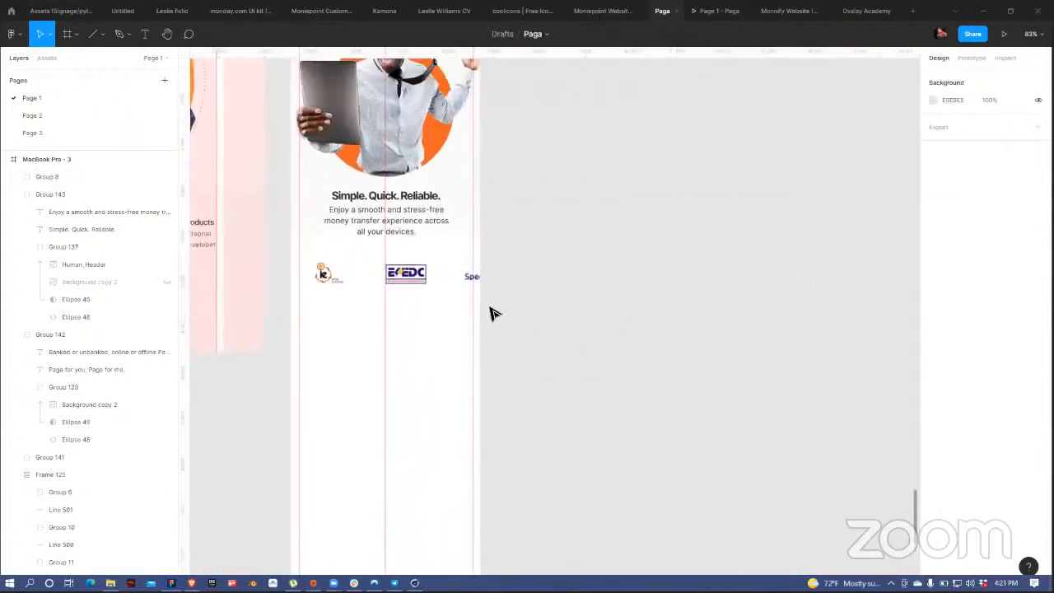
scroll(495, 314, left, 2)
click(487, 317)
drag(486, 317, 707, 190)
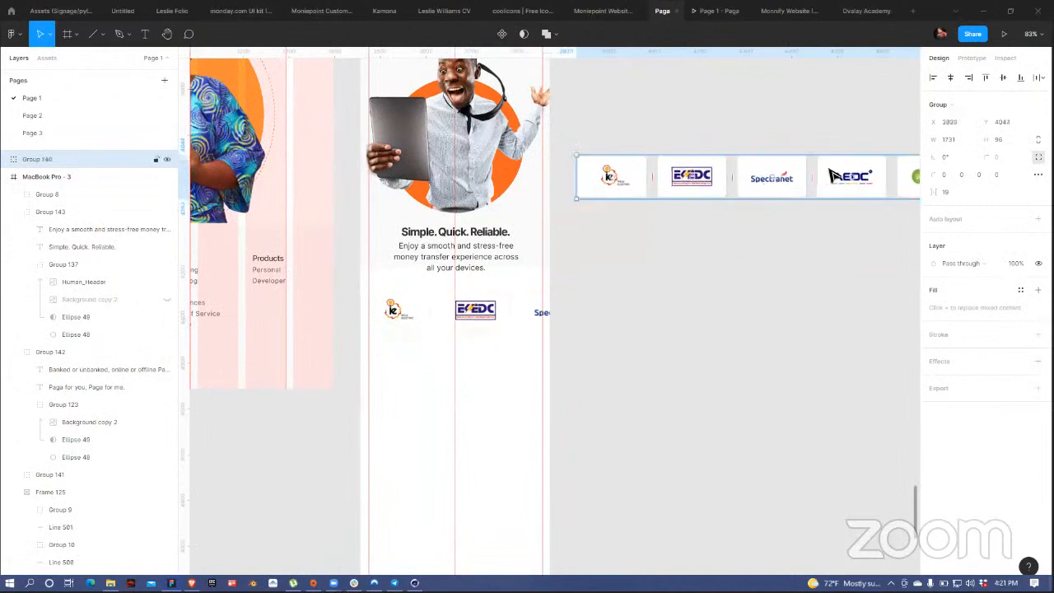
Step: Duplicate the copied logo row upward, above the first copy
click(1042, 77)
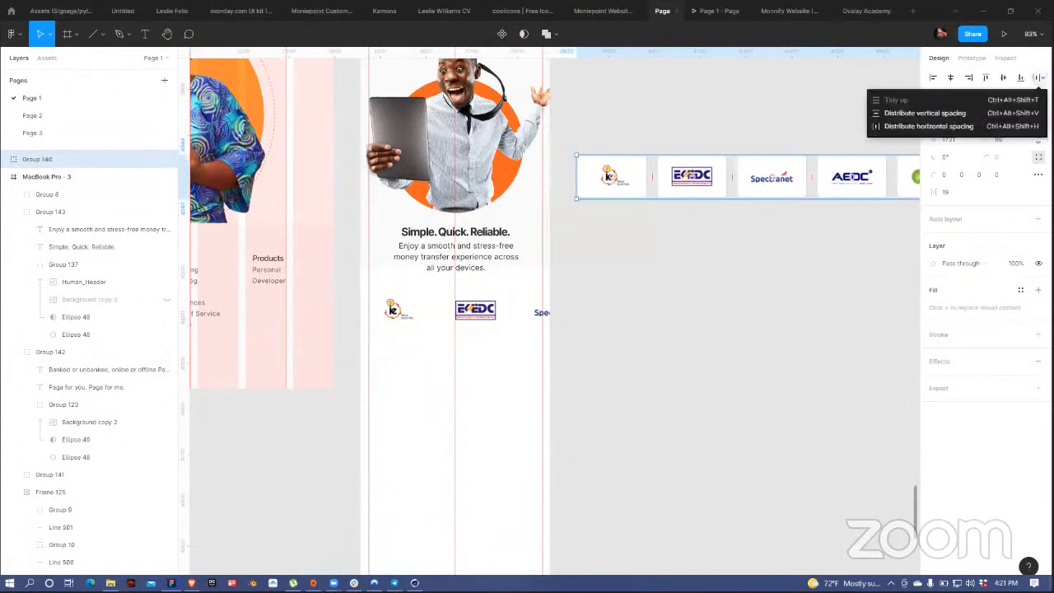
click(743, 147)
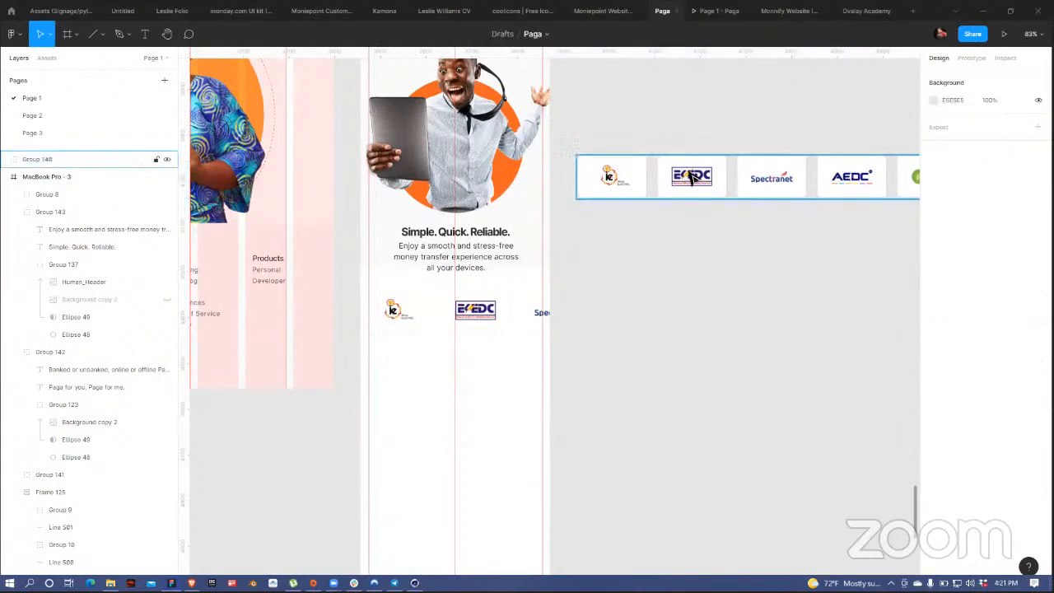
click(762, 193)
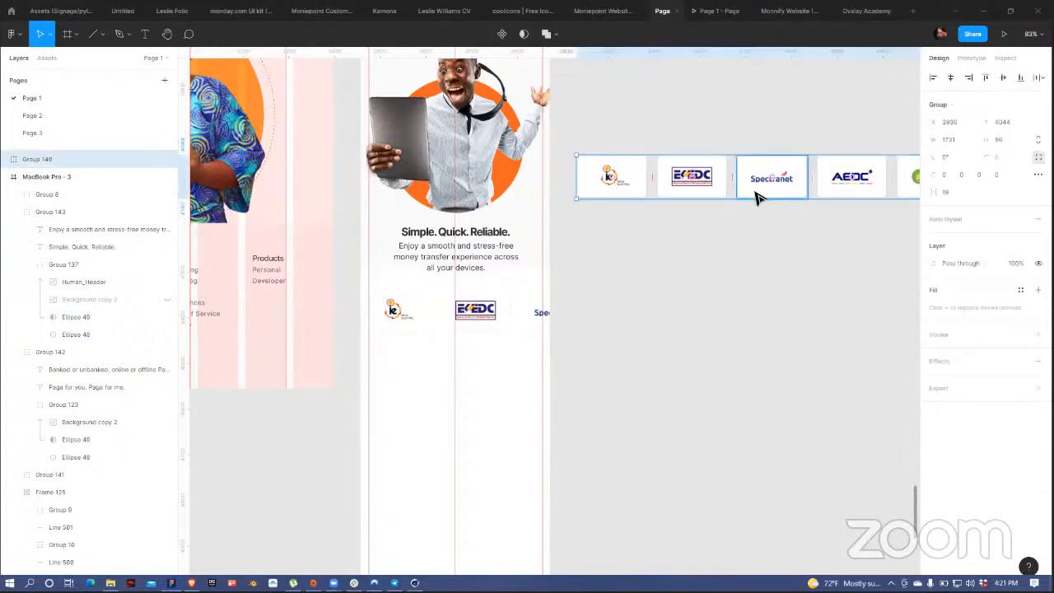
scroll(758, 198, down, 5)
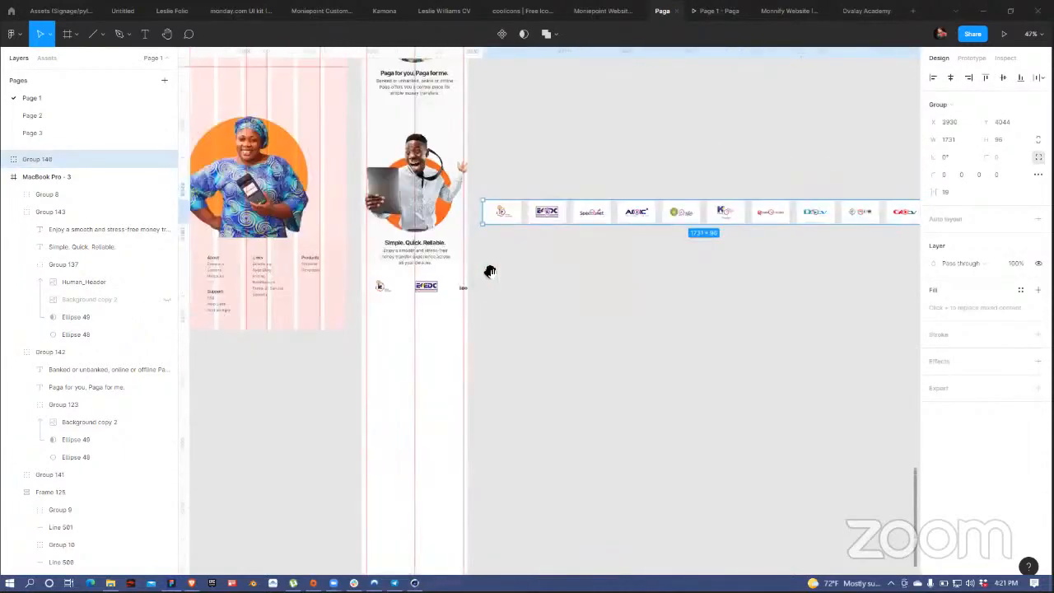
alt+drag(516, 308, 522, 220)
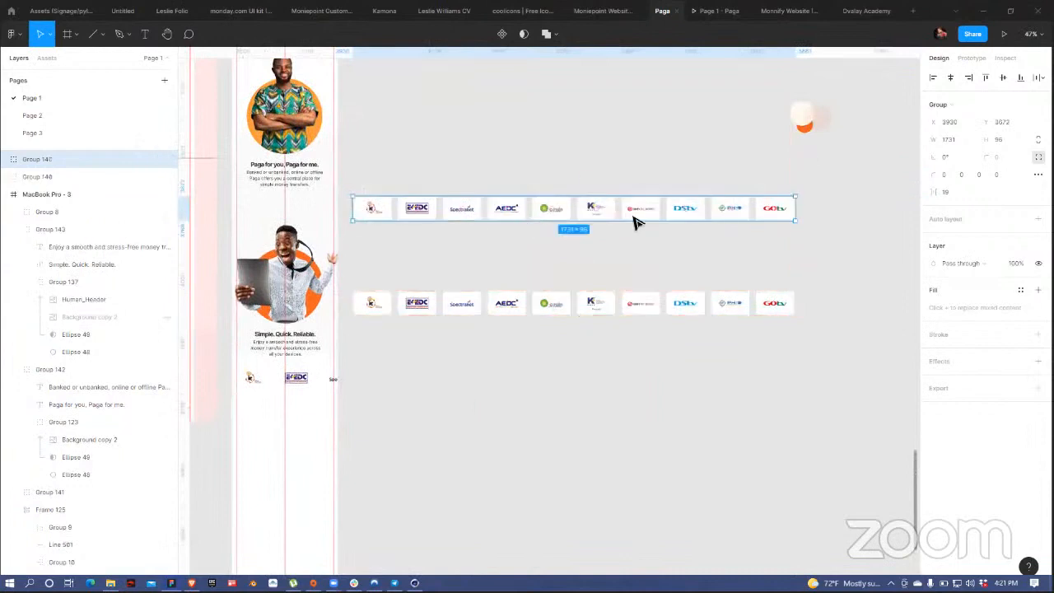
Step: Turn the upper logo row into a horizontal auto layout with 21 spacing between logos
key(shift+a)
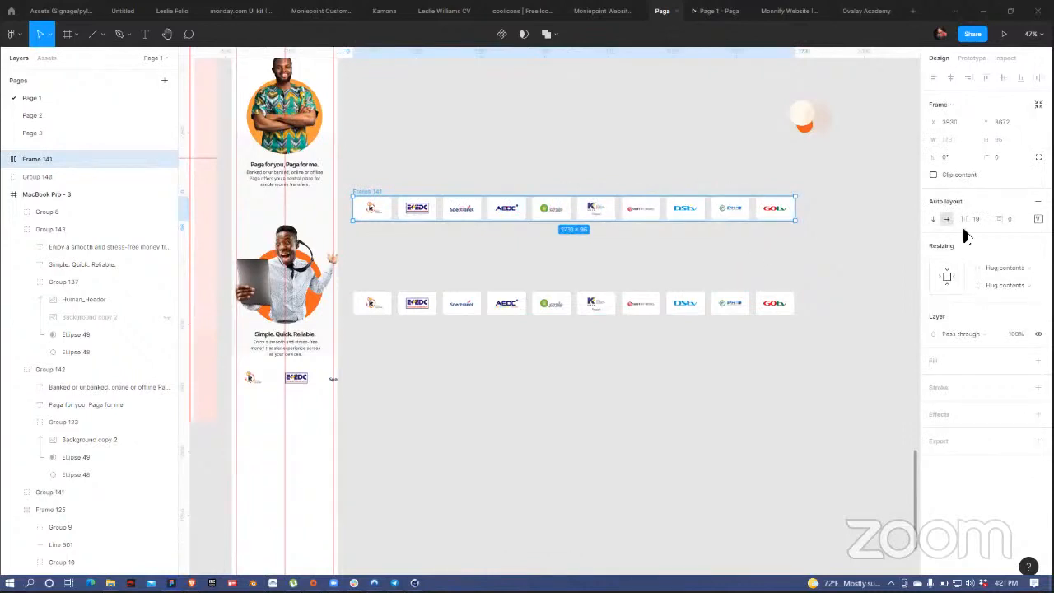
drag(968, 218, 903, 218)
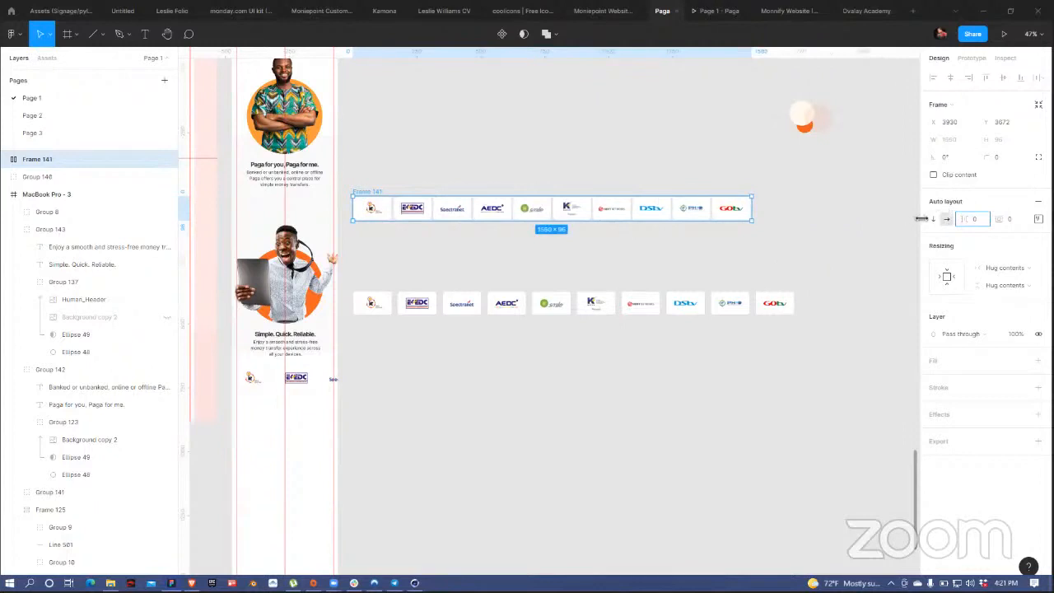
drag(934, 214, 944, 218)
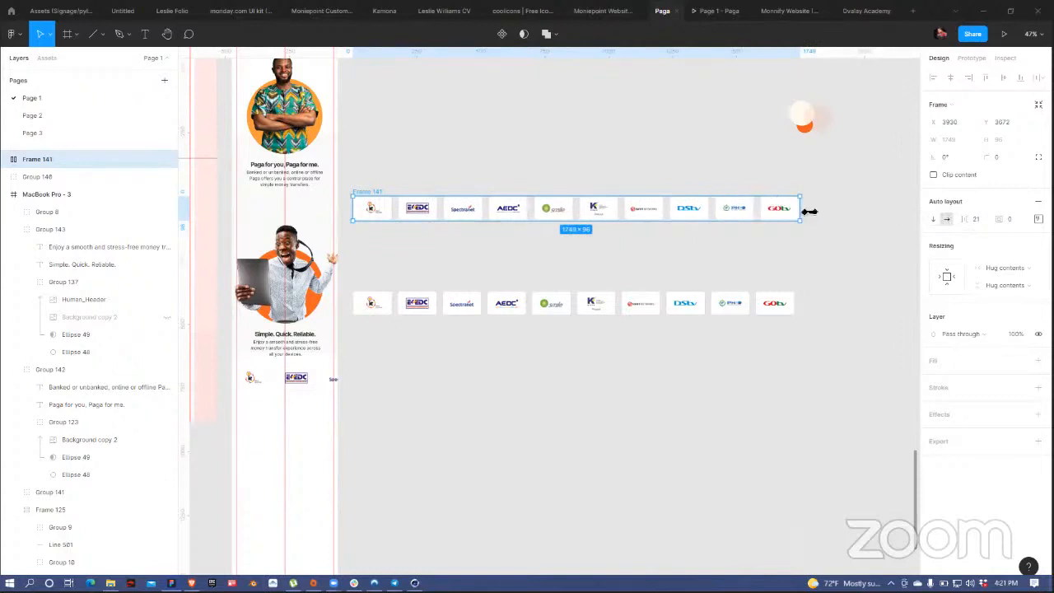
drag(802, 212, 731, 216)
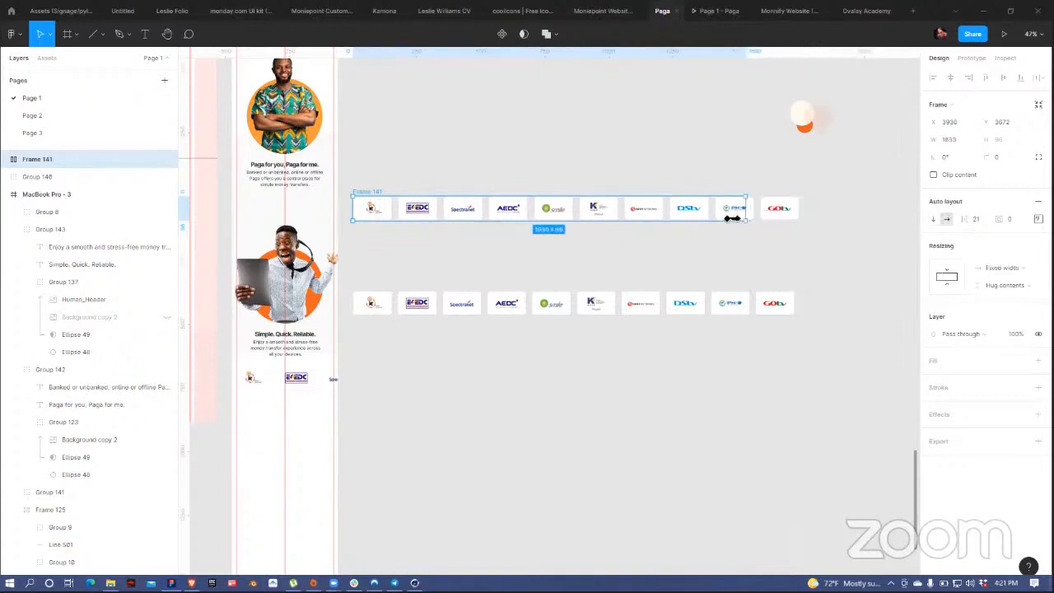
key(ctrl+z)
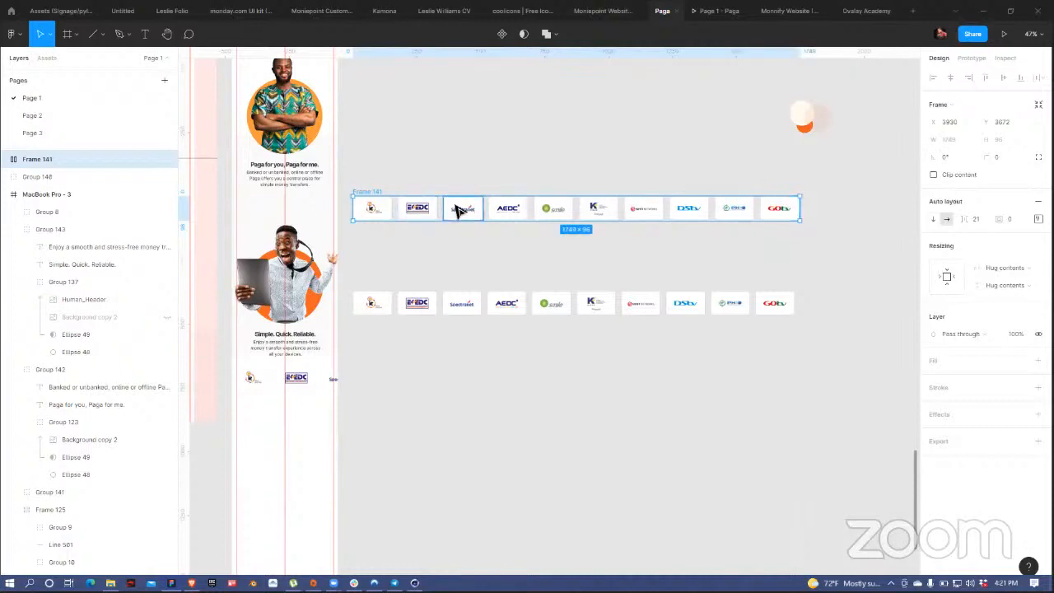
click(394, 303)
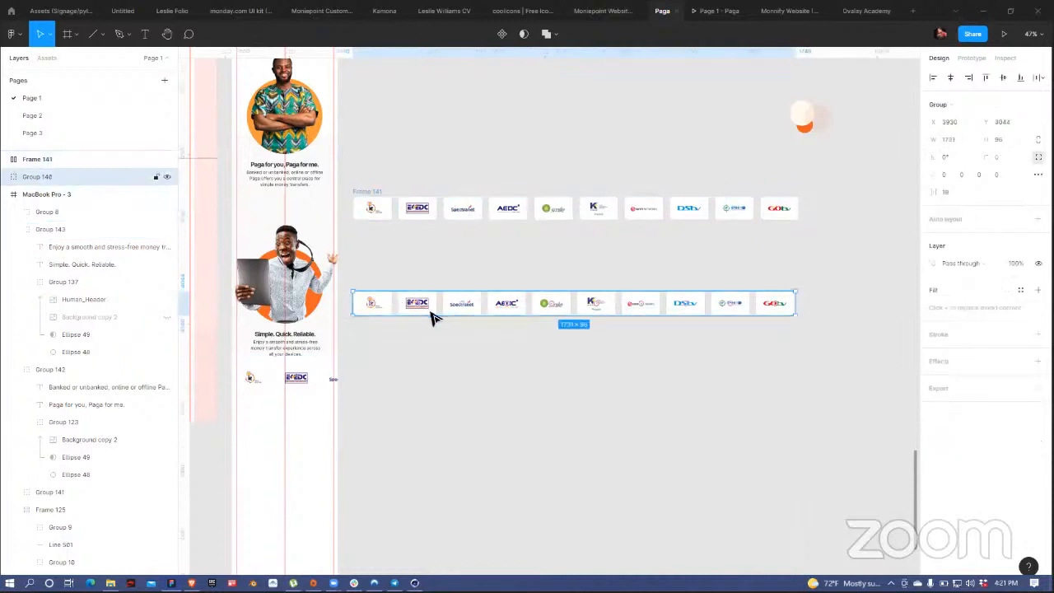
Step: Delete the auto layout copy and move the Spectranet and AEDC tiles under the first two logos
click(375, 197)
key(Delete)
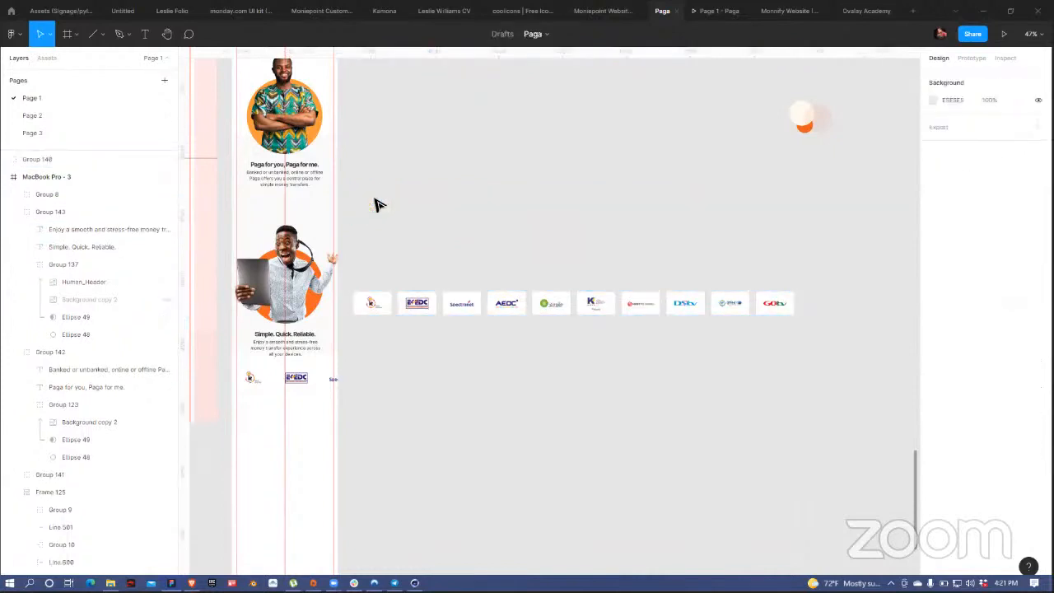
click(463, 307)
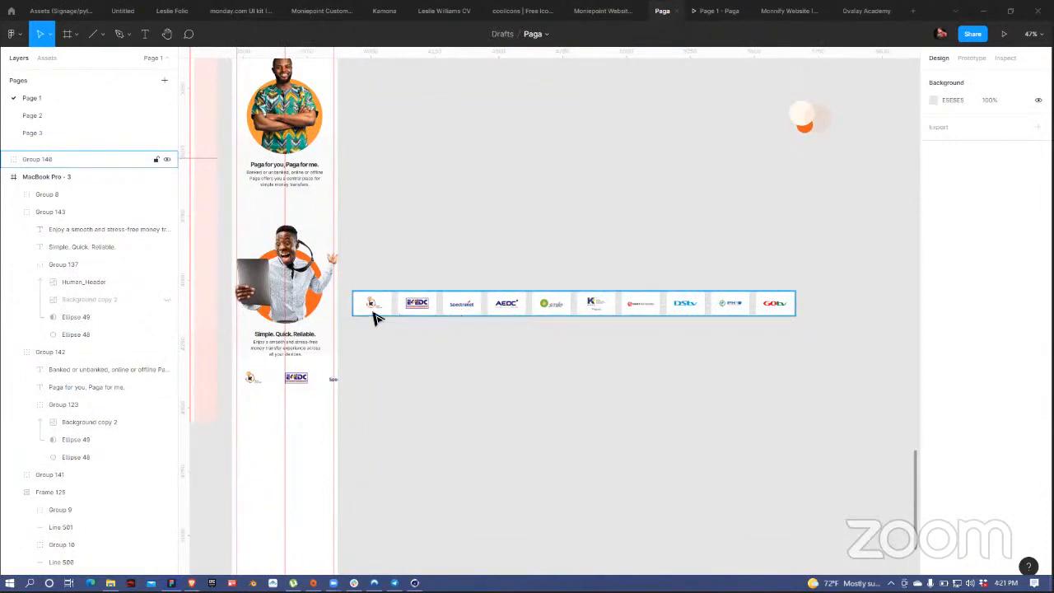
scroll(537, 150, down, 5)
scroll(537, 151, left, 2)
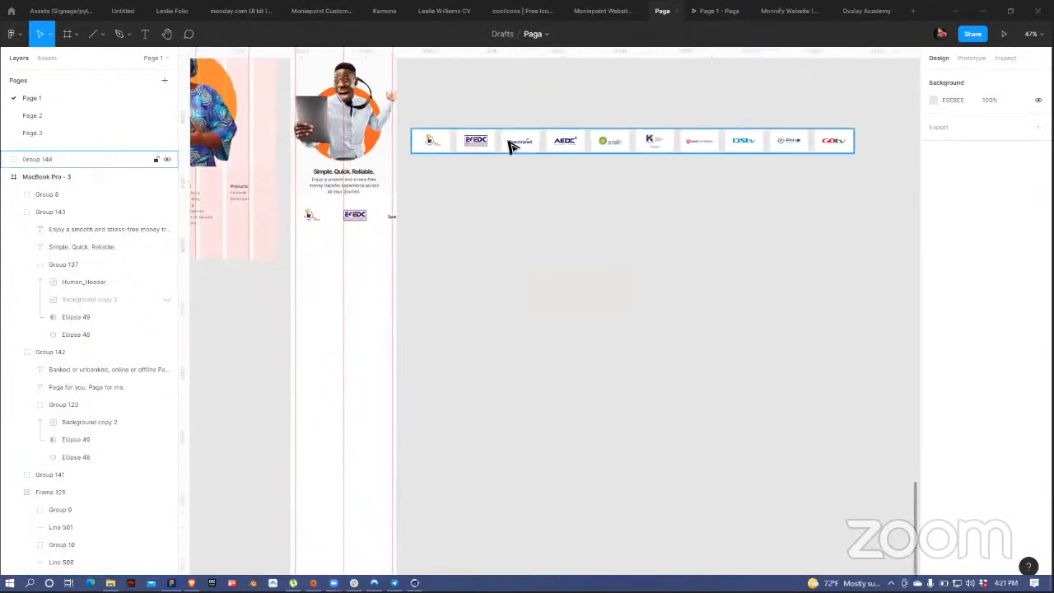
double_click(519, 145)
shift+click(566, 150)
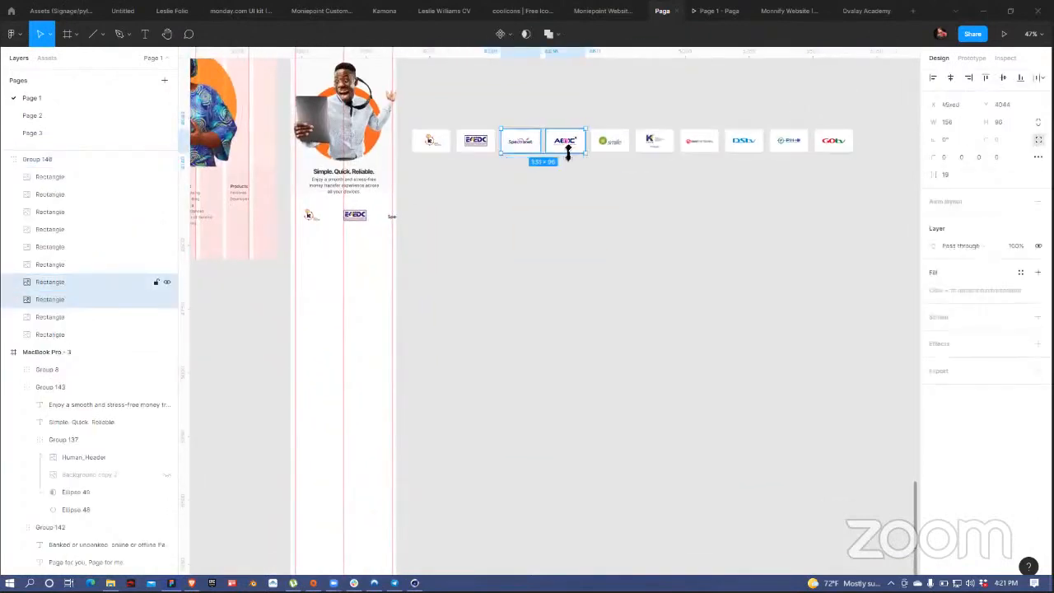
drag(553, 158, 474, 173)
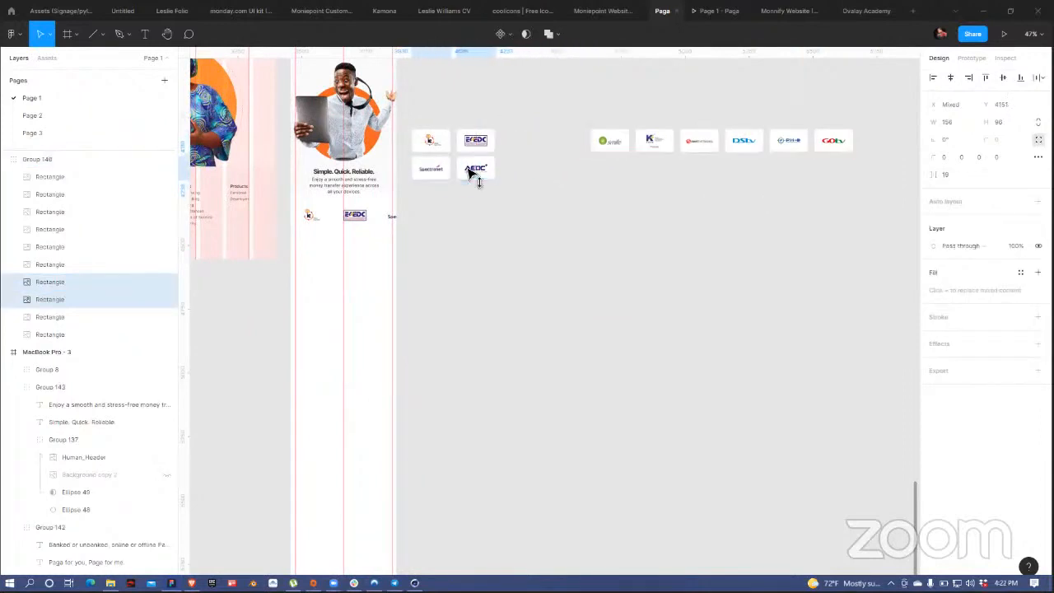
Step: Stack the Smile/K, DStv pair and PHED/GOtv tiles below to form a two-column grid
click(612, 142)
shift+click(660, 142)
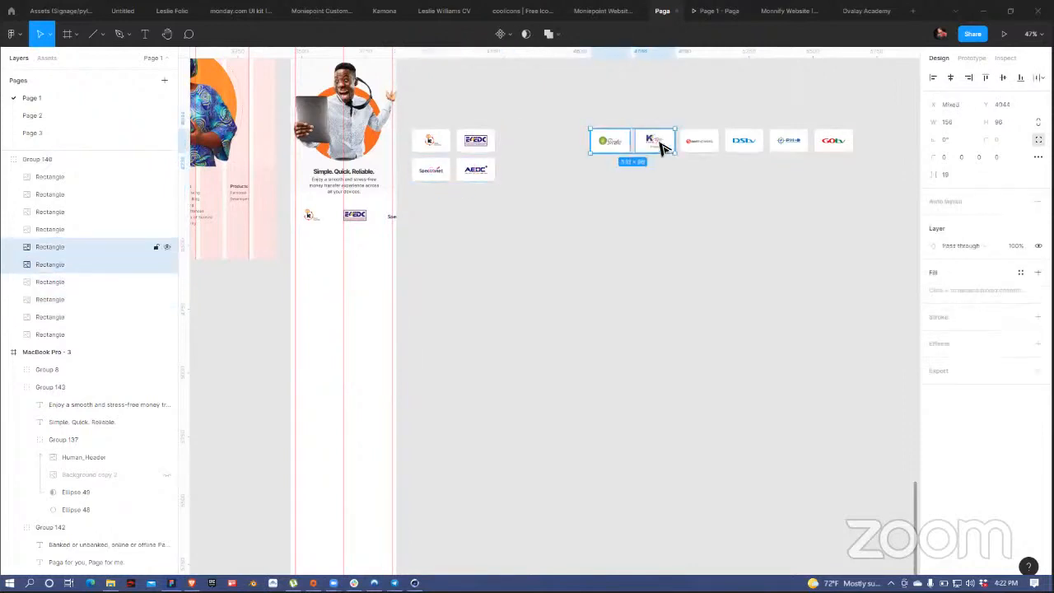
drag(655, 161, 486, 201)
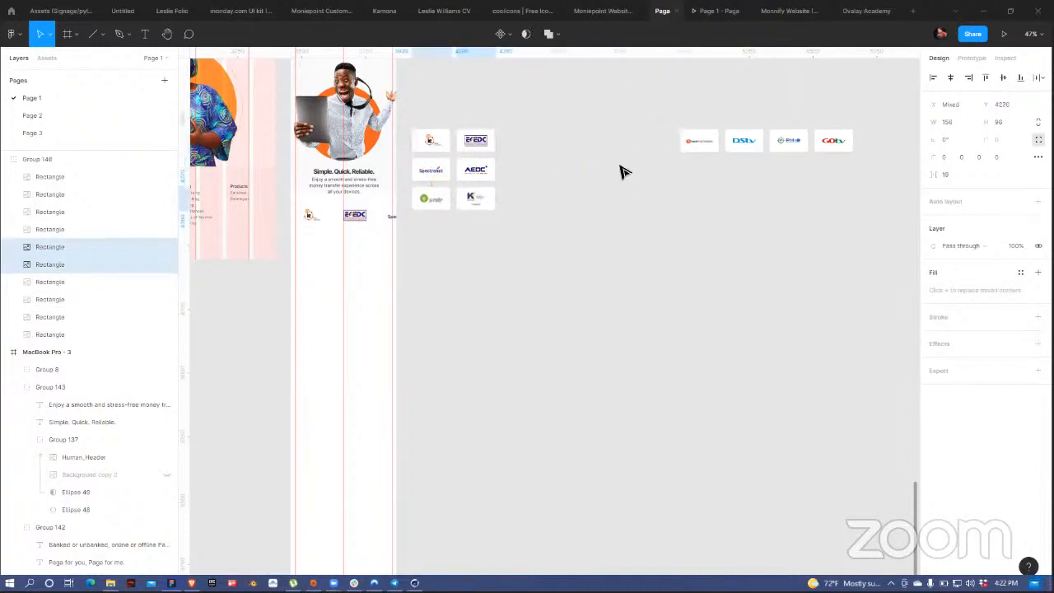
click(715, 154)
shift+click(747, 147)
drag(734, 140, 472, 225)
click(795, 142)
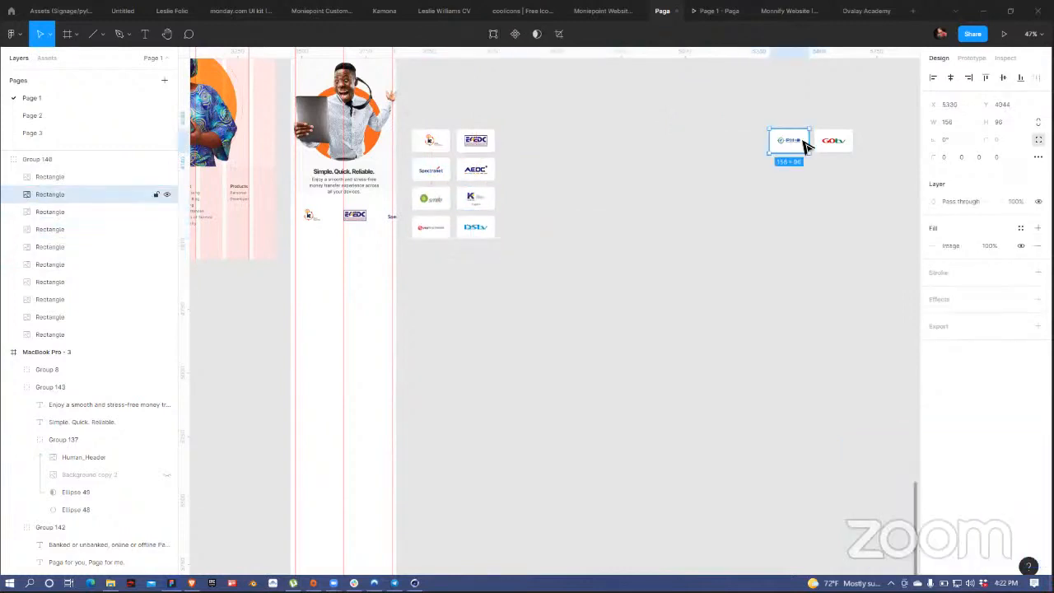
shift+click(826, 142)
drag(797, 141, 442, 256)
Step: Set the logo grid's gaps between tiles and rows to 20
click(497, 187)
click(497, 187)
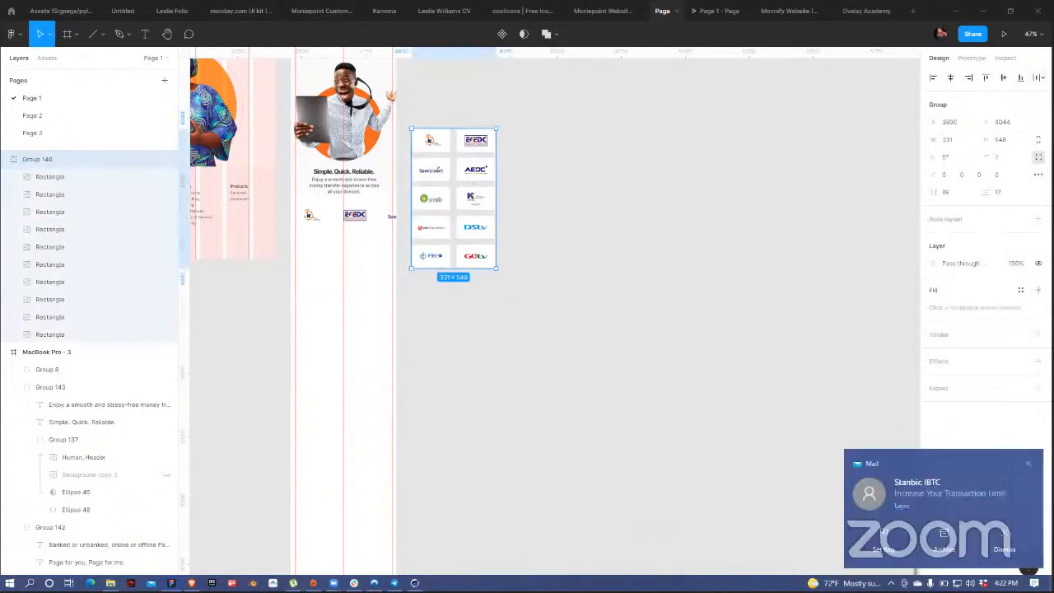
click(1039, 173)
click(1038, 174)
click(939, 192)
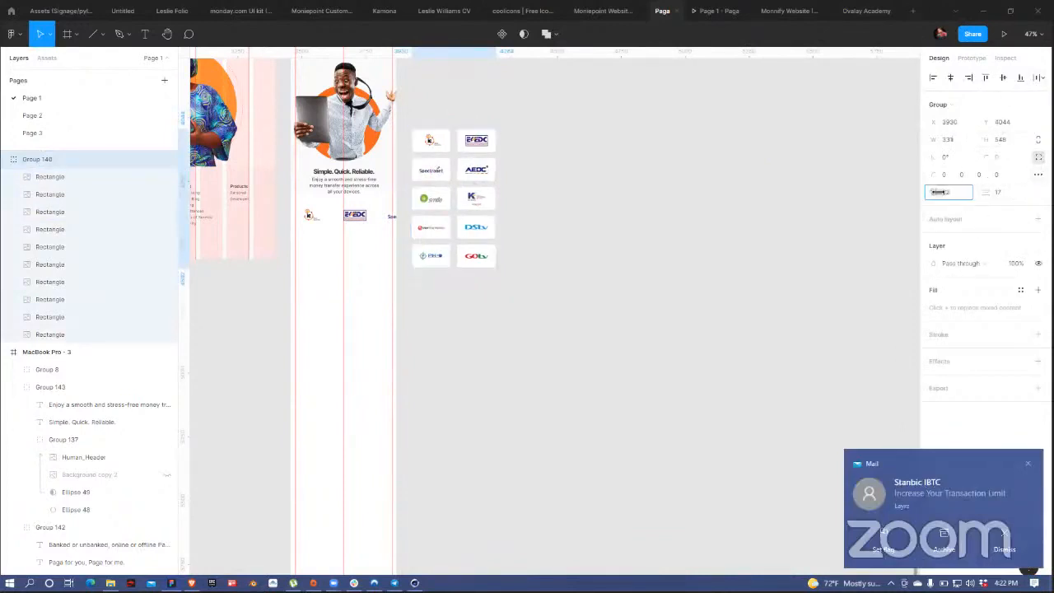
key(Up)
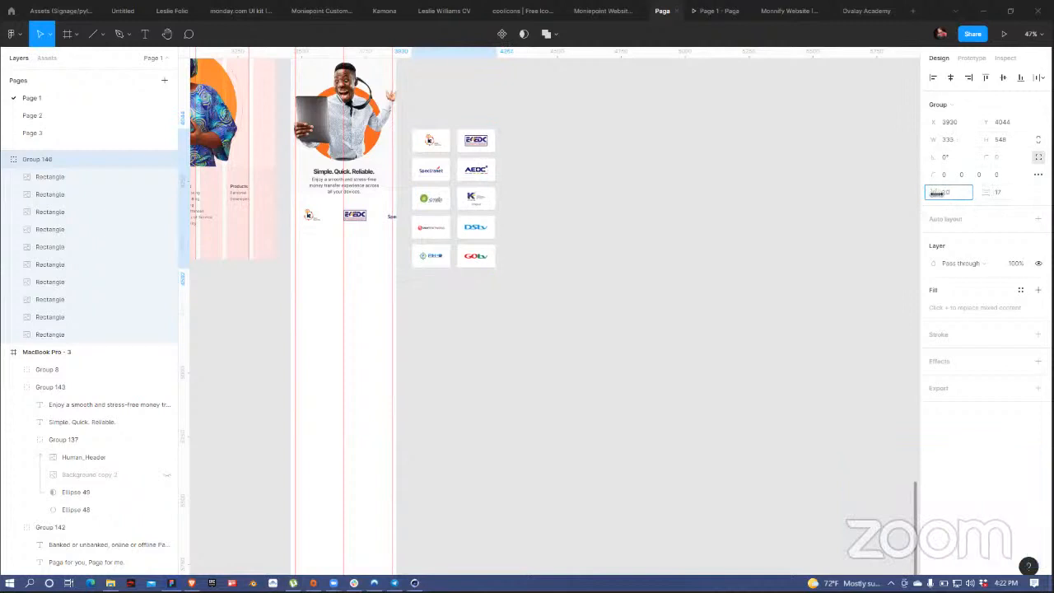
drag(986, 192, 991, 192)
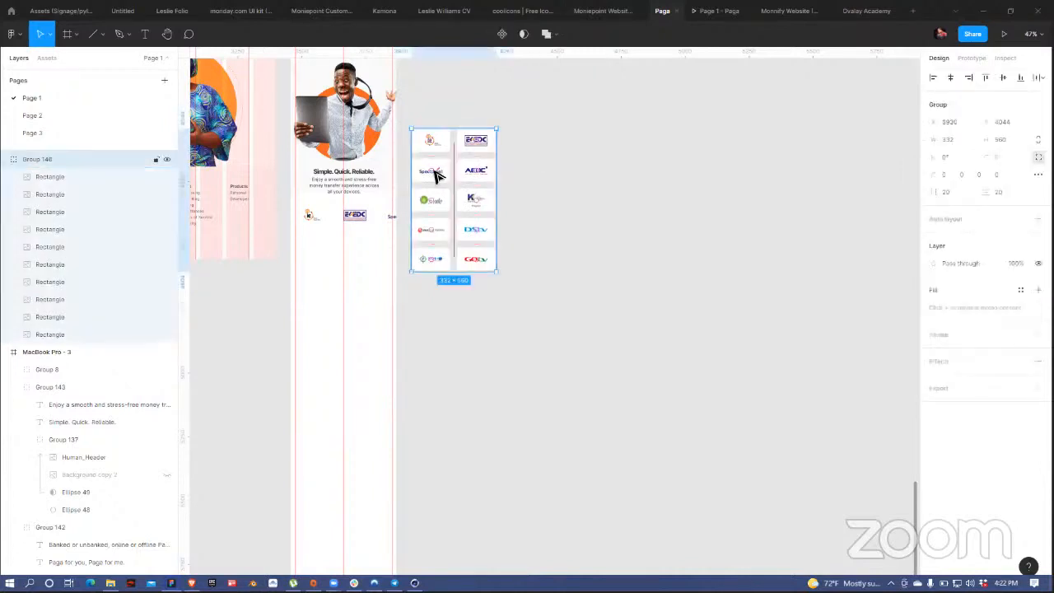
Step: Delete the old wide logo strip and place the grid under the Simple. Quick. Reliable. text
scroll(704, 169, left, 4)
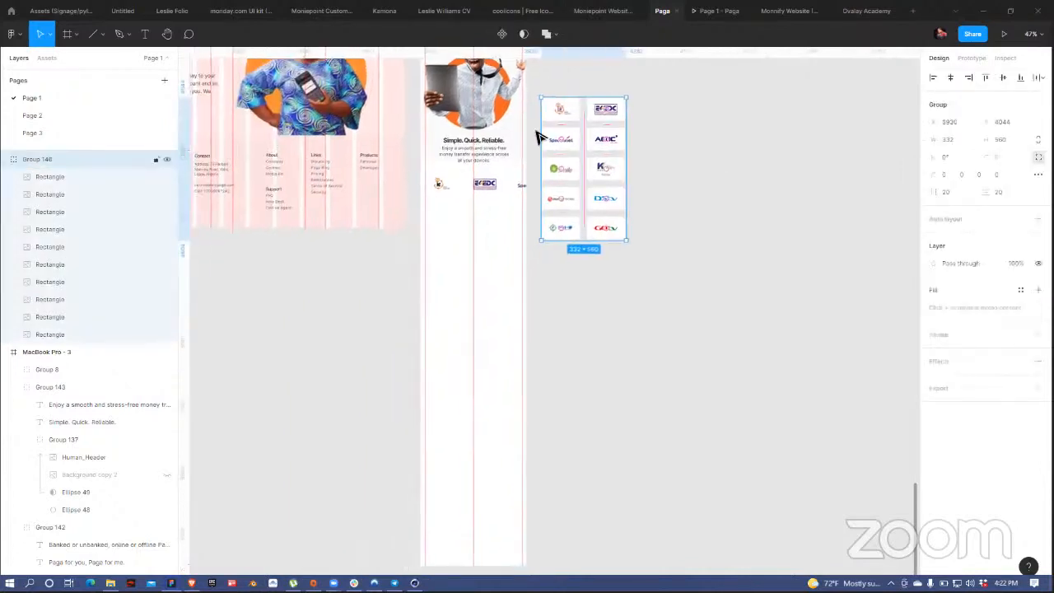
click(501, 188)
key(Delete)
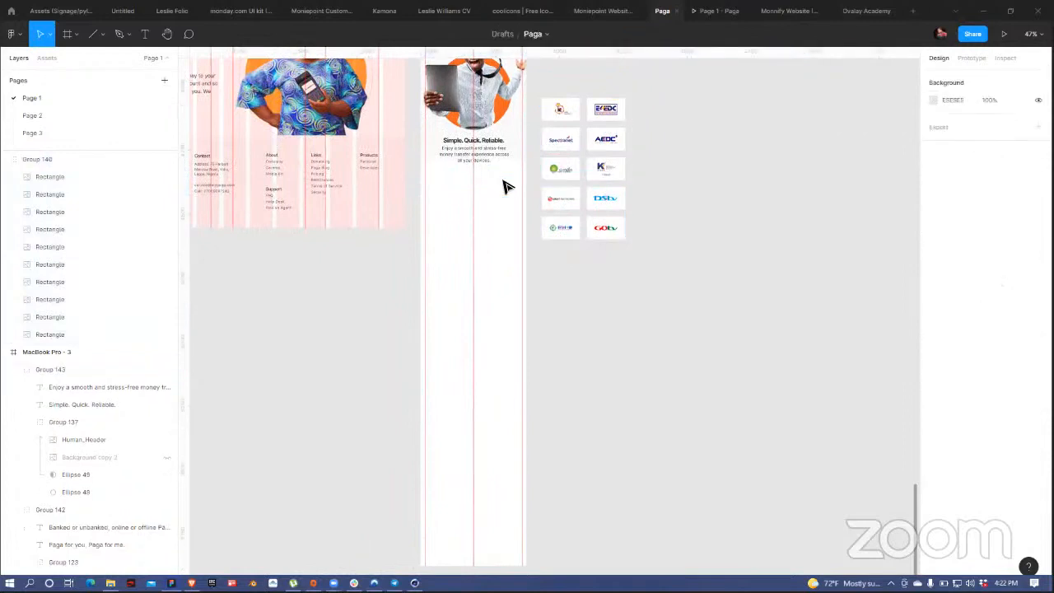
click(608, 141)
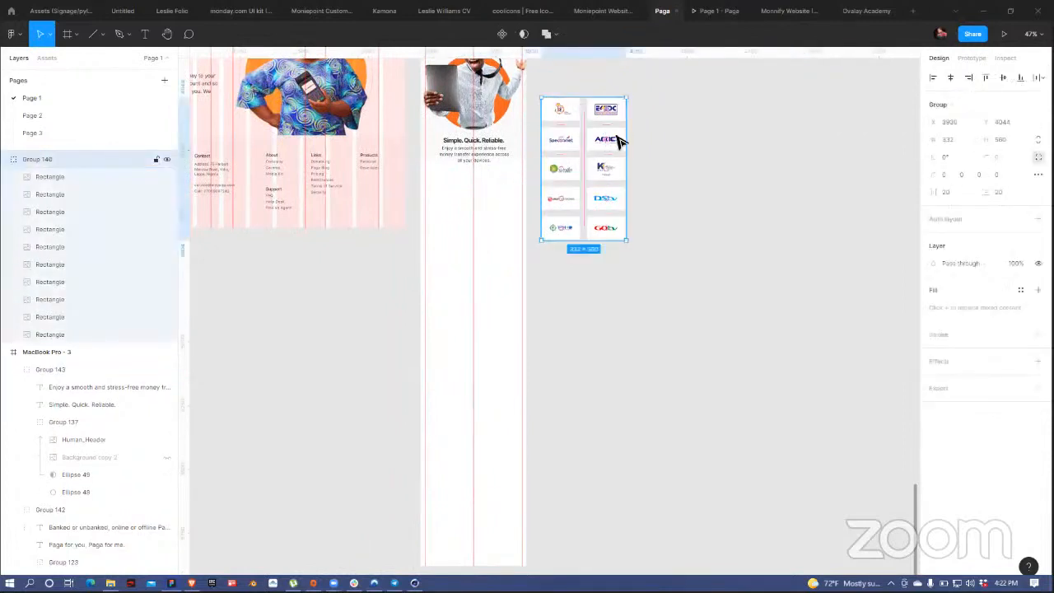
drag(619, 140, 506, 220)
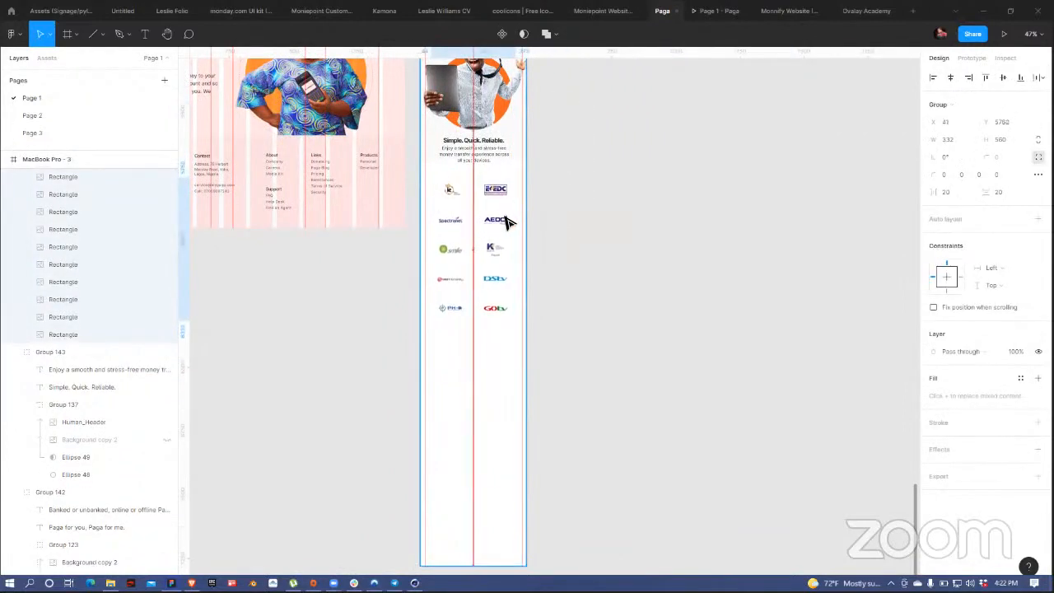
click(595, 200)
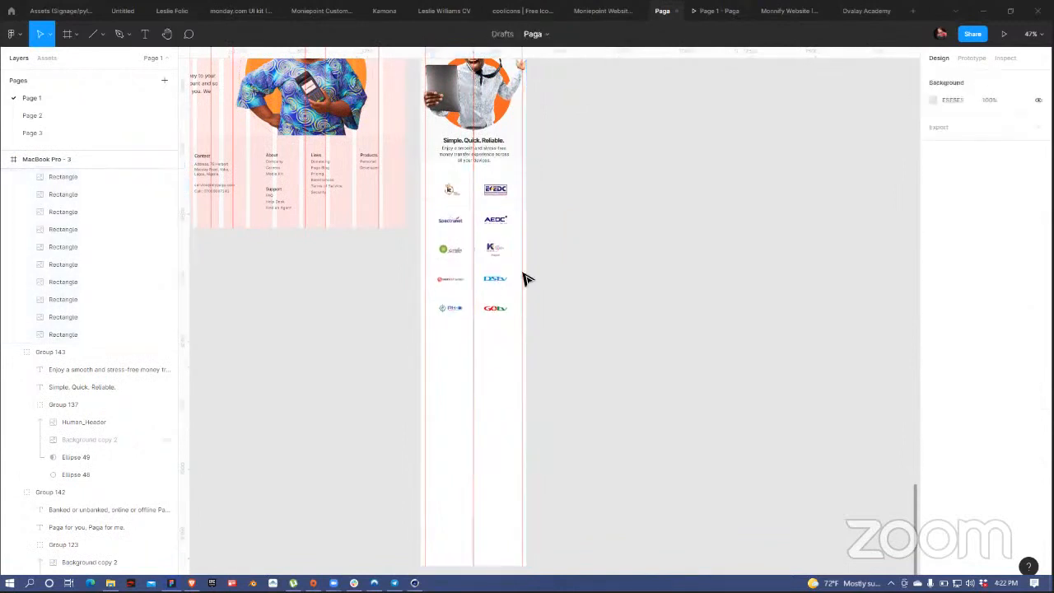
scroll(513, 243, up, 5)
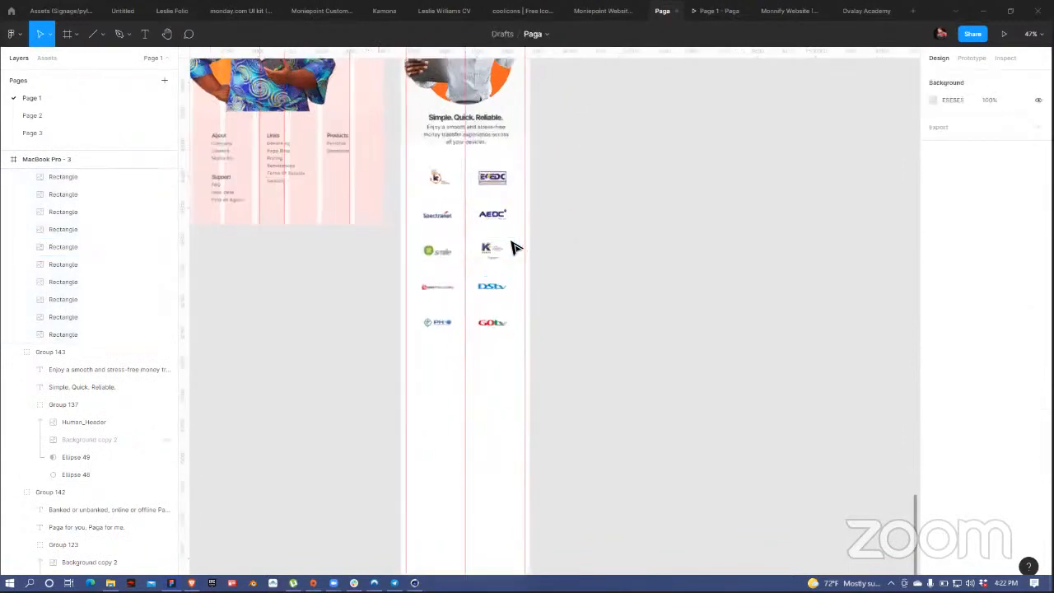
scroll(509, 238, up, 3)
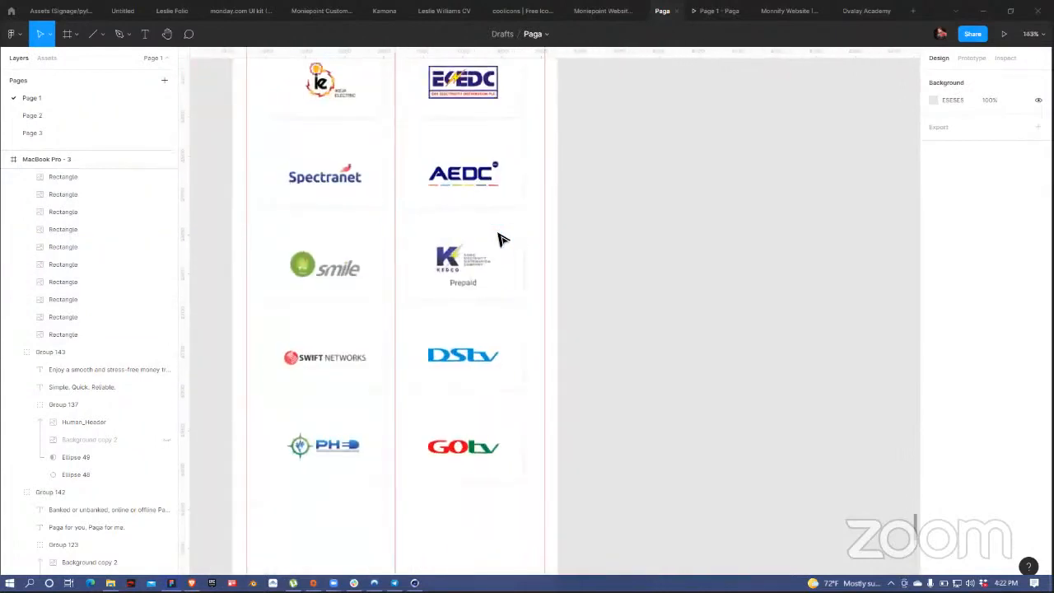
click(368, 208)
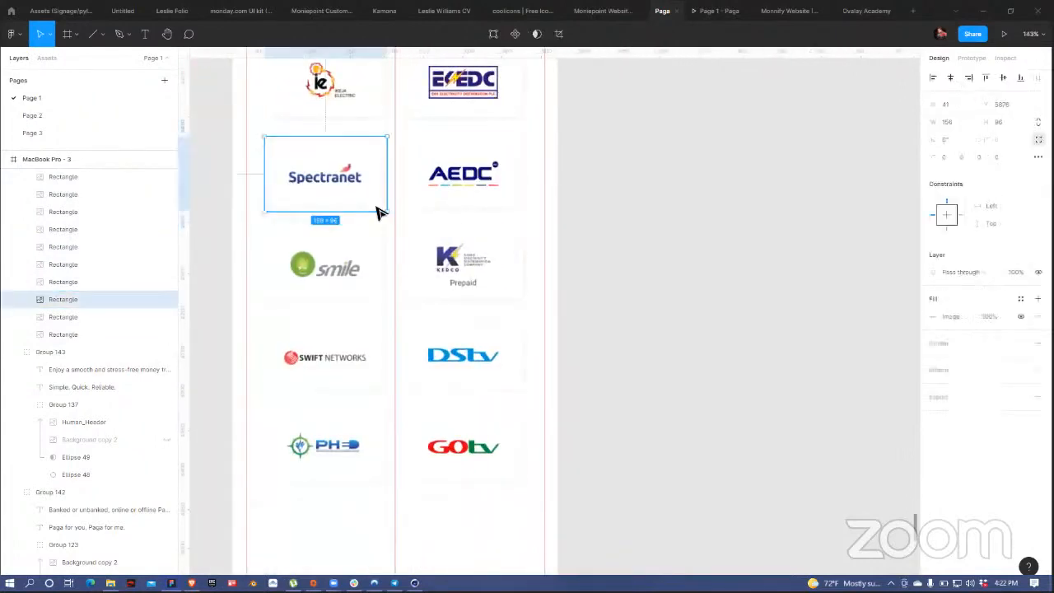
click(644, 161)
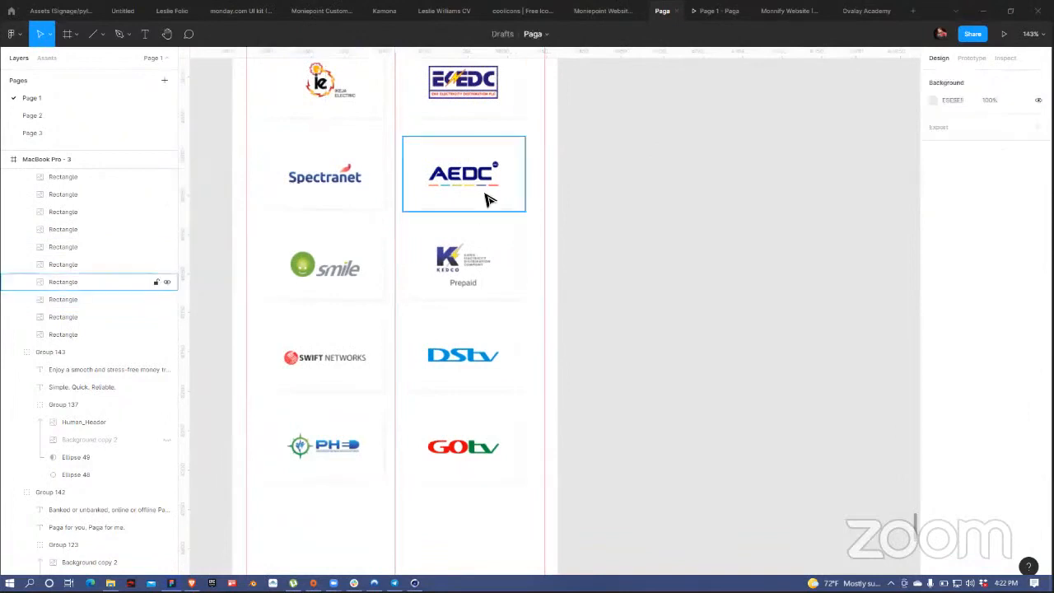
scroll(604, 182, down, 1)
scroll(608, 184, down, 6)
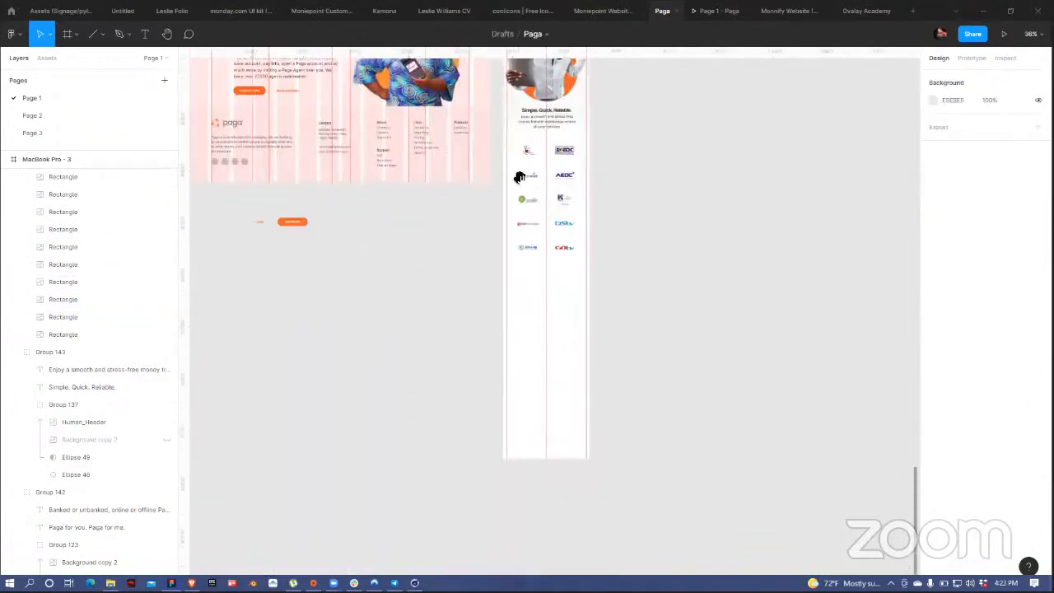
drag(446, 349, 451, 458)
drag(322, 107, 305, 429)
scroll(302, 452, up, 3)
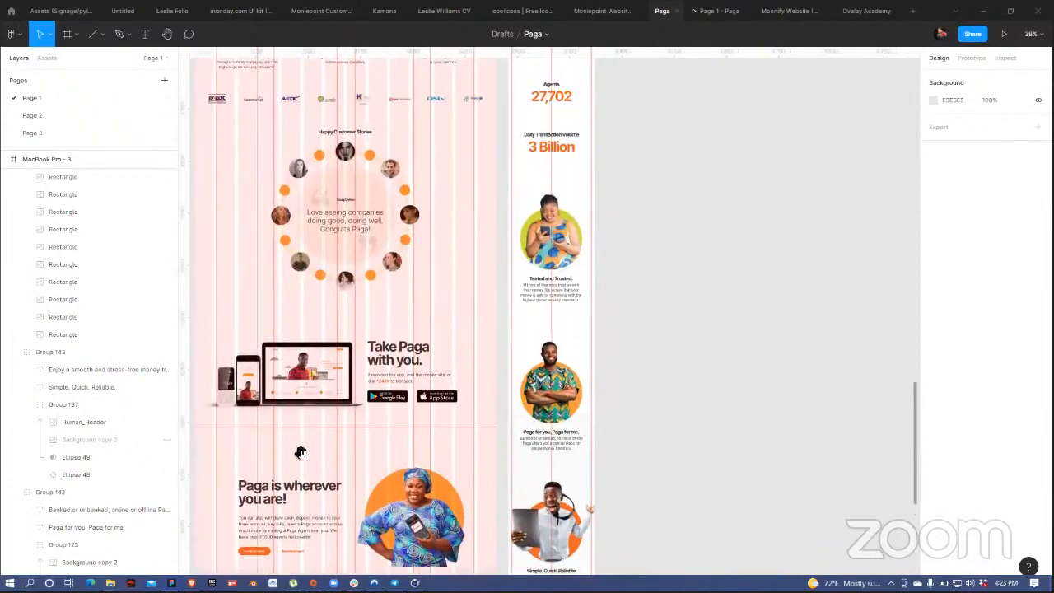
scroll(552, 211, up, 3)
scroll(552, 211, down, 3)
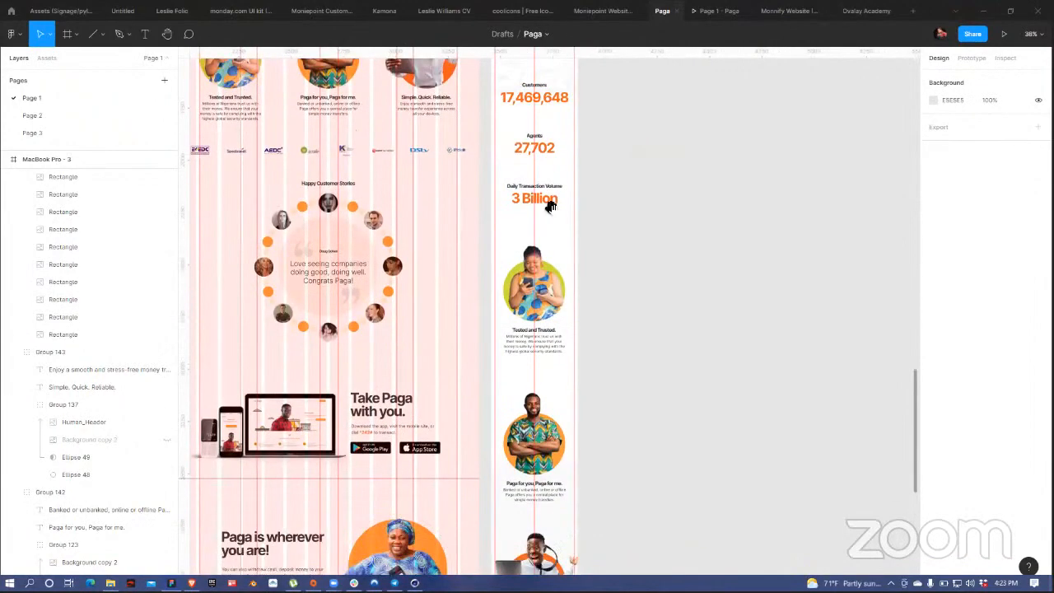
scroll(550, 206, down, 5)
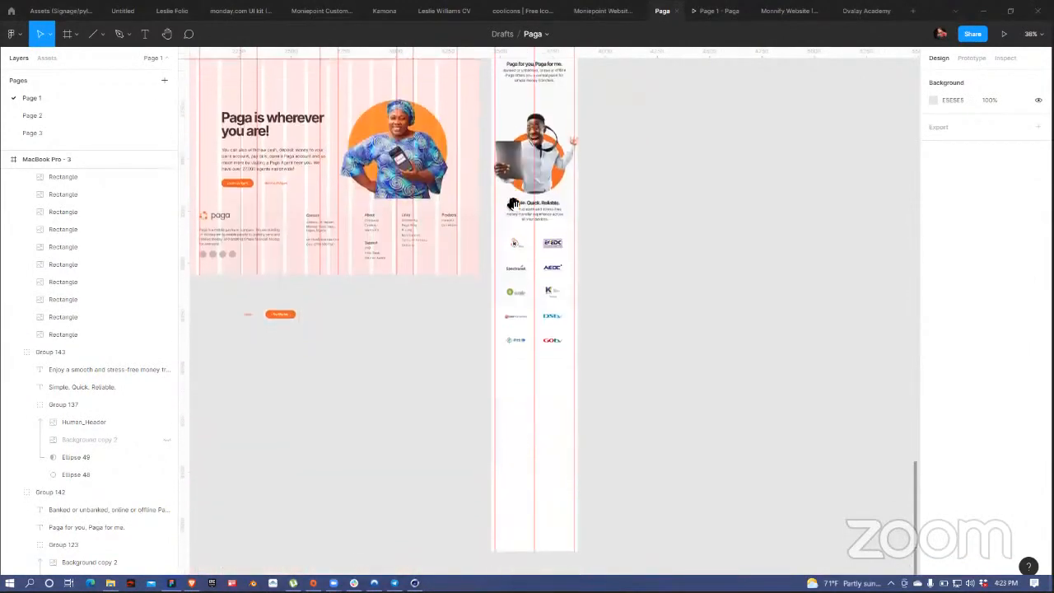
scroll(635, 212, down, 10)
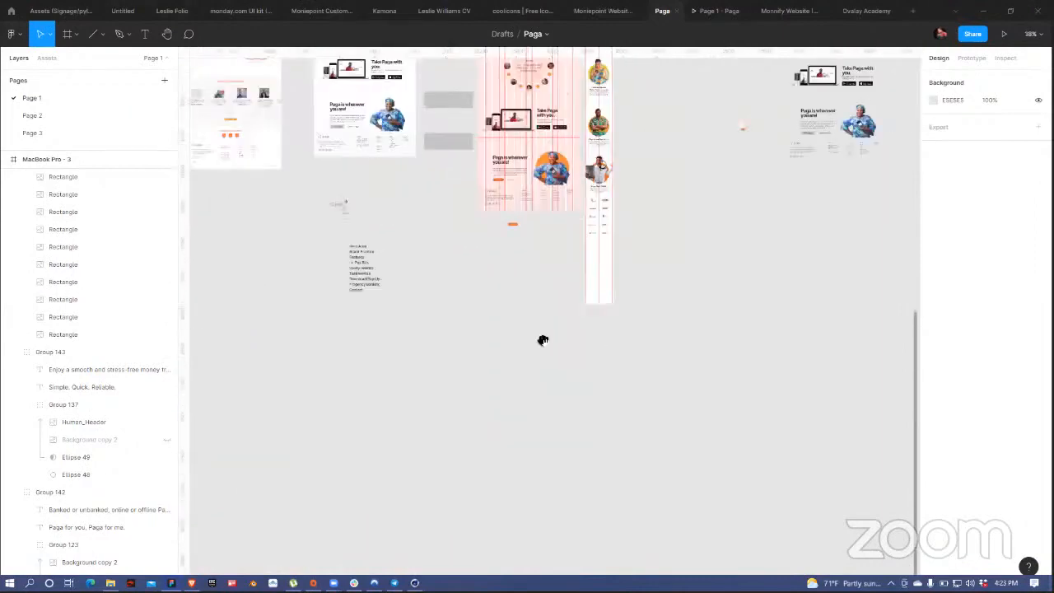
scroll(488, 168, up, 3)
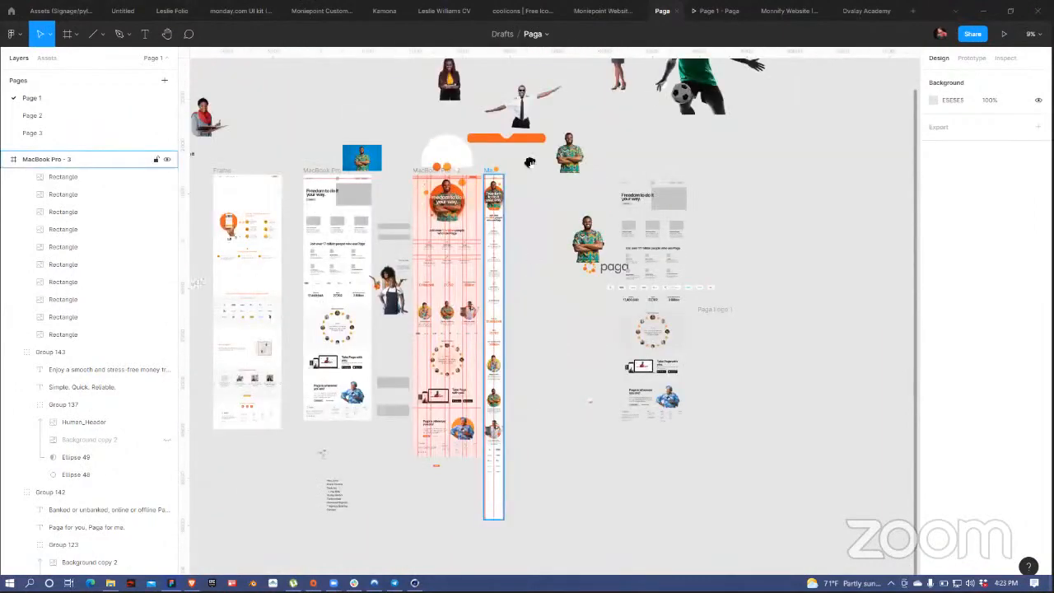
Step: Drag the MacBook Pro - 3 frame's bottom edge down to 414 × 10210
click(496, 263)
scroll(496, 264, down, 4)
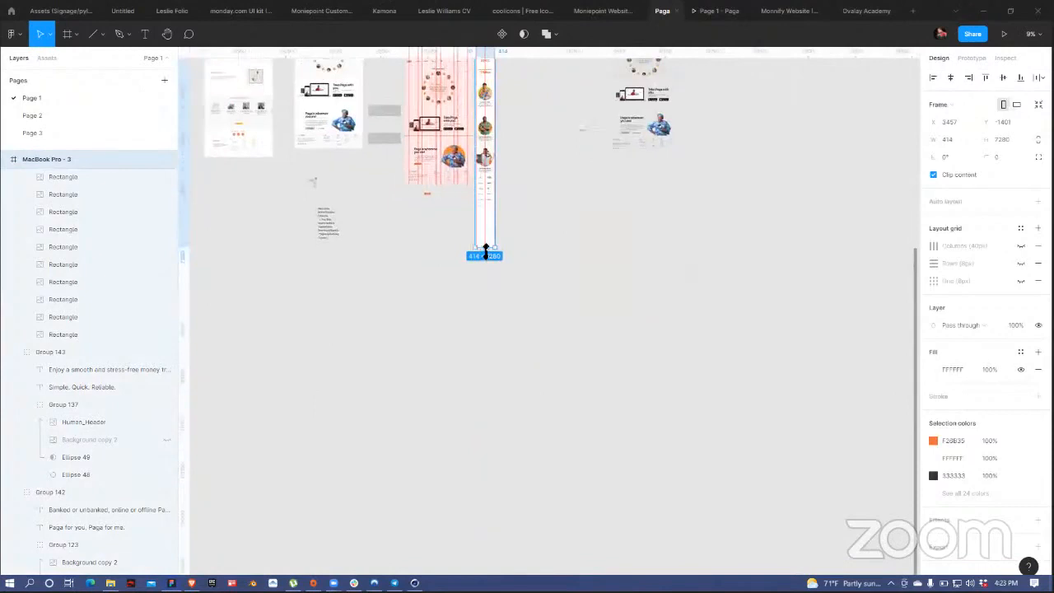
drag(485, 249, 479, 387)
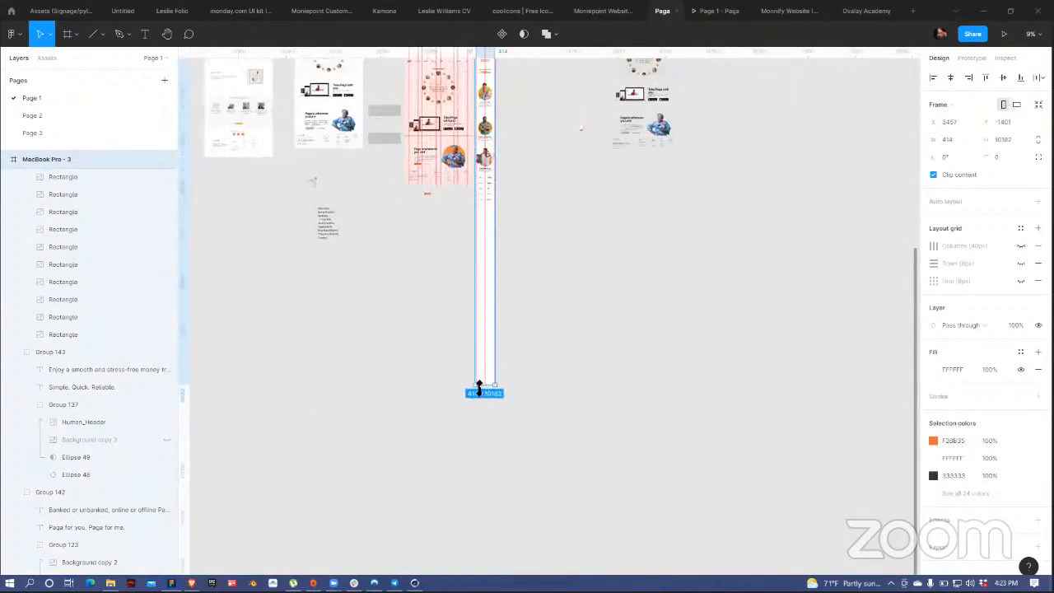
click(496, 228)
Step: Bring the desktop testimonial section into view and select its ellipse
scroll(459, 228, up, 3)
scroll(458, 228, up, 2)
drag(478, 160, 409, 401)
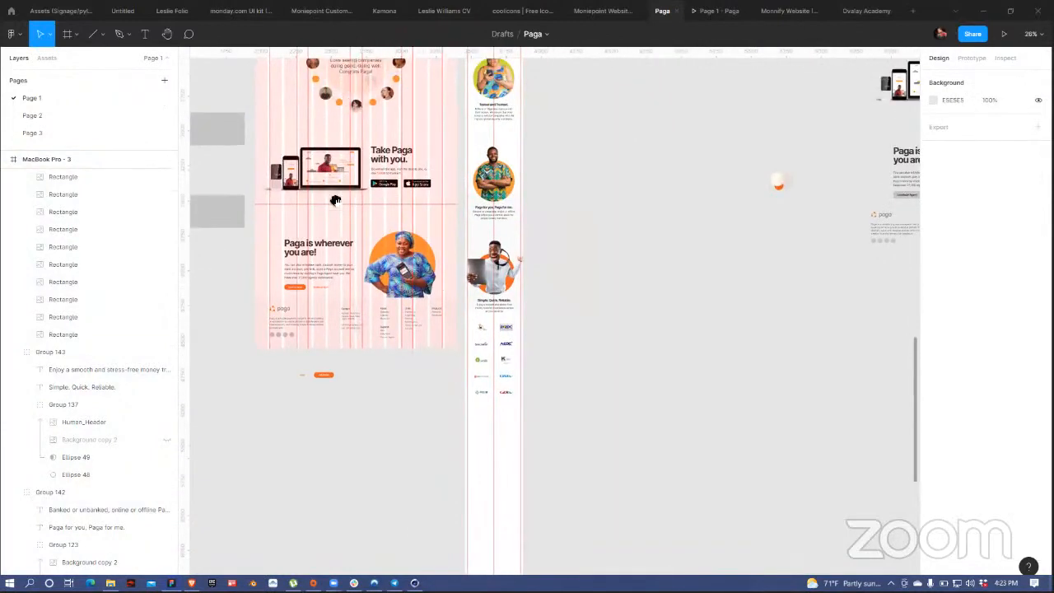
scroll(335, 200, up, 3)
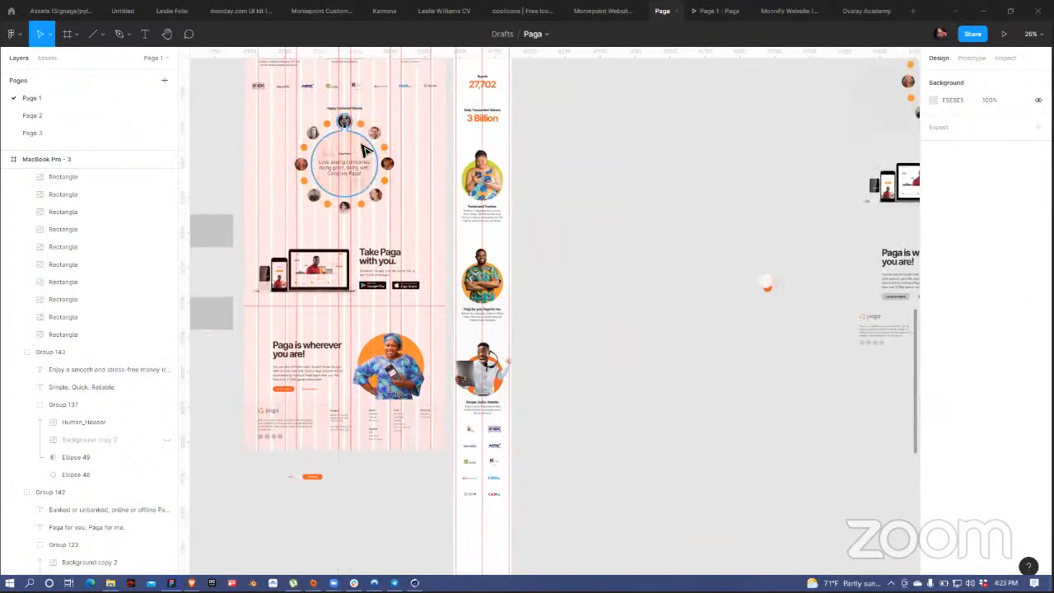
click(365, 150)
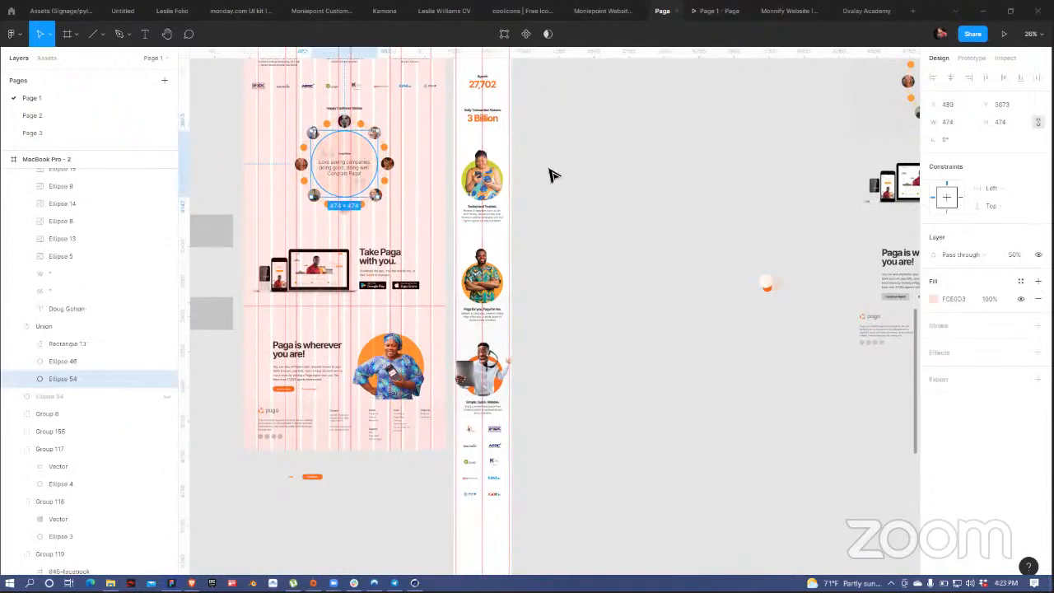
click(549, 299)
scroll(546, 247, down, 5)
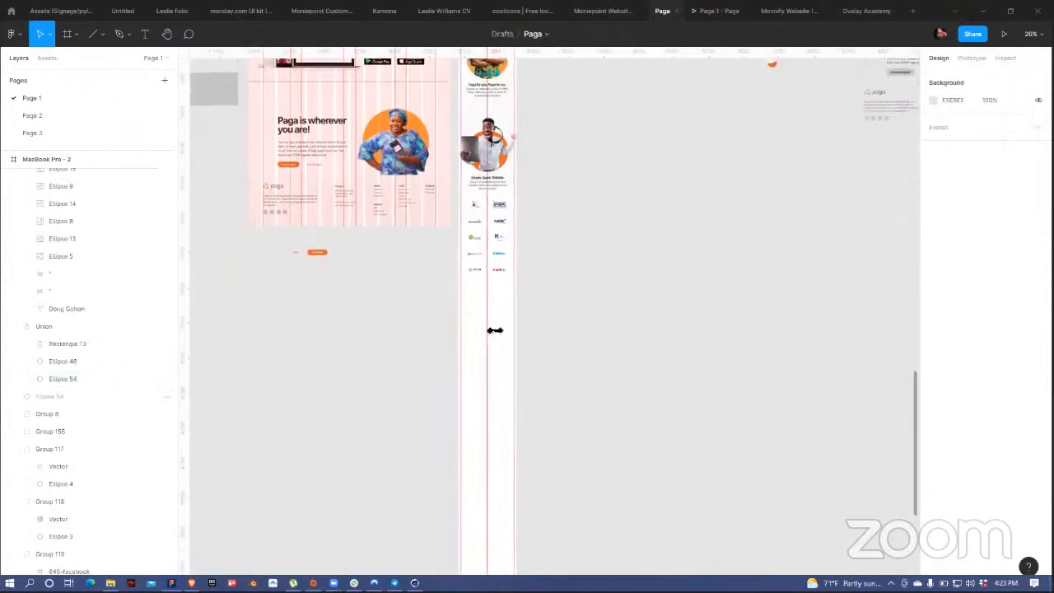
Step: Paste the testimonial circle into the mobile frame, shrink it to 382×382 and centre it
key(ctrl+v)
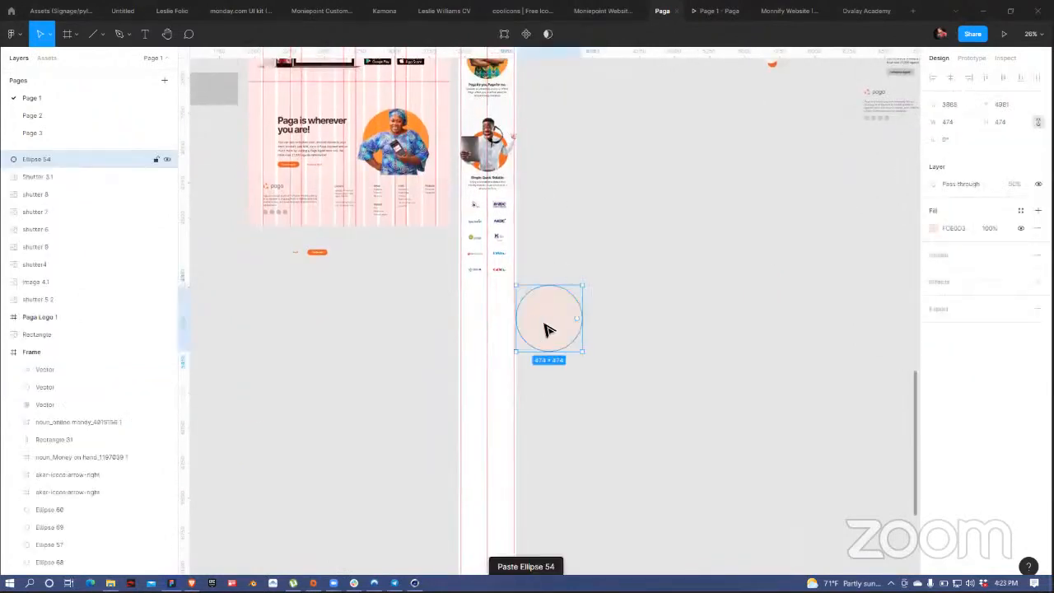
drag(549, 330, 485, 331)
scroll(519, 346, up, 3)
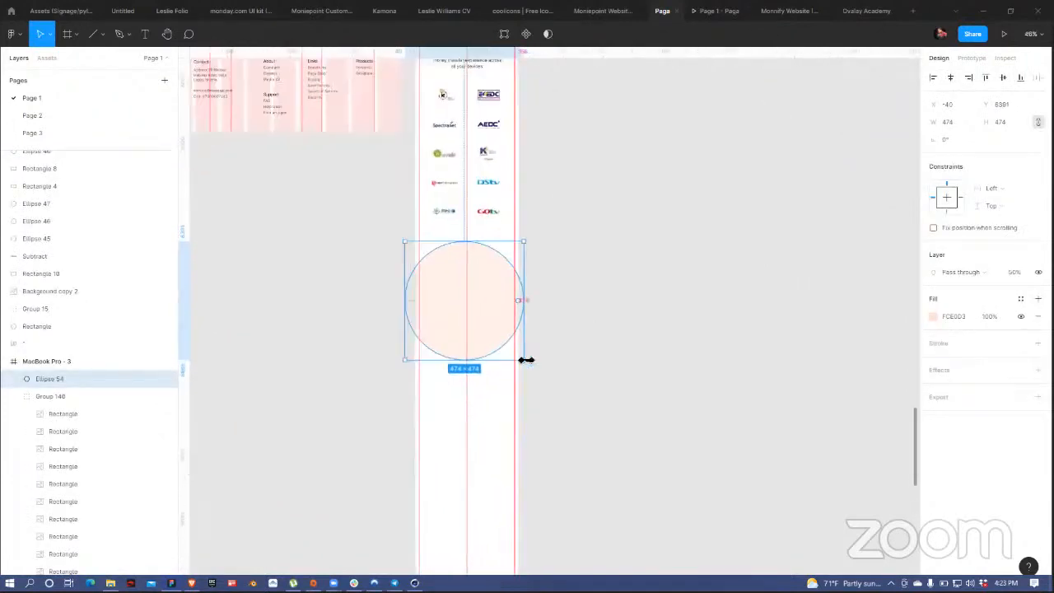
mouse_move(519, 360)
mouse_down()
mouse_move(508, 353)
mouse_move(519, 355)
mouse_up()
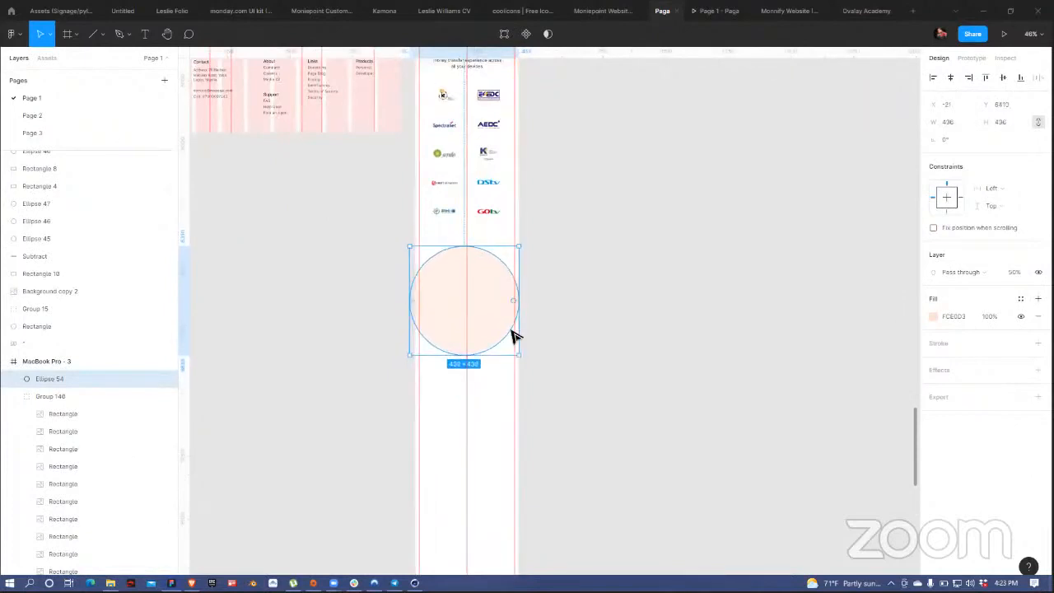
click(951, 77)
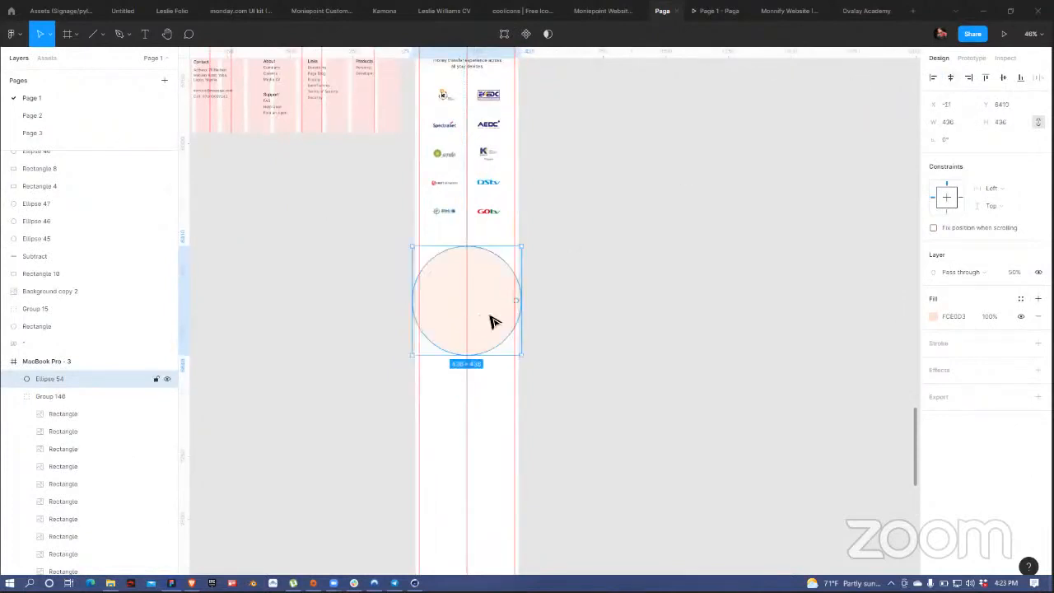
scroll(491, 322, up, 3)
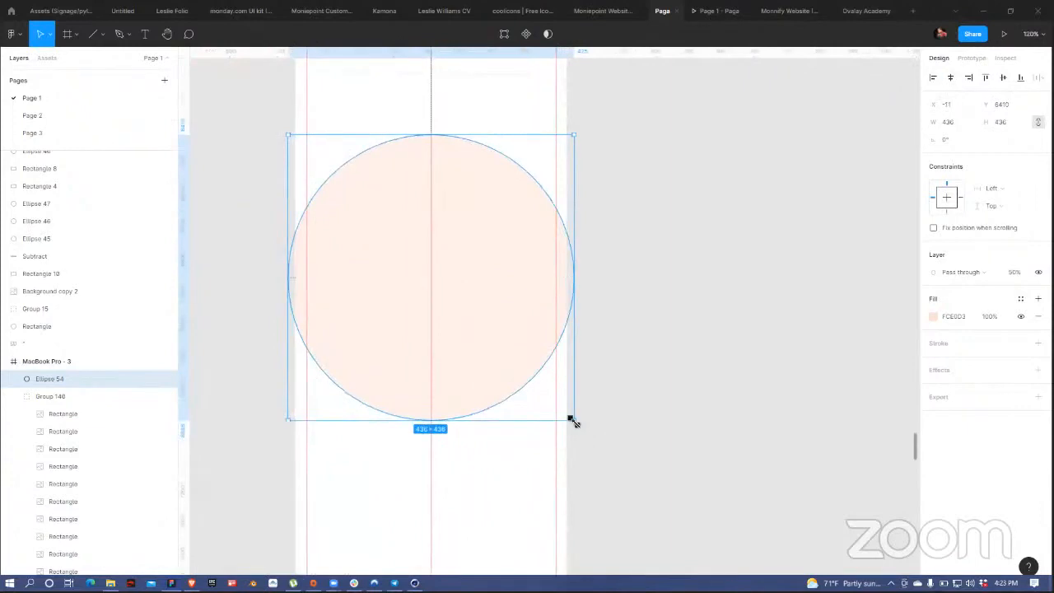
drag(574, 423, 555, 400)
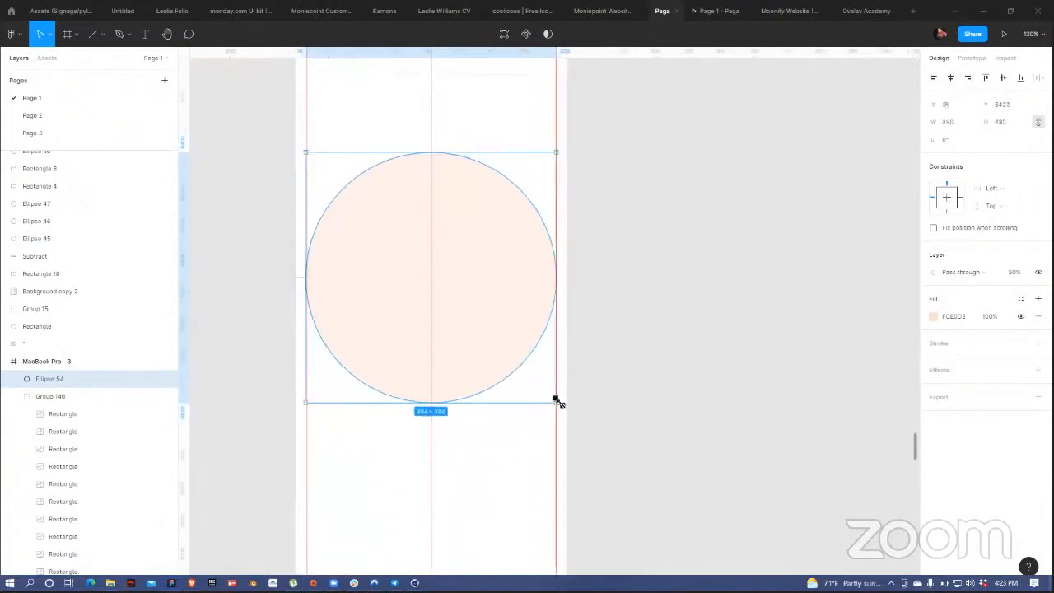
click(632, 242)
scroll(631, 242, down, 15)
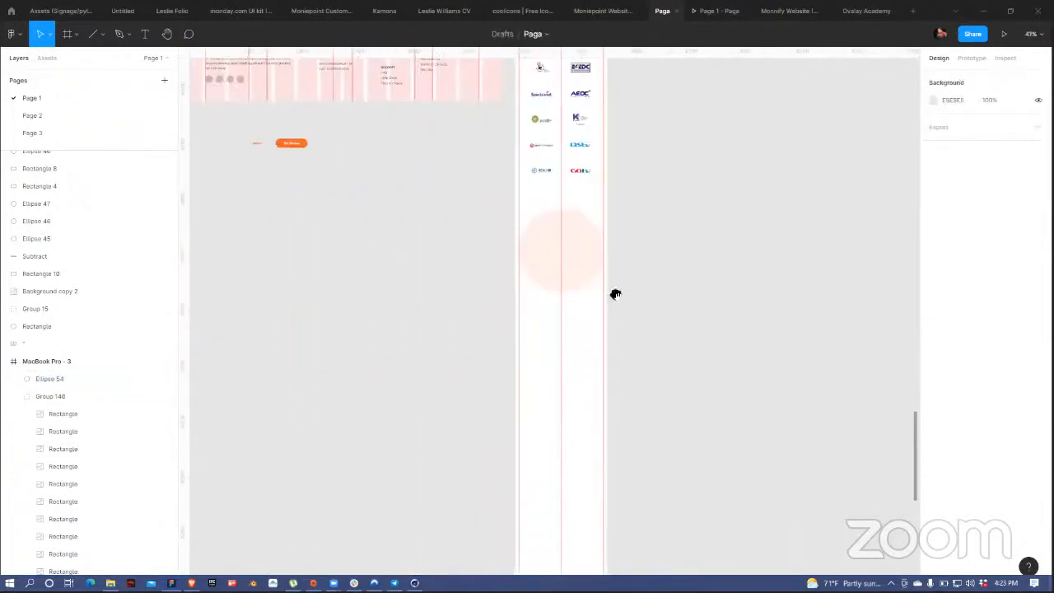
scroll(617, 294, up, 5)
scroll(414, 219, up, 8)
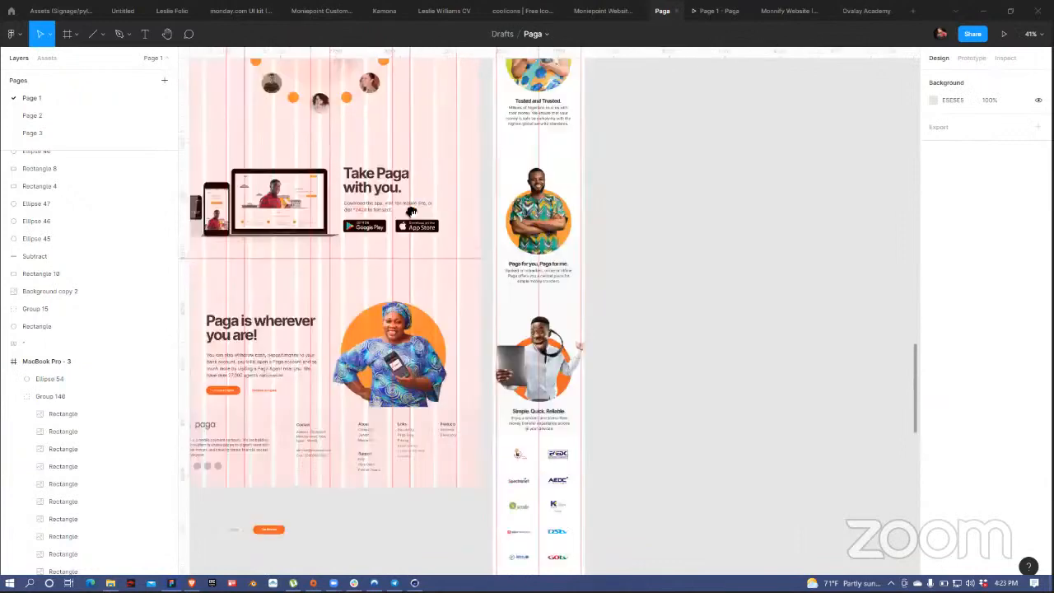
scroll(330, 172, down, 3)
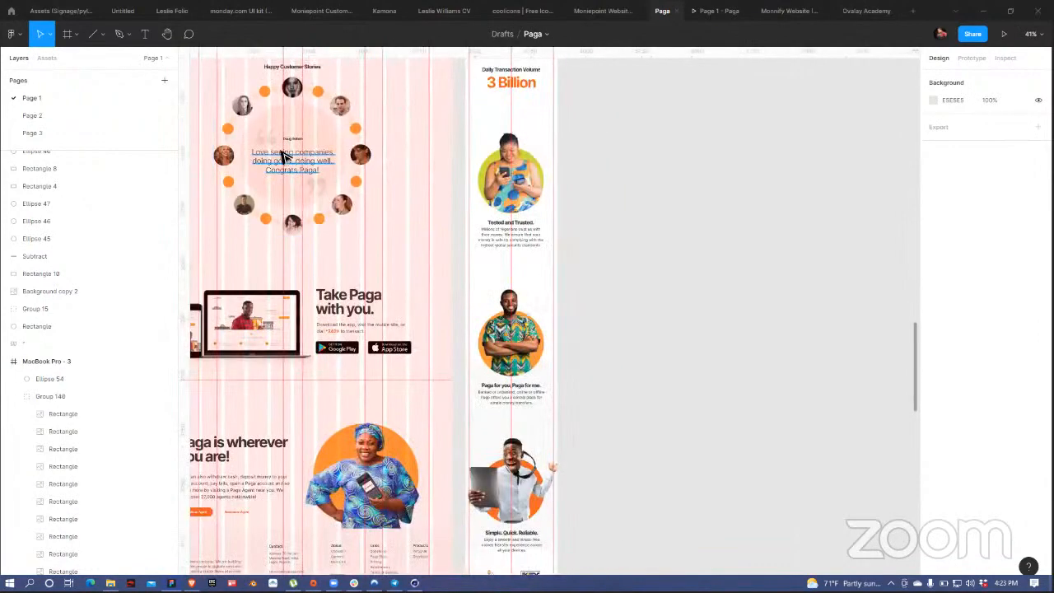
Step: Copy the desktop quote text and quote marks onto the pink circle, smaller and wrapped to three lines
click(262, 148)
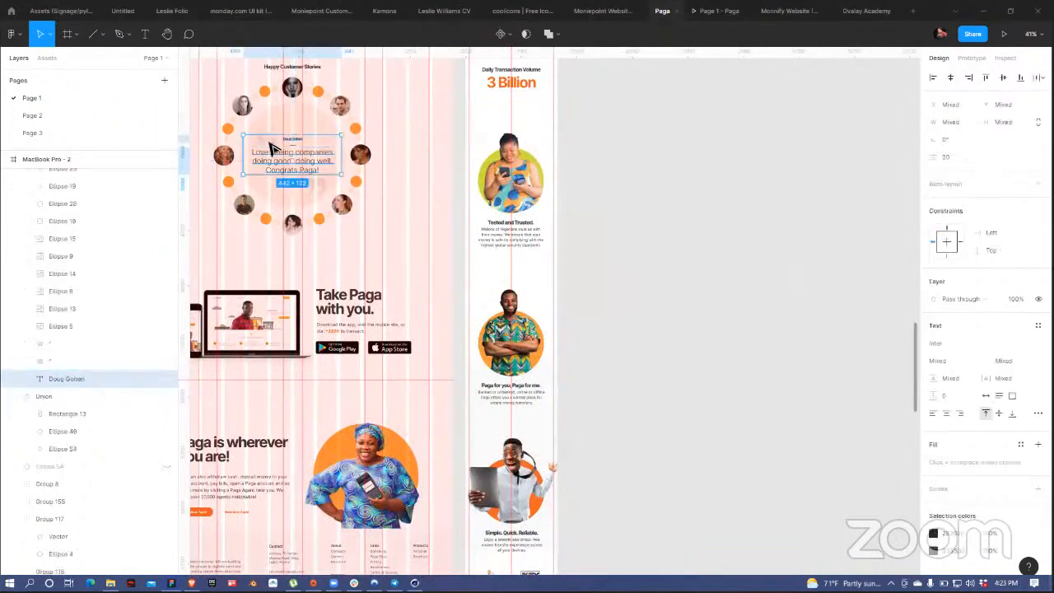
shift+click(326, 188)
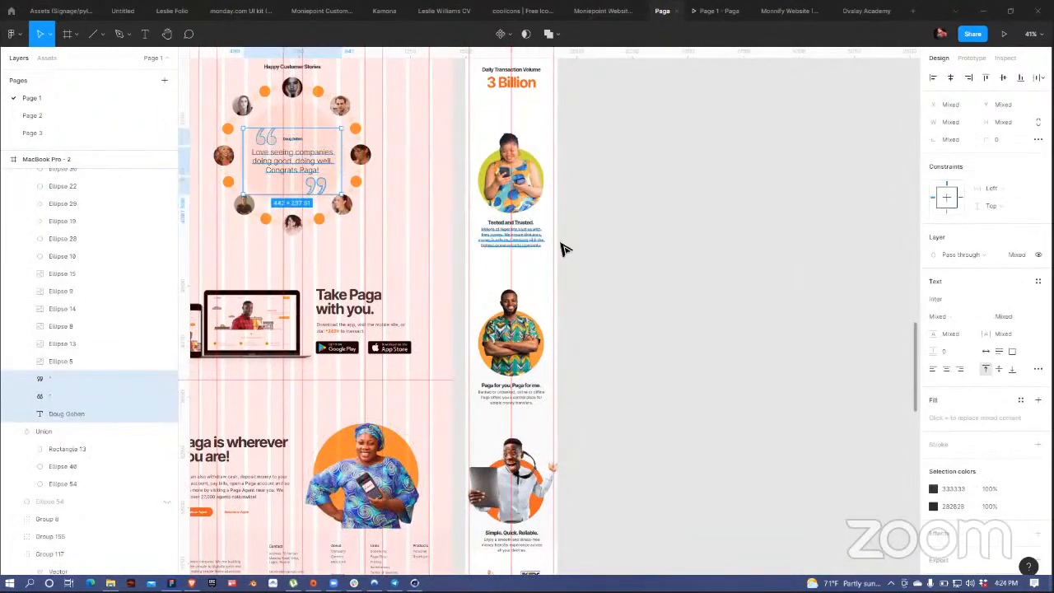
drag(619, 483, 600, 110)
scroll(541, 165, down, 10)
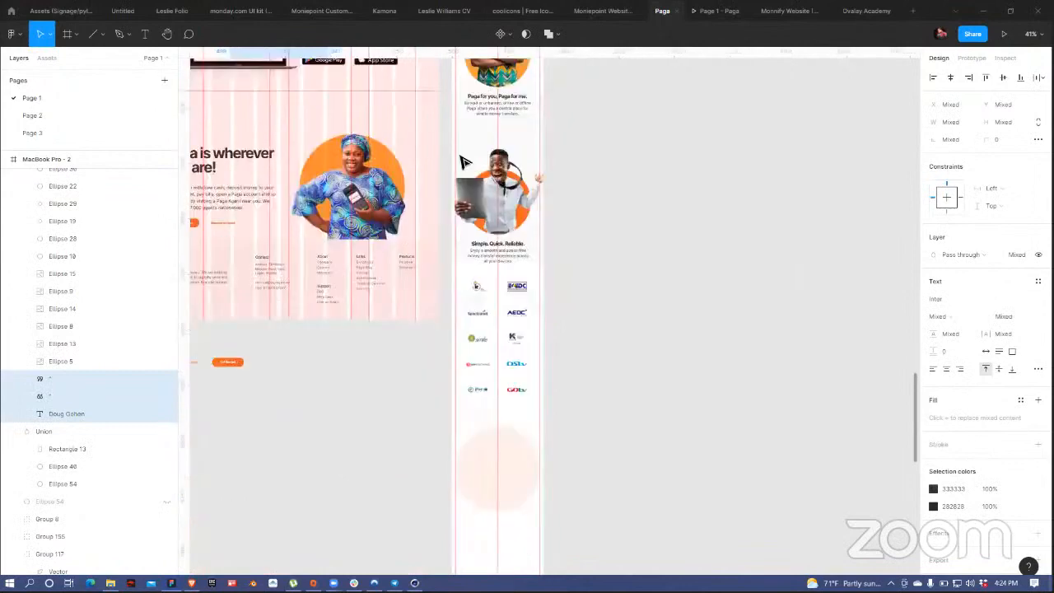
click(508, 189)
key(ctrl+v)
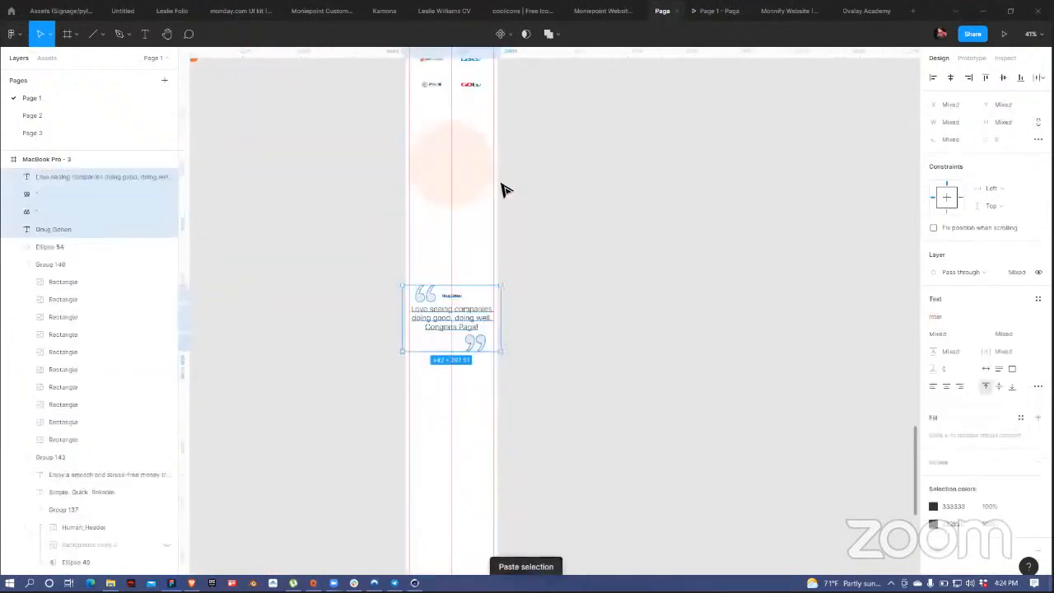
drag(474, 313, 469, 179)
click(492, 182)
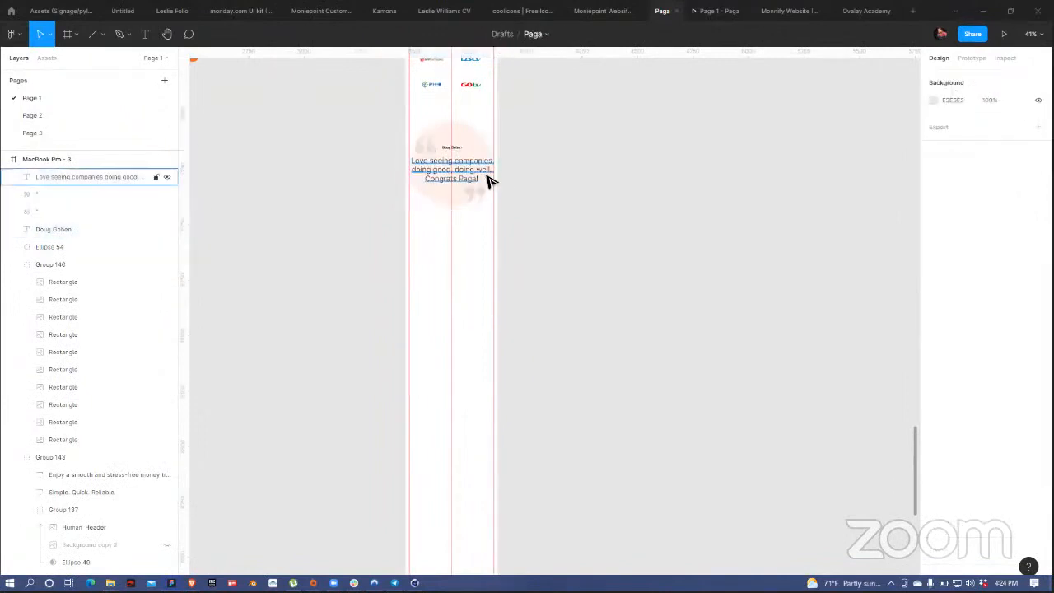
key(ctrl+shift+comma)
key(ctrl+shift+comma)
key(ctrl+shift+comma)
key(ctrl+shift+comma)
key(ctrl+shift+comma)
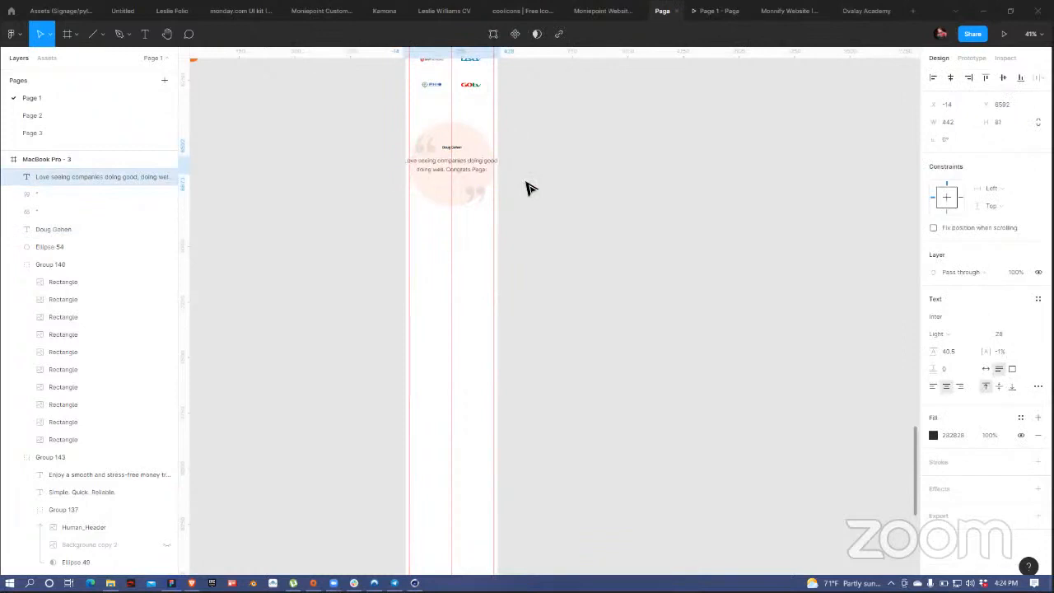
drag(502, 171, 489, 167)
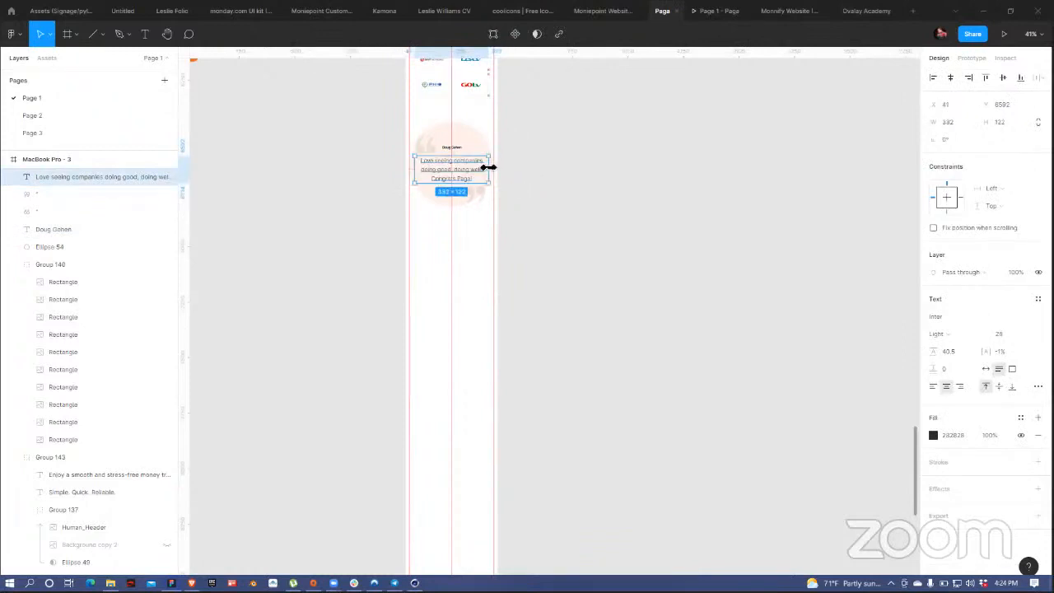
click(539, 191)
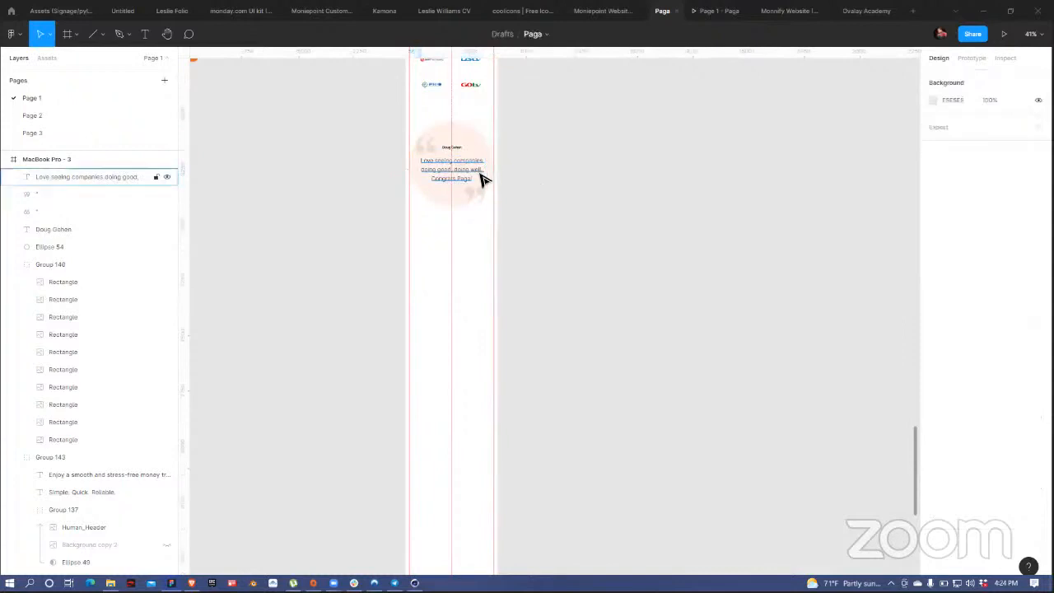
scroll(482, 180, up, 5)
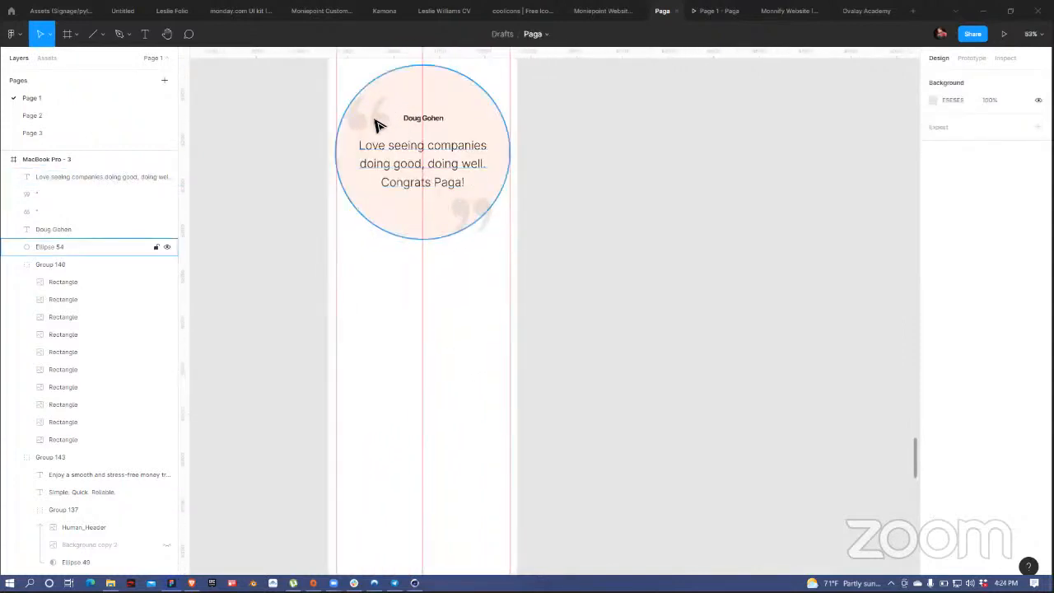
click(379, 122)
drag(375, 122, 373, 112)
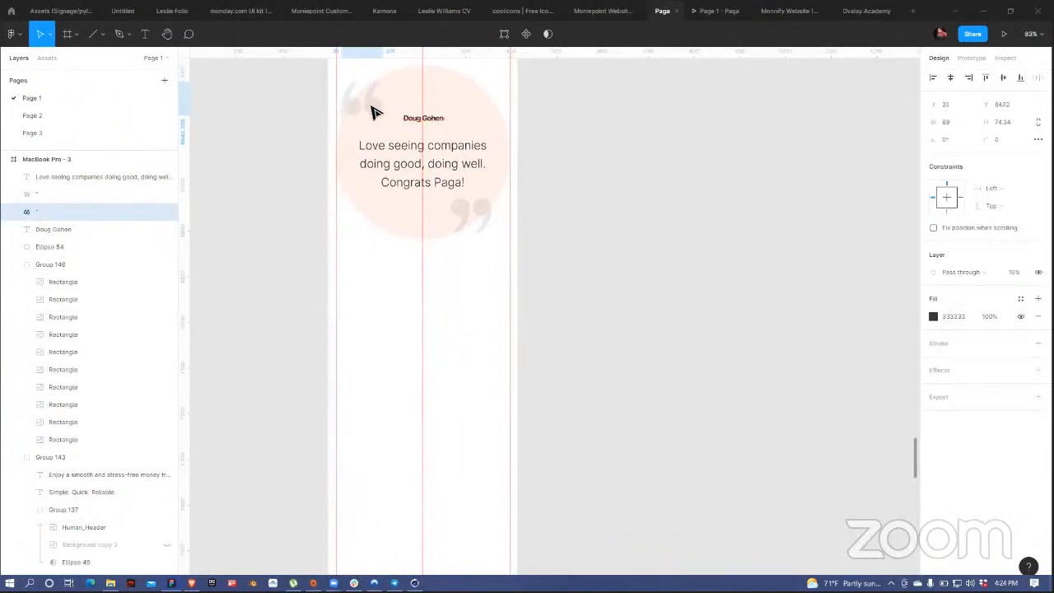
click(484, 220)
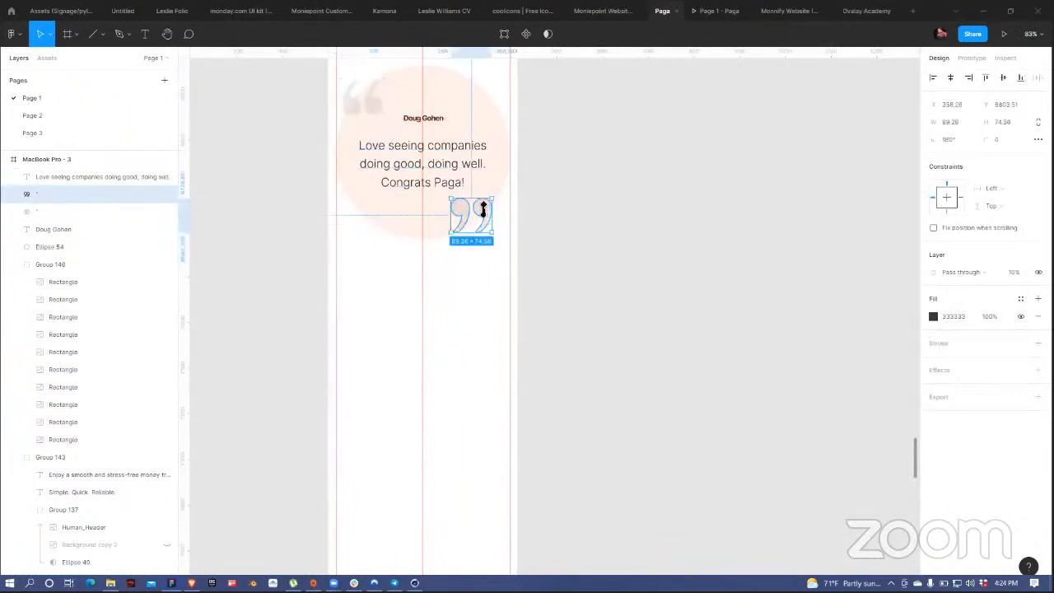
drag(483, 211, 482, 219)
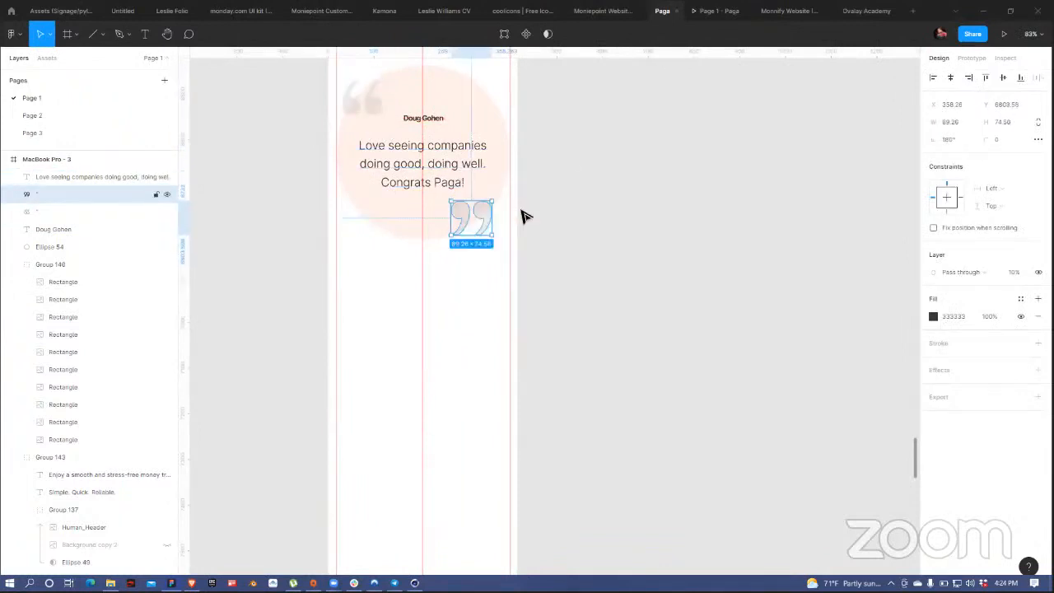
click(575, 160)
drag(576, 157, 601, 267)
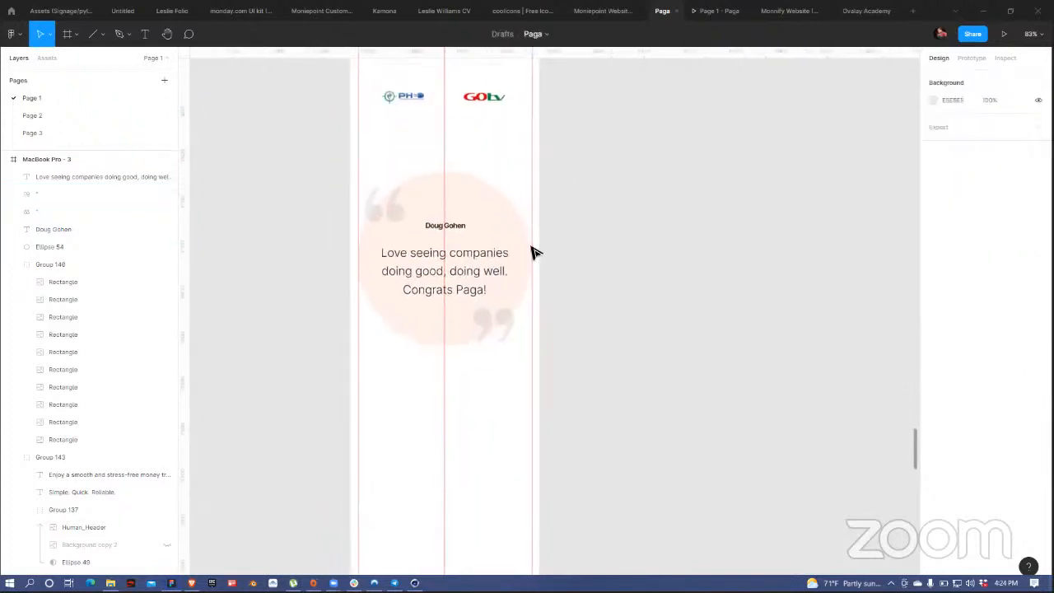
click(458, 228)
drag(457, 233, 457, 241)
click(624, 198)
Step: Pick out the avatar in the desktop customer stories circle for reuse
scroll(624, 198, down, 5)
drag(469, 360, 464, 374)
scroll(330, 393, up, 10)
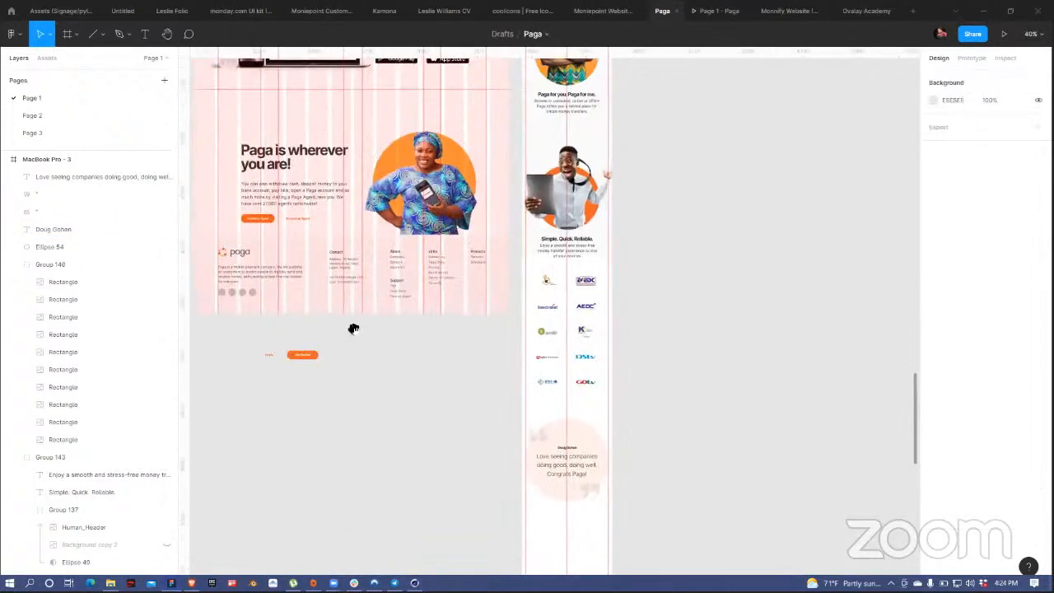
scroll(397, 162, up, 5)
click(396, 160)
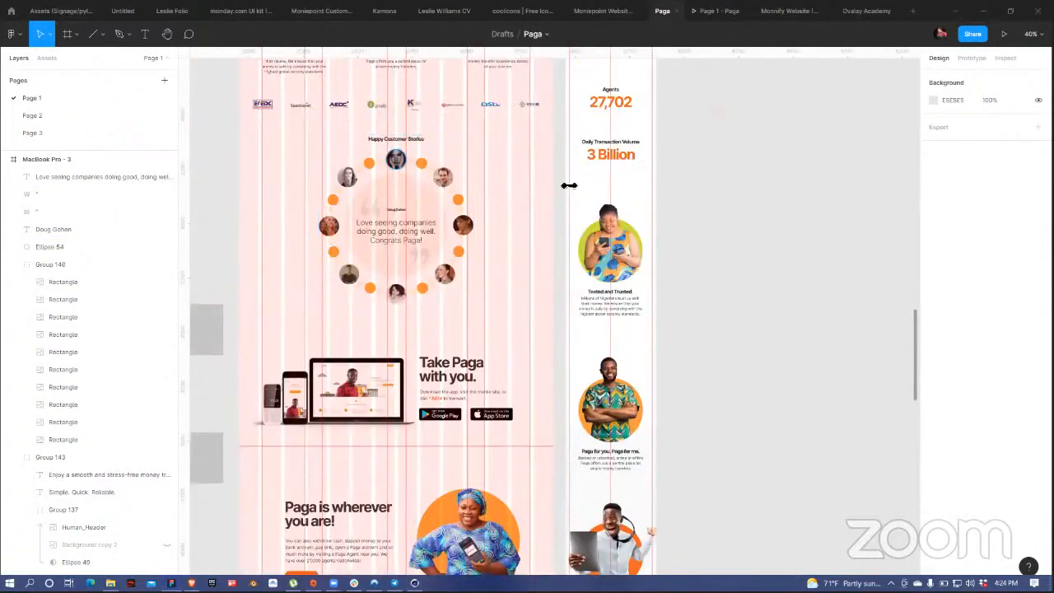
click(723, 294)
scroll(680, 344, down, 10)
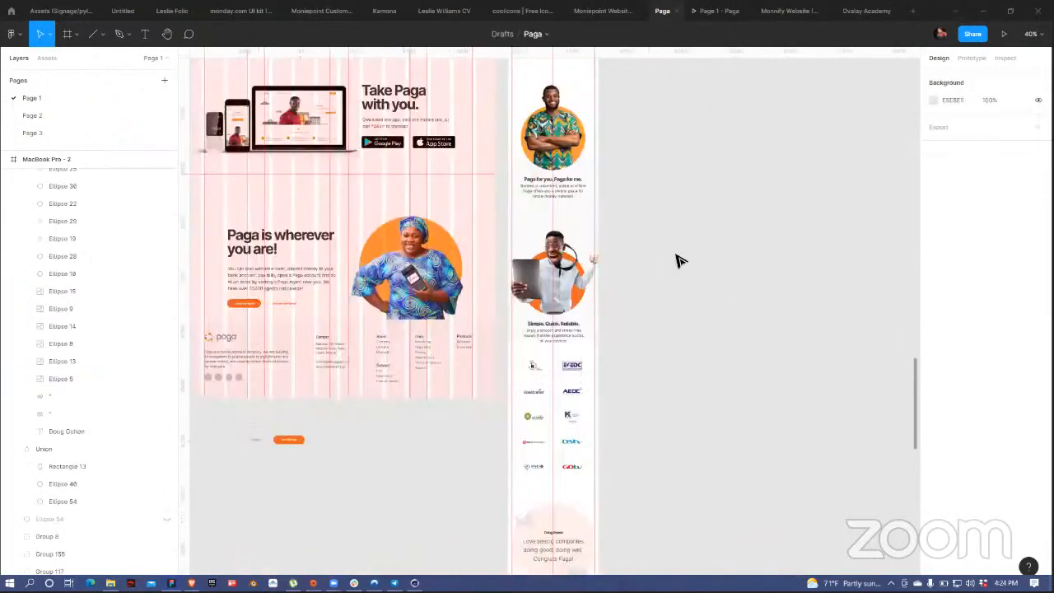
scroll(515, 270, up, 5)
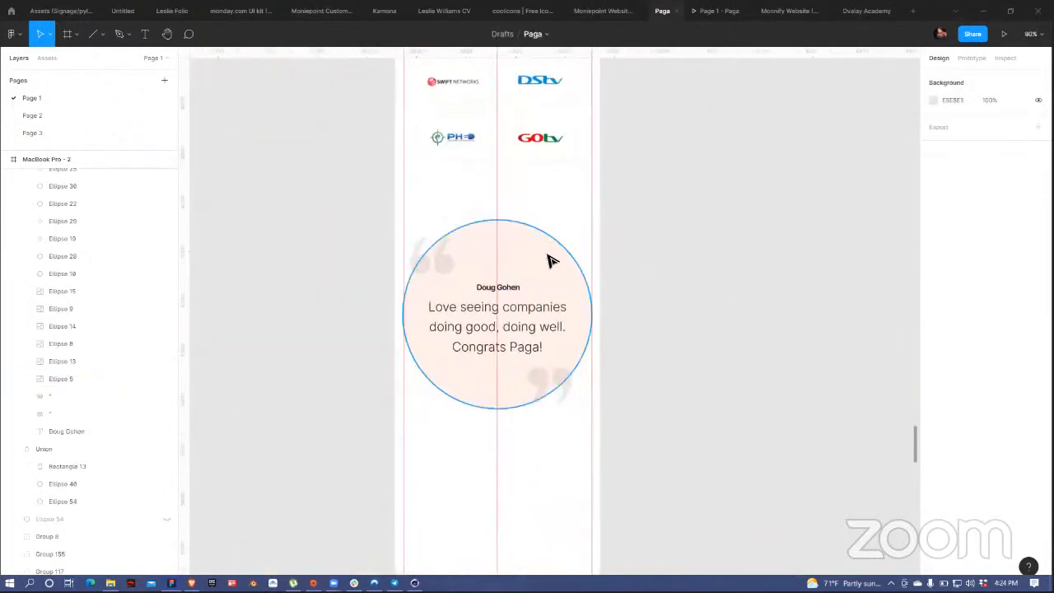
Step: Paste the avatar into the mobile testimonial, resized to 60×60 and centred horizontally
click(548, 263)
key(ctrl+v)
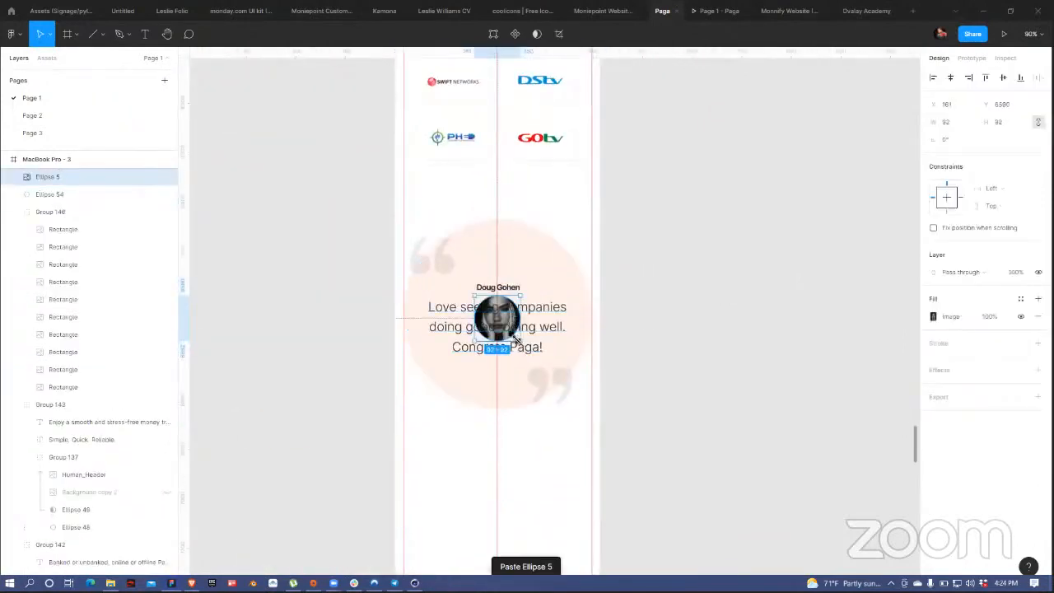
drag(516, 337, 499, 334)
key(shift+Up)
key(shift+Up)
key(shift+Up)
key(shift+Up)
key(shift+Up)
key(shift+Up)
key(shift+Up)
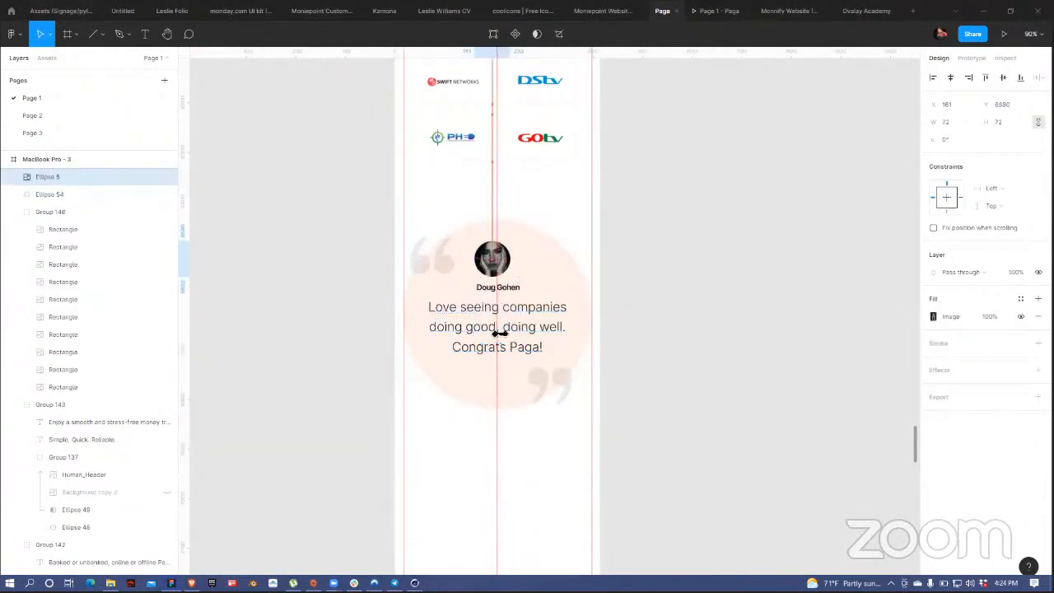
key(Right)
key(Right)
key(Right)
key(Right)
key(Right)
key(Right)
key(Right)
key(Right)
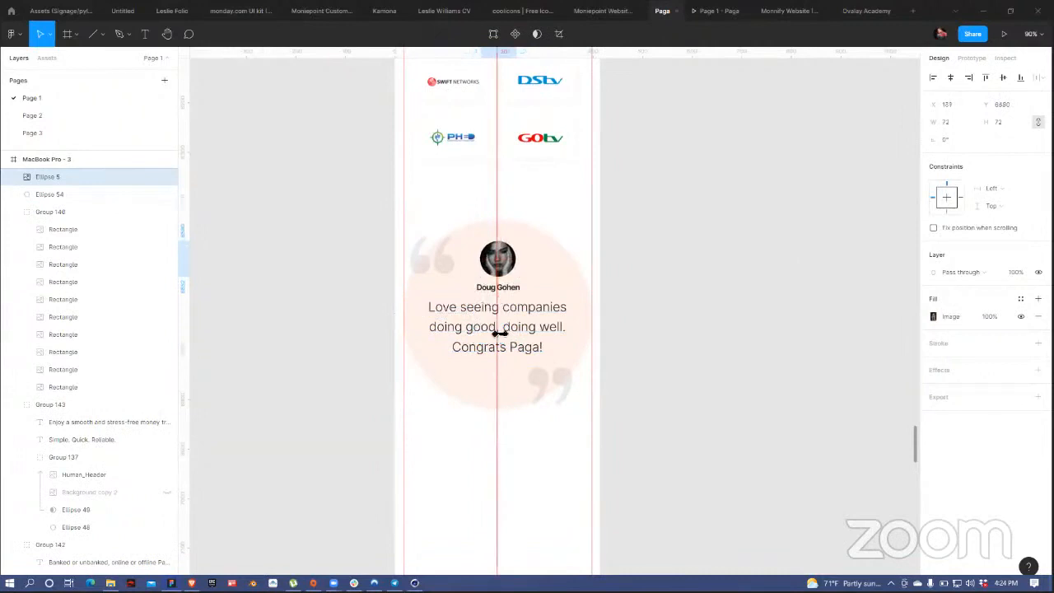
click(951, 79)
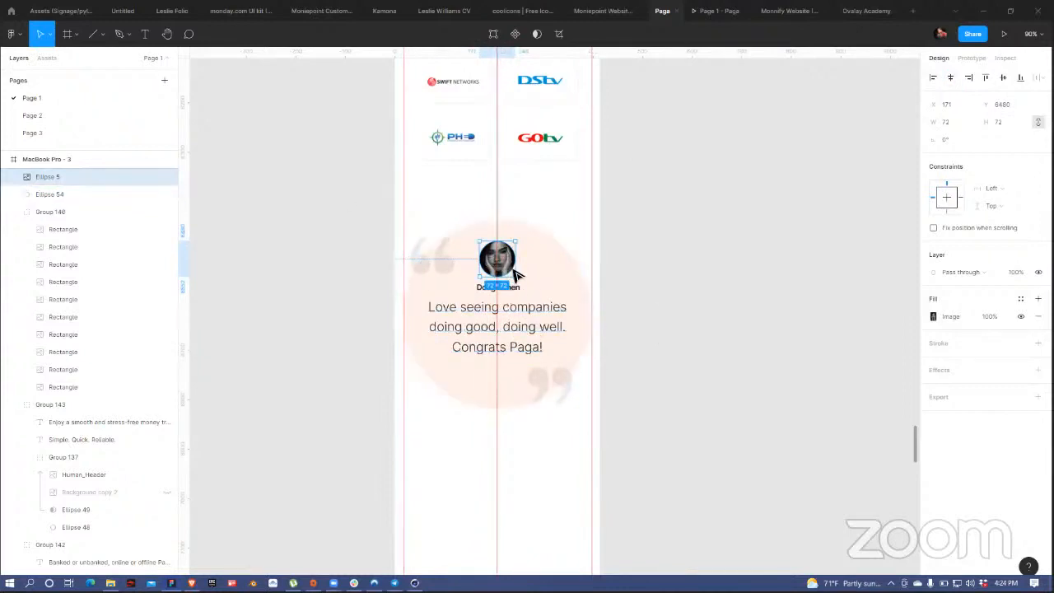
key(alt)
drag(516, 280, 512, 277)
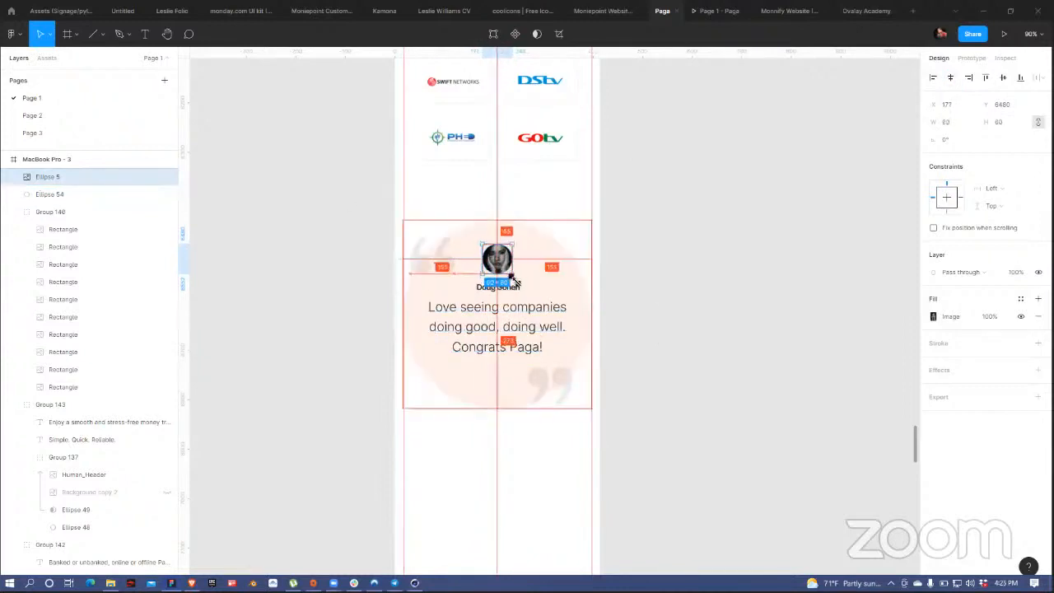
Step: Widen the quote text with 32.6 line height and set 5 spacing between avatar and name
click(564, 345)
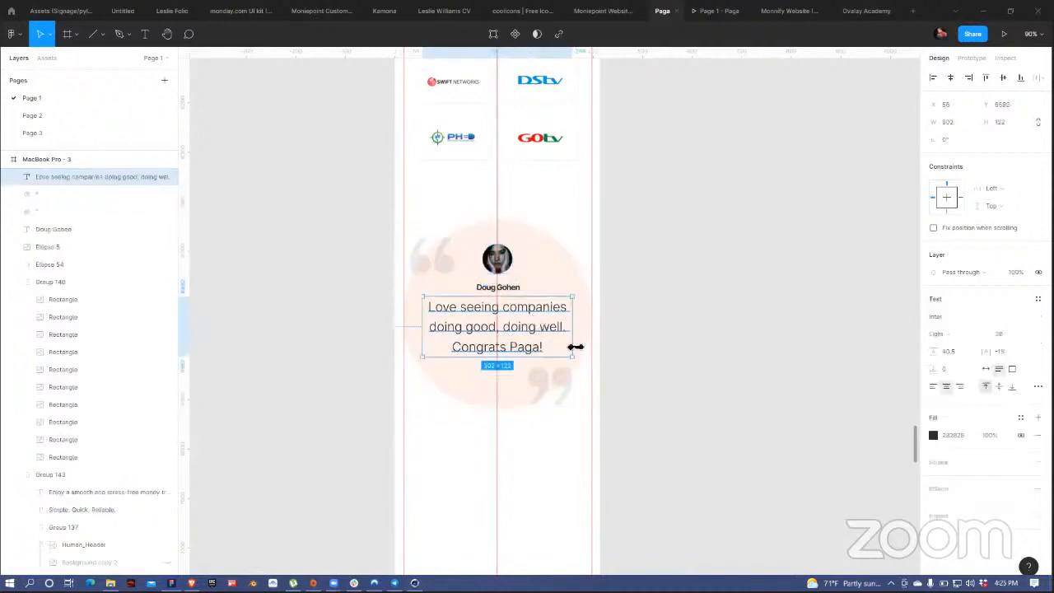
drag(575, 347, 584, 349)
drag(945, 357, 931, 353)
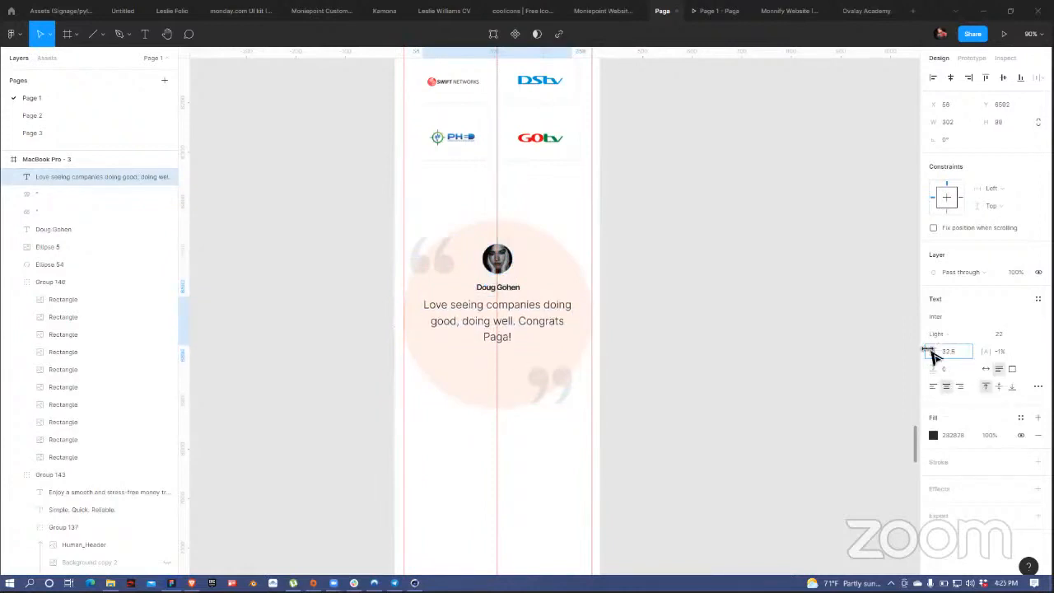
drag(524, 328, 525, 333)
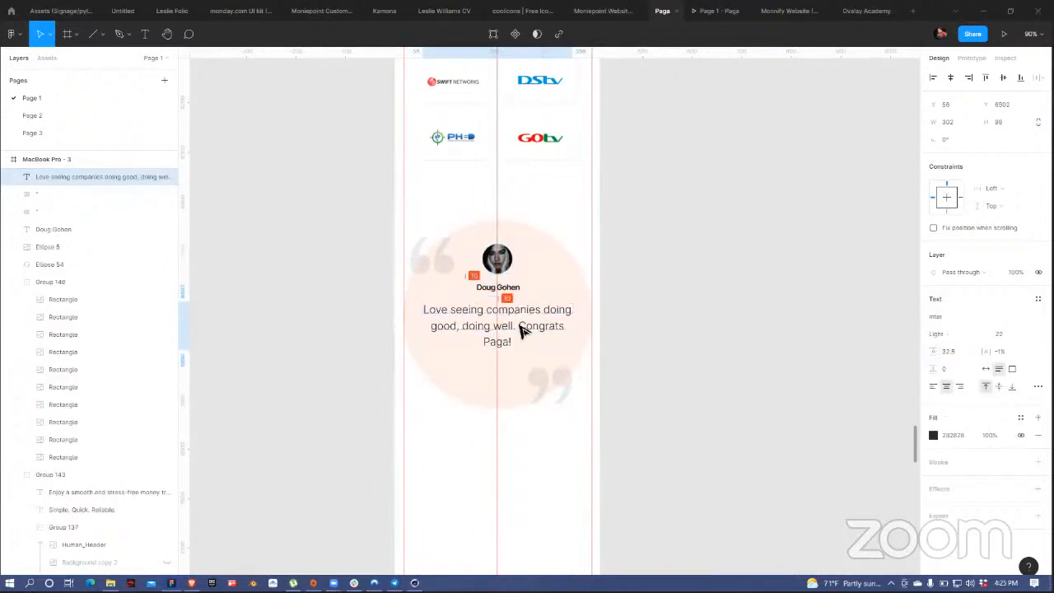
click(502, 288)
shift+click(507, 266)
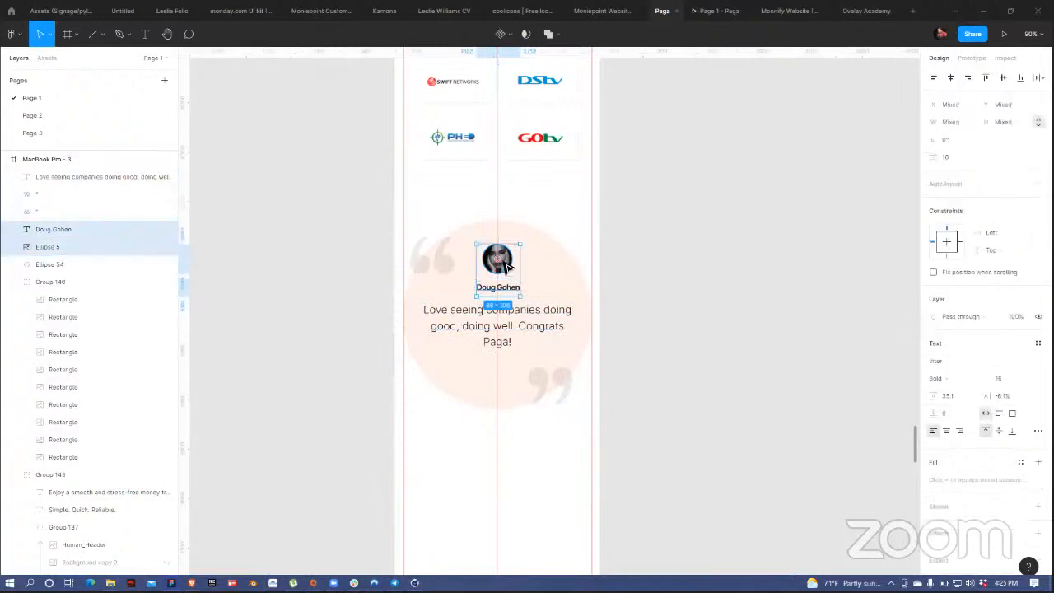
drag(505, 269, 509, 274)
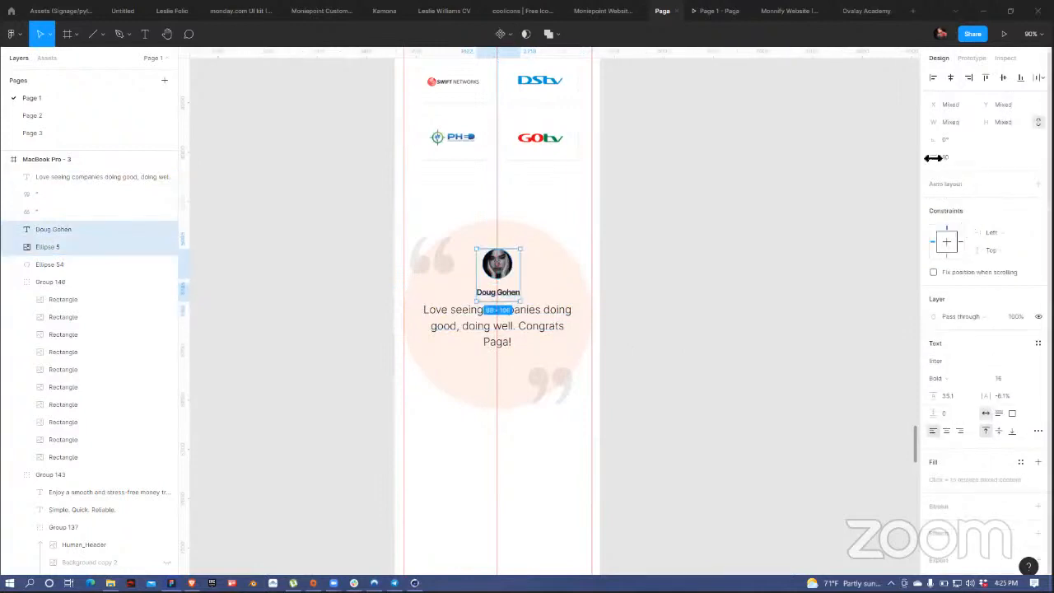
drag(934, 158, 932, 158)
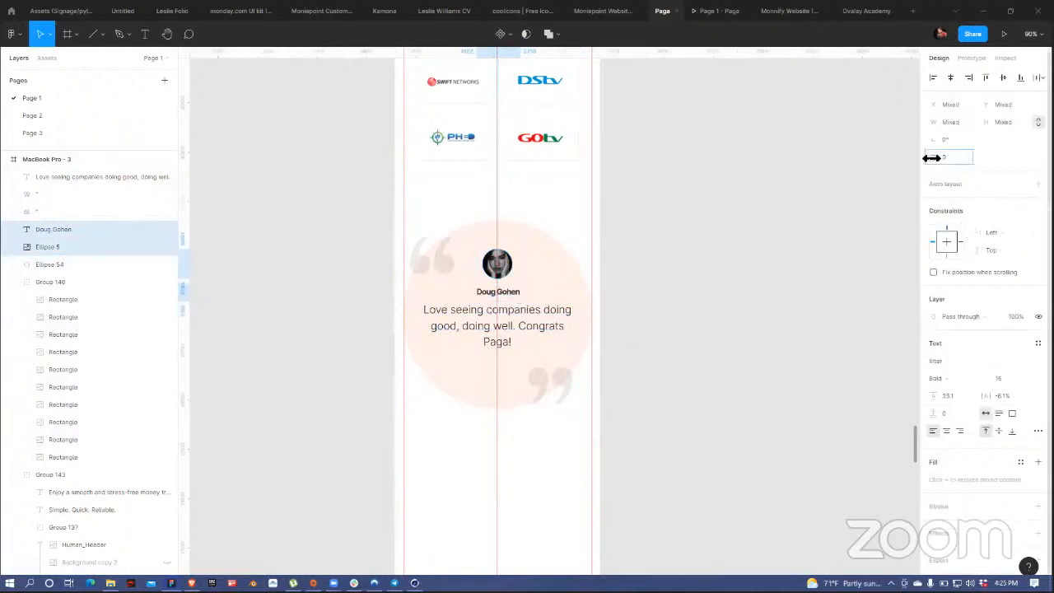
click(728, 240)
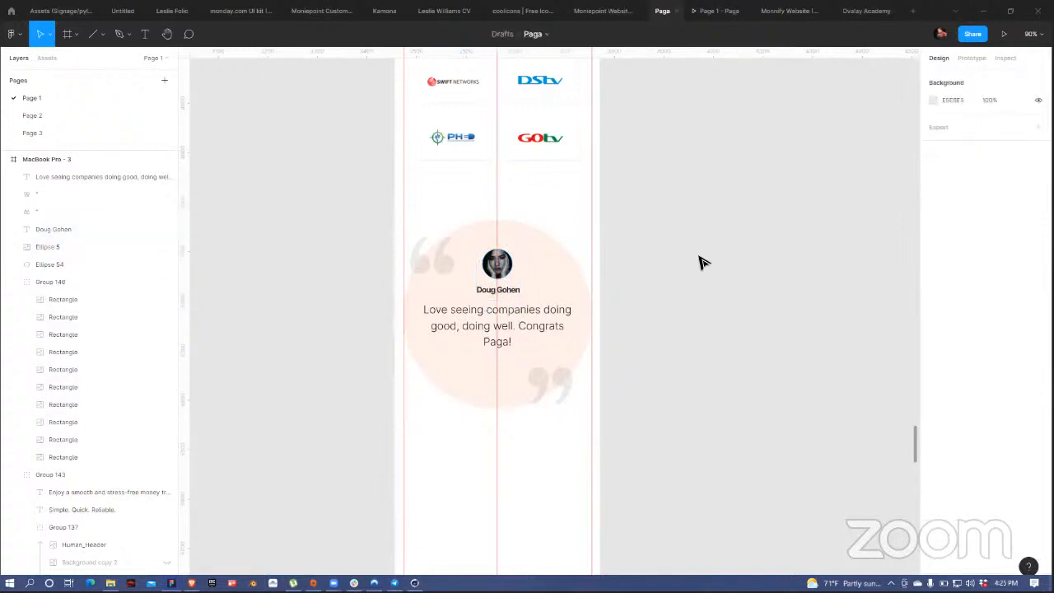
scroll(703, 283, down, 3)
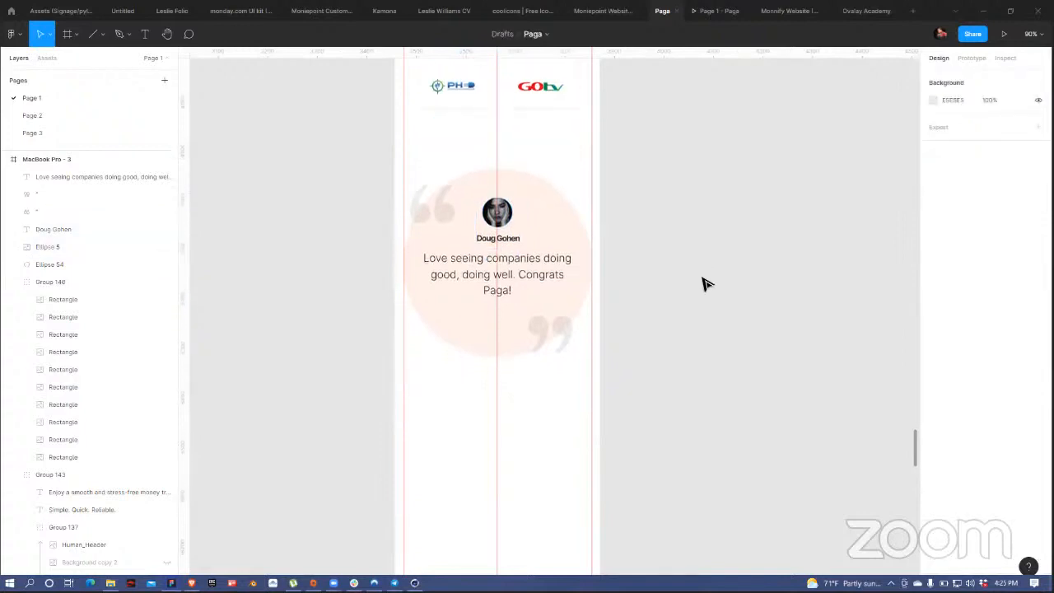
Step: Copy the Happy Customer Stories heading from the desktop design
ctrl+scroll(701, 285, down, 5)
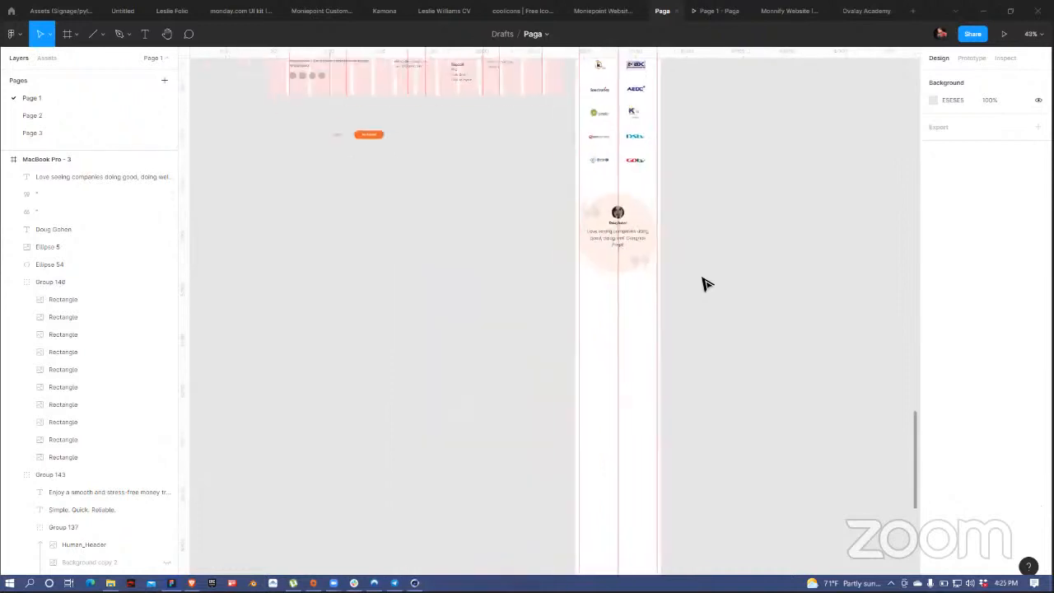
drag(532, 171, 490, 403)
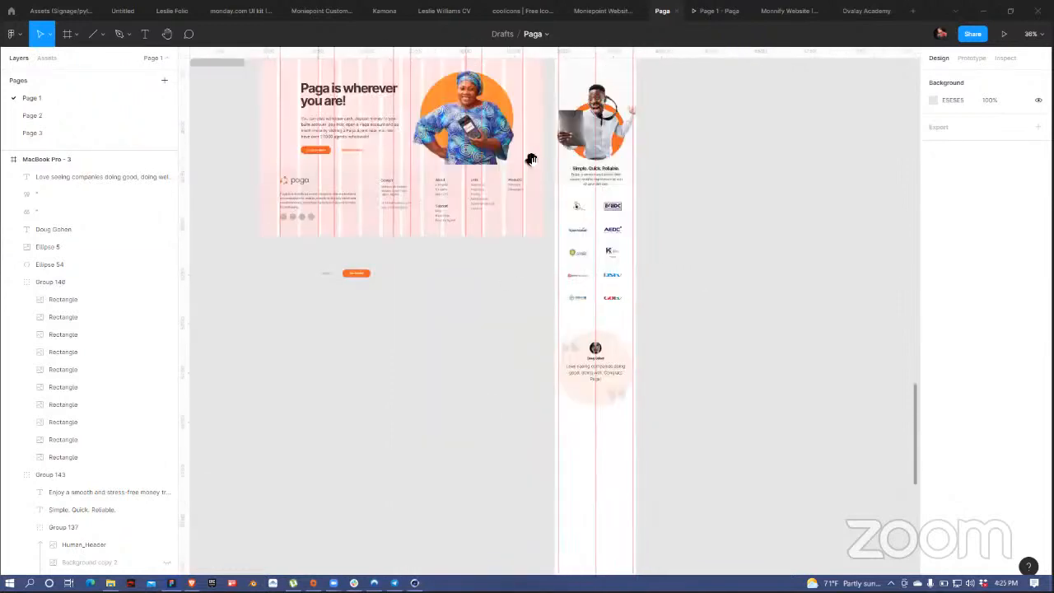
drag(532, 161, 548, 411)
drag(547, 131, 524, 382)
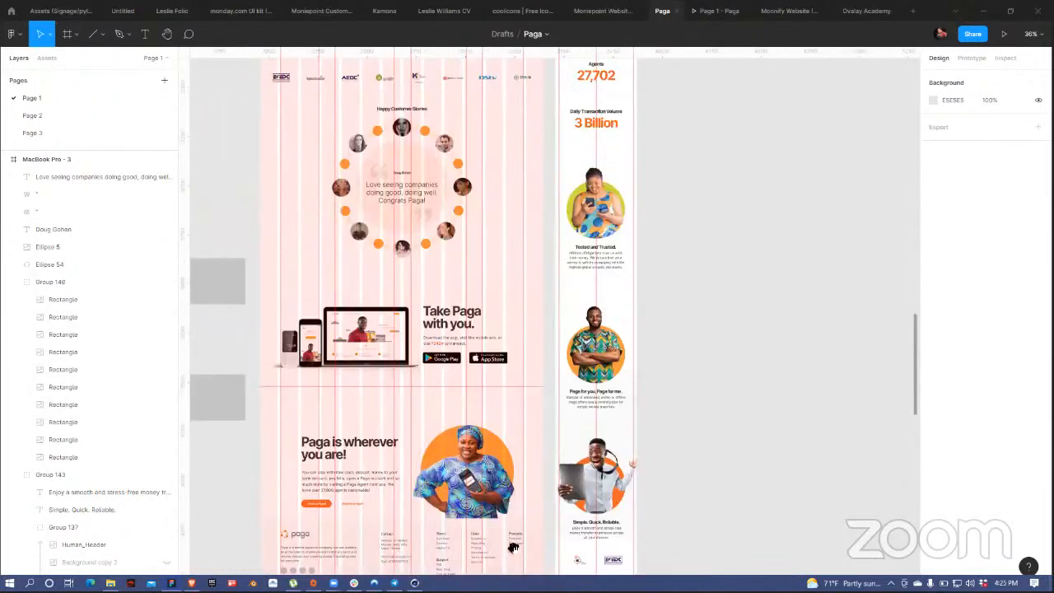
mouse_move(588, 123)
mouse_down()
mouse_move(519, 388)
mouse_move(498, 332)
mouse_up()
drag(396, 95, 387, 130)
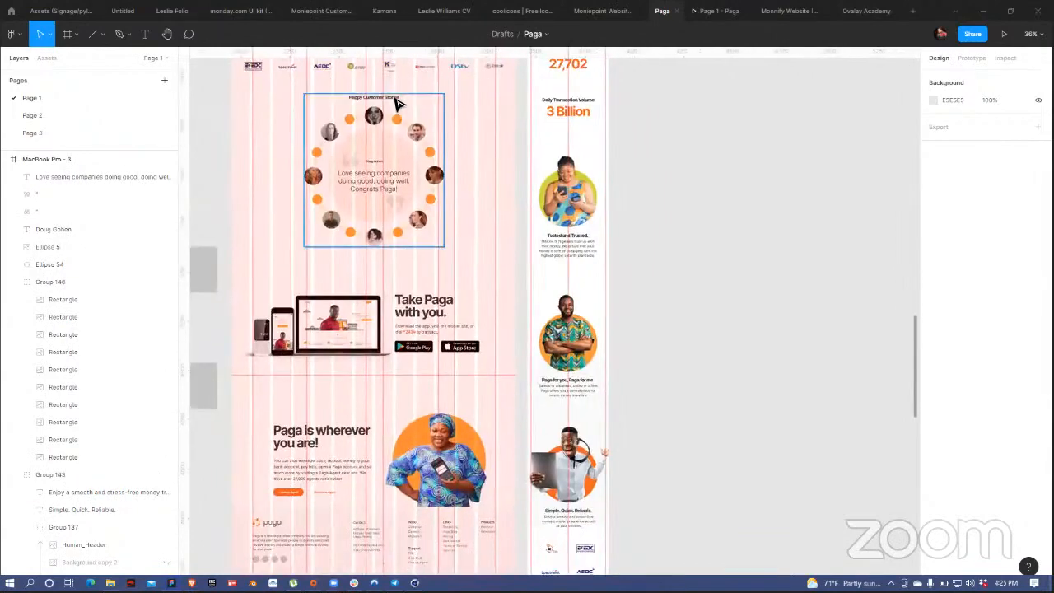
click(375, 97)
click(830, 449)
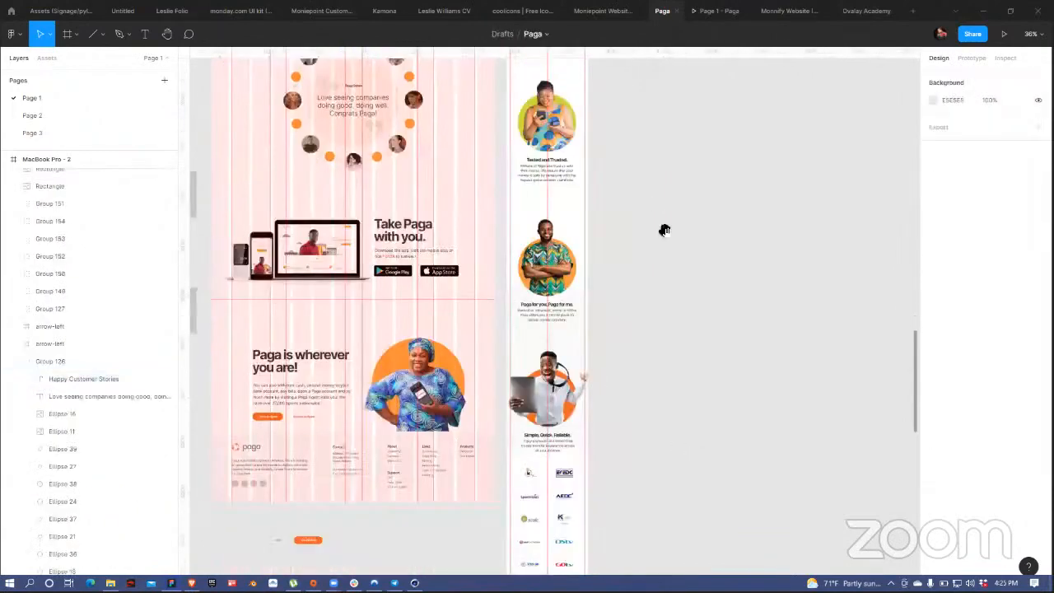
Step: Move the whole mobile testimonial down about 40 px
scroll(664, 228, down, 10)
drag(460, 239, 572, 361)
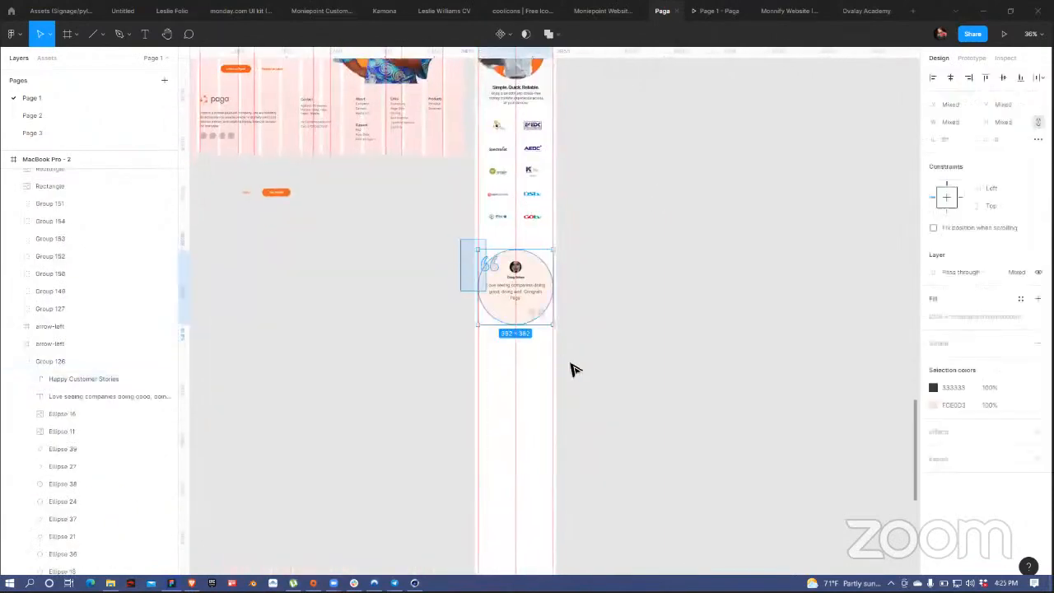
drag(538, 287, 540, 319)
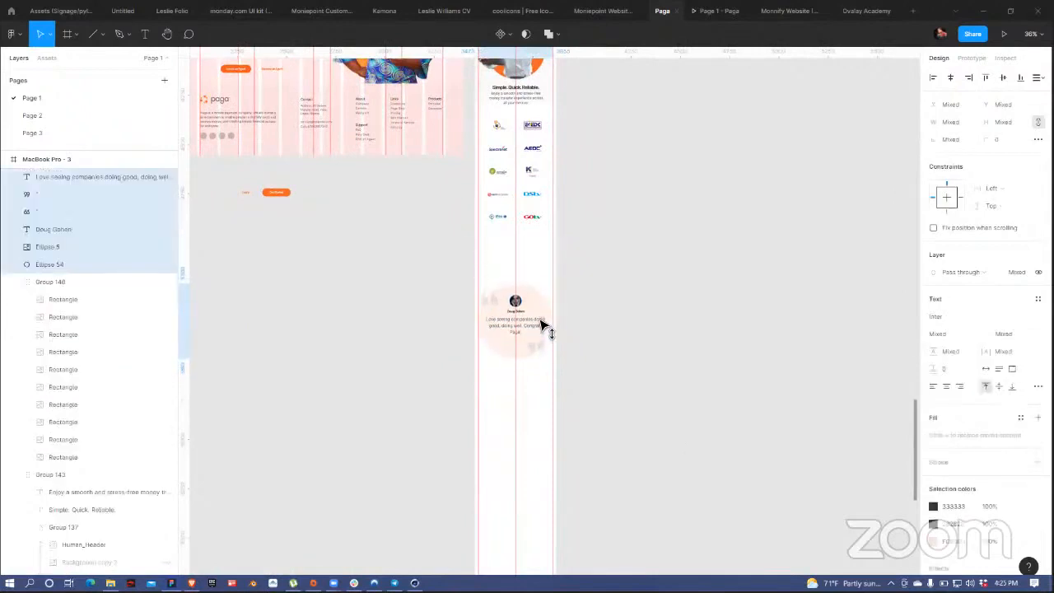
click(624, 217)
Step: Paste the heading above the testimonial and compare it with the Simple. Quick. Reliable. style
key(ctrl+v)
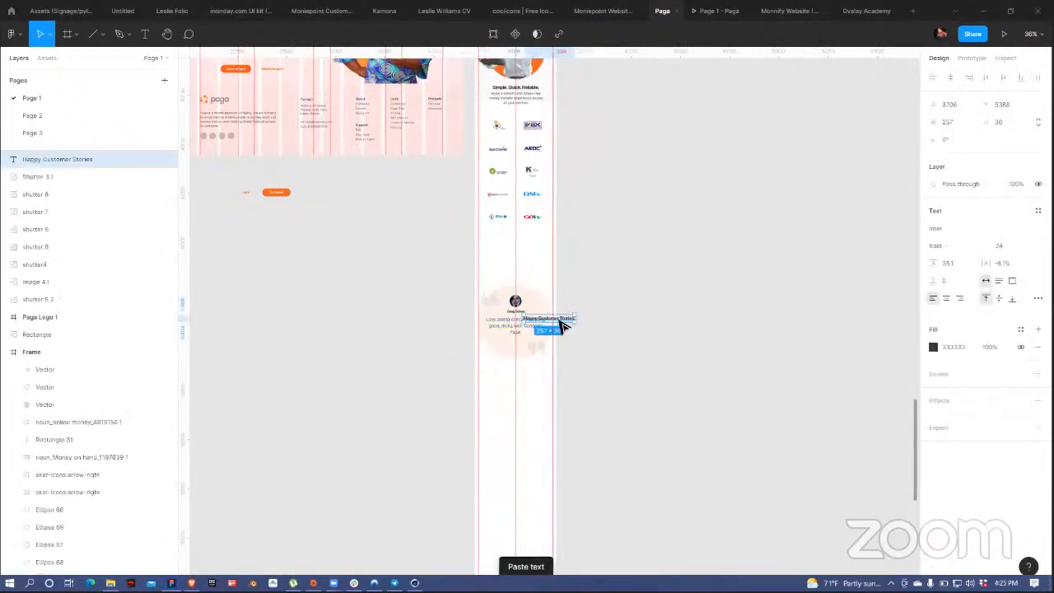
drag(560, 325, 535, 270)
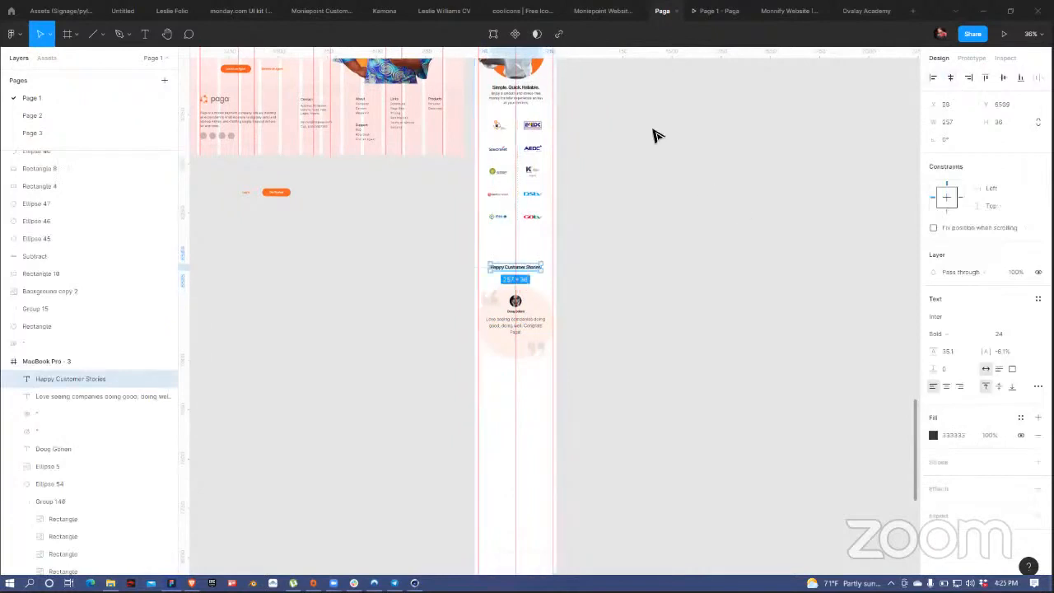
scroll(615, 243, up, 3)
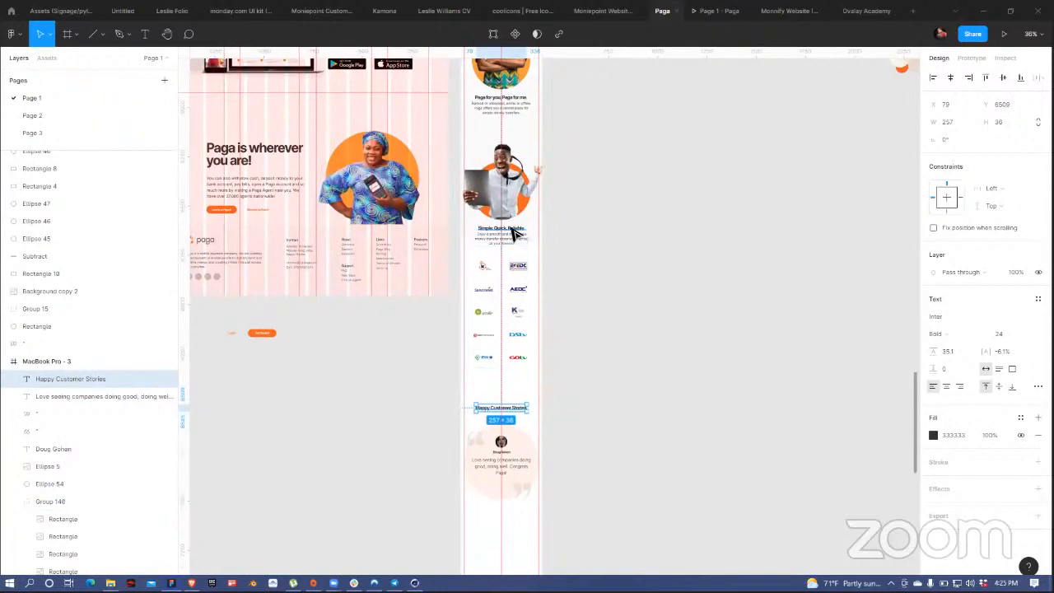
click(514, 231)
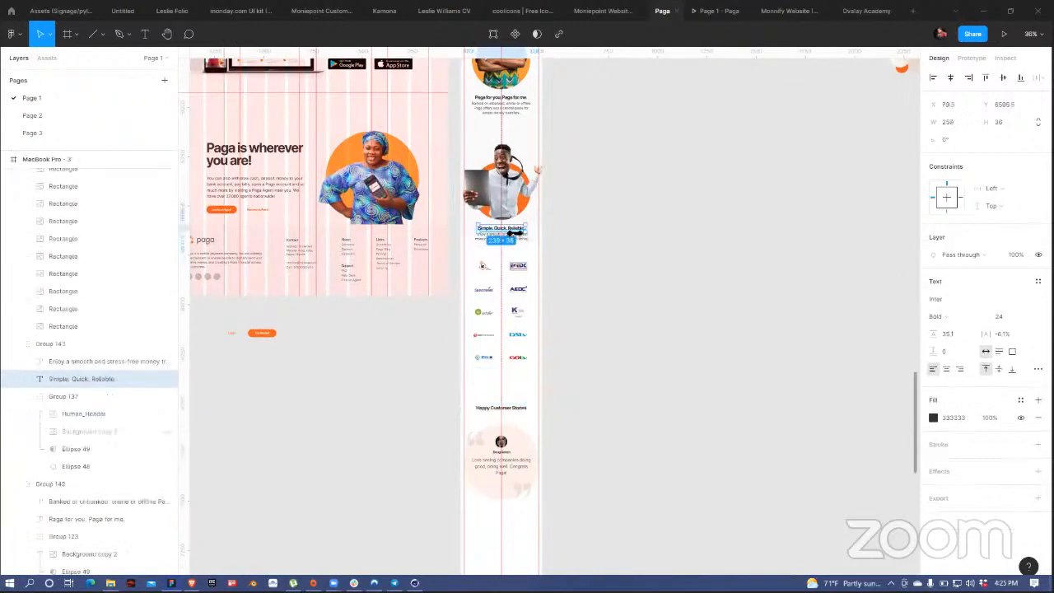
click(514, 409)
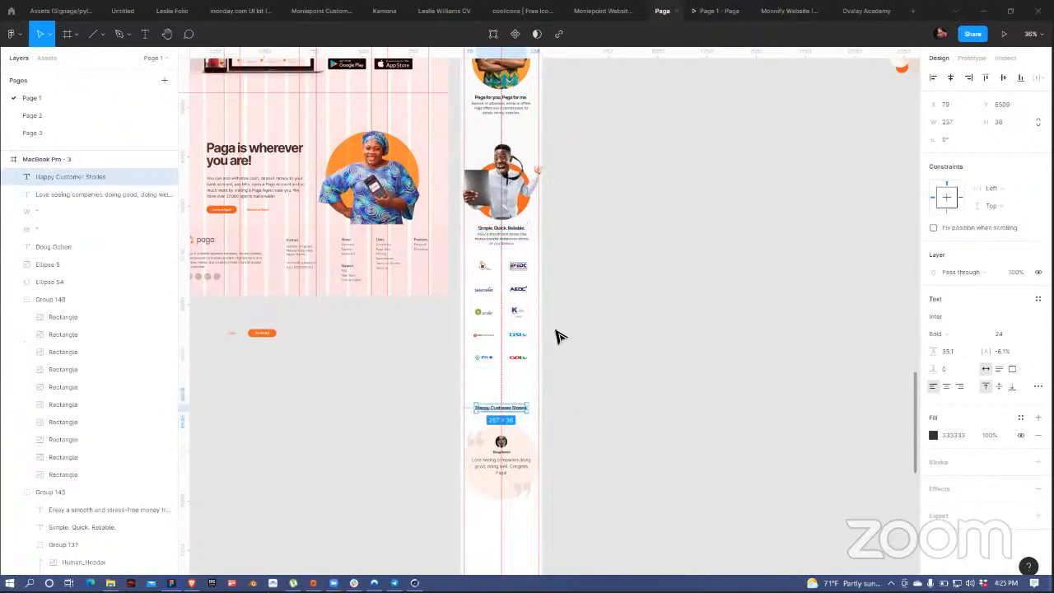
scroll(556, 308, up, 8)
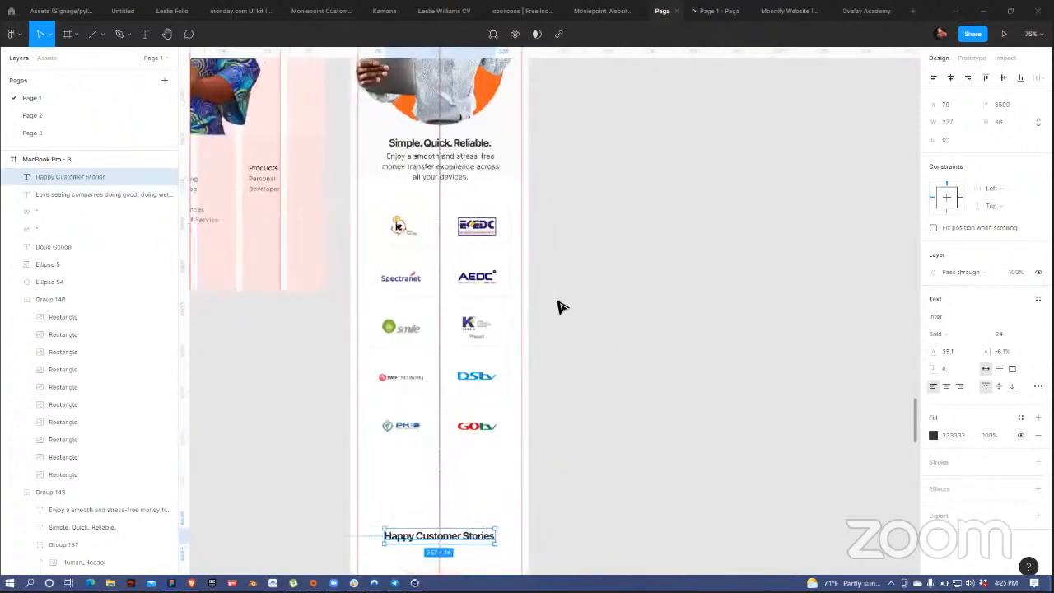
scroll(556, 350, down, 8)
scroll(577, 139, down, 3)
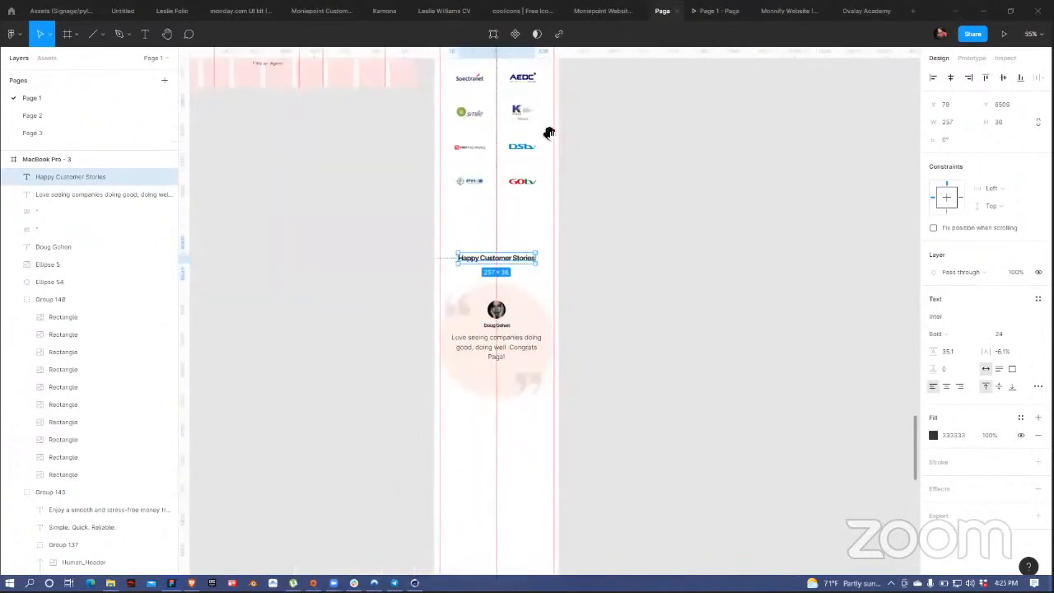
scroll(537, 167, up, 10)
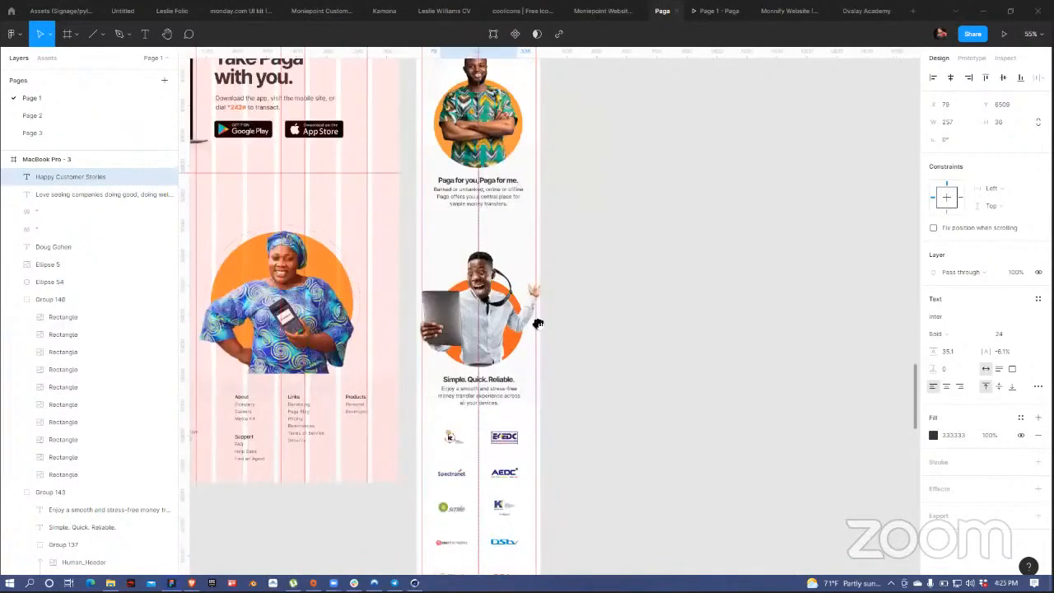
scroll(539, 264, up, 5)
ctrl+click(537, 302)
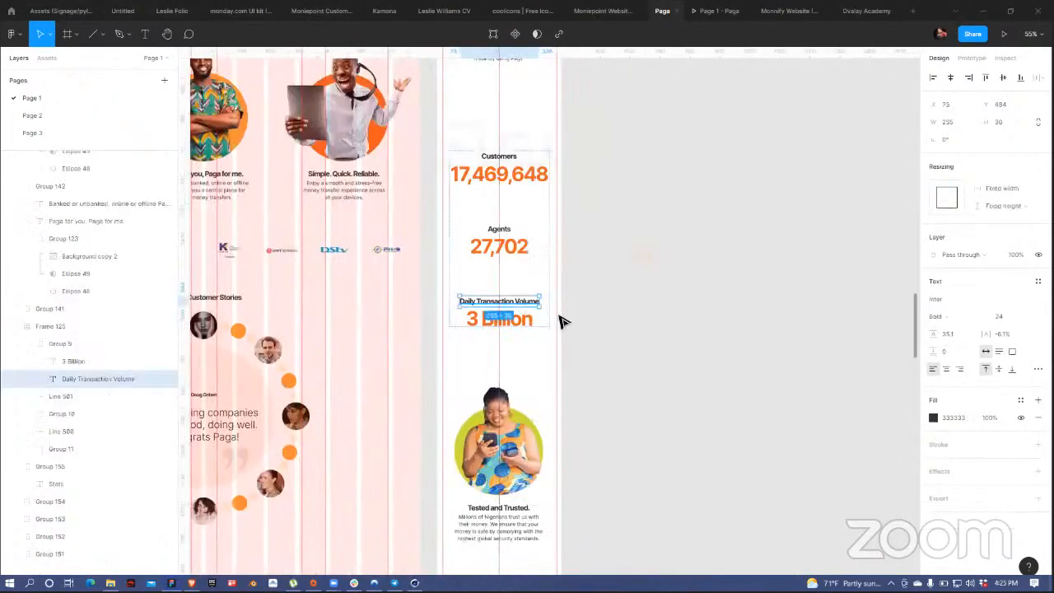
click(651, 245)
scroll(624, 224, up, 10)
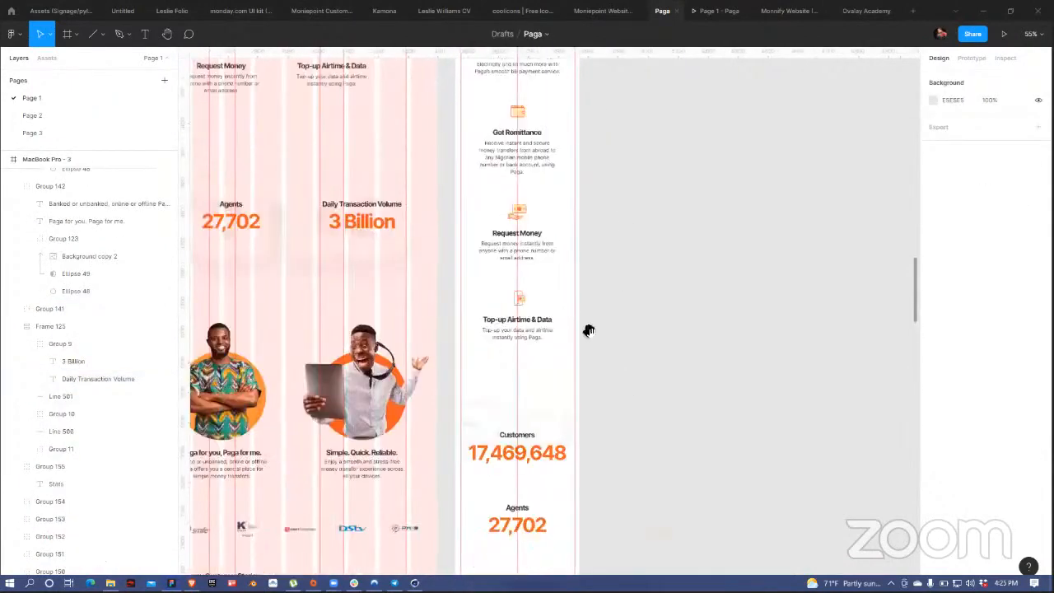
drag(561, 163, 556, 449)
ctrl+click(514, 303)
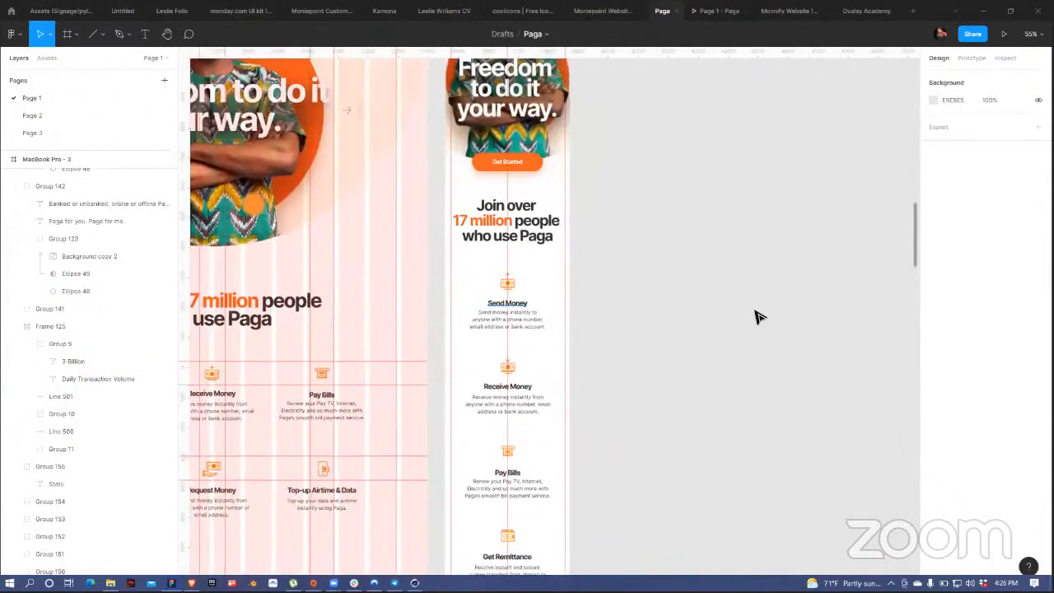
click(581, 291)
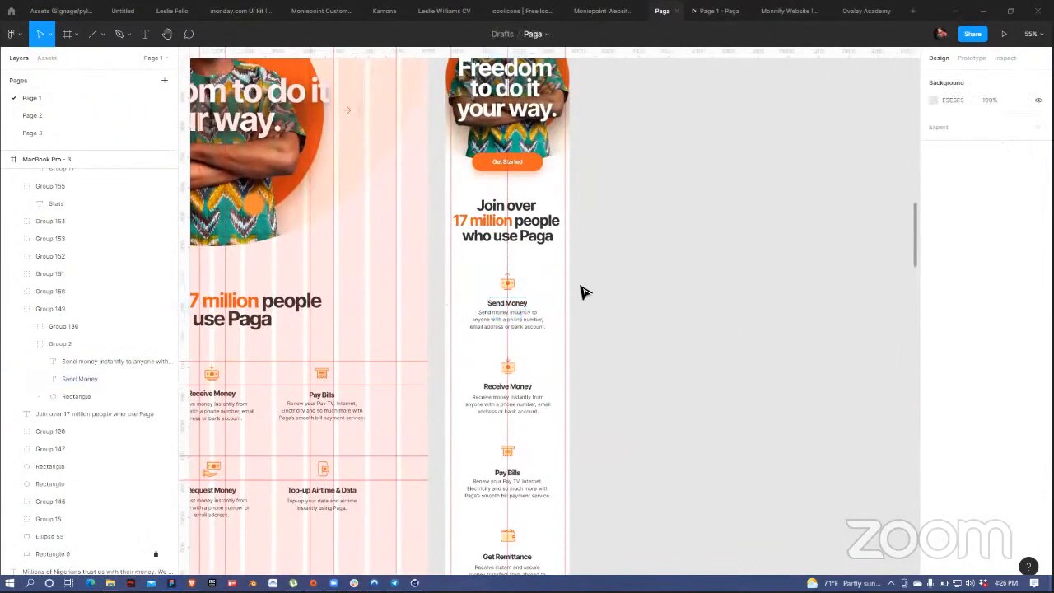
click(535, 238)
click(689, 437)
scroll(690, 434, down, 15)
scroll(690, 435, down, 10)
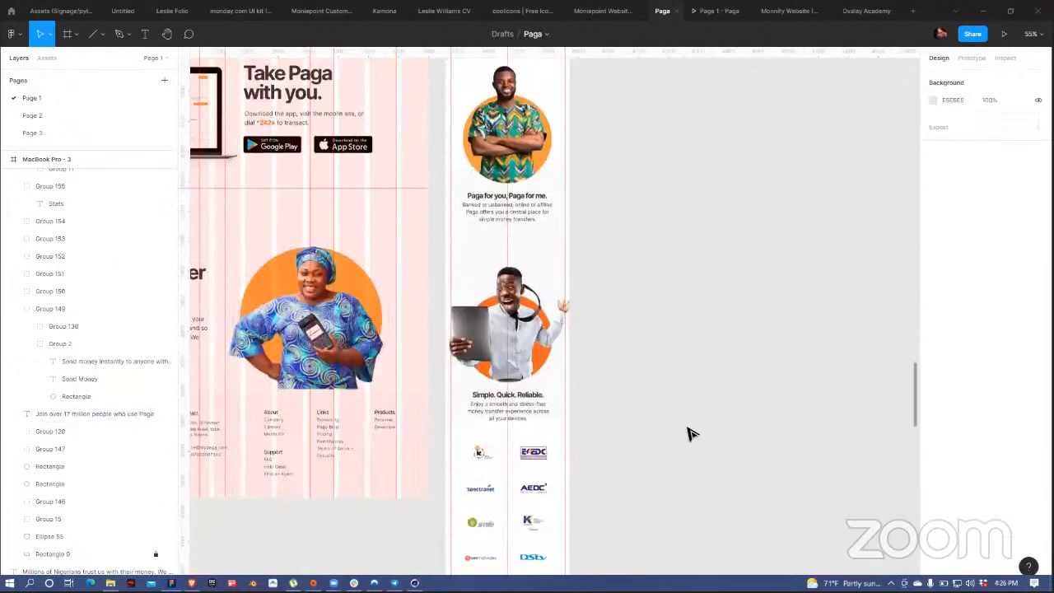
click(508, 254)
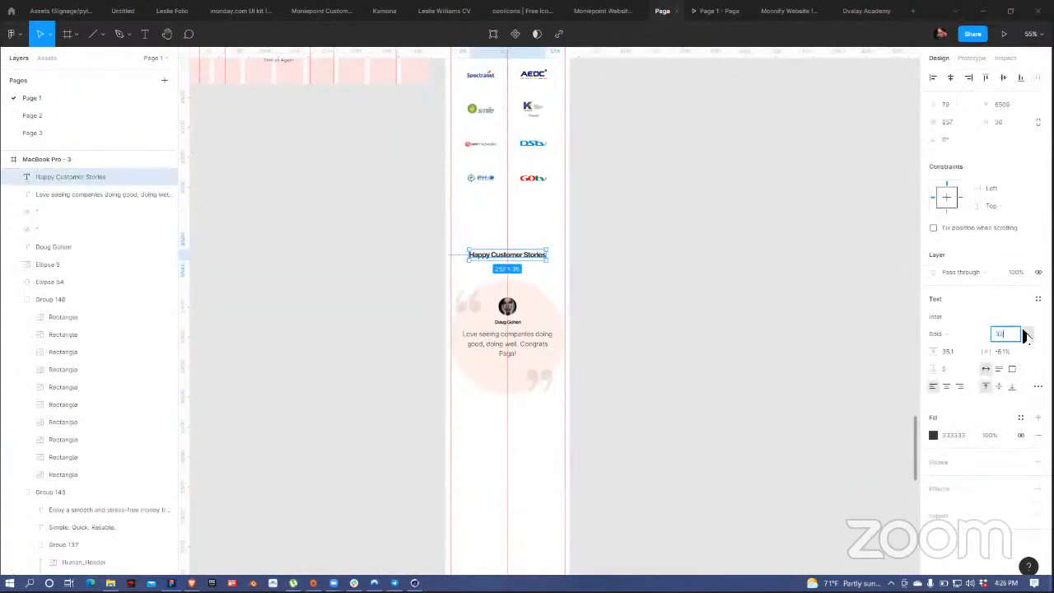
Step: Set the heading to size 32, centre it horizontally, and nudge the testimonial card up
key(Return)
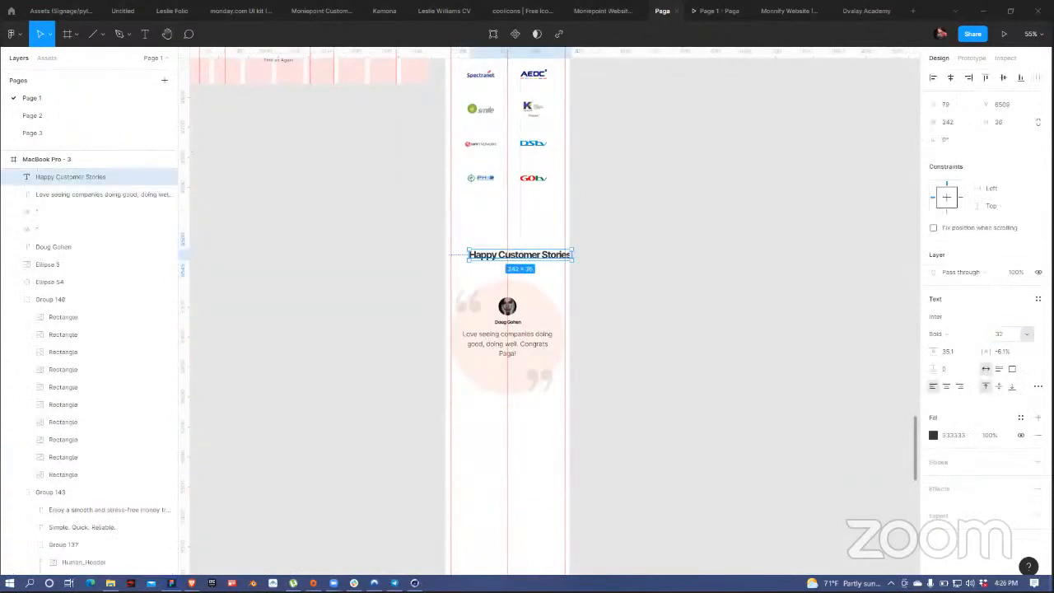
click(950, 77)
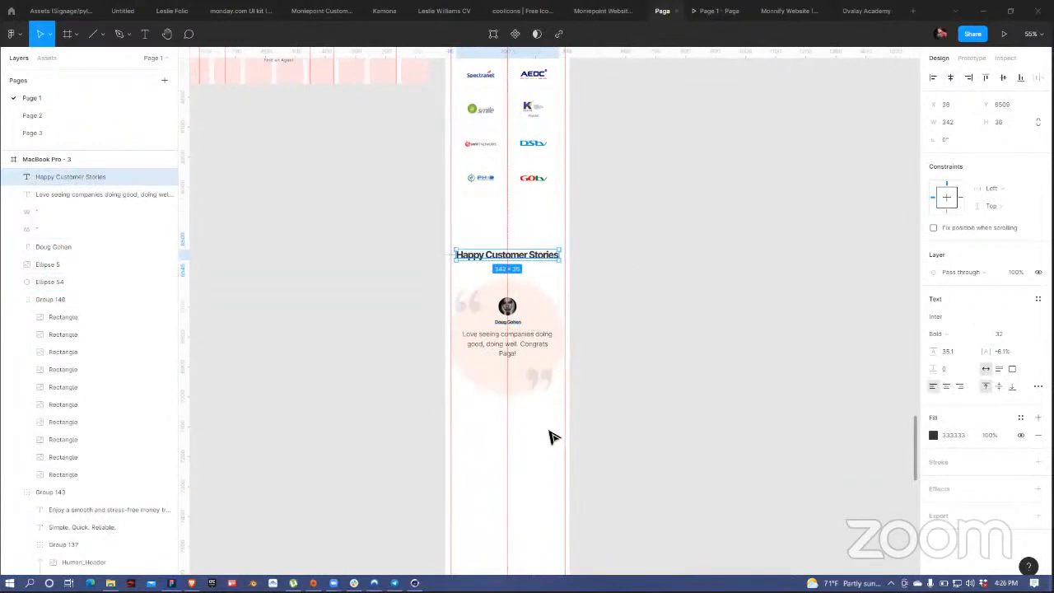
drag(552, 436, 464, 301)
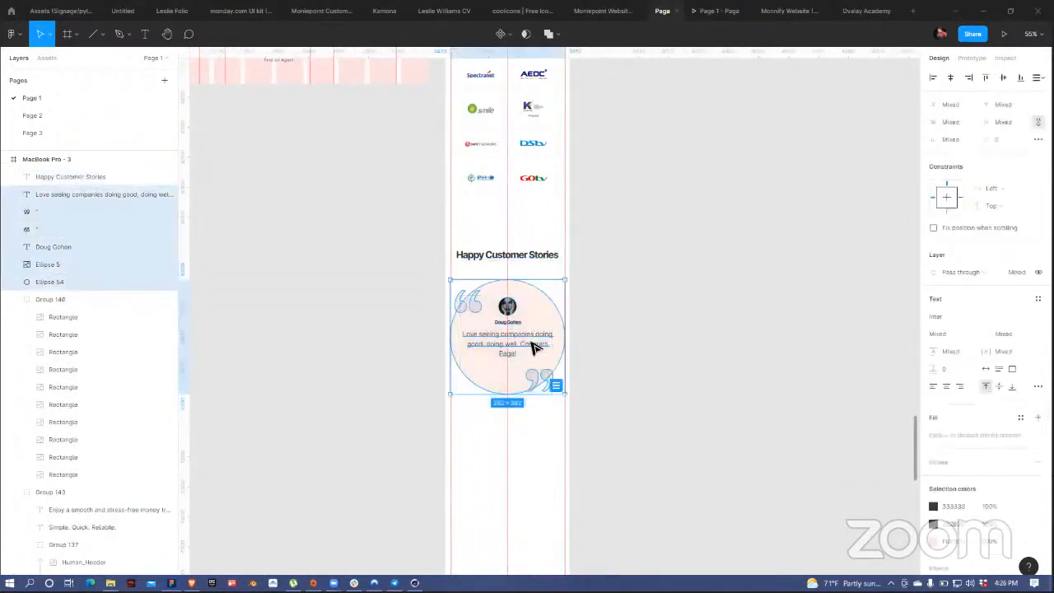
drag(534, 346, 534, 337)
click(670, 299)
Step: Alt-drag a copy of the desktop device mockup image into the mobile frame
scroll(671, 299, down, 5)
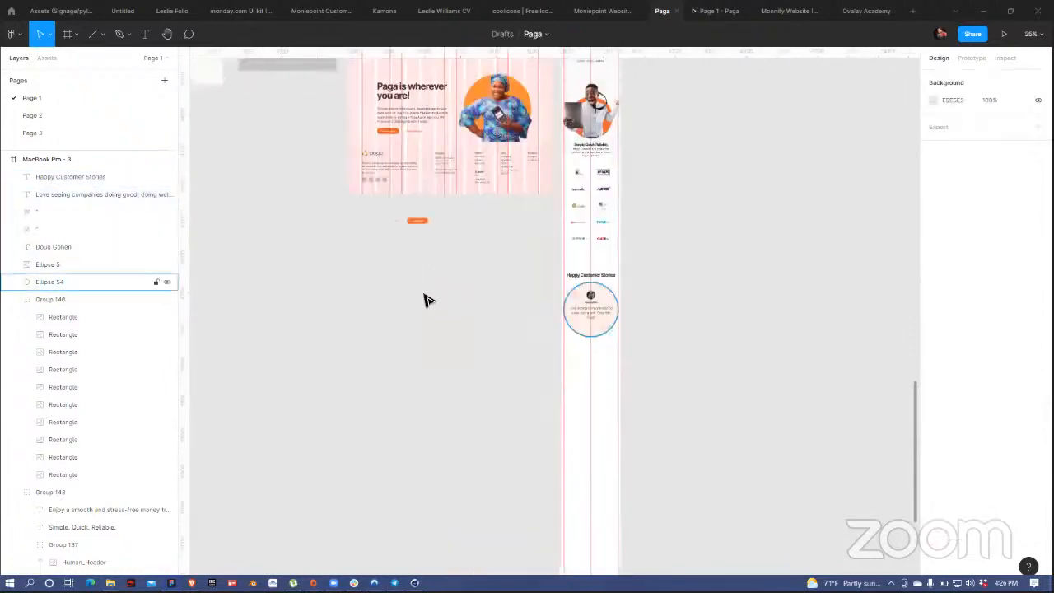
scroll(461, 416, up, 5)
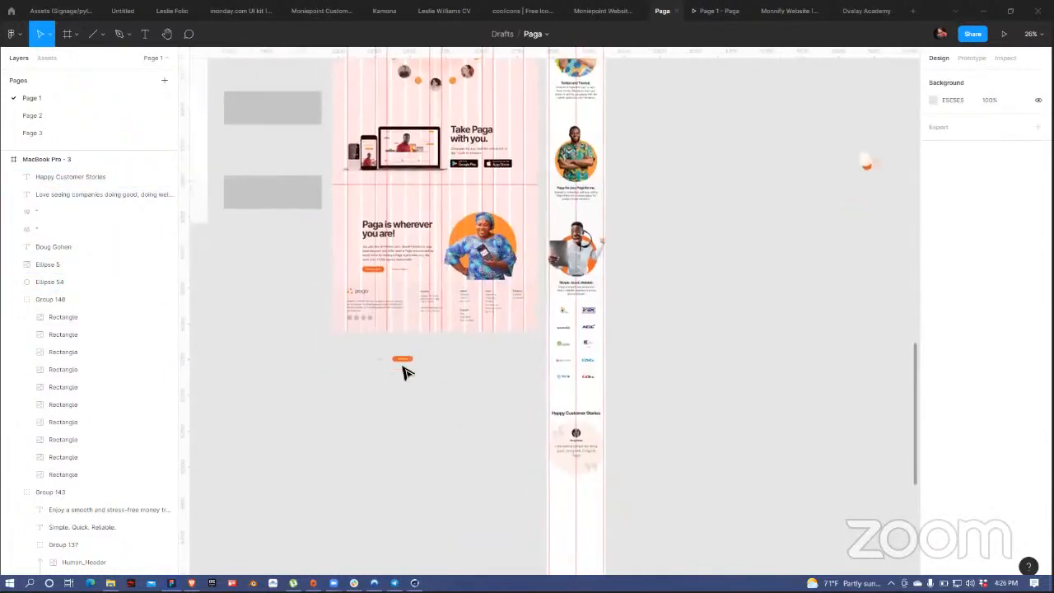
click(406, 150)
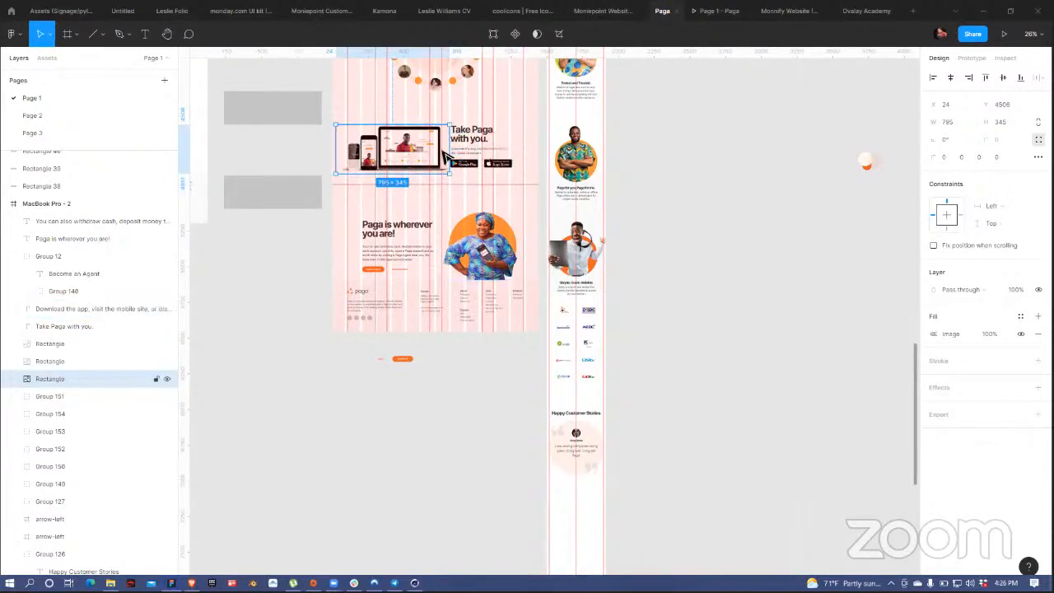
alt+drag(412, 148, 619, 497)
Step: Shrink the copied mockup to fit inside the mobile frame
scroll(605, 259, down, 5)
scroll(629, 369, up, 2)
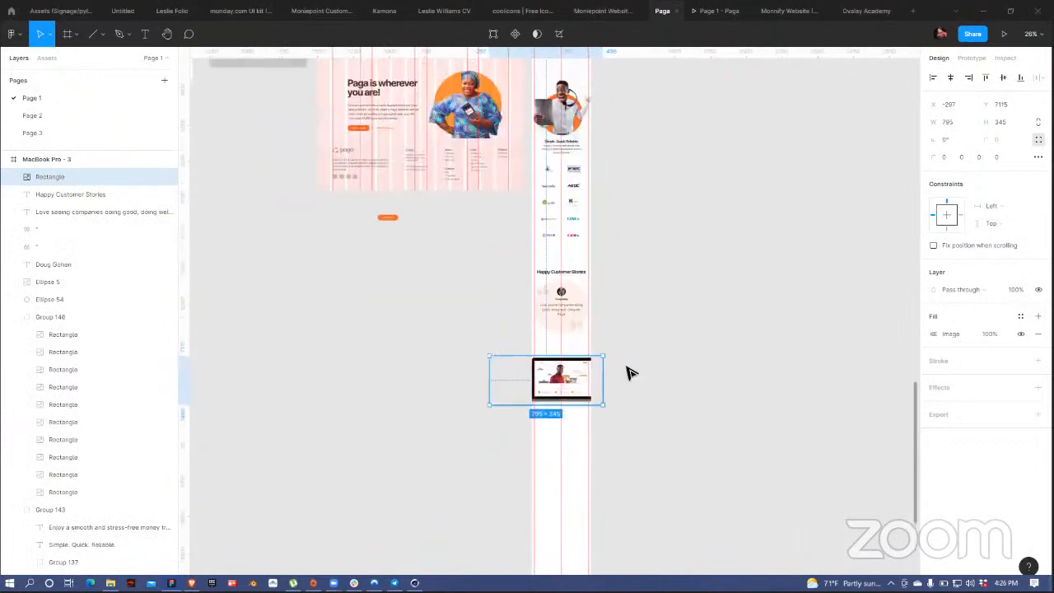
scroll(624, 362, down, 1)
scroll(609, 329, down, 1)
ctrl+scroll(605, 318, up, 5)
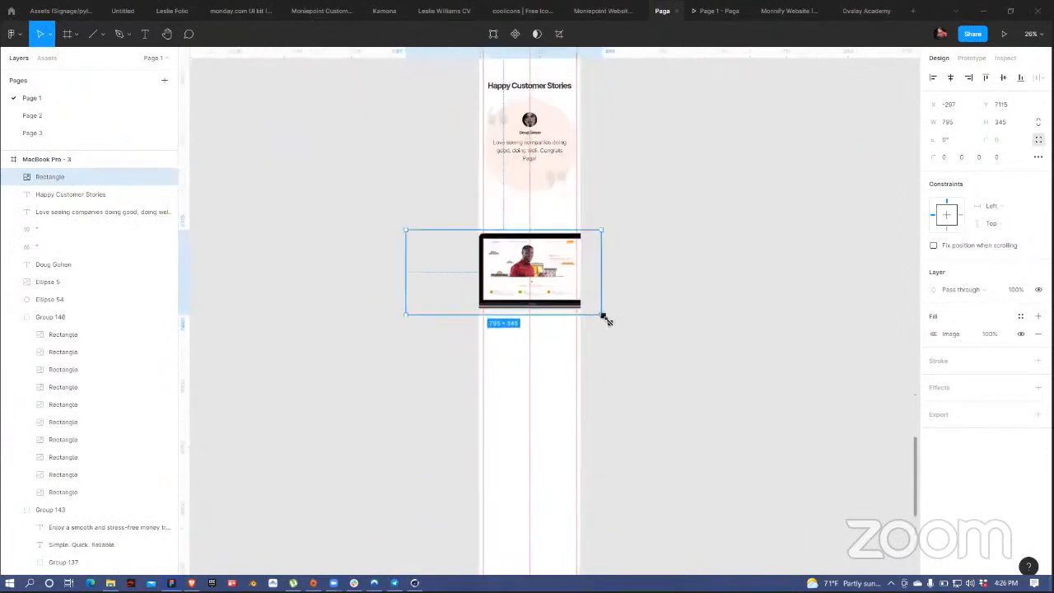
drag(603, 317, 631, 343)
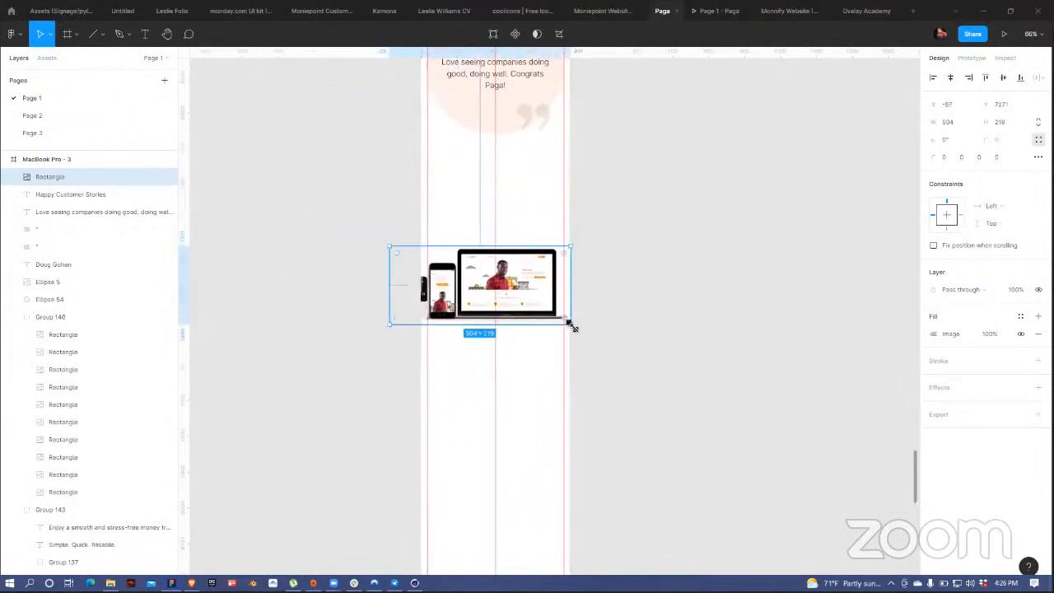
drag(573, 327, 547, 297)
key(Escape)
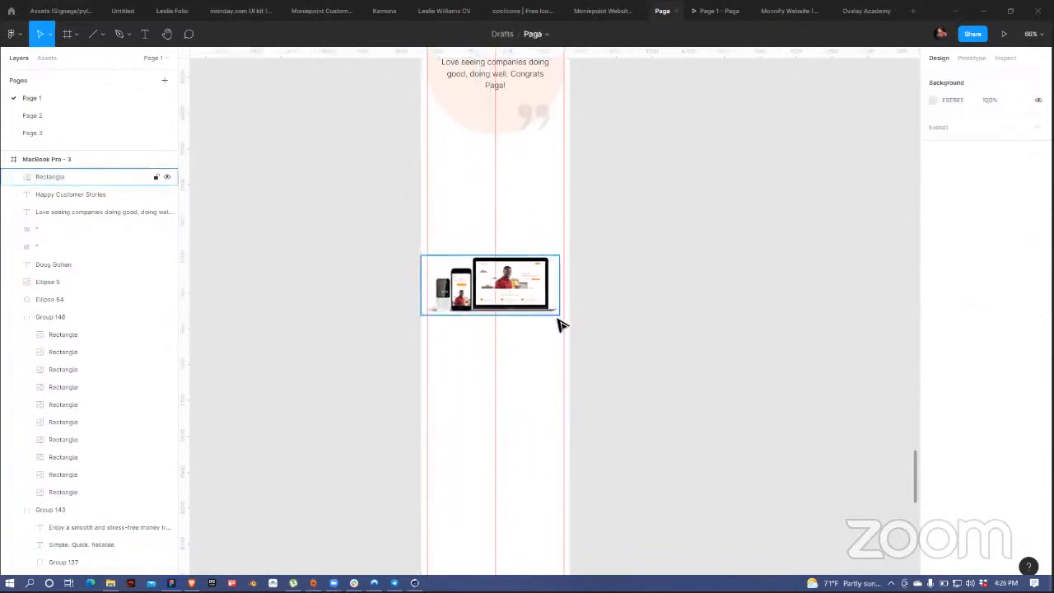
Step: Move the mockup up and resize it to about 468×200 below the testimonial
click(557, 323)
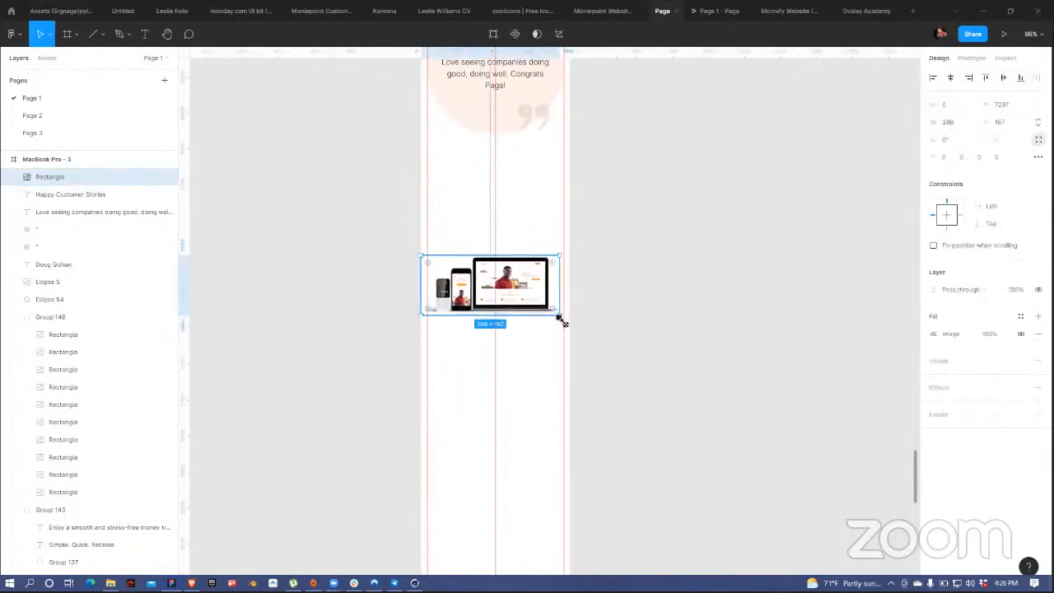
drag(560, 318, 551, 233)
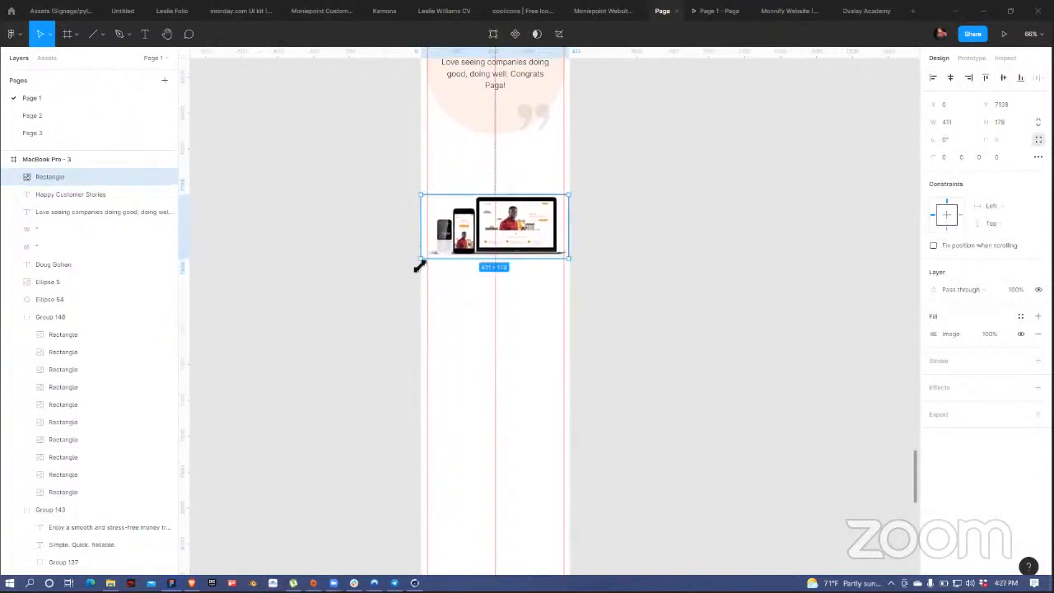
drag(419, 264, 411, 264)
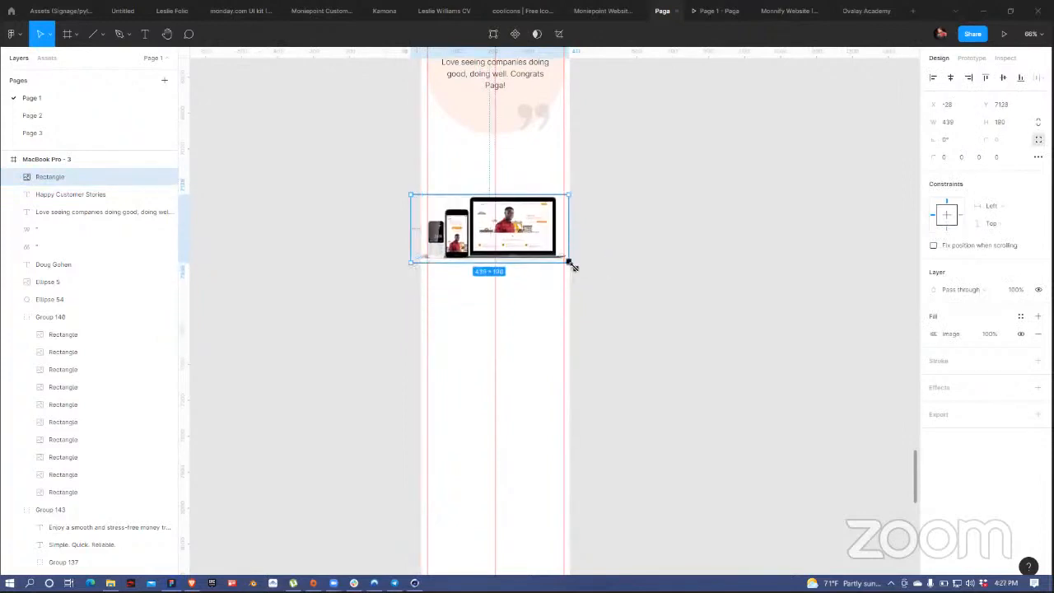
mouse_move(573, 268)
mouse_down()
mouse_move(582, 271)
mouse_move(568, 278)
mouse_up()
click(552, 318)
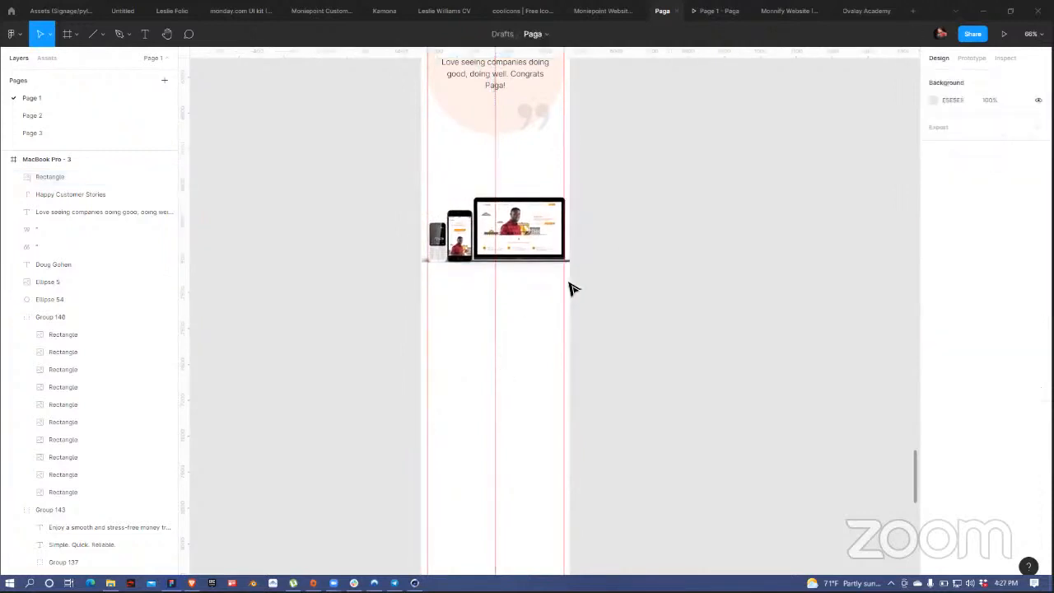
scroll(426, 222, up, 6)
scroll(424, 282, down, 5)
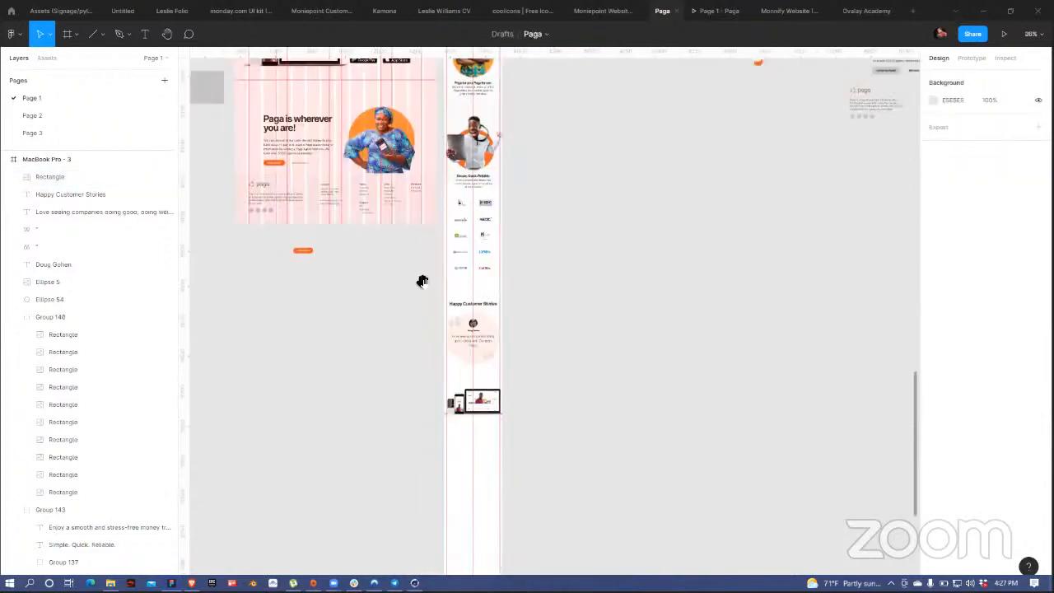
Step: Move the Take Paga block beside the mobile frame and set the heading to font size 50
scroll(392, 291, up, 3)
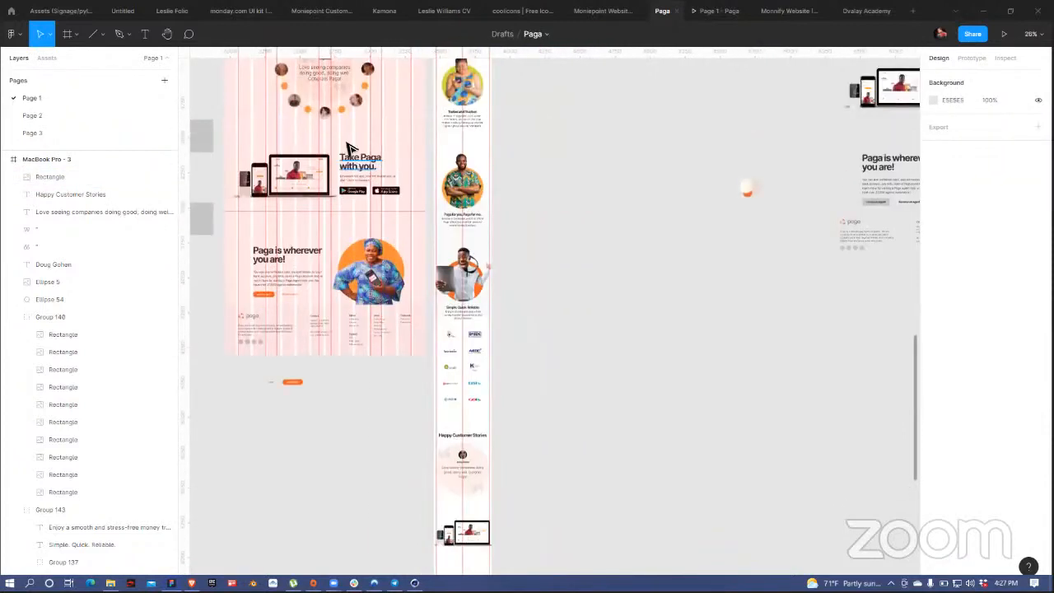
click(347, 156)
drag(344, 147, 541, 211)
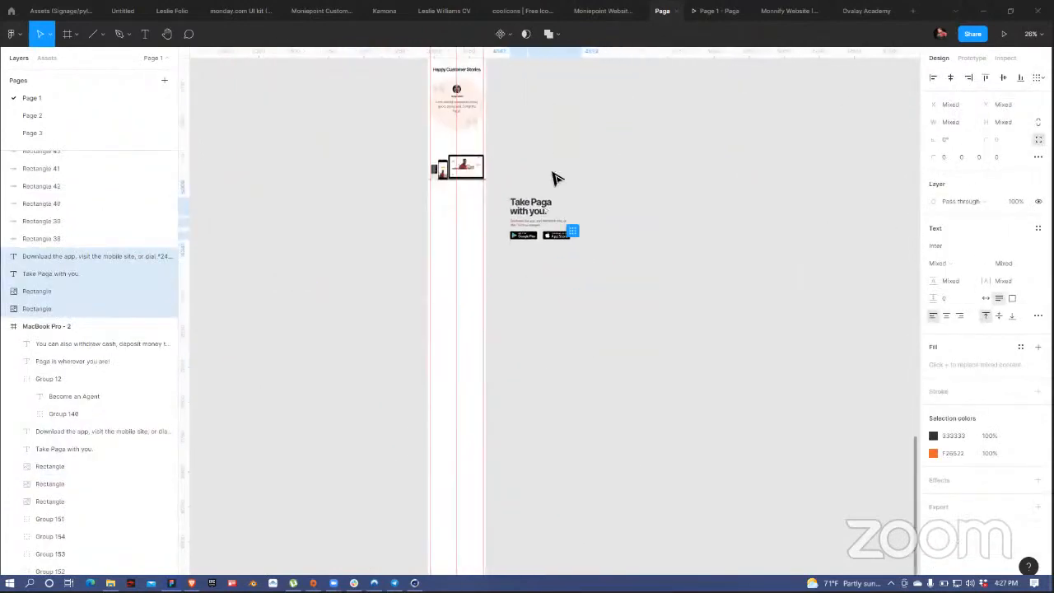
click(553, 174)
ctrl+scroll(541, 191, up, 5)
click(545, 233)
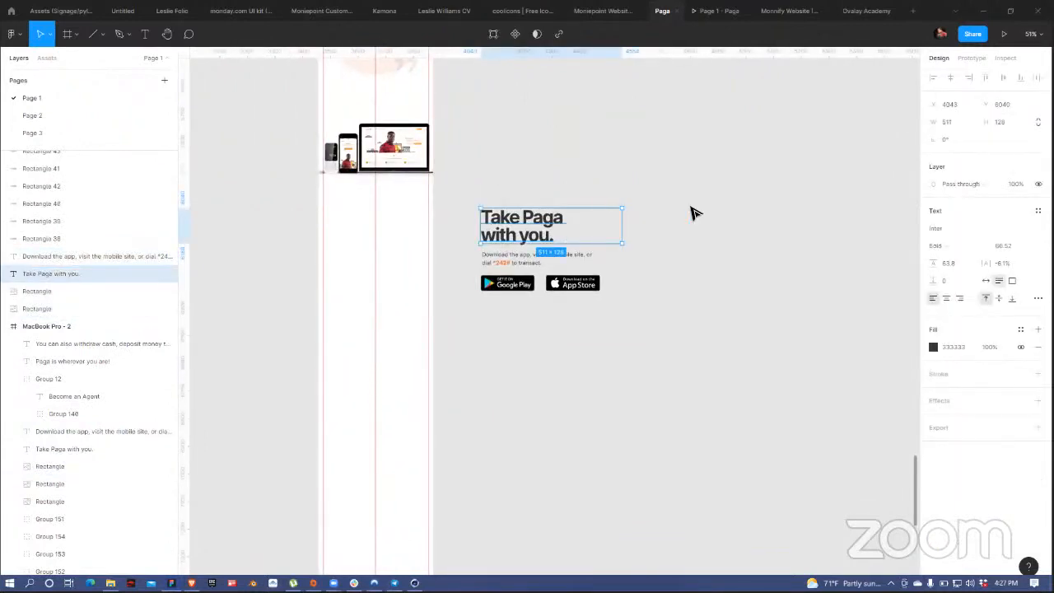
click(1004, 248)
text(5)
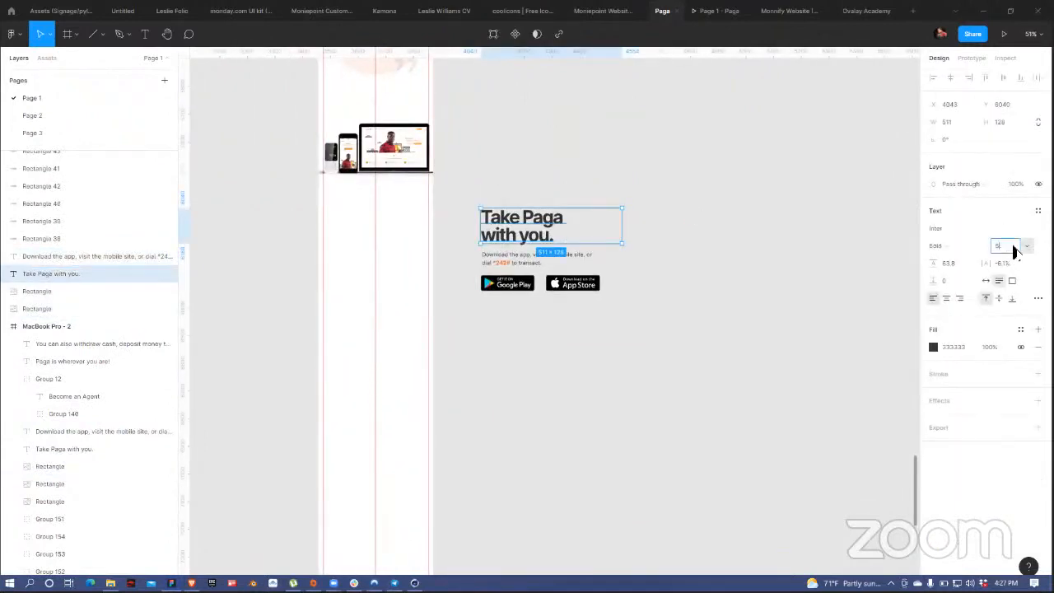
text(0)
key(Return)
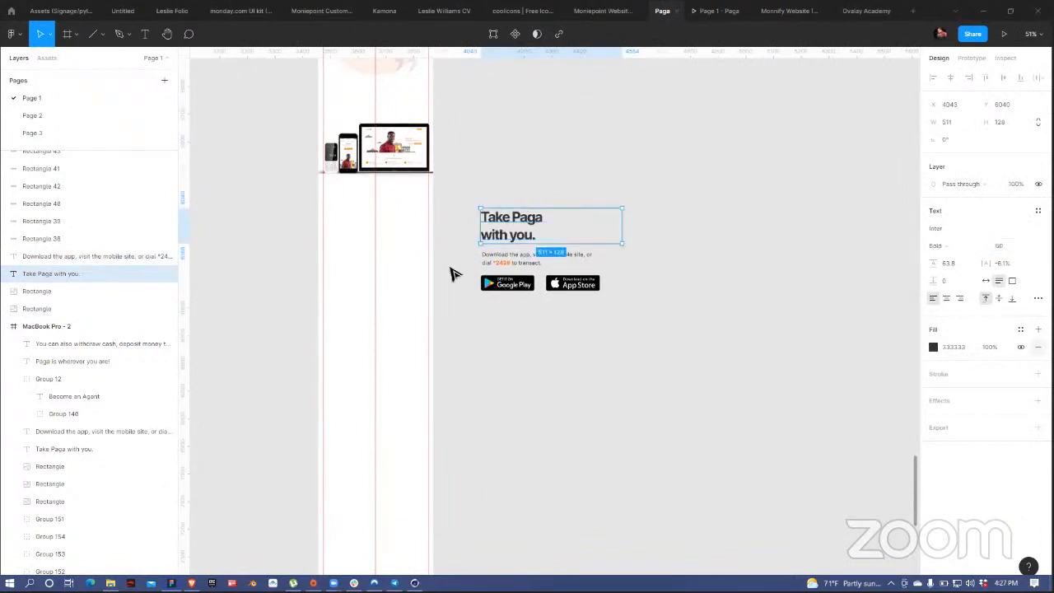
Step: Join the heading onto one centre-aligned, auto-width line and place it below the mockup
double_click(490, 238)
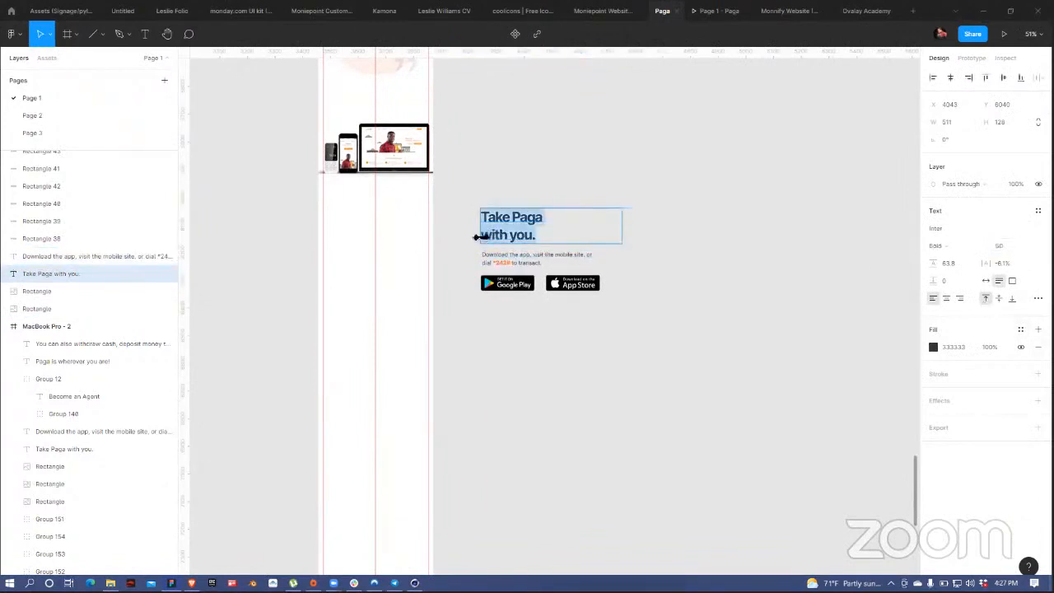
click(489, 238)
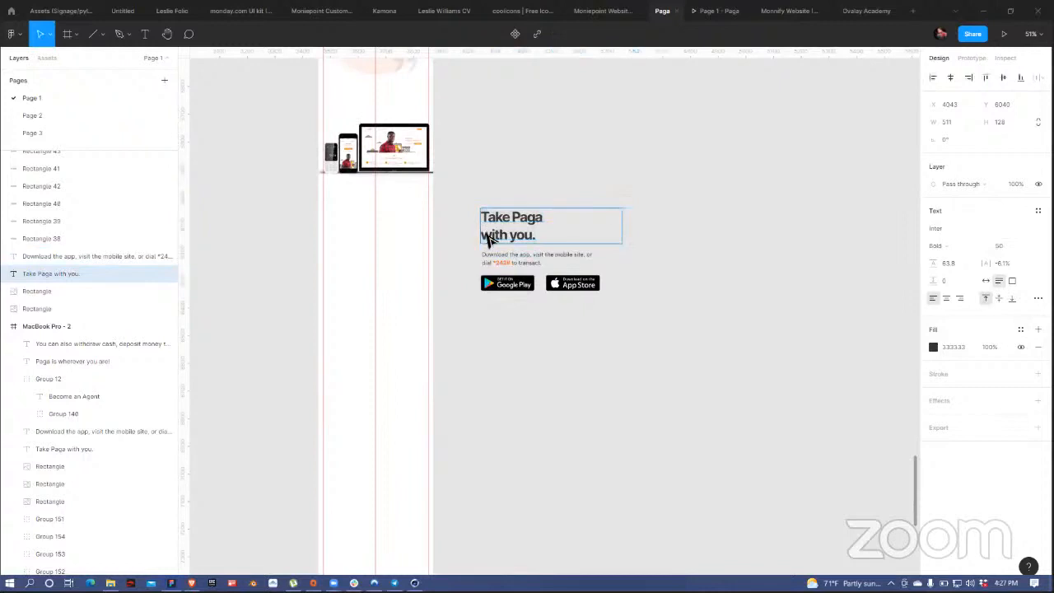
key(BackSpace)
key(Escape)
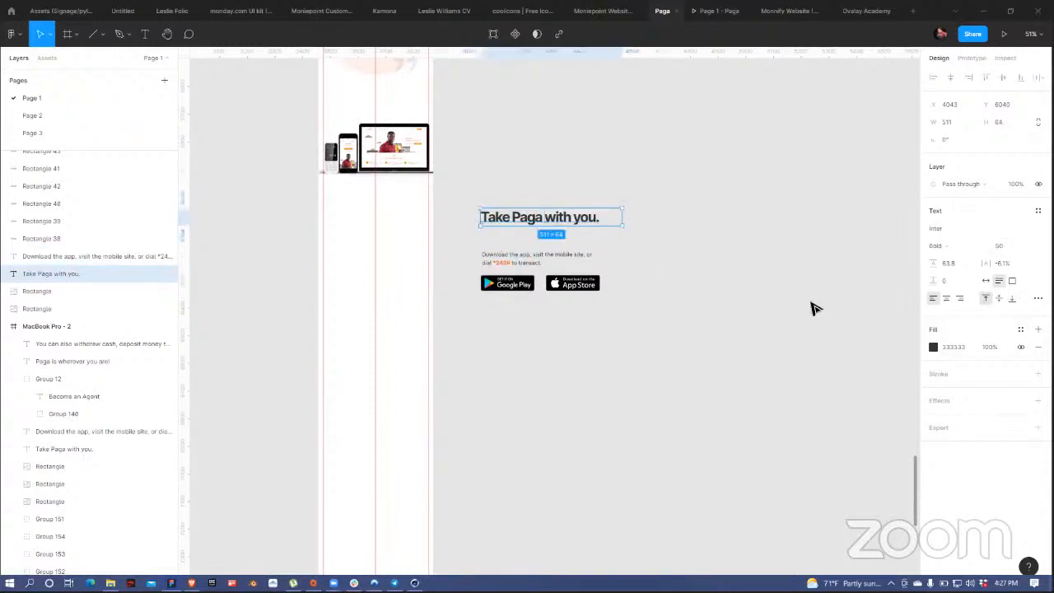
click(947, 299)
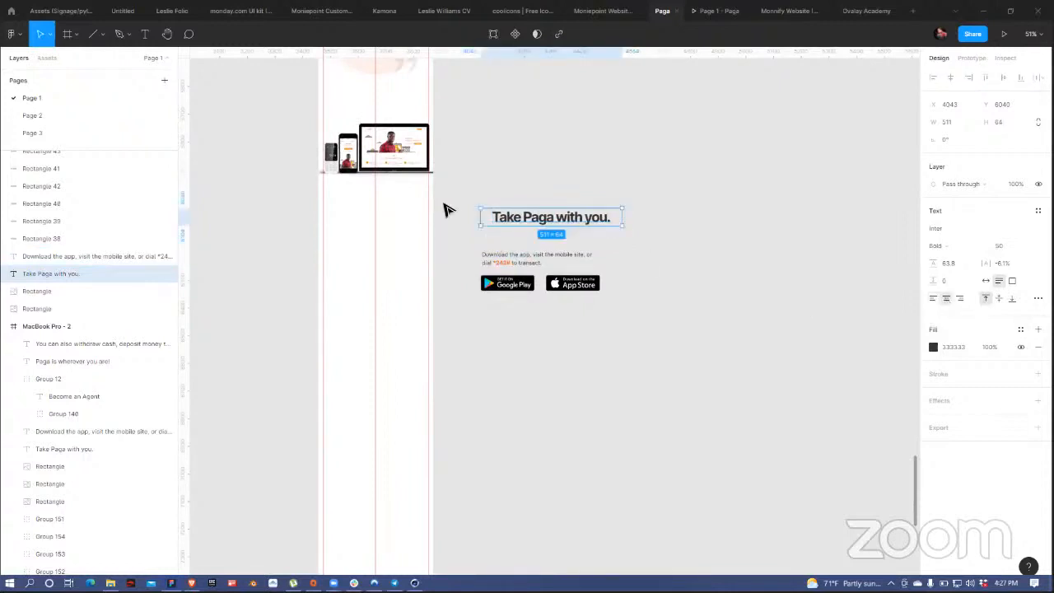
click(986, 280)
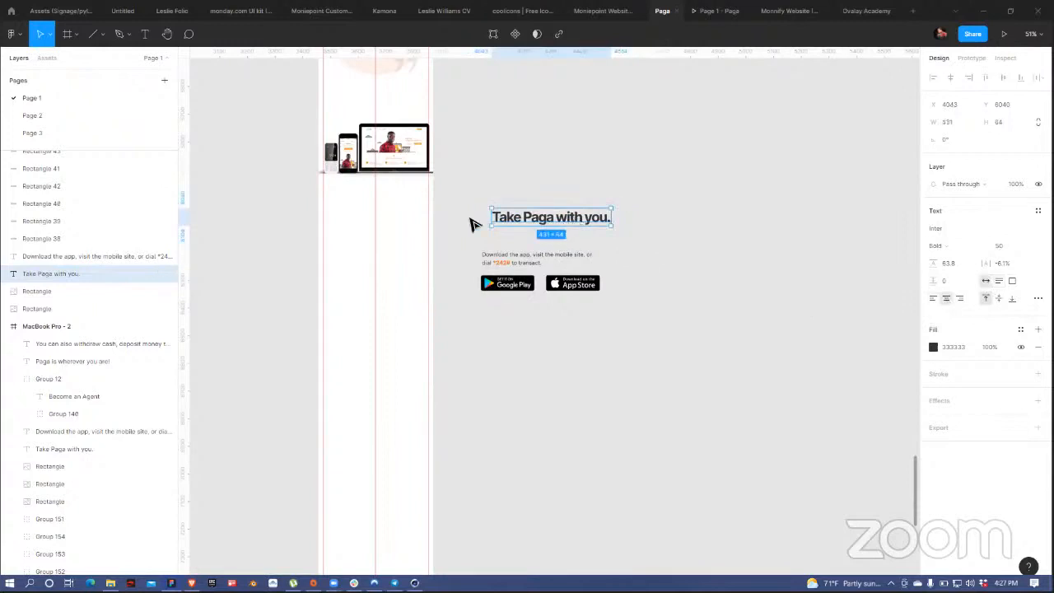
drag(581, 218, 388, 200)
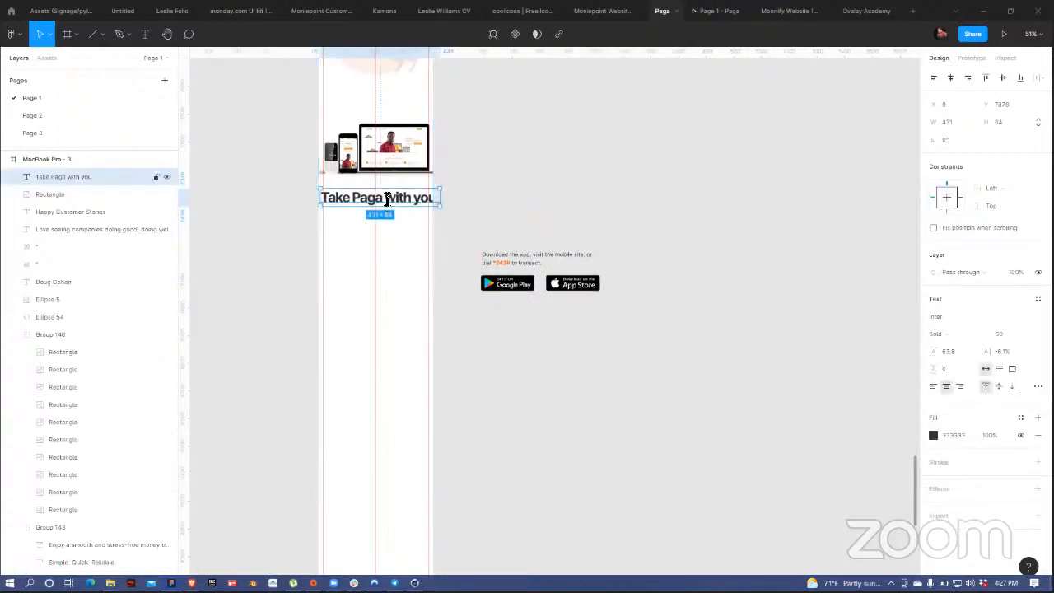
Step: Wrap the heading onto two lines at 58.8 line height, centre it, and place the download text beneath
key(Return)
key(Escape)
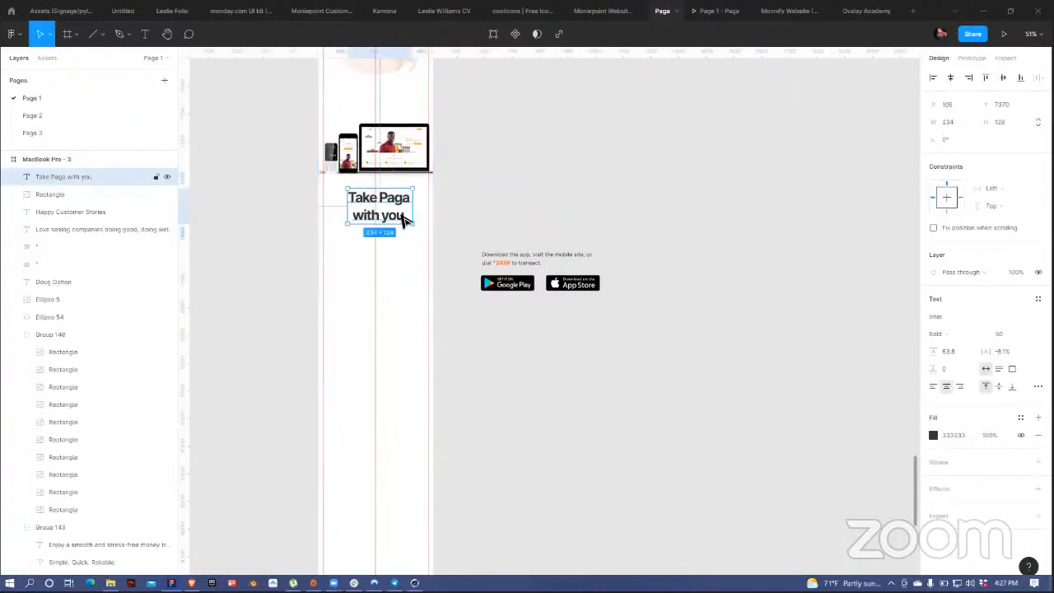
double_click(403, 216)
key(ctrl+z)
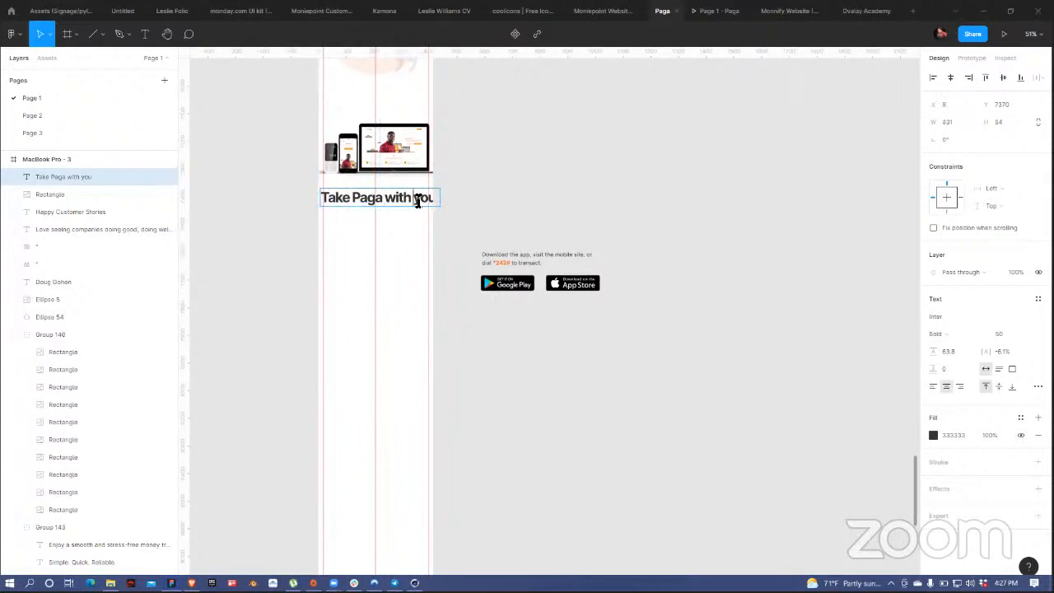
key(ctrl+z)
key(Escape)
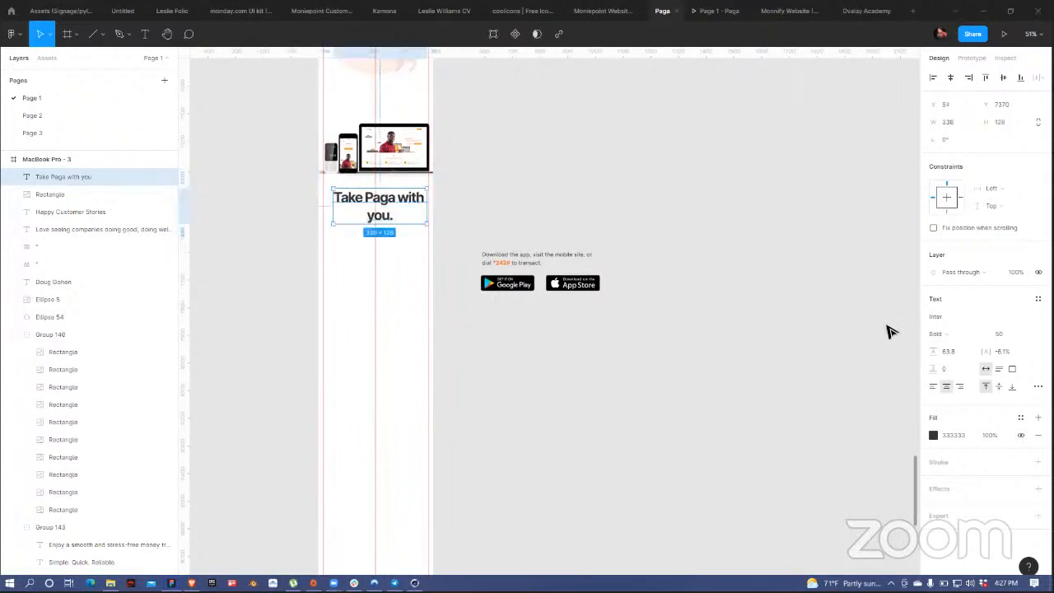
drag(936, 351, 927, 352)
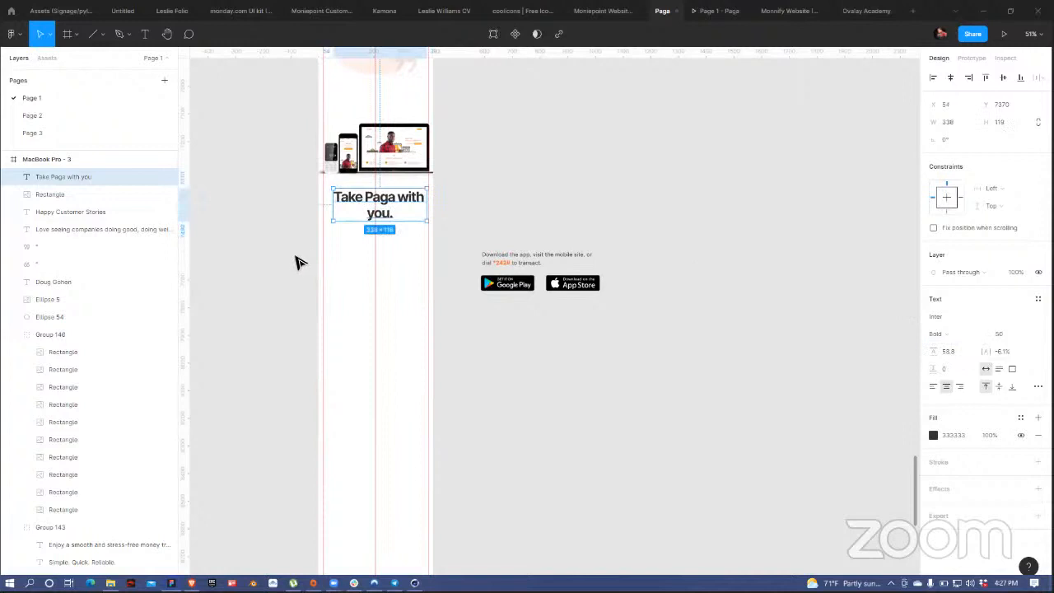
click(953, 83)
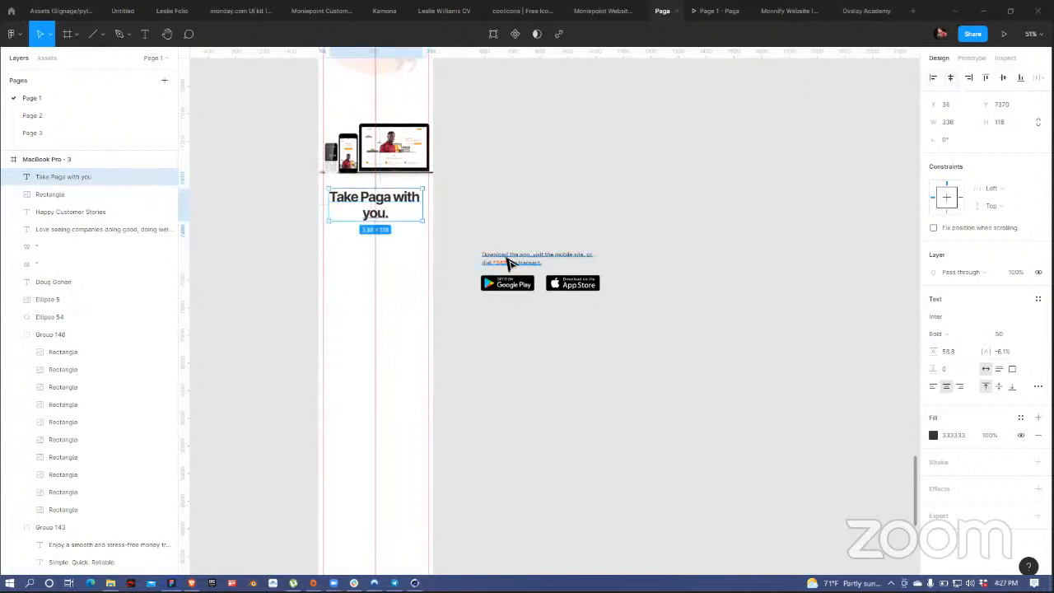
drag(519, 263, 428, 235)
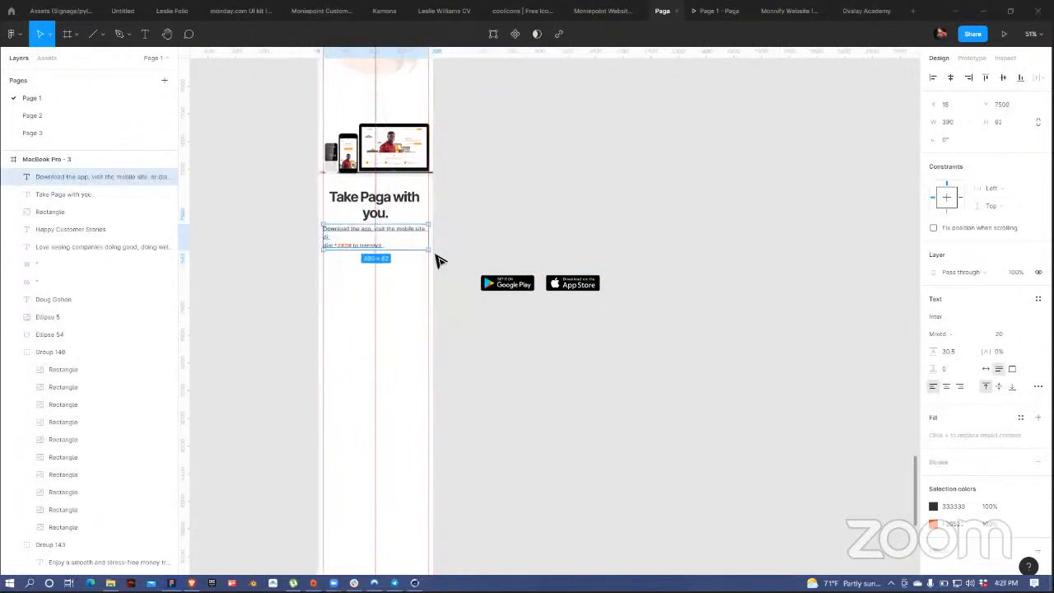
Step: Centre-align the download text and remove its line break before 'dial'
click(947, 386)
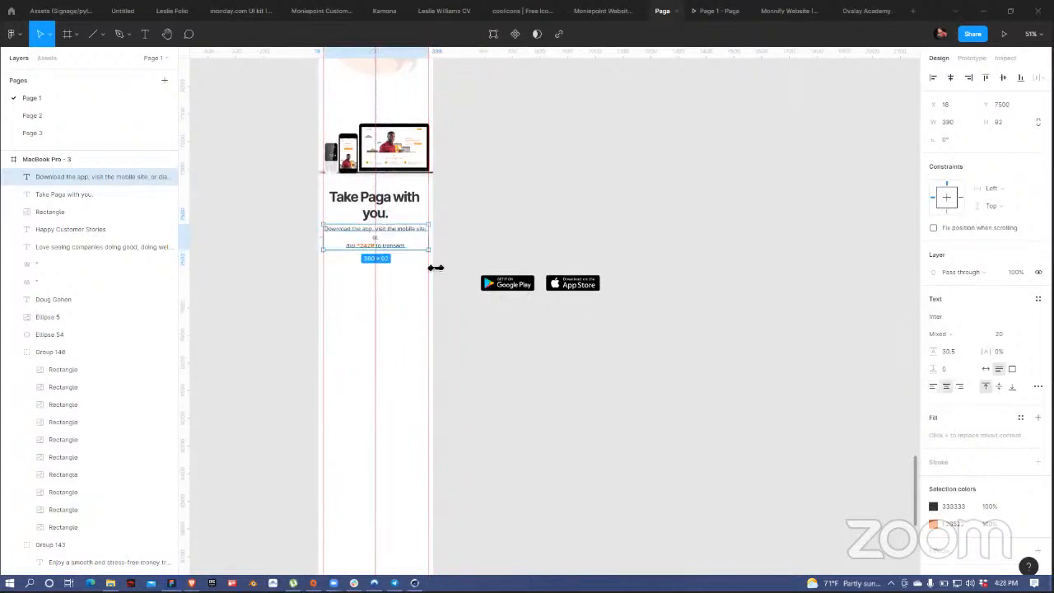
double_click(354, 246)
key(BackSpace)
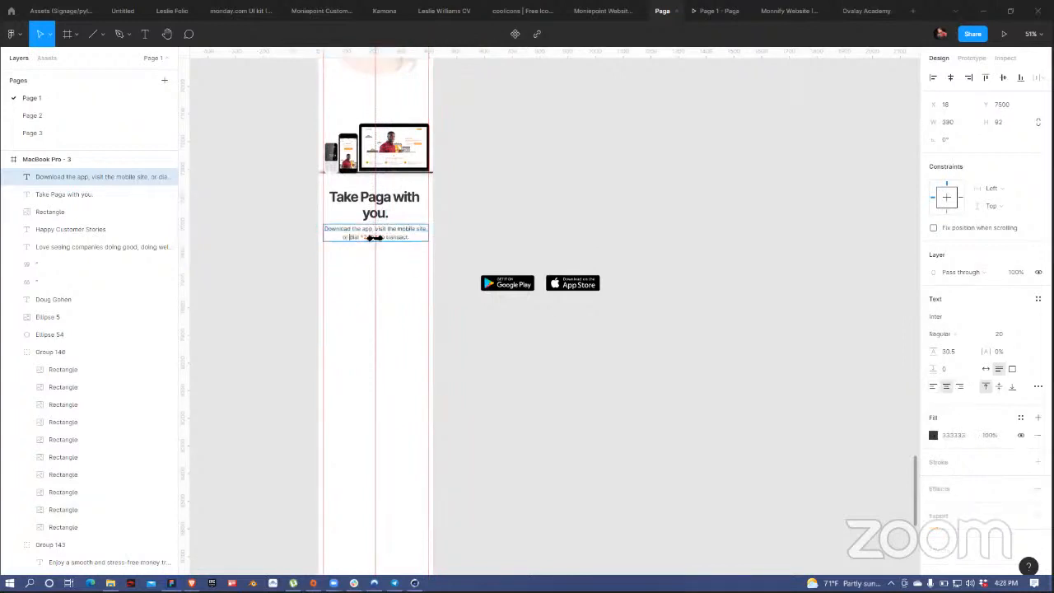
key(Escape)
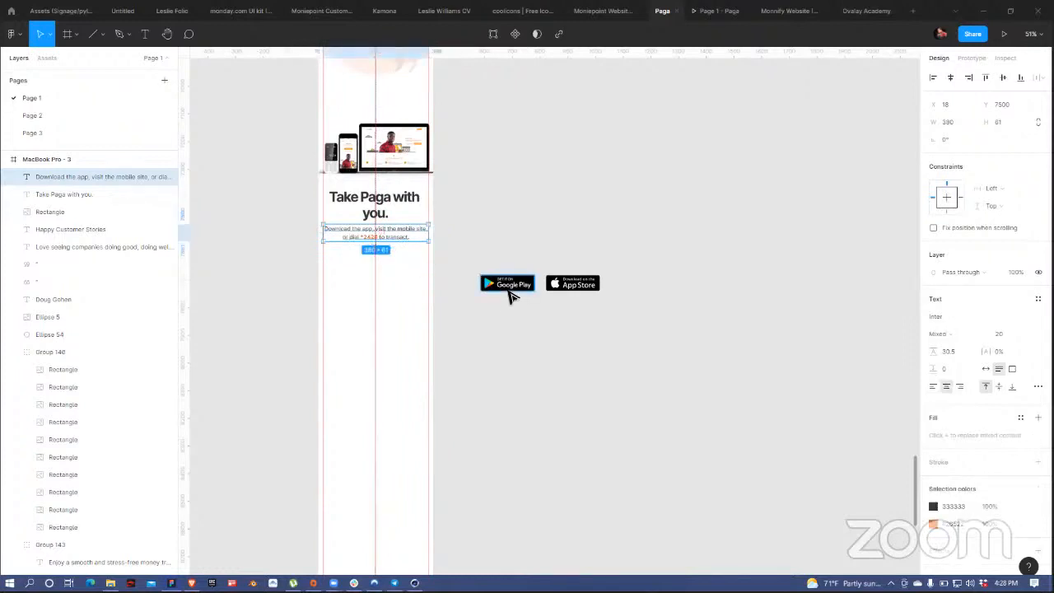
Step: Stack the Google Play badge and then the App Store badge beneath the download text
drag(522, 294, 387, 264)
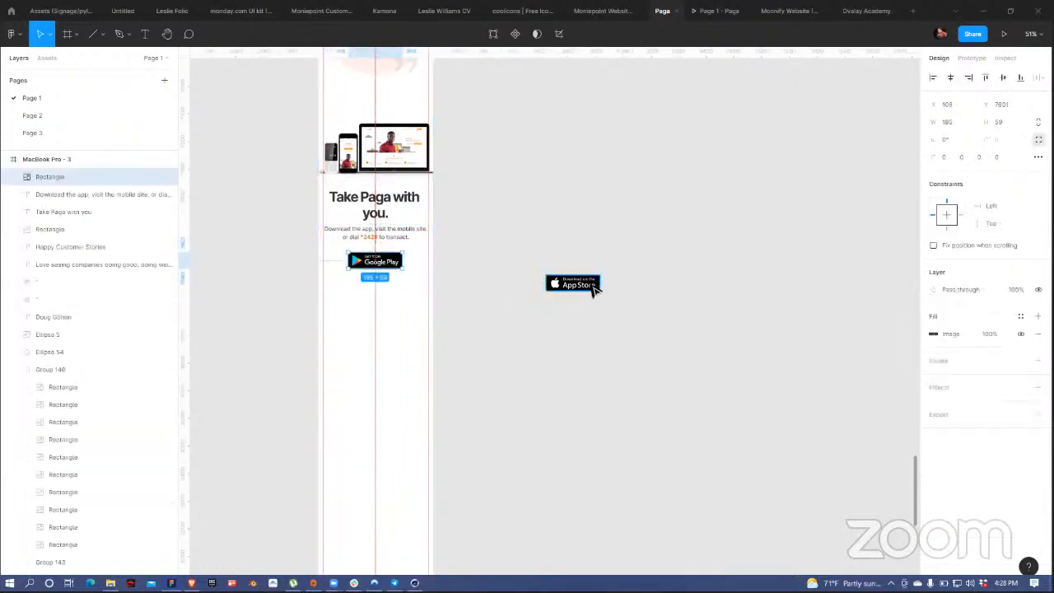
drag(594, 286, 381, 294)
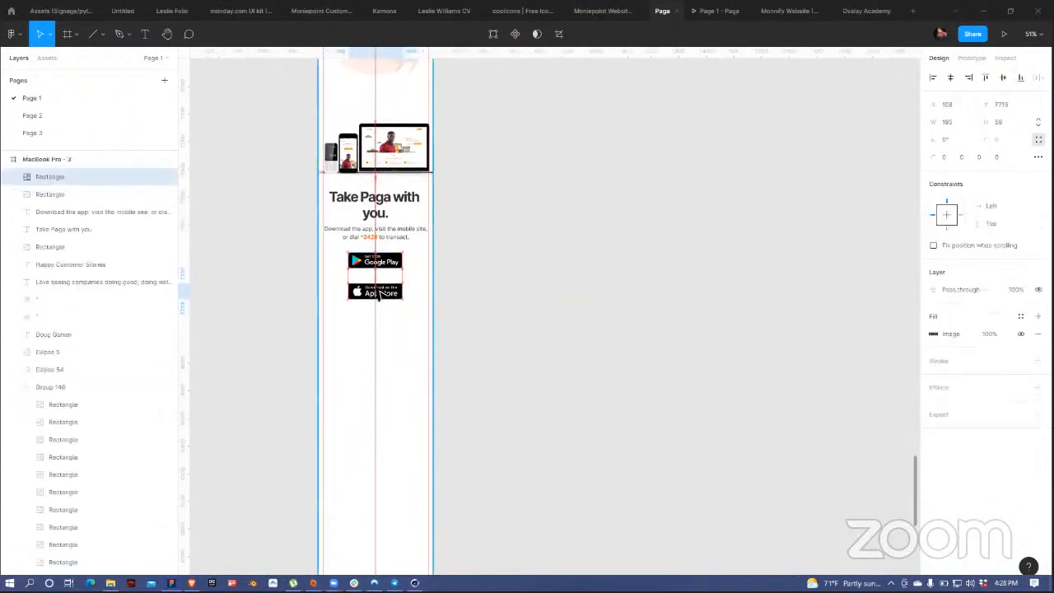
click(529, 252)
scroll(530, 252, down, 1)
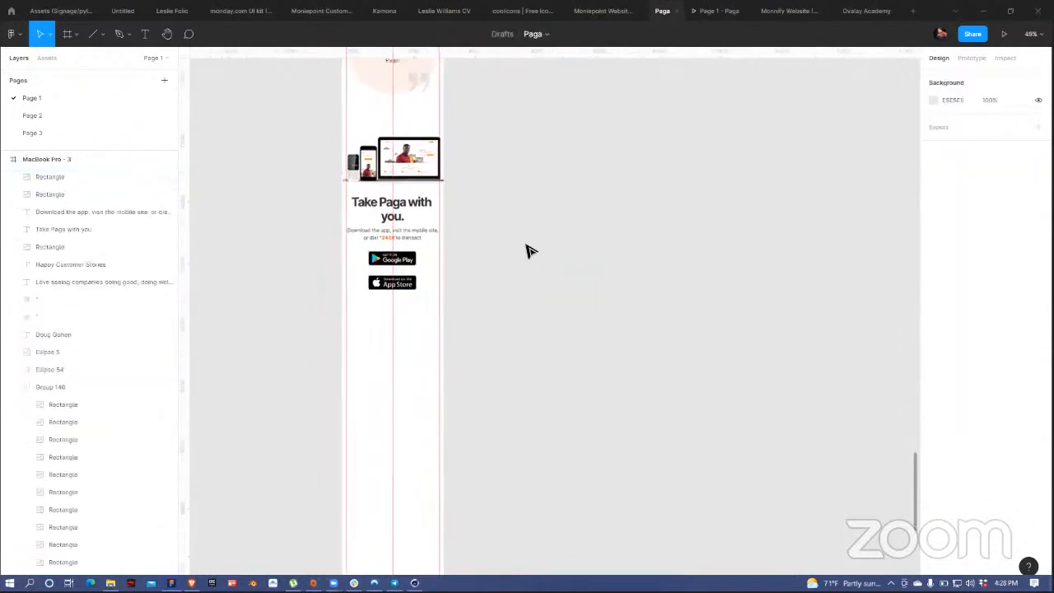
scroll(529, 251, down, 3)
scroll(518, 249, up, 3)
Step: Try widening the Google Play badge, then undo the resize
click(416, 262)
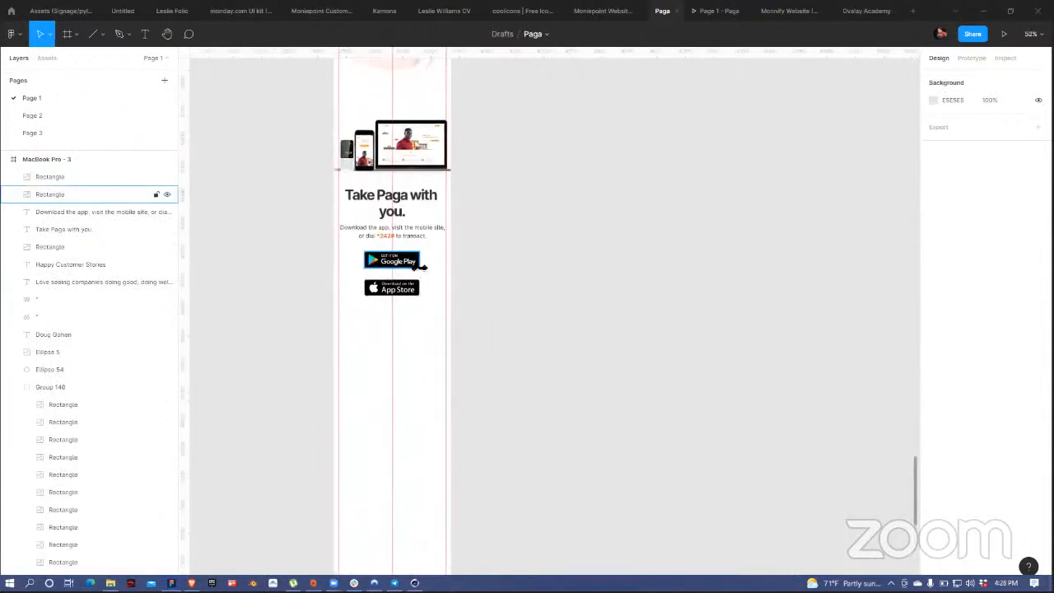
click(421, 265)
drag(428, 264, 432, 261)
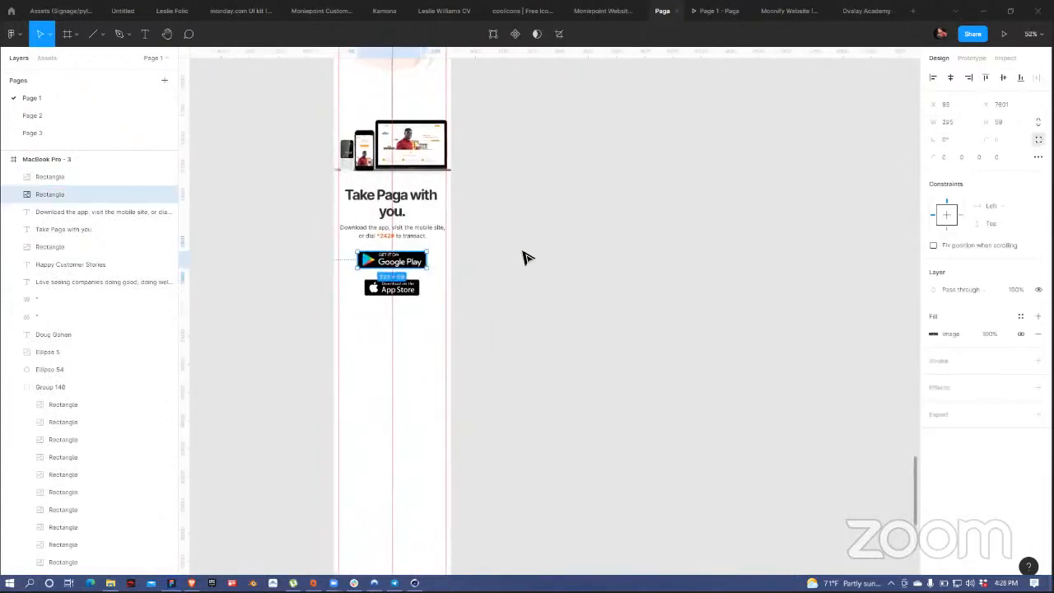
click(497, 254)
key(ctrl+z)
key(ctrl+z)
click(485, 263)
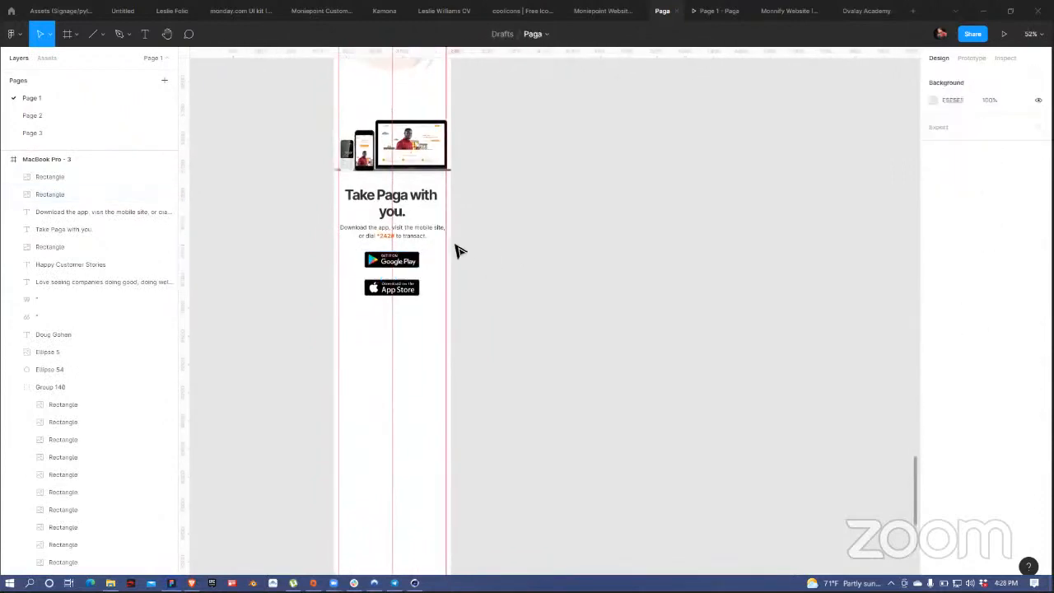
scroll(521, 174, down, 3)
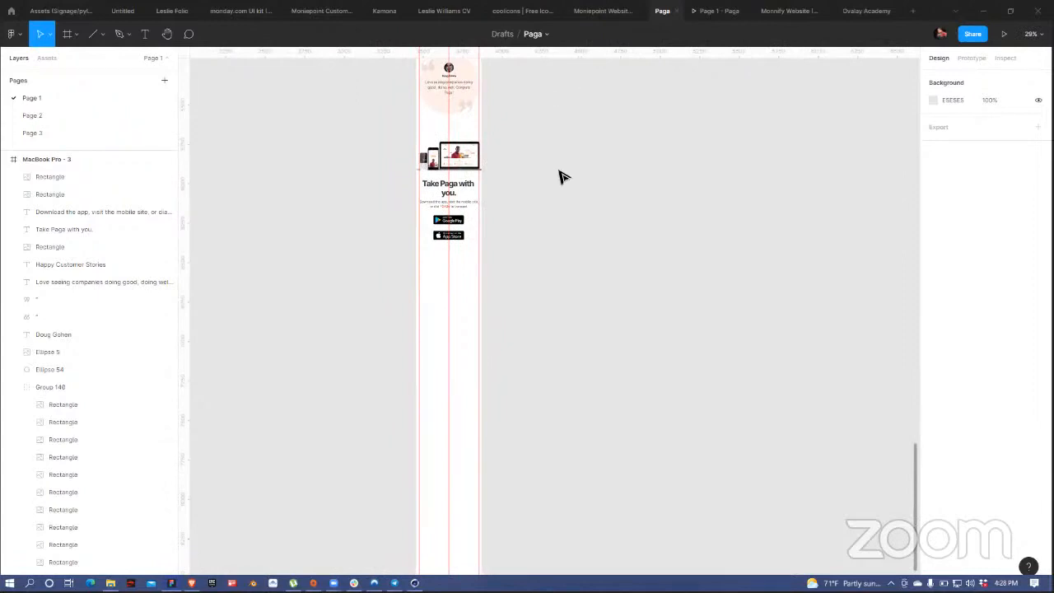
scroll(561, 177, down, 5)
drag(560, 174, 589, 126)
scroll(522, 283, up, 5)
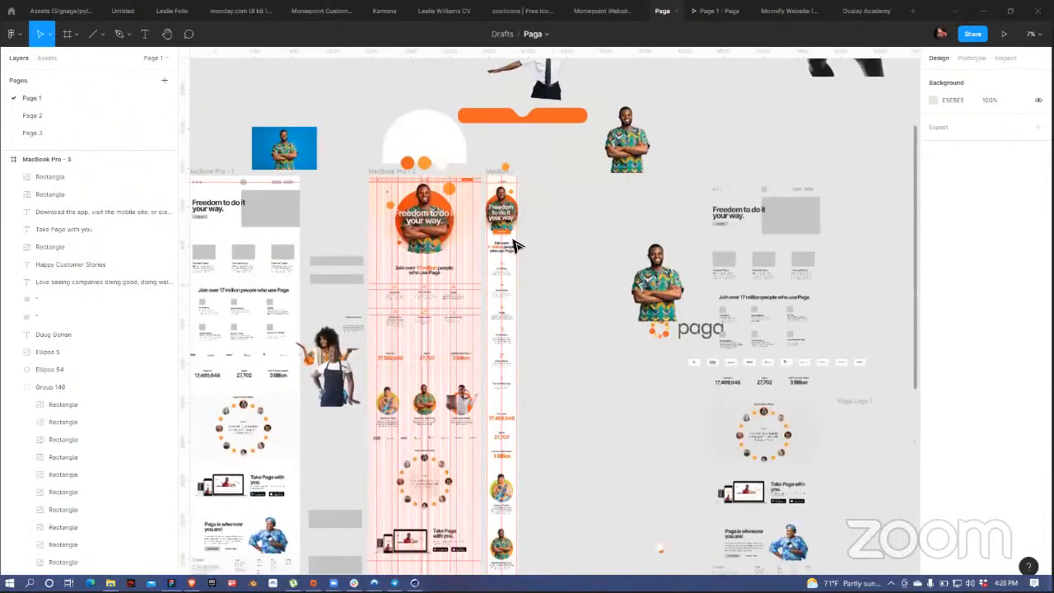
click(498, 171)
scroll(517, 183, up, 3)
drag(574, 443, 549, 90)
drag(543, 323, 538, 191)
scroll(544, 186, down, 5)
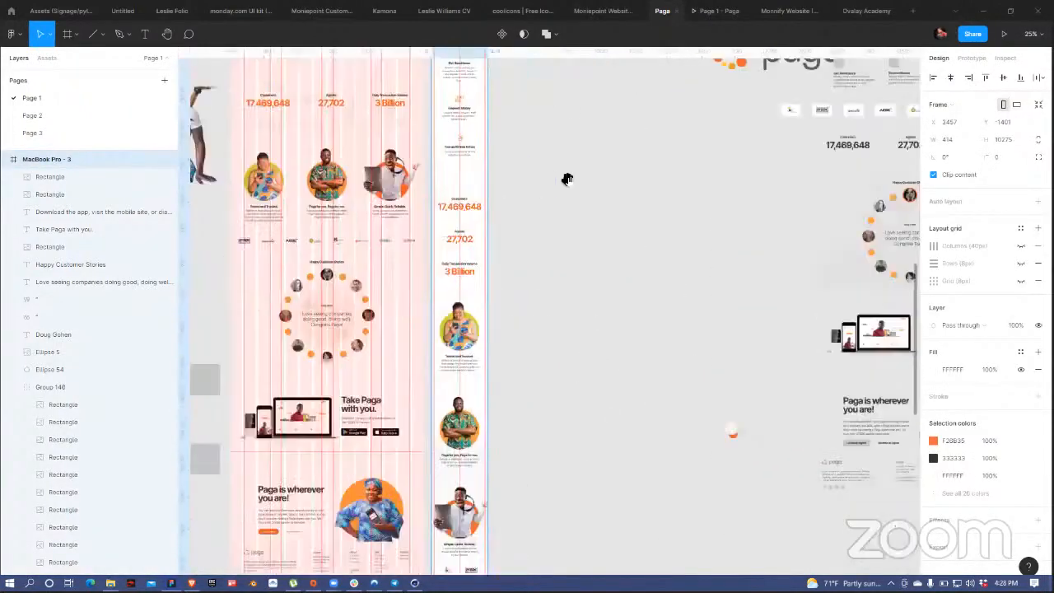
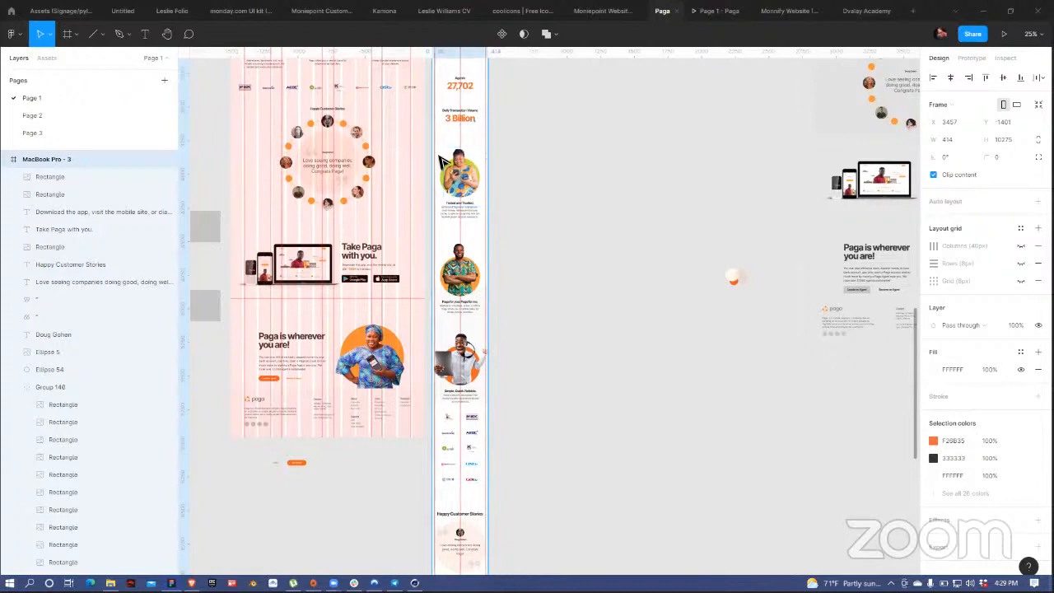
Step: Clear the selection and select the 'Simple. Quick. Reliable.' image-and-text group in the mobile frame
scroll(484, 257, up, 10)
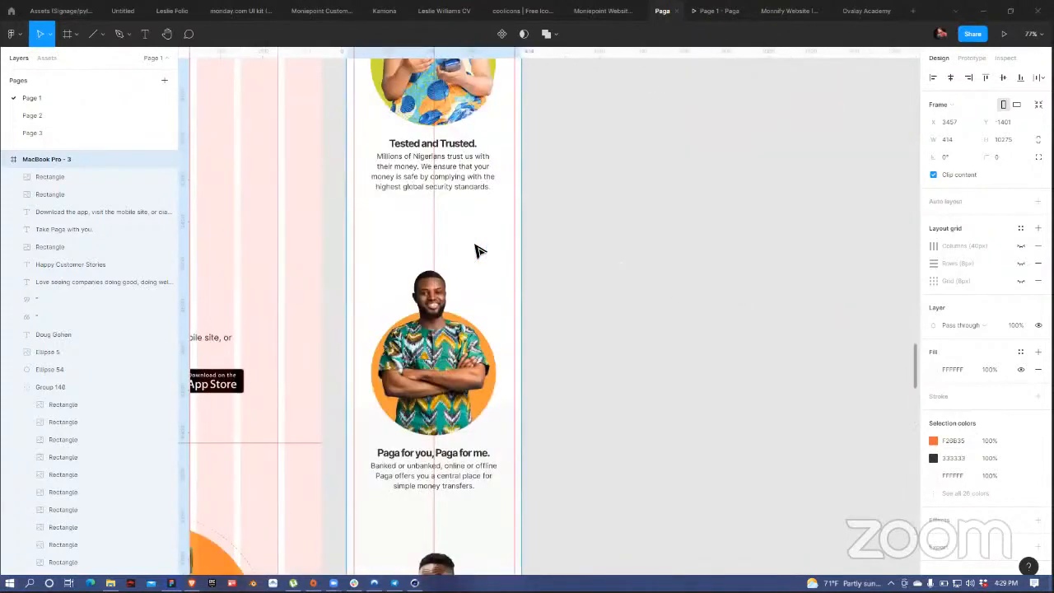
scroll(481, 251, down, 6)
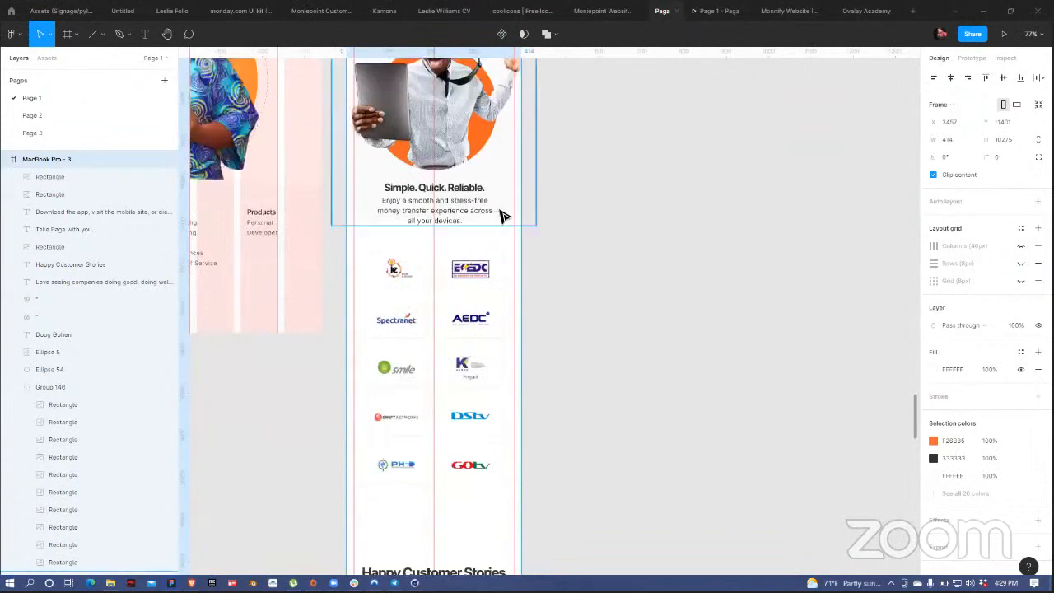
key(Escape)
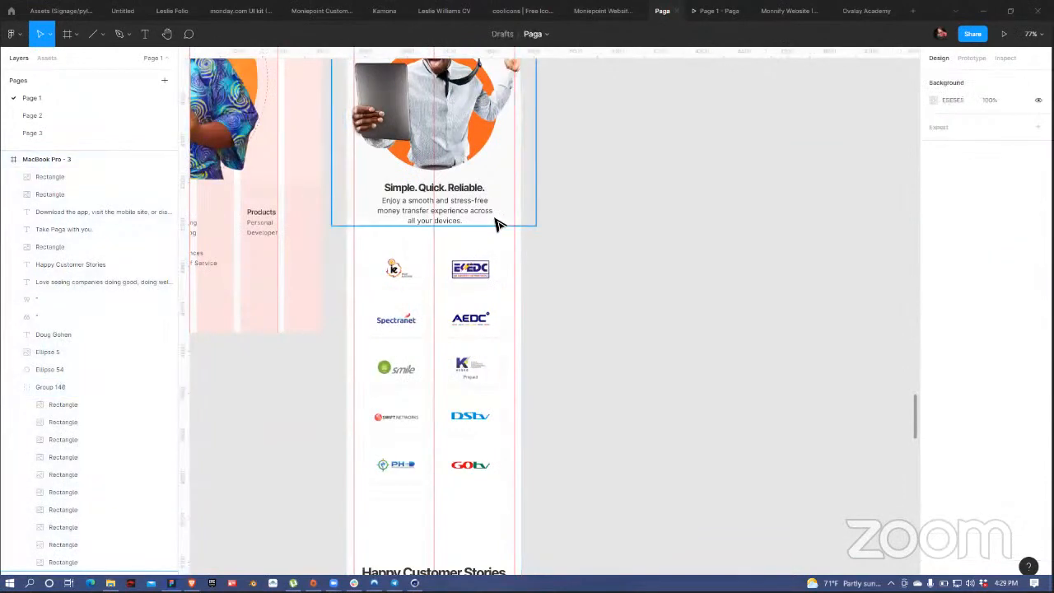
click(496, 224)
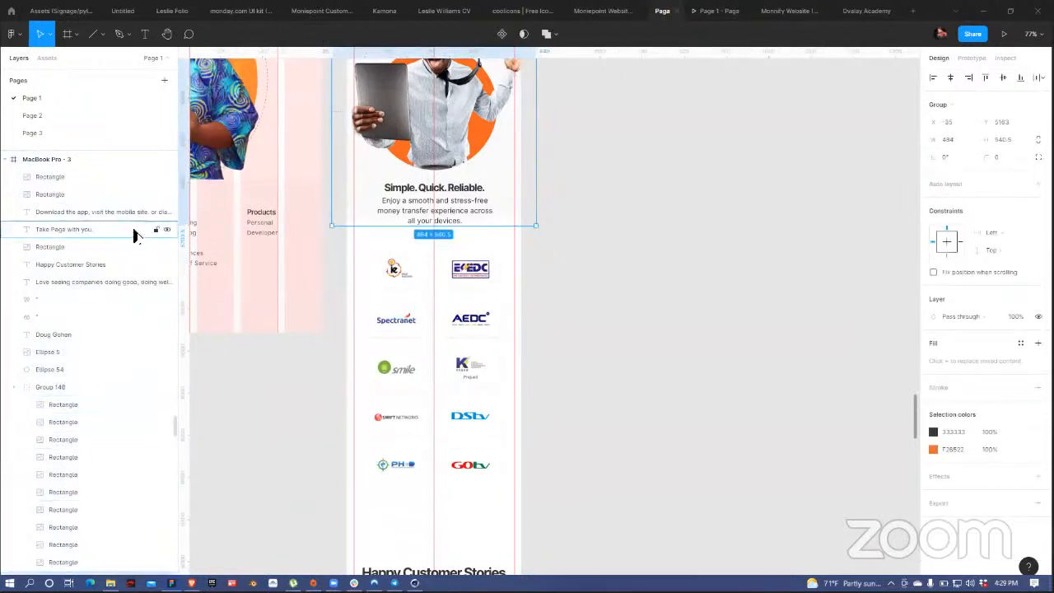
scroll(134, 272, down, 5)
click(168, 253)
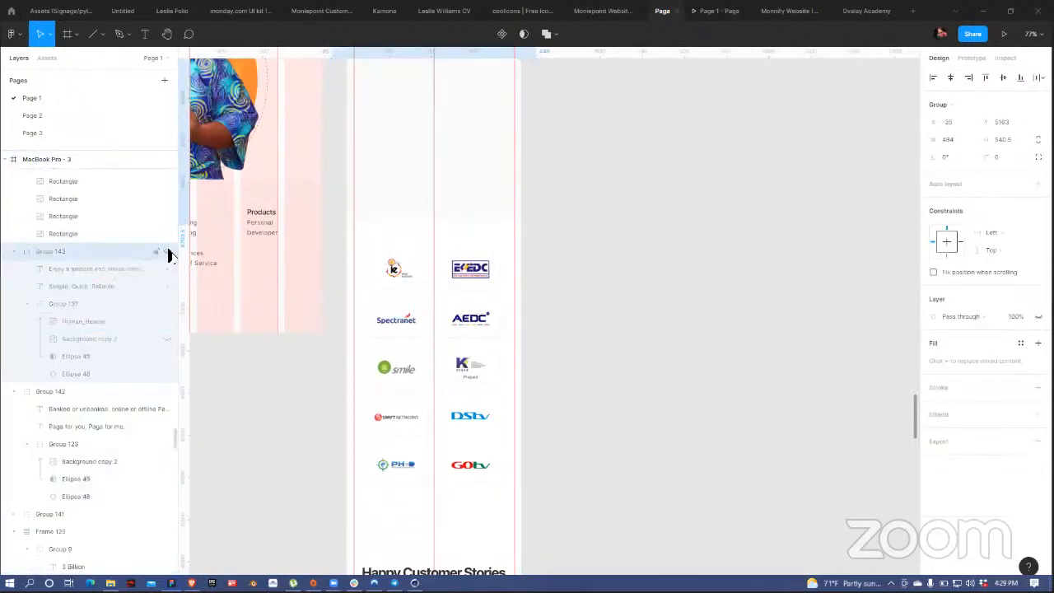
scroll(454, 172, up, 5)
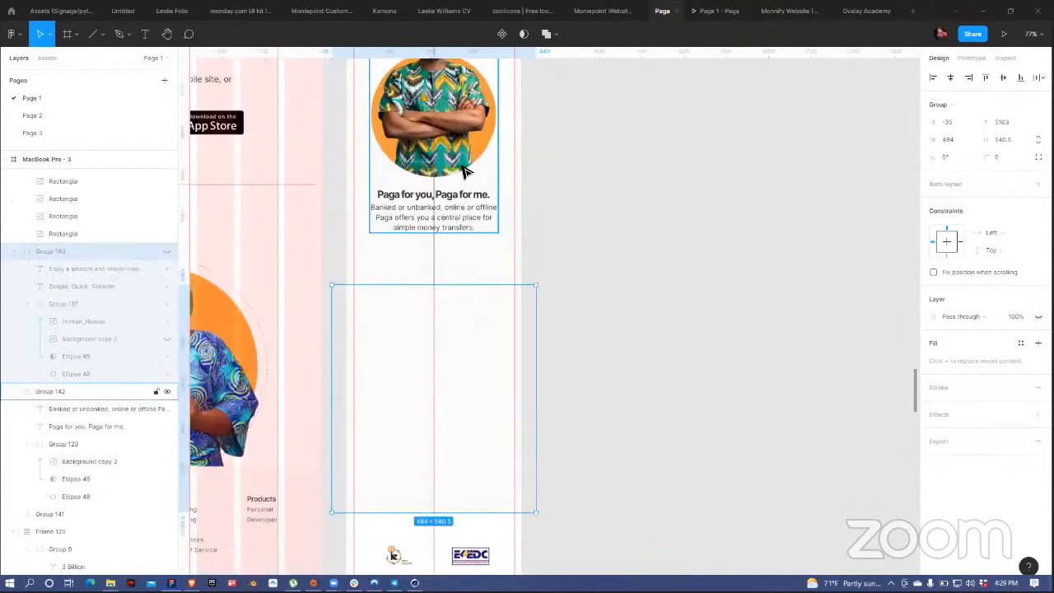
scroll(510, 171, up, 15)
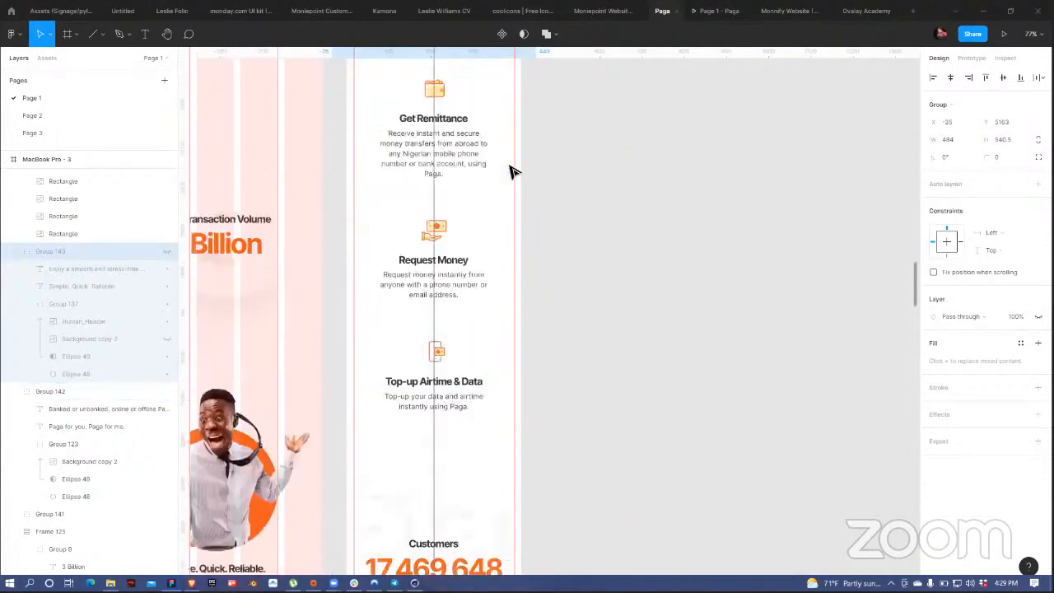
scroll(511, 172, up, 15)
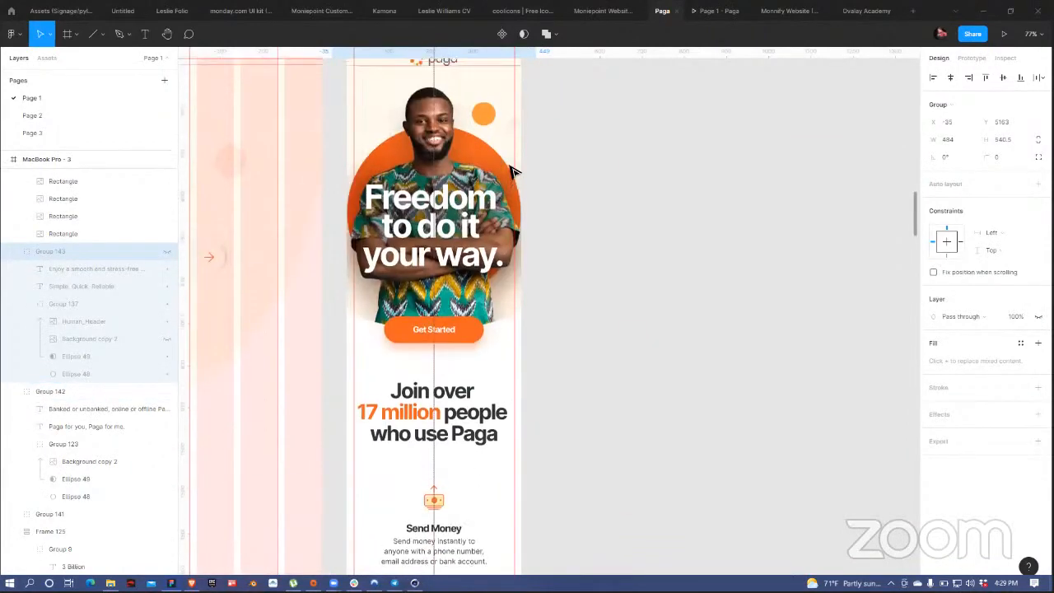
scroll(511, 172, down, 5)
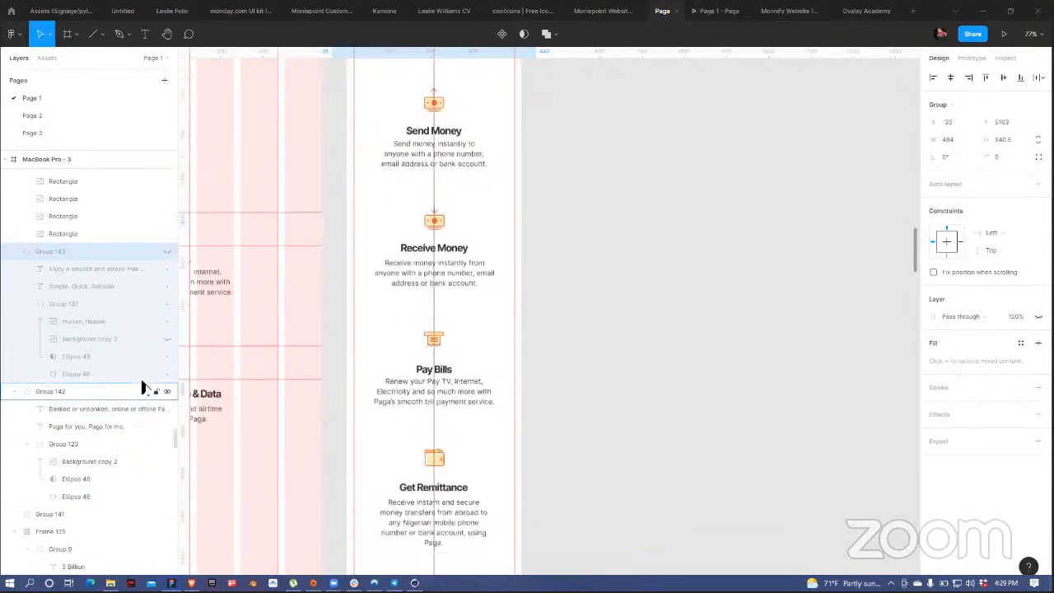
scroll(141, 371, down, 10)
scroll(141, 370, down, 4)
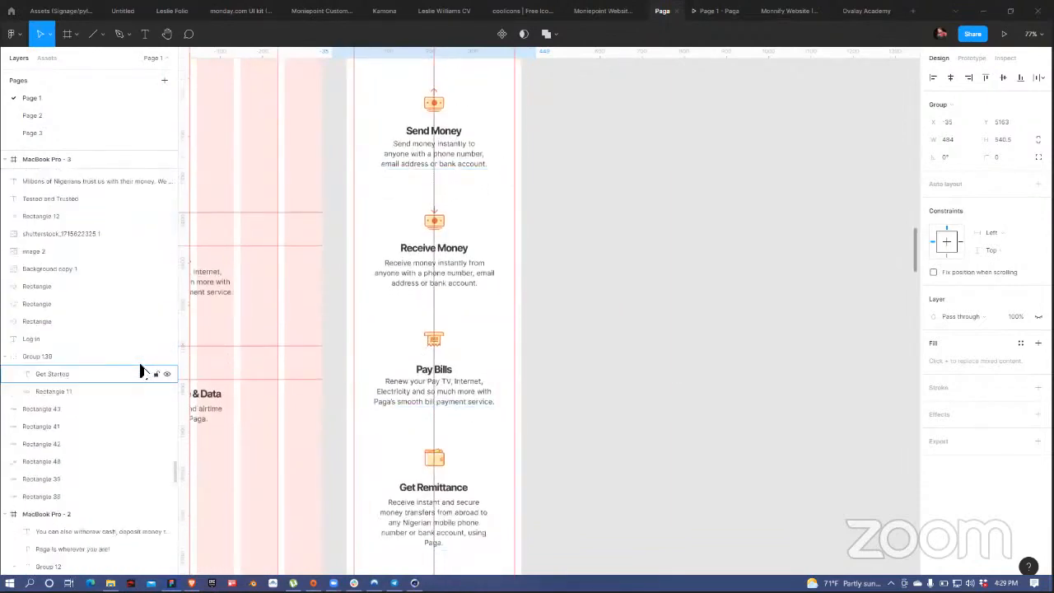
scroll(141, 370, up, 3)
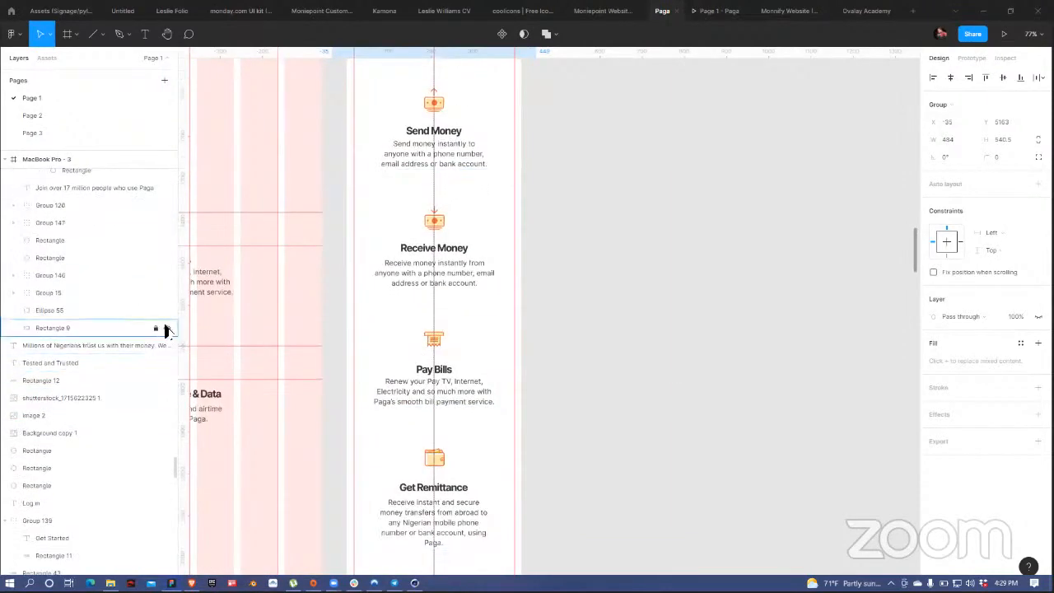
click(166, 328)
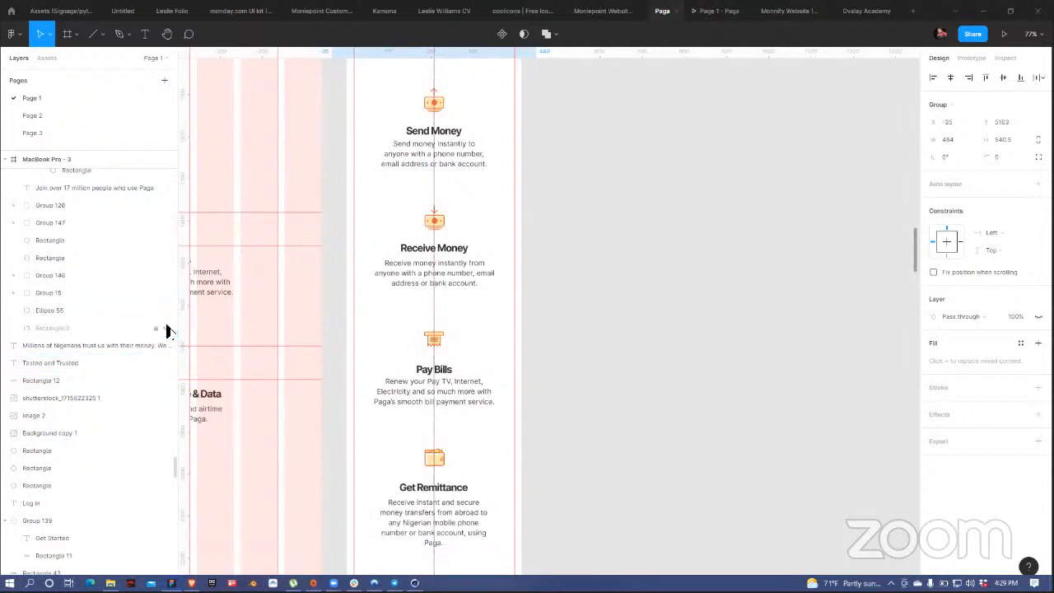
scroll(501, 346, down, 10)
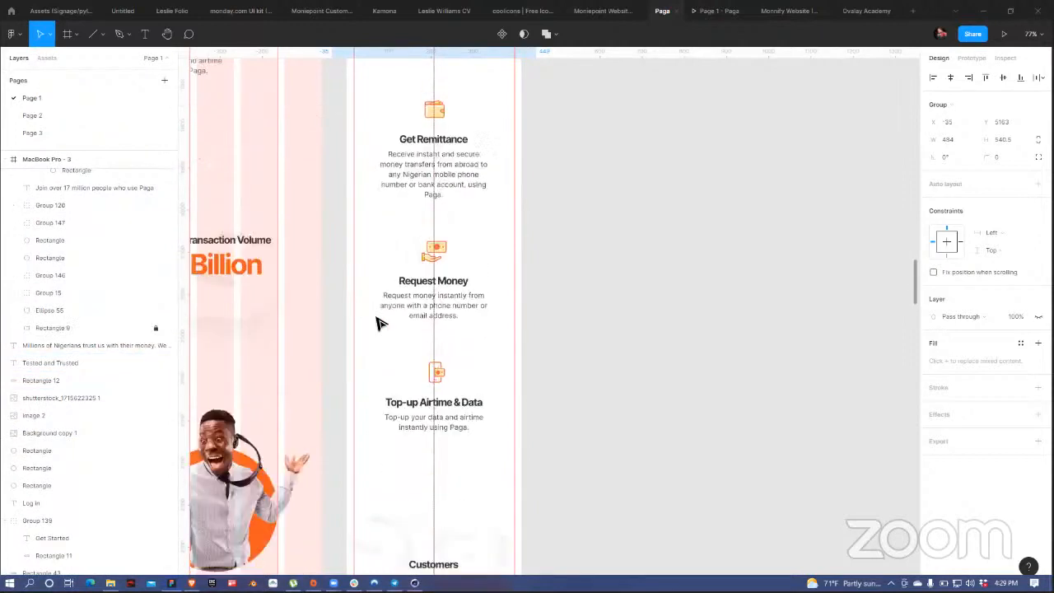
scroll(379, 323, down, 3)
scroll(381, 323, down, 5)
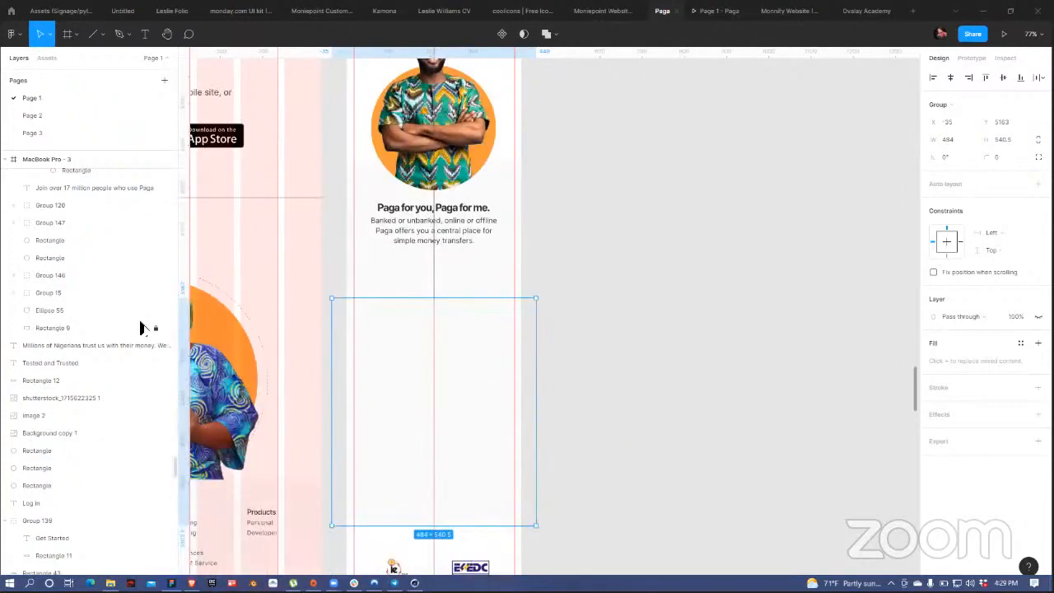
scroll(146, 337, up, 5)
scroll(146, 320, up, 8)
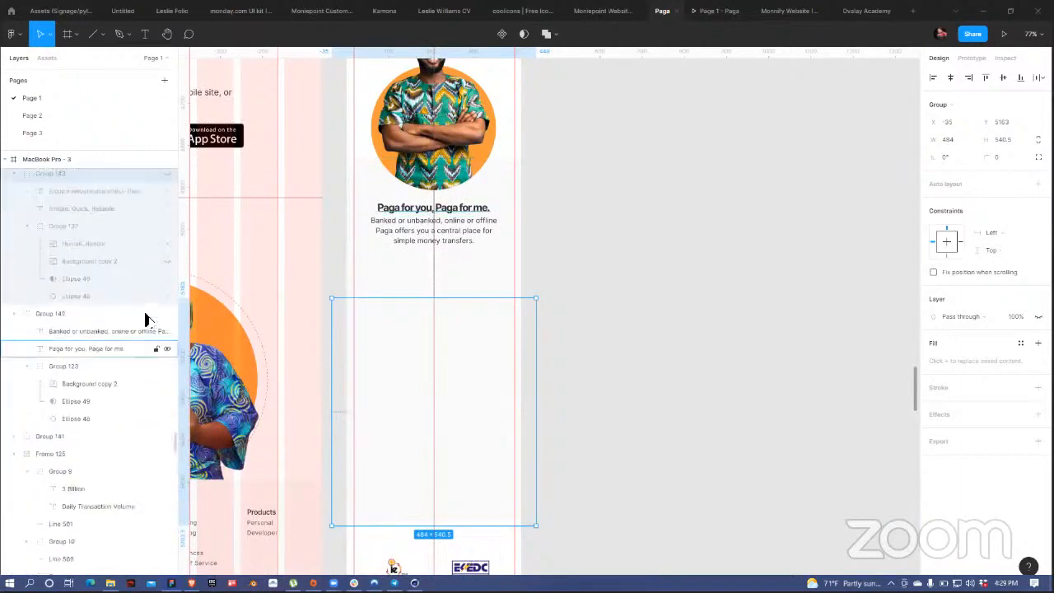
click(688, 292)
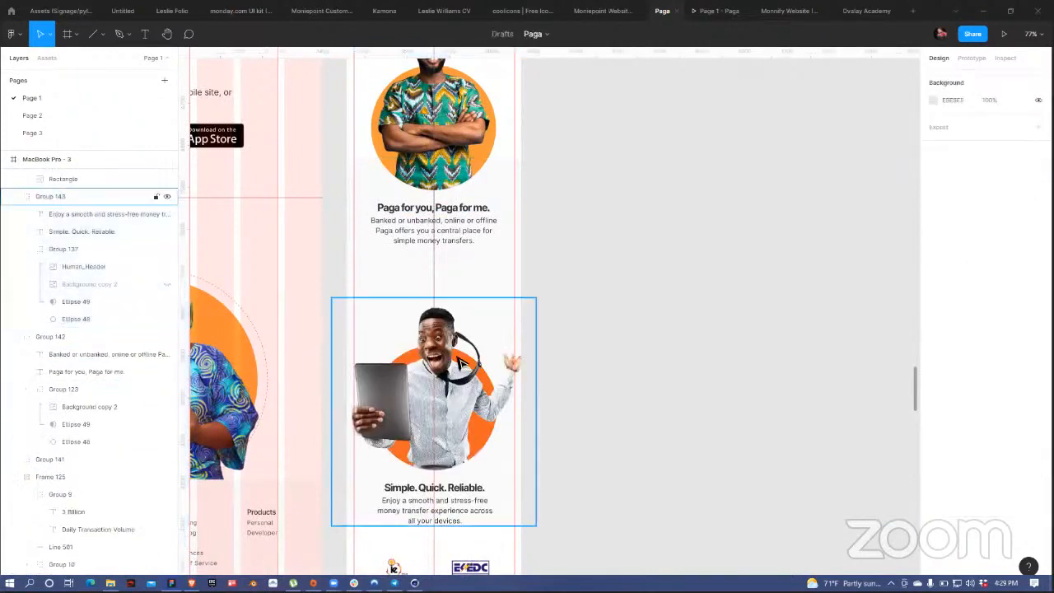
Step: Collapse Frame 138 in the Layers panel and select the partner logo grid group
scroll(461, 363, down, 5)
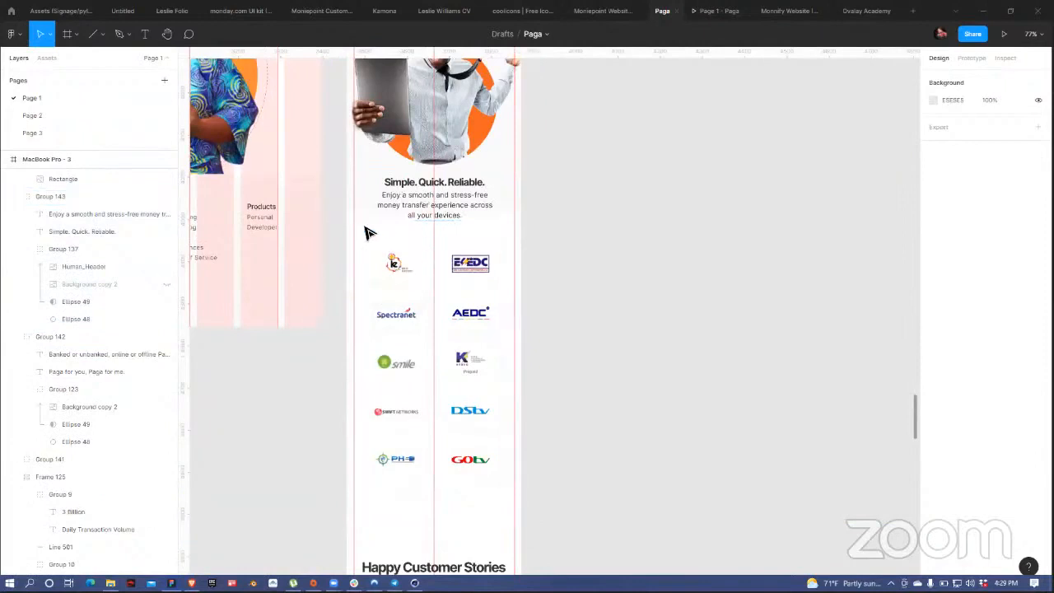
click(290, 283)
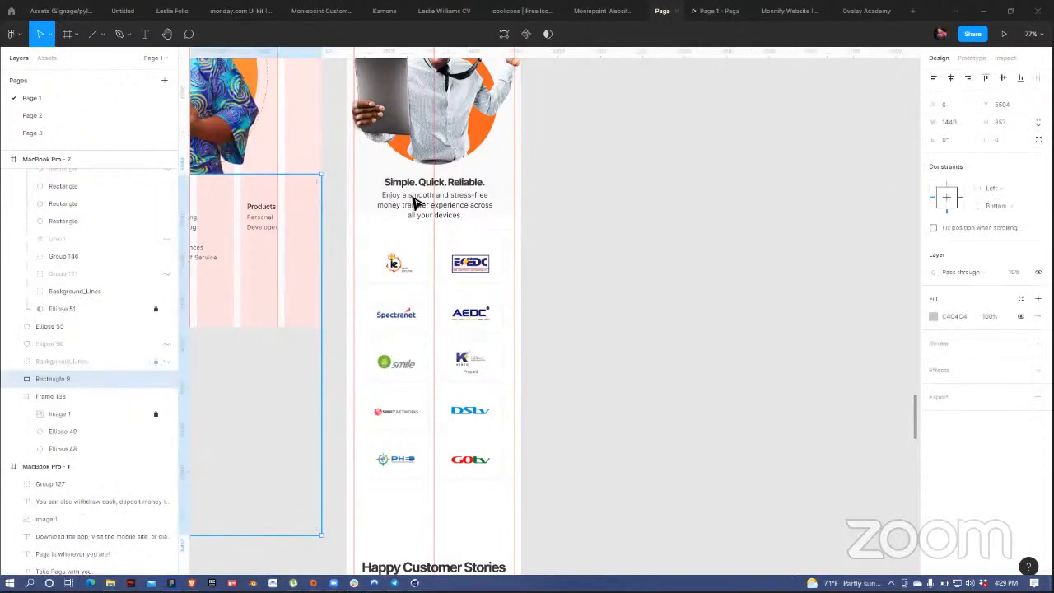
click(13, 397)
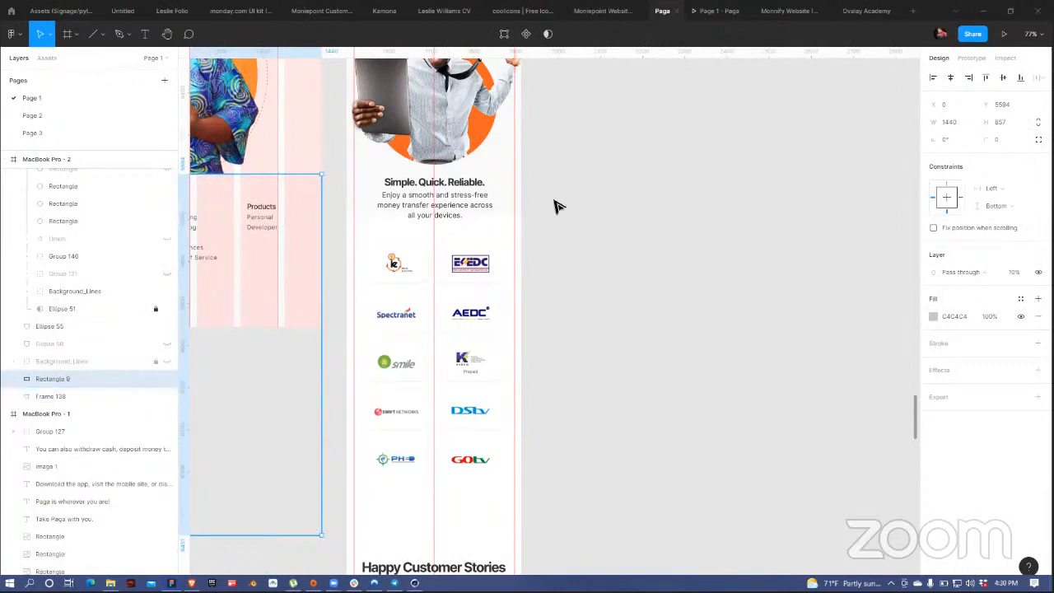
click(440, 290)
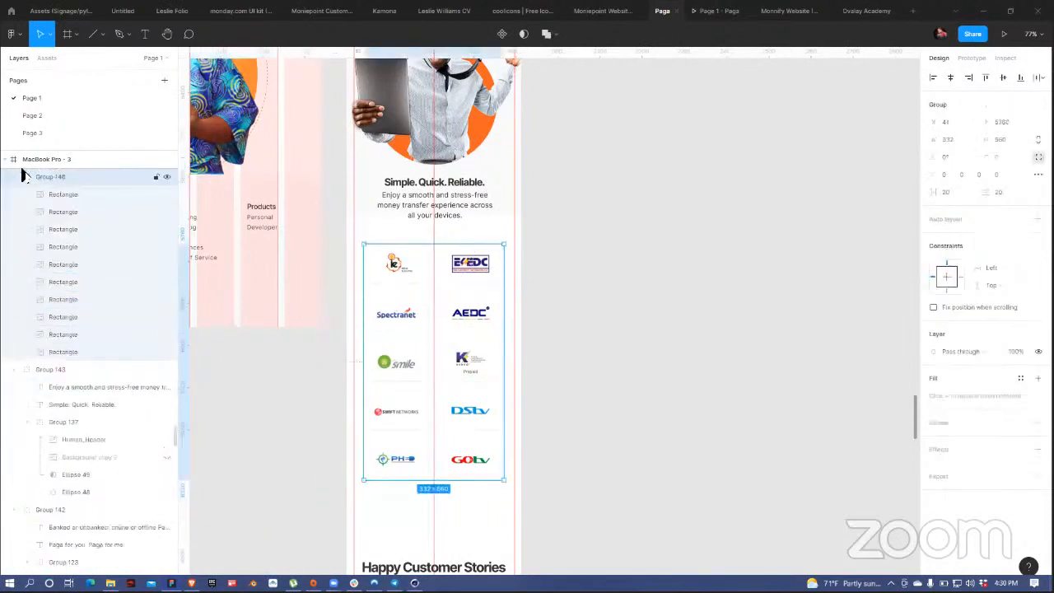
Step: Collapse Groups 148, 143, 142, Frame 125, Group 155 and Group 149, then select the 'Join over 17 million' text
click(13, 177)
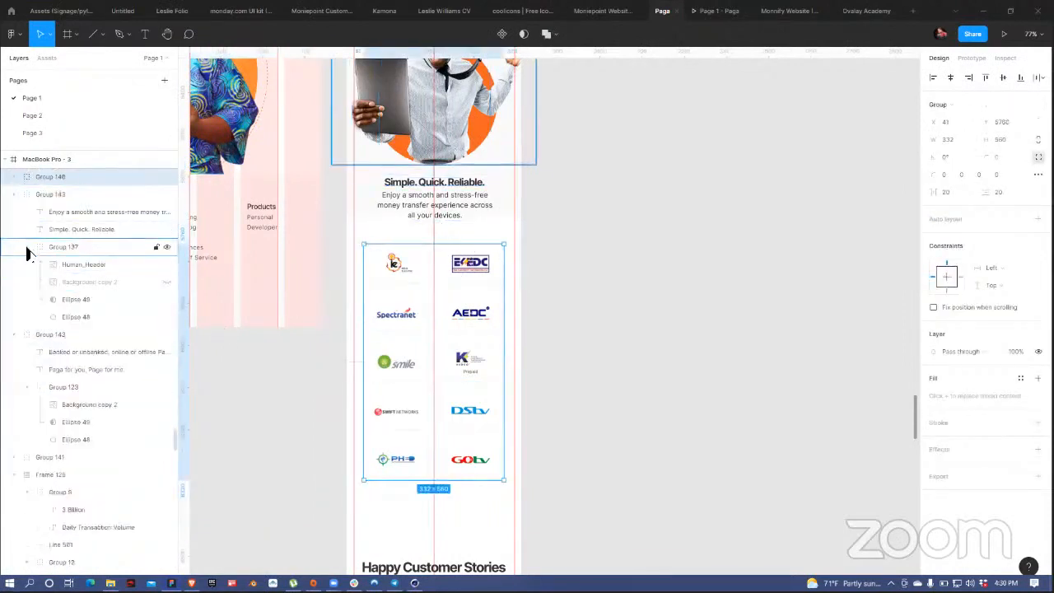
click(13, 195)
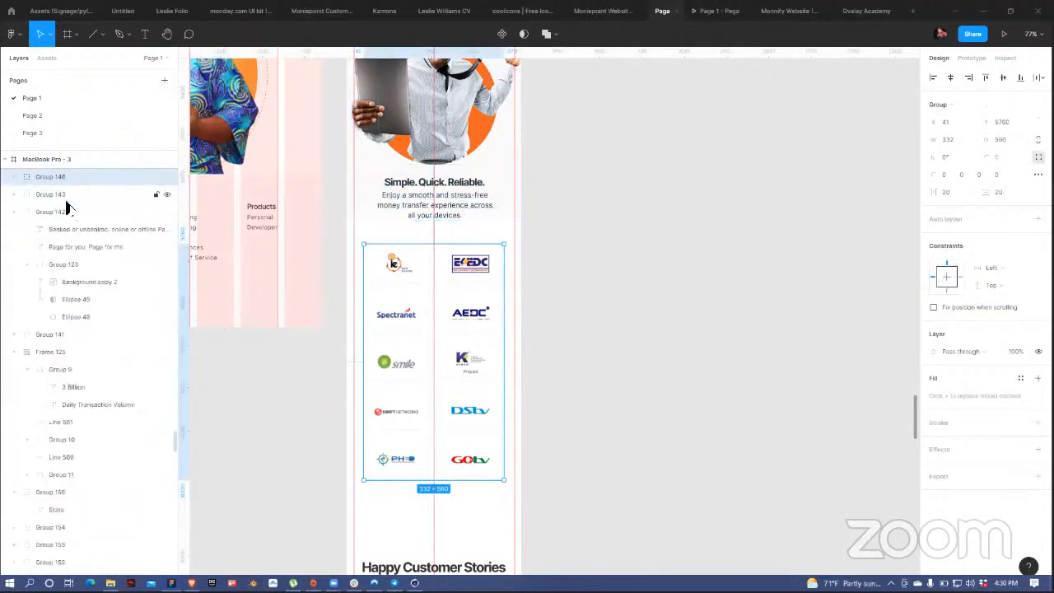
click(14, 212)
click(13, 246)
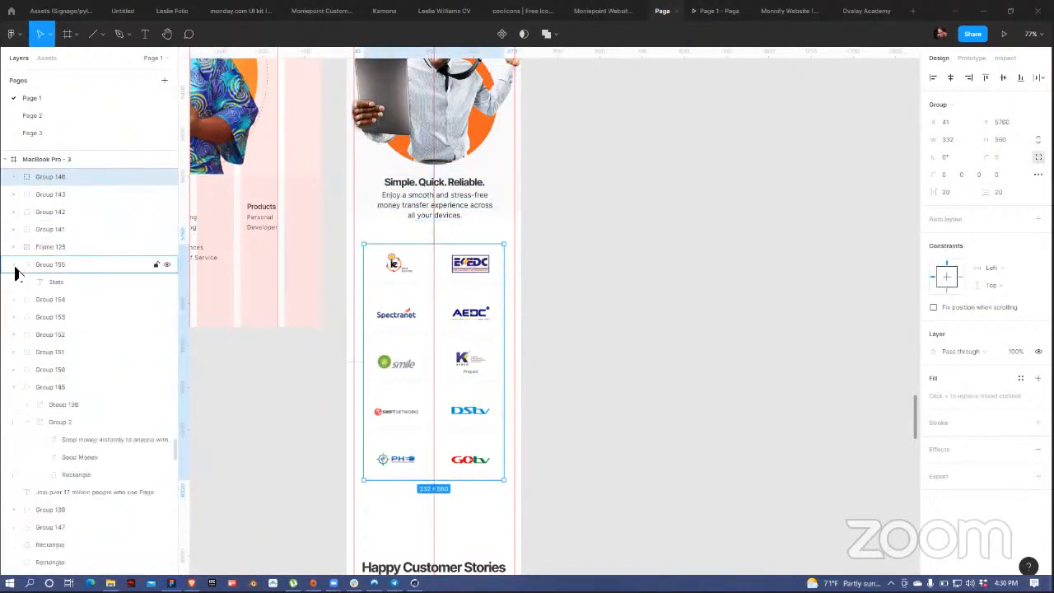
click(13, 264)
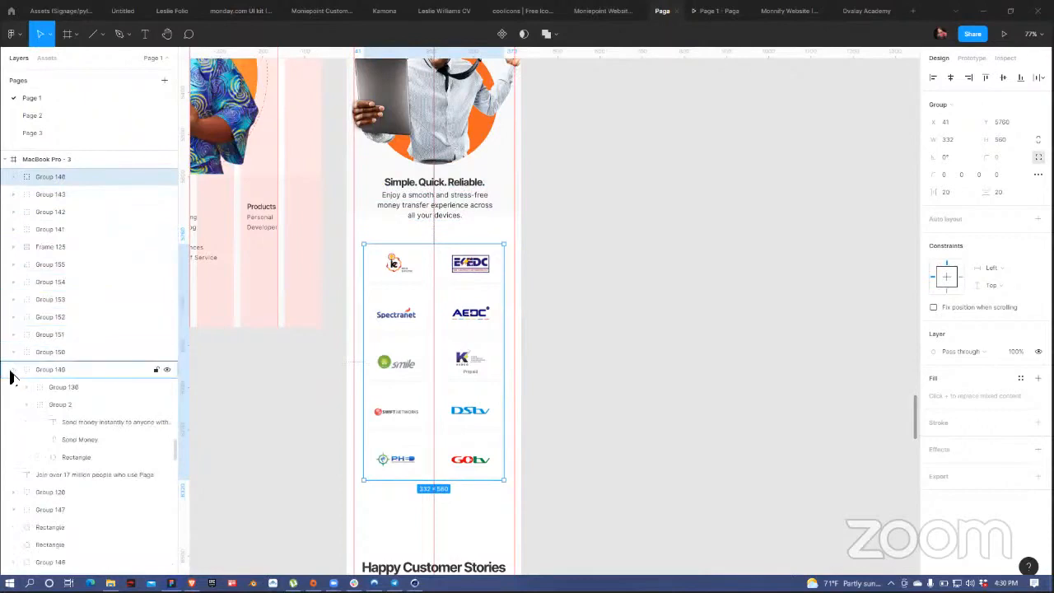
click(13, 378)
click(100, 395)
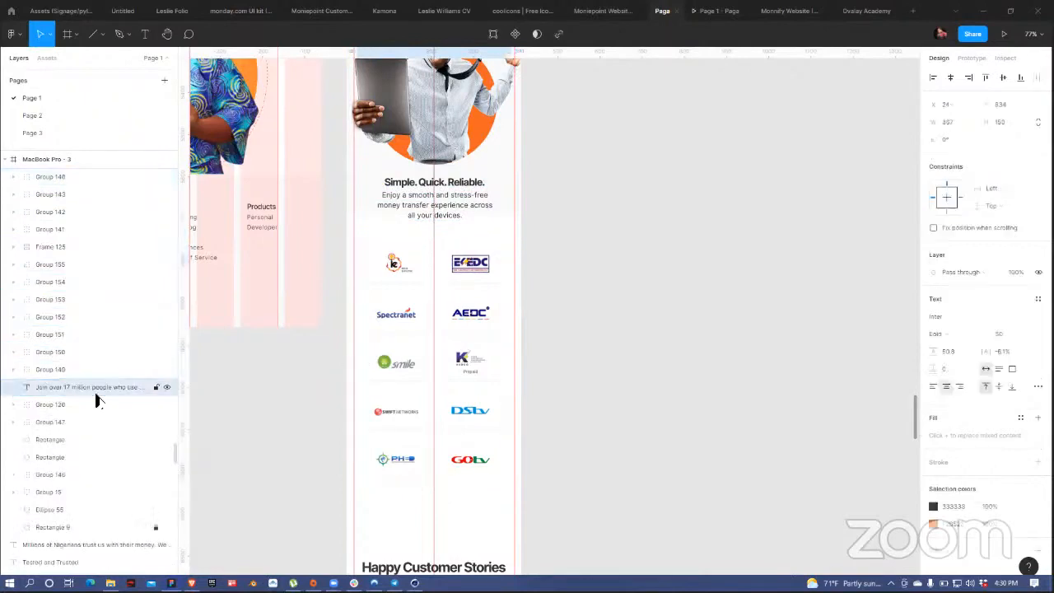
Step: Select Rectangle 9 in the Layers panel and toggle its visibility off
scroll(464, 195, down, 10)
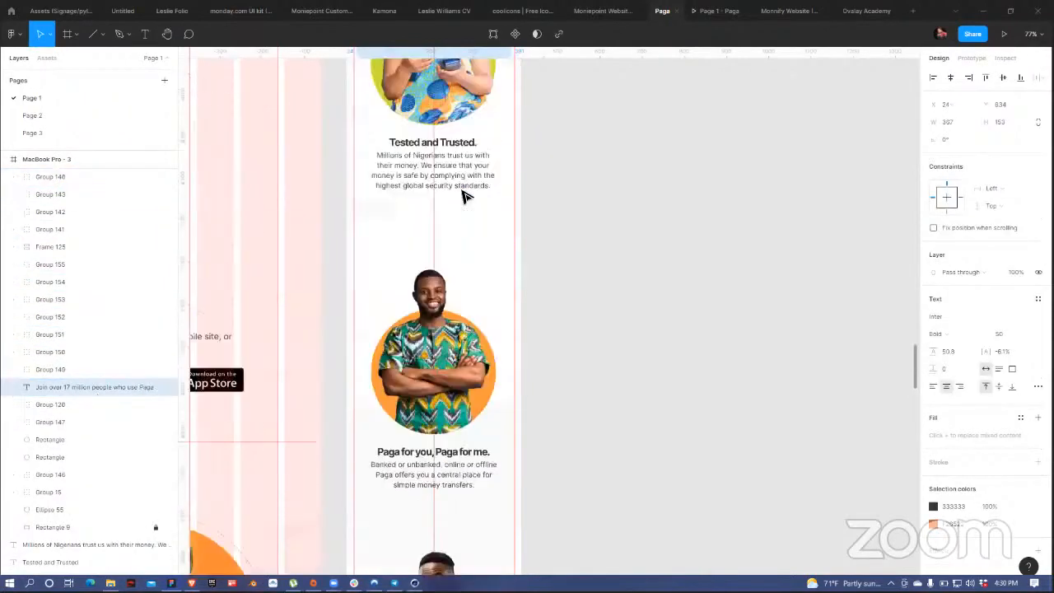
scroll(464, 195, up, 5)
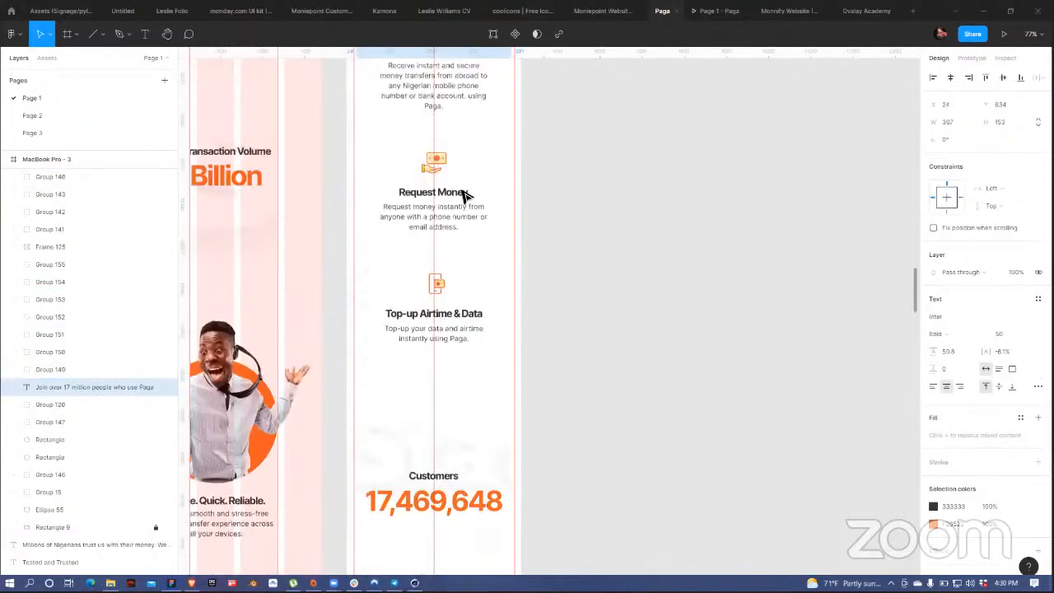
scroll(464, 195, up, 10)
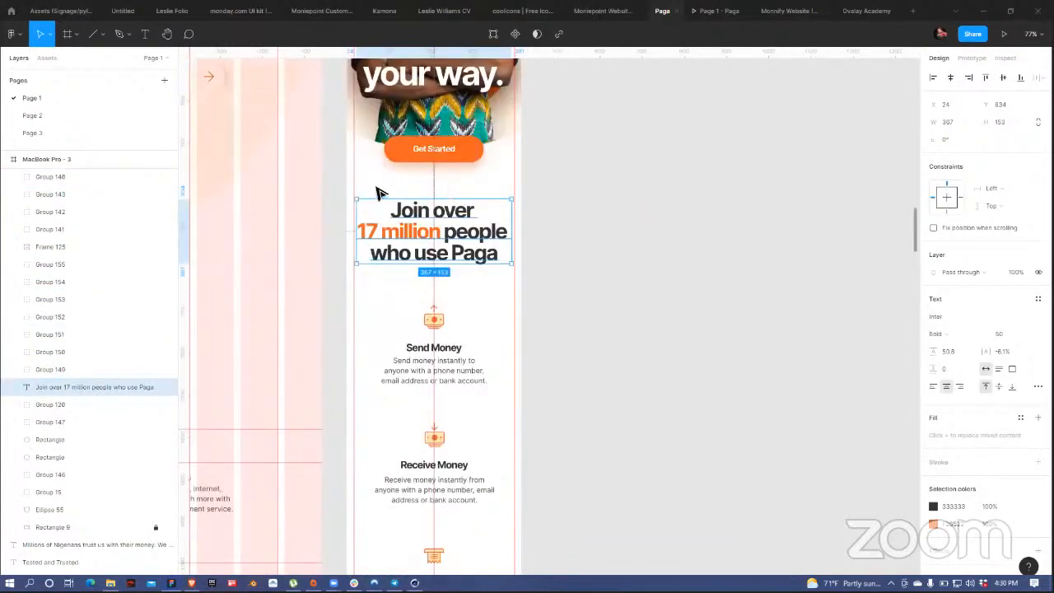
scroll(119, 429, down, 3)
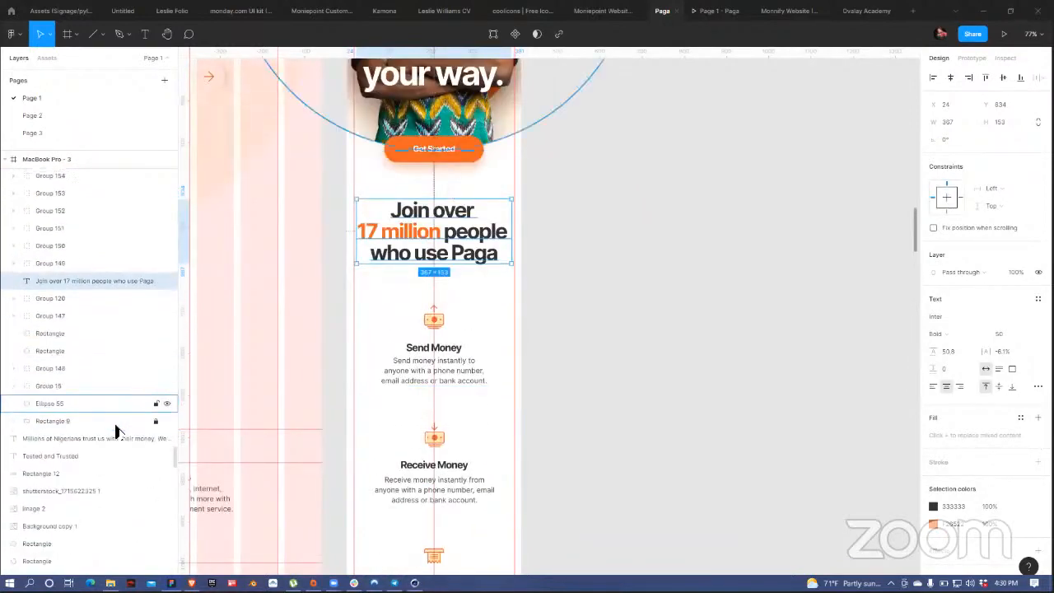
click(127, 418)
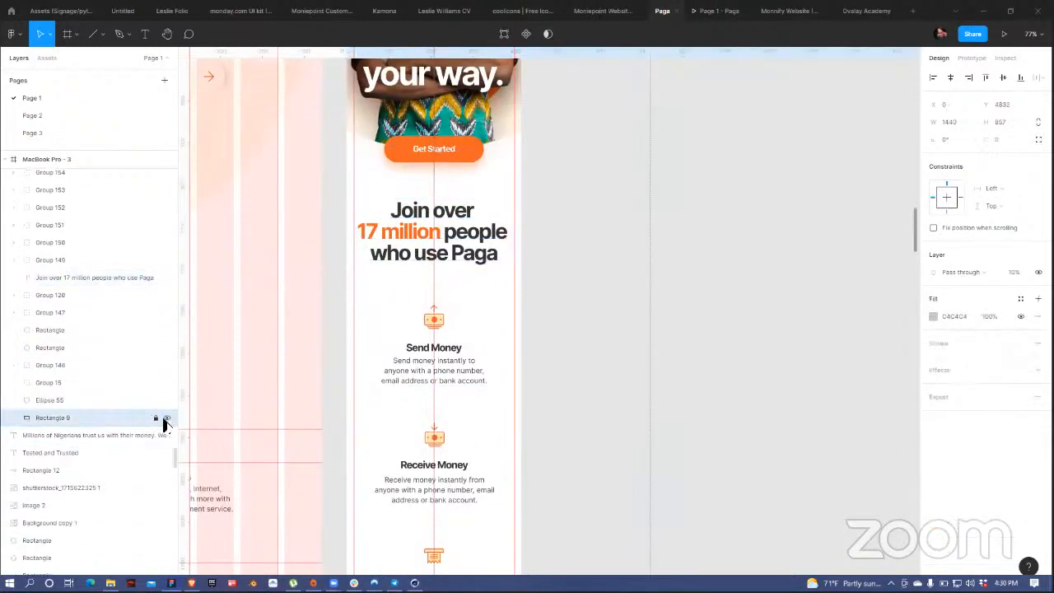
click(165, 419)
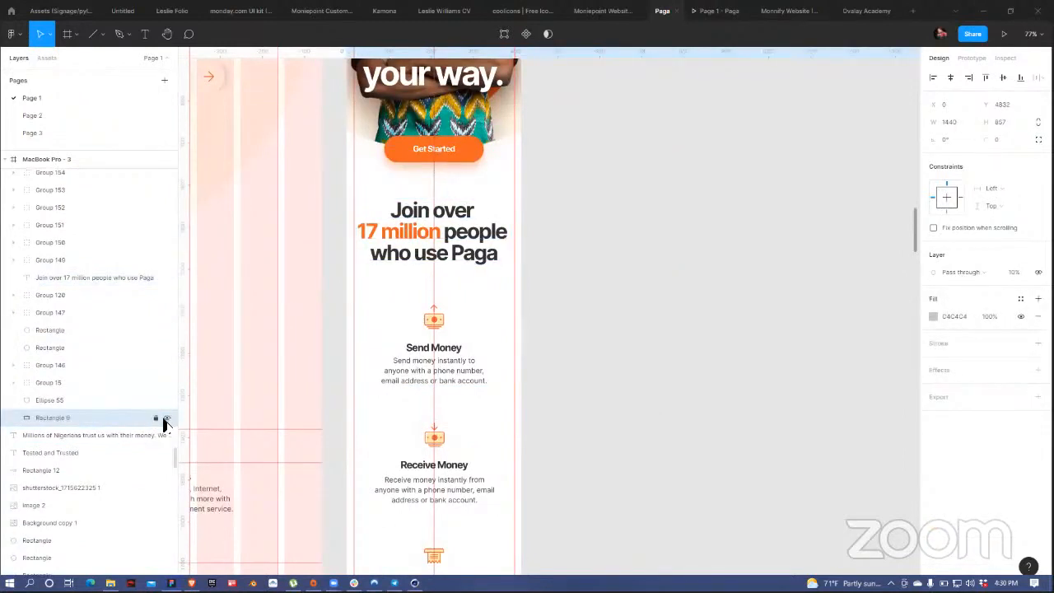
click(165, 419)
Step: Show Rectangle 9 briefly to check its 1440×857 extent, then hide it again
scroll(461, 375, down, 10)
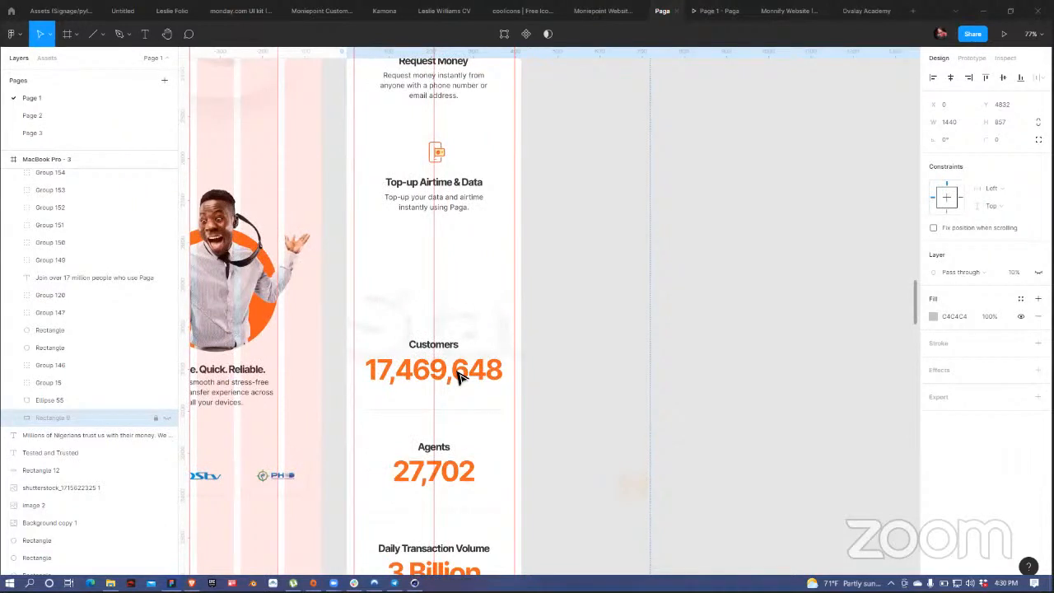
click(166, 419)
click(166, 419)
scroll(434, 368, down, 5)
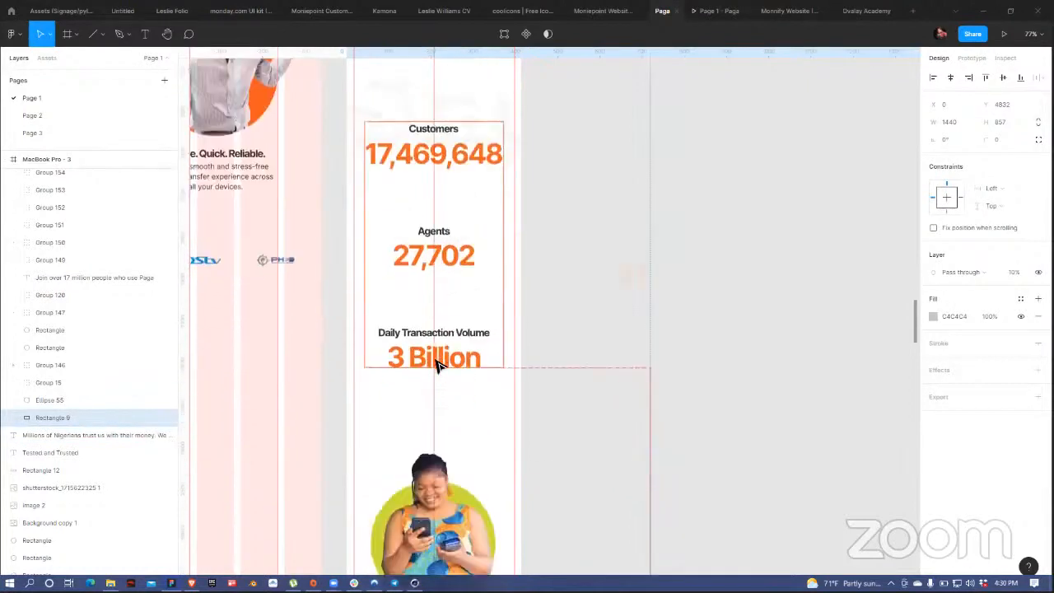
scroll(437, 366, down, 9)
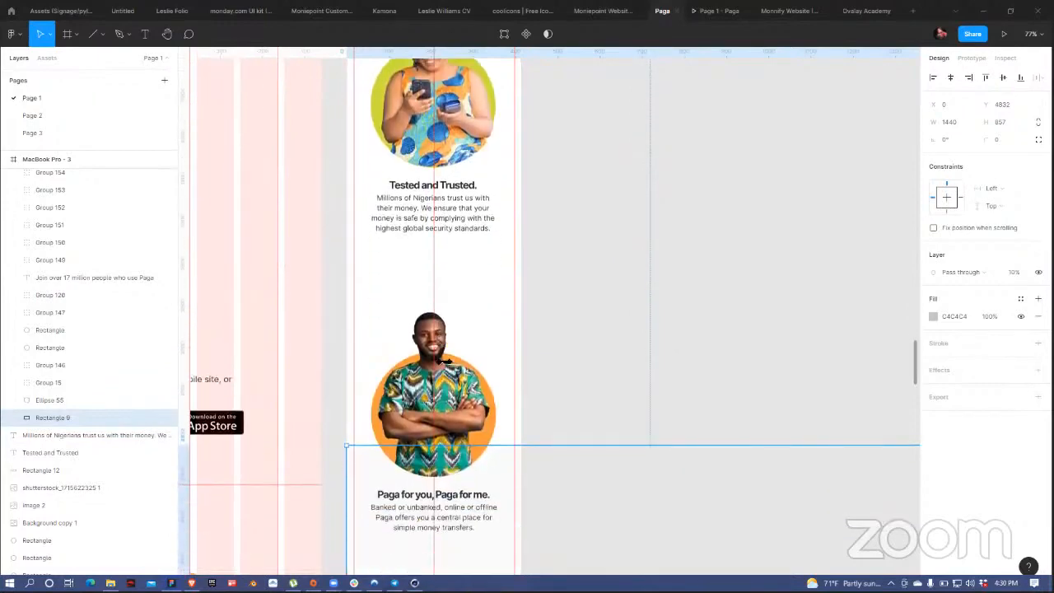
scroll(442, 361, down, 5)
Step: Drag Rectangle 9 out of the mobile frame onto empty canvas above the frames
scroll(623, 223, up, 1)
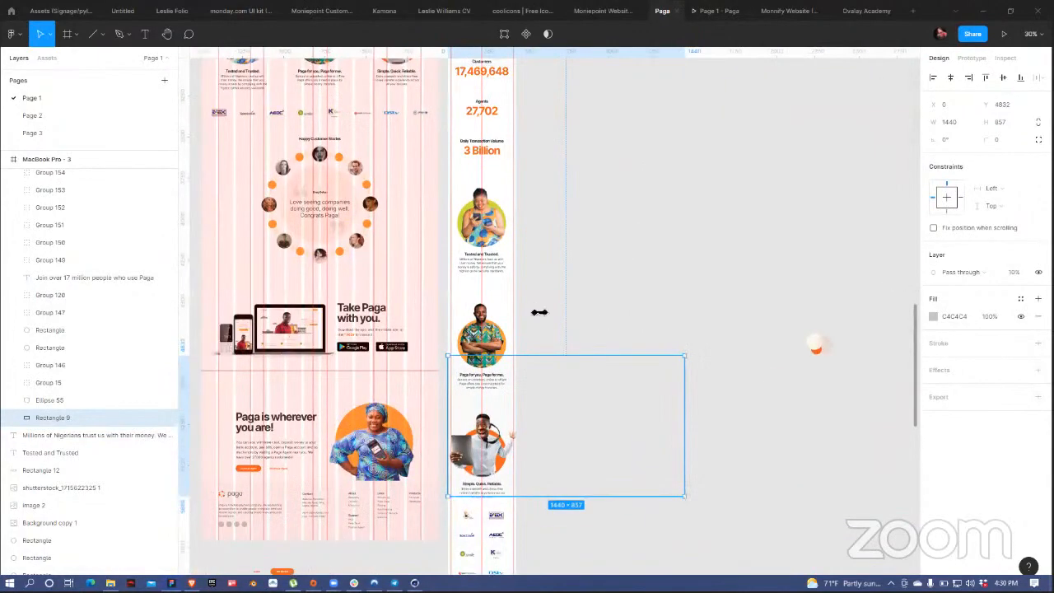
scroll(540, 312, down, 4)
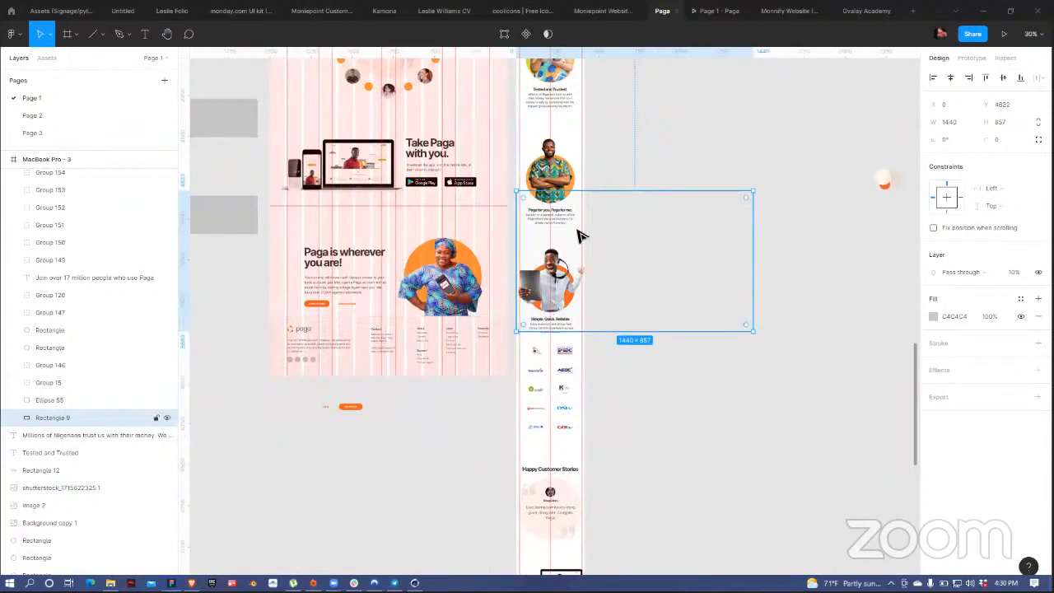
drag(579, 236, 725, 189)
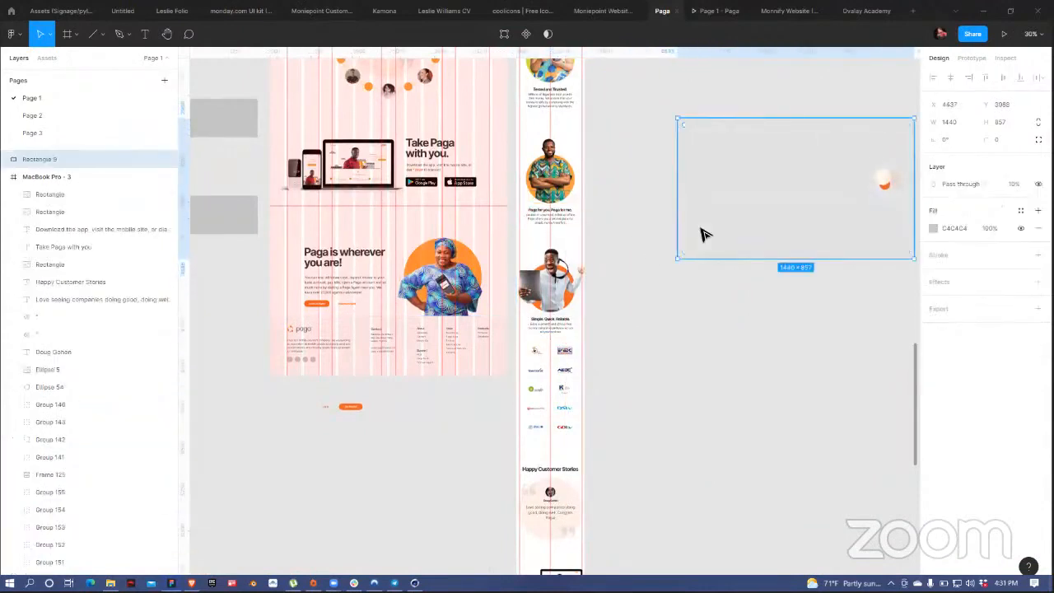
drag(705, 234, 753, 99)
click(588, 278)
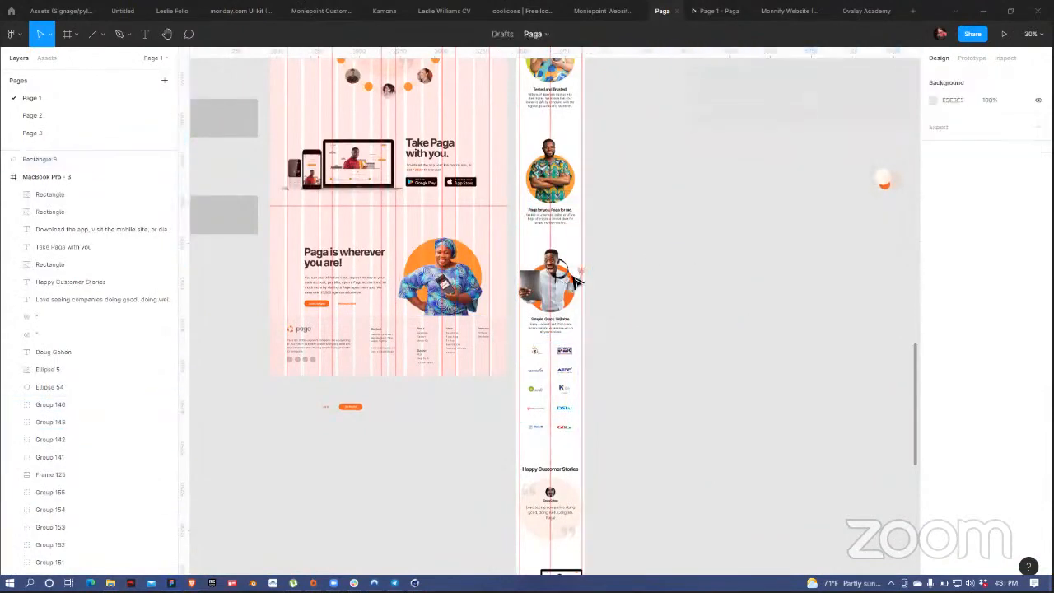
Step: Move the Take Paga image, heading, download text and both store badges up about 24 px
scroll(577, 281, up, 8)
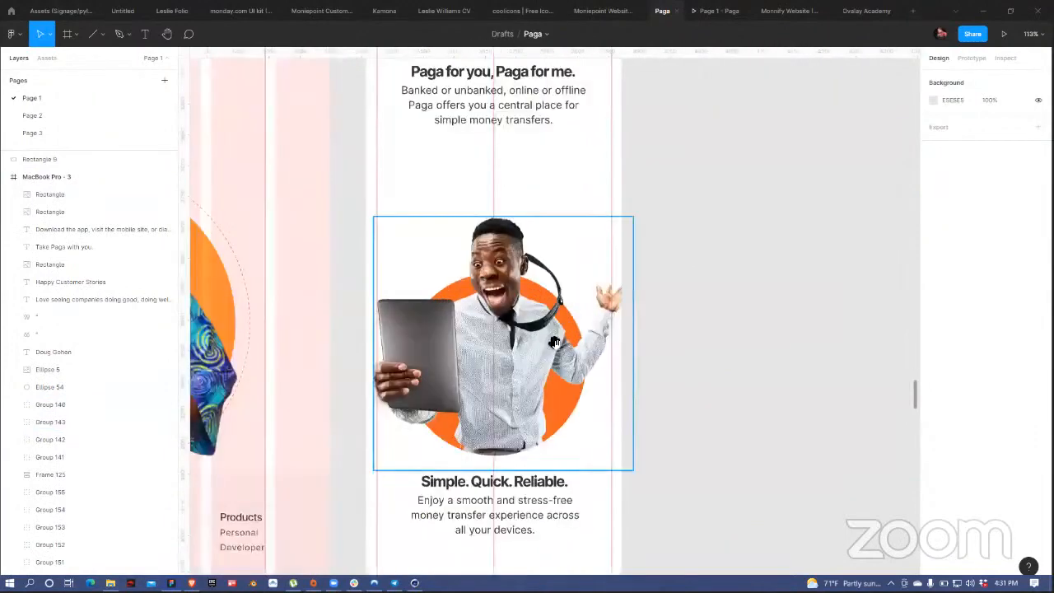
scroll(555, 343, down, 5)
scroll(554, 342, down, 10)
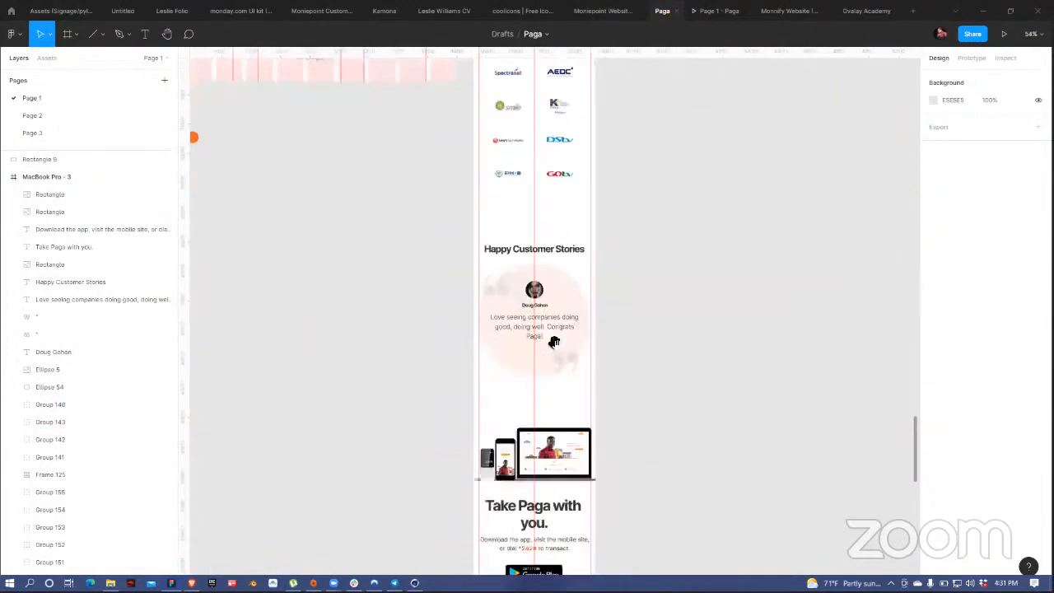
scroll(555, 343, down, 5)
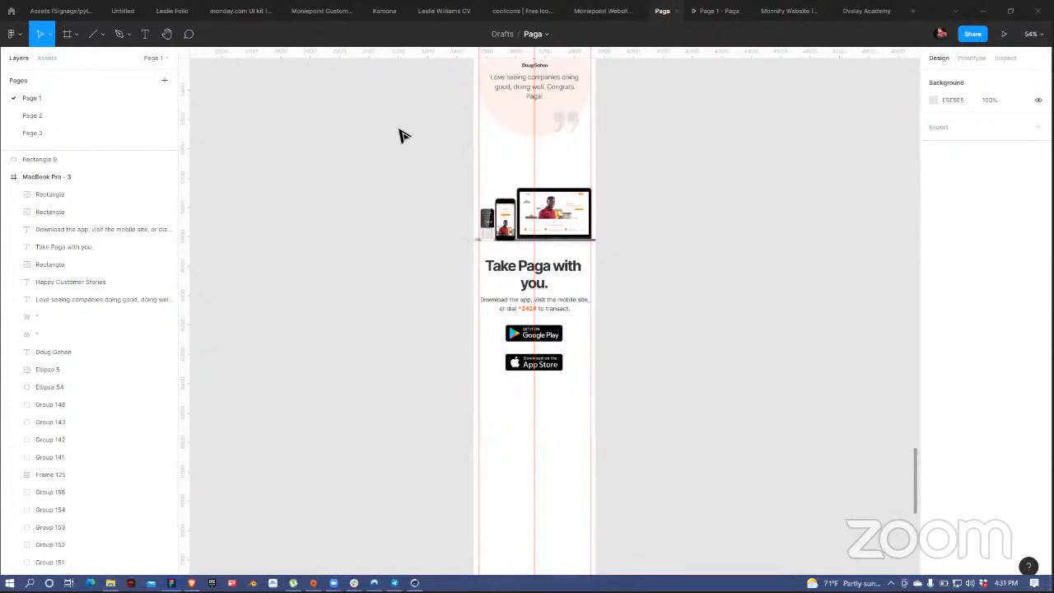
click(549, 233)
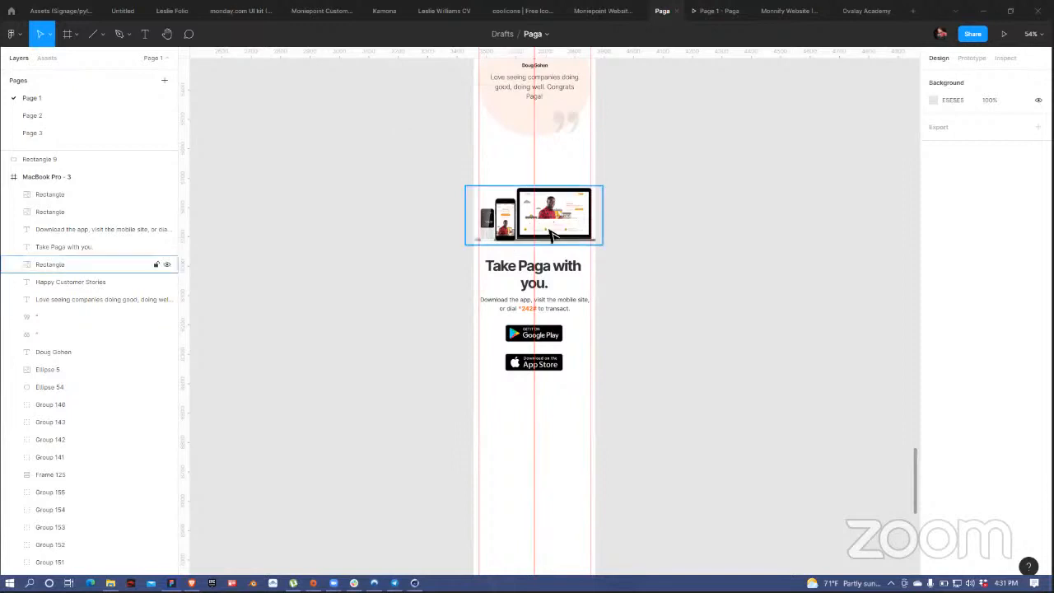
shift+click(536, 284)
shift+click(537, 304)
shift+click(547, 336)
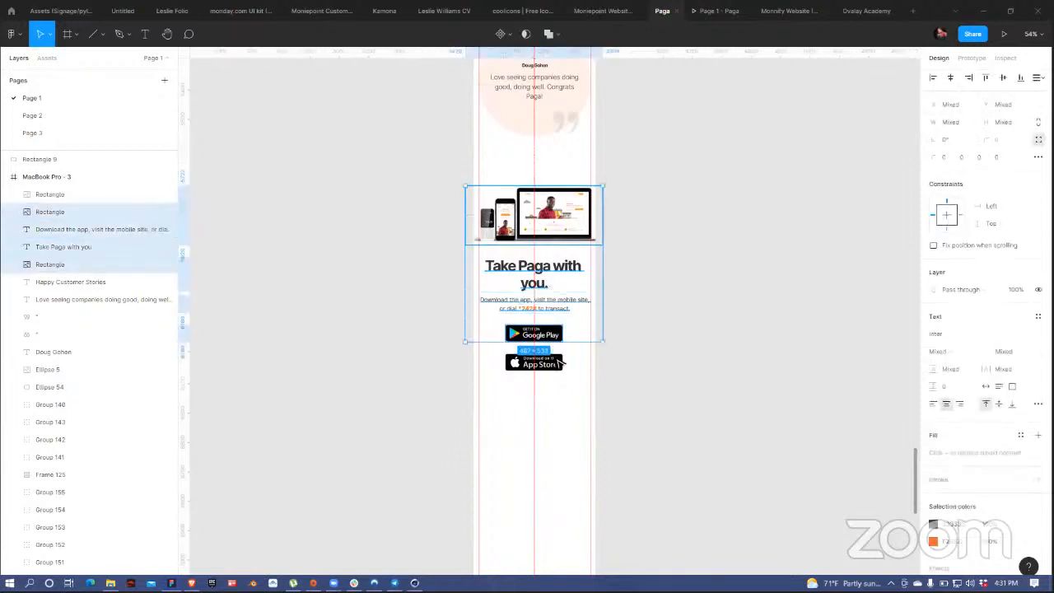
shift+click(559, 363)
drag(561, 236, 560, 216)
Step: Add the Happy Customer Stories card and shift it with the Take Paga section up about 28 px
scroll(626, 216, up, 5)
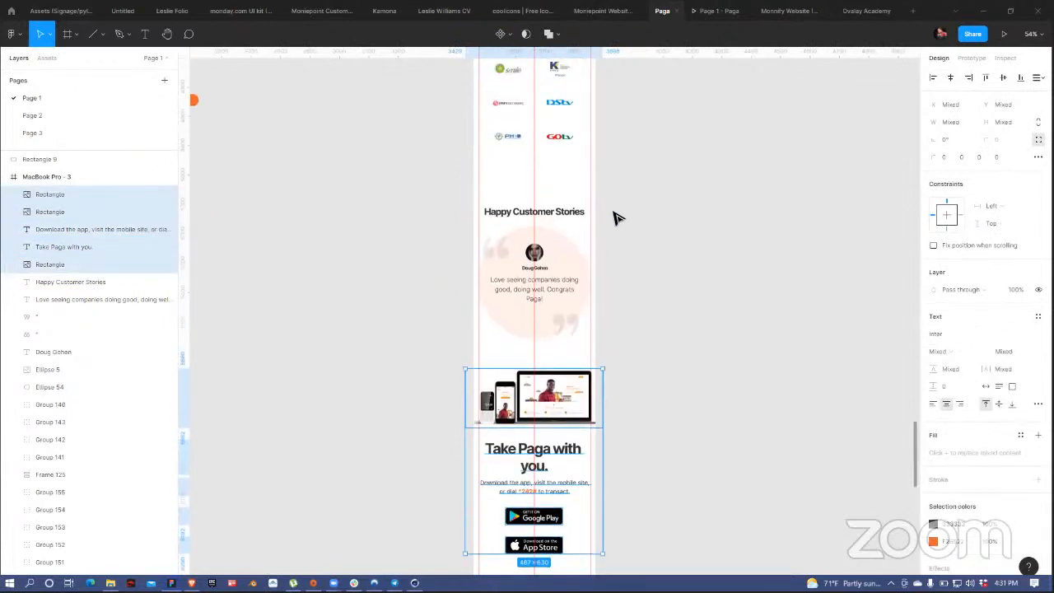
scroll(615, 217, up, 2)
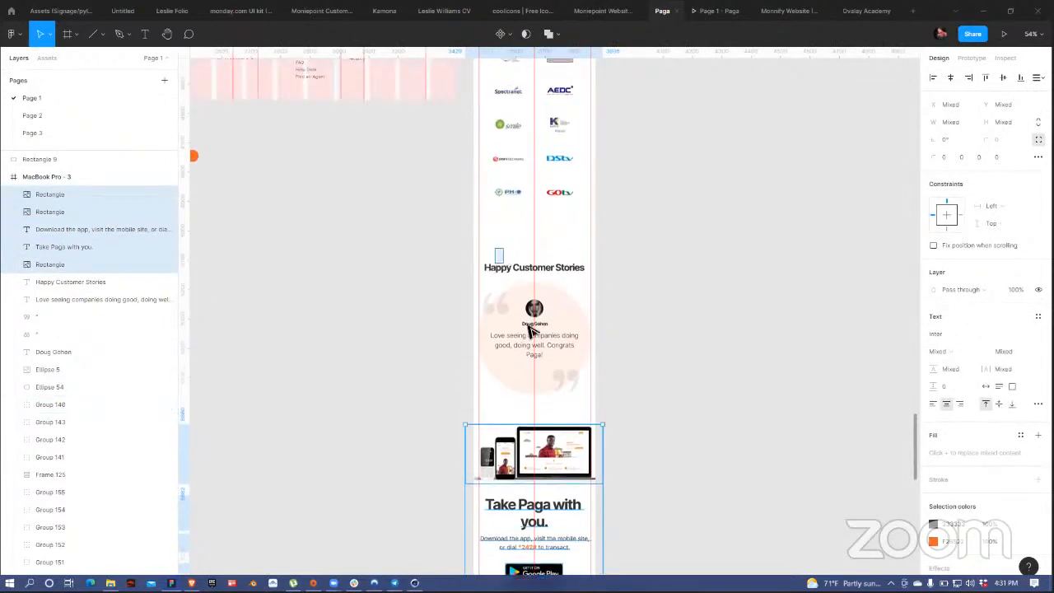
drag(528, 326, 571, 392)
drag(564, 355, 560, 331)
click(651, 341)
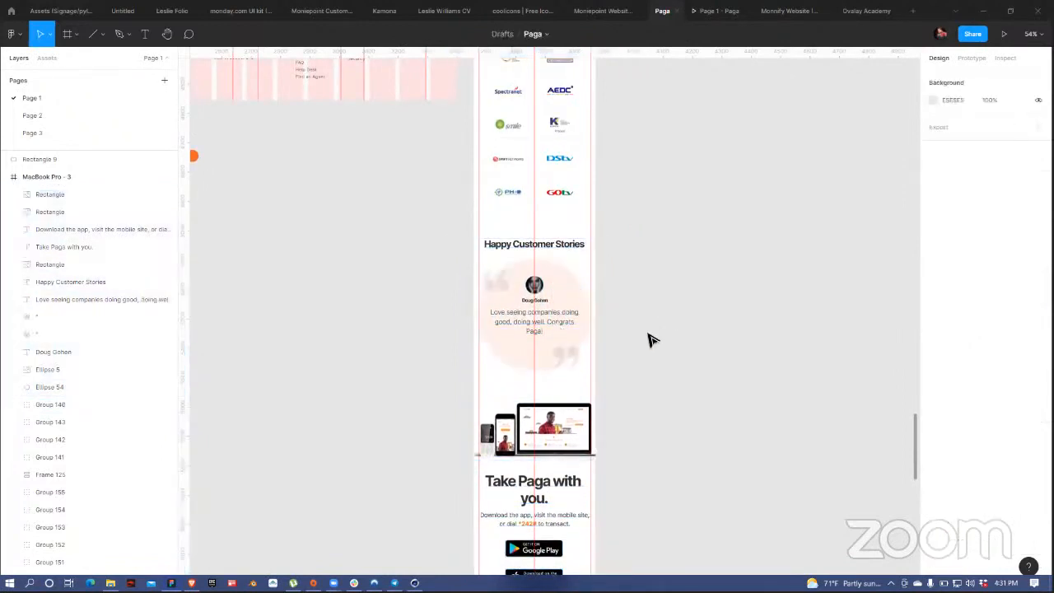
scroll(643, 335, up, 5)
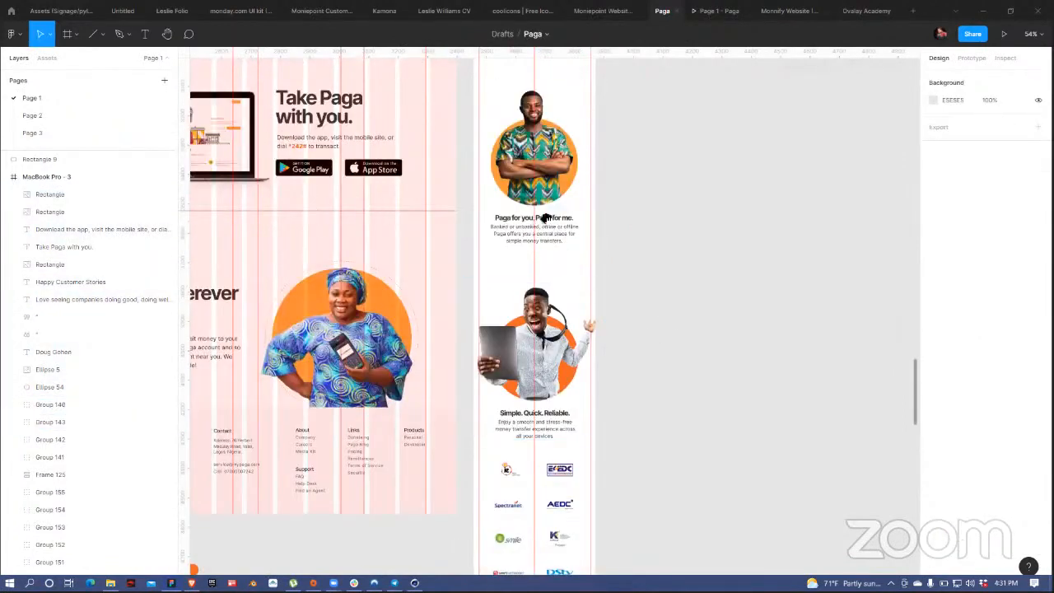
scroll(422, 122, left, 3)
scroll(419, 123, left, 2)
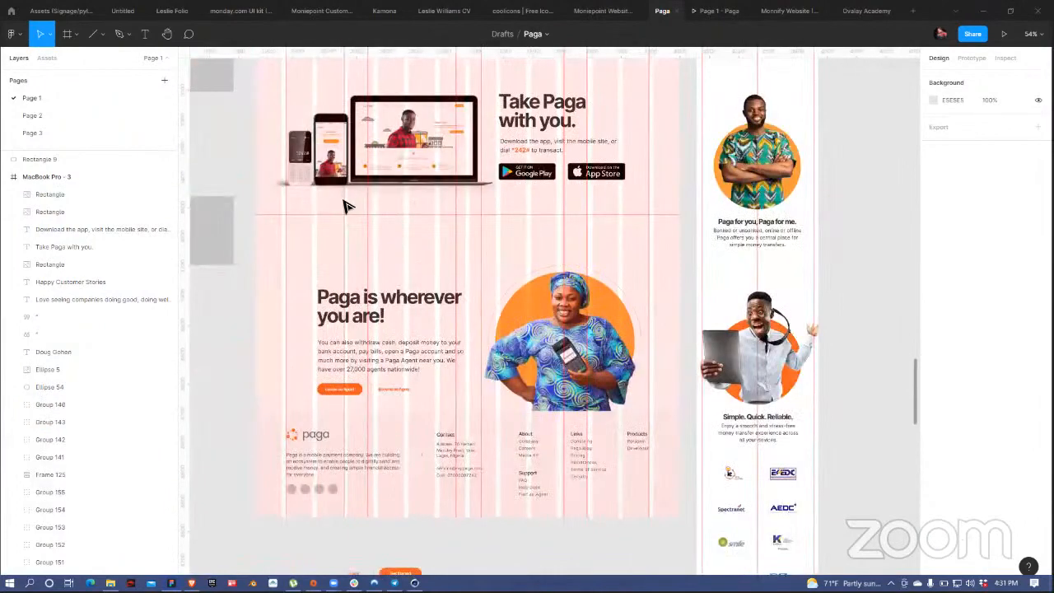
Step: Marquee-select the 'Paga is wherever you are!' heading, paragraph and buttons, then deselect
scroll(344, 200, down, 2)
scroll(344, 200, right, 1)
click(344, 171)
drag(249, 128, 414, 252)
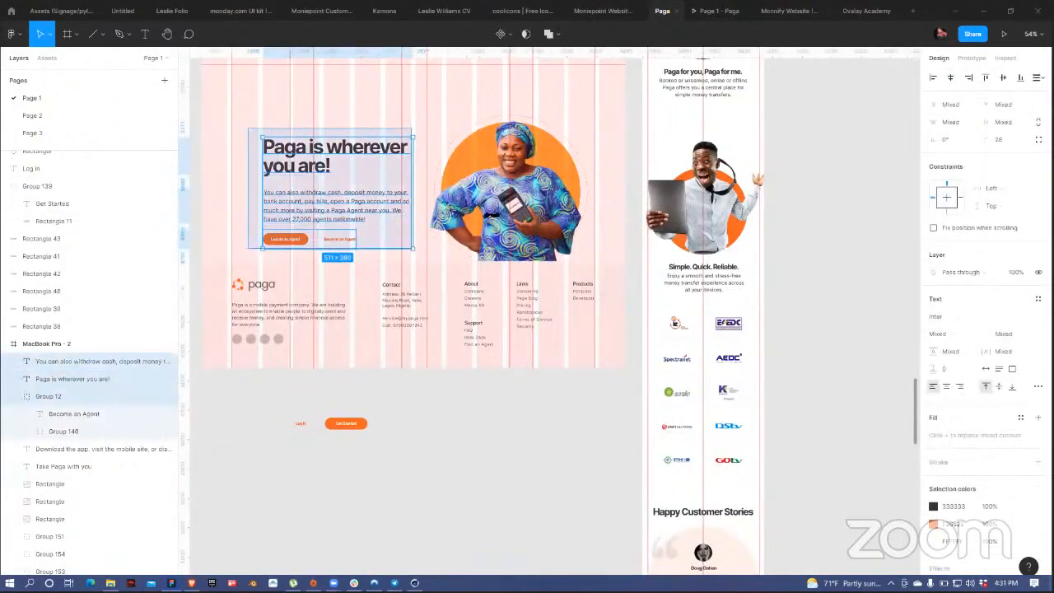
key(Escape)
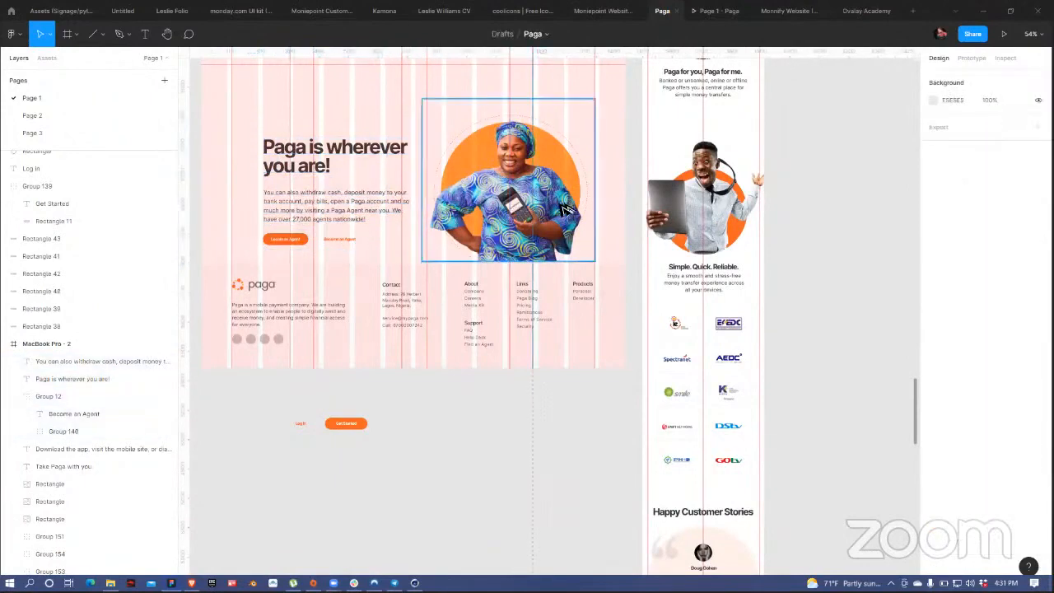
Step: Move the woman's image (Frame 138) onto empty canvas beside the mobile page
drag(565, 210, 921, 331)
scroll(754, 188, down, 3)
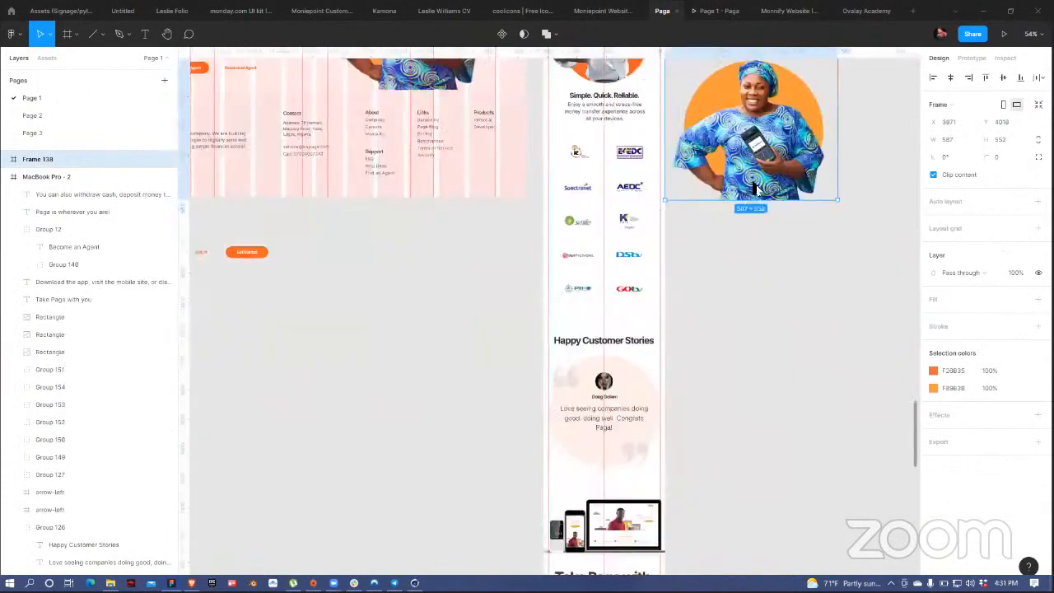
scroll(769, 248, down, 2)
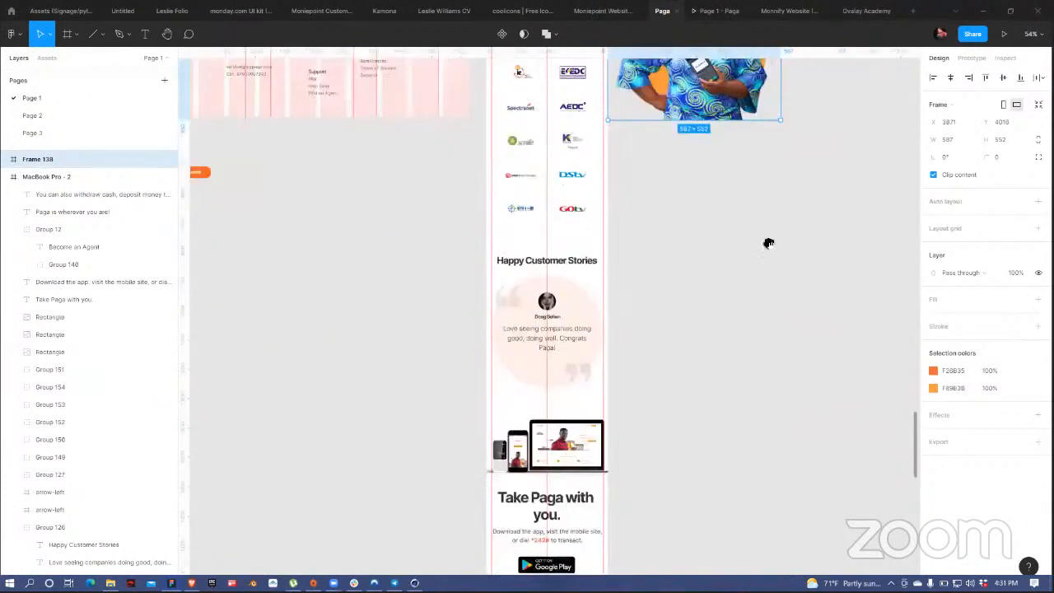
scroll(724, 227, down, 2)
scroll(683, 139, up, 4)
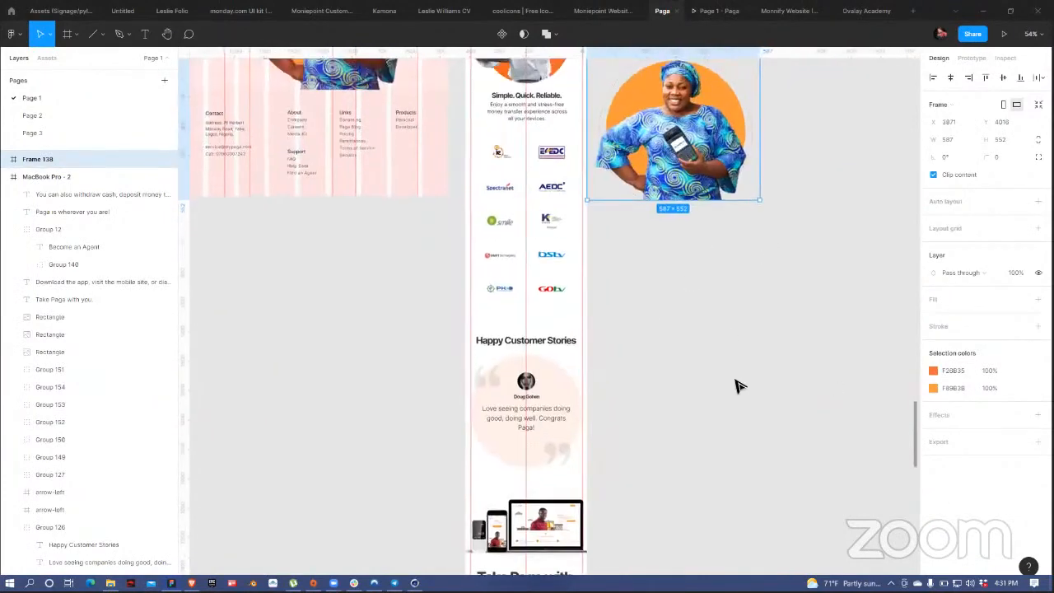
drag(736, 380, 375, 413)
Step: Alt-drag a copy of the heading, paragraph and two buttons beside the mobile page
scroll(391, 91, up, 2)
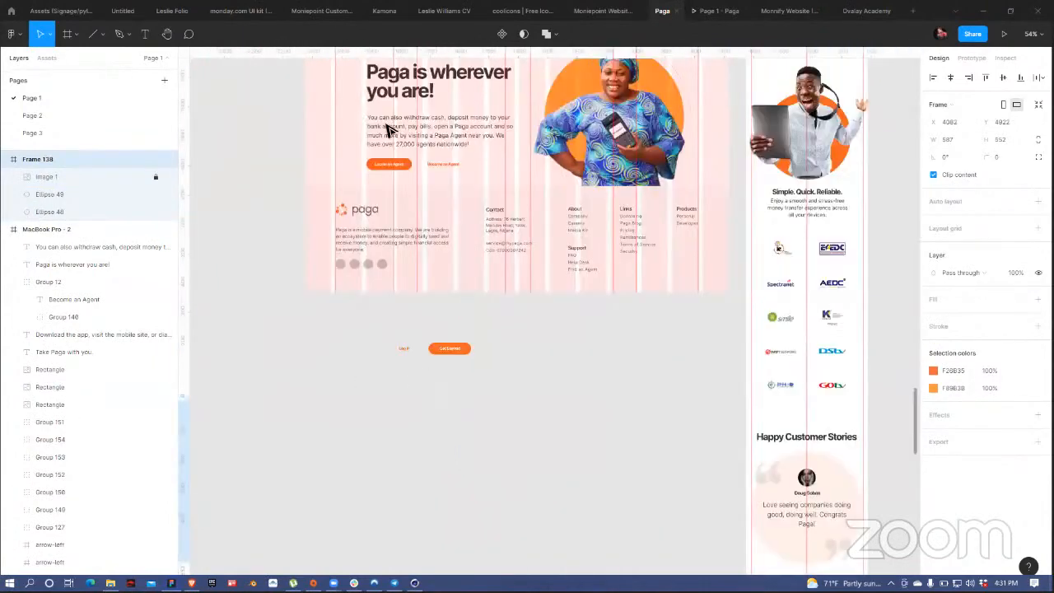
click(389, 125)
shift+click(391, 160)
shift+click(361, 200)
drag(366, 206, 739, 321)
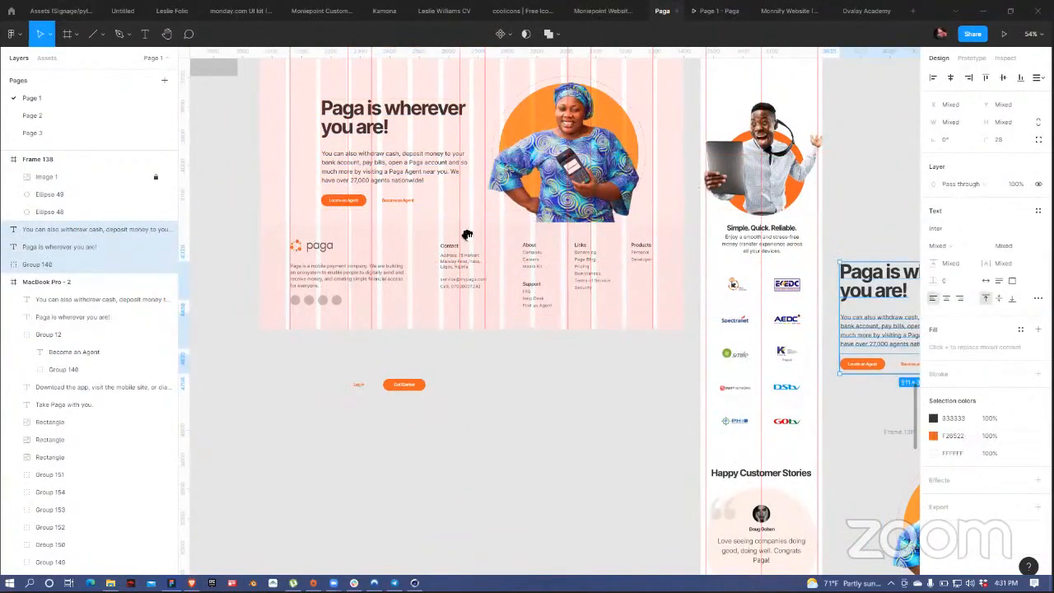
Step: Pan to the copied section beside the mobile frame, deselect it, and select the 'Take Paga with you.' heading
scroll(469, 236, right, 5)
scroll(469, 237, down, 2)
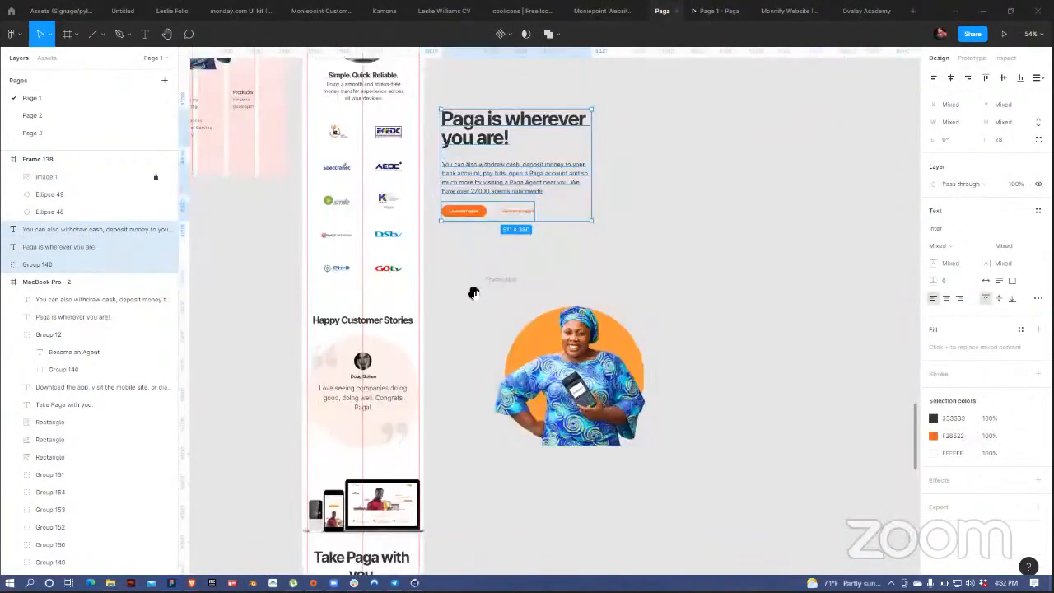
scroll(555, 169, down, 3)
scroll(555, 170, left, 3)
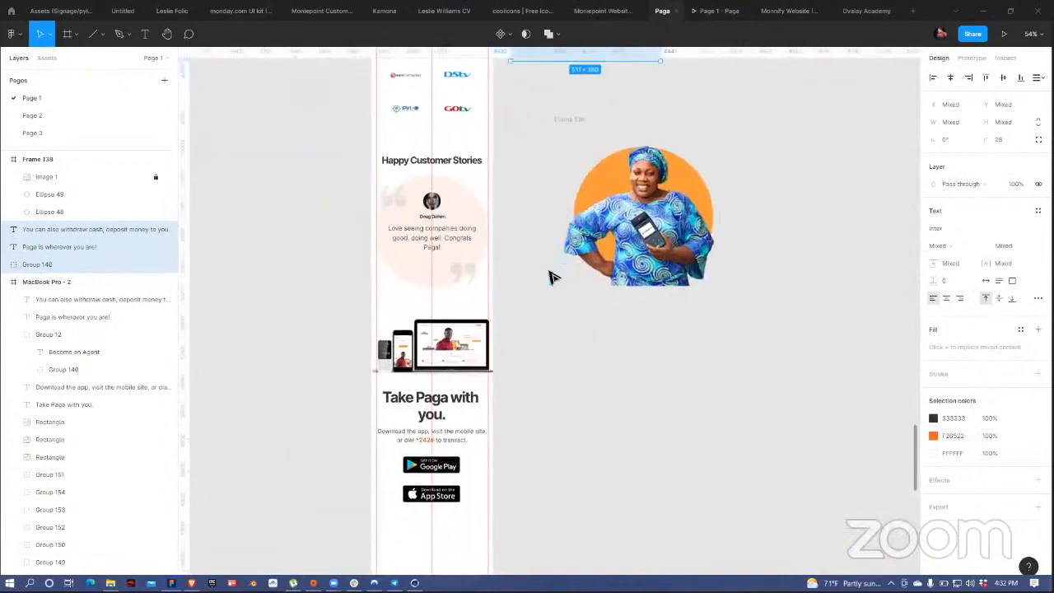
scroll(542, 277, down, 4)
drag(556, 209, 571, 495)
drag(558, 97, 566, 146)
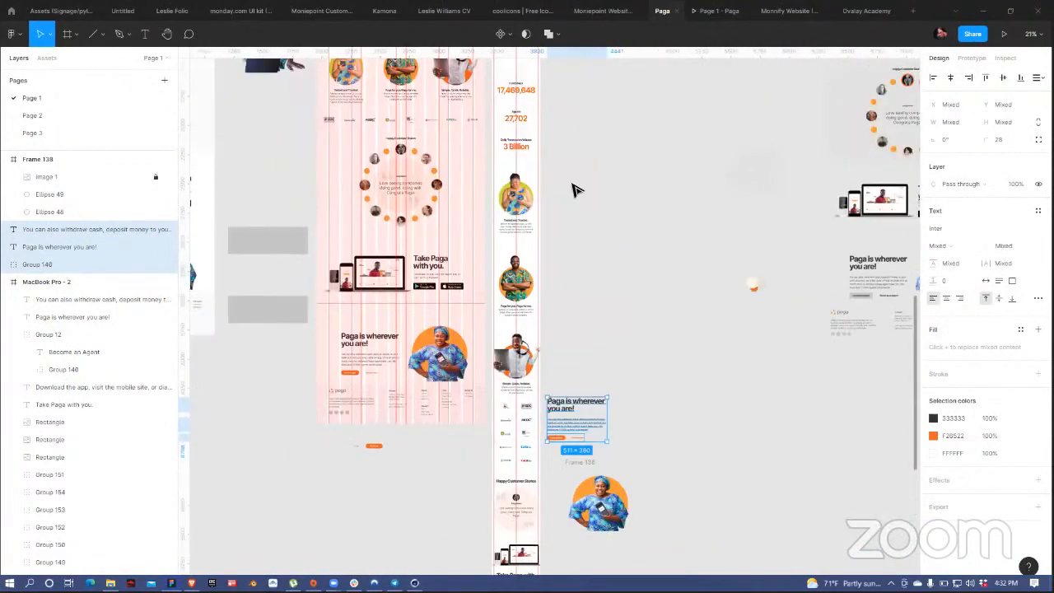
scroll(573, 183, down, 4)
click(646, 140)
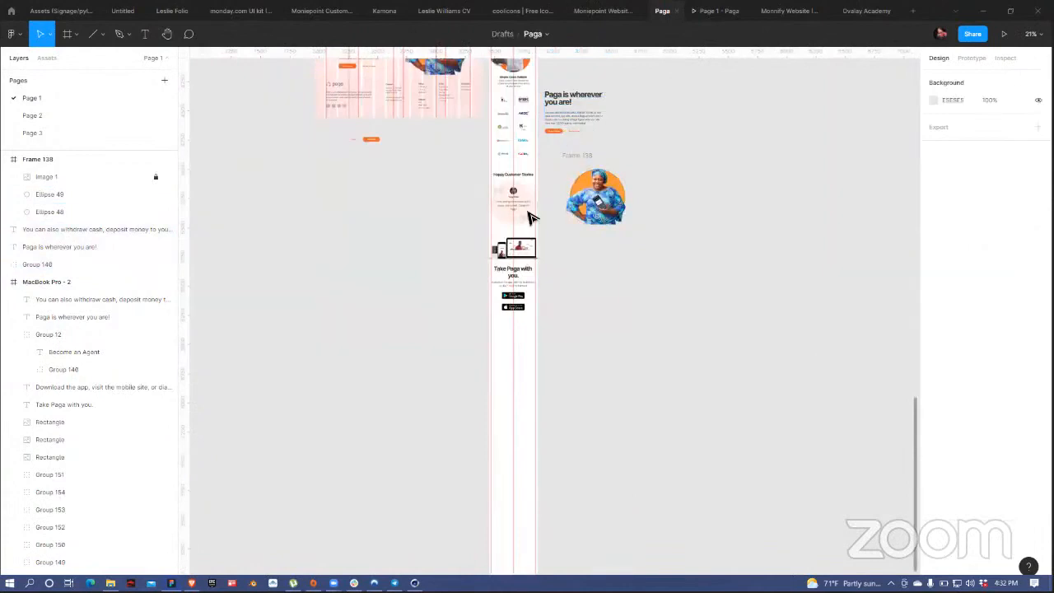
click(521, 269)
Step: Duplicate the 'Take Paga with you.' heading below the badges and retype it as 'Paga is wherever / you are.'
scroll(516, 272, up, 5)
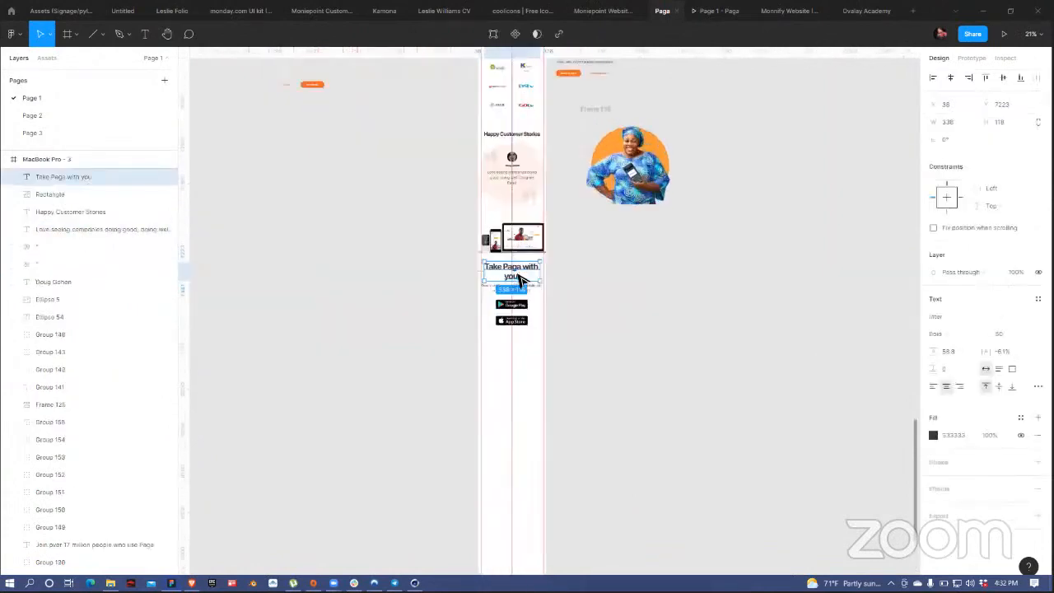
drag(526, 263, 524, 446)
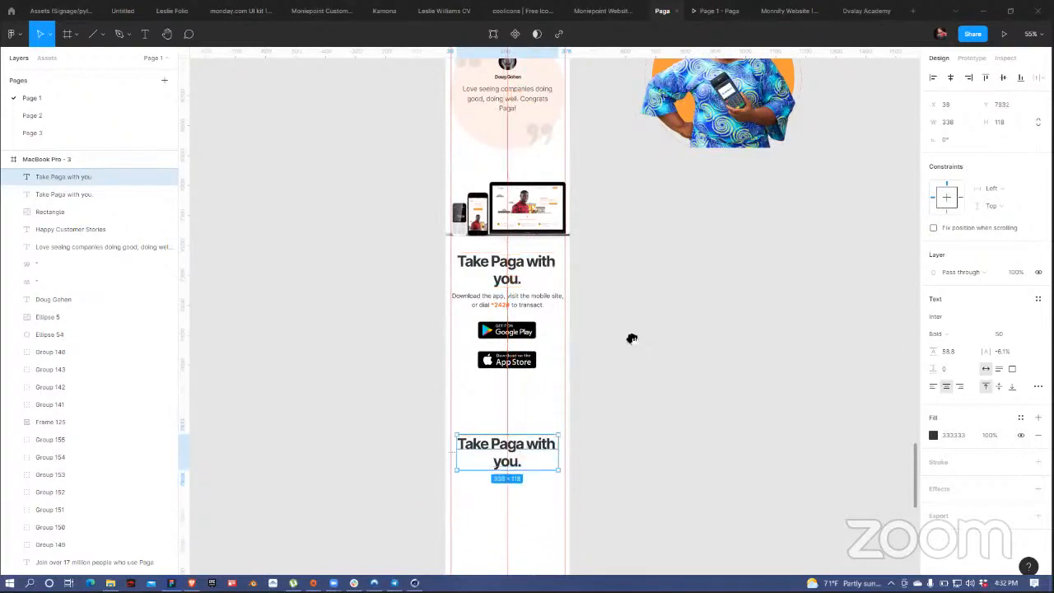
scroll(631, 339, up, 5)
scroll(628, 172, down, 3)
scroll(490, 419, down, 3)
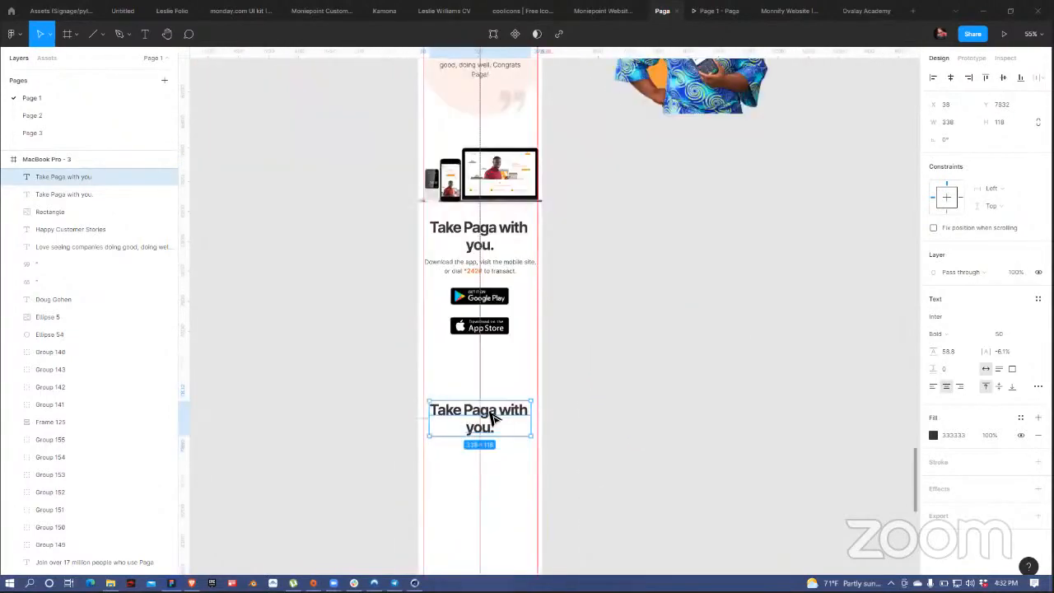
double_click(520, 427)
text(Paga)
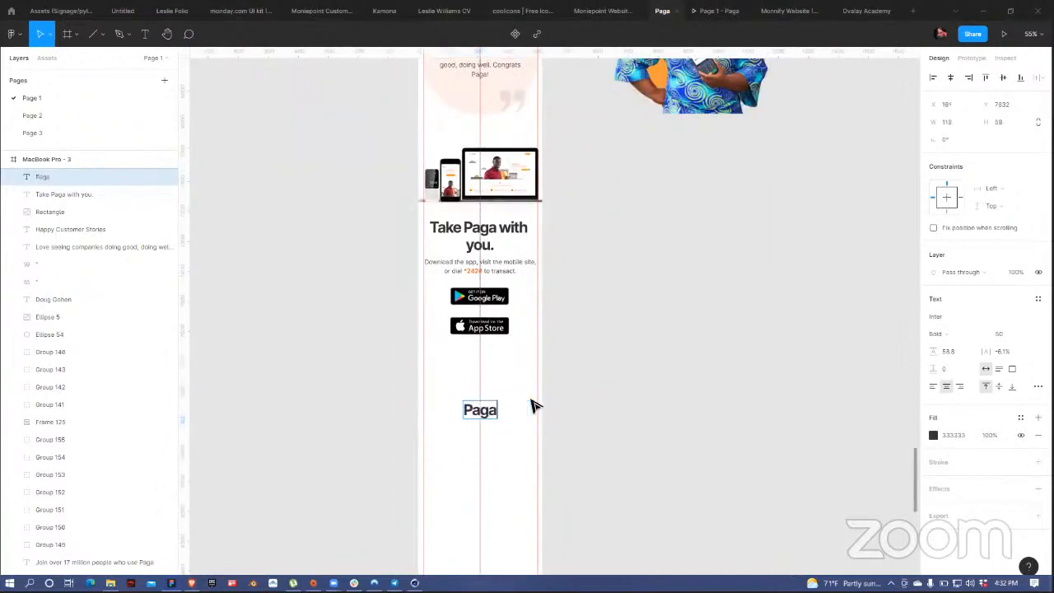
text( is wherever)
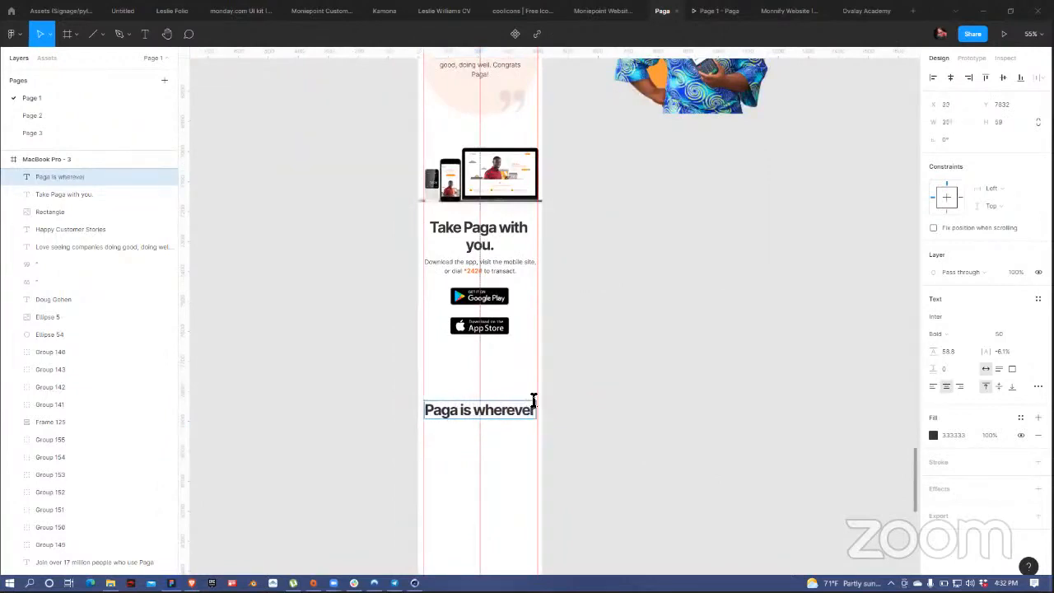
key(Return)
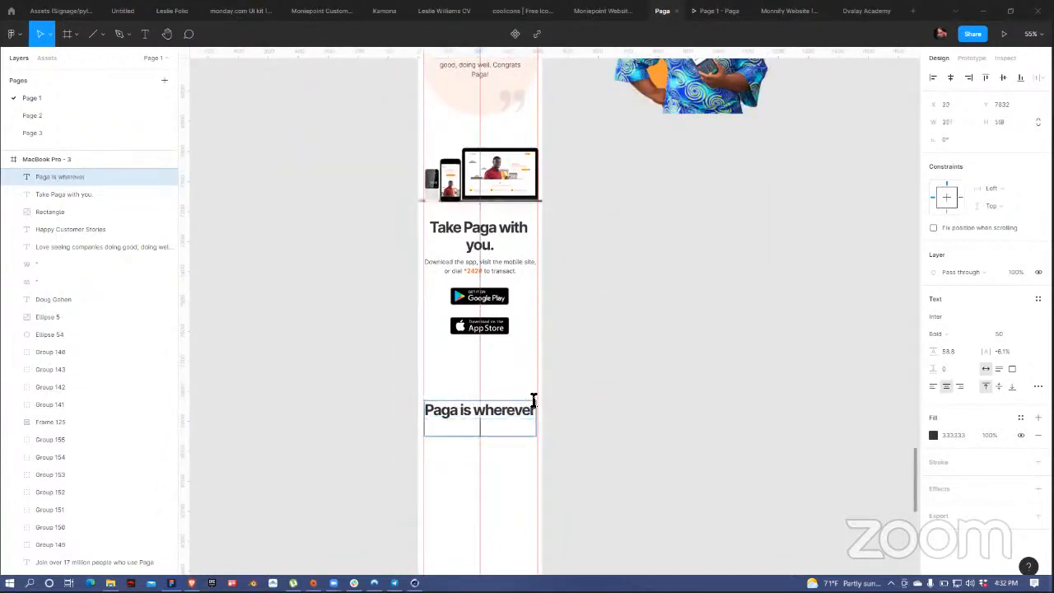
text(you are.)
key(Escape)
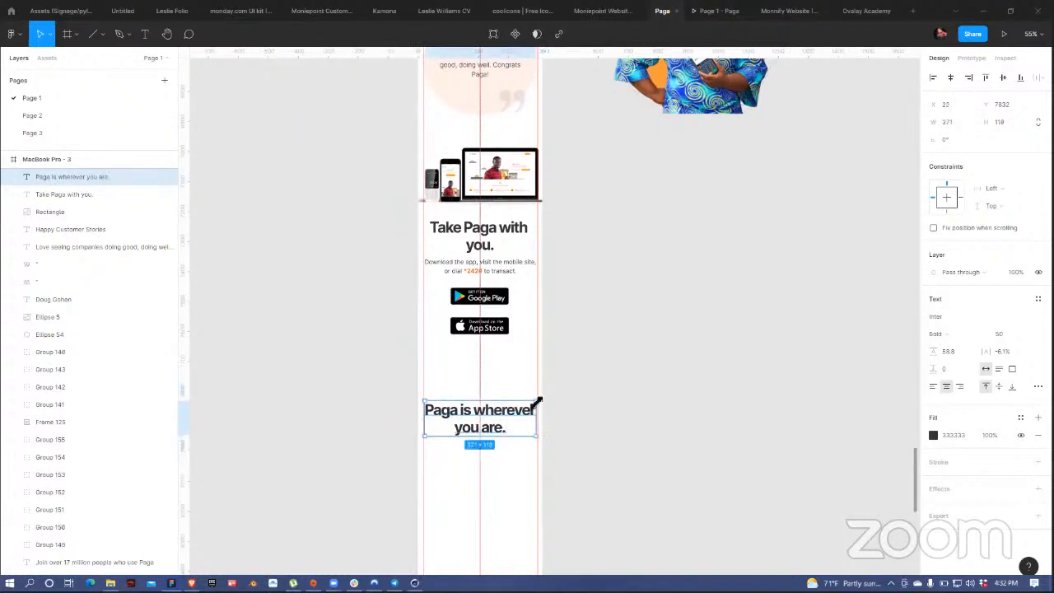
Step: Delete the trailing period from the new 'Paga is wherever you are' heading
double_click(505, 435)
key(BackSpace)
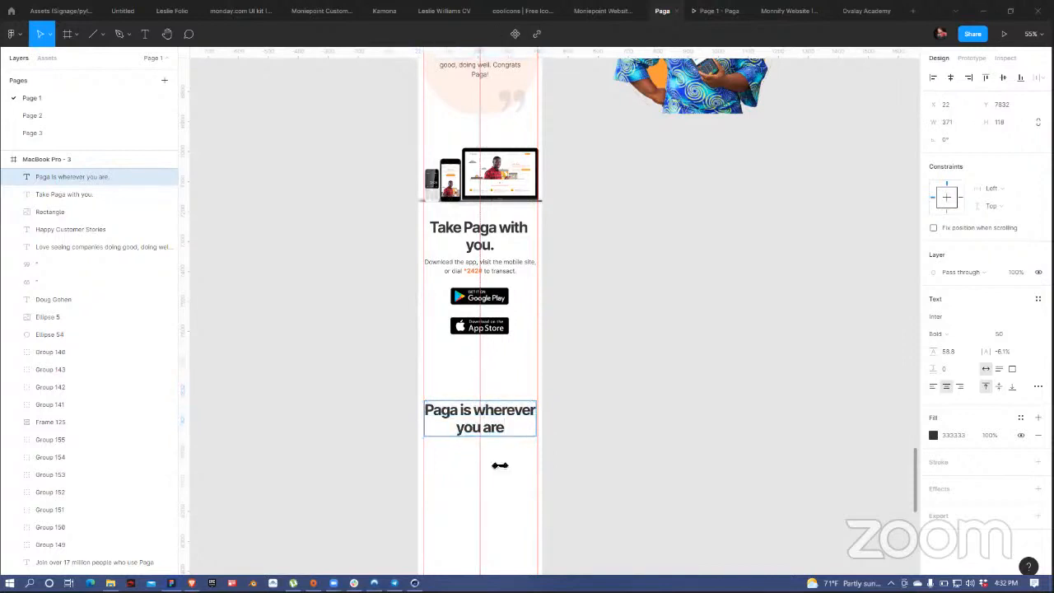
click(498, 246)
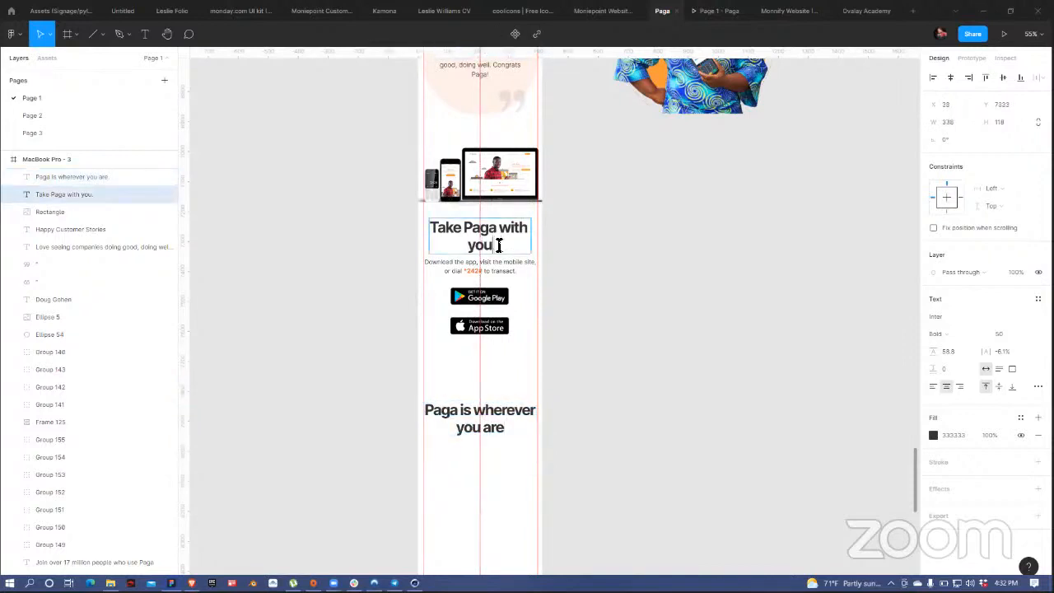
key(Escape)
scroll(634, 185, up, 3)
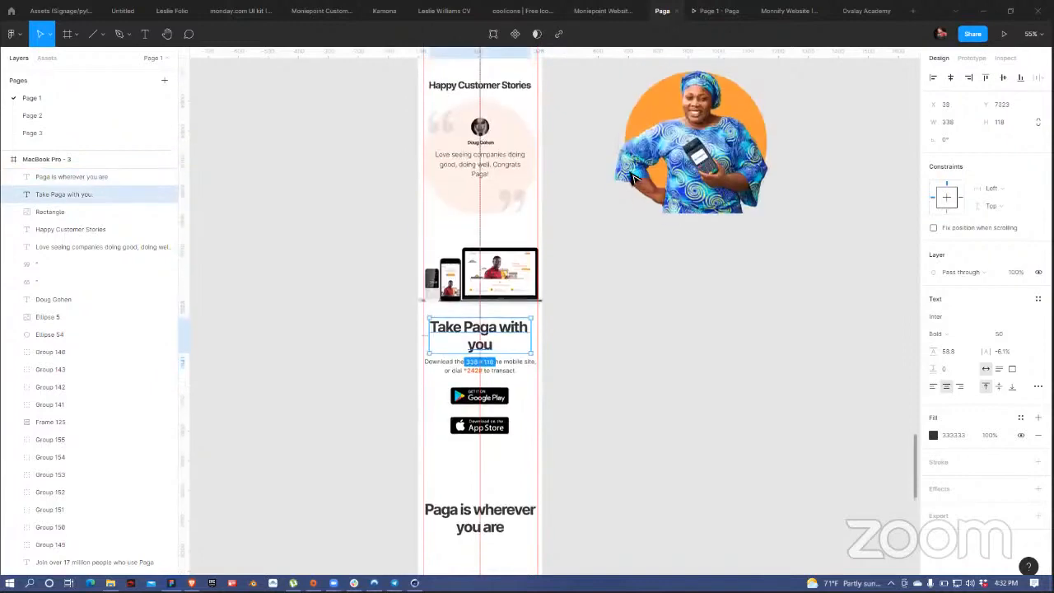
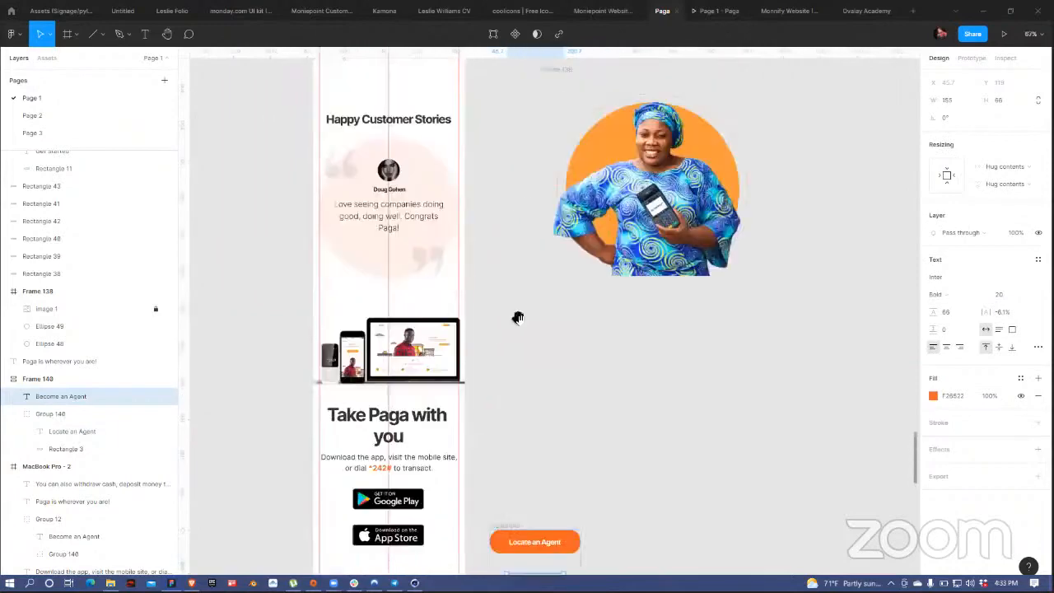
Step: Select the frame stacking the 'Locate an Agent' button and 'Become an Agent' link
scroll(543, 206, up, 15)
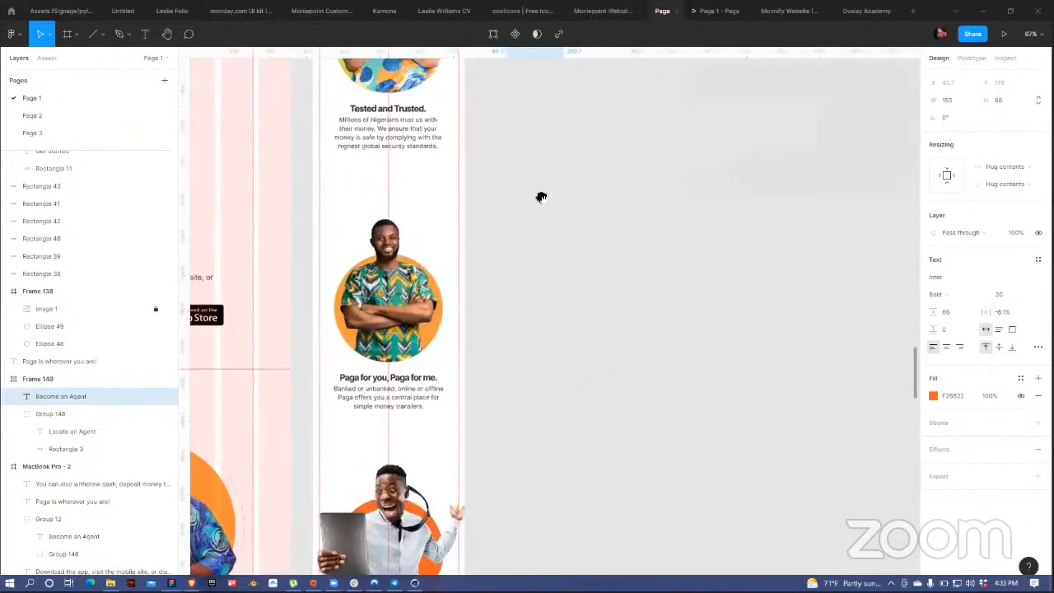
scroll(574, 248, left, 3)
scroll(569, 206, up, 10)
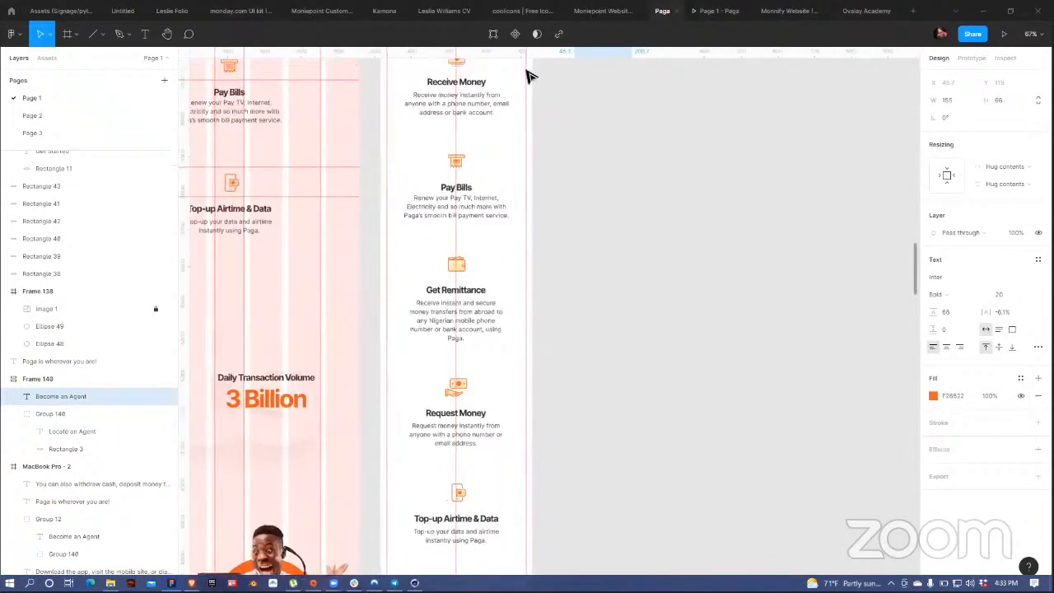
scroll(519, 79, left, 2)
click(494, 81)
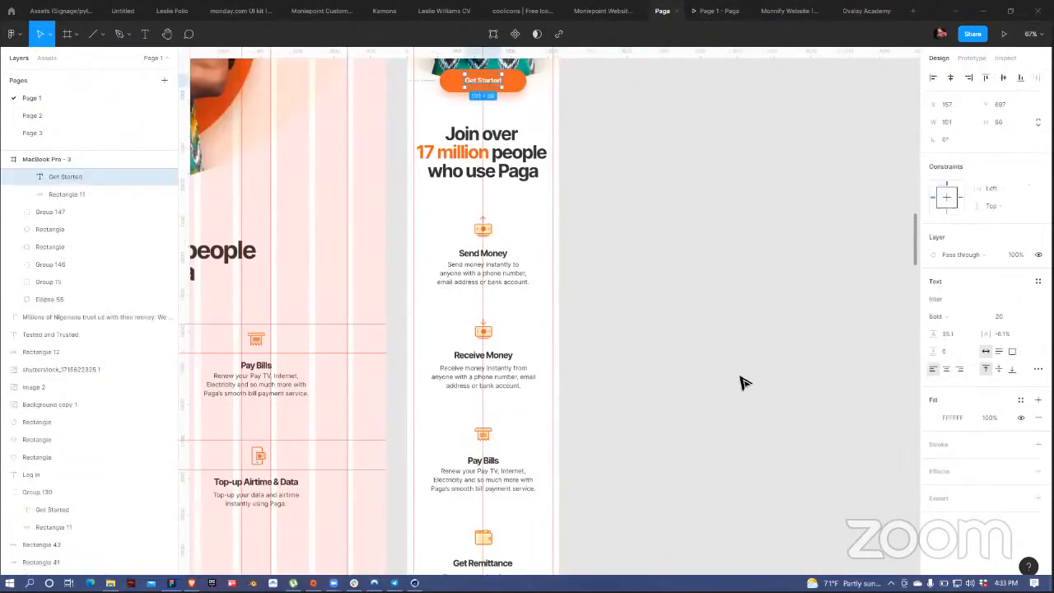
scroll(741, 384, down, 15)
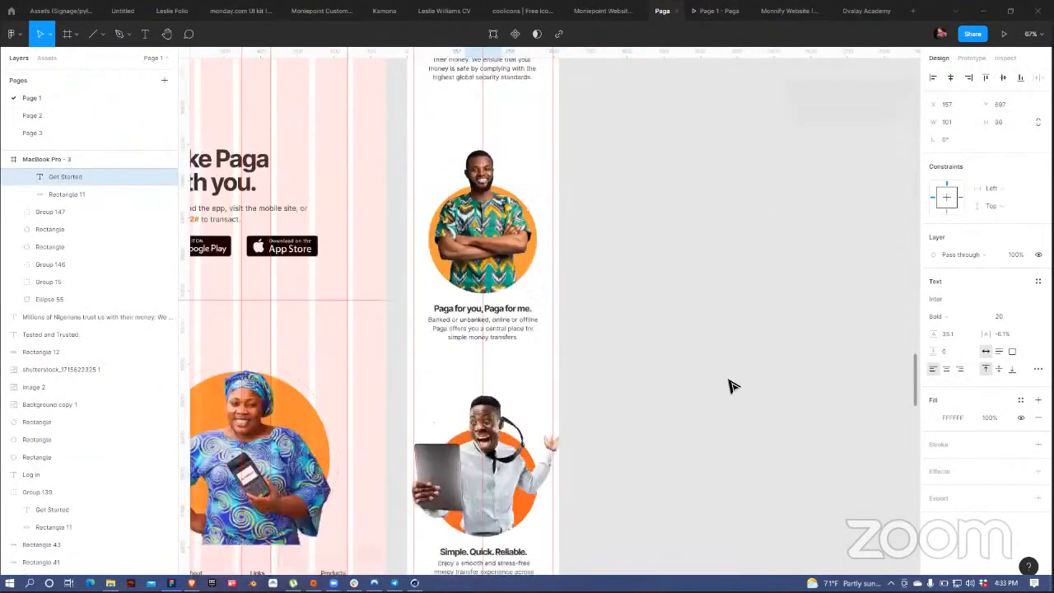
scroll(730, 386, down, 15)
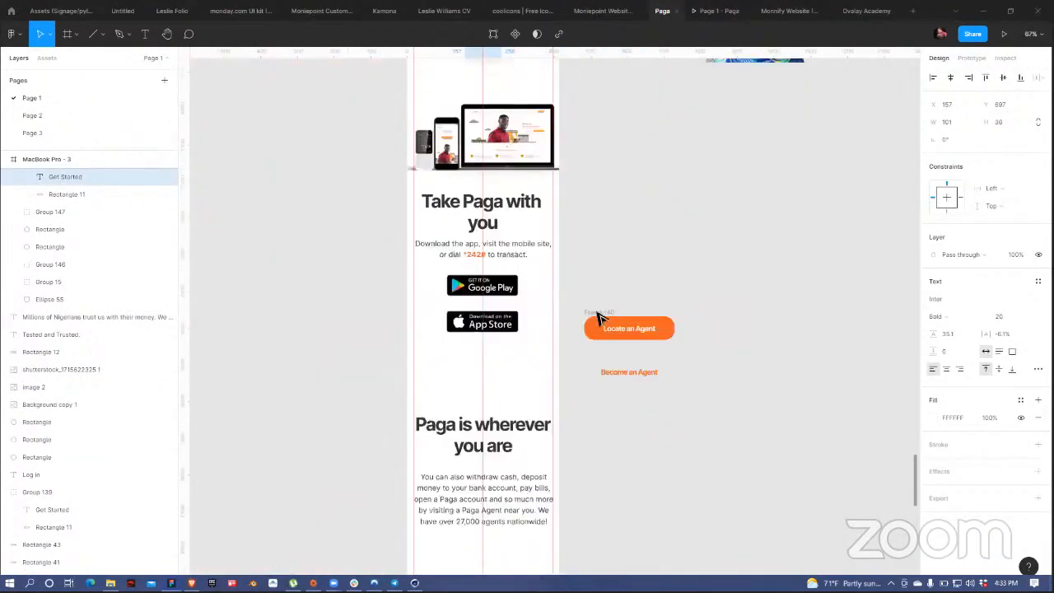
click(598, 313)
scroll(857, 181, down, 5)
scroll(857, 181, left, 3)
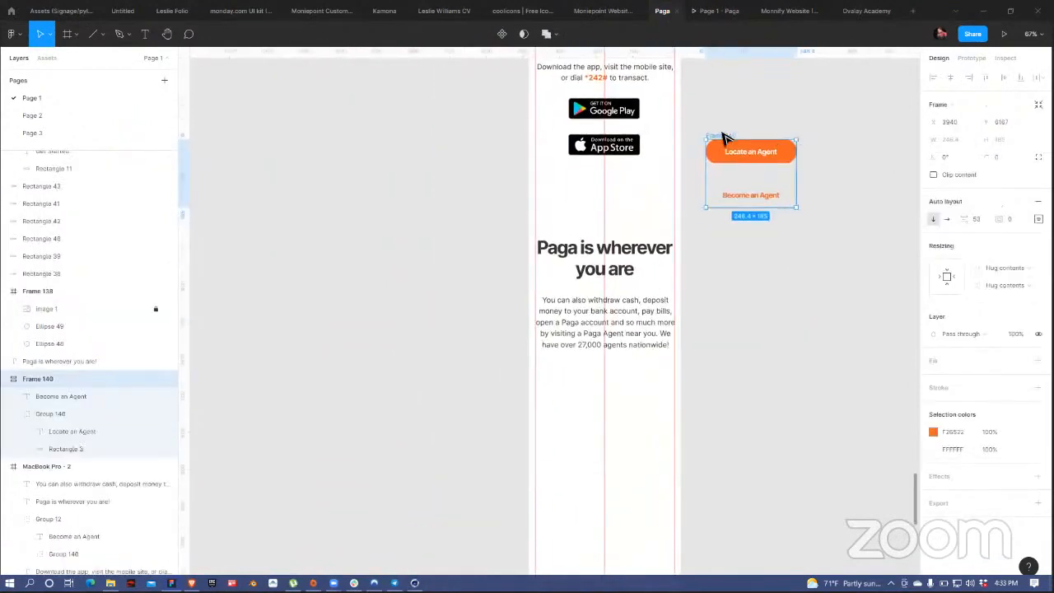
Step: Move the agent button frame into the mobile page below the 'Paga is wherever you are' paragraph
drag(673, 300, 575, 359)
drag(657, 398, 663, 397)
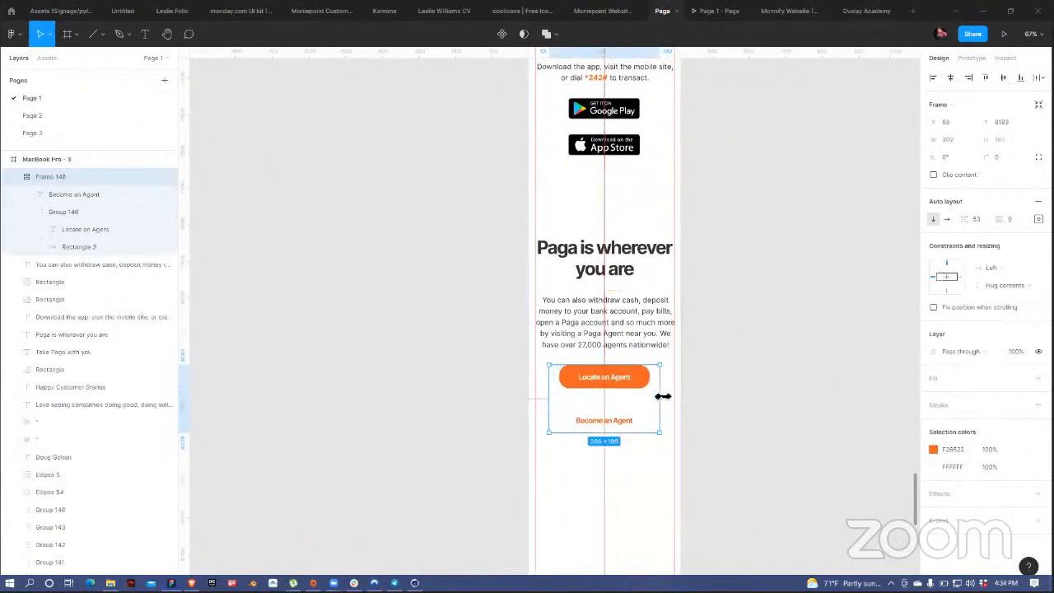
key(ctrl+z)
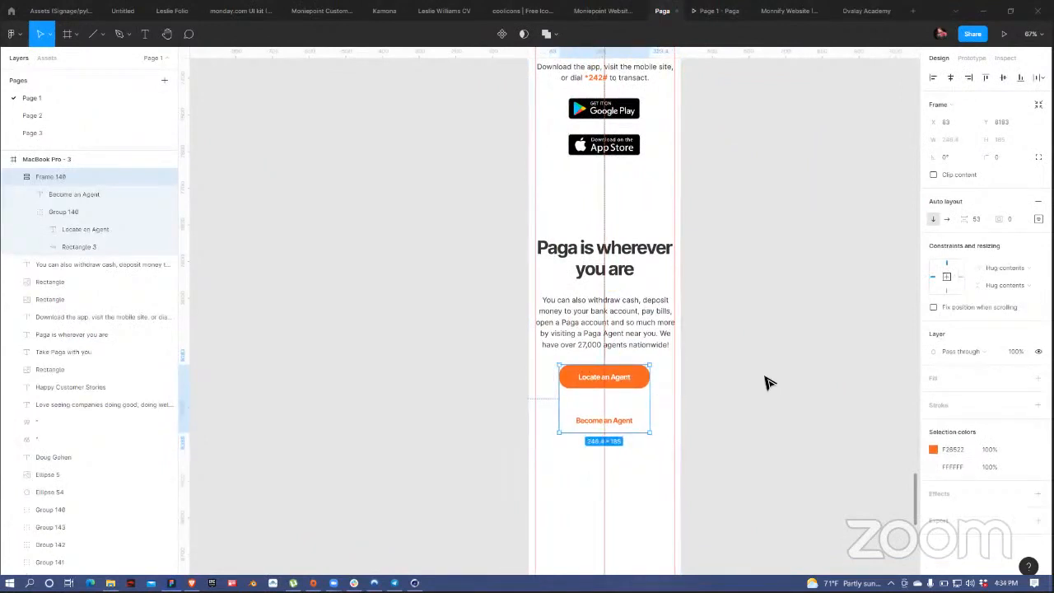
click(636, 384)
drag(659, 377, 667, 378)
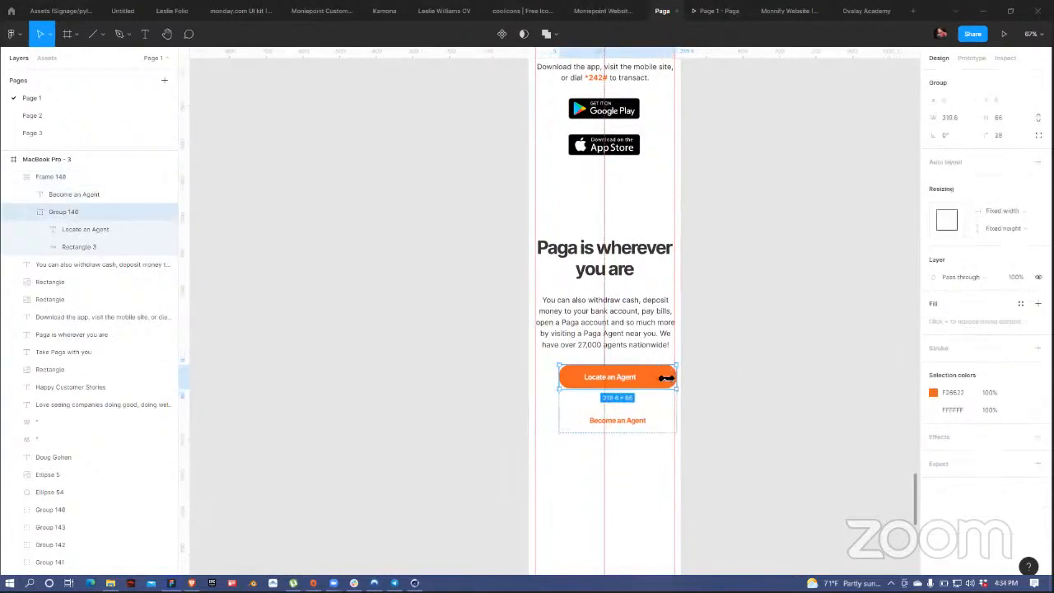
key(ctrl+z)
click(713, 393)
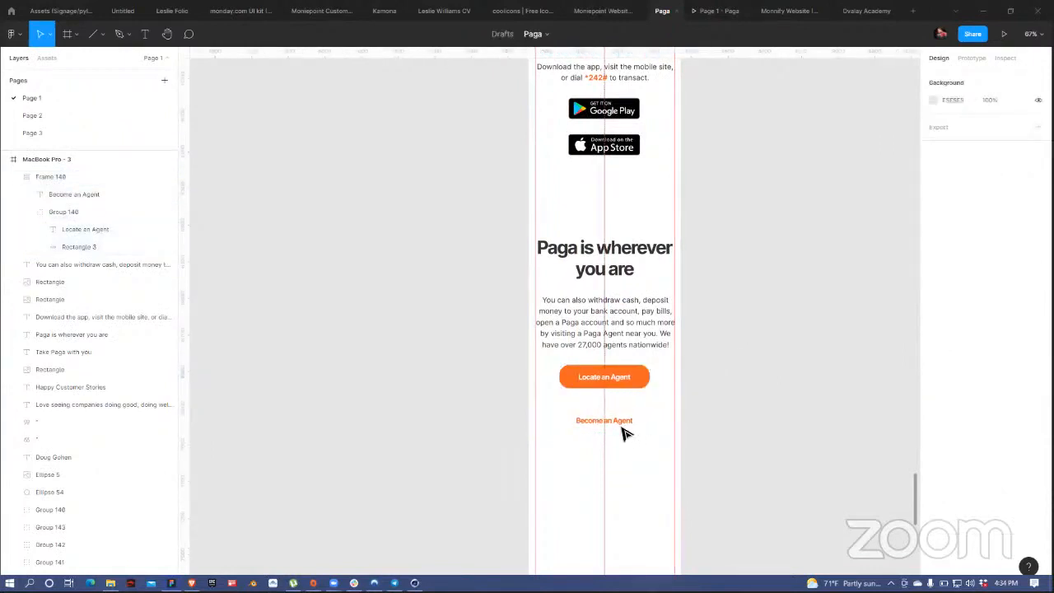
click(636, 380)
ctrl+scroll(780, 288, down, 5)
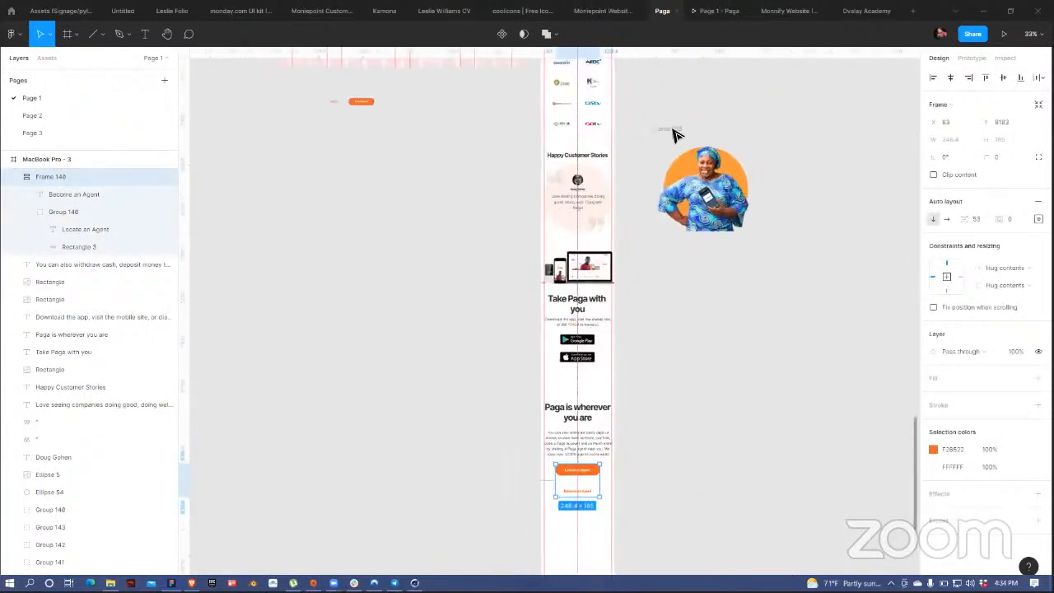
Step: Shift the heading, paragraph and agent buttons down to make room for the image
drag(673, 128, 613, 344)
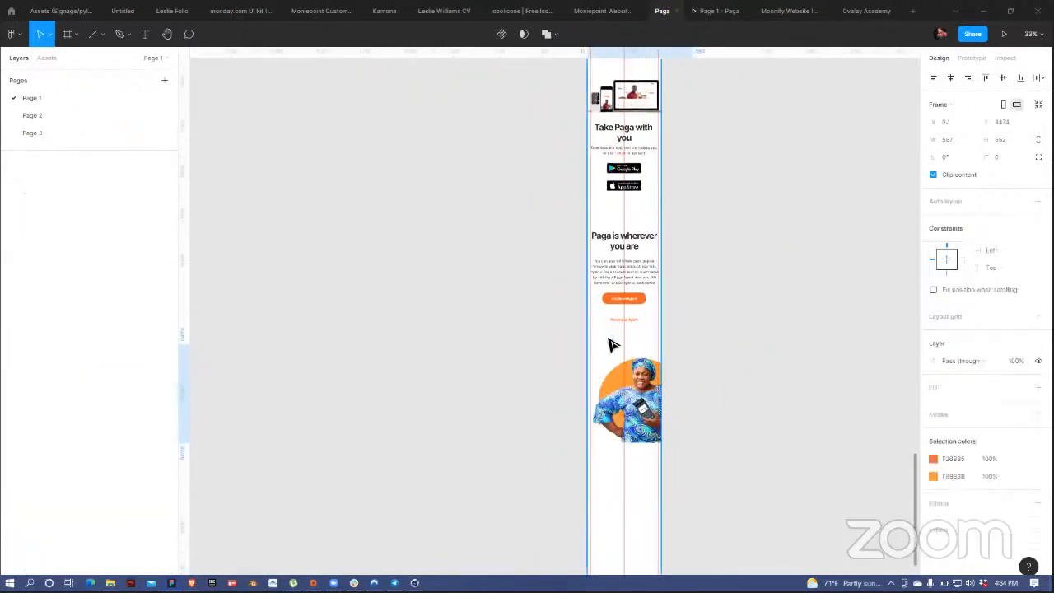
key(ctrl+z)
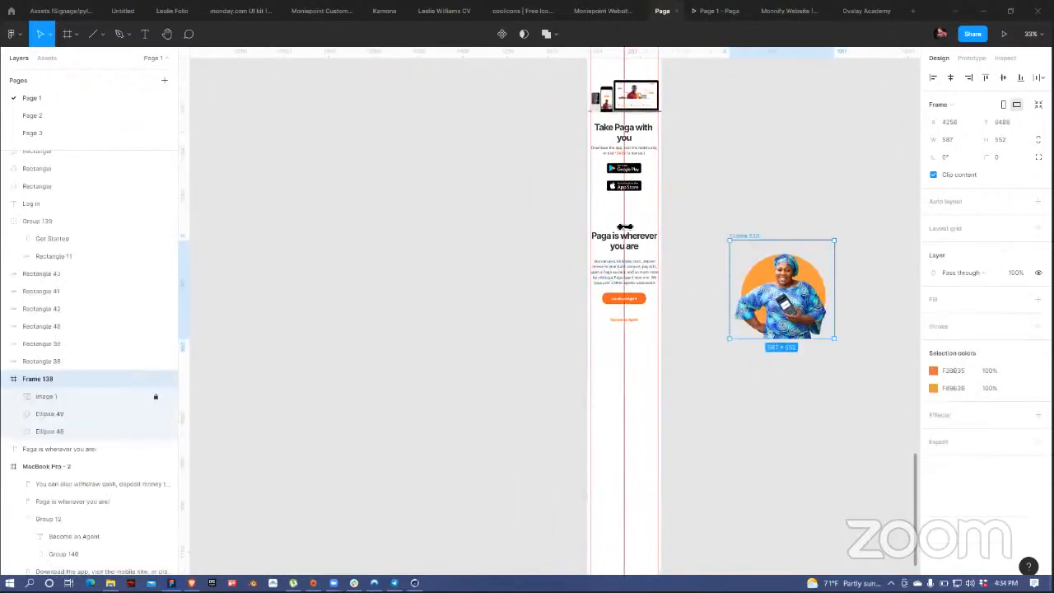
key(Escape)
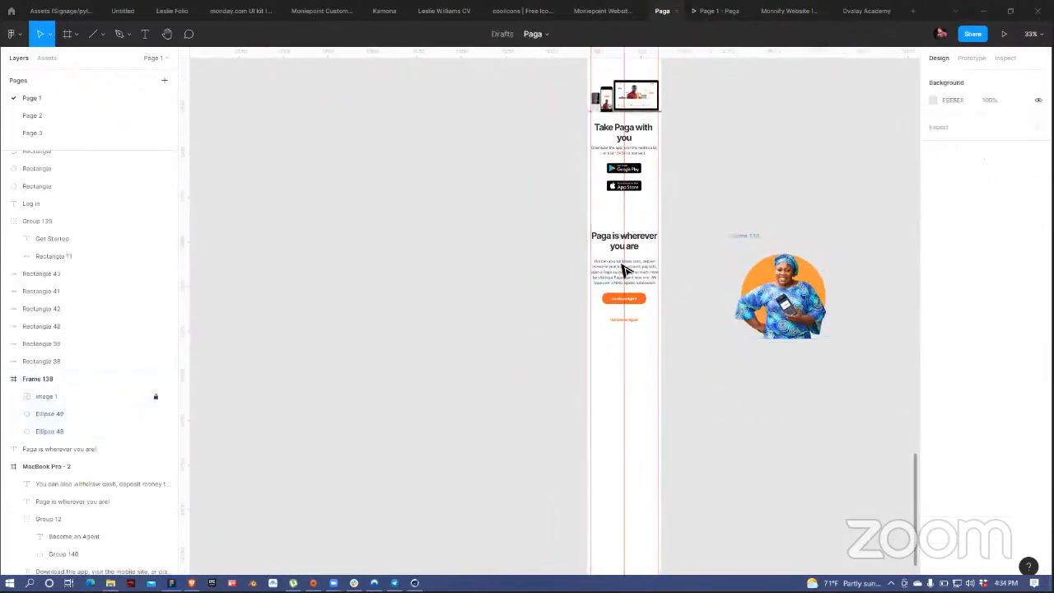
drag(610, 223, 636, 338)
drag(640, 275, 636, 370)
Step: Move the woman-with-terminal image into the mobile page, shrinking it to about 486 × 457
click(766, 241)
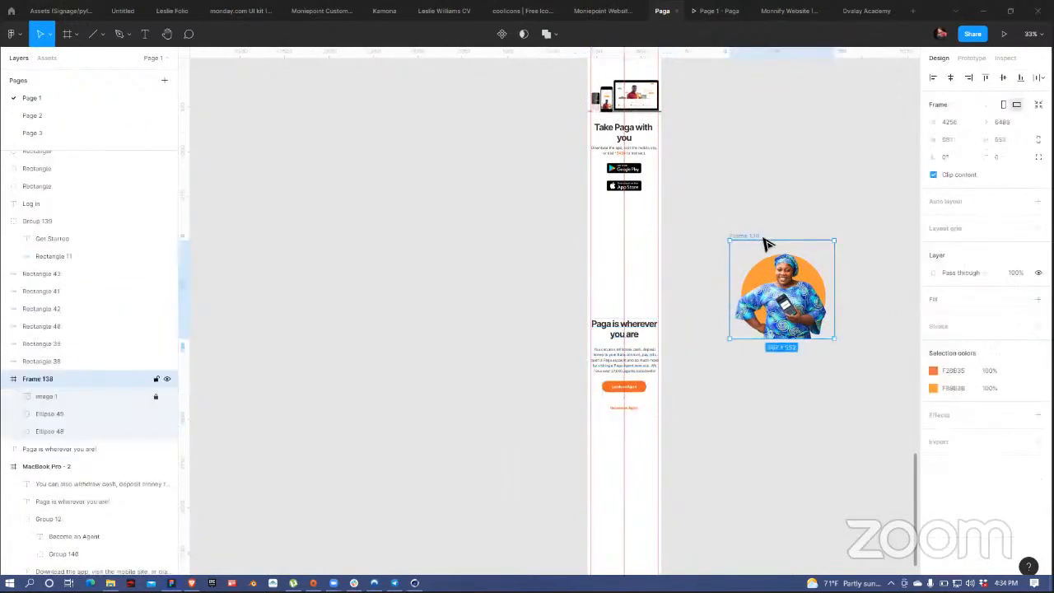
drag(754, 240, 593, 206)
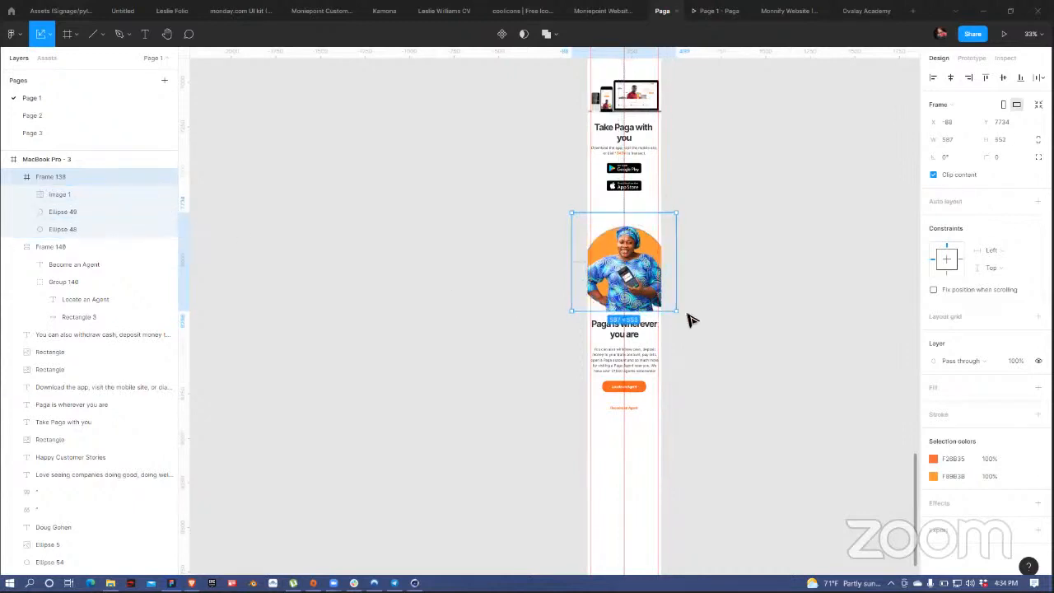
drag(682, 315, 642, 263)
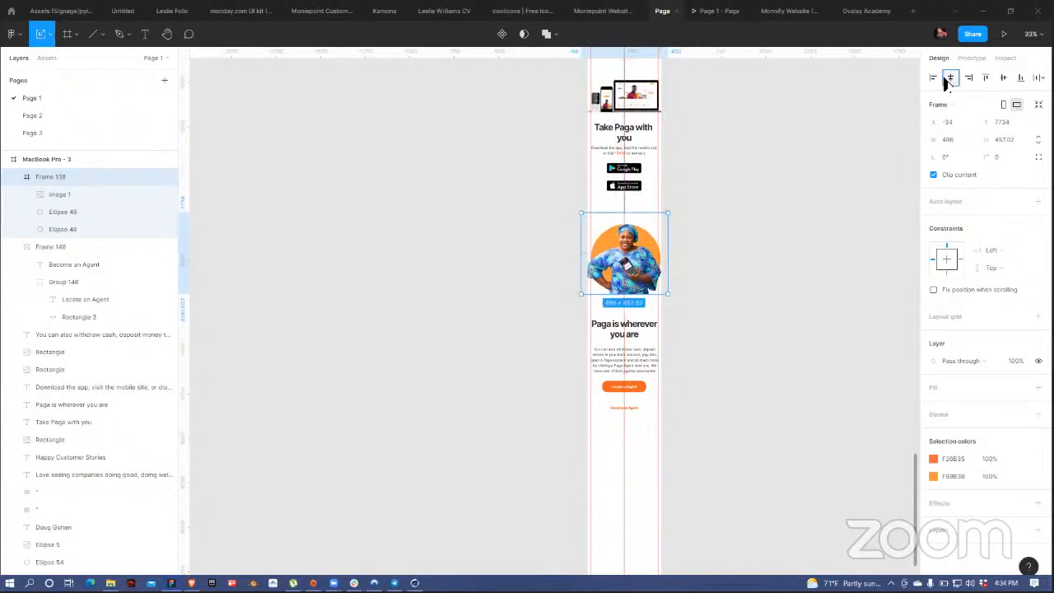
drag(641, 271, 639, 275)
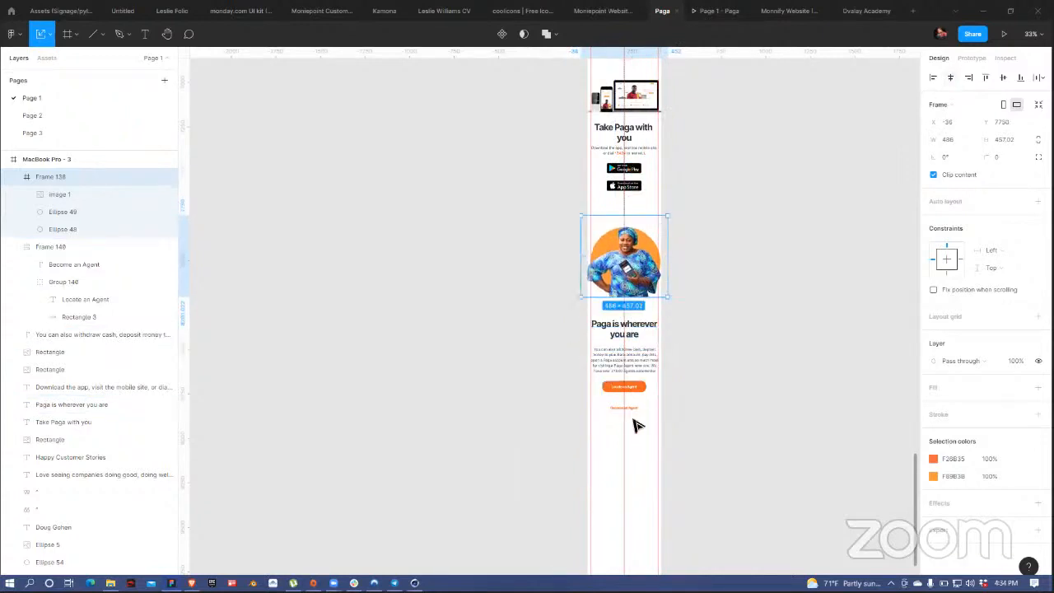
drag(635, 423, 633, 322)
Step: Group the desktop footer's Contact heading, address, e-mail and phone lines into Group 157
click(708, 275)
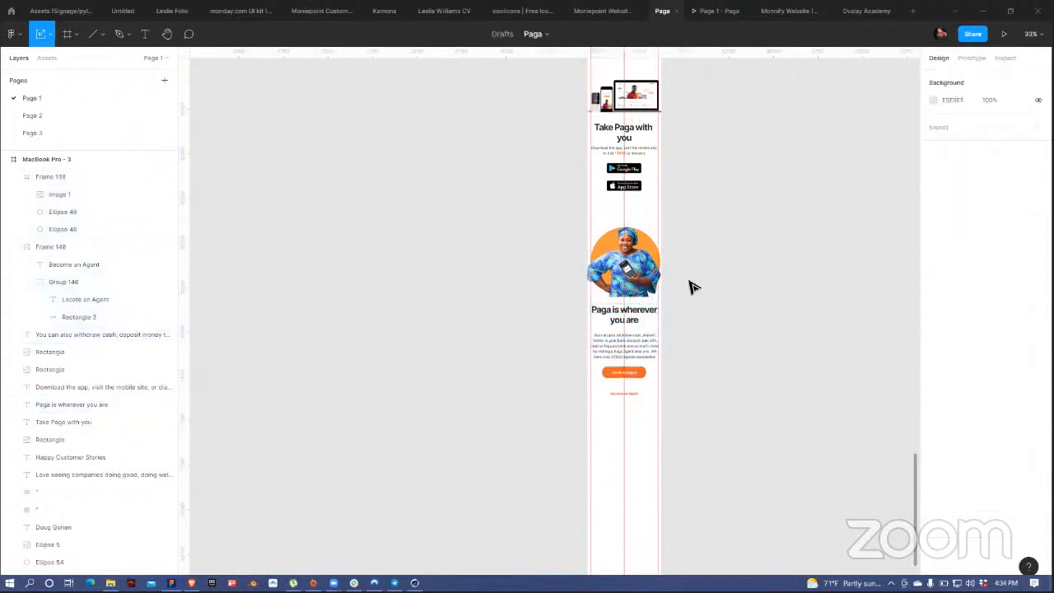
scroll(734, 302, down, 2)
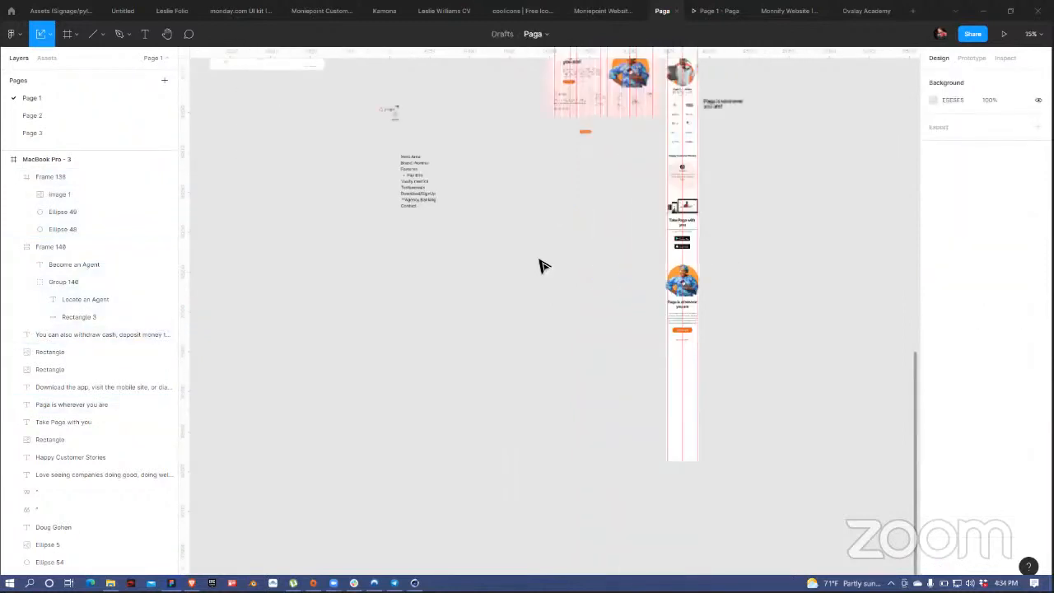
scroll(487, 355, up, 3)
scroll(520, 297, up, 3)
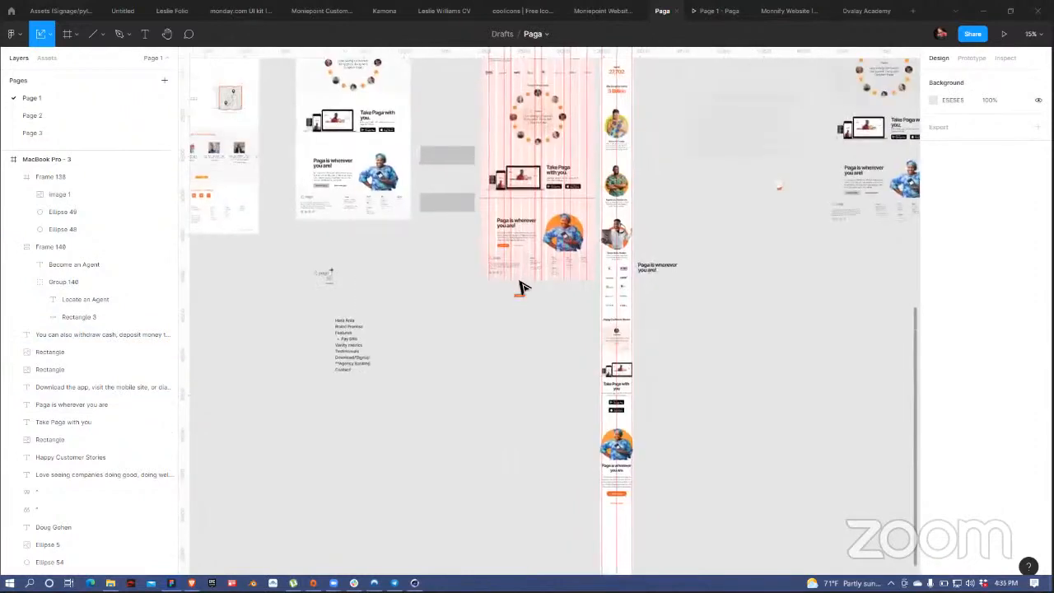
scroll(543, 325, up, 5)
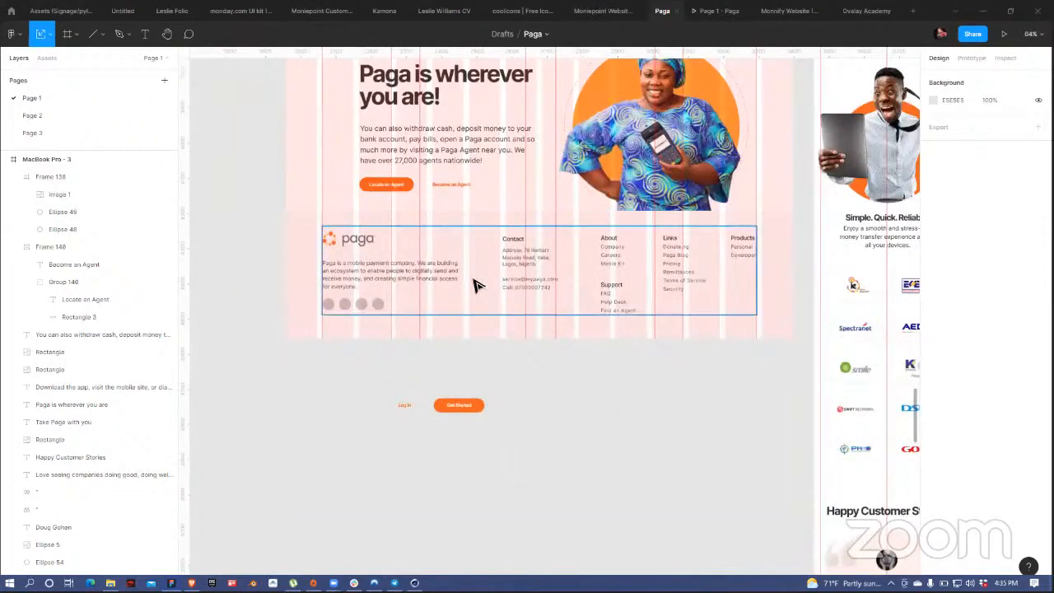
double_click(514, 253)
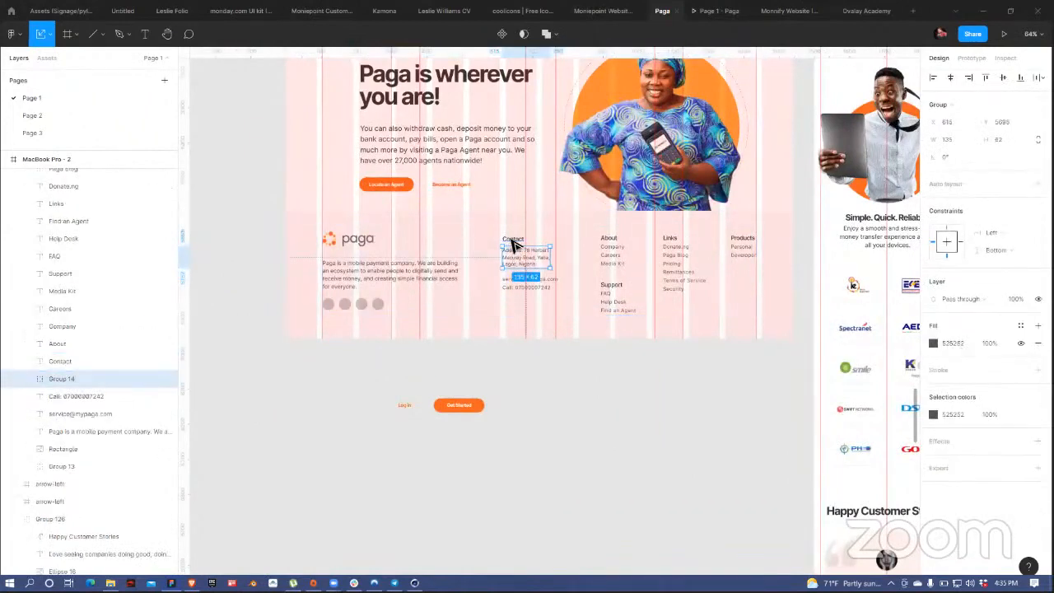
shift+click(513, 241)
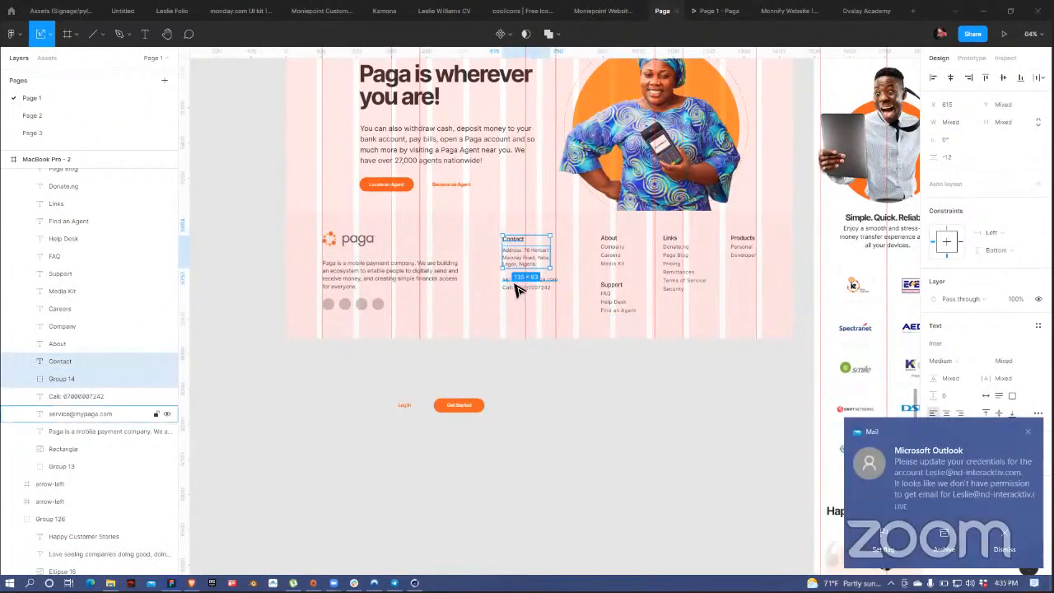
shift+click(517, 288)
shift+click(522, 280)
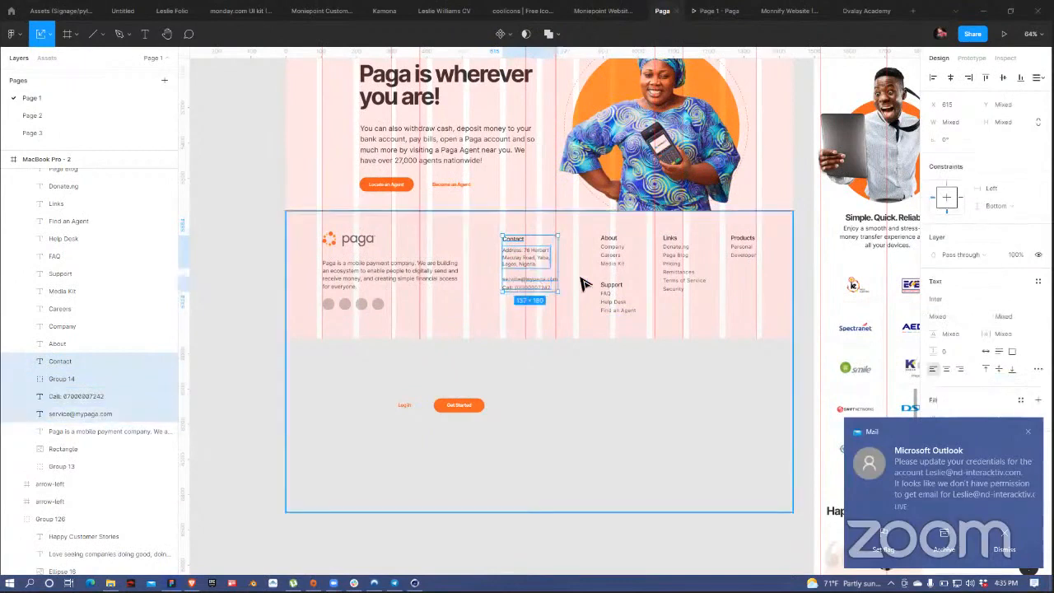
key(ctrl+g)
click(608, 249)
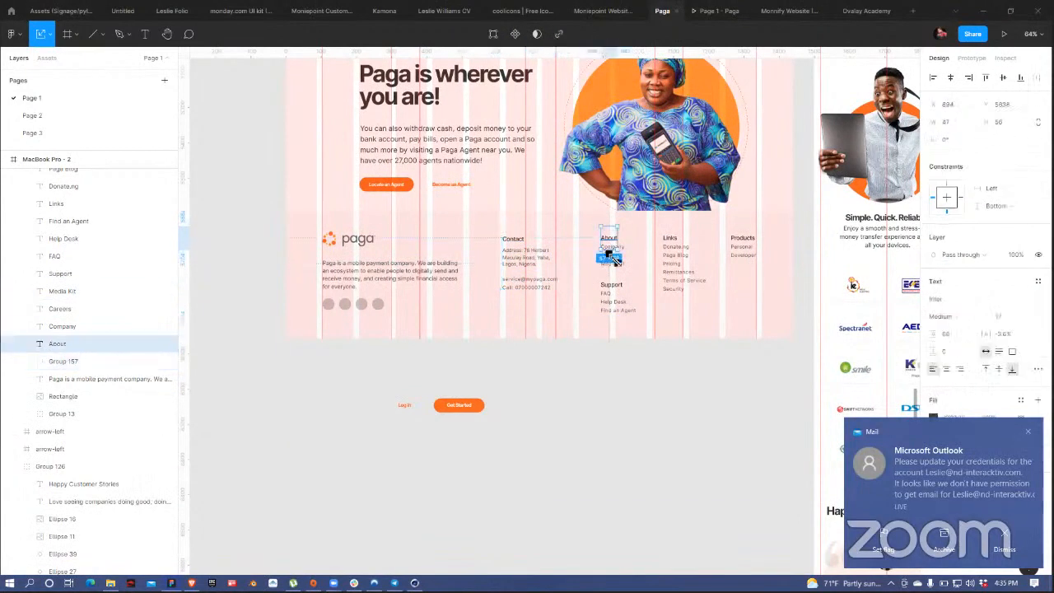
Step: Duplicate the desktop footer group and move the copy above the heading
click(614, 255)
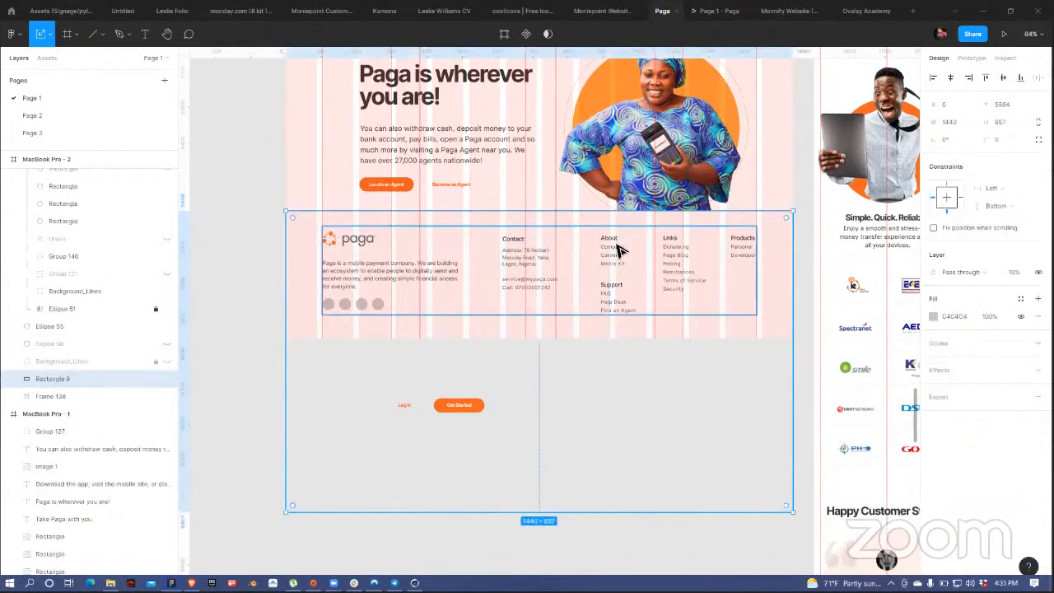
click(610, 255)
scroll(593, 191, down, 1)
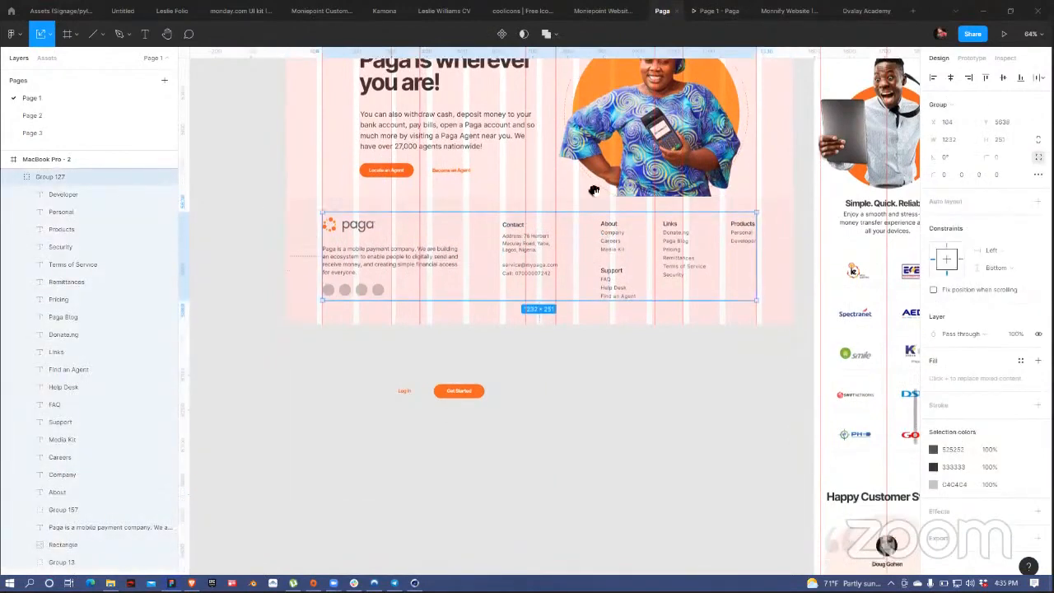
scroll(626, 188, down, 4)
click(608, 204)
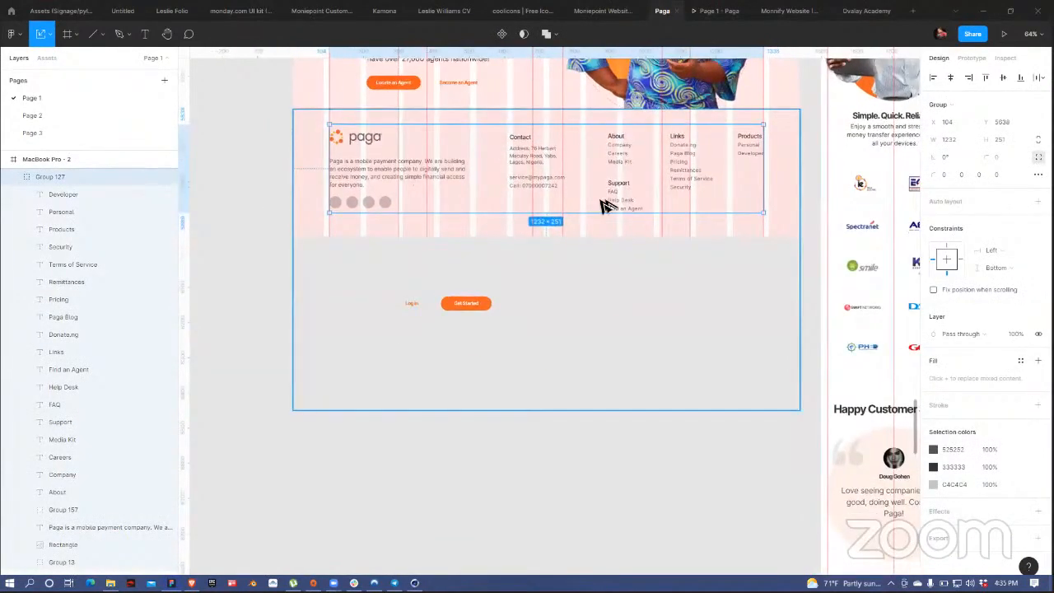
drag(612, 157, 818, 266)
click(819, 264)
drag(646, 346, 643, 106)
Step: Ungroup the footer copy
scroll(607, 223, up, 2)
scroll(607, 223, right, 2)
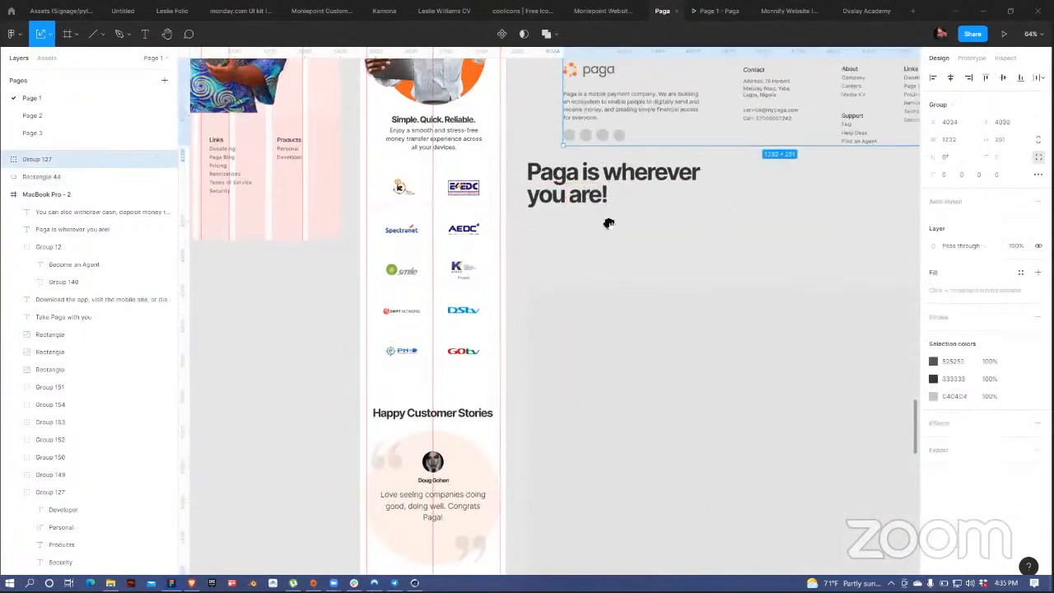
scroll(527, 270, up, 2)
scroll(527, 271, right, 2)
right_click(532, 258)
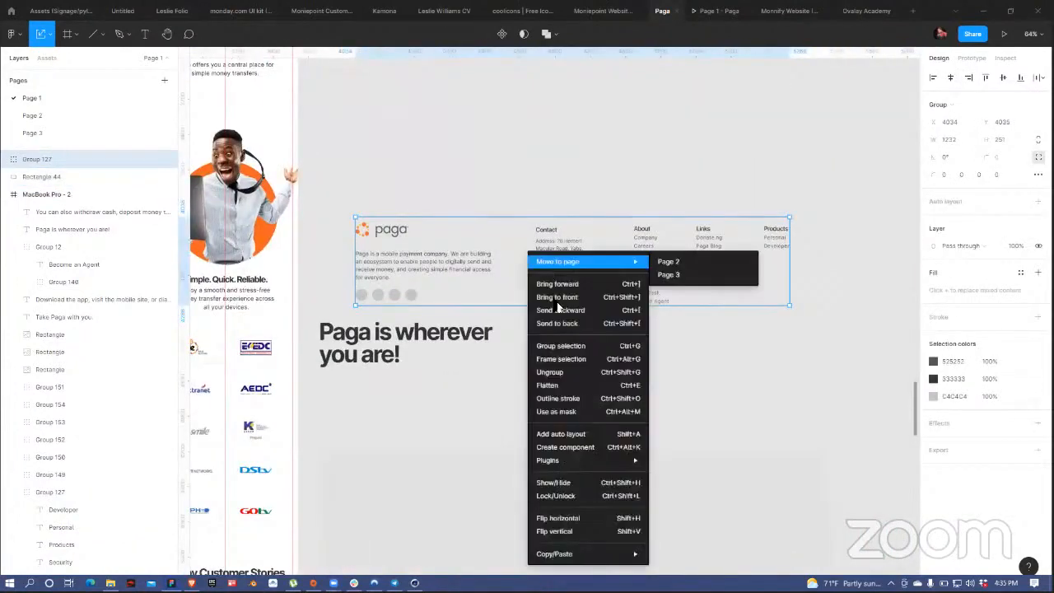
key(ctrl+shift+g)
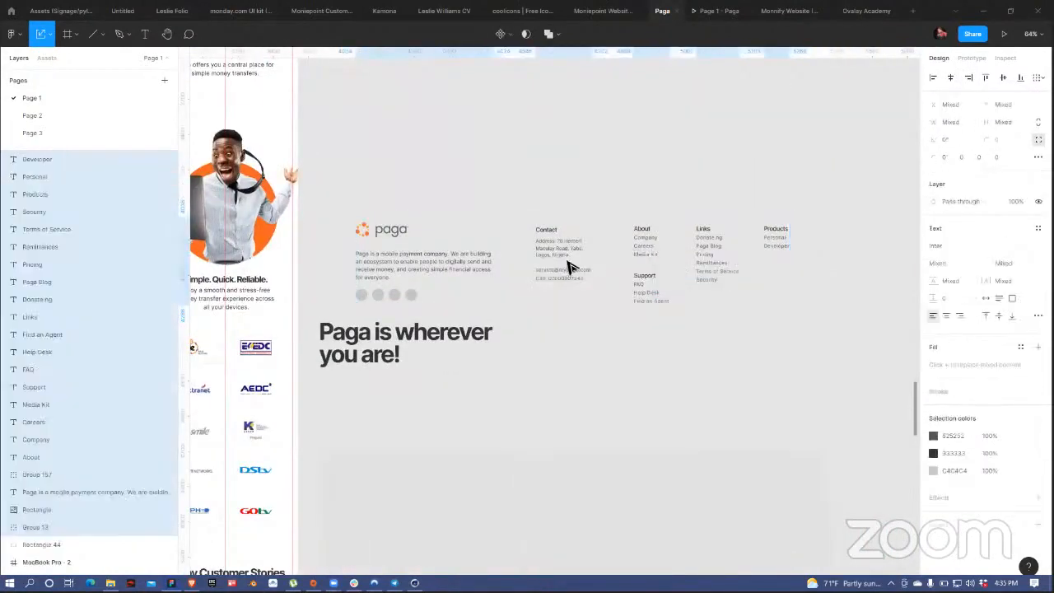
Step: Regroup the copy's About, Support, Links and Products columns each into its own group
click(565, 249)
drag(624, 219, 665, 272)
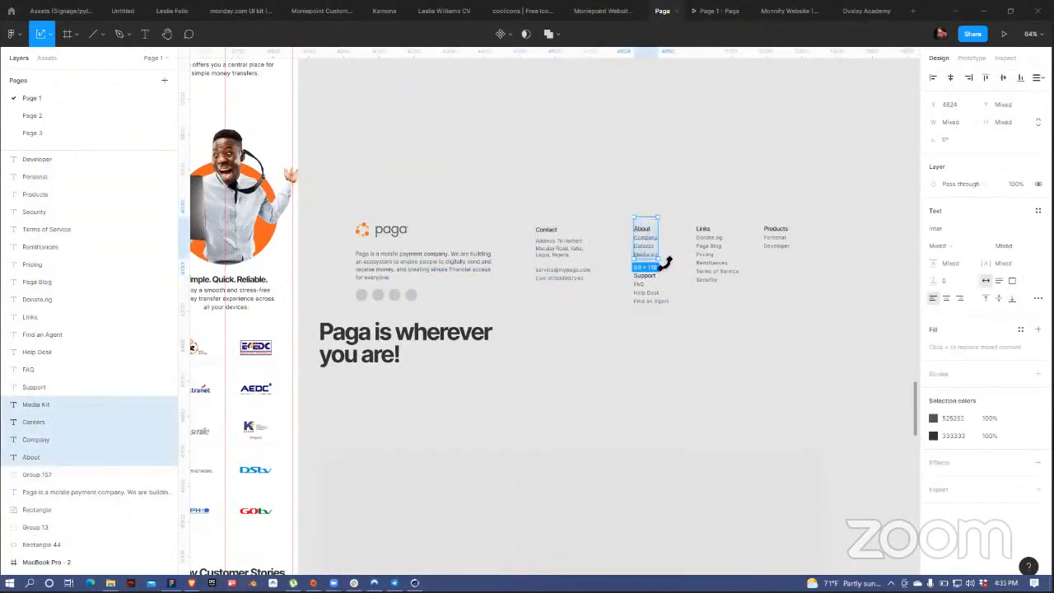
key(ctrl+g)
drag(665, 310, 631, 266)
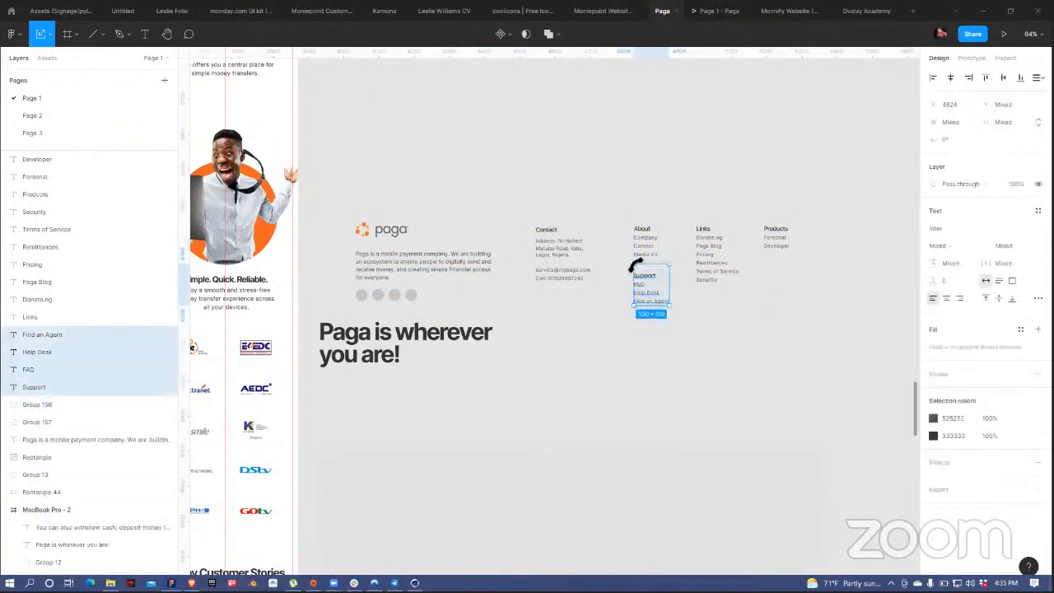
key(ctrl+g)
drag(694, 219, 713, 278)
key(ctrl+g)
drag(754, 206, 770, 251)
key(ctrl+g)
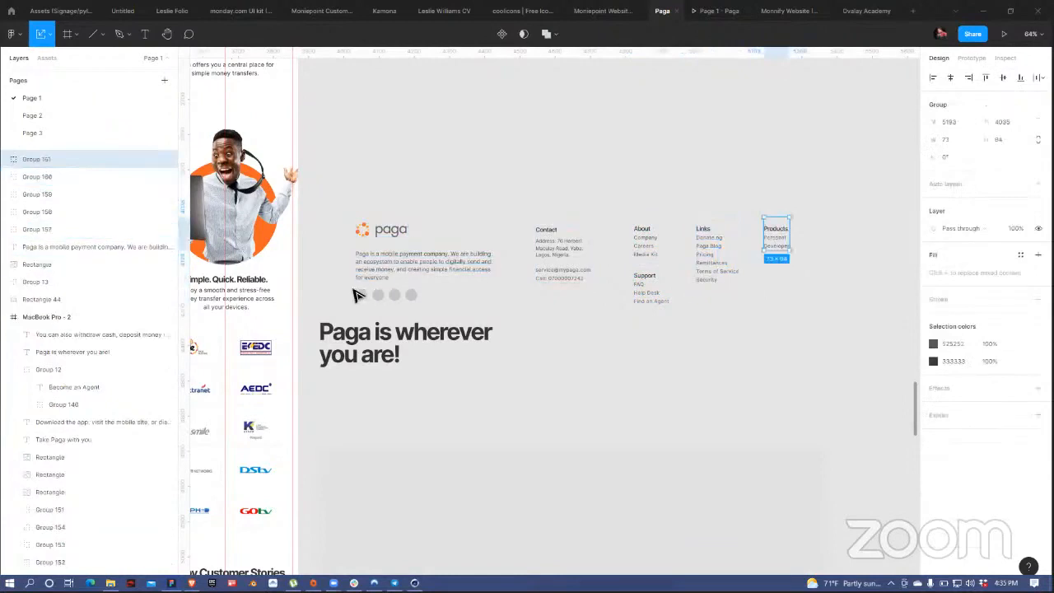
Step: Widen the footer copy's description paragraph to 390
click(370, 303)
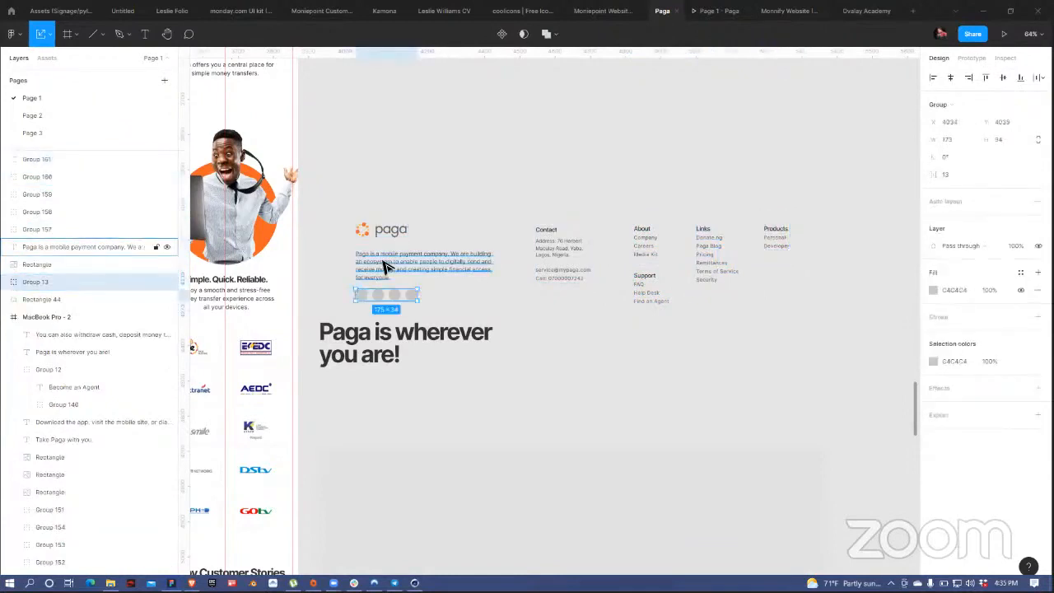
click(379, 233)
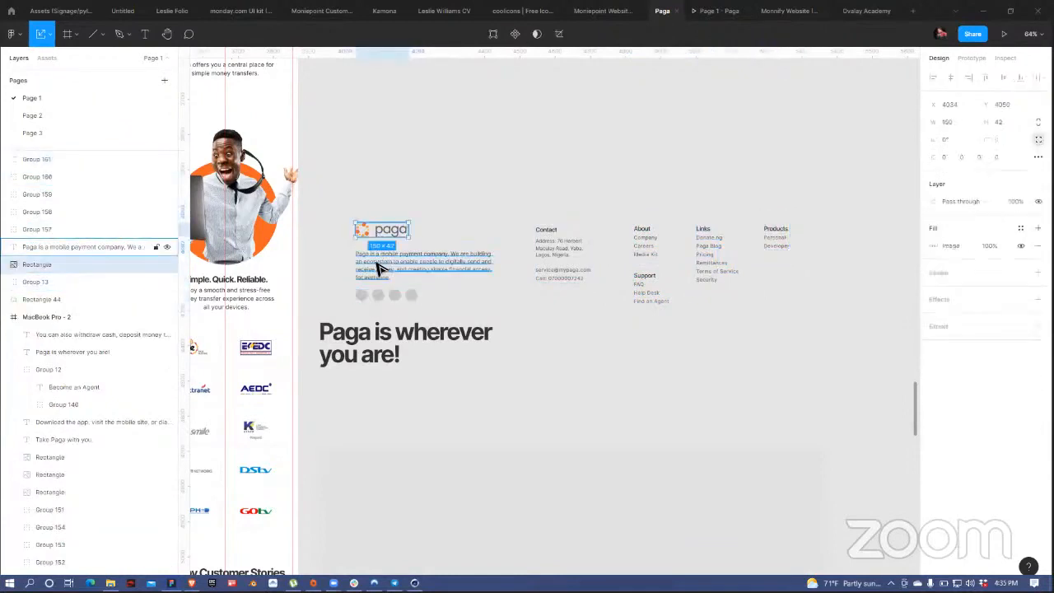
click(379, 269)
click(378, 299)
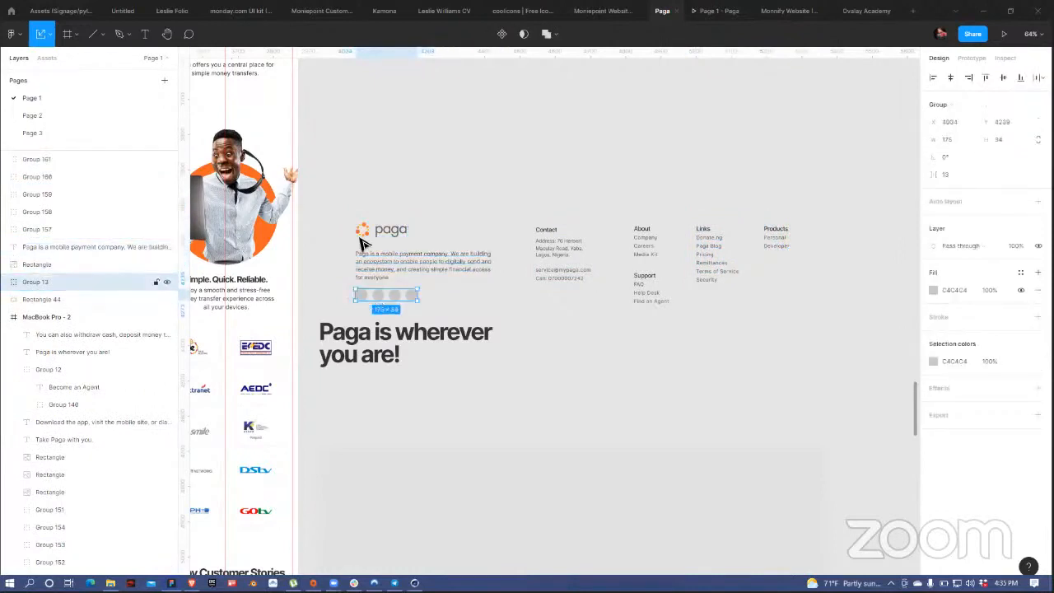
click(490, 264)
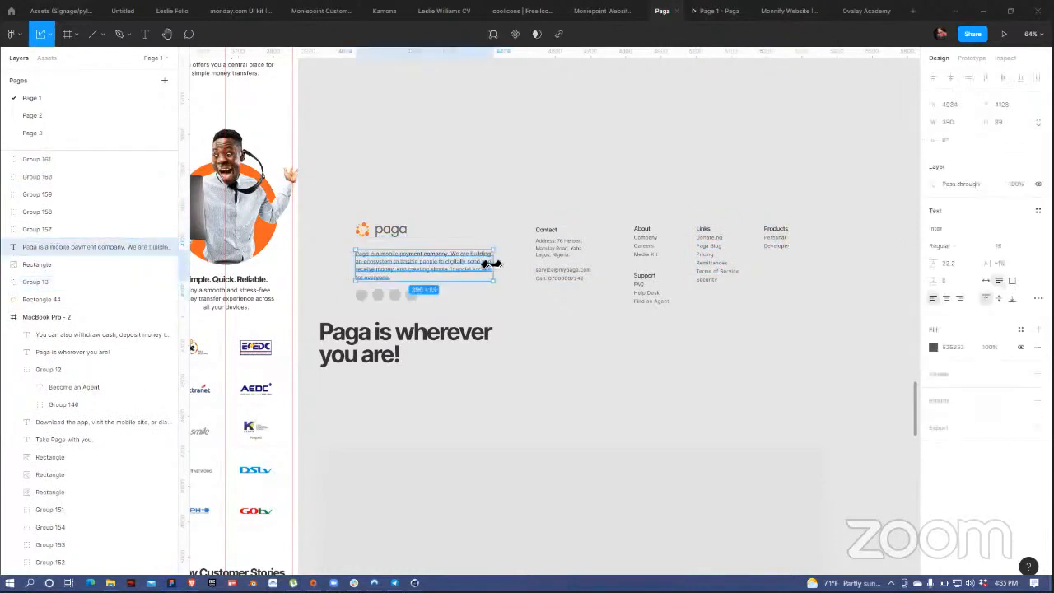
drag(492, 254, 497, 252)
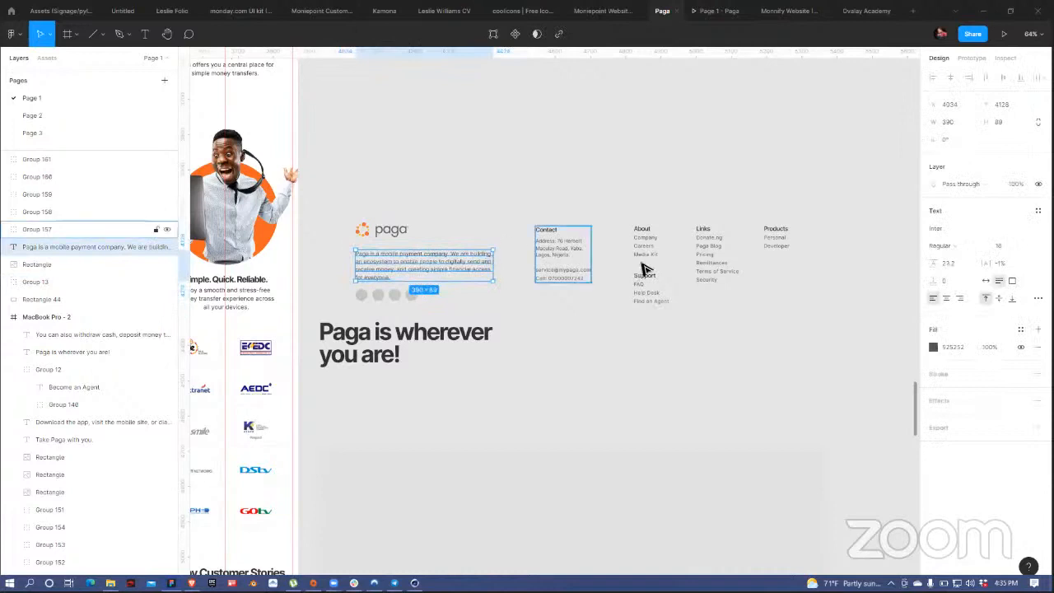
ctrl+click(572, 248)
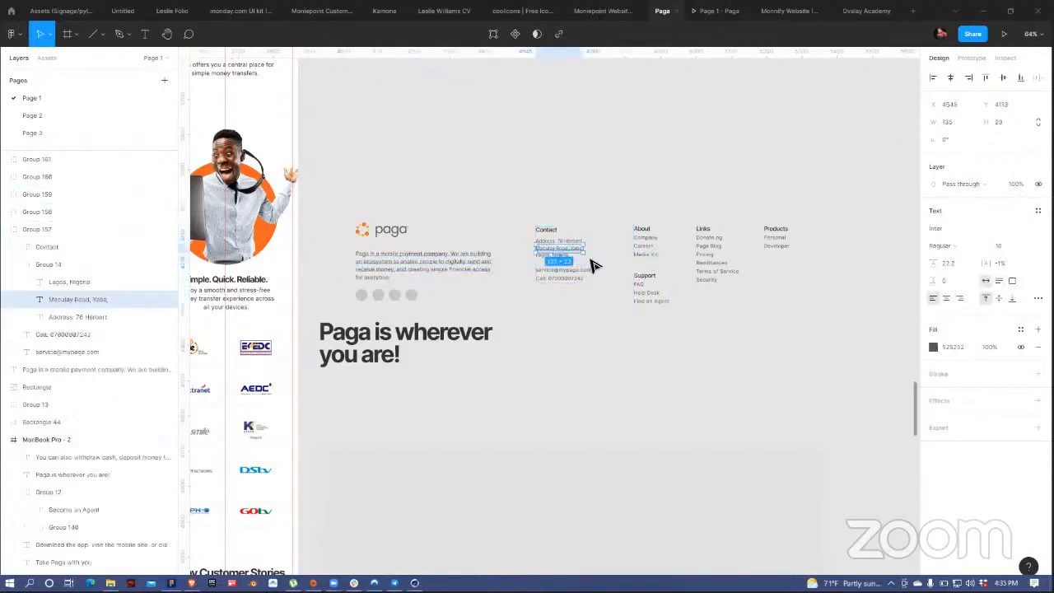
ctrl+click(647, 241)
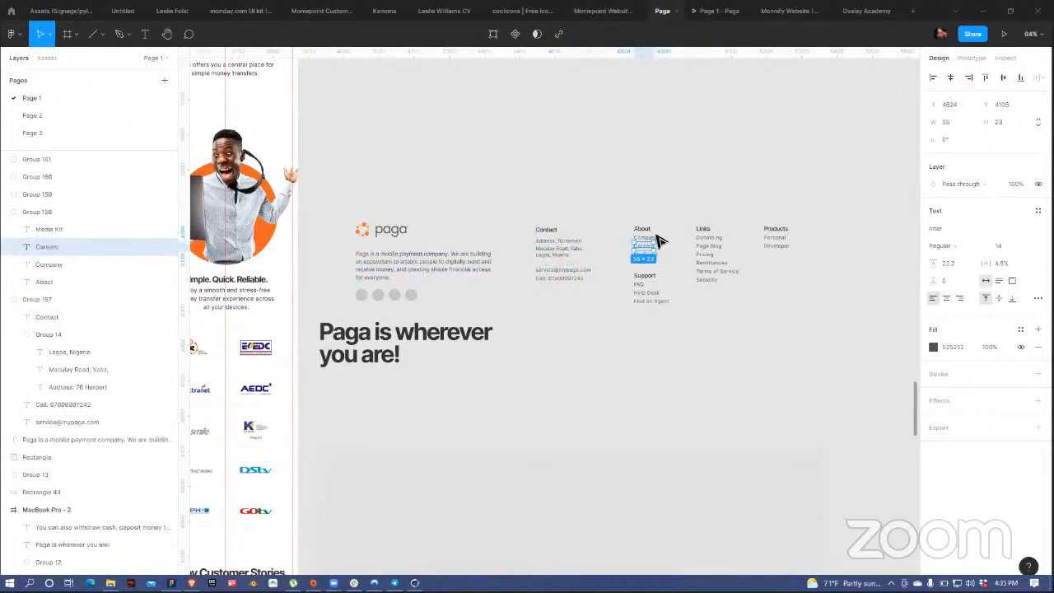
click(650, 244)
click(647, 246)
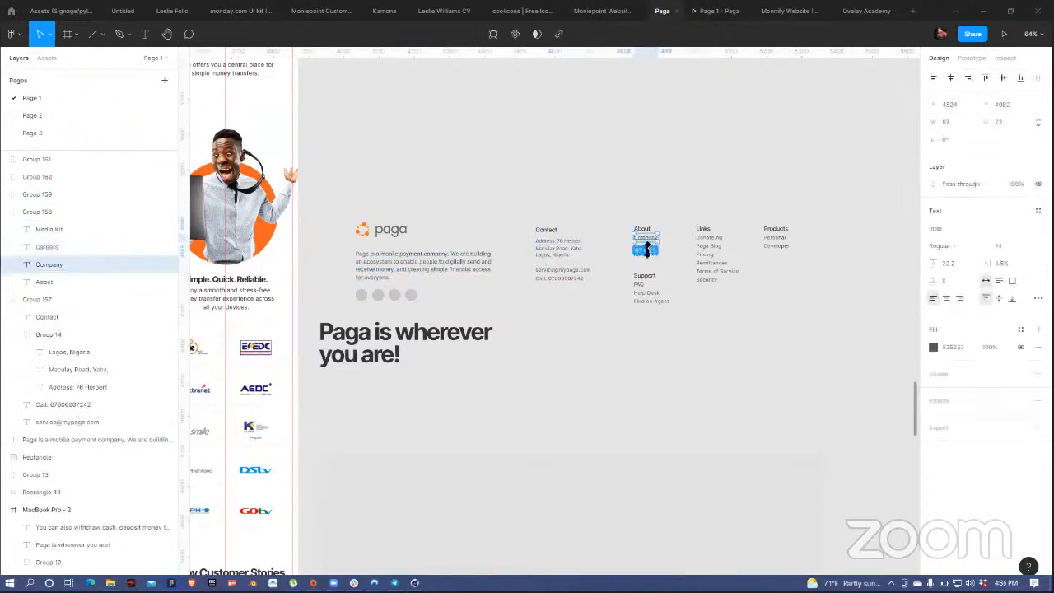
click(680, 239)
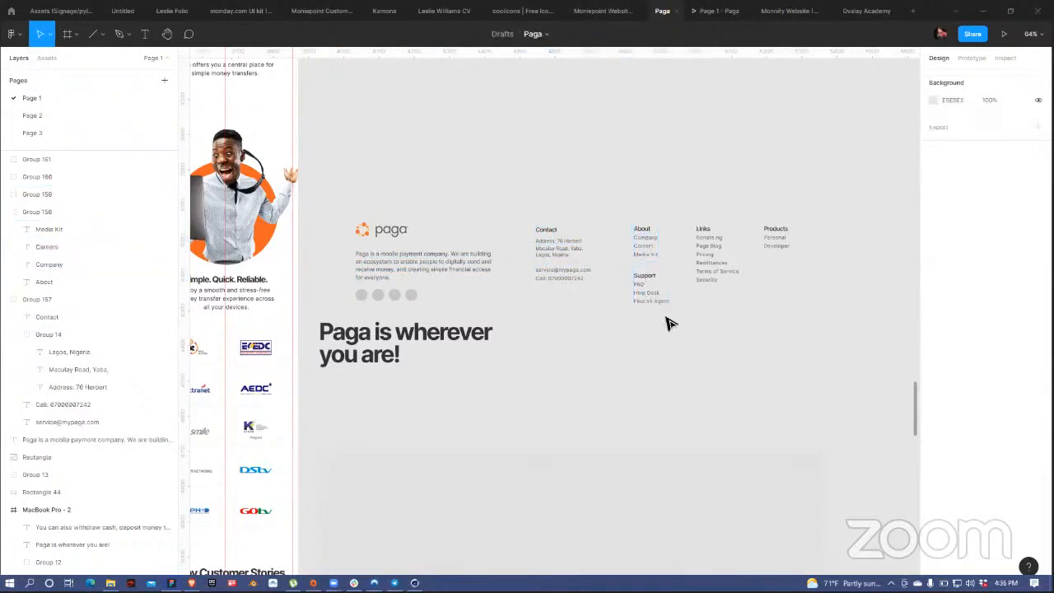
Step: Group all the footer pieces and duplicate the group above the original
scroll(600, 361, down, 5)
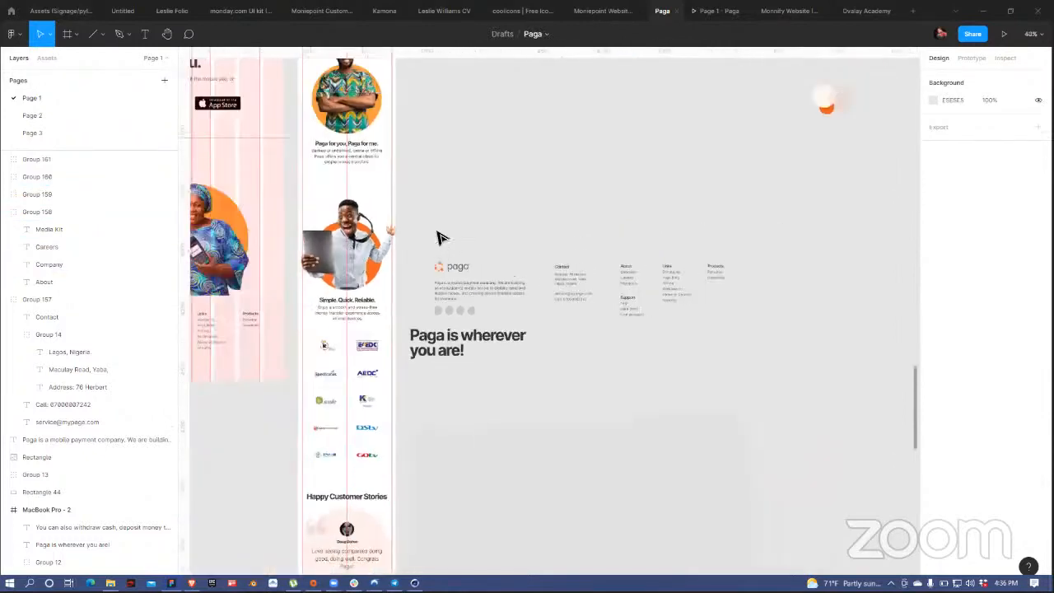
drag(426, 245, 764, 320)
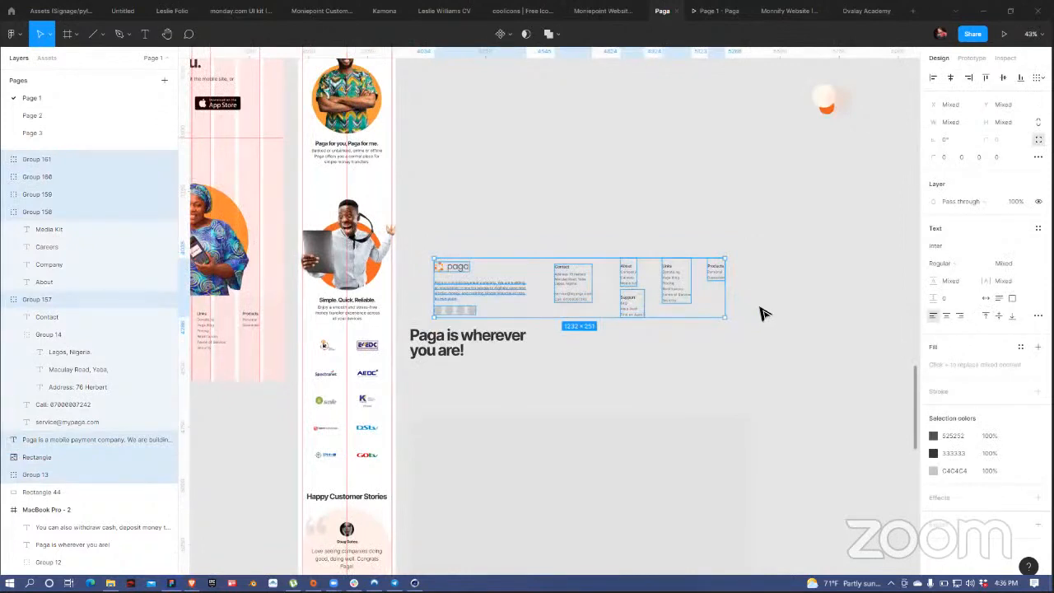
key(ctrl+g)
drag(631, 294, 626, 184)
Step: Give the footer copy vertical auto layout with centred contents and move it right
key(shift+a)
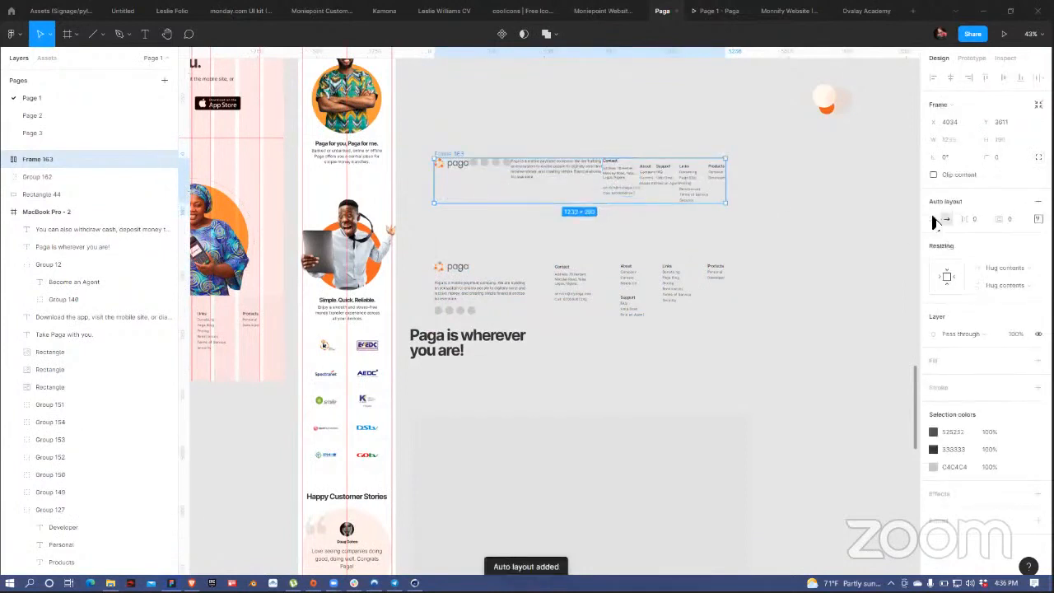
click(933, 219)
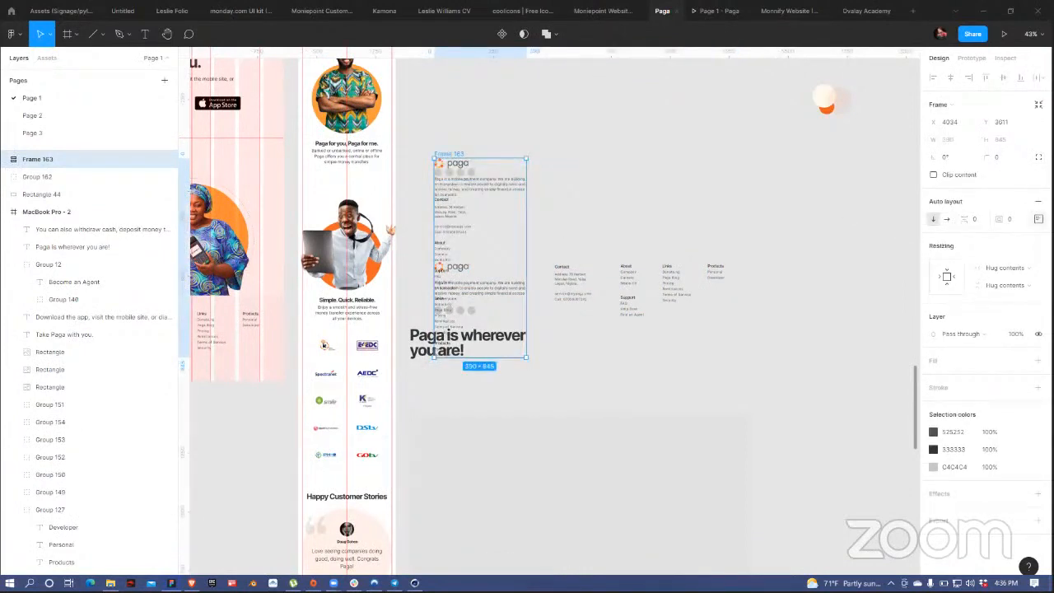
click(1039, 219)
click(1001, 262)
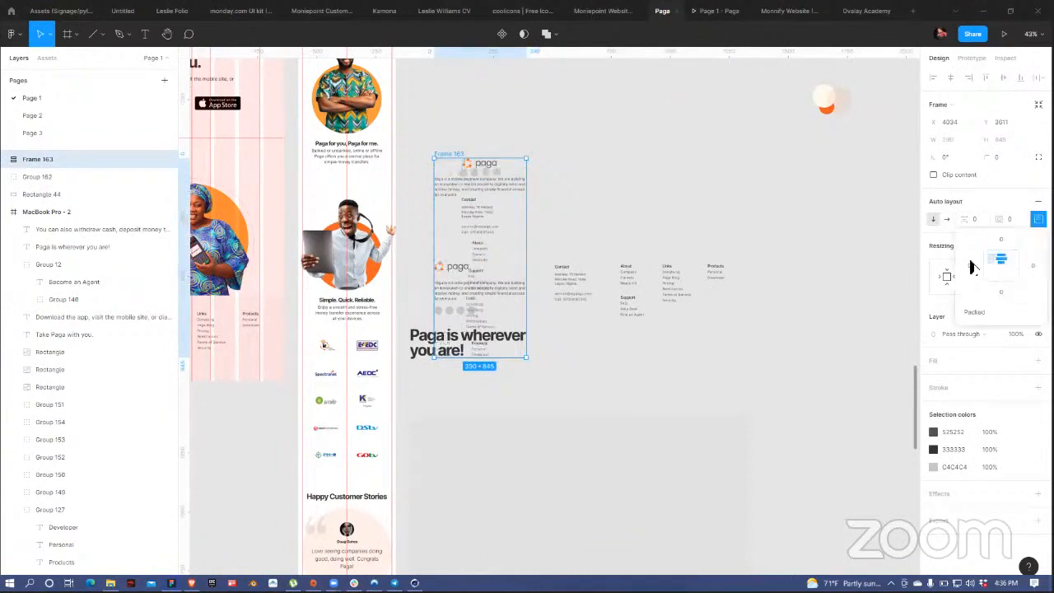
click(498, 189)
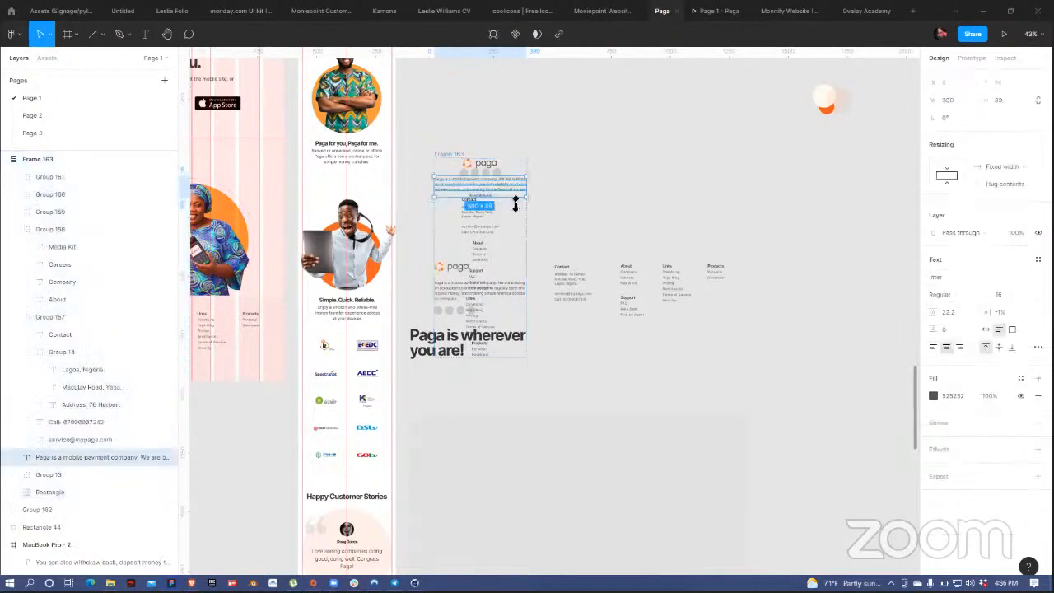
drag(456, 155, 817, 188)
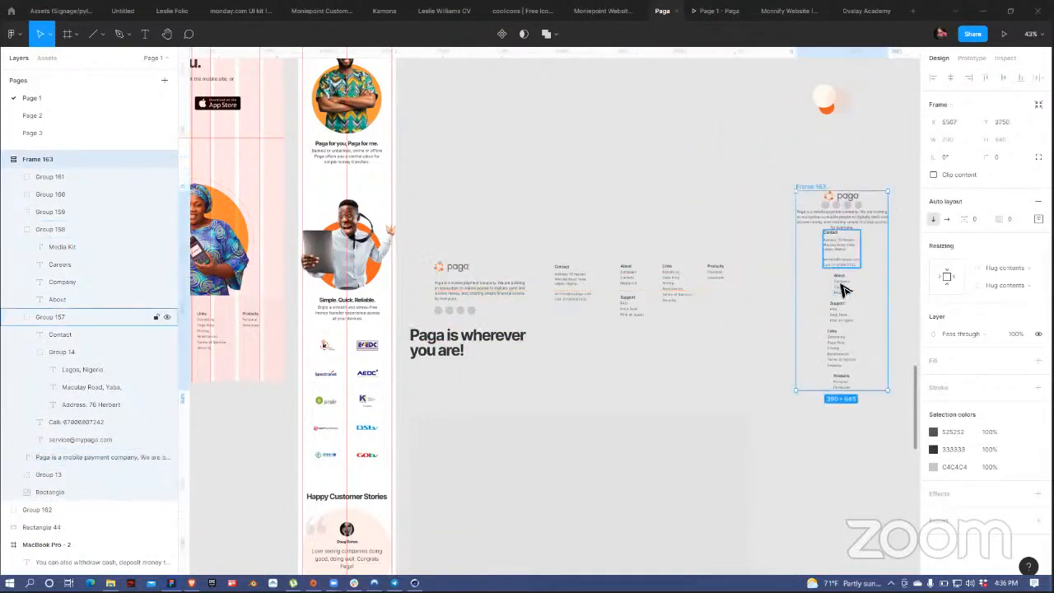
Step: Centre-align the About heading with its Company, Careers and Media Kit links
click(839, 308)
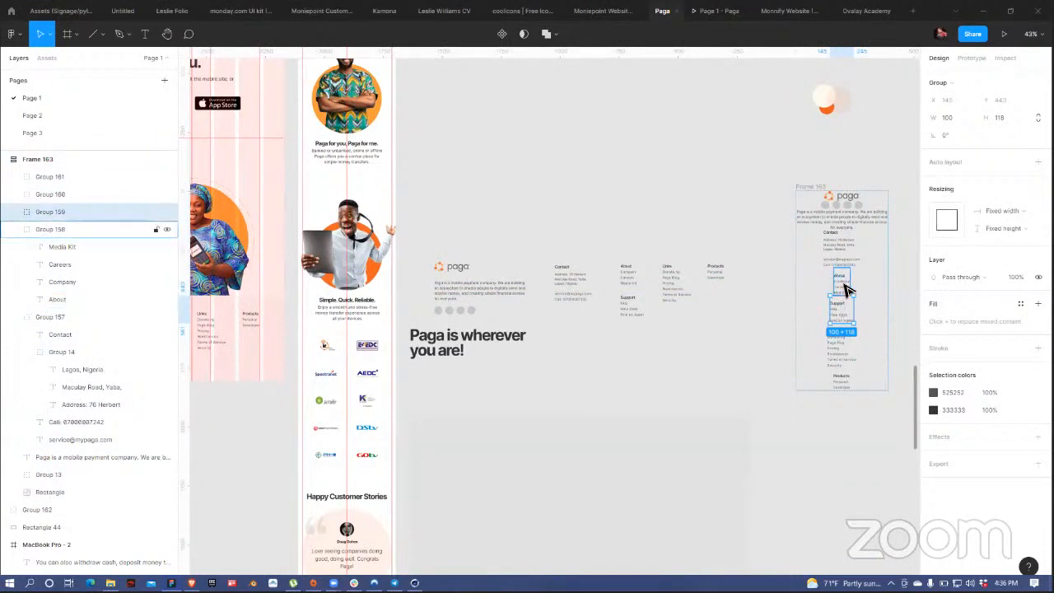
click(841, 283)
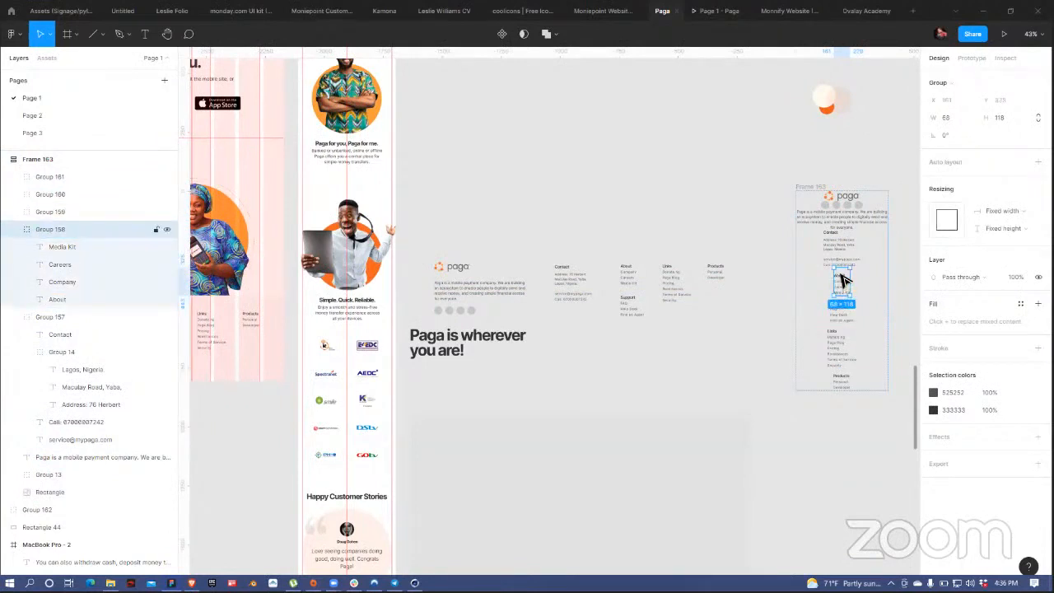
double_click(842, 284)
scroll(842, 282, up, 10)
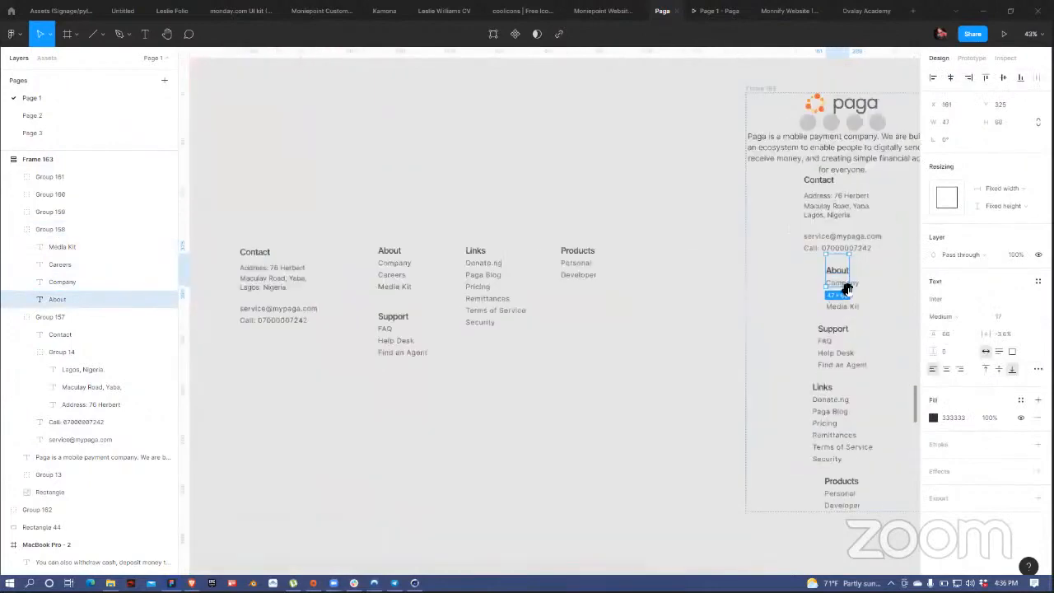
scroll(718, 266, right, 2)
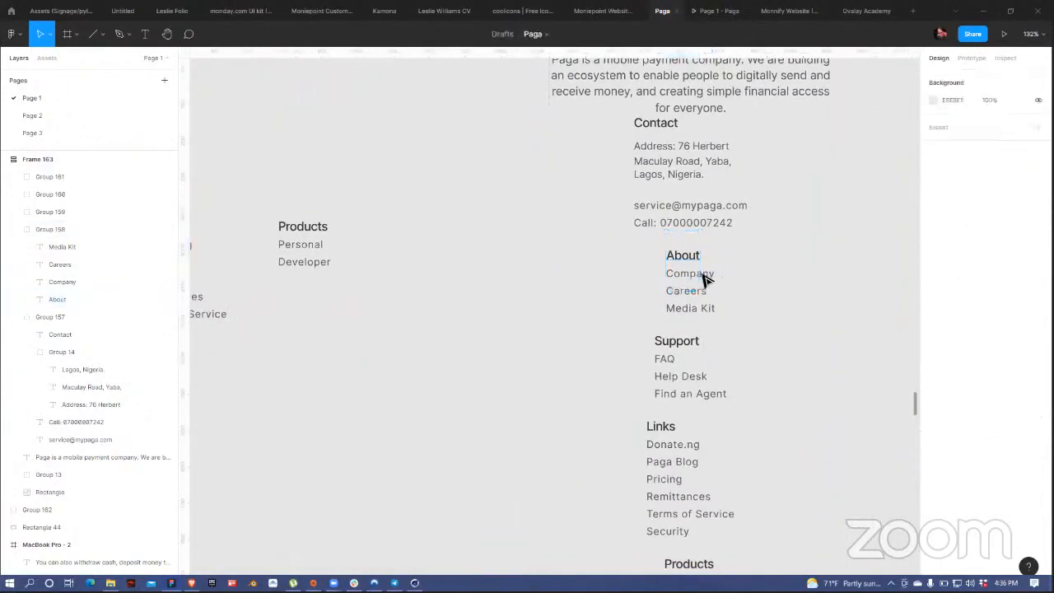
click(704, 279)
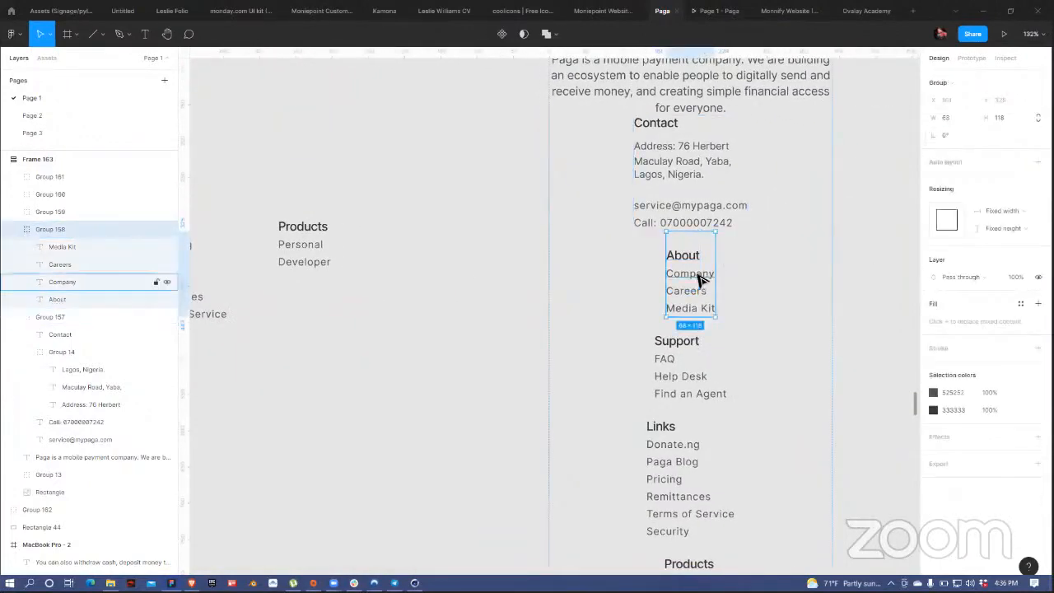
double_click(697, 276)
shift+click(700, 260)
shift+click(700, 290)
shift+click(704, 309)
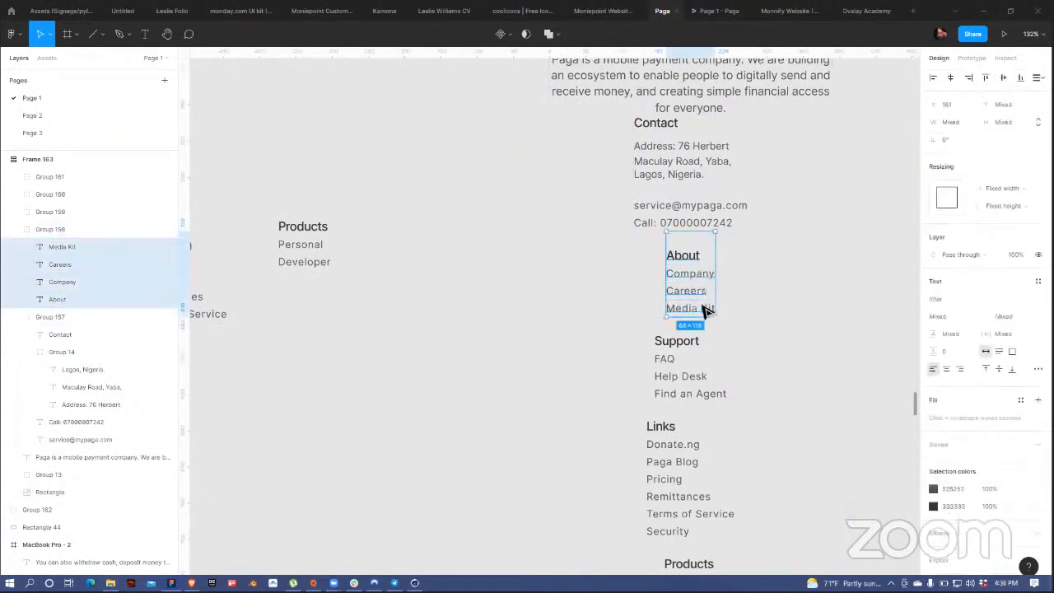
click(946, 369)
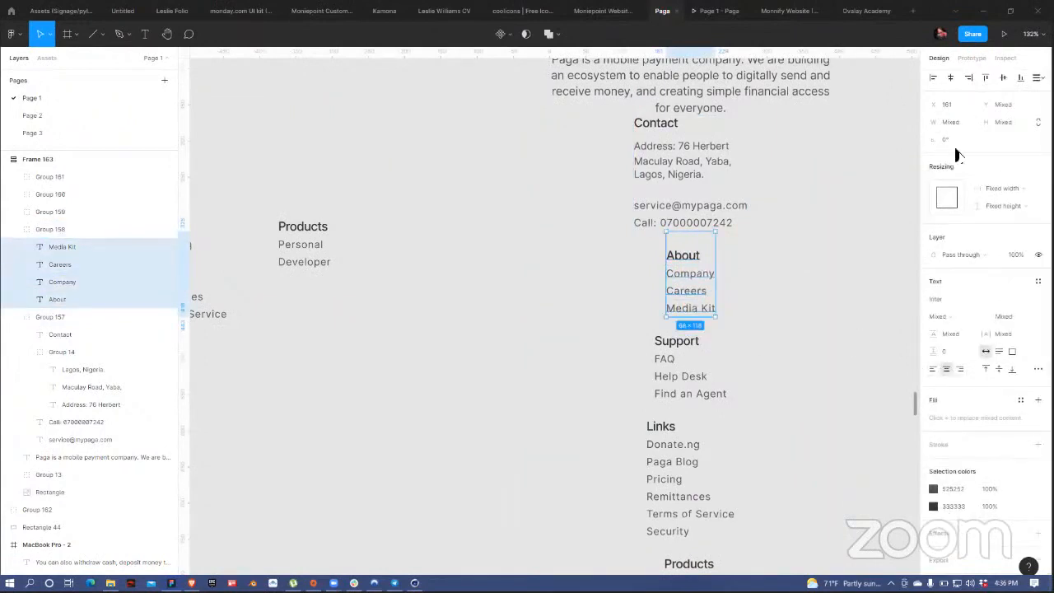
Step: Centre the Support heading with FAQ, Help Desk and Find an Agent
double_click(669, 350)
shift+click(664, 362)
shift+click(678, 377)
shift+click(685, 393)
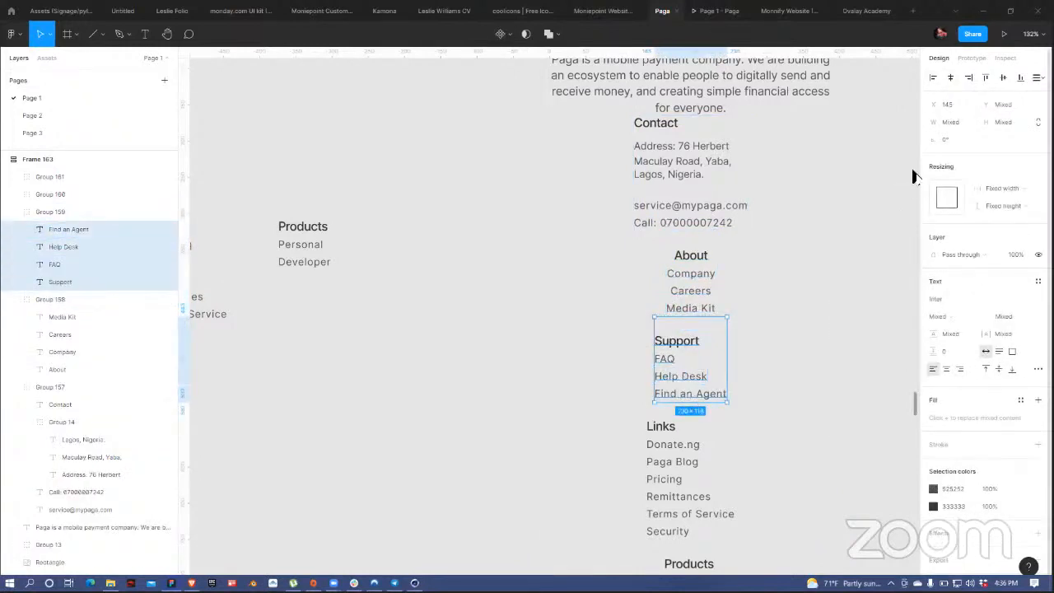
click(953, 78)
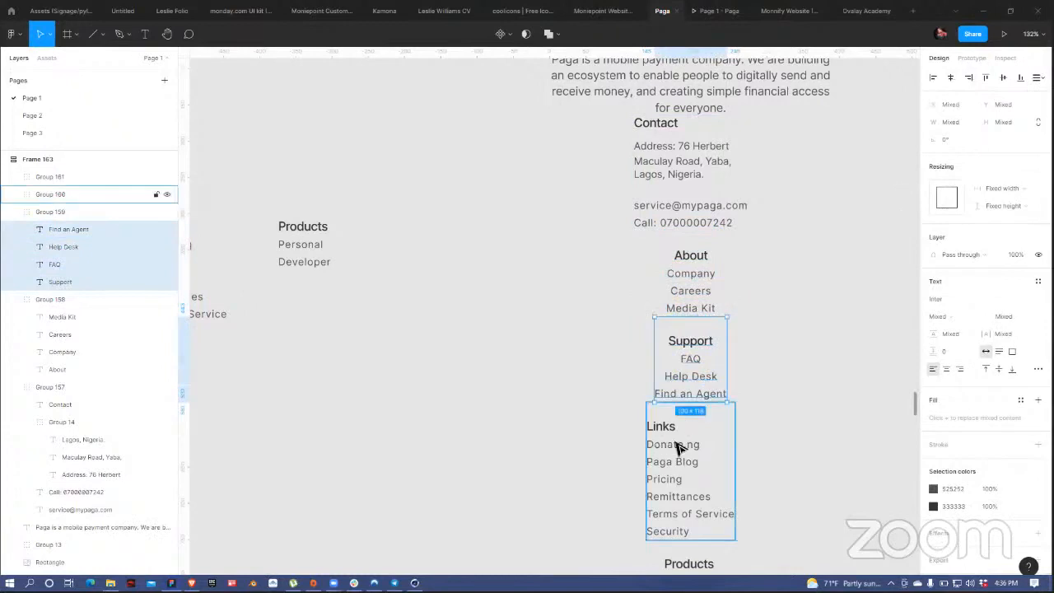
Step: Centre the Links heading with Donate.ng, Paga Blog, Pricing, Remittances, Terms of Service and Security
double_click(674, 428)
shift+click(688, 447)
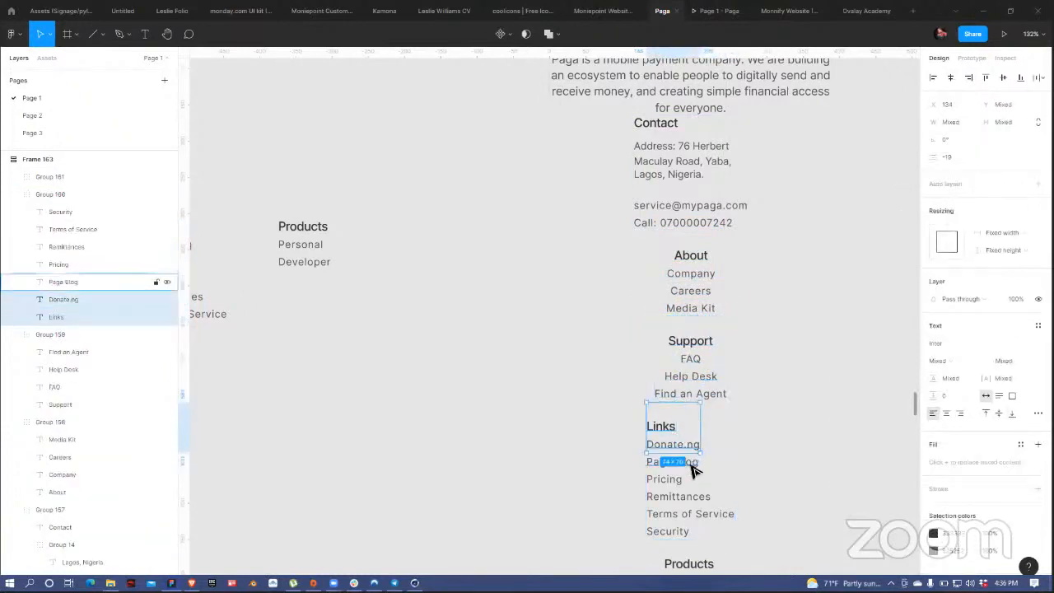
shift+click(691, 463)
shift+click(669, 481)
shift+click(671, 497)
shift+click(670, 515)
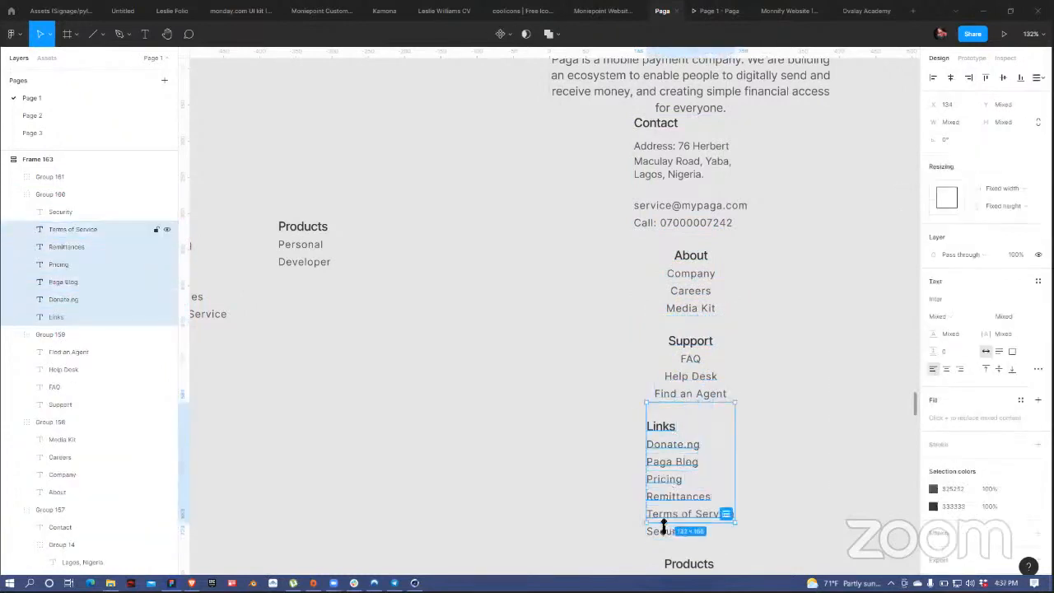
shift+click(669, 535)
click(951, 77)
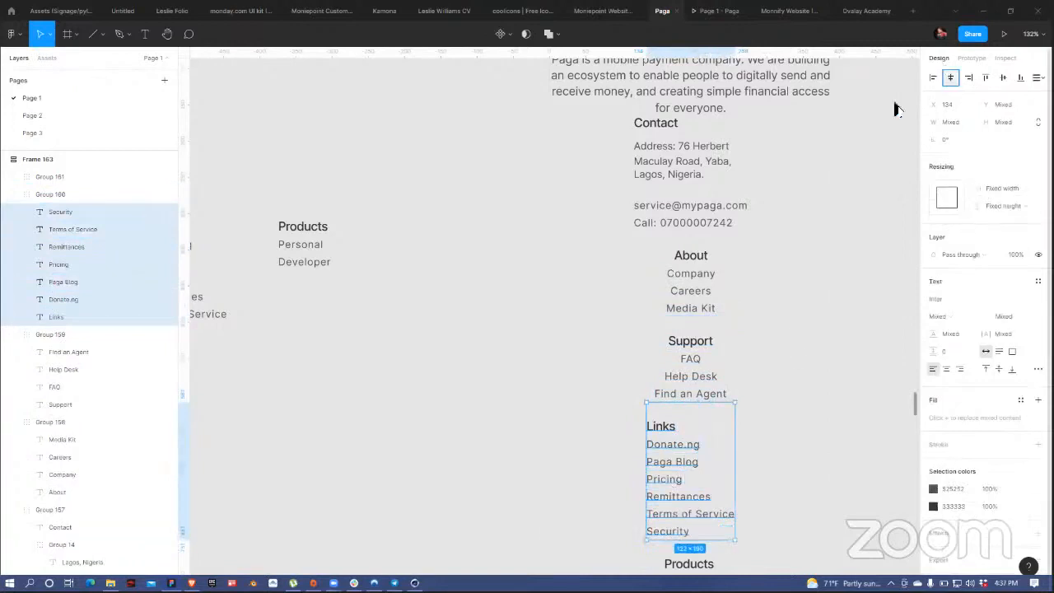
Step: Centre the Contact heading with its address, e-mail and phone lines
shift+click(705, 209)
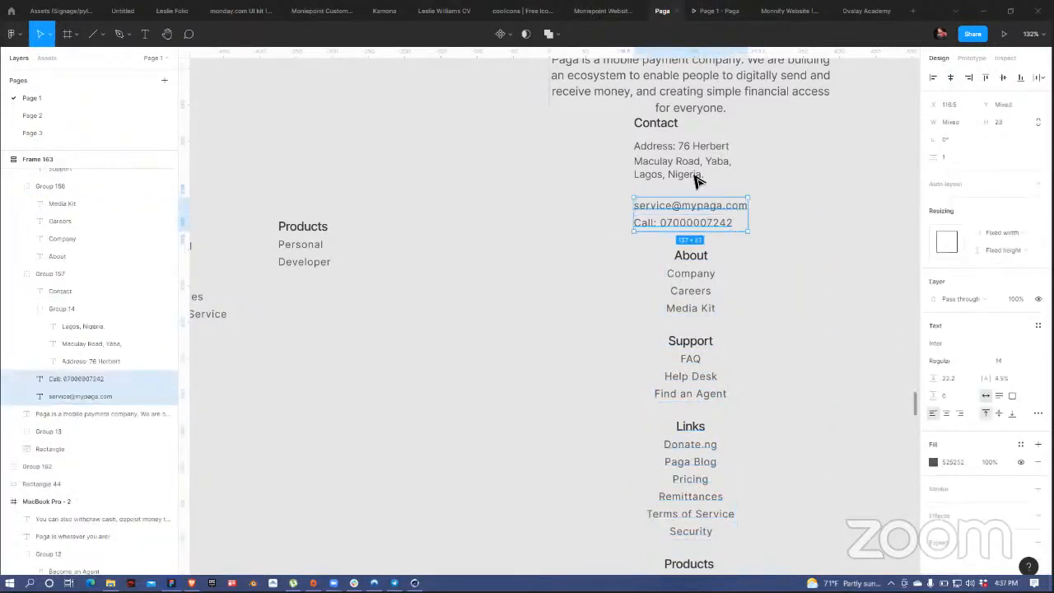
shift+click(700, 174)
shift+click(706, 161)
shift+click(710, 147)
shift+click(674, 124)
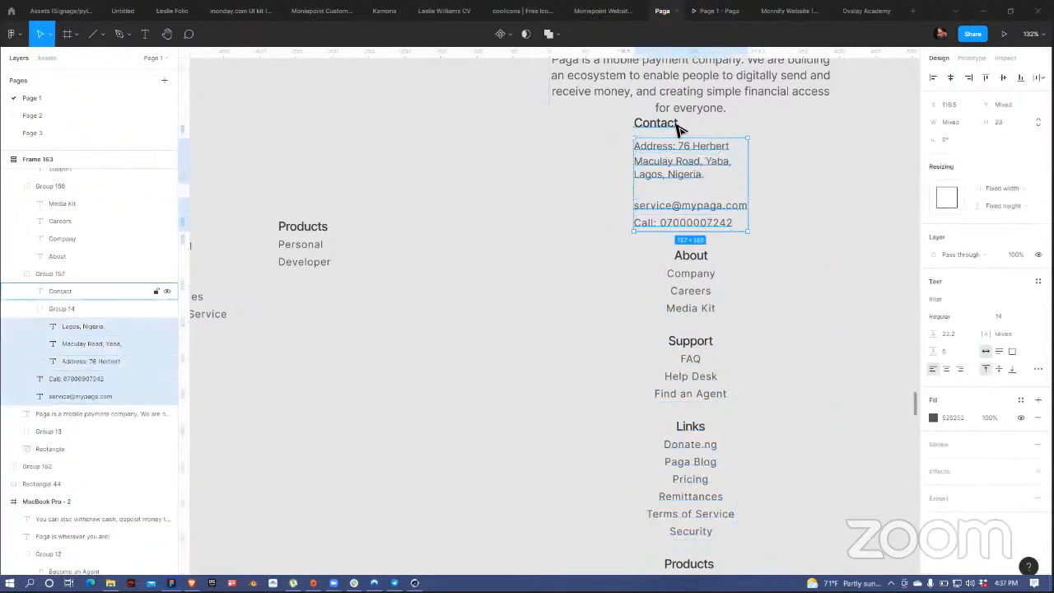
click(951, 77)
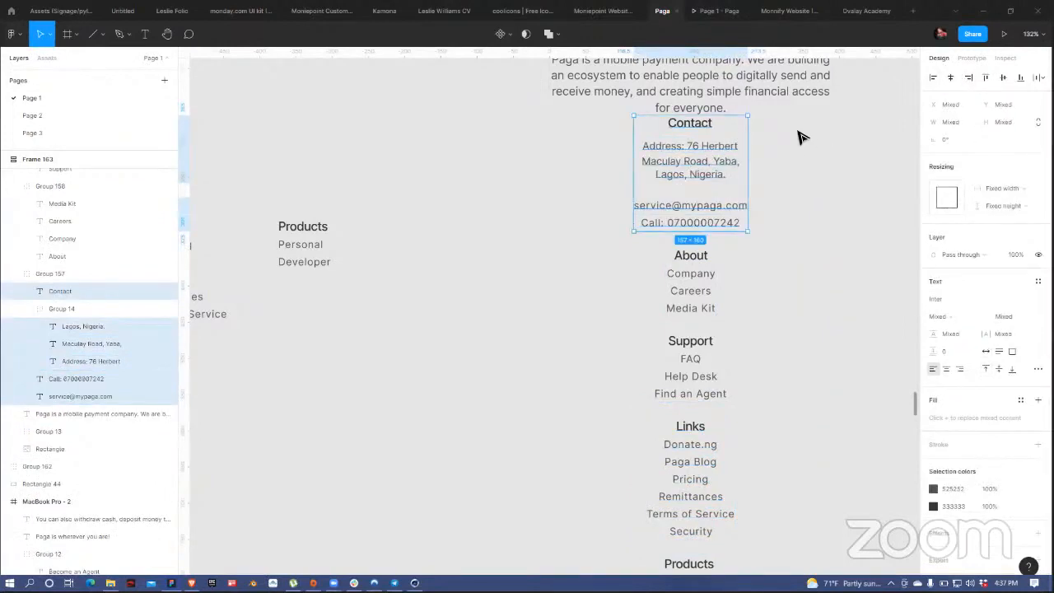
scroll(812, 146, up, 4)
Step: Centre the Products column's texts horizontally
click(717, 236)
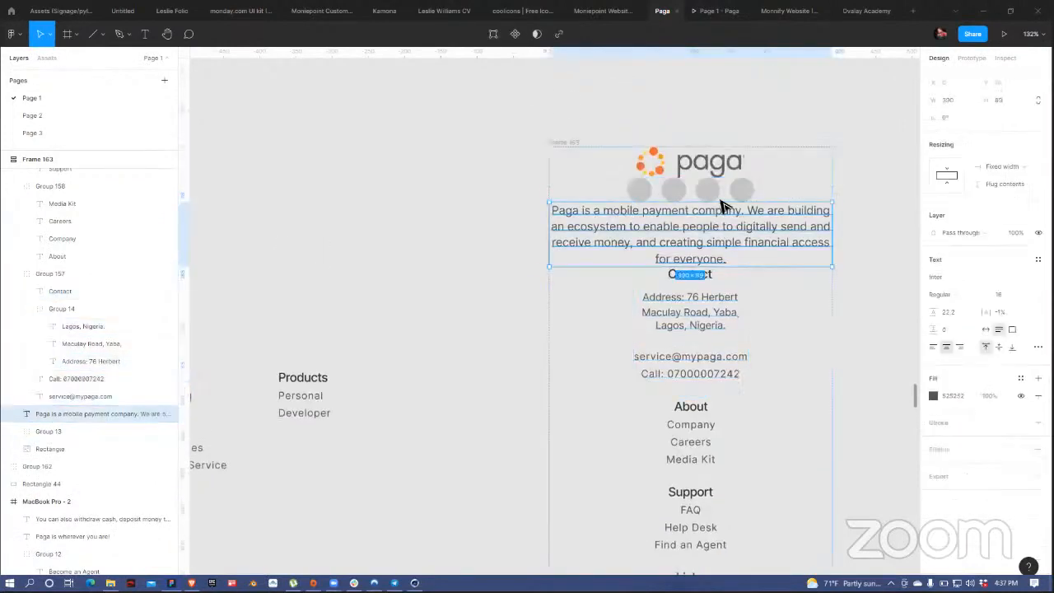
scroll(715, 425, down, 10)
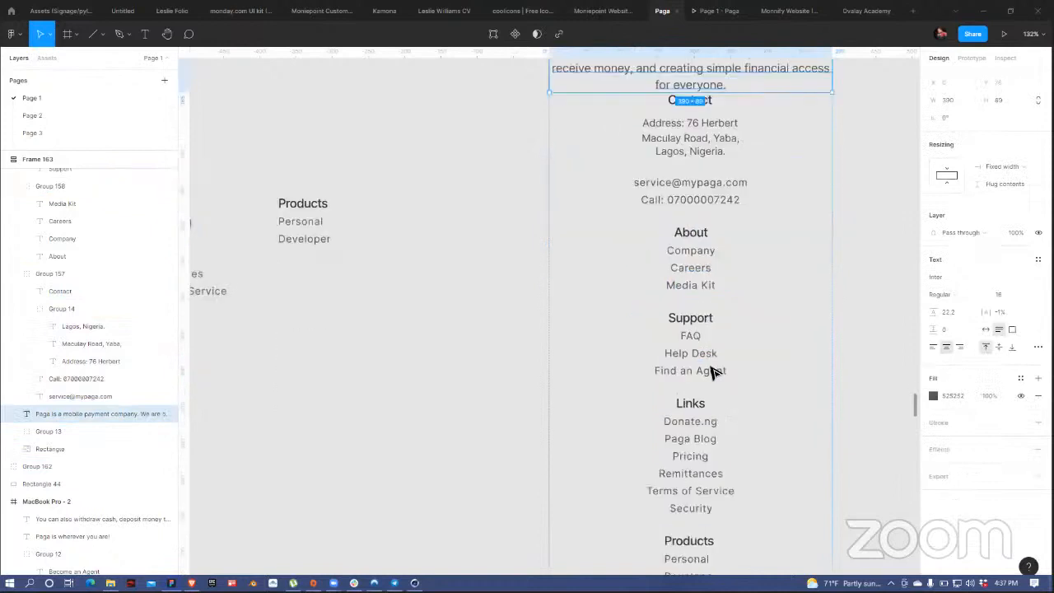
click(692, 344)
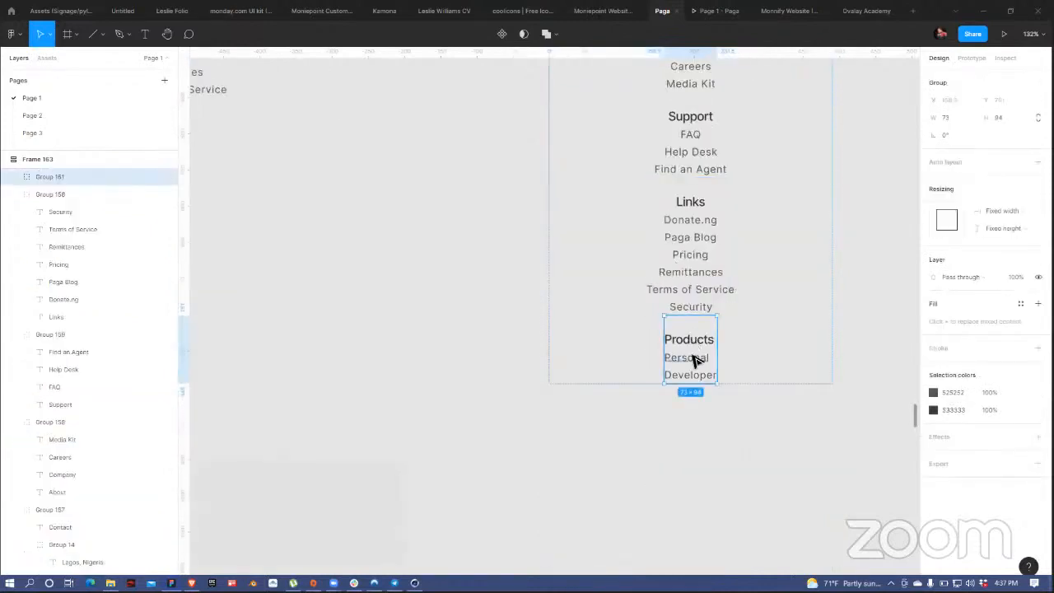
double_click(695, 360)
shift+click(699, 378)
shift+click(707, 341)
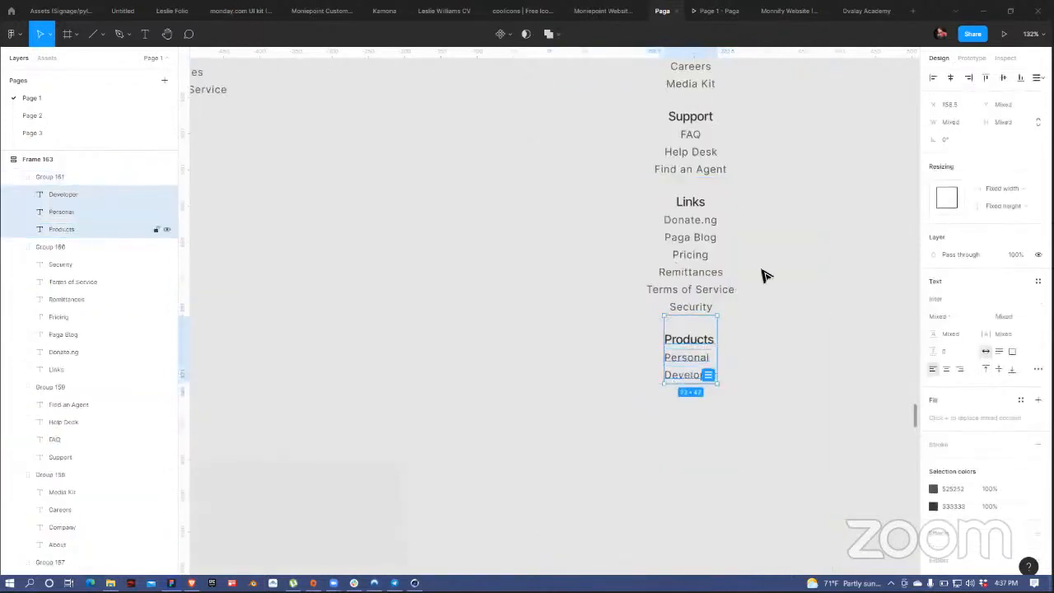
click(951, 77)
click(730, 410)
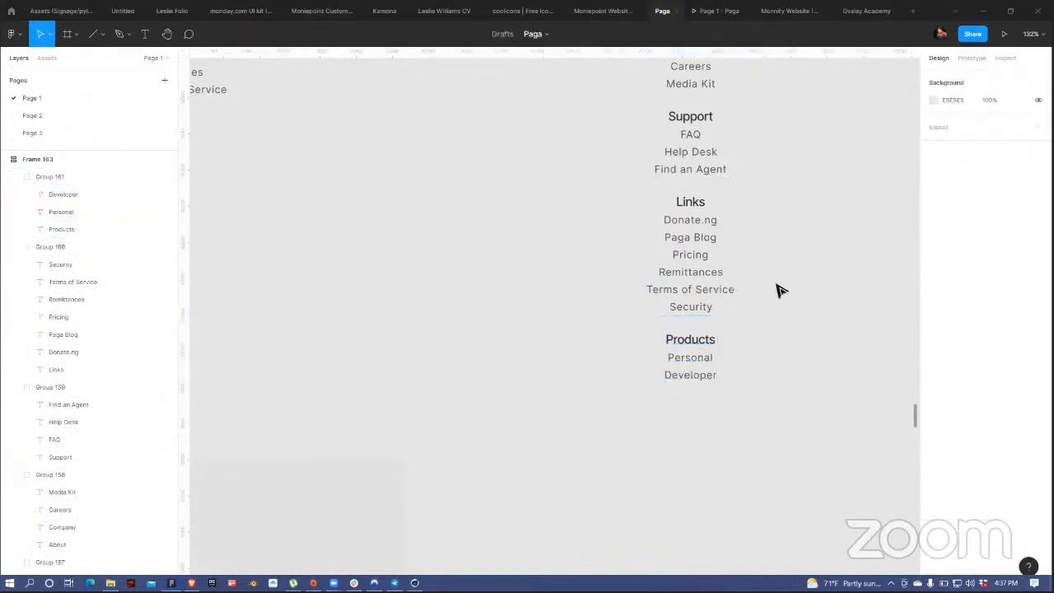
Step: Raise Frame 163's item spacing to 31 and narrow the intro paragraph to 232 wide
scroll(779, 289, down, 5)
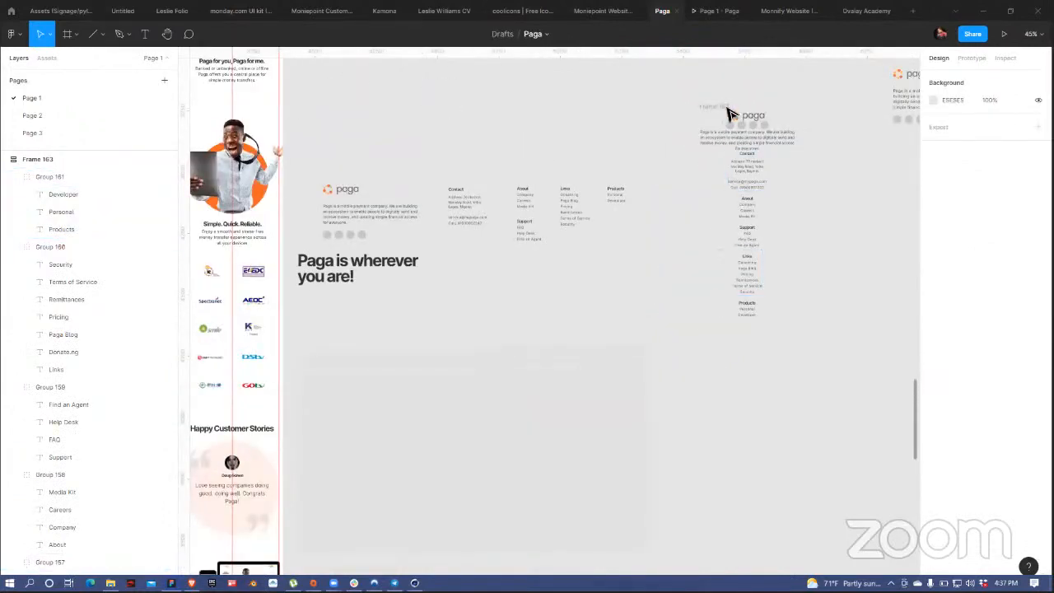
click(737, 106)
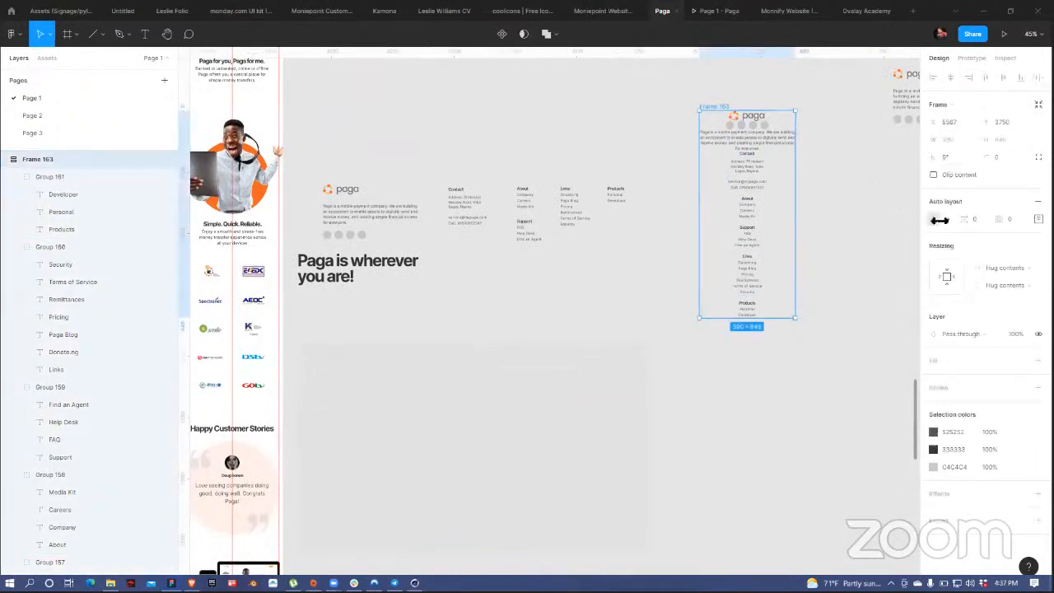
drag(968, 219, 1004, 223)
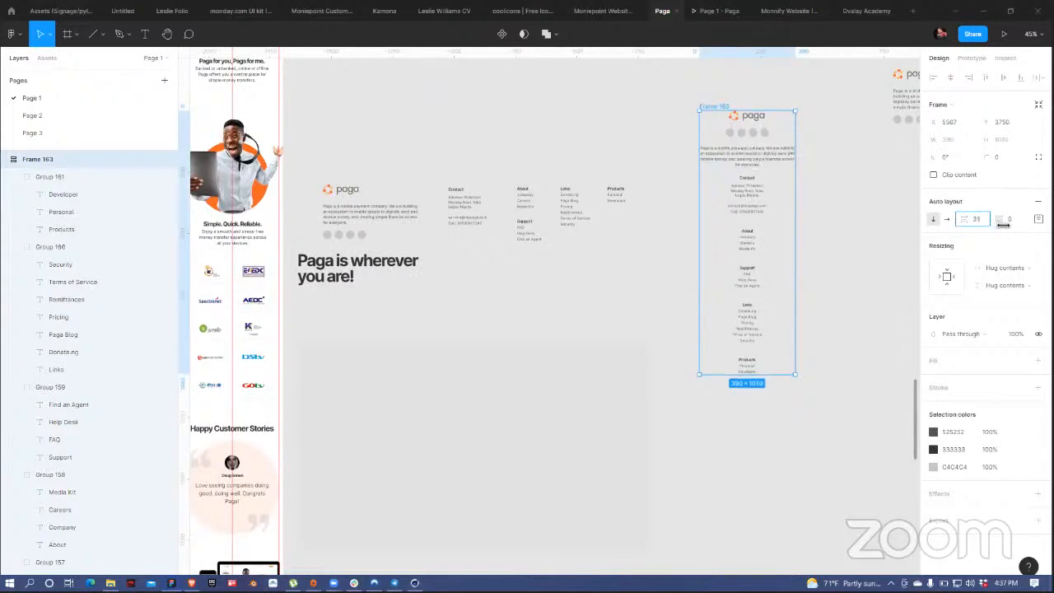
click(783, 159)
drag(792, 157, 776, 158)
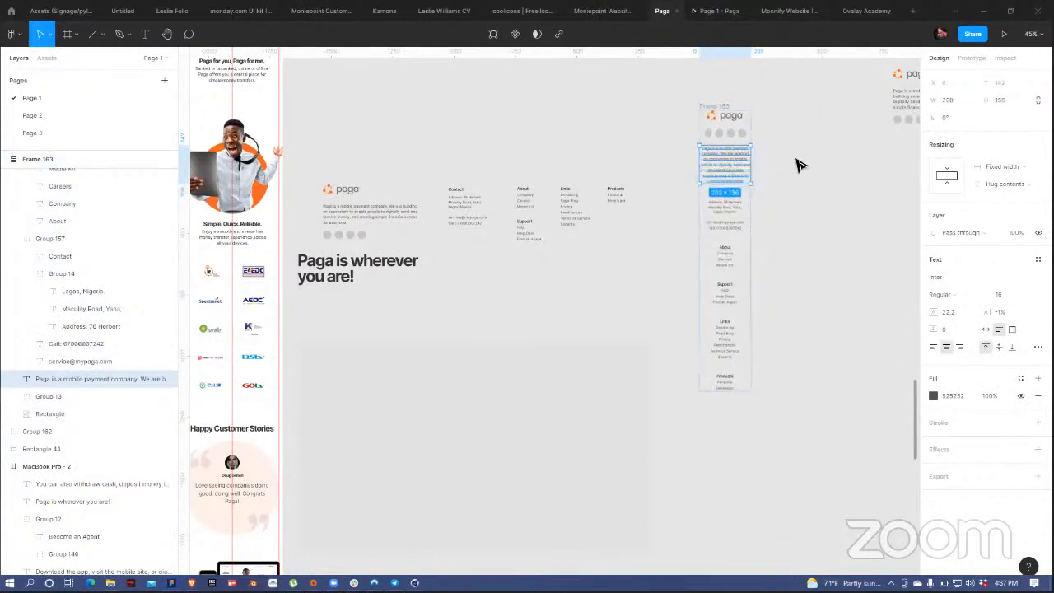
click(796, 233)
Step: Move the footer frame down the canvas and place Rectangle 44 inside the MacBook Pro - 3 frame
scroll(570, 296, down, 3)
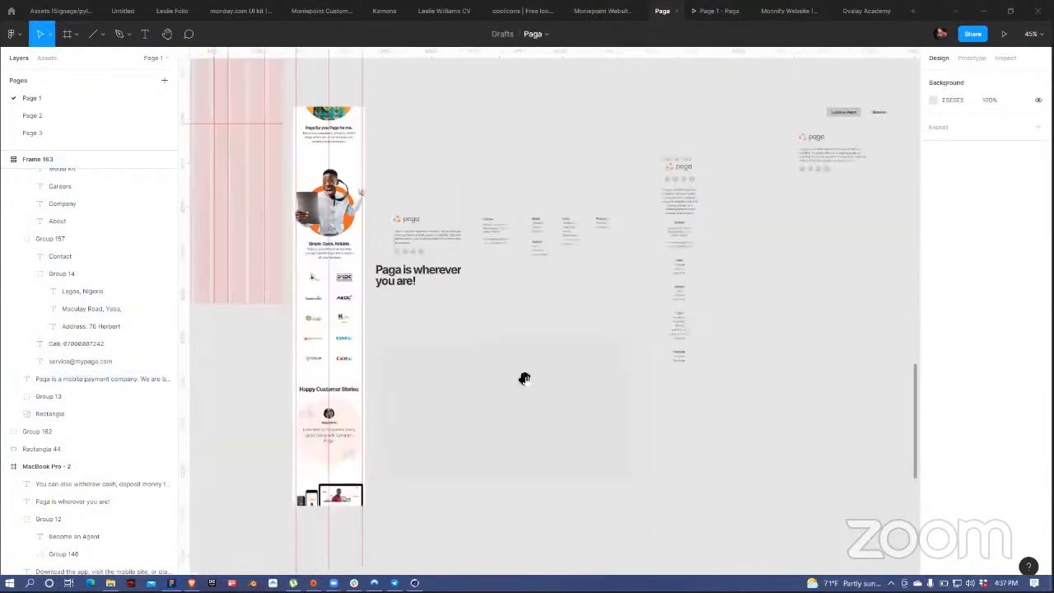
drag(525, 379, 631, 245)
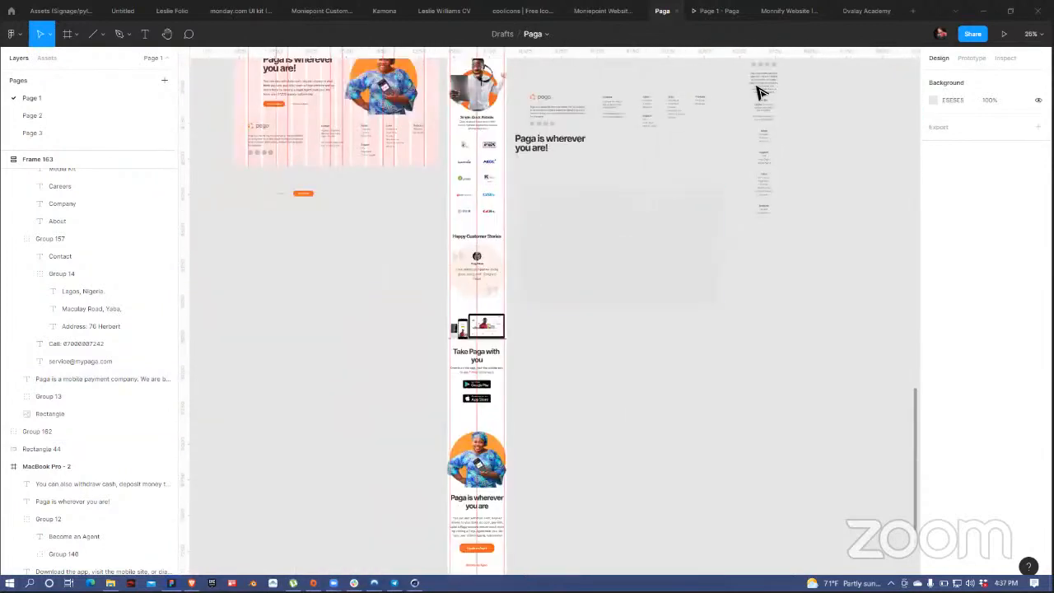
scroll(736, 135, up, 3)
scroll(737, 134, right, 1)
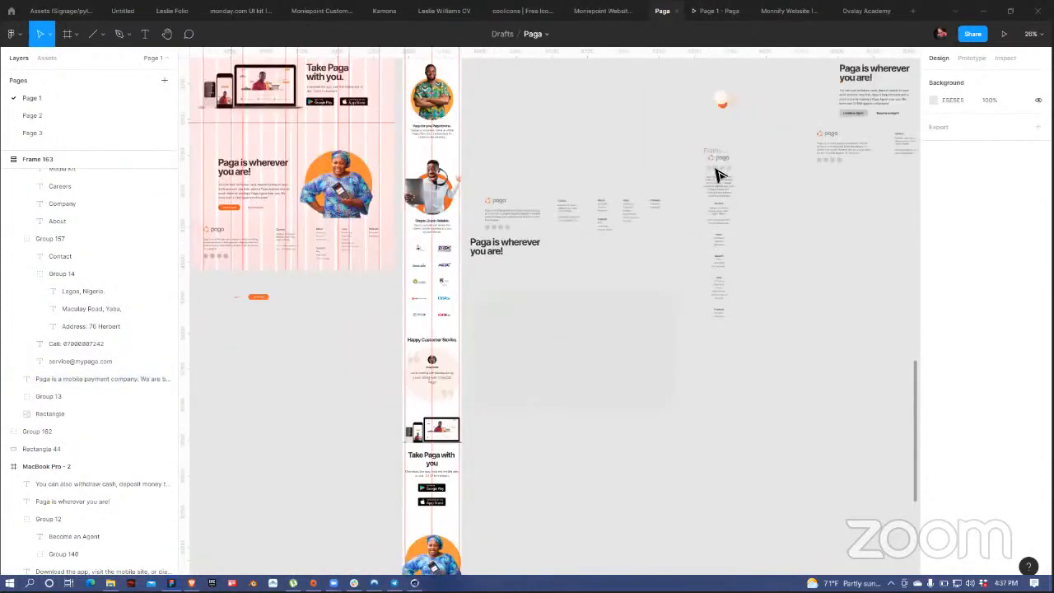
scroll(717, 175, up, 1)
click(716, 173)
drag(717, 168, 705, 467)
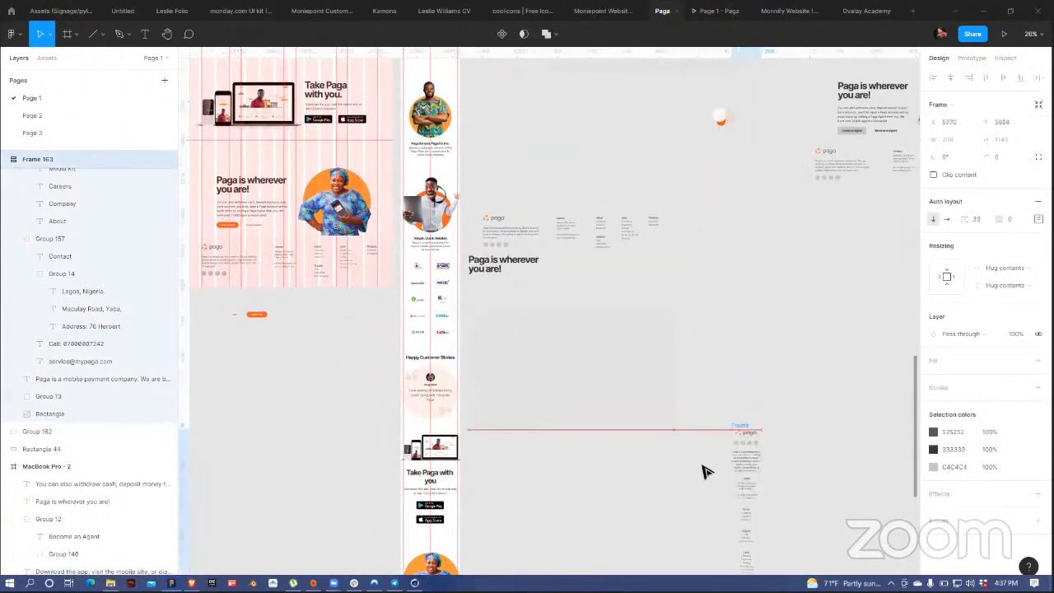
drag(645, 483, 751, 180)
drag(655, 104, 625, 510)
drag(647, 456, 560, 448)
Step: Narrow the grey Rectangle 44 to the 432 mobile width
scroll(659, 257, down, 3)
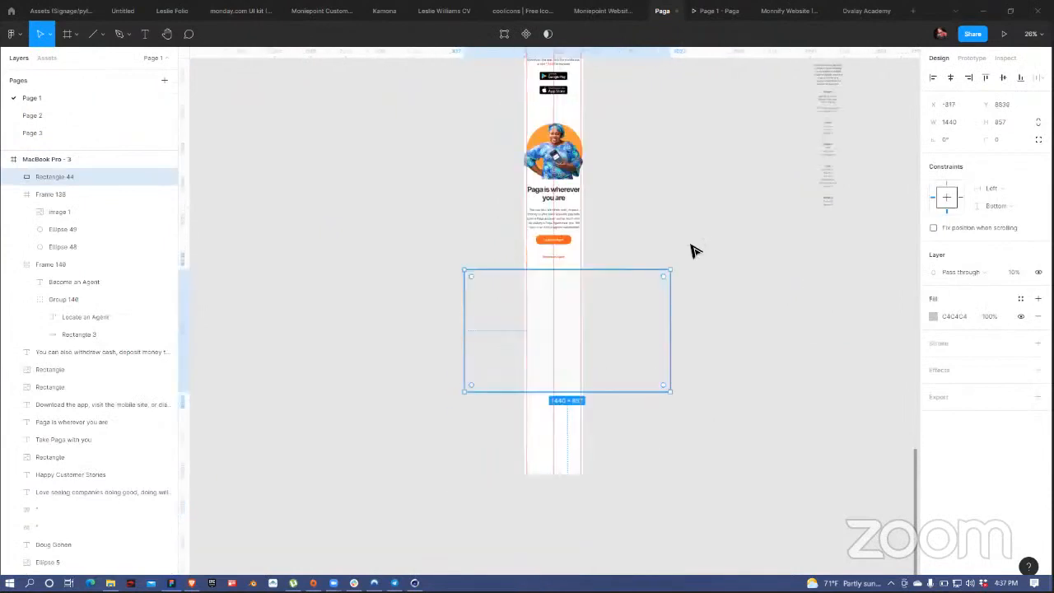
scroll(692, 251, down, 2)
drag(679, 247, 591, 247)
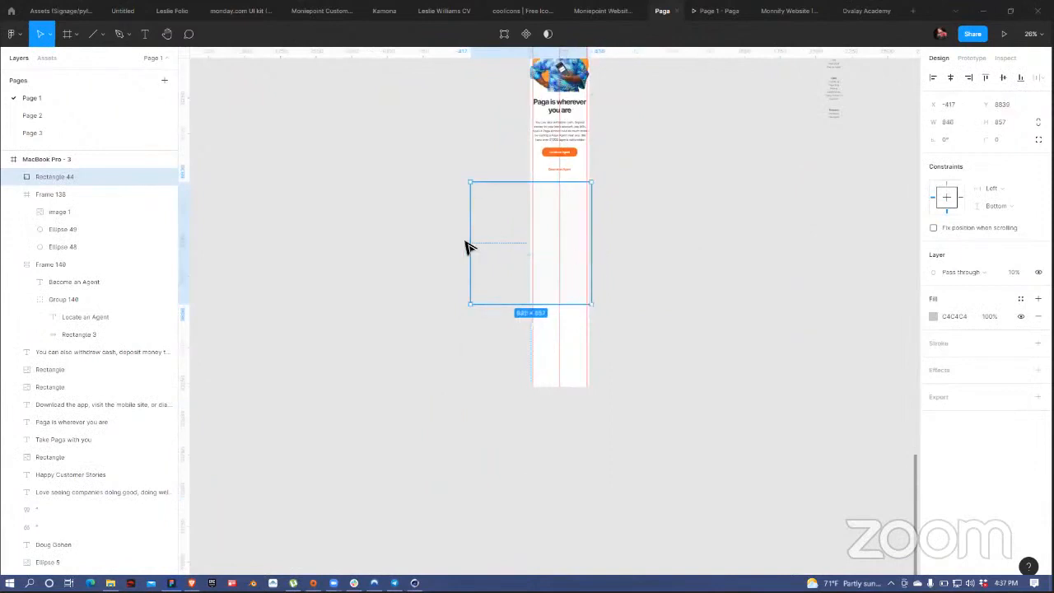
drag(472, 247, 529, 249)
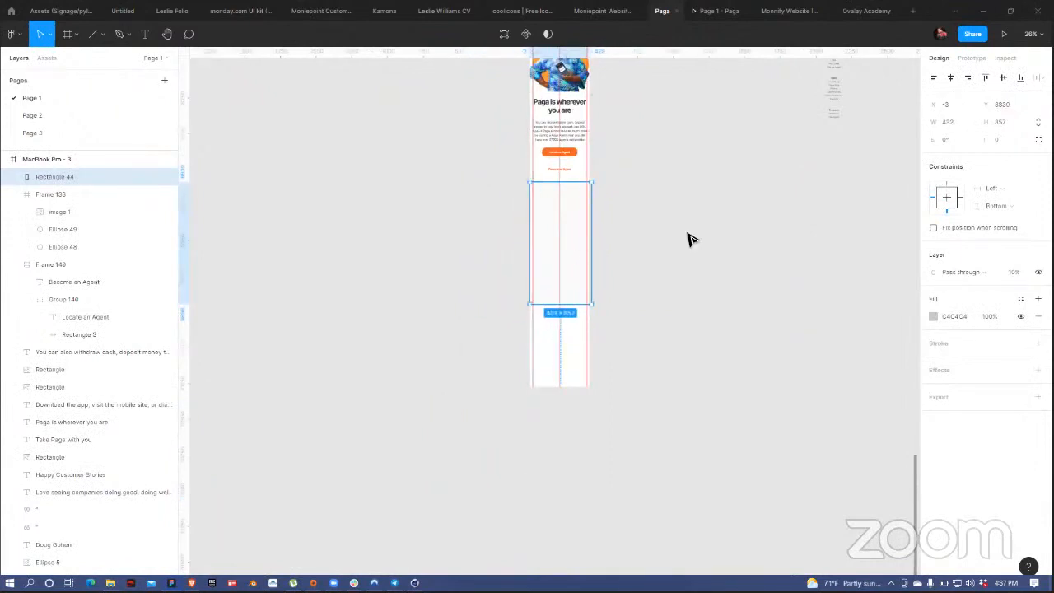
click(647, 242)
Step: Extend the MacBook Pro - 3 mobile page frame's height to 10577
scroll(647, 242, down, 5)
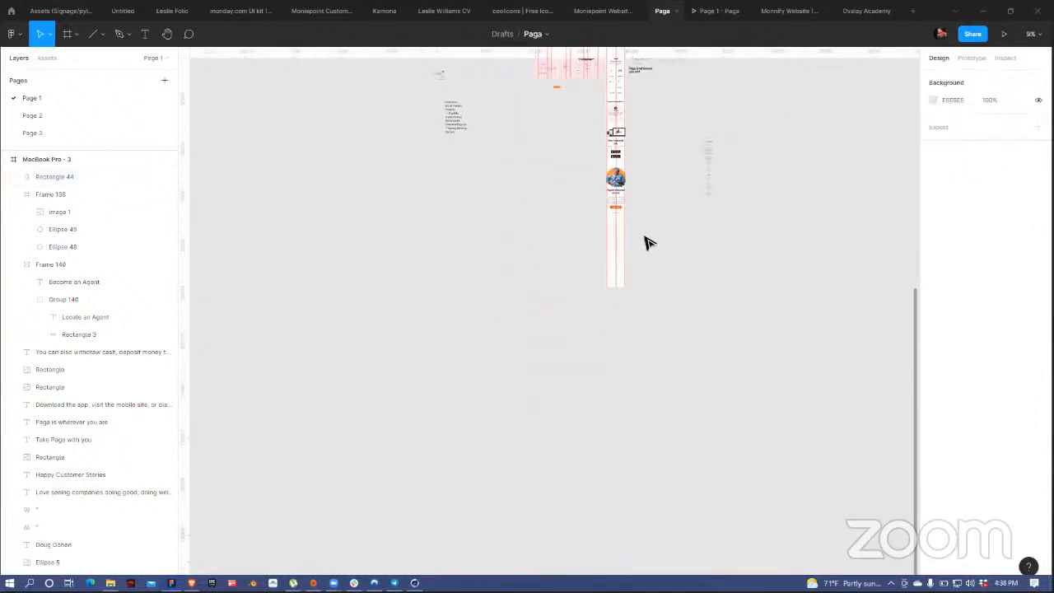
scroll(640, 417, up, 5)
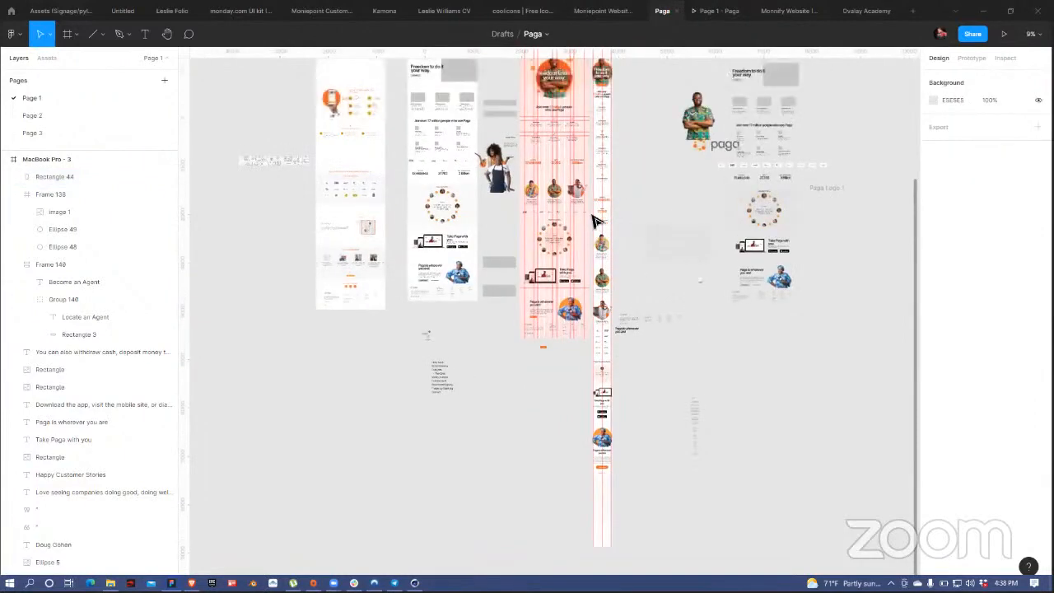
scroll(597, 221, up, 3)
click(610, 289)
scroll(605, 288, down, 7)
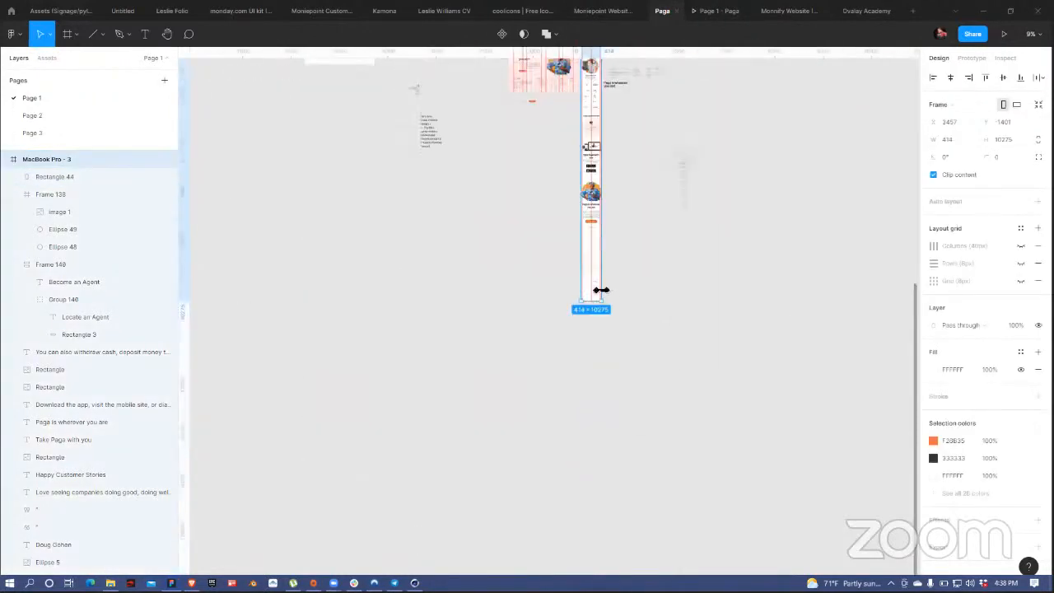
drag(583, 300, 586, 310)
Step: Stretch the grey footer background rectangle down to 1325 tall
scroll(626, 261, up, 4)
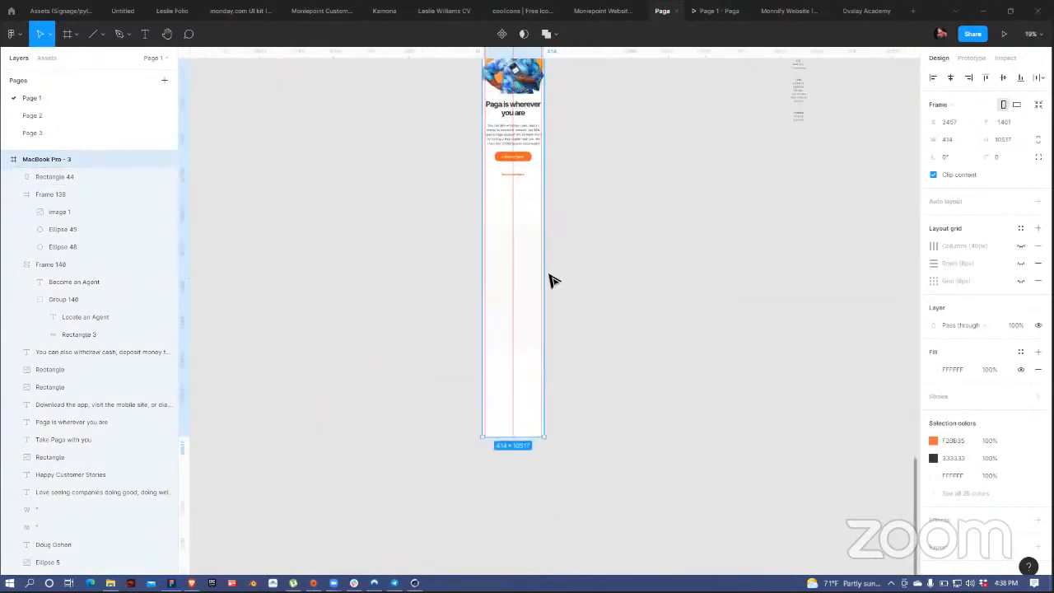
click(531, 303)
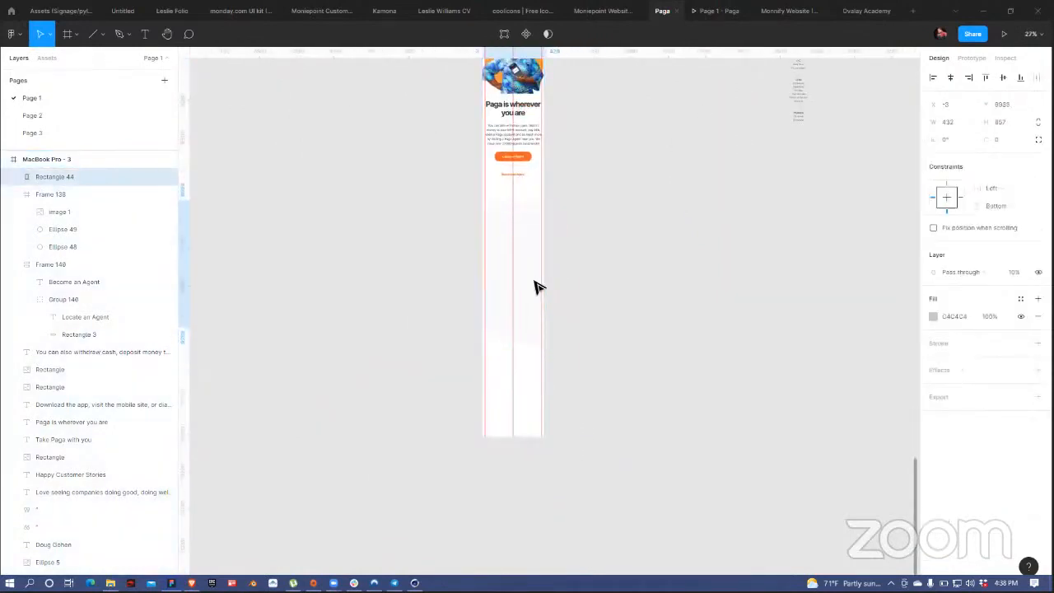
scroll(604, 445, up, 5)
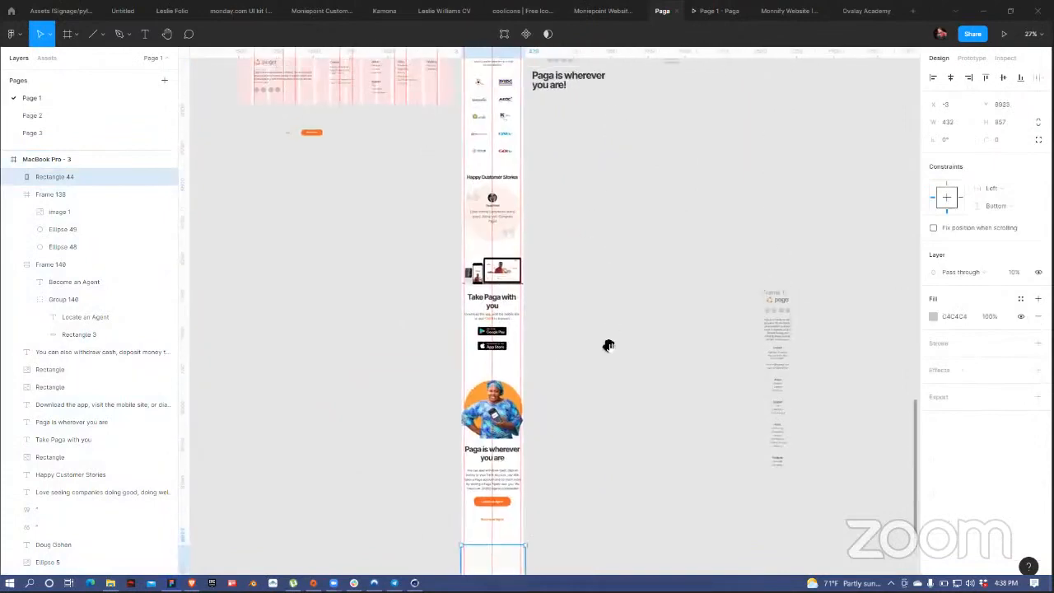
scroll(608, 344, up, 5)
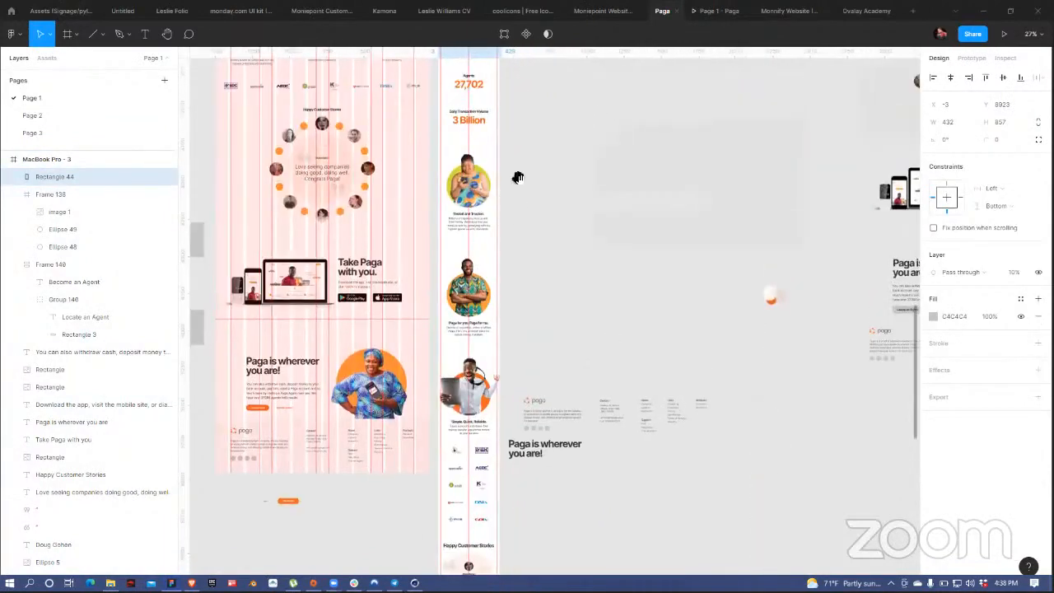
scroll(518, 177, up, 6)
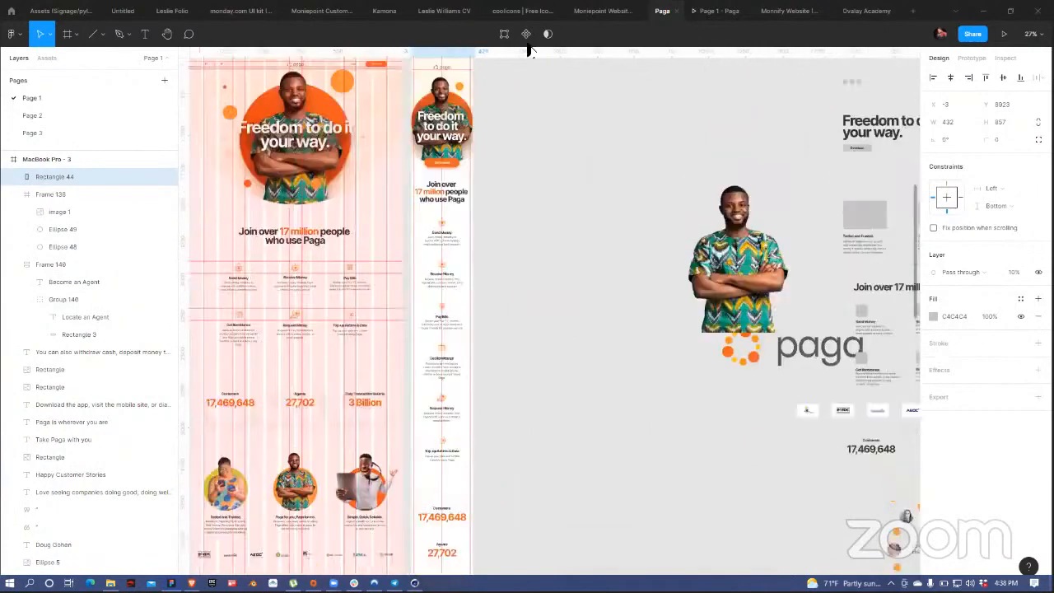
scroll(530, 245, up, 2)
scroll(549, 318, down, 8)
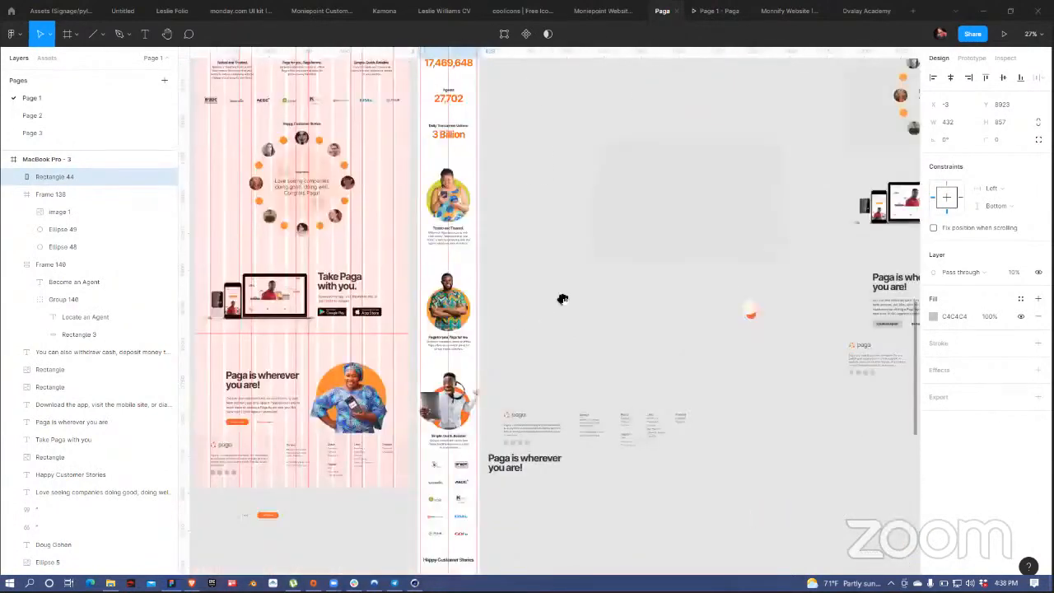
scroll(563, 247, down, 10)
scroll(527, 313, up, 1)
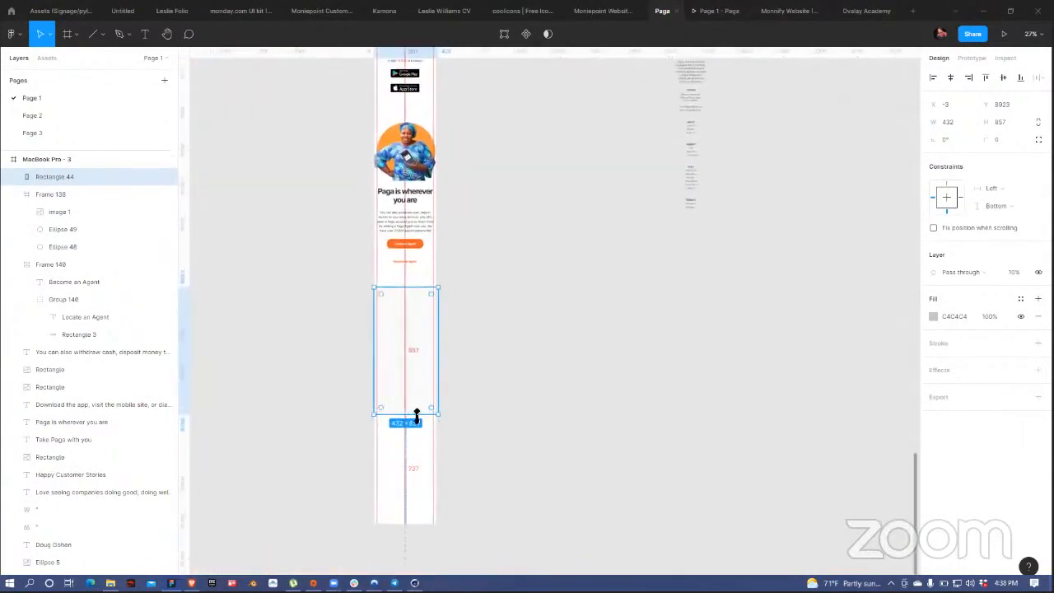
drag(416, 414, 409, 486)
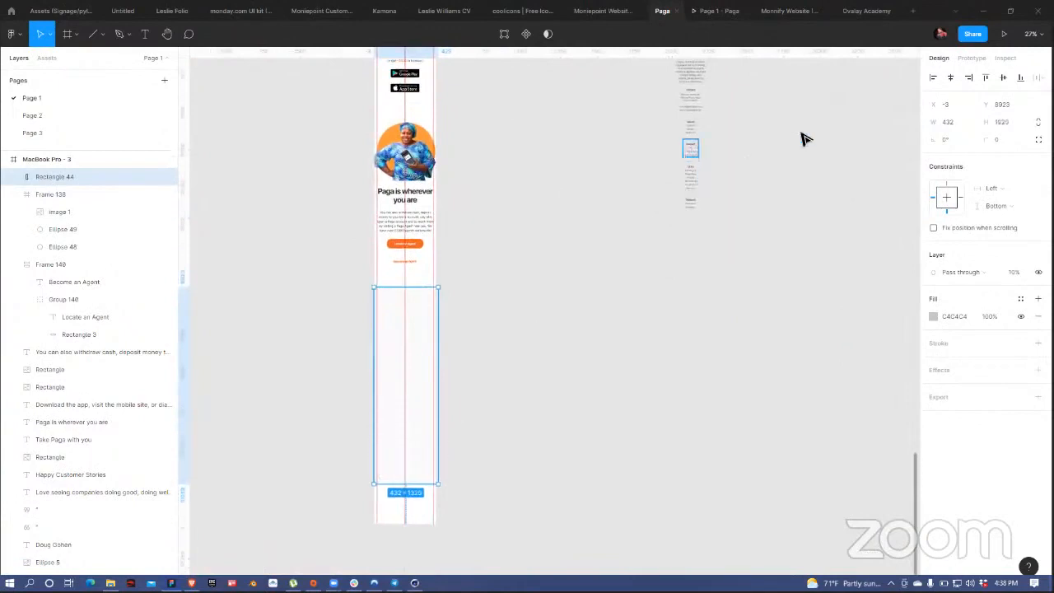
click(756, 249)
scroll(708, 214, up, 3)
click(662, 173)
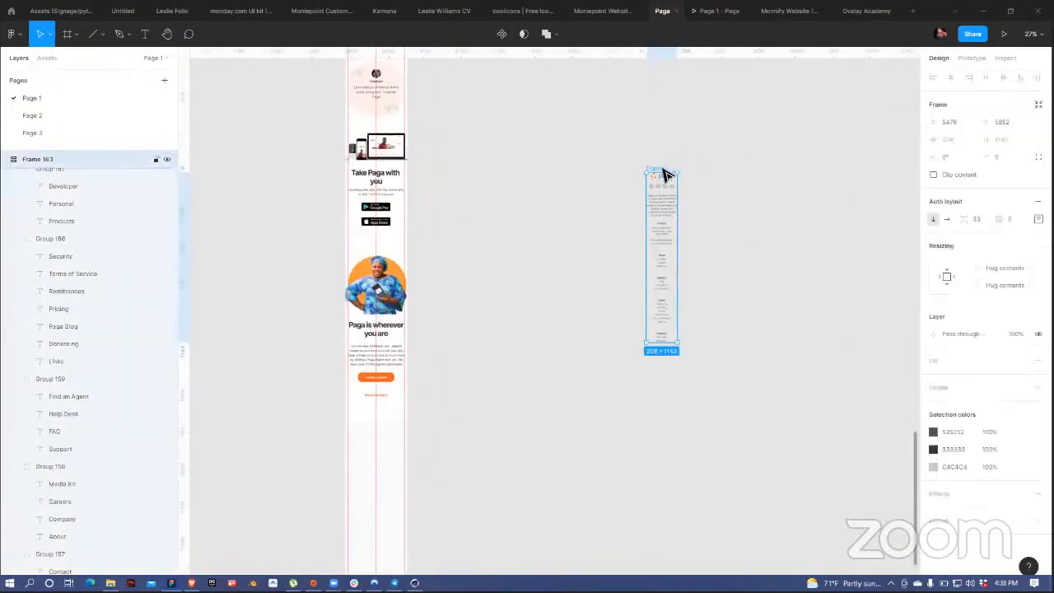
Step: Move Frame 163 into the bottom of the mobile page and centre it horizontally
drag(666, 175, 378, 429)
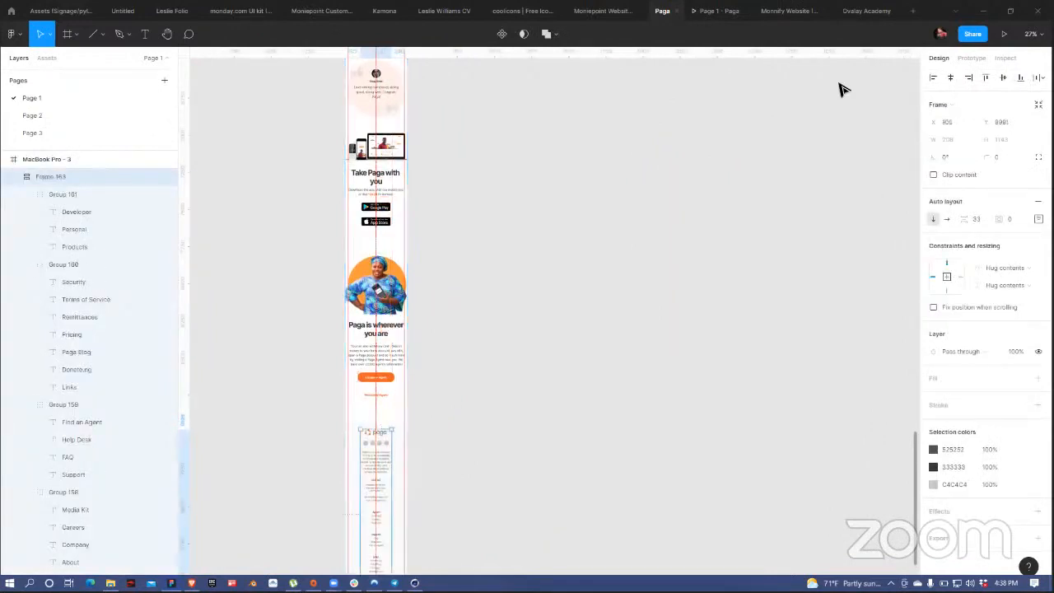
click(951, 79)
drag(470, 437, 542, 249)
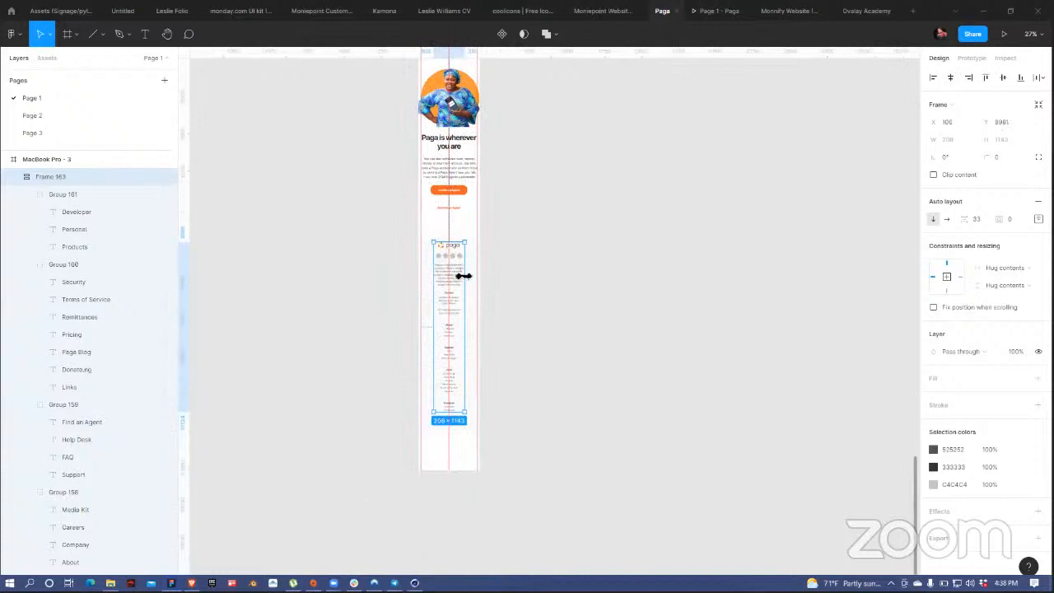
drag(468, 278, 472, 278)
key(ctrl+z)
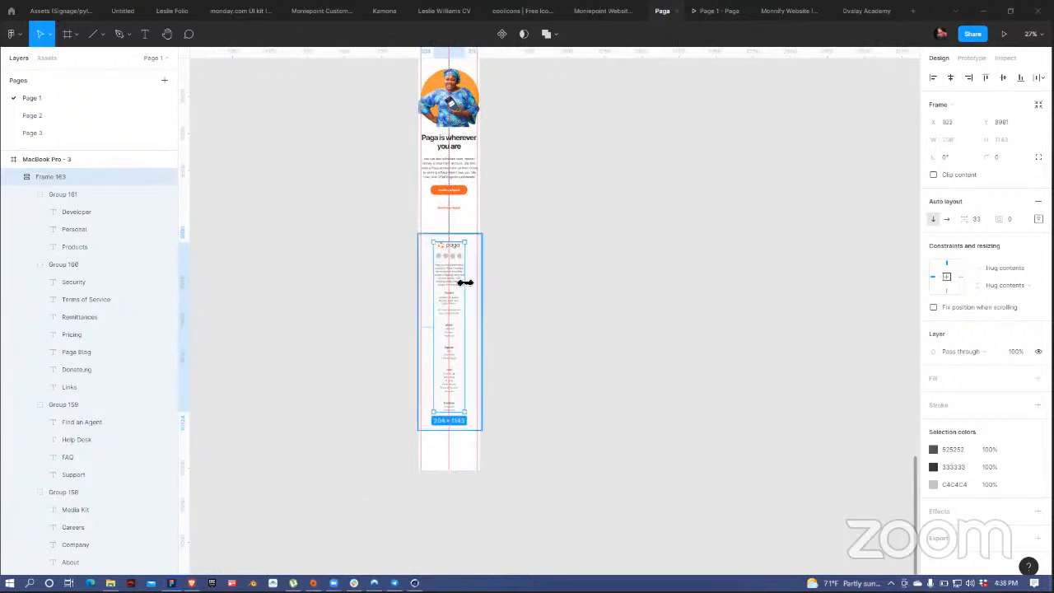
scroll(465, 282, up, 3)
scroll(457, 258, down, 3)
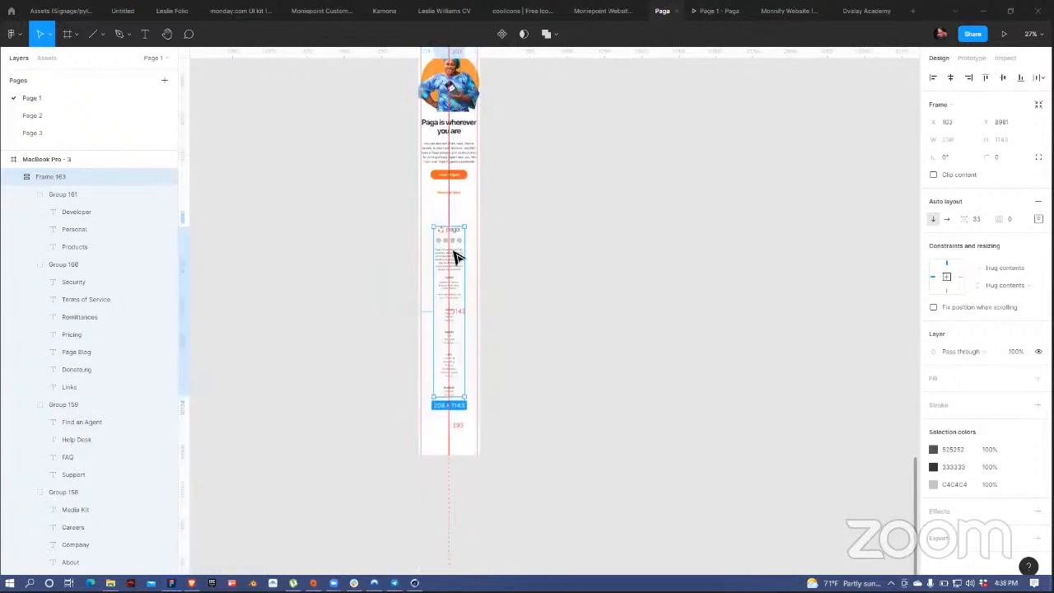
scroll(458, 258, up, 5)
Step: Widen the footer's company description text to 284 px and re-centre the footer
click(465, 276)
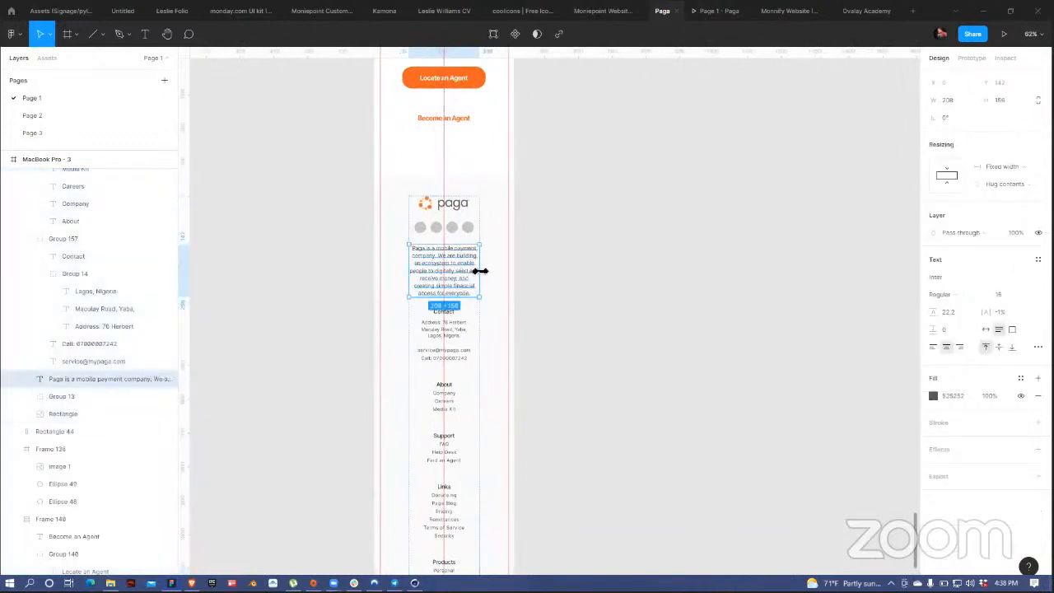
drag(479, 270, 498, 270)
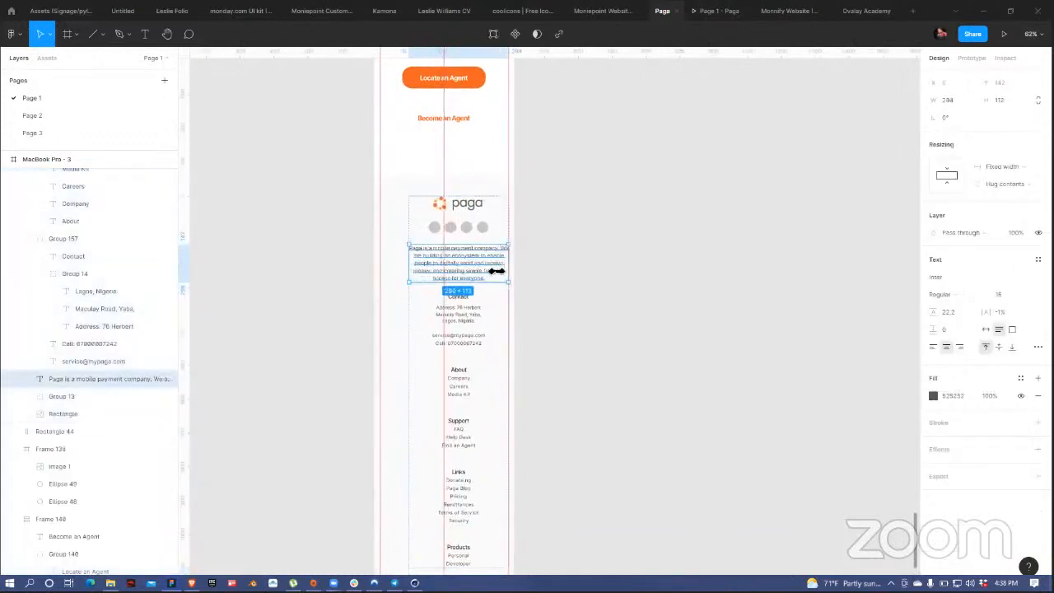
click(560, 228)
click(501, 220)
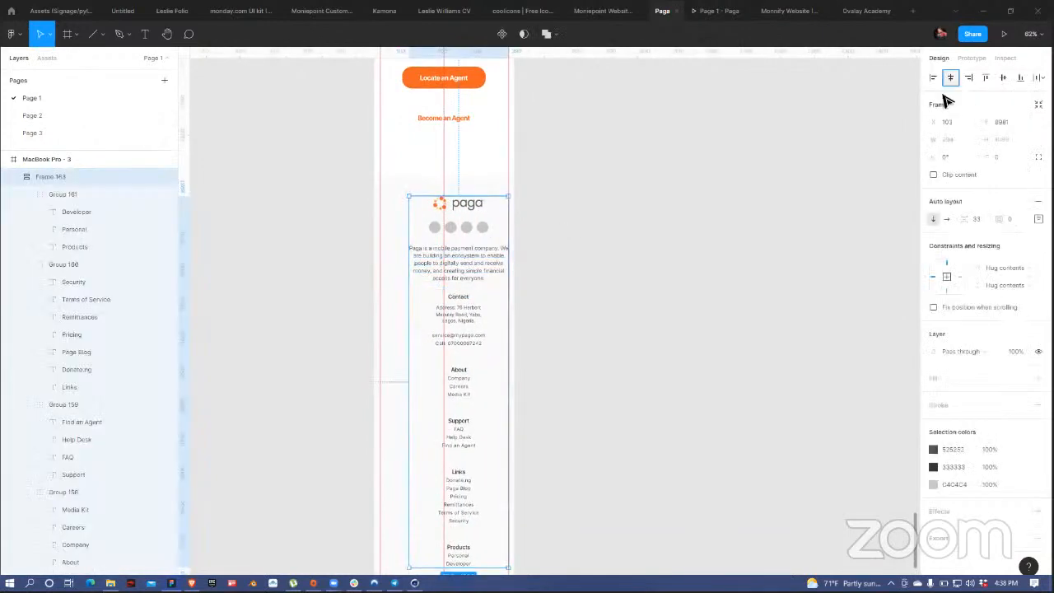
click(951, 77)
click(569, 273)
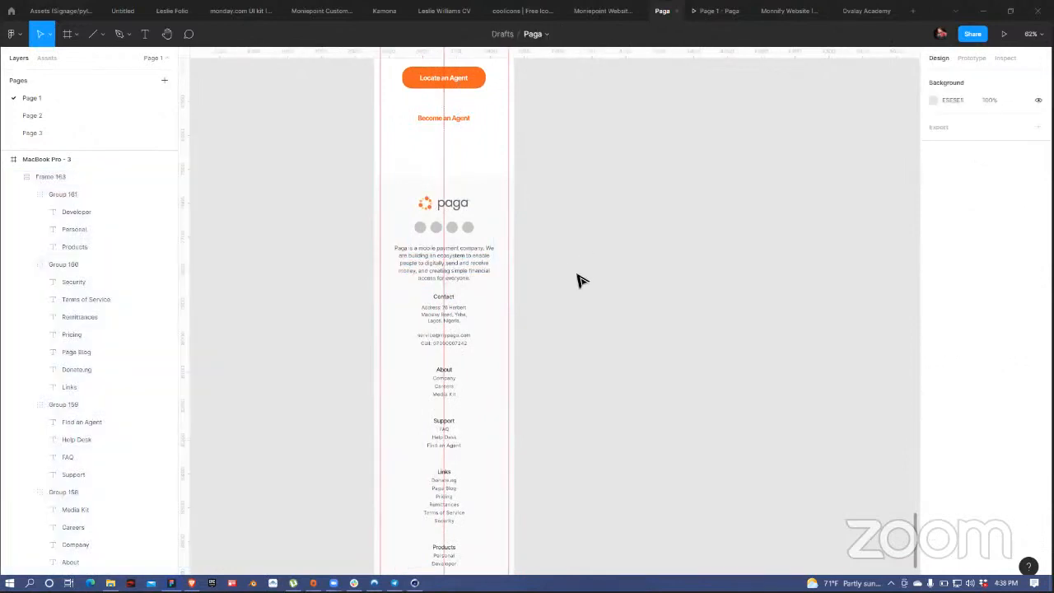
Step: Shorten the grey rectangle to 1202 tall and the MacBook Pro - 3 page to 10185
scroll(570, 259, down, 5)
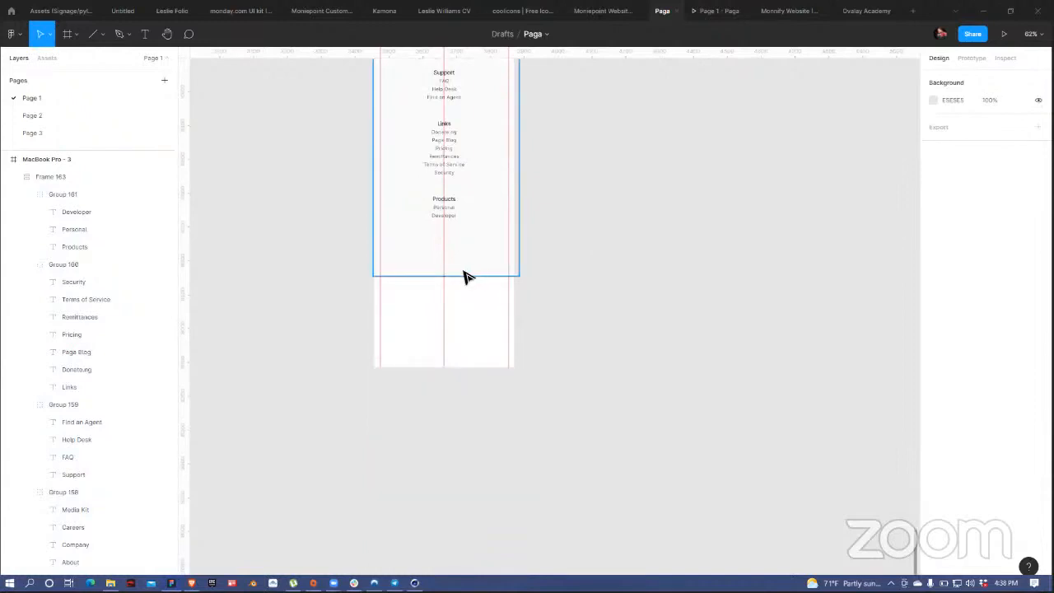
click(466, 277)
drag(473, 273, 476, 257)
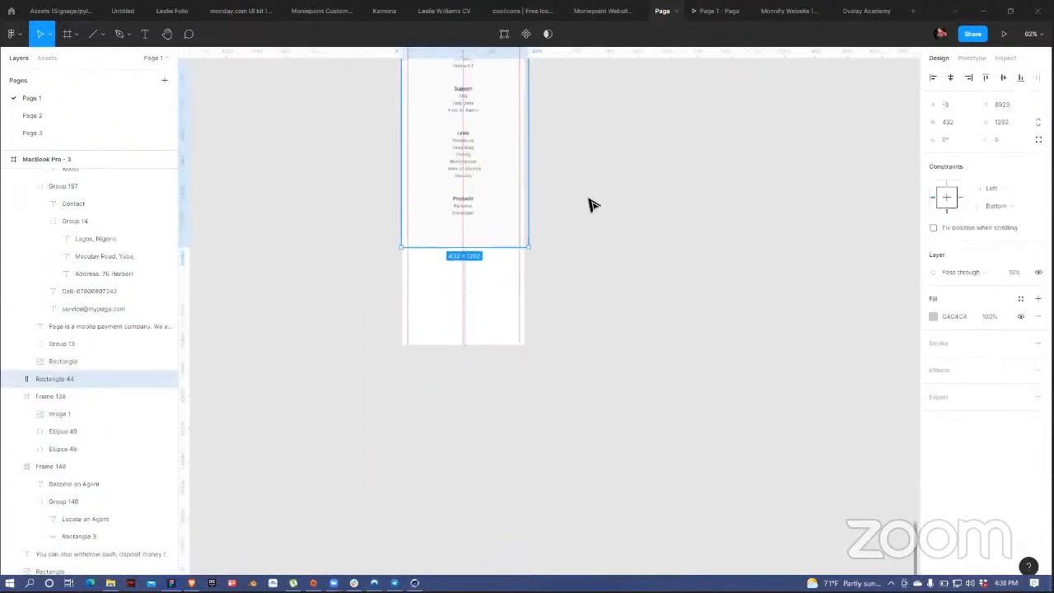
scroll(589, 205, down, 10)
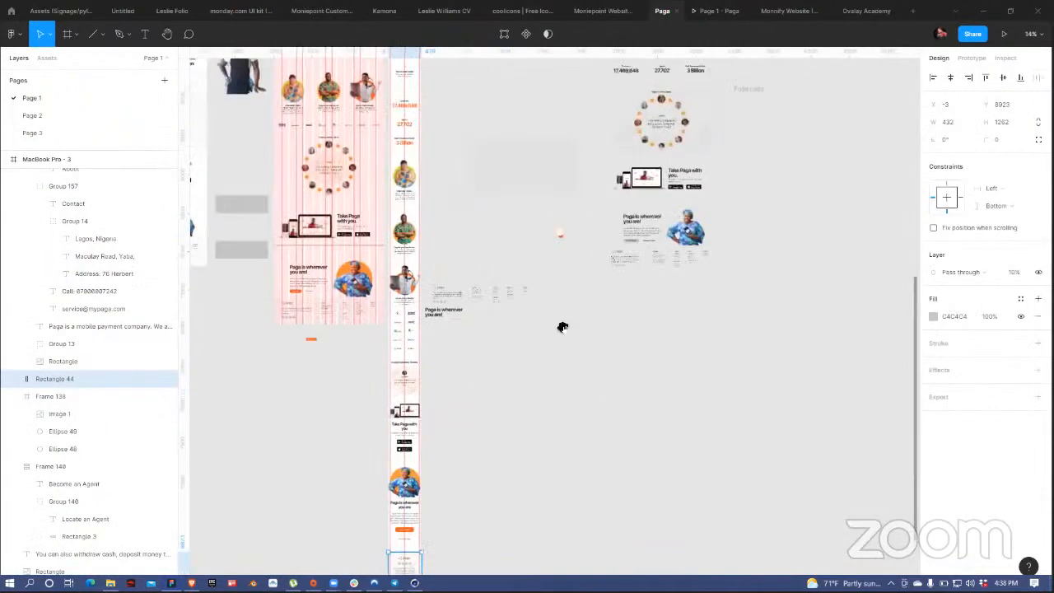
drag(557, 161, 561, 78)
click(425, 207)
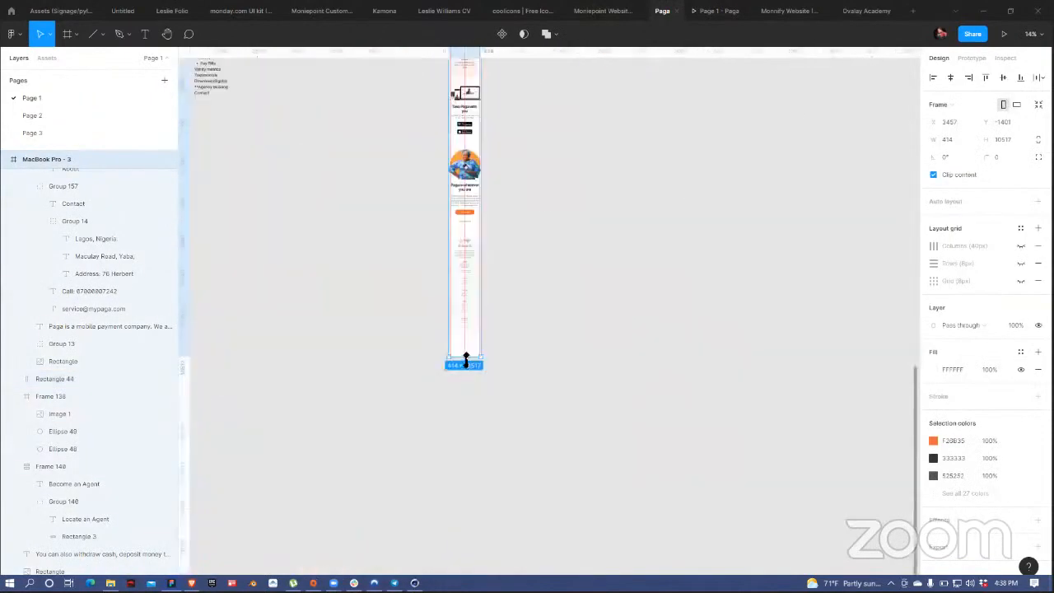
drag(466, 361, 467, 332)
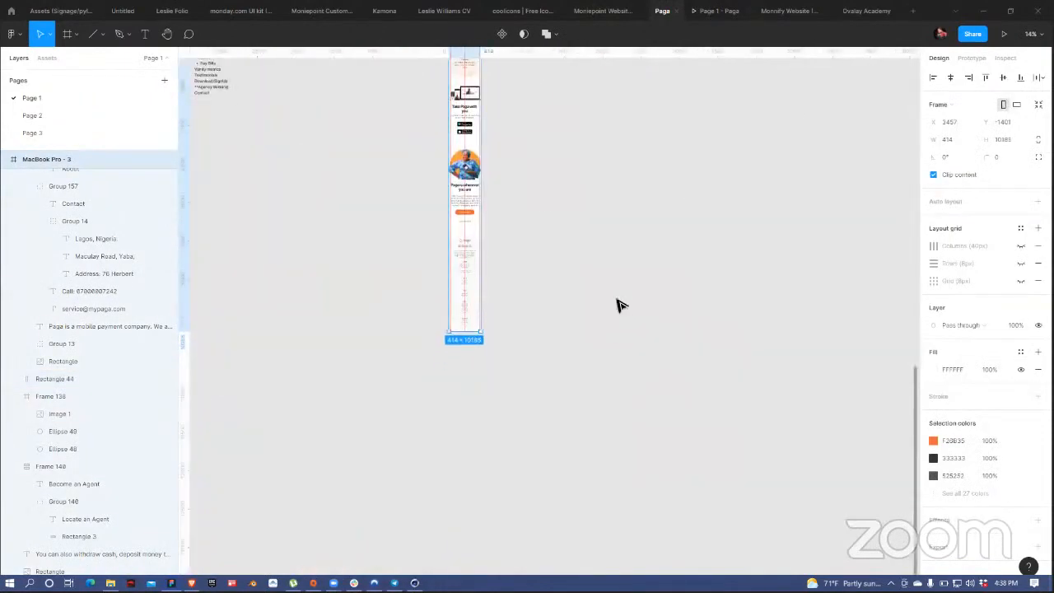